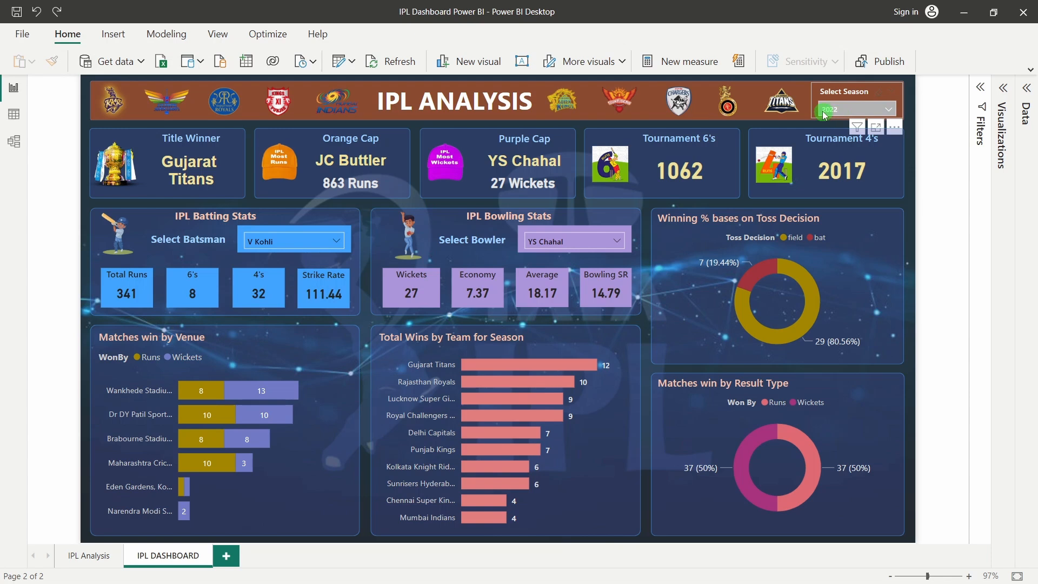
# Switch the Select Season slicer from 2022 to 2021
pyautogui.click(849, 109)
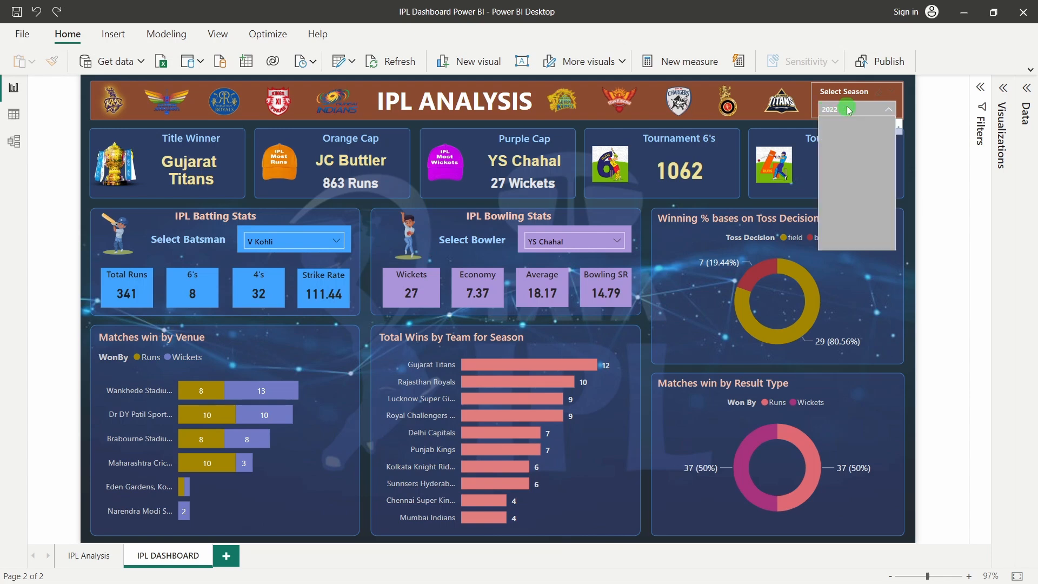
pyautogui.scroll(-2, 832, 213)
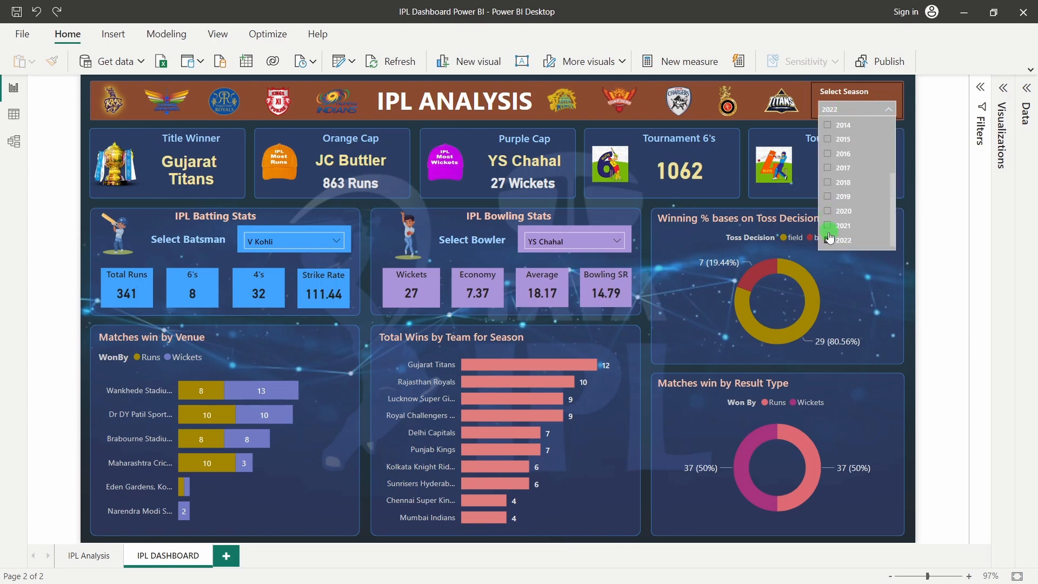
pyautogui.click(828, 240)
pyautogui.click(828, 225)
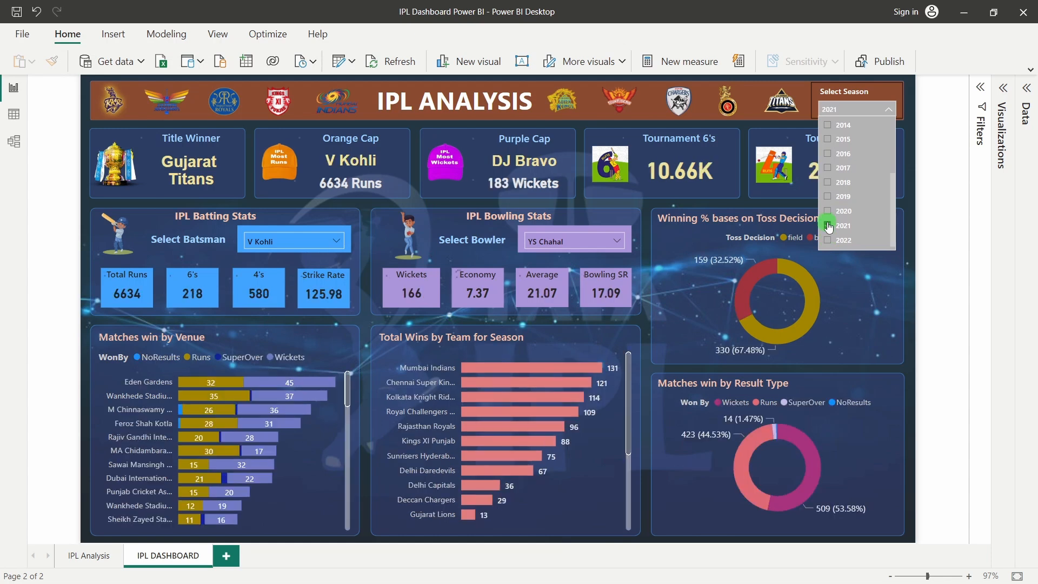
pyautogui.click(54, 185)
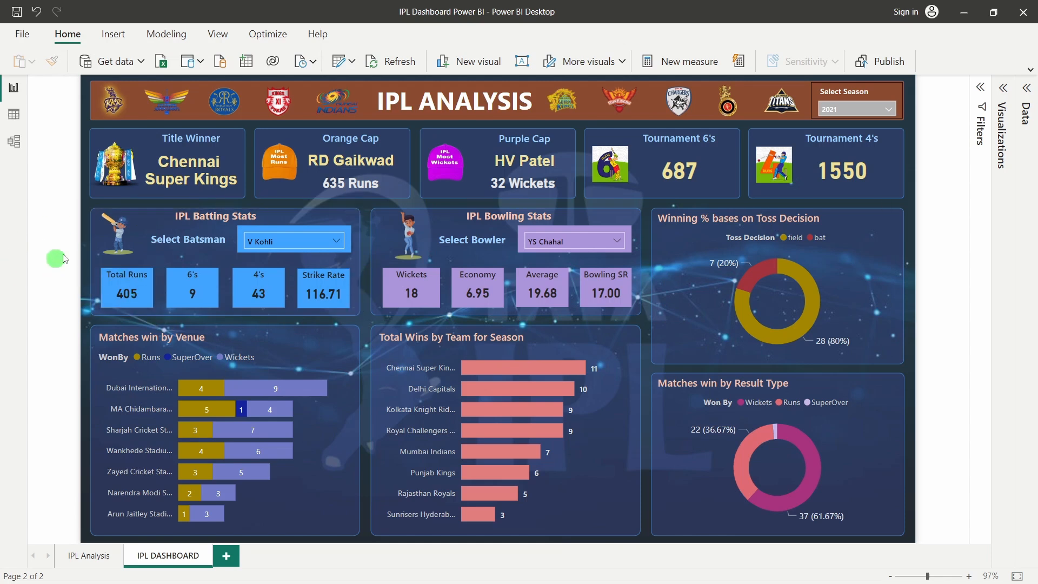
pyautogui.click(275, 245)
pyautogui.write('koh')
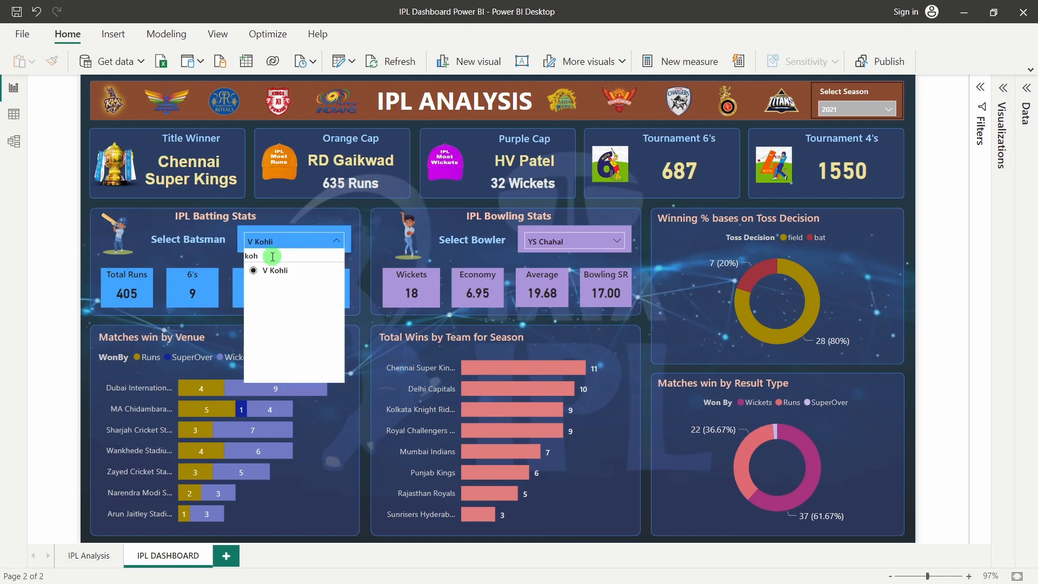
pyautogui.press('BackSpace')
pyautogui.press('BackSpace')
pyautogui.press('BackSpace')
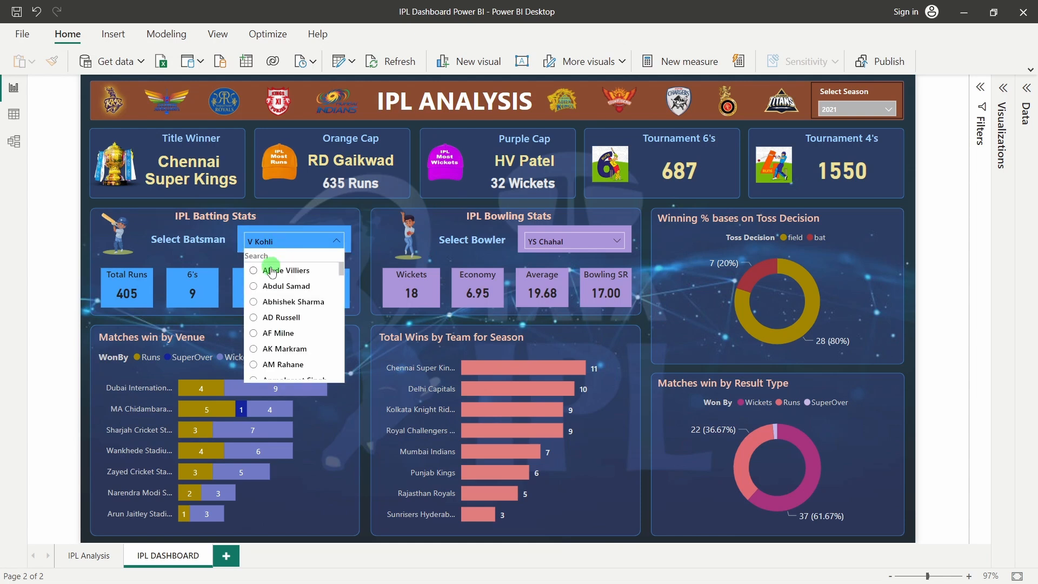
pyautogui.click(67, 282)
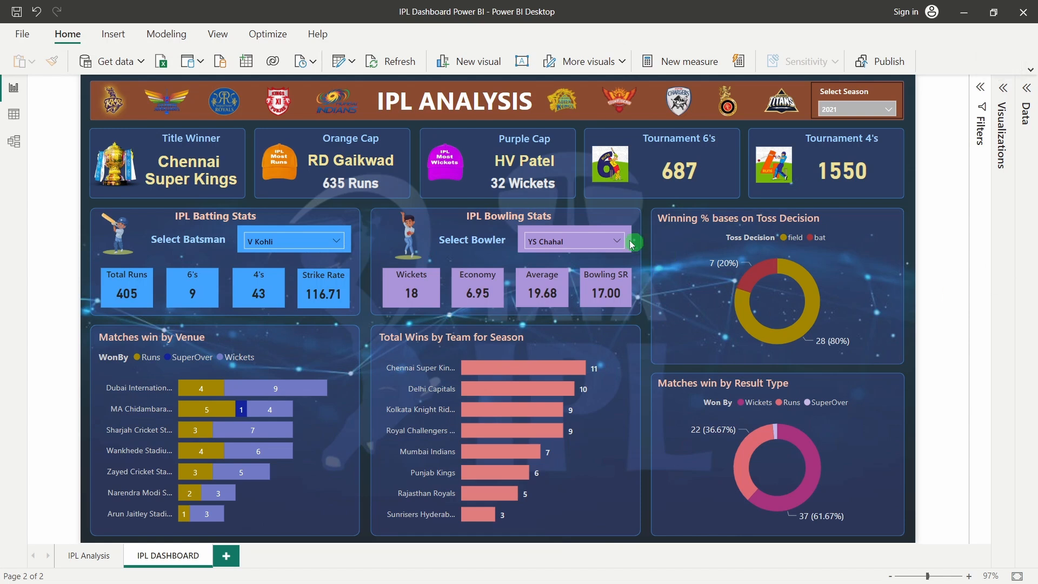
# Clear the 'ch' search in the Select Bowler slicer and choose B Kumar
pyautogui.click(594, 241)
pyautogui.click(553, 257)
pyautogui.write('ch')
pyautogui.press('BackSpace')
pyautogui.press('BackSpace')
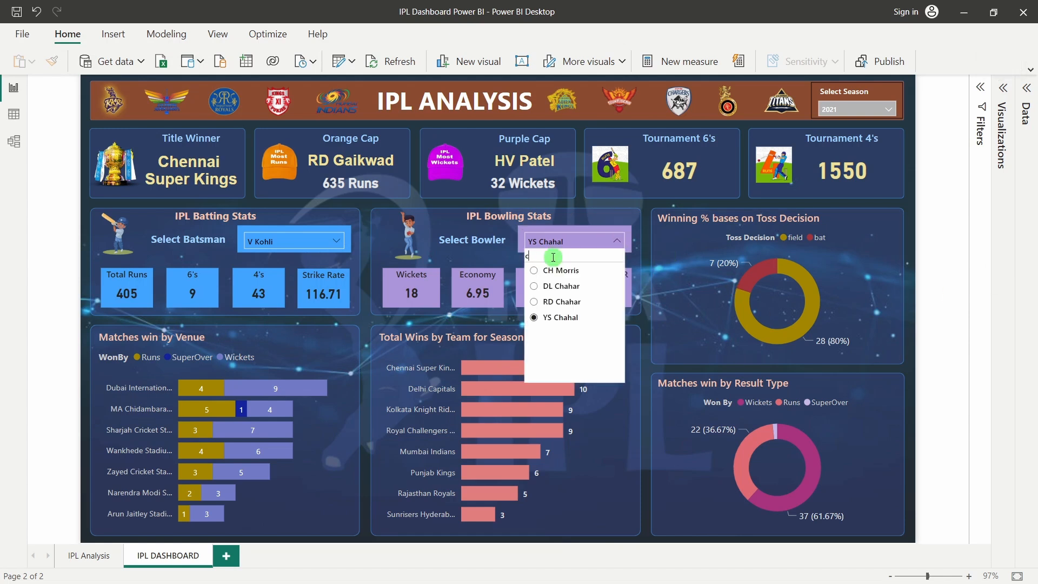
pyautogui.click(981, 286)
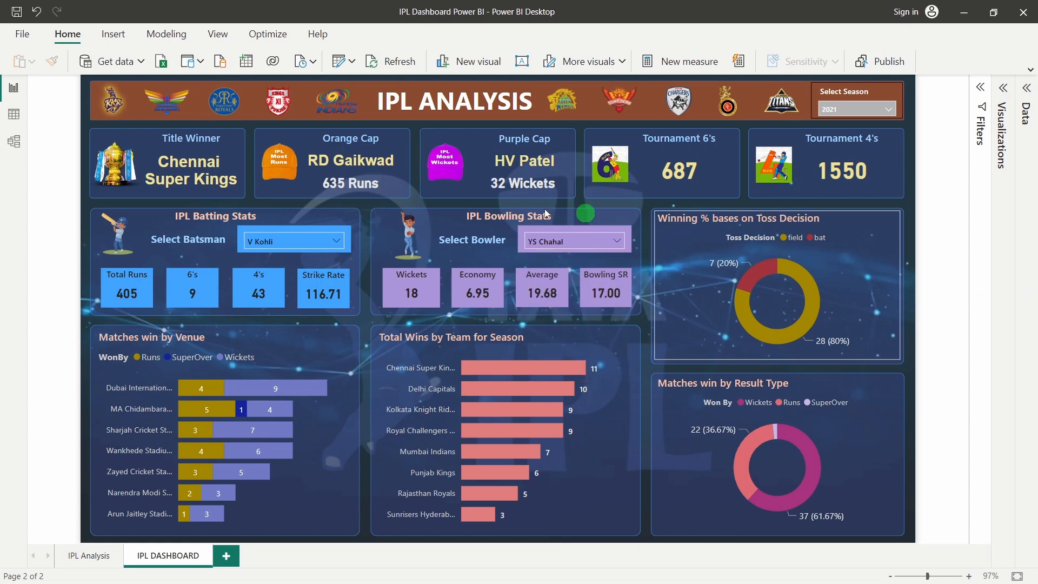
pyautogui.click(589, 241)
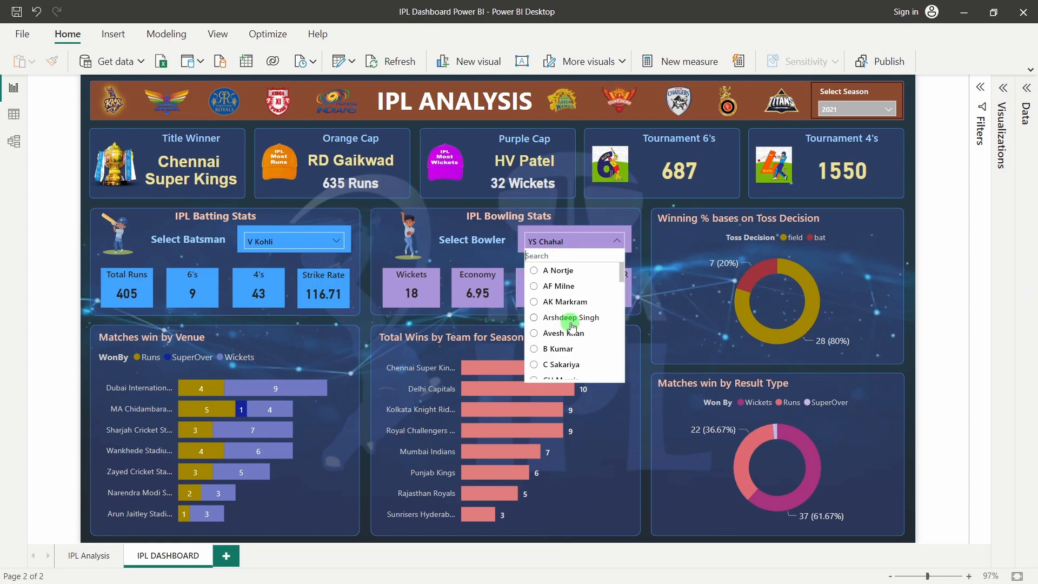
pyautogui.click(599, 348)
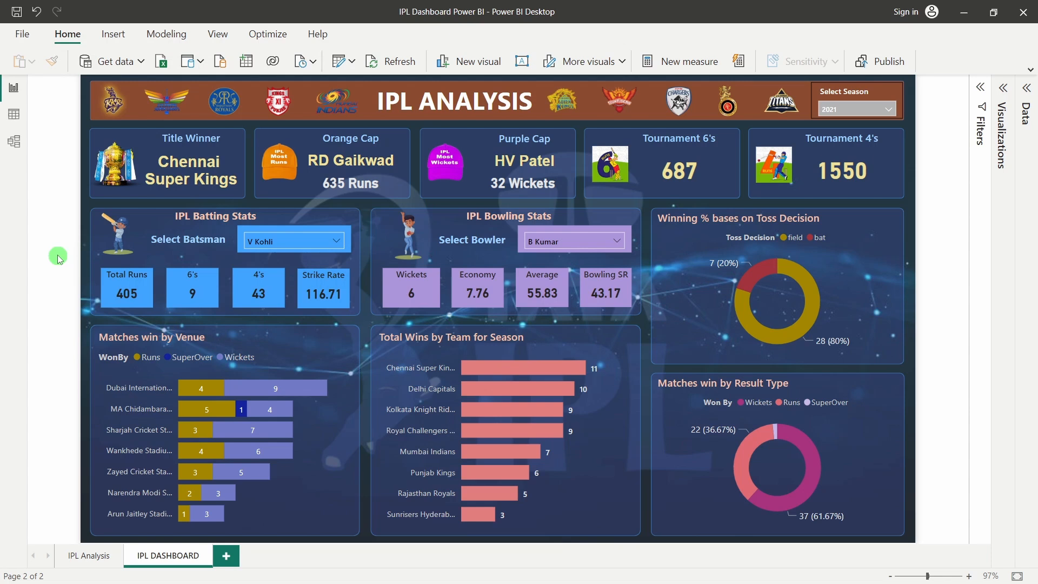
# Set the Select Season slicer to Select all, replacing the briefly chosen 2018
pyautogui.click(831, 111)
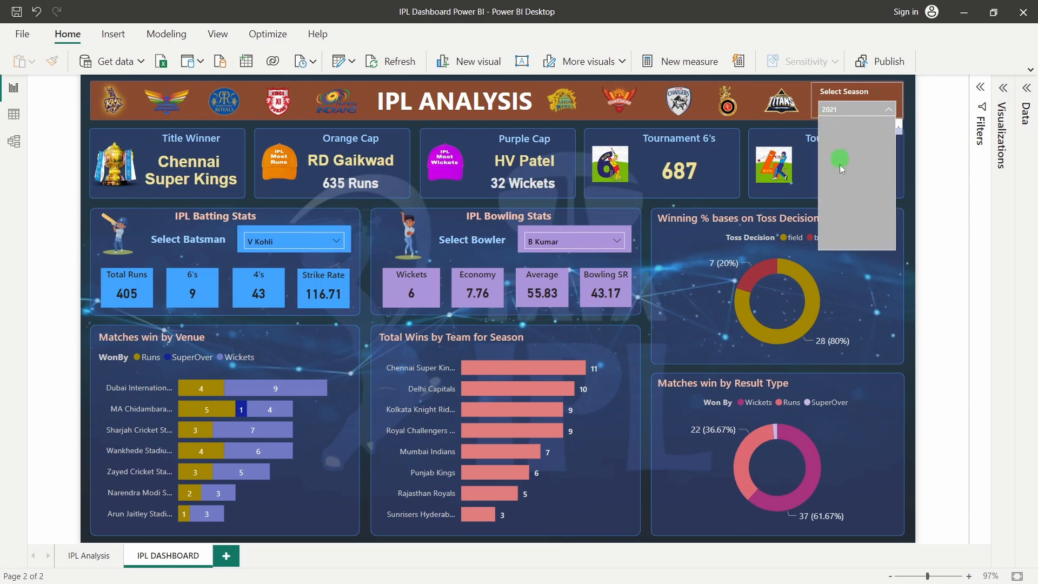
pyautogui.scroll(-2, 841, 216)
pyautogui.click(831, 226)
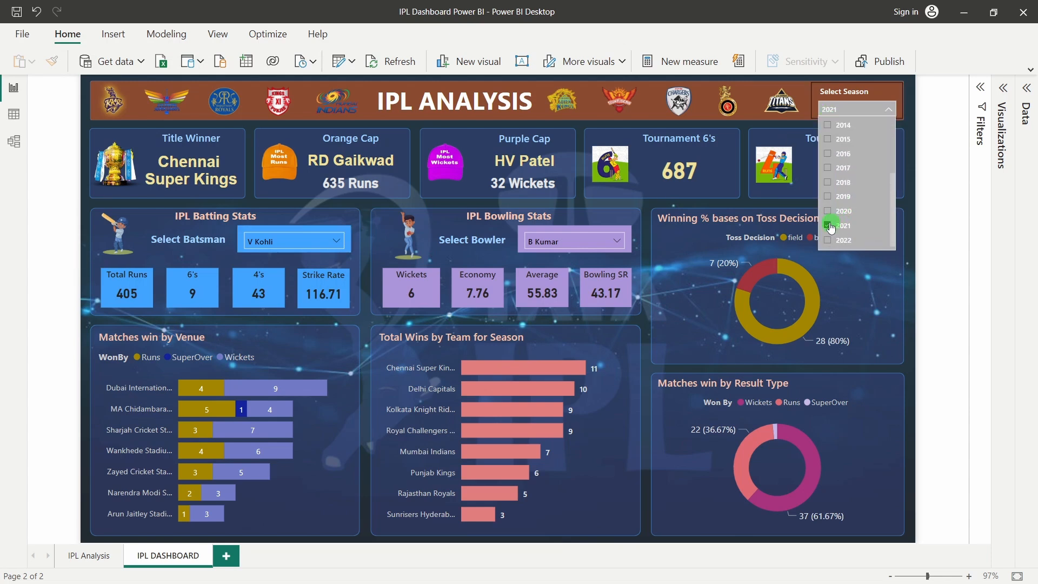
pyautogui.click(828, 184)
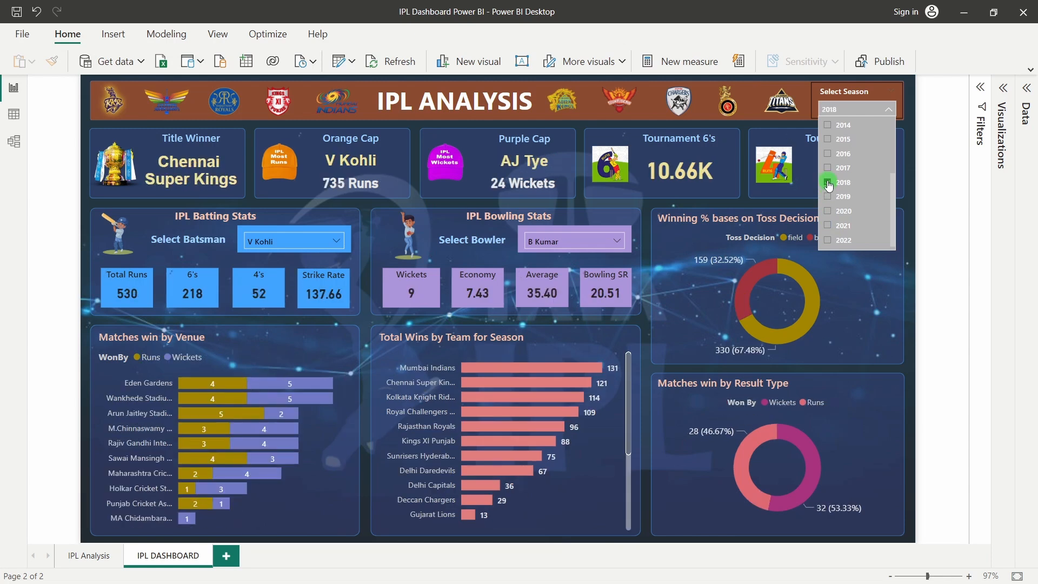
pyautogui.scroll(2, 830, 189)
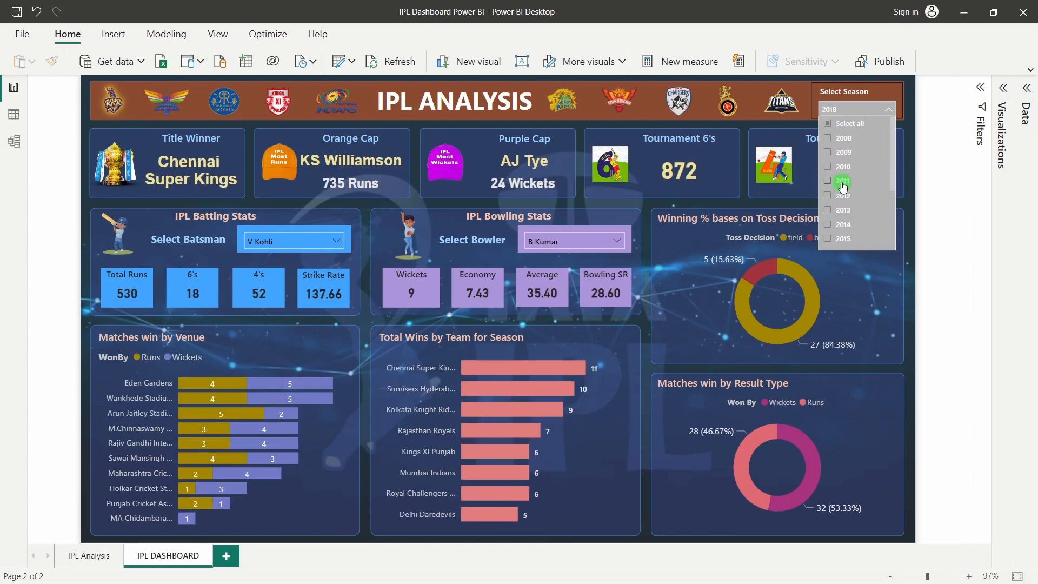
pyautogui.scroll(-2, 859, 188)
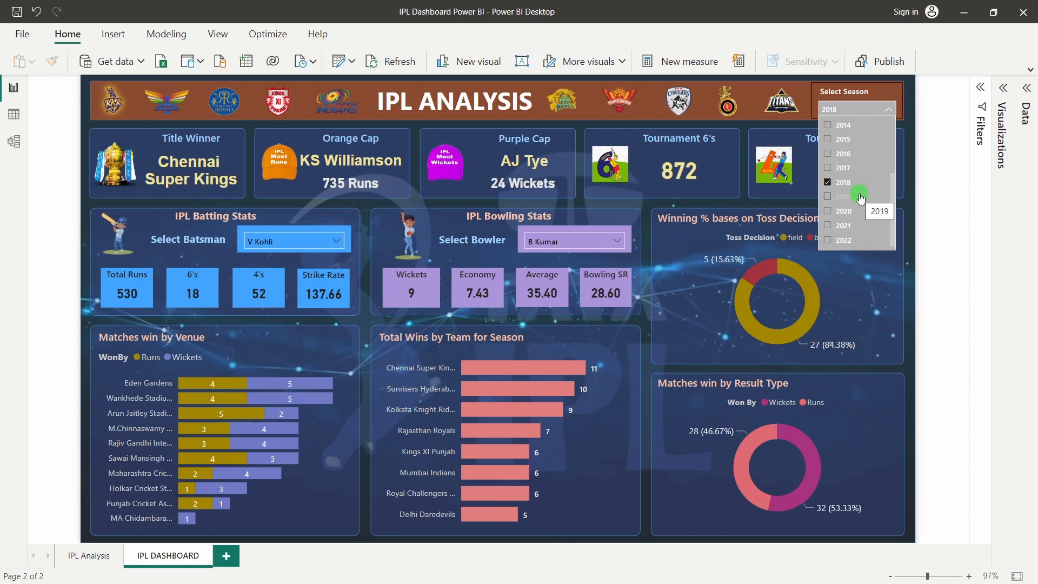
pyautogui.scroll(3, 857, 195)
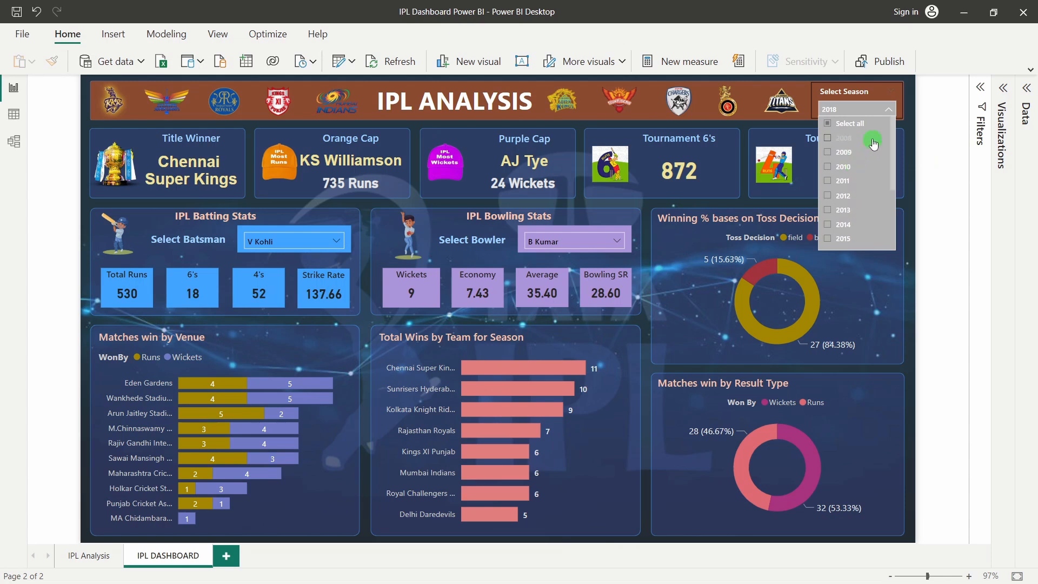
pyautogui.click(840, 128)
pyautogui.click(930, 173)
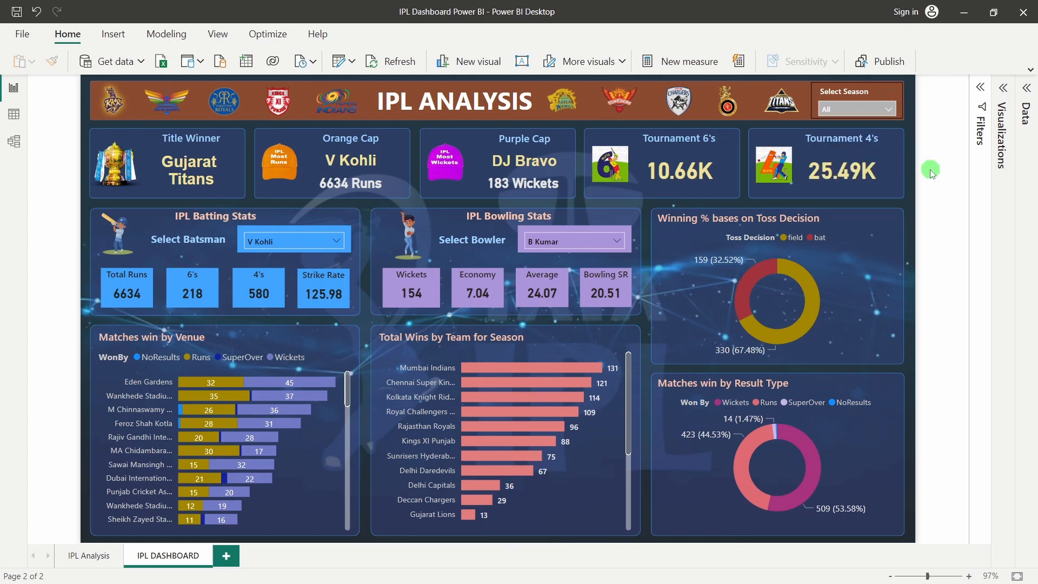
pyautogui.click(183, 178)
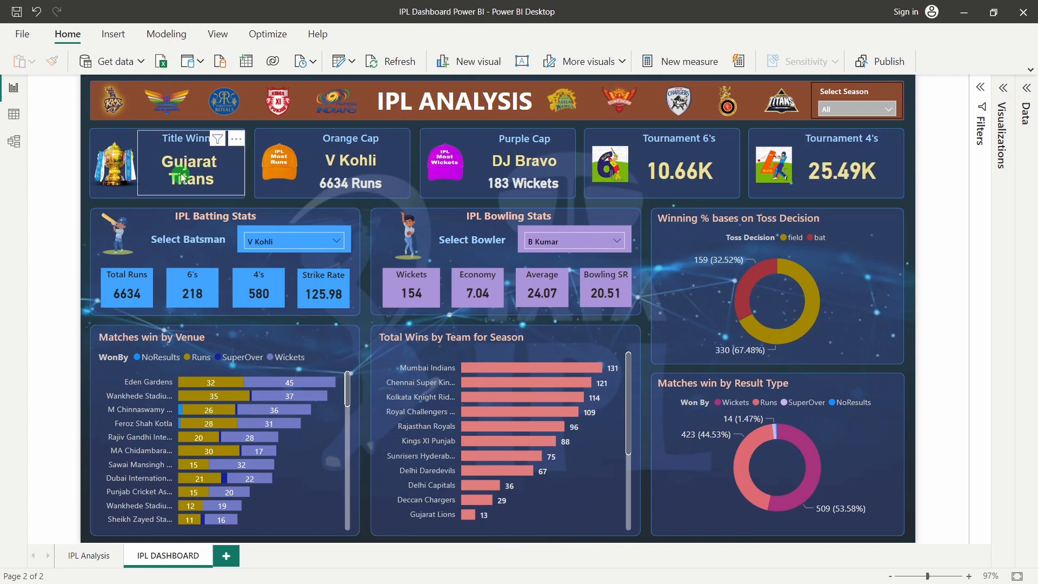
pyautogui.click(85, 181)
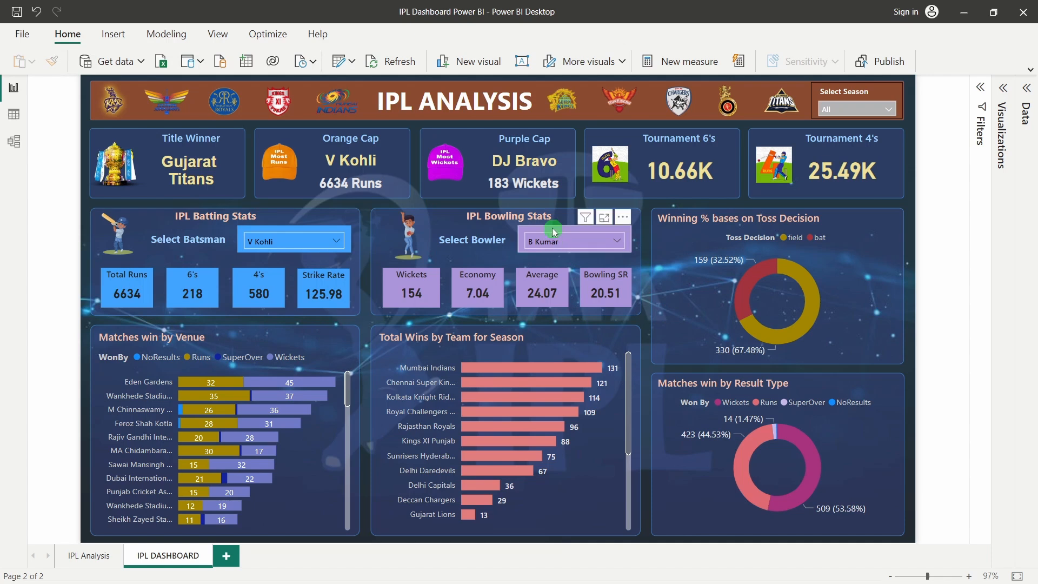
# Choose AB de Villiers in the Select Batsman slicer and scroll the Select Bowler list toward A Mishra
pyautogui.click(289, 241)
pyautogui.scroll(-10, 301, 323)
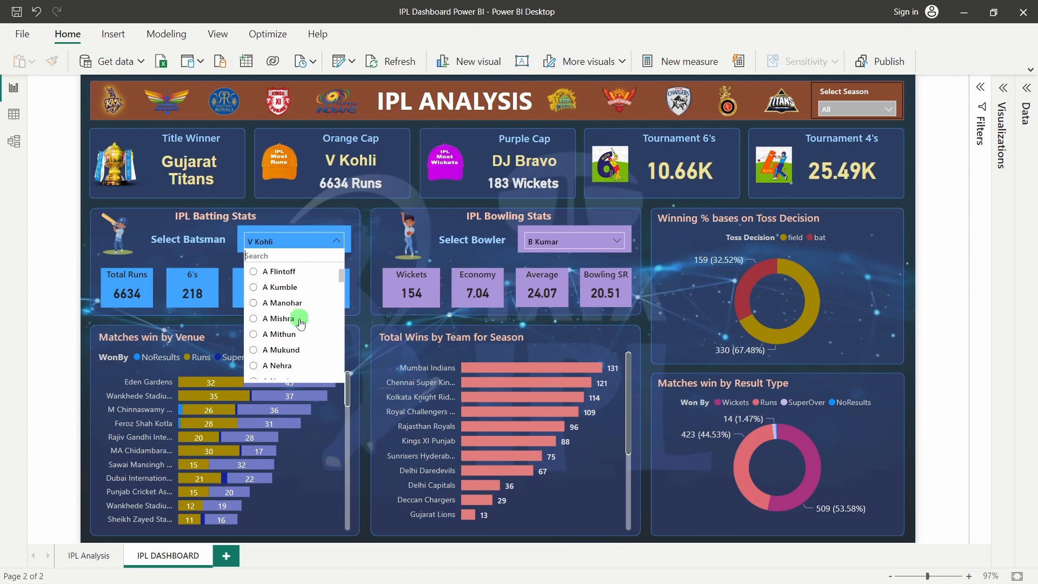
pyautogui.scroll(-5, 301, 323)
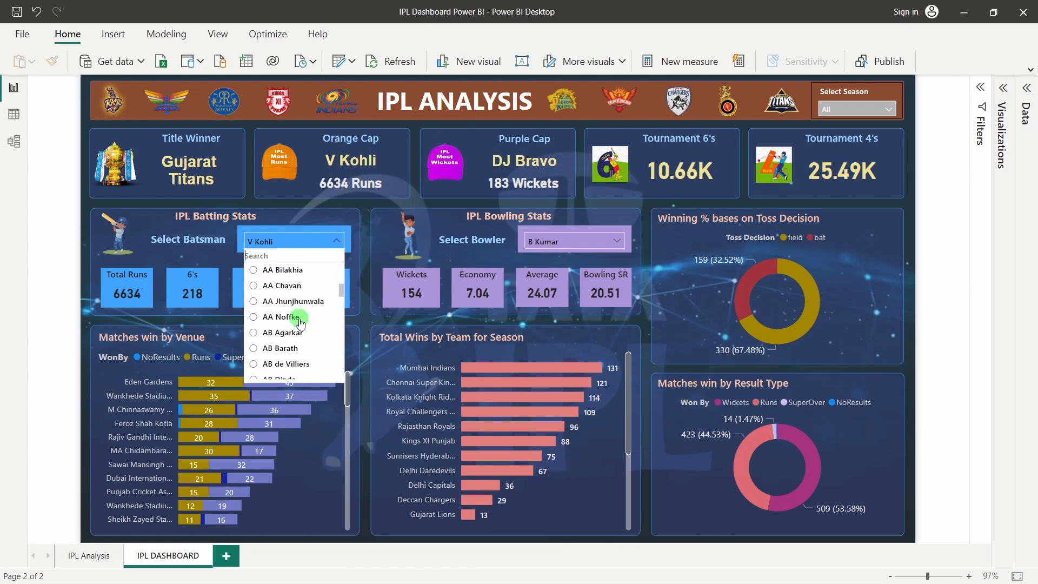
pyautogui.click(292, 347)
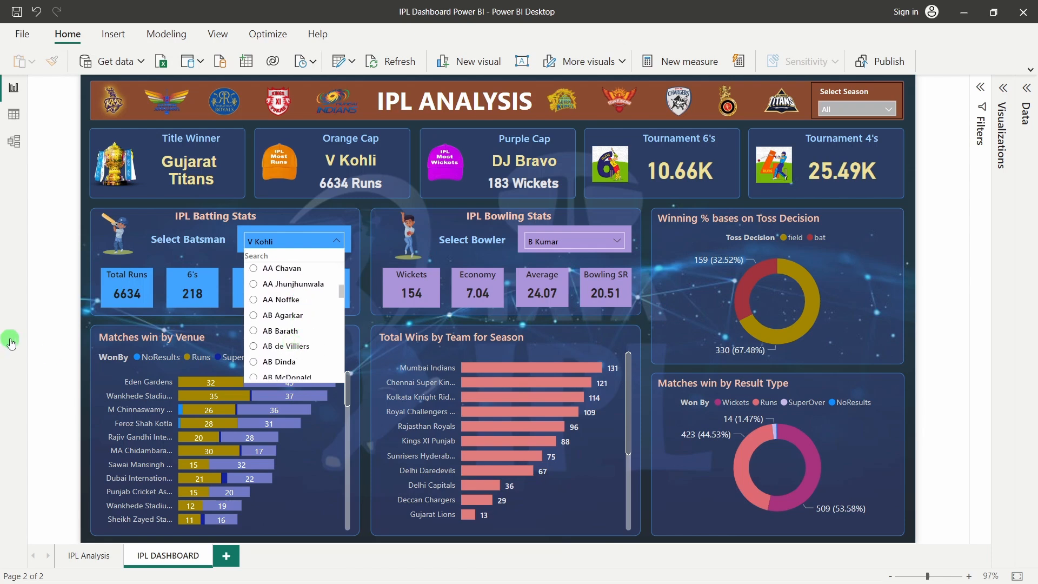
pyautogui.click(9, 341)
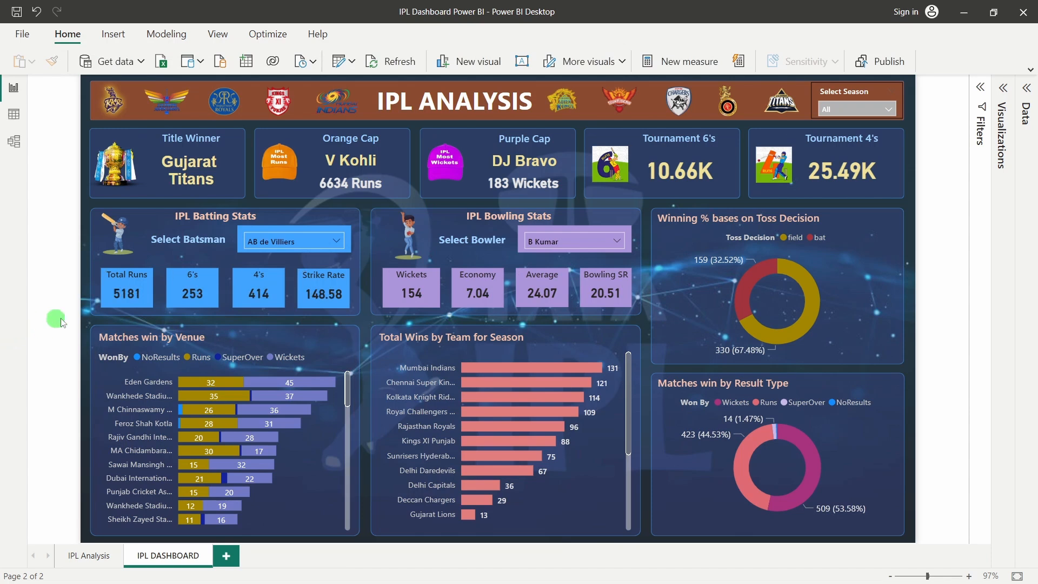
pyautogui.click(117, 306)
pyautogui.click(616, 241)
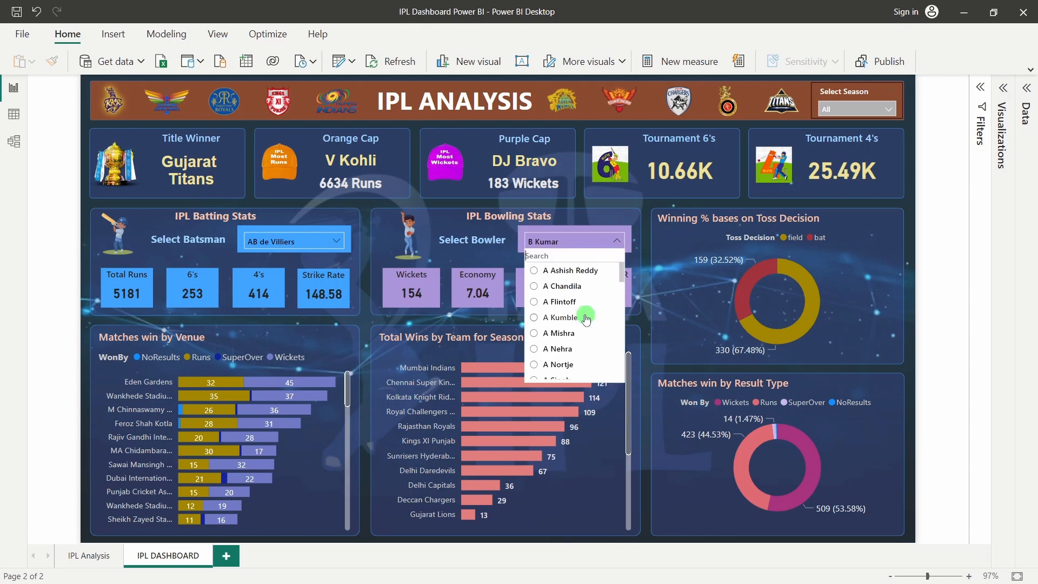
pyautogui.scroll(-2, 594, 332)
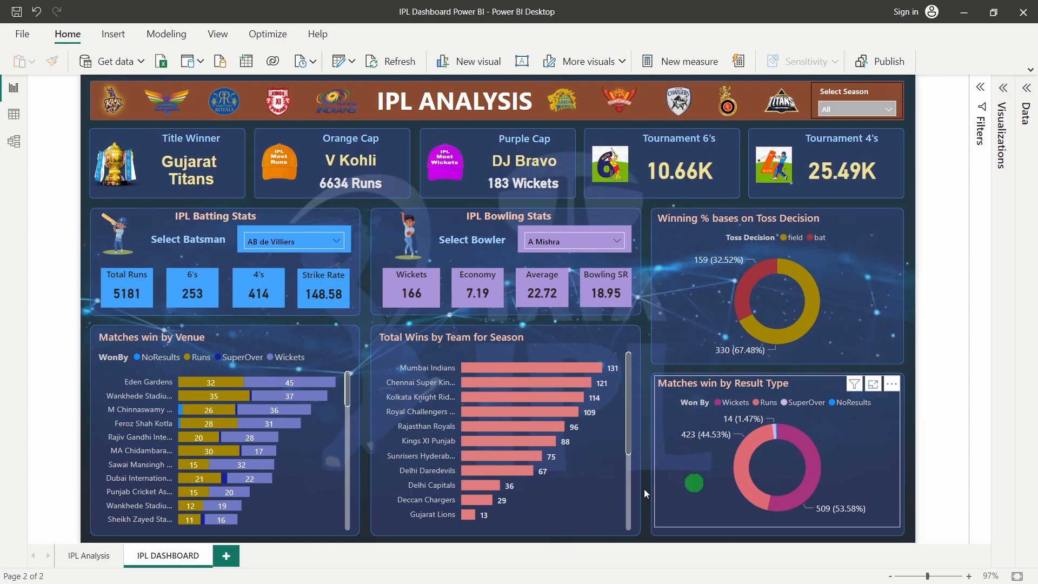
# Tick 2009 in the Select Season slicer
pyautogui.click(879, 113)
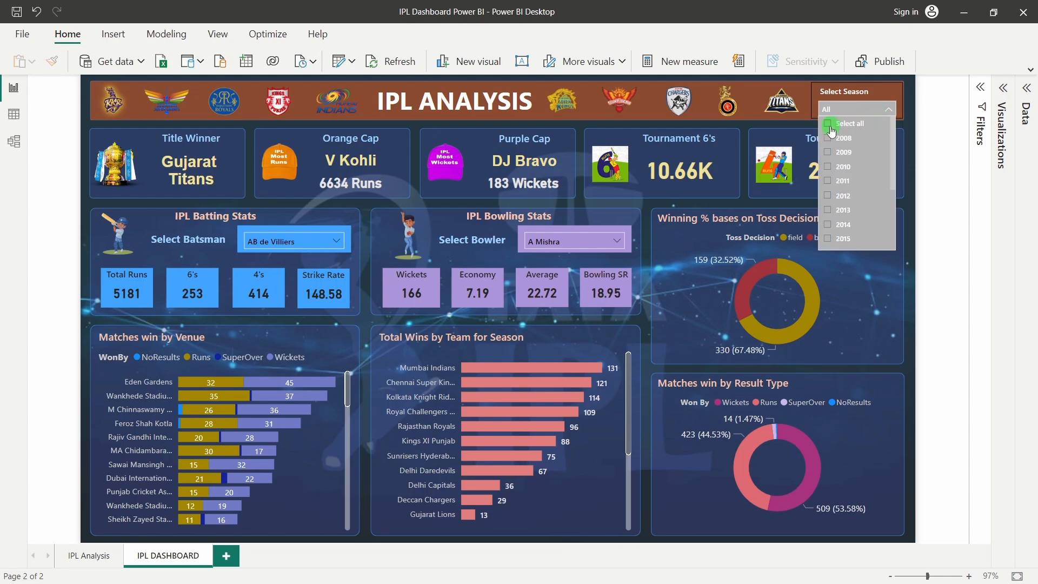
pyautogui.click(829, 153)
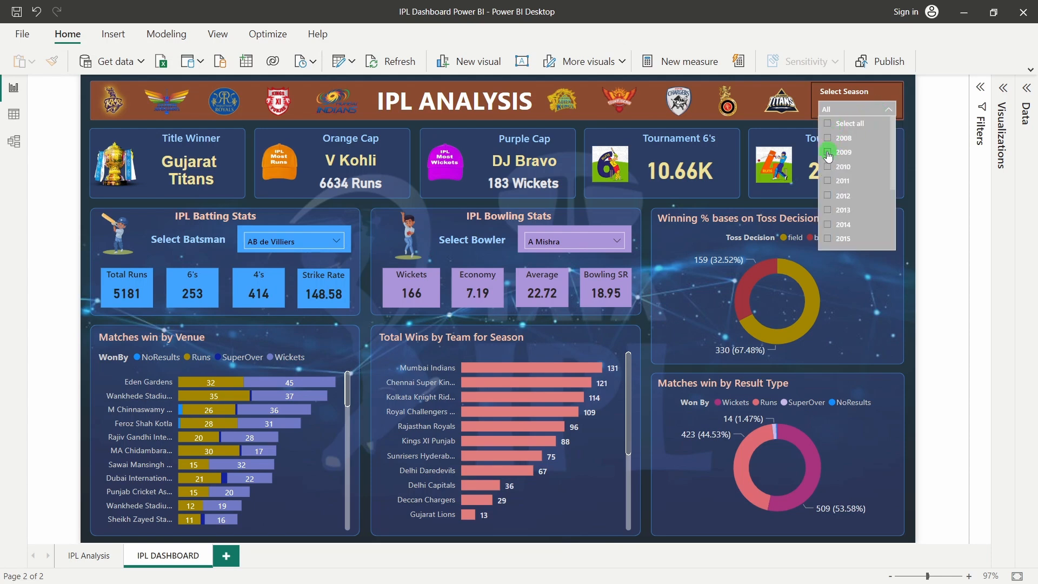
pyautogui.click(930, 189)
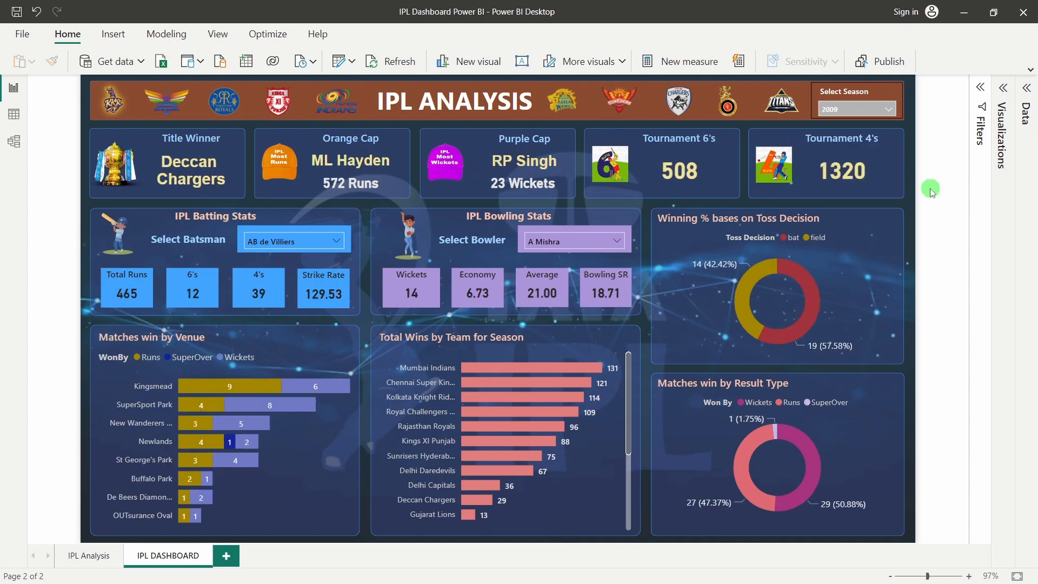
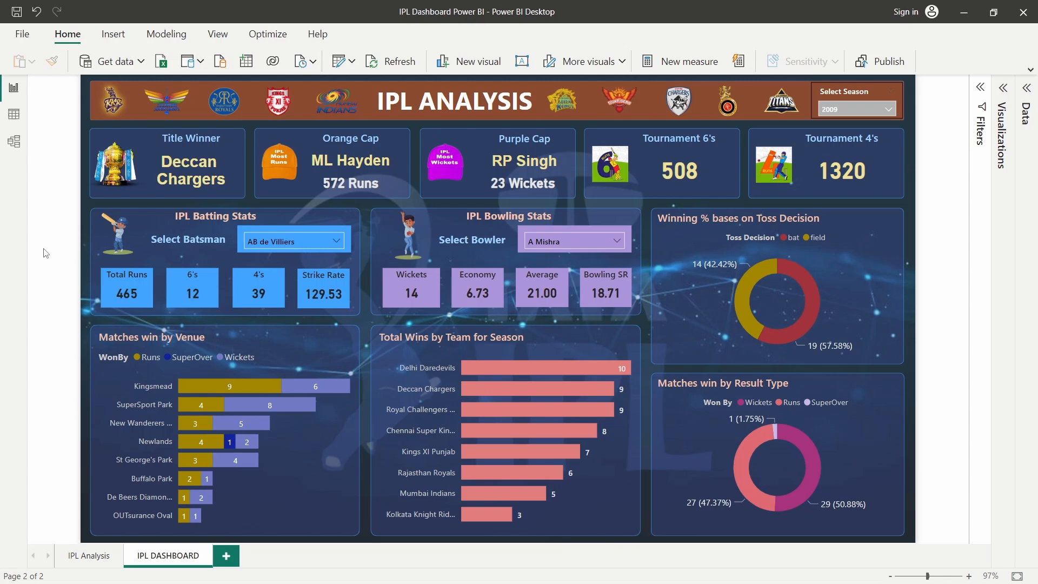
# Switch from the Power BI dashboard to the ipl_matches_2008_2022.csv spreadsheet in Excel
pyautogui.hotkey('alt', 'Tab')
pyautogui.click(460, 295)
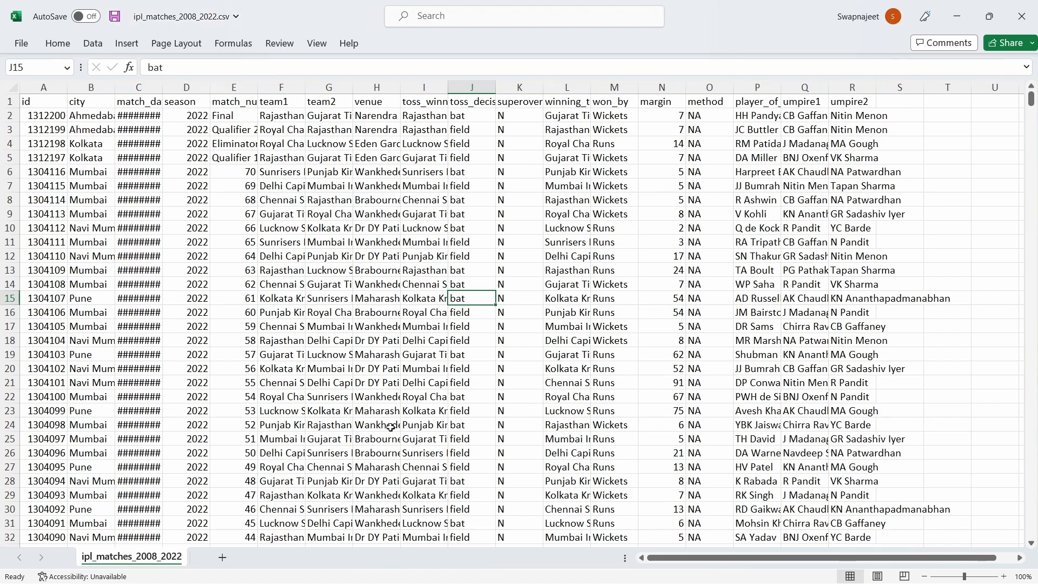
# Inspect the toss winner and method values, and select match ids in column A
pyautogui.click(424, 340)
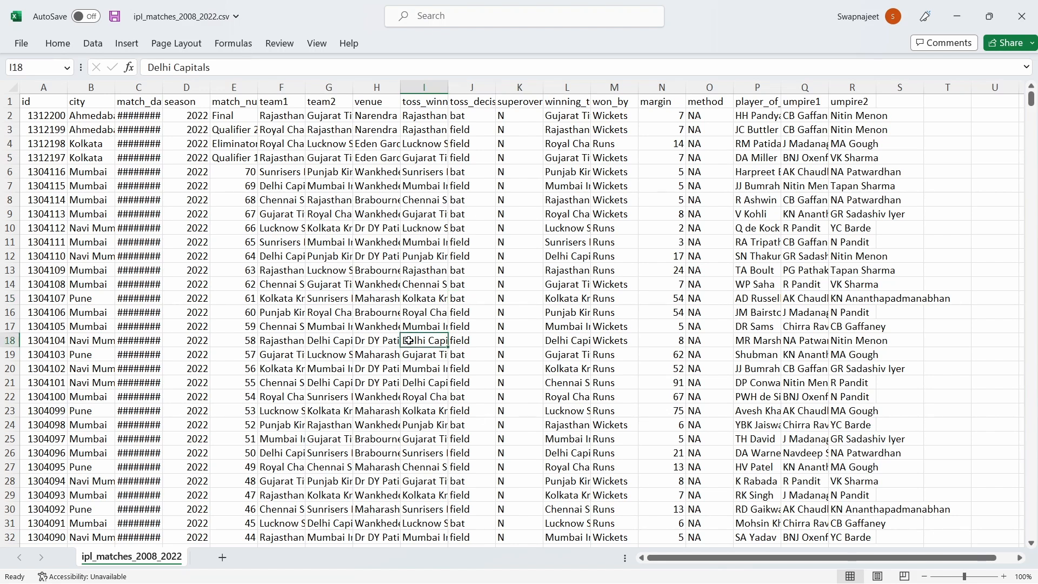
pyautogui.click(49, 102)
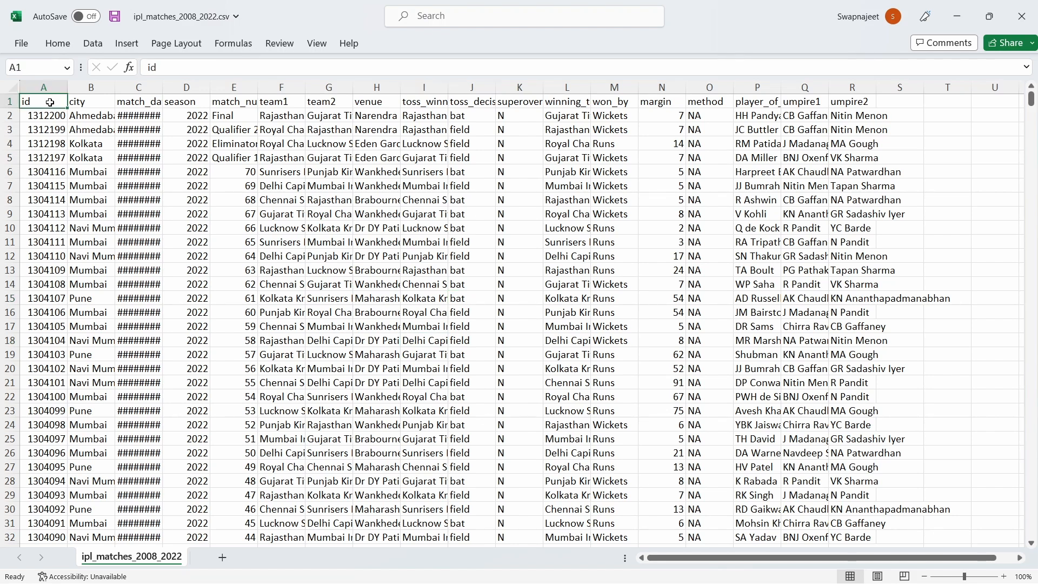
pyautogui.click(696, 179)
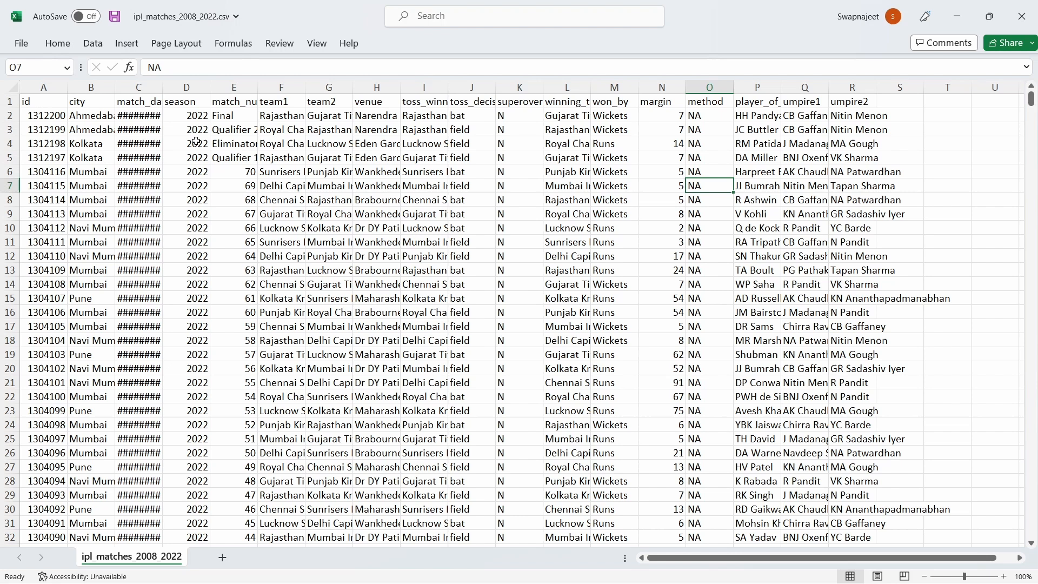
pyautogui.click(49, 106)
pyautogui.click(47, 240)
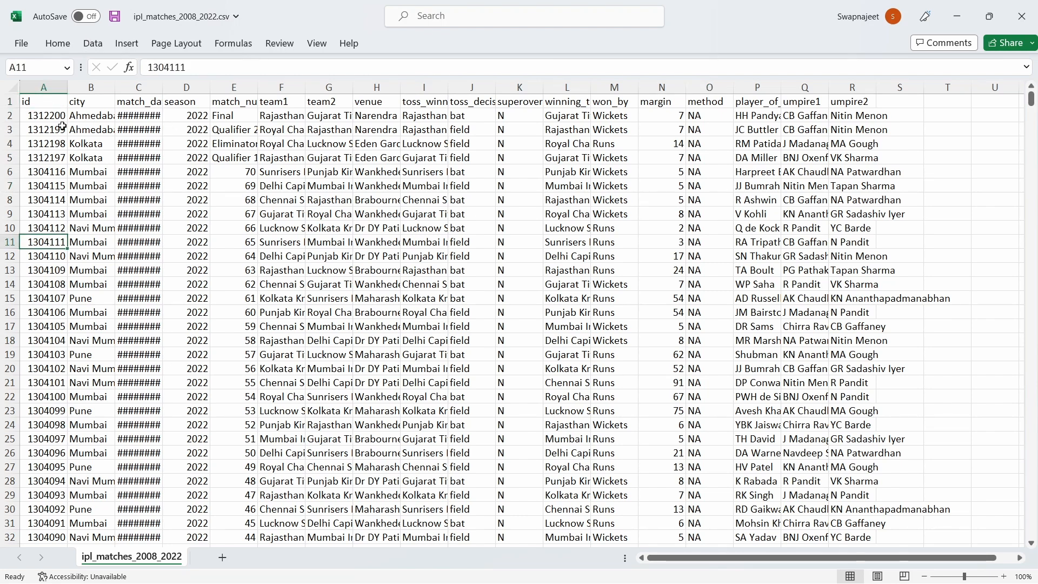
pyautogui.moveTo(54, 118); pyautogui.dragTo(56, 370)
pyautogui.click(55, 194)
pyautogui.moveTo(50, 116); pyautogui.dragTo(52, 382)
pyautogui.click(123, 269)
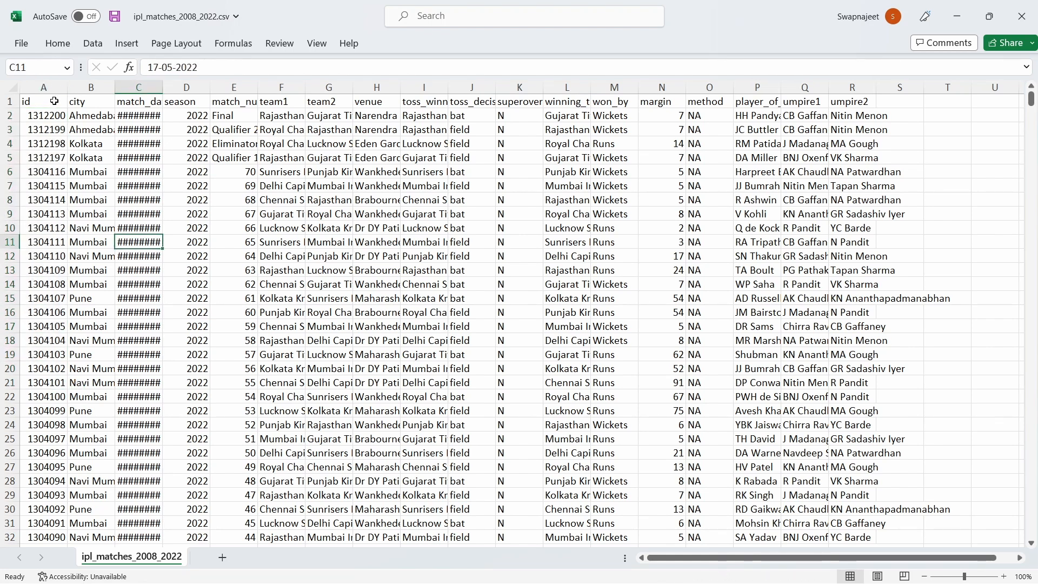
pyautogui.click(50, 169)
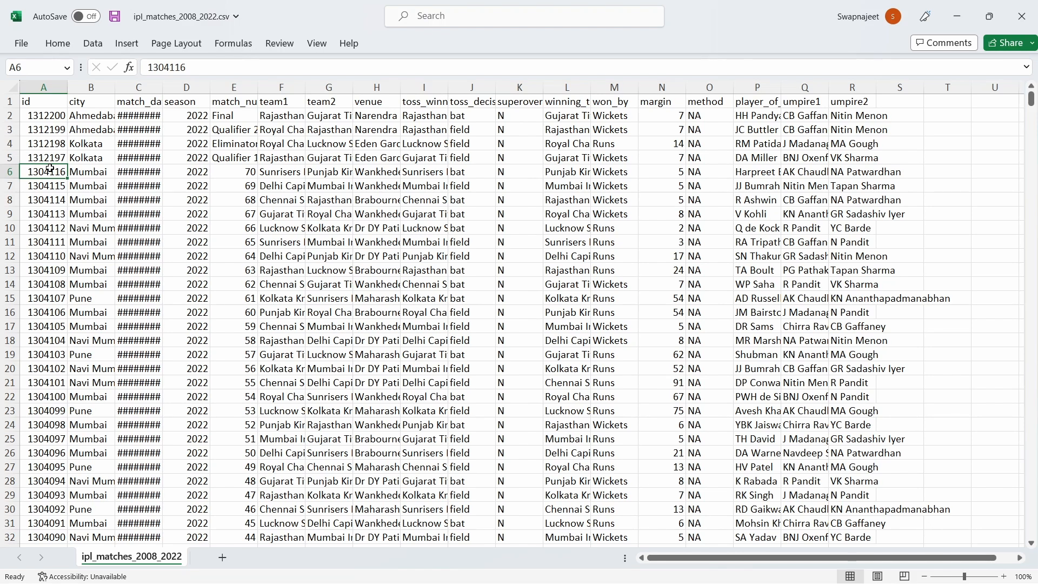
# Widen columns C and E so full match dates and match names show
pyautogui.click(81, 103)
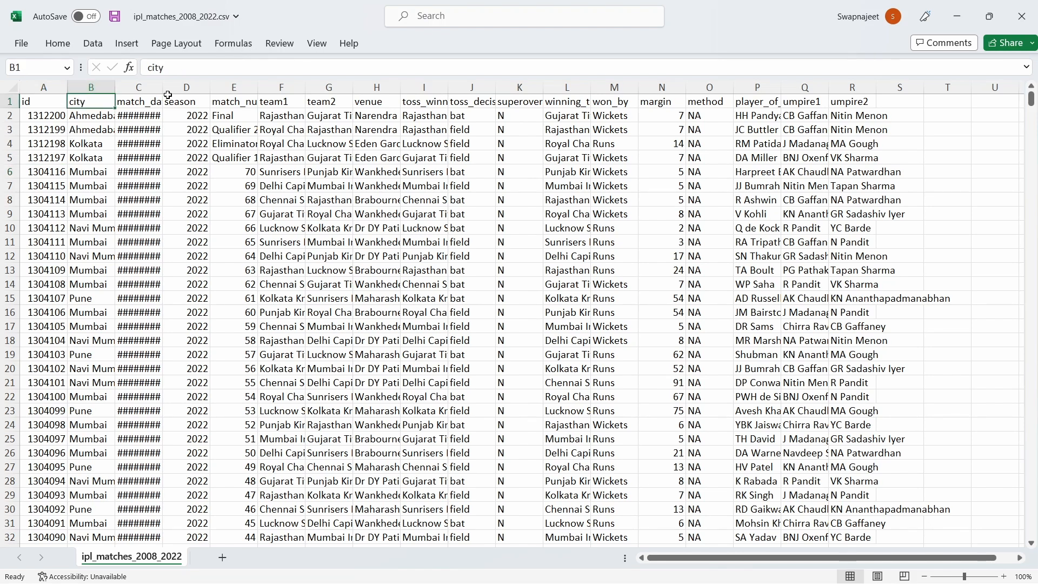
pyautogui.moveTo(162, 87); pyautogui.dragTo(173, 88)
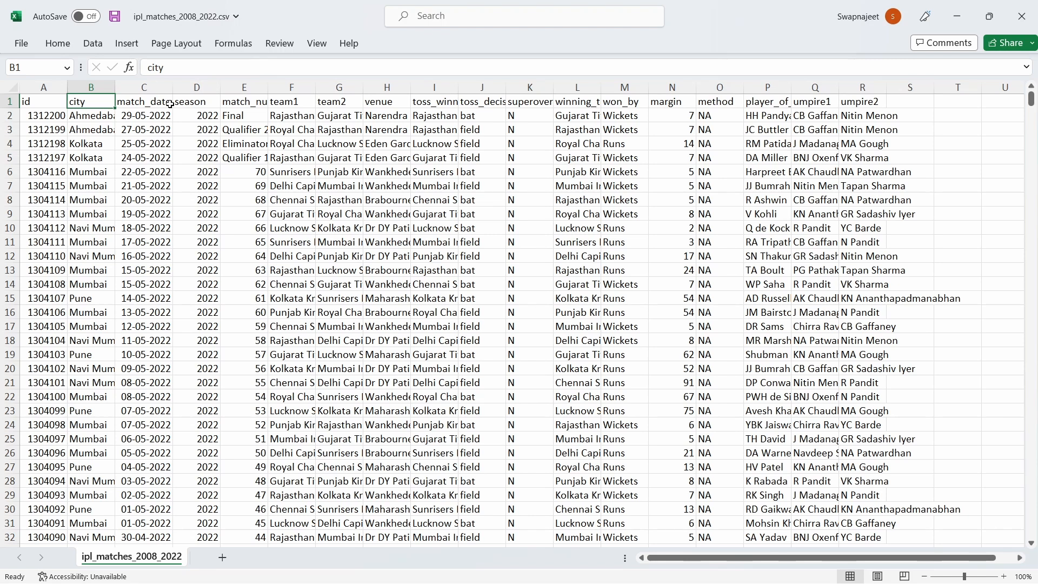
pyautogui.click(196, 102)
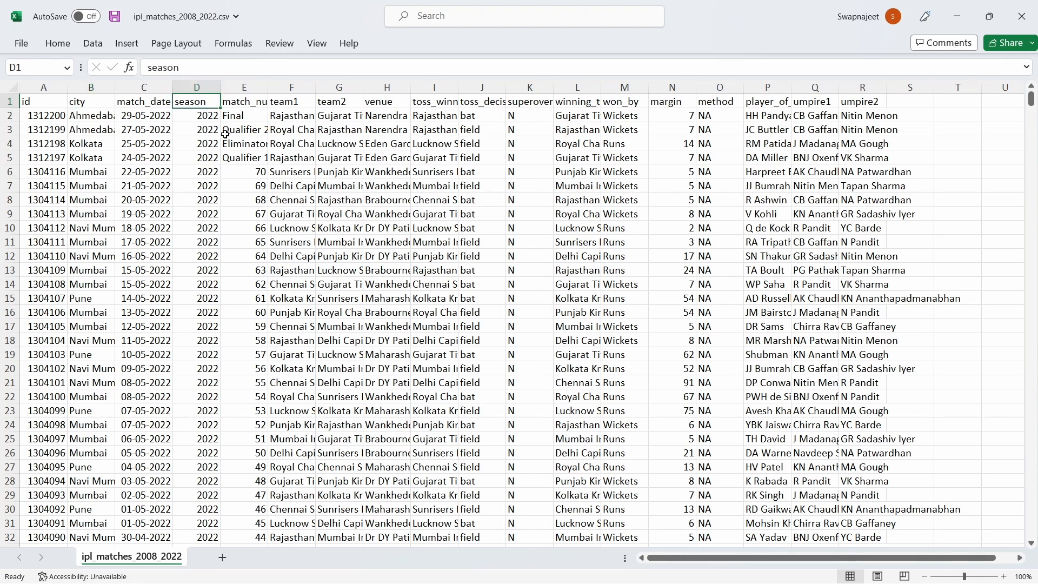
pyautogui.click(233, 103)
pyautogui.moveTo(268, 87); pyautogui.dragTo(280, 88)
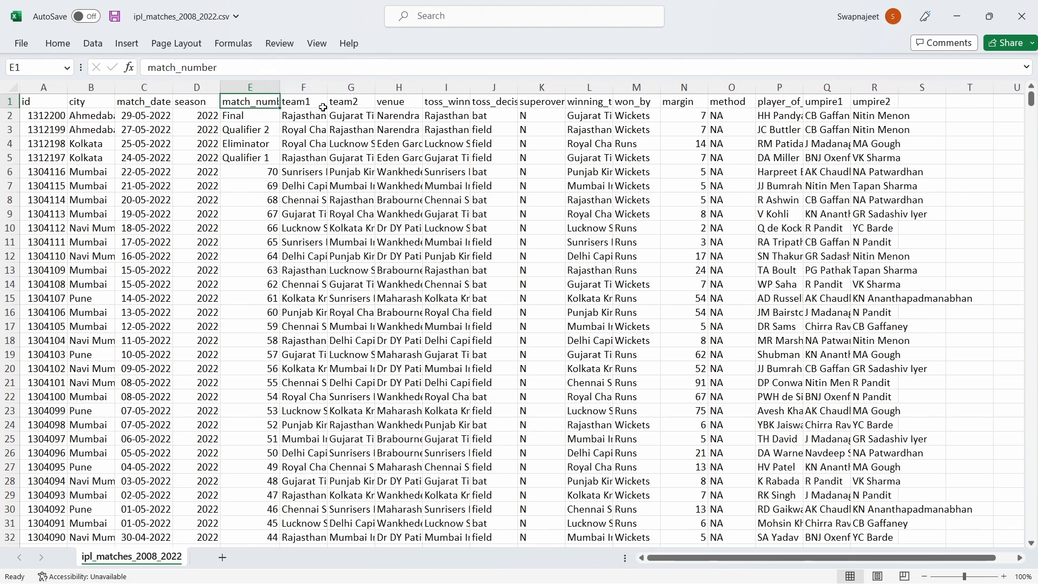
# Review the team1, team2, venue, toss, winner, margin and player_of_match values
pyautogui.click(323, 107)
pyautogui.click(355, 103)
pyautogui.click(303, 198)
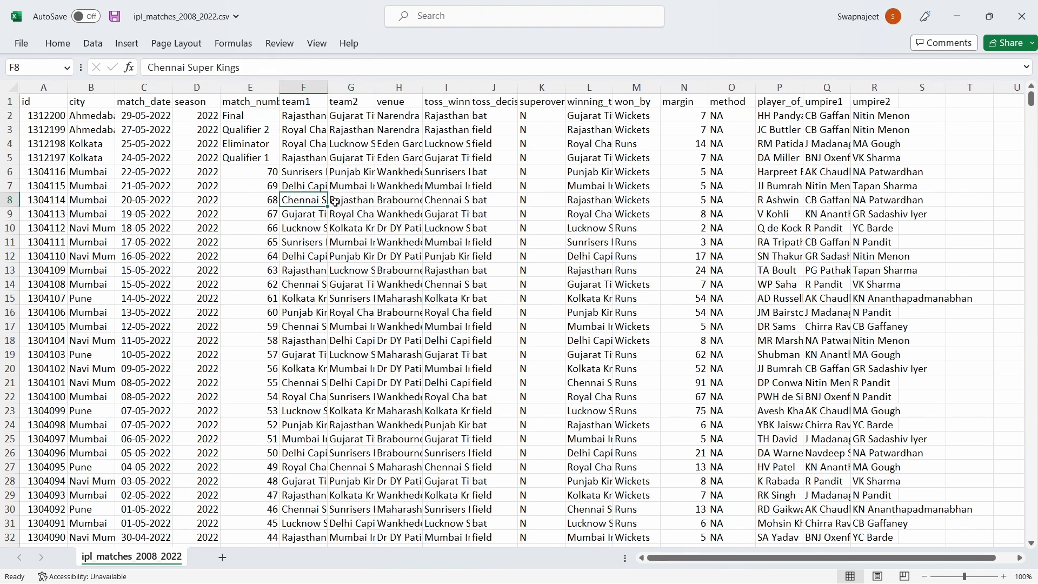
pyautogui.click(335, 201)
pyautogui.click(314, 133)
pyautogui.click(352, 133)
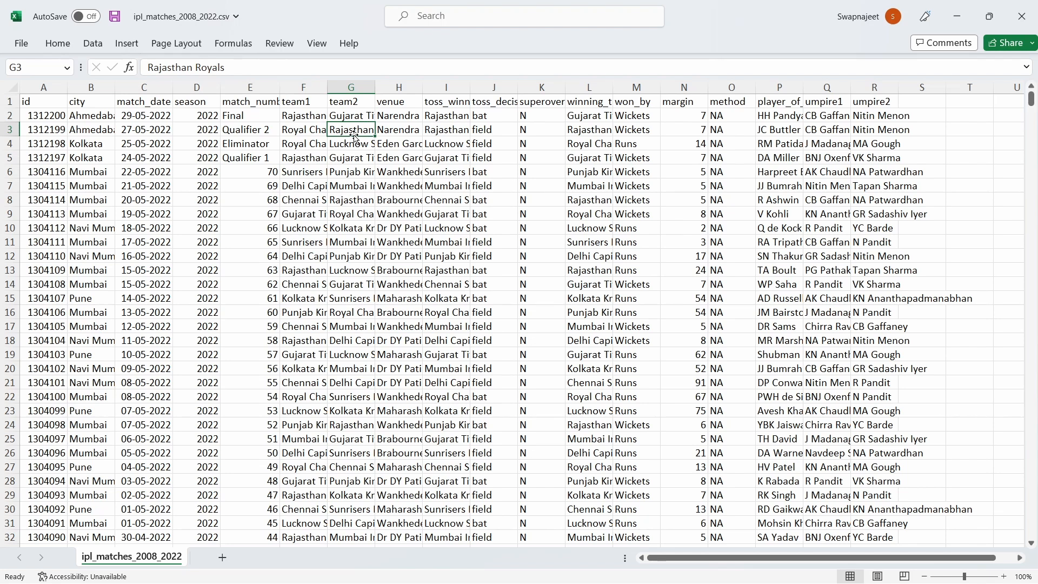
pyautogui.click(405, 103)
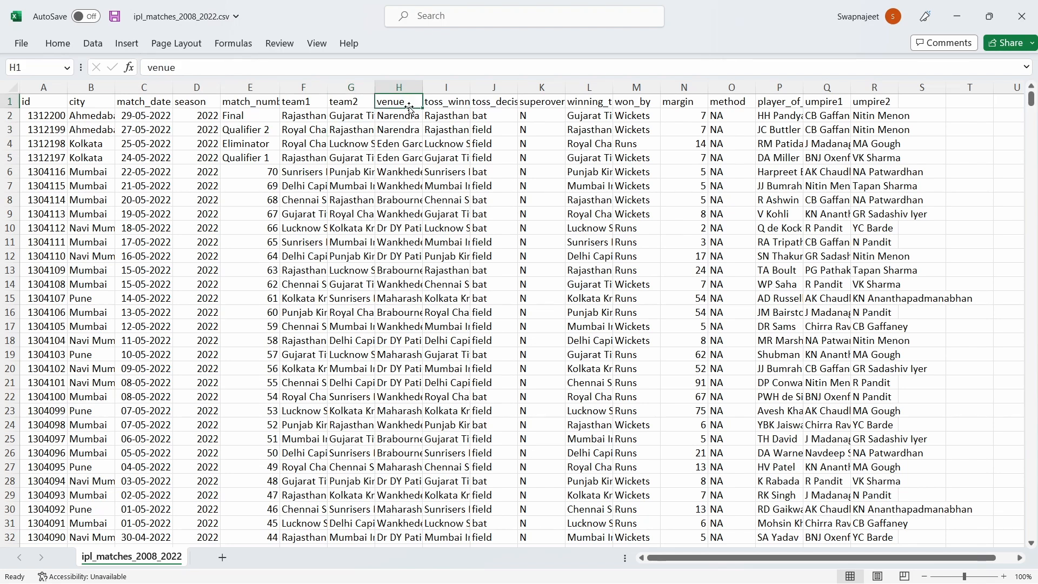
pyautogui.click(412, 145)
pyautogui.click(454, 103)
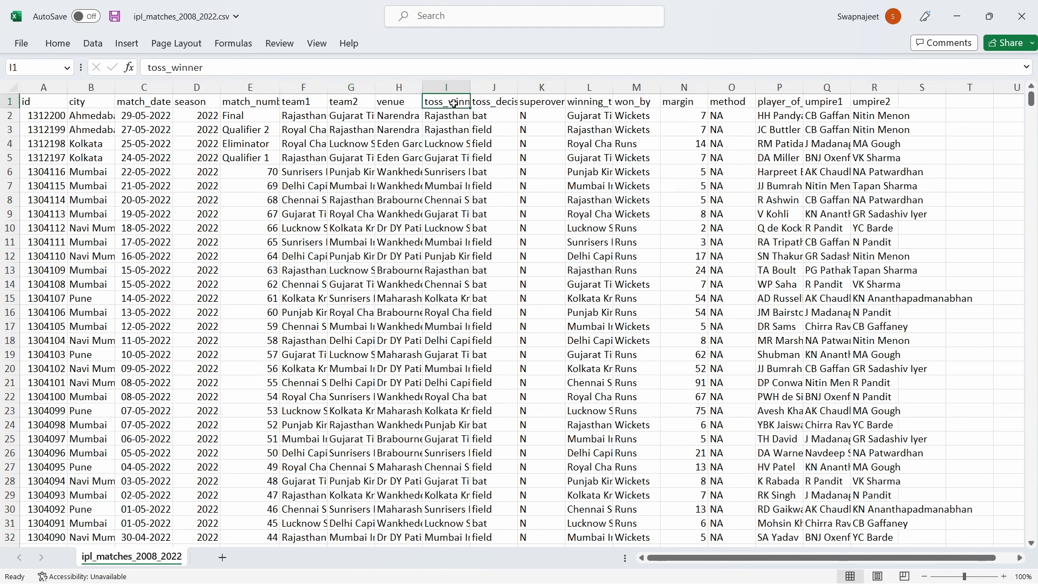
pyautogui.click(493, 104)
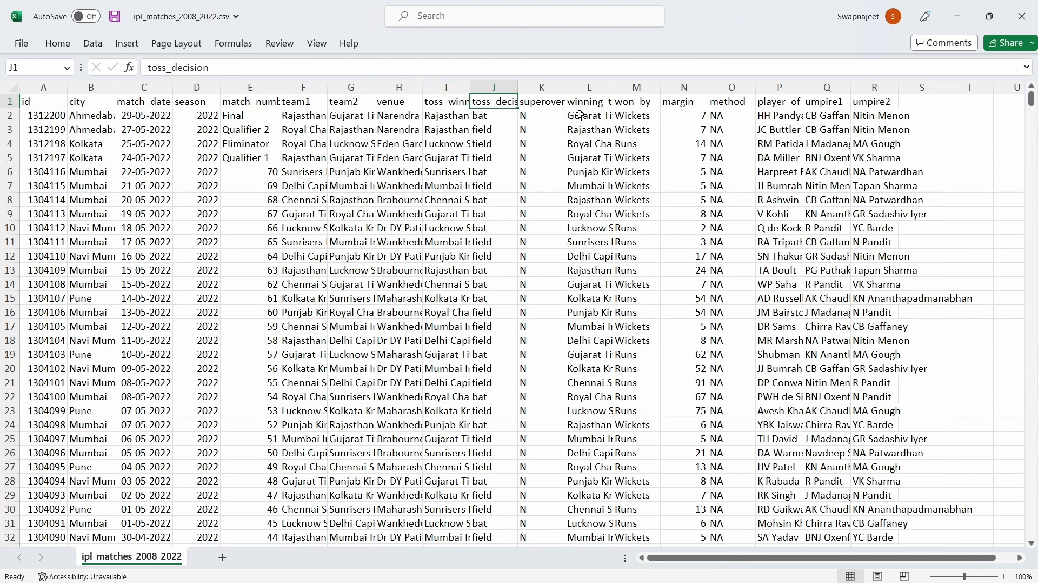
pyautogui.click(579, 115)
pyautogui.click(668, 184)
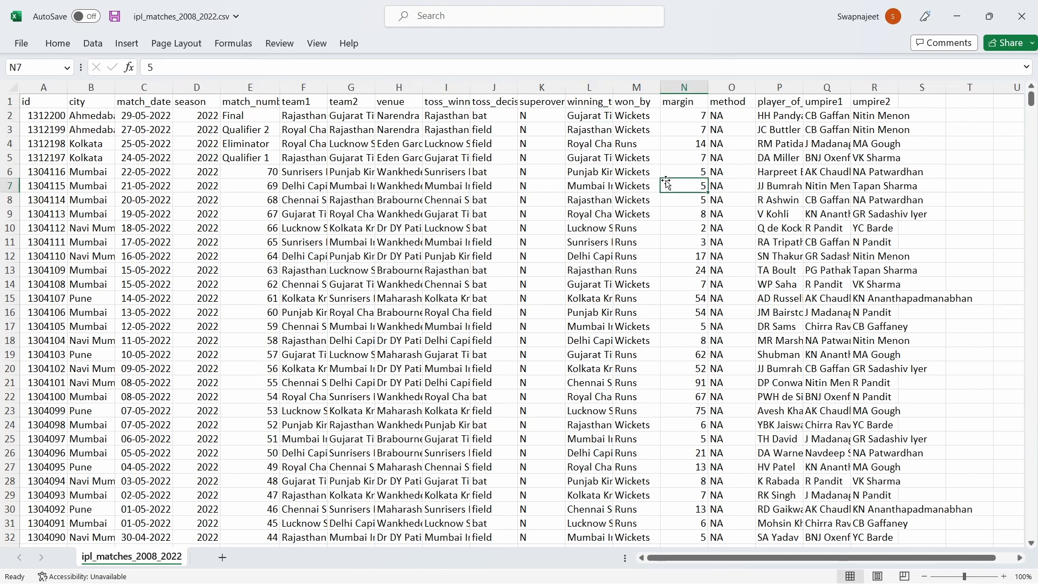
pyautogui.click(780, 131)
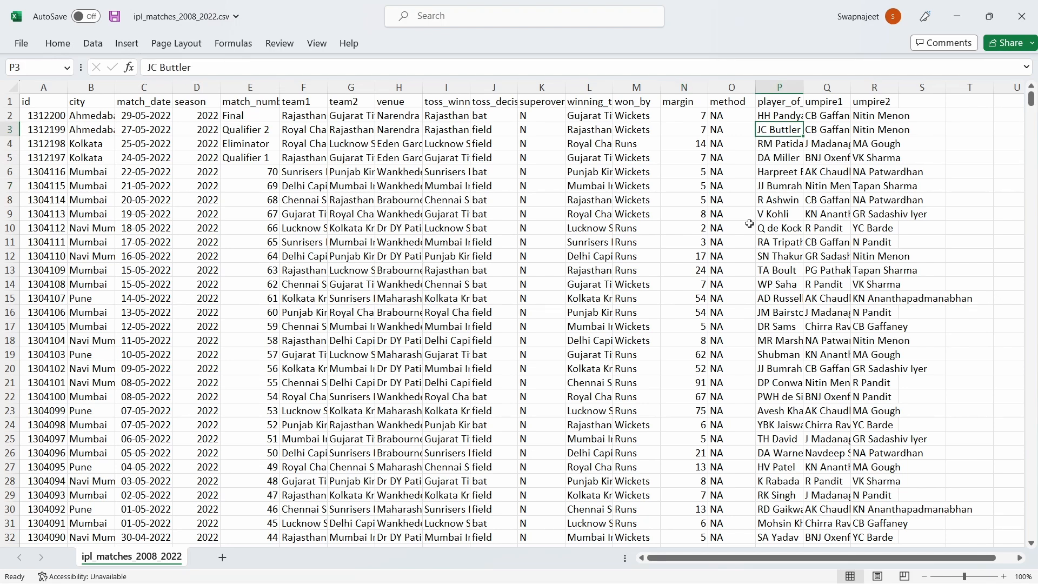
# In the ball-by-ball CSV, check bowler names and select match ids and innings
pyautogui.moveTo(622, 567)
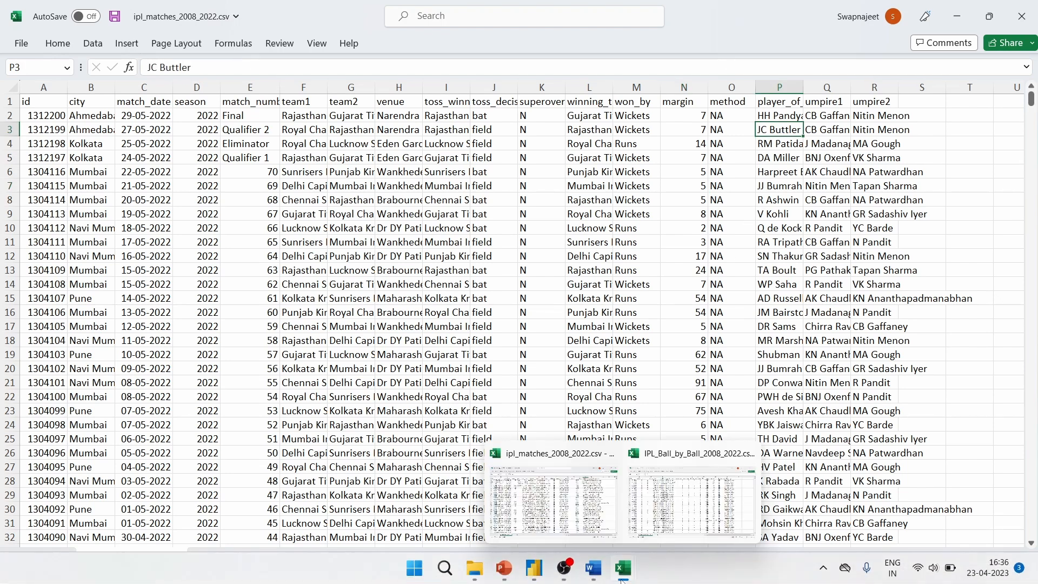
pyautogui.click(656, 508)
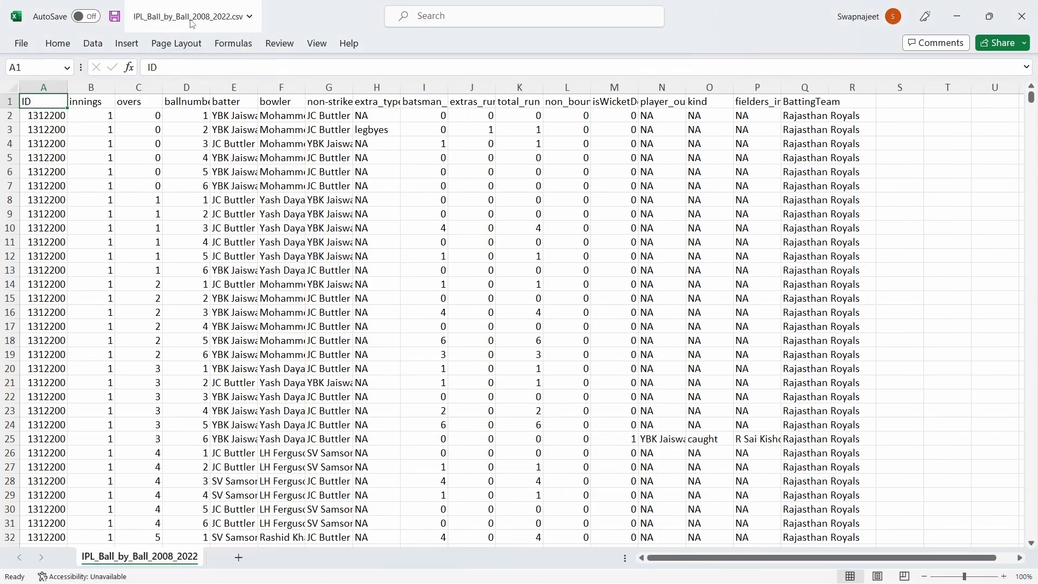
pyautogui.click(301, 287)
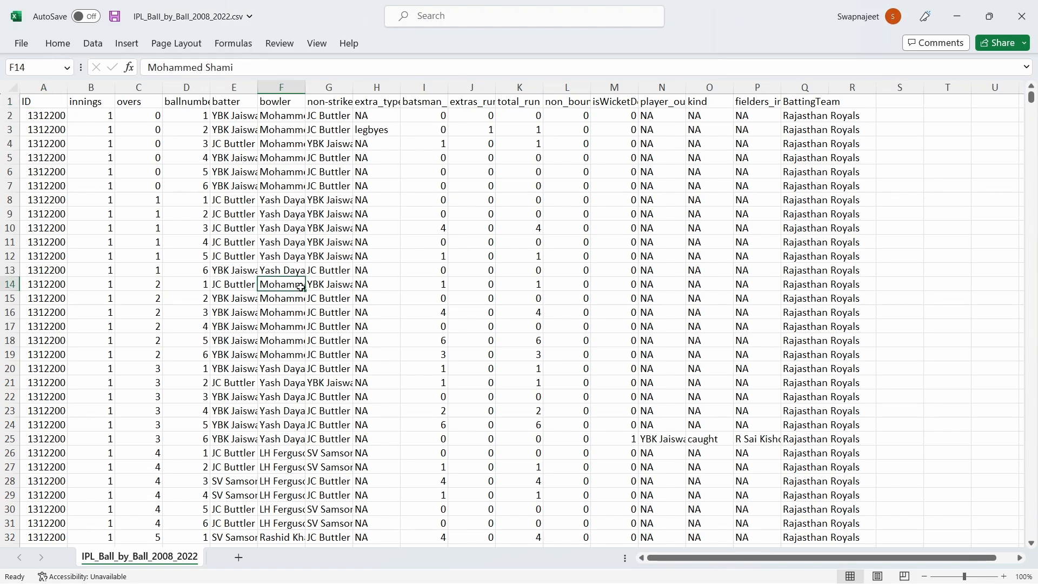
pyautogui.click(271, 238)
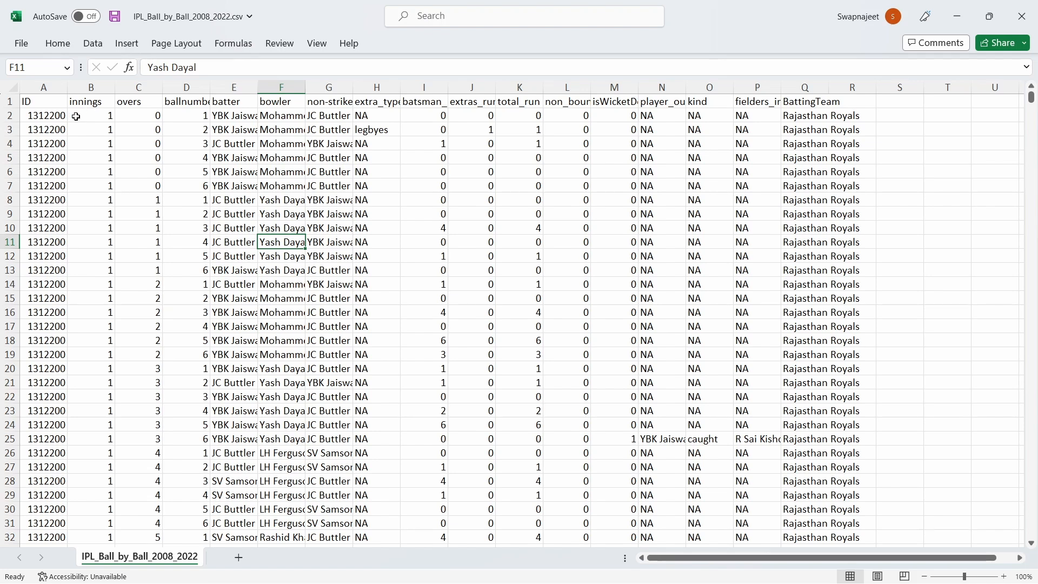
pyautogui.click(59, 114)
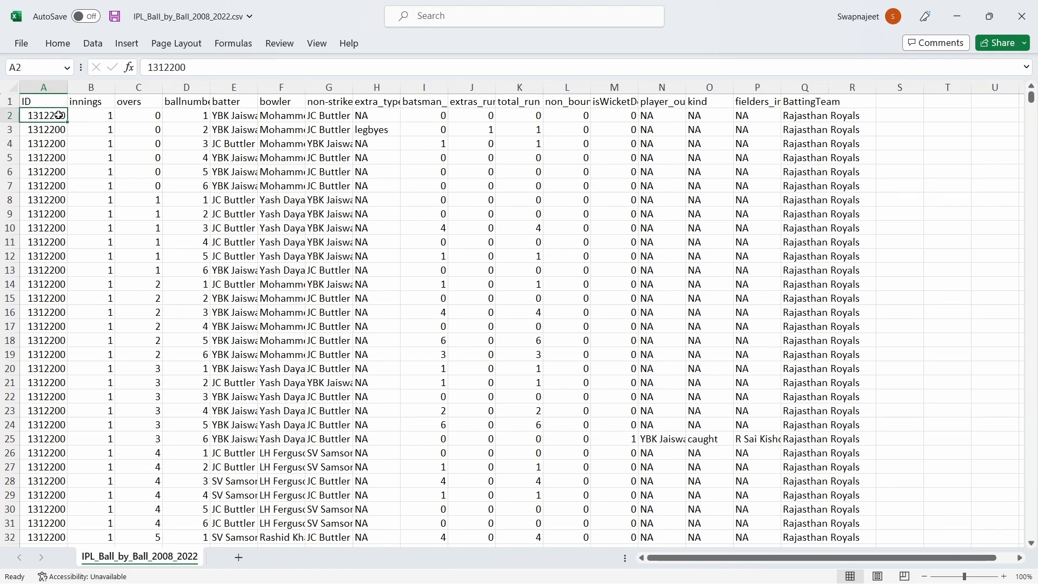
pyautogui.moveTo(58, 114); pyautogui.dragTo(63, 270)
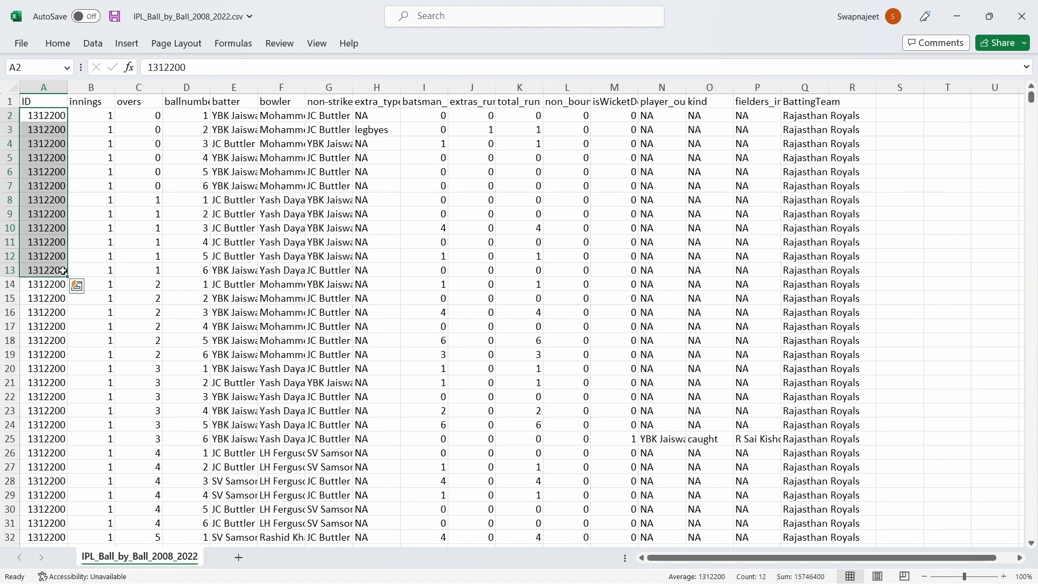
pyautogui.click(56, 183)
pyautogui.moveTo(54, 116); pyautogui.dragTo(60, 256)
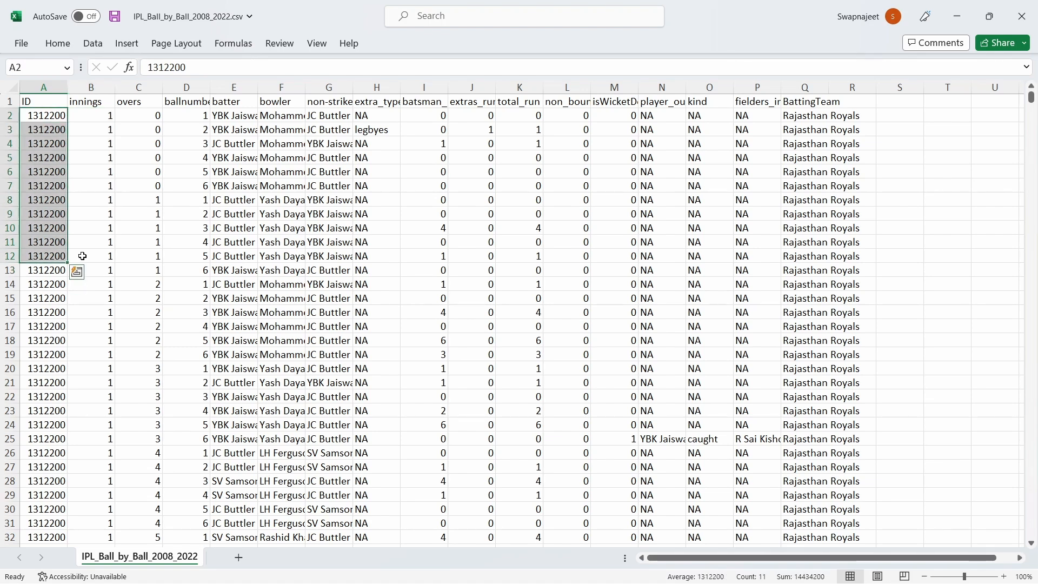
pyautogui.click(47, 248)
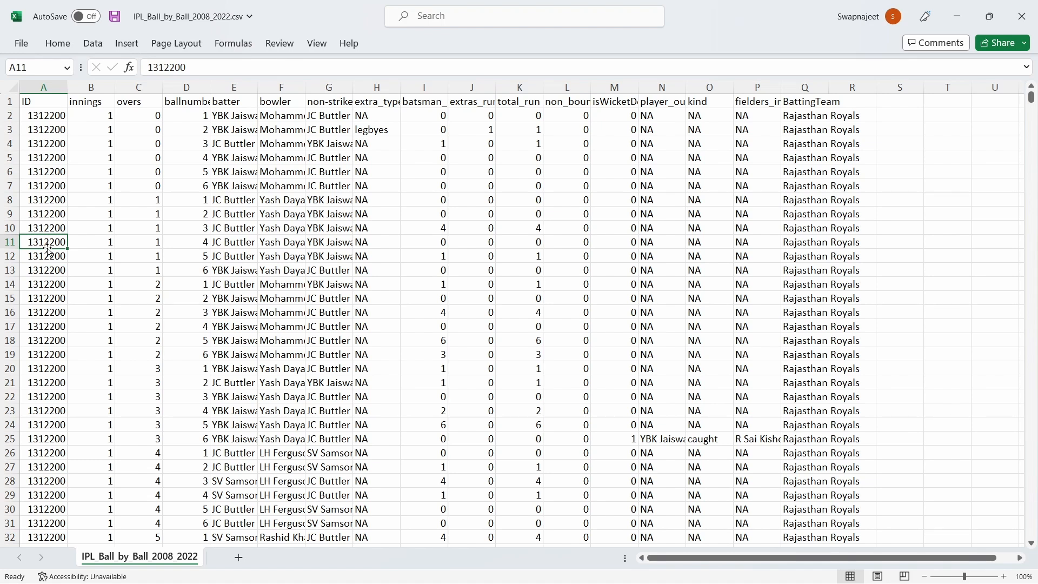
pyautogui.click(140, 213)
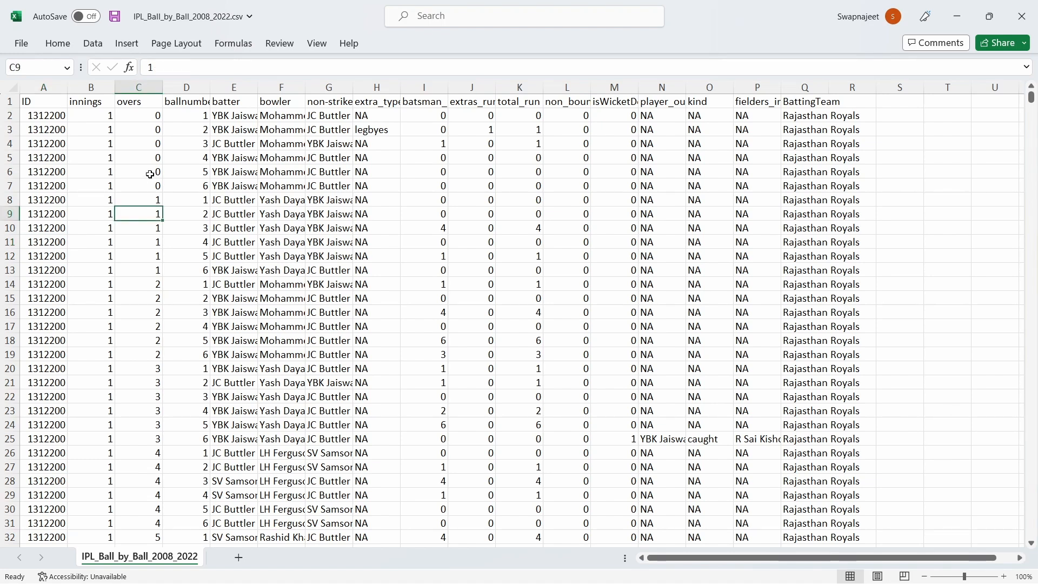
pyautogui.moveTo(64, 114); pyautogui.dragTo(73, 249)
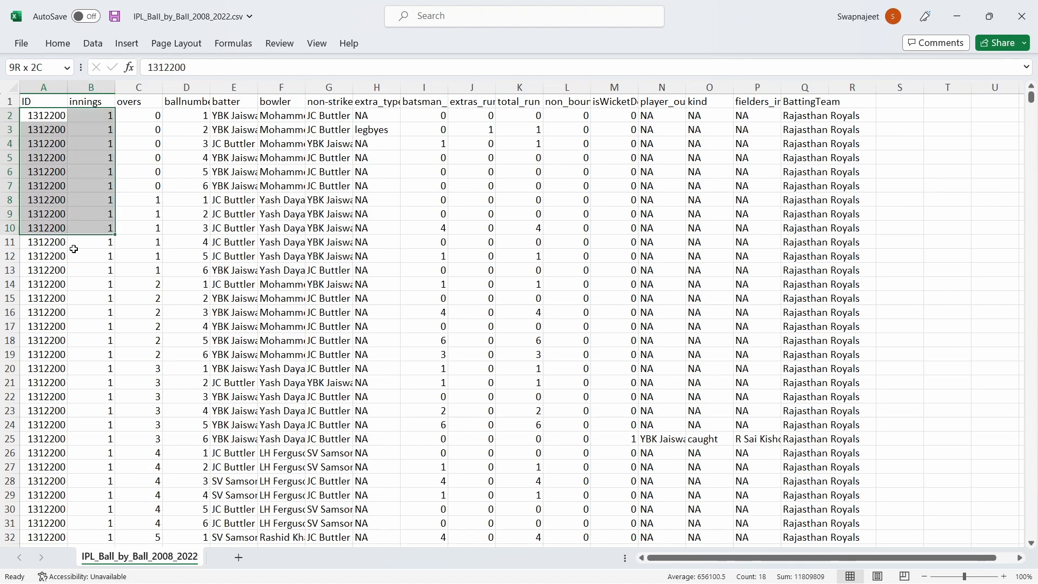
pyautogui.click(139, 228)
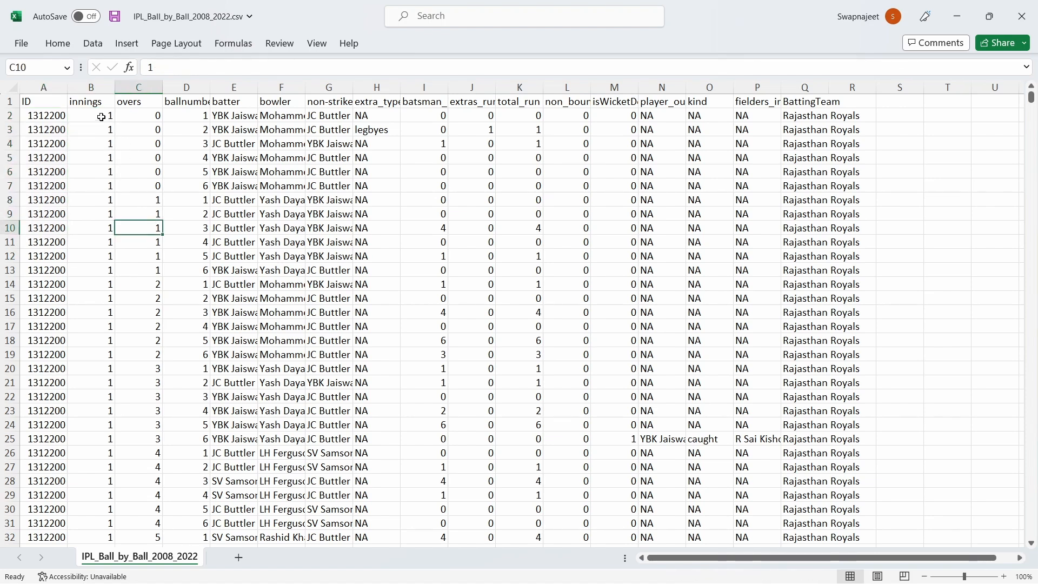
# Check the batter, bowler, non-striker, runs, extras and total runs values, then open Windows search
pyautogui.click(235, 120)
pyautogui.click(285, 129)
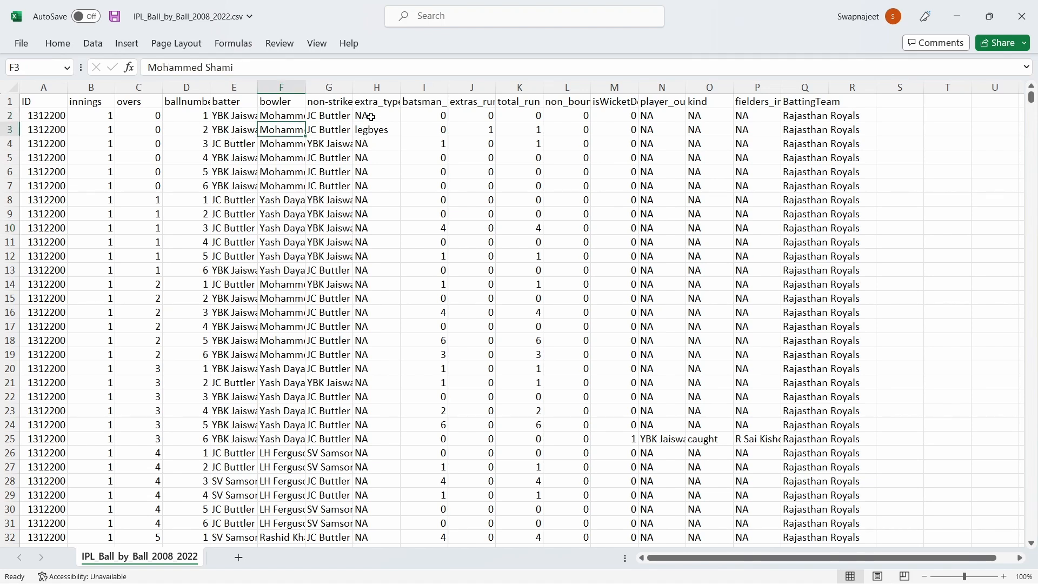
pyautogui.click(339, 115)
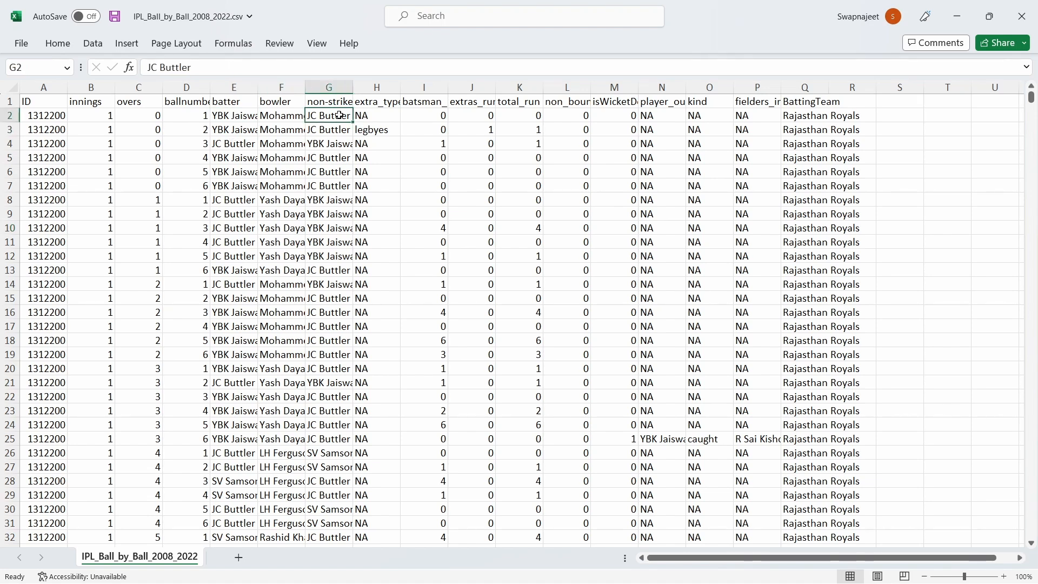
pyautogui.click(431, 117)
pyautogui.click(479, 121)
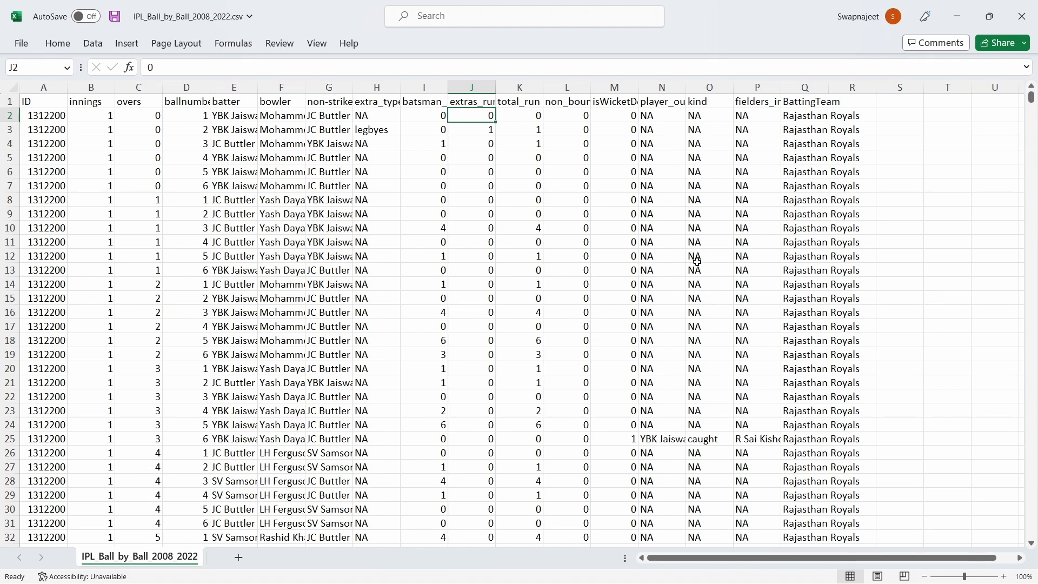
pyautogui.click(534, 256)
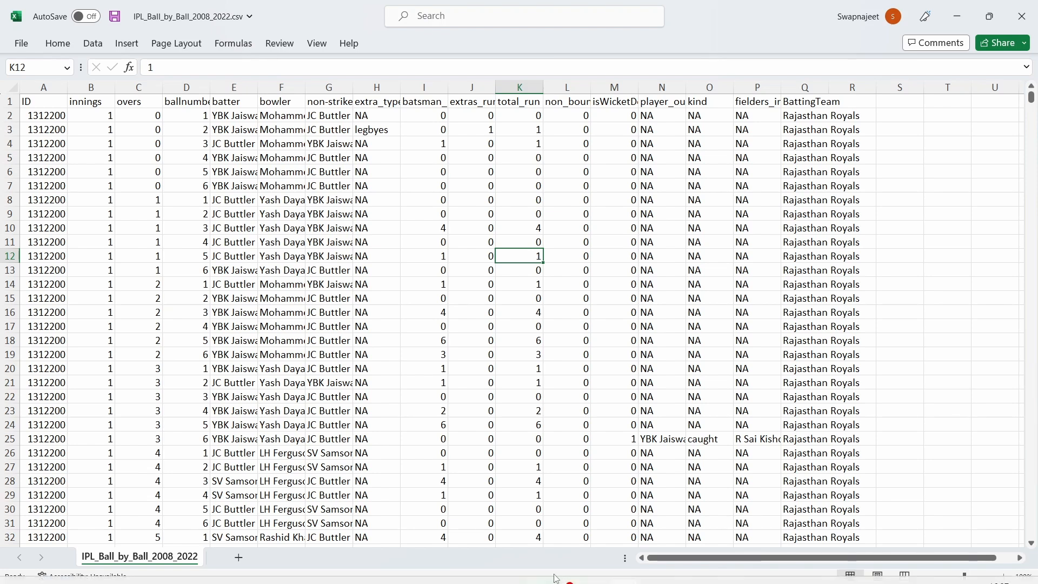
pyautogui.click(445, 567)
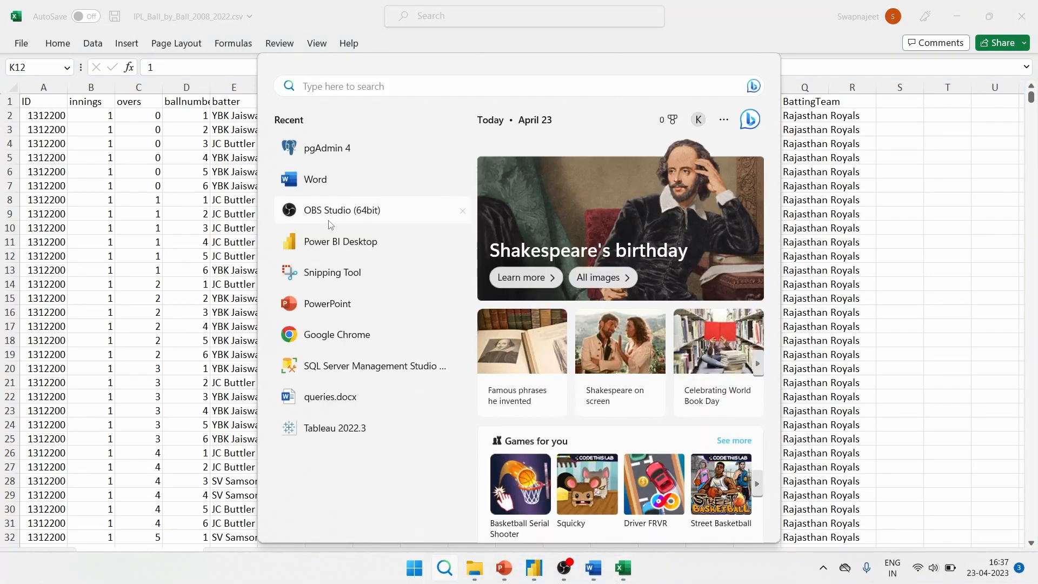
# Launch pgAdmin 4 from Recent and unlock saved passwords with the master password
pyautogui.click(323, 149)
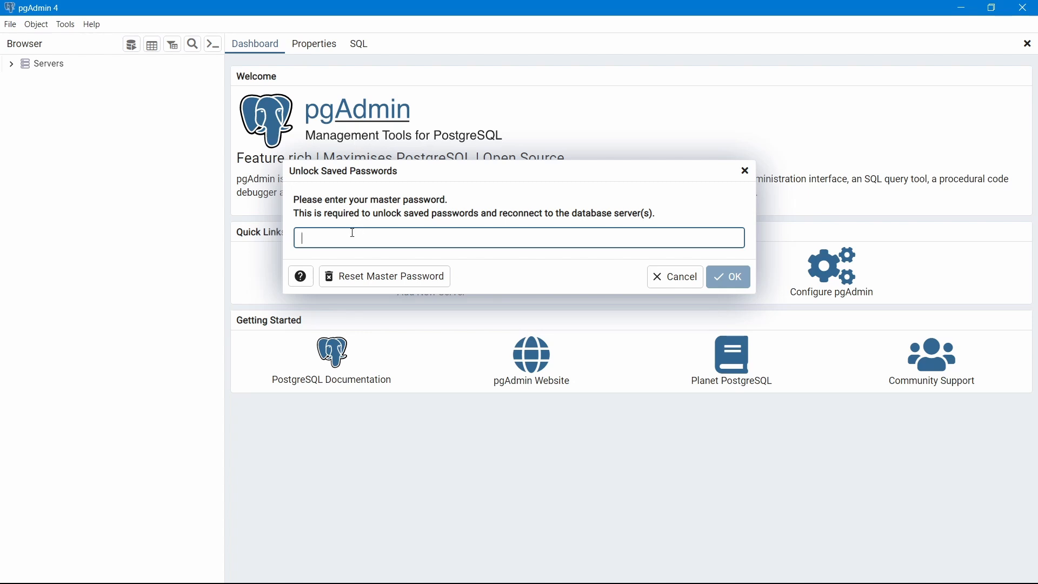
pyautogui.write('••••••••••')
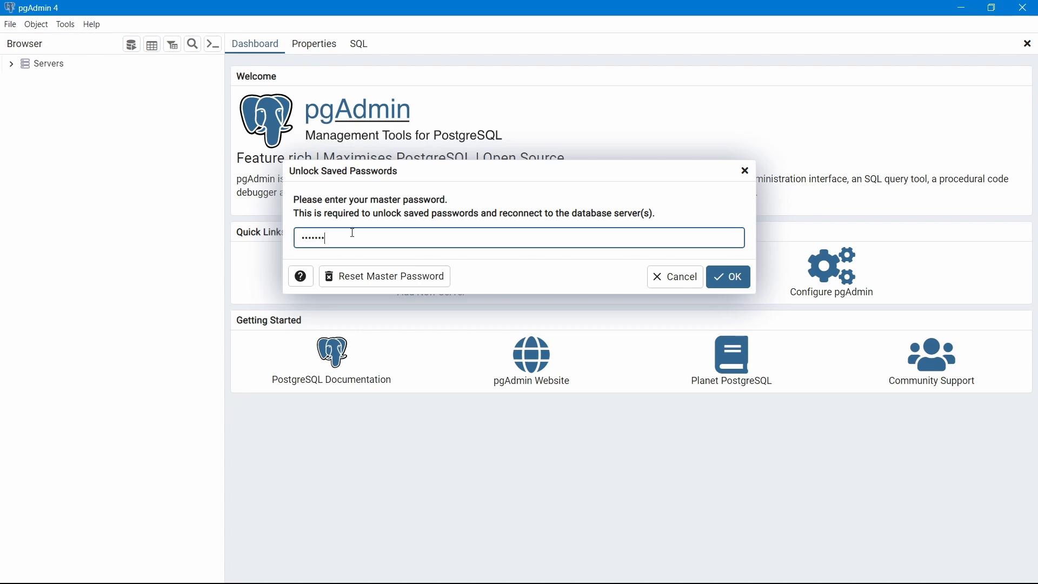
pyautogui.press('Return')
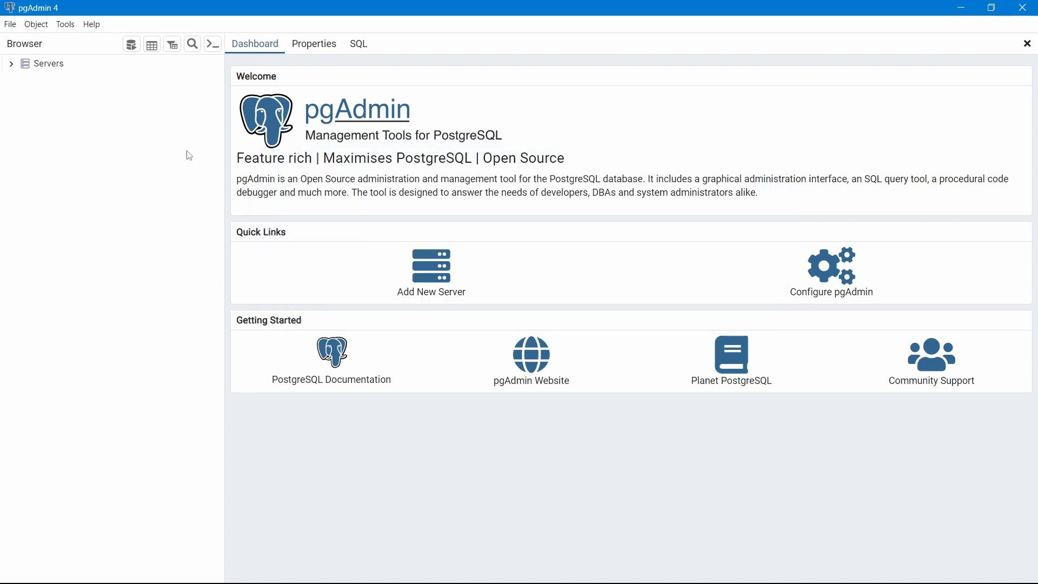
# Connect to the PostgreSQL server by entering the postgres user's password
pyautogui.click(12, 63)
pyautogui.click(349, 222)
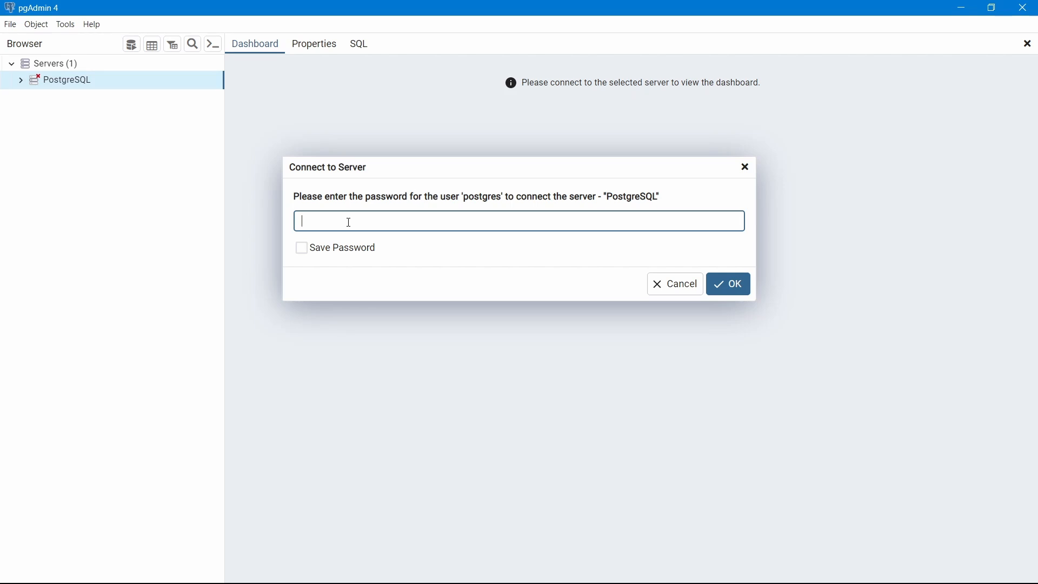
pyautogui.write('postgres123')
pyautogui.press('Return')
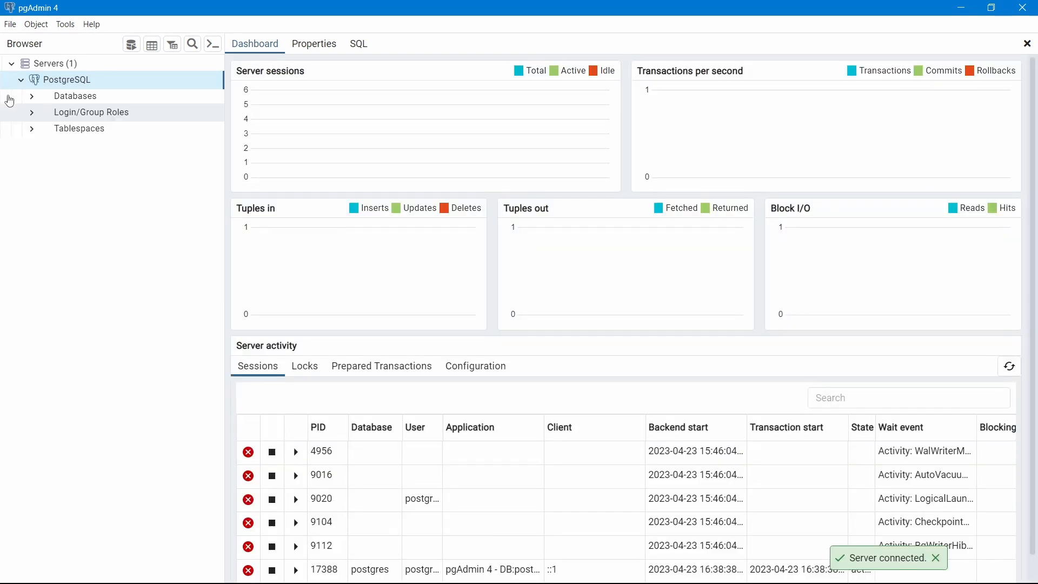
# Expand Databases, connect HR Database, and open the Databases group's context menu
pyautogui.click(9, 100)
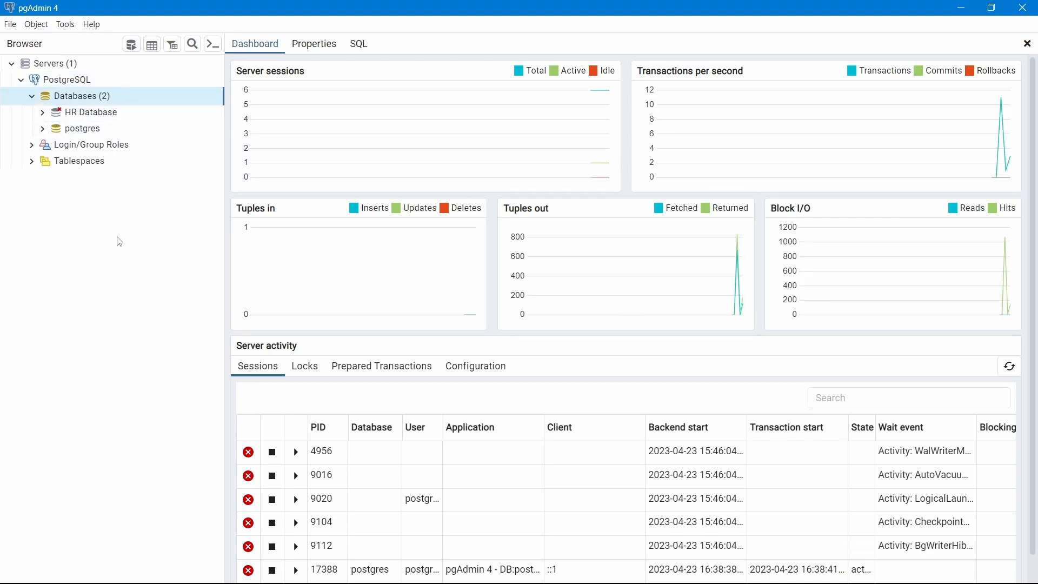
pyautogui.click(80, 130)
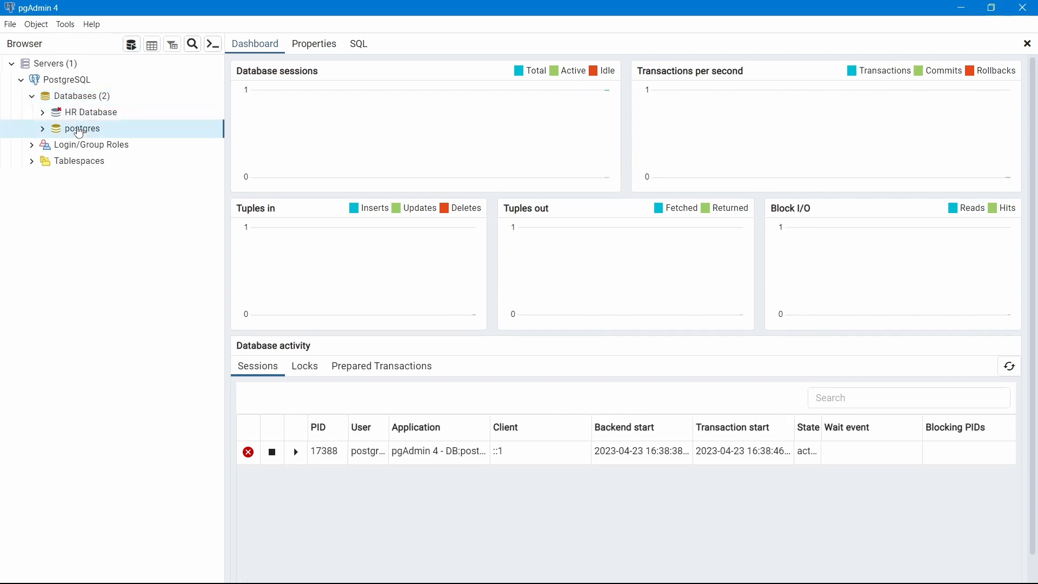
pyautogui.click(76, 117)
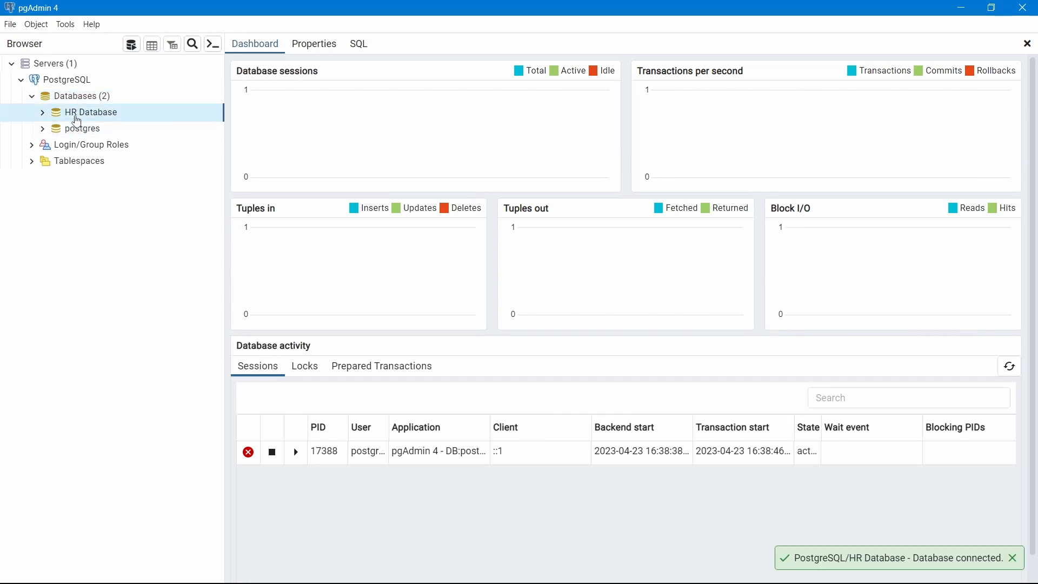
pyautogui.click(43, 112)
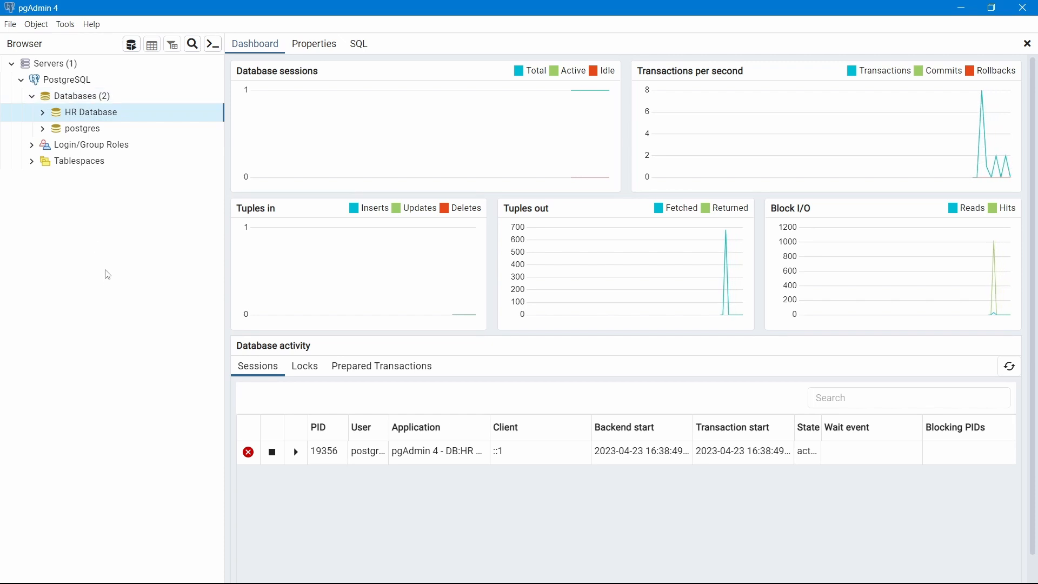
pyautogui.click(72, 97)
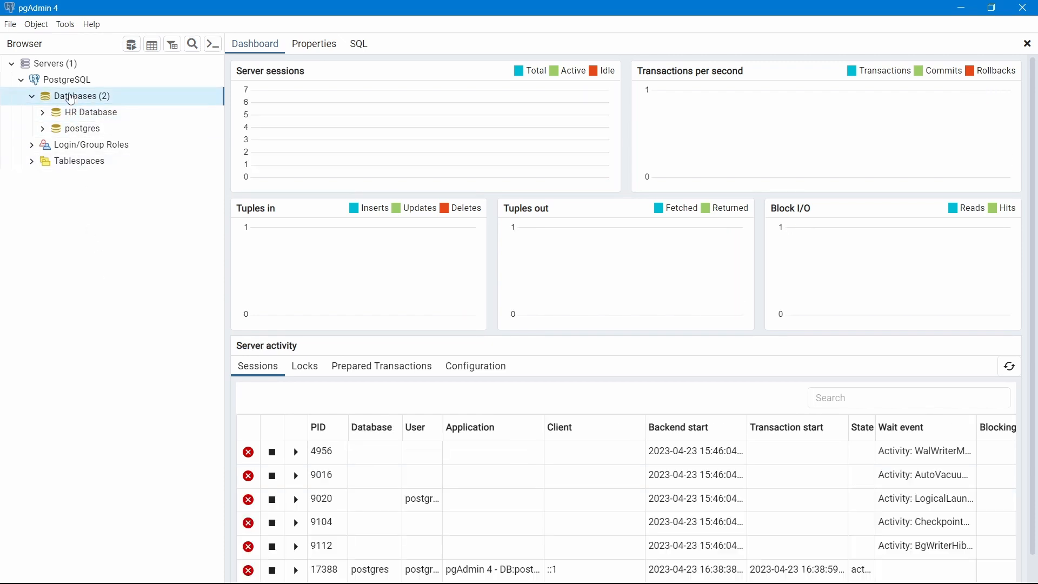
pyautogui.rightClick(71, 97)
# Create a database named IPL_Database through Create > Database and save it
pyautogui.moveTo(92, 105)
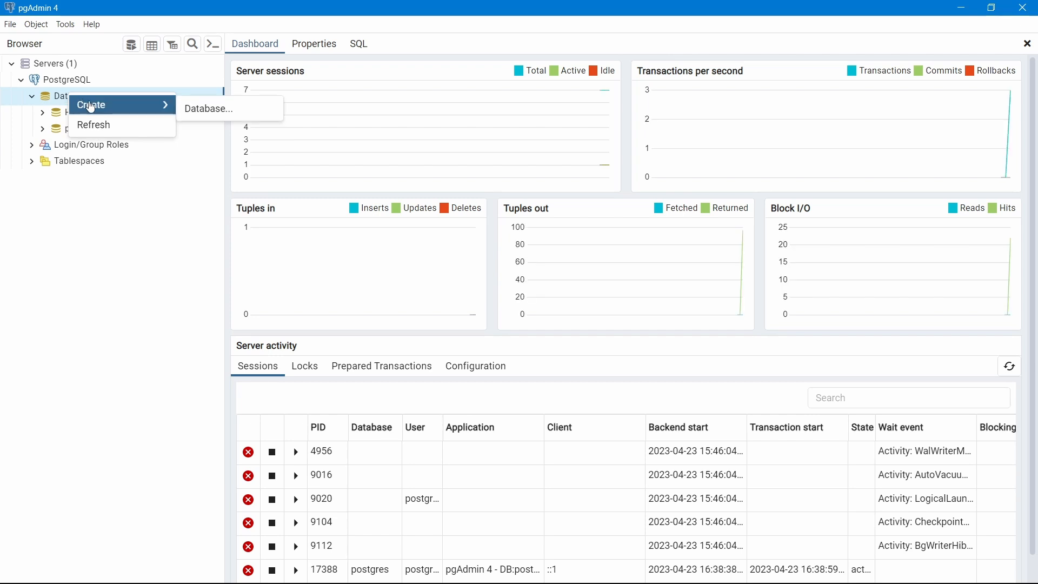
pyautogui.click(216, 110)
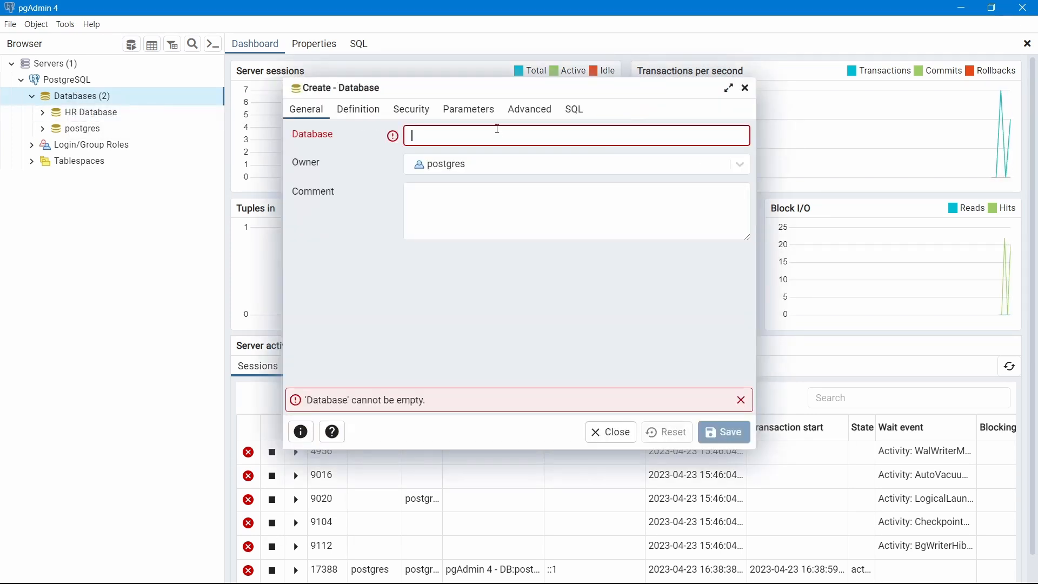
pyautogui.write('IP')
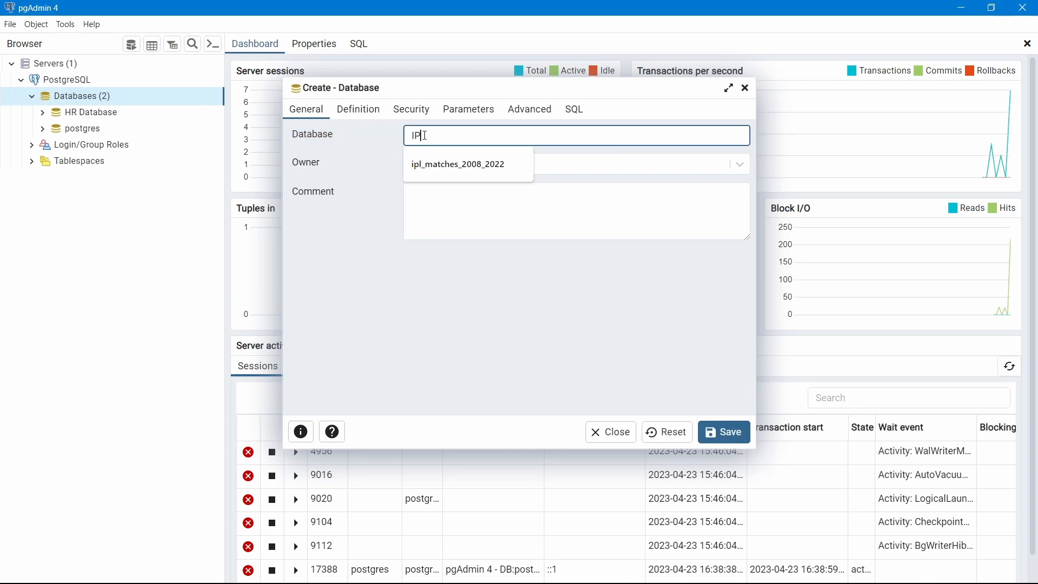
pyautogui.write('L')
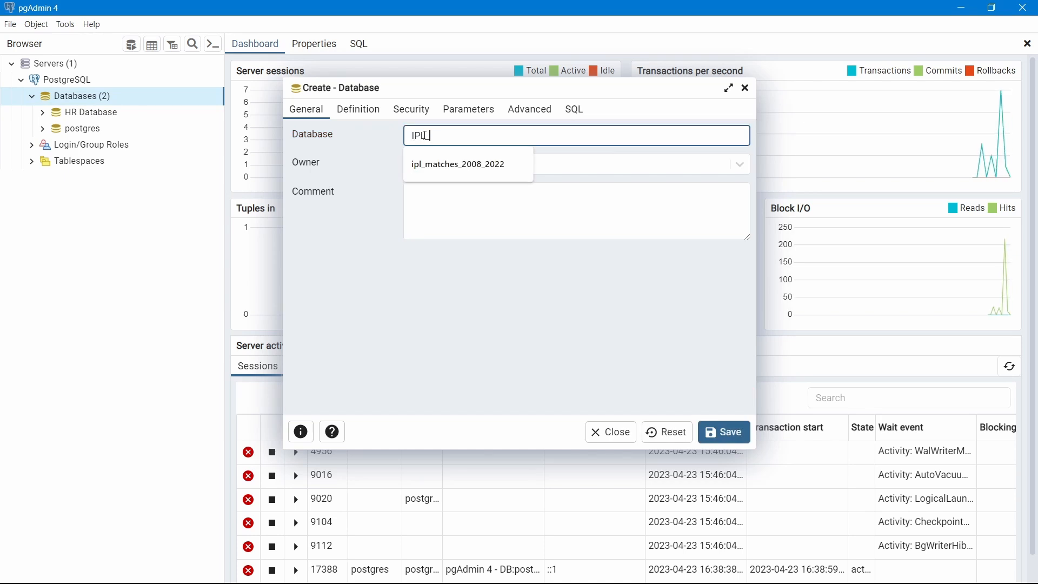
pyautogui.write('_Database')
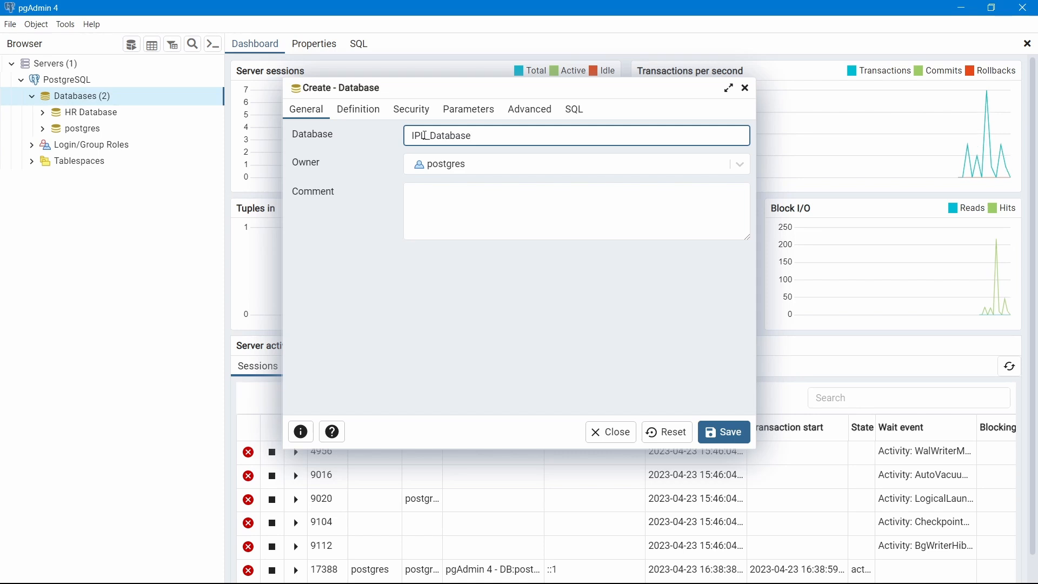
pyautogui.click(723, 432)
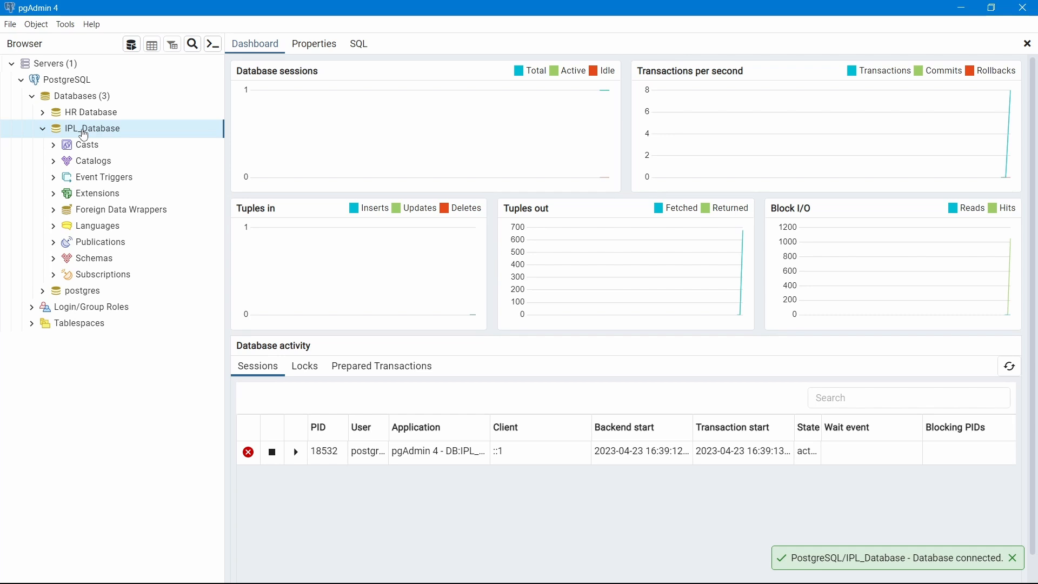
# Expand IPL_Database > Schemas > public and open Query Tool from the Tables menu
pyautogui.click(44, 132)
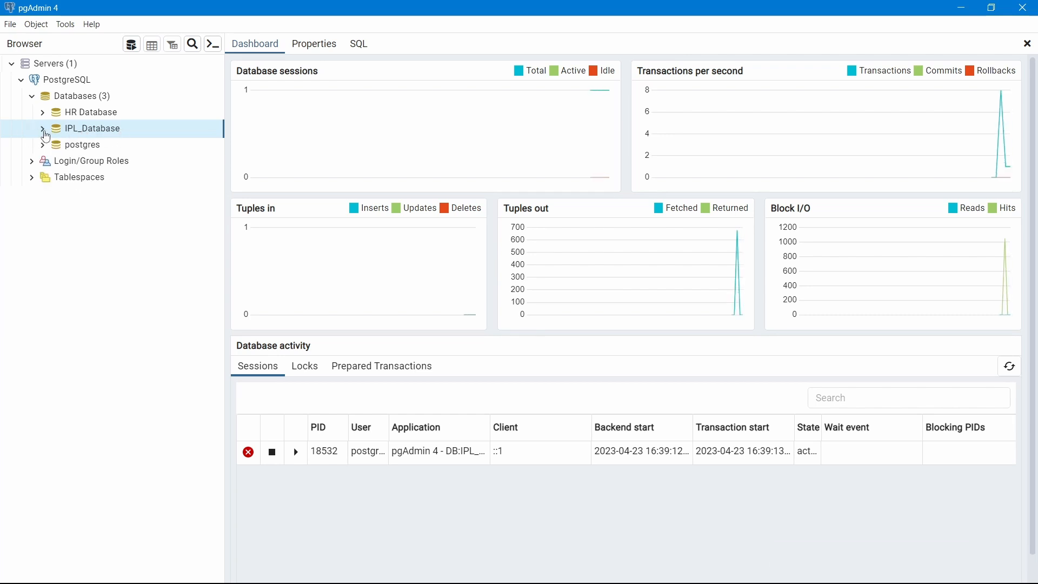
pyautogui.click(43, 131)
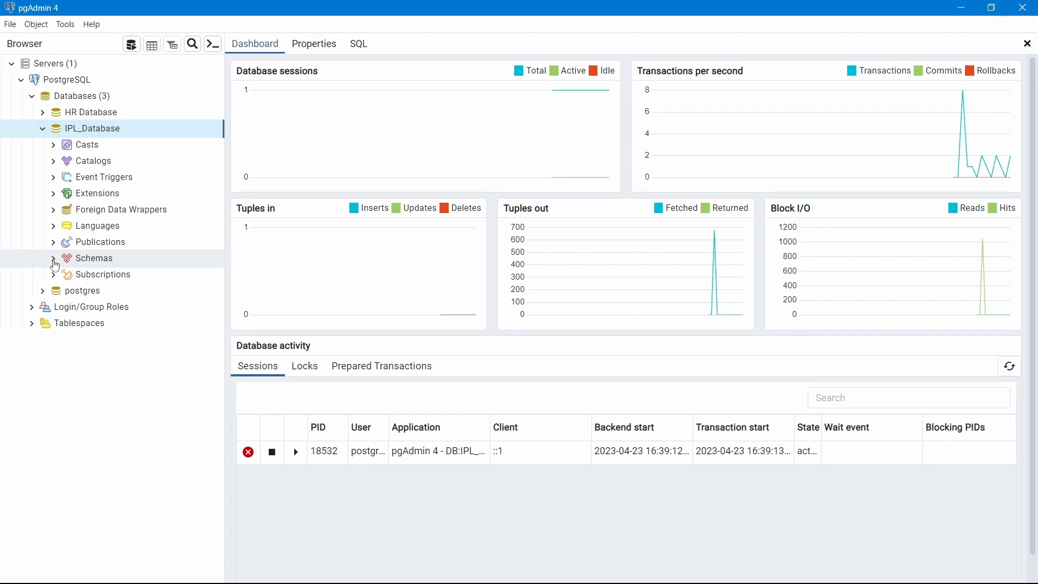
pyautogui.click(54, 258)
pyautogui.click(65, 275)
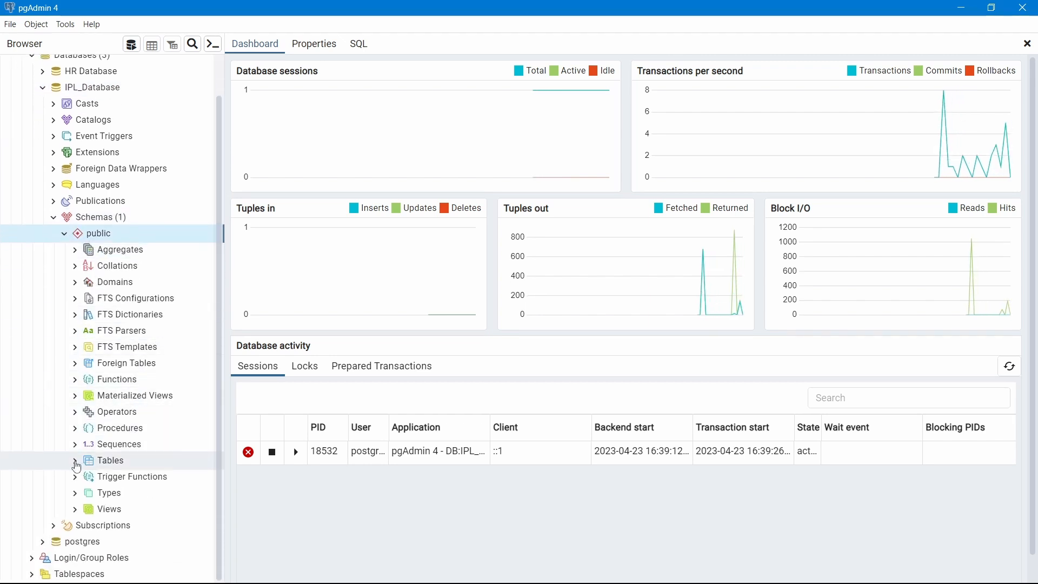
pyautogui.click(75, 464)
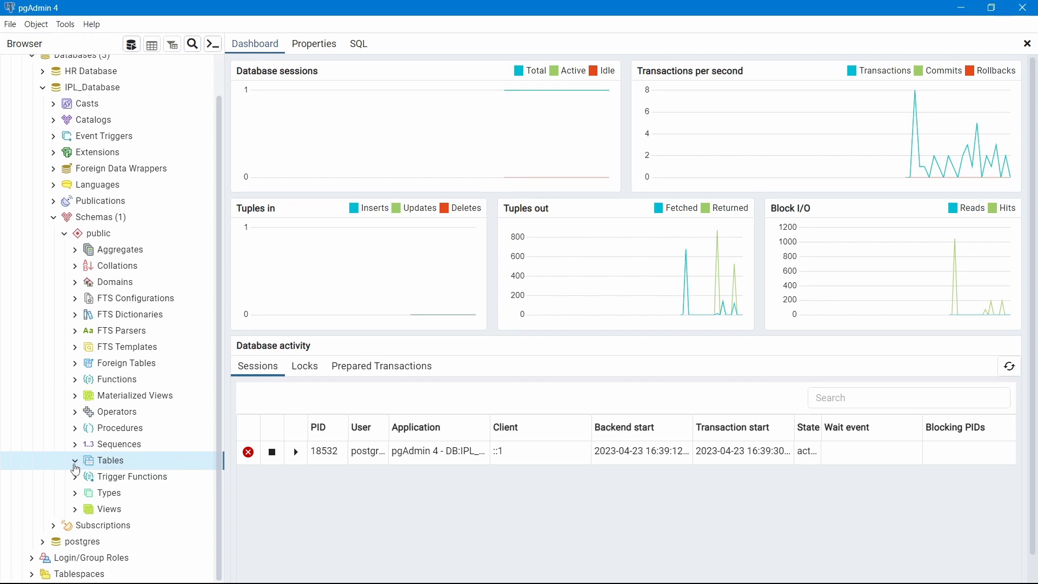
pyautogui.click(76, 464)
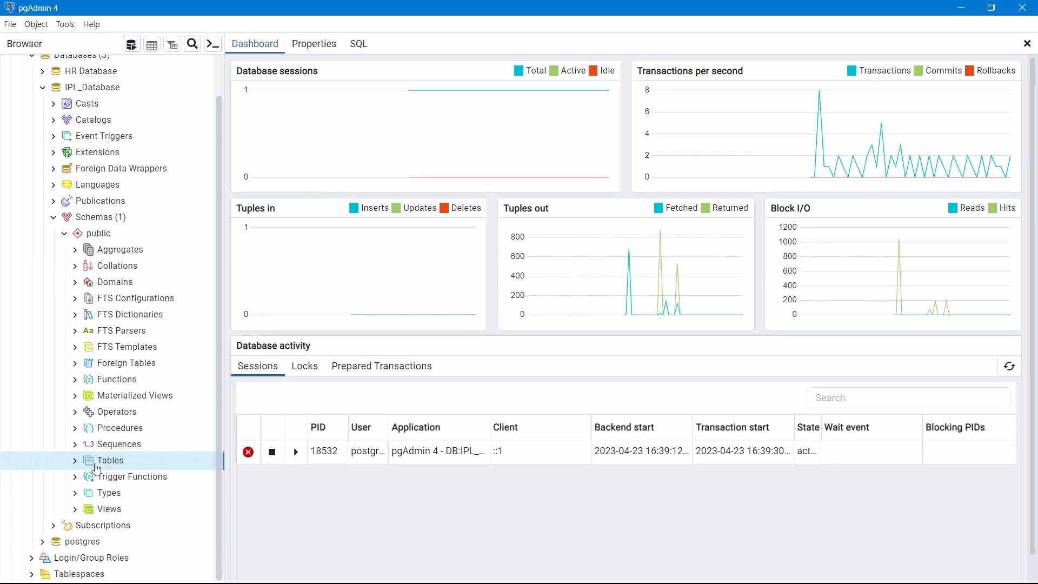
pyautogui.rightClick(98, 468)
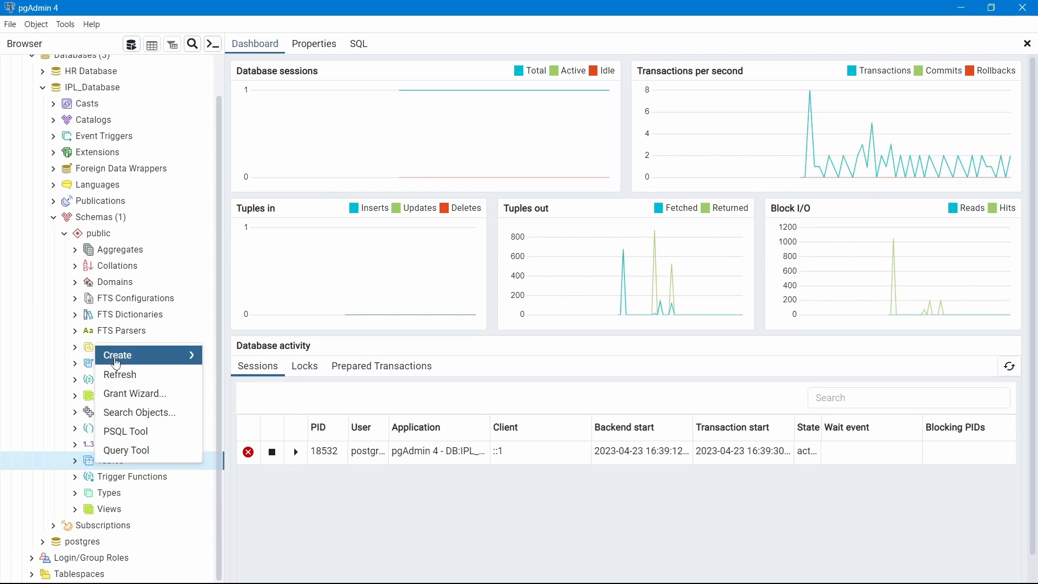
pyautogui.moveTo(162, 355)
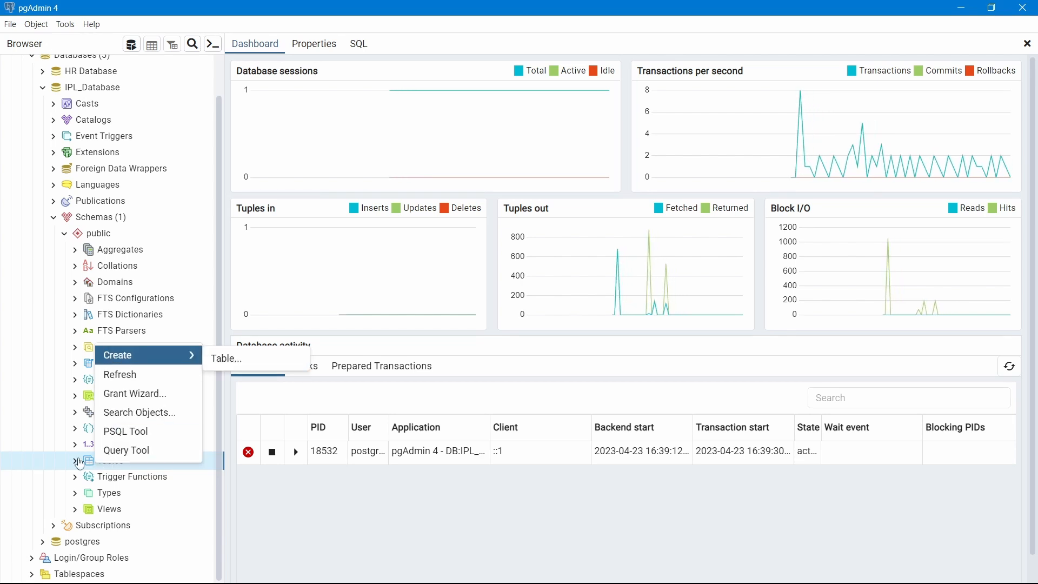
pyautogui.rightClick(51, 468)
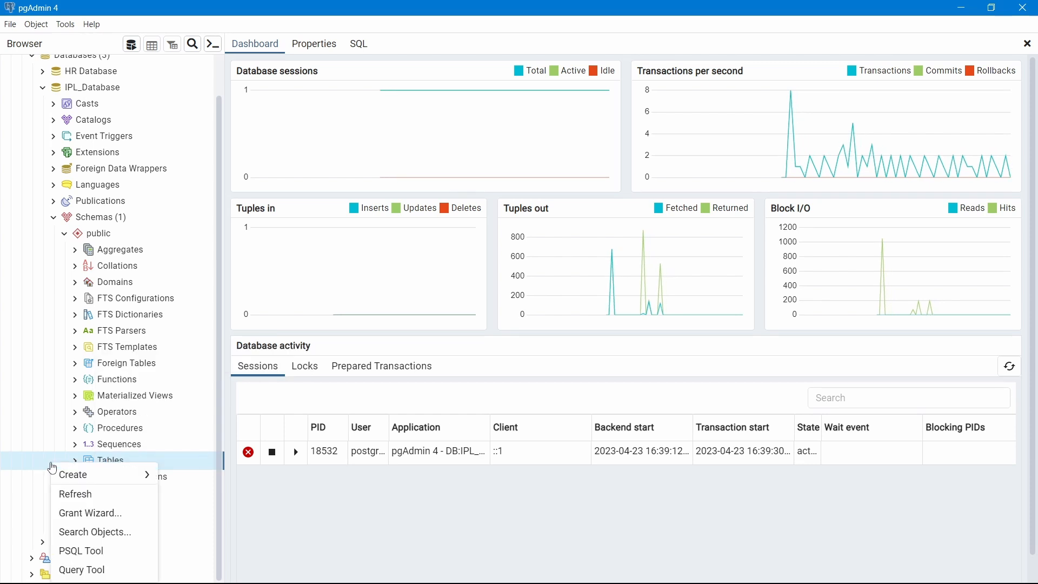
pyautogui.rightClick(203, 466)
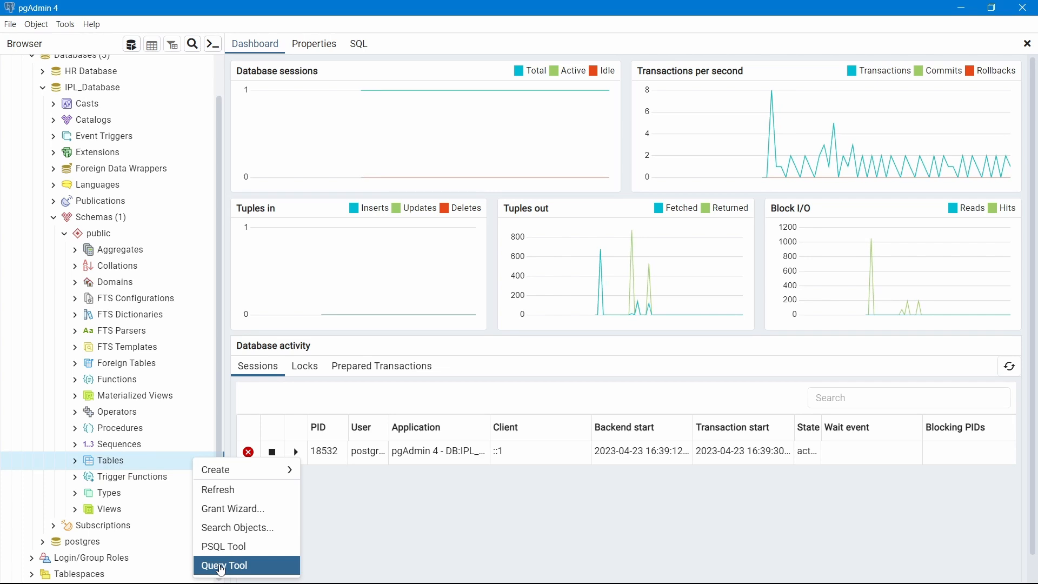
pyautogui.click(221, 566)
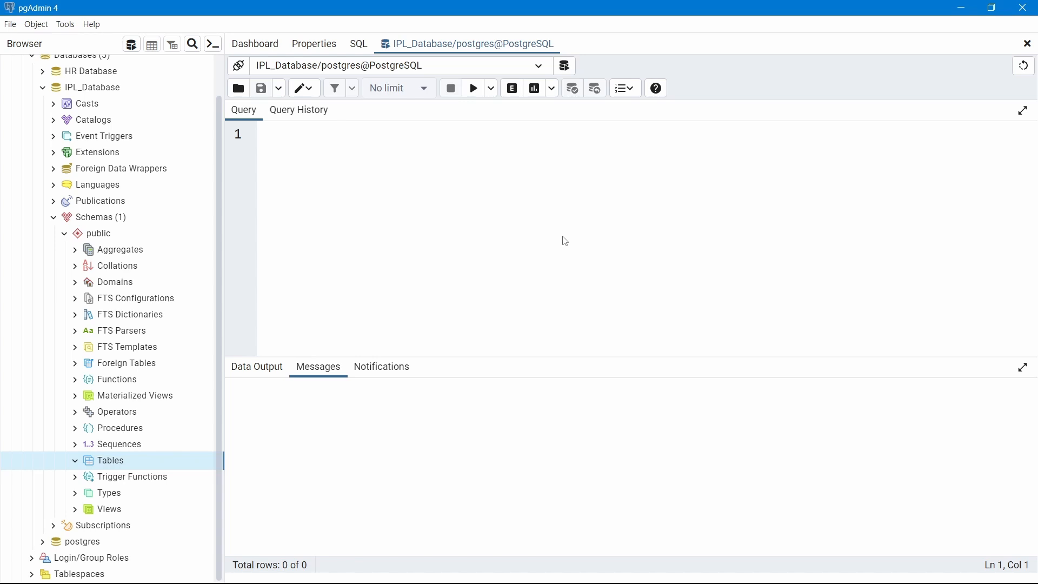
# Bring SQL QUERIES FOR IPL DATA.docx to the front in Word
pyautogui.moveTo(611, 571)
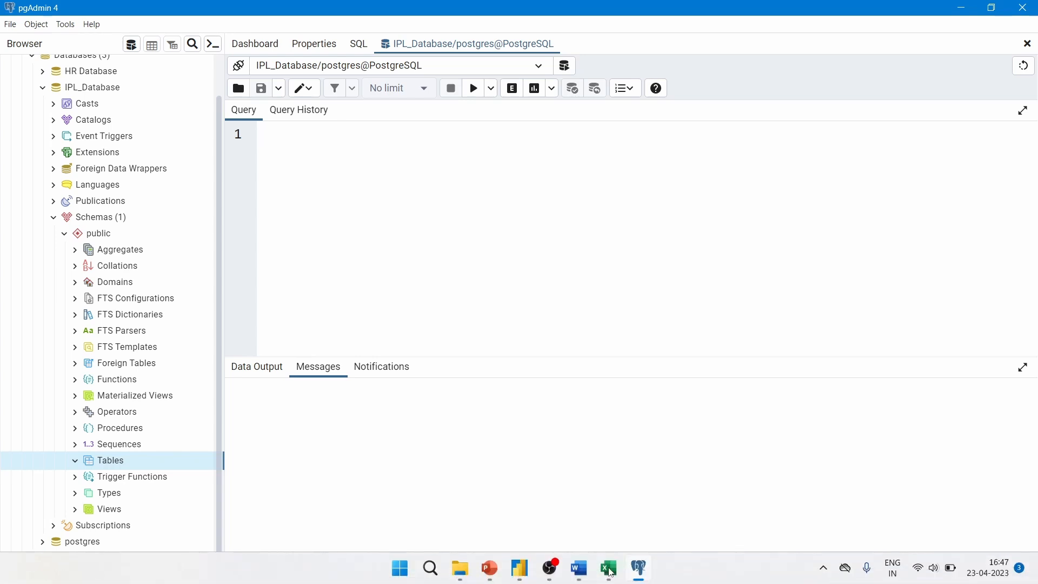
pyautogui.click(579, 569)
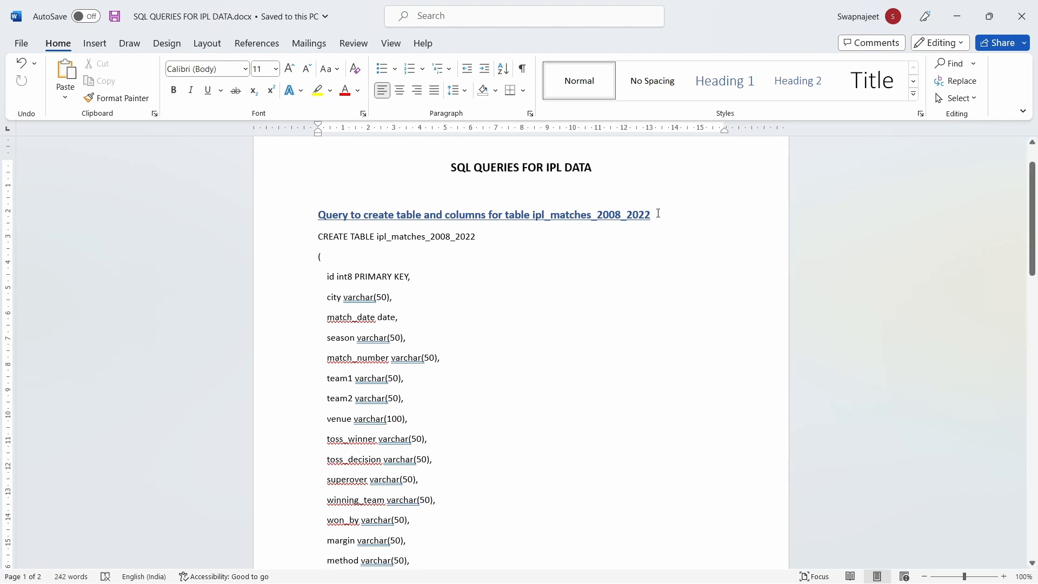
# Select and copy the CREATE TABLE ipl_matches_2008_2022 statement, then return to pgAdmin
pyautogui.moveTo(658, 214); pyautogui.dragTo(533, 215)
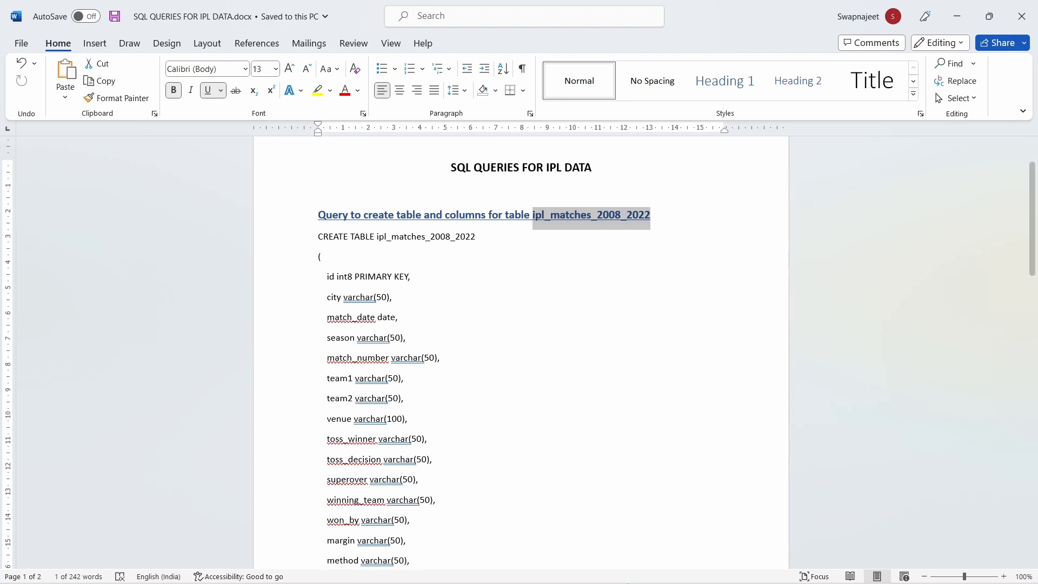
pyautogui.moveTo(608, 567)
pyautogui.click(571, 513)
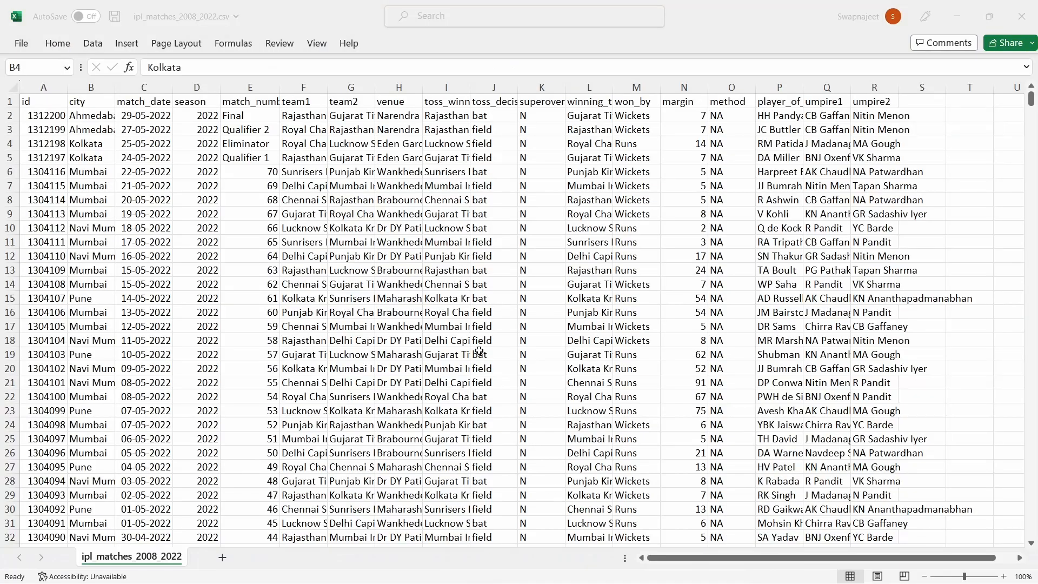
pyautogui.hotkey('alt', 'Tab')
pyautogui.click(529, 341)
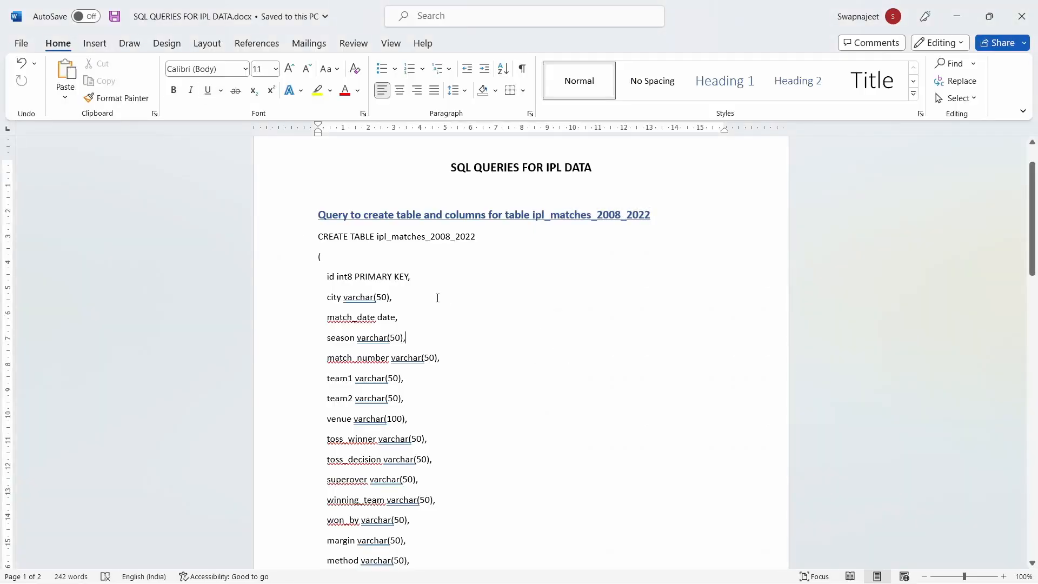
pyautogui.moveTo(319, 238); pyautogui.dragTo(335, 414)
pyautogui.scroll(-3, 424, 345)
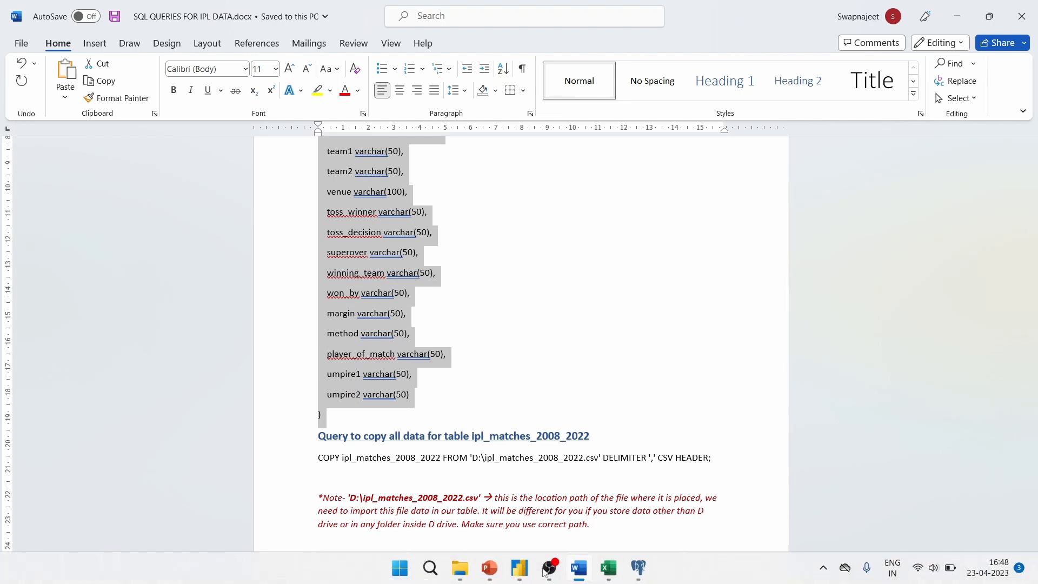
pyautogui.click(639, 568)
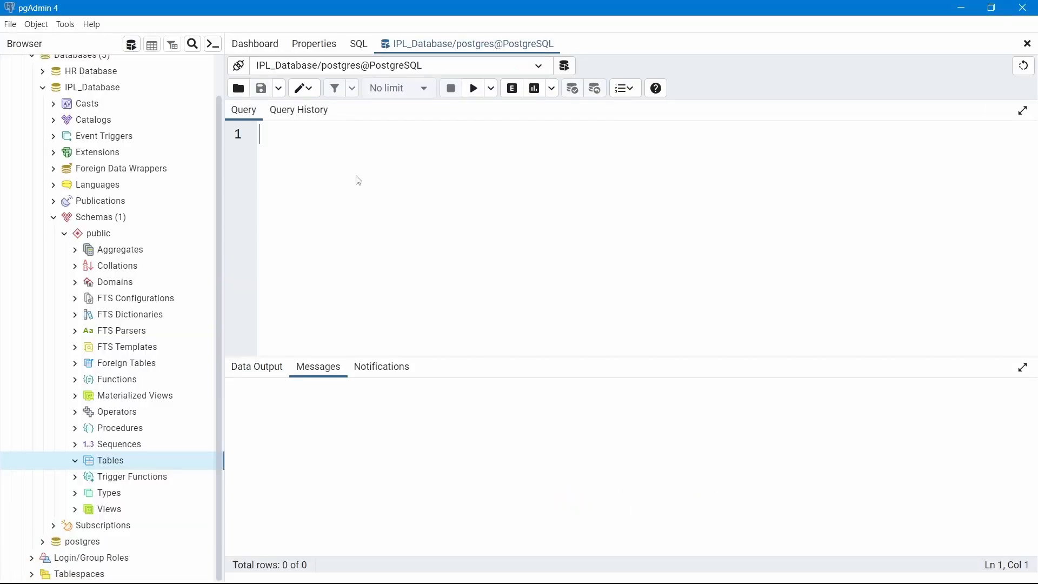
# Paste the CREATE TABLE script and highlight the CREATE TABLE keywords and ipl_matches_2008_2022
pyautogui.hotkey('ctrl', 'v')
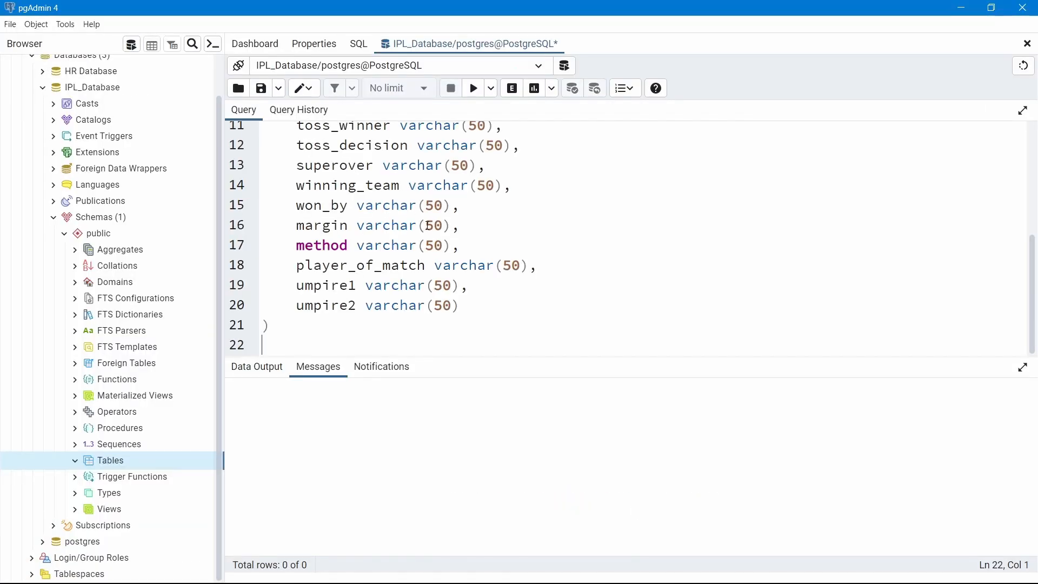
pyautogui.scroll(4, 570, 228)
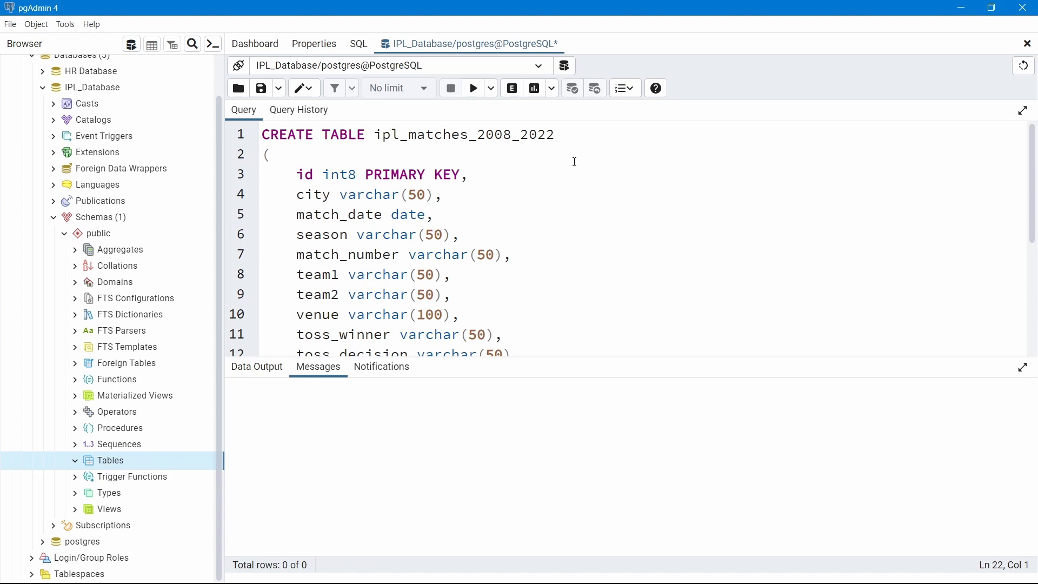
pyautogui.click(366, 134)
pyautogui.moveTo(365, 135); pyautogui.dragTo(262, 134)
pyautogui.click(636, 239)
pyautogui.moveTo(375, 134); pyautogui.dragTo(553, 134)
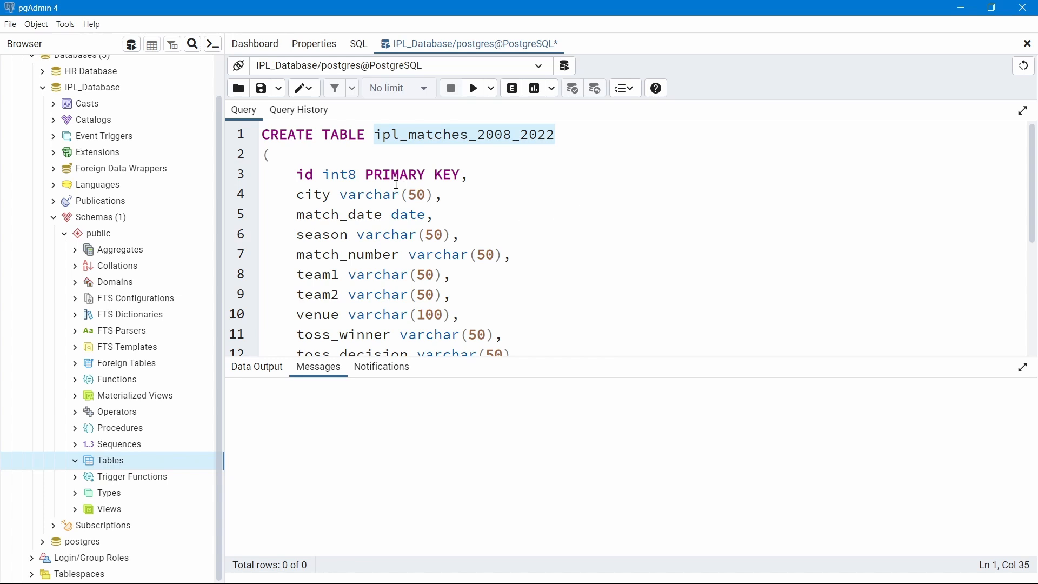
pyautogui.click(374, 189)
# Walk through the id column definition, highlighting its int8 type and PRIMARY KEY
pyautogui.click(279, 159)
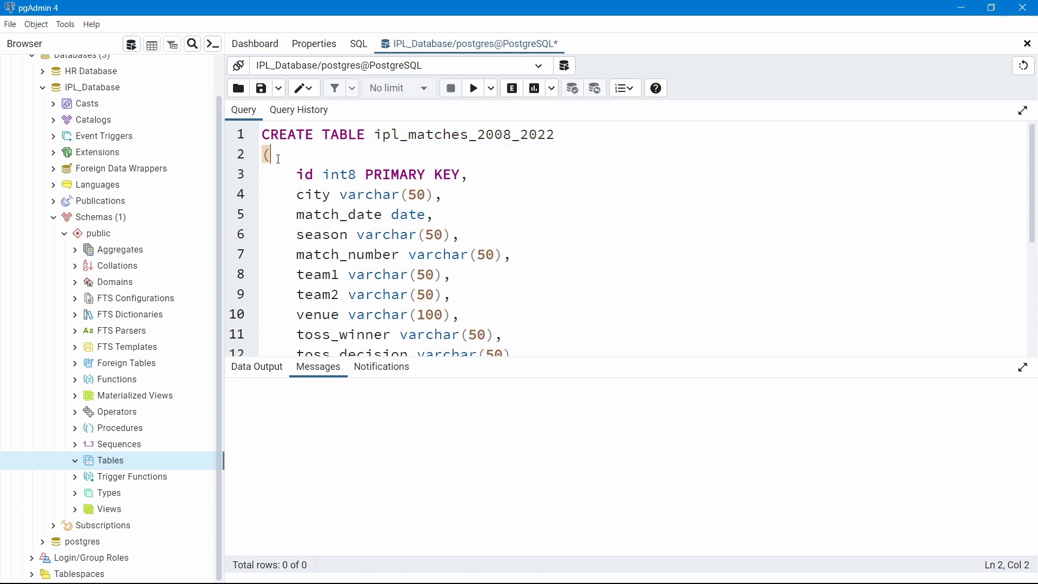
pyautogui.click(296, 174)
pyautogui.moveTo(358, 175); pyautogui.dragTo(467, 174)
pyautogui.click(479, 228)
pyautogui.click(527, 211)
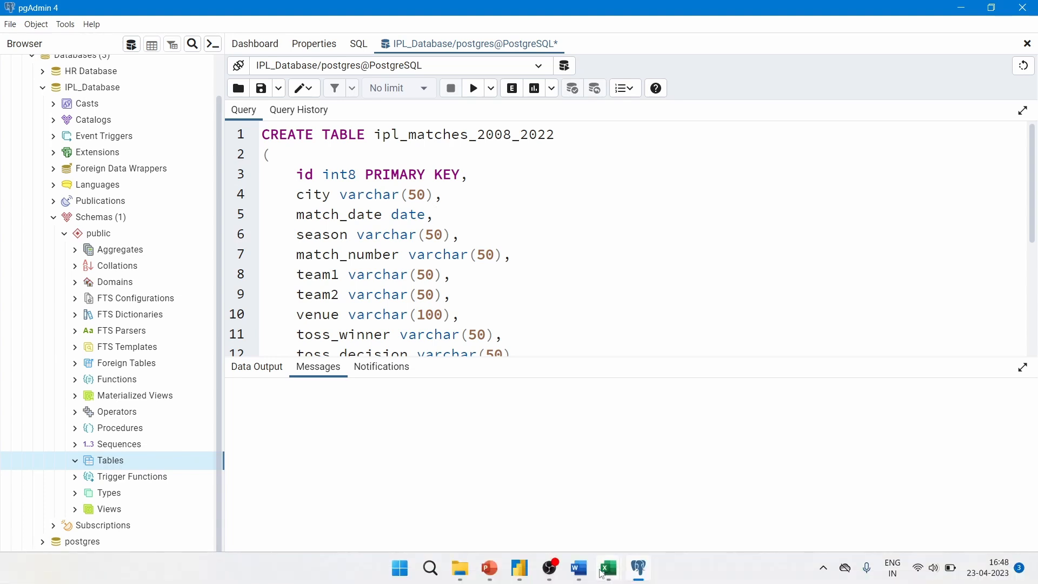
pyautogui.moveTo(608, 569)
pyautogui.click(570, 502)
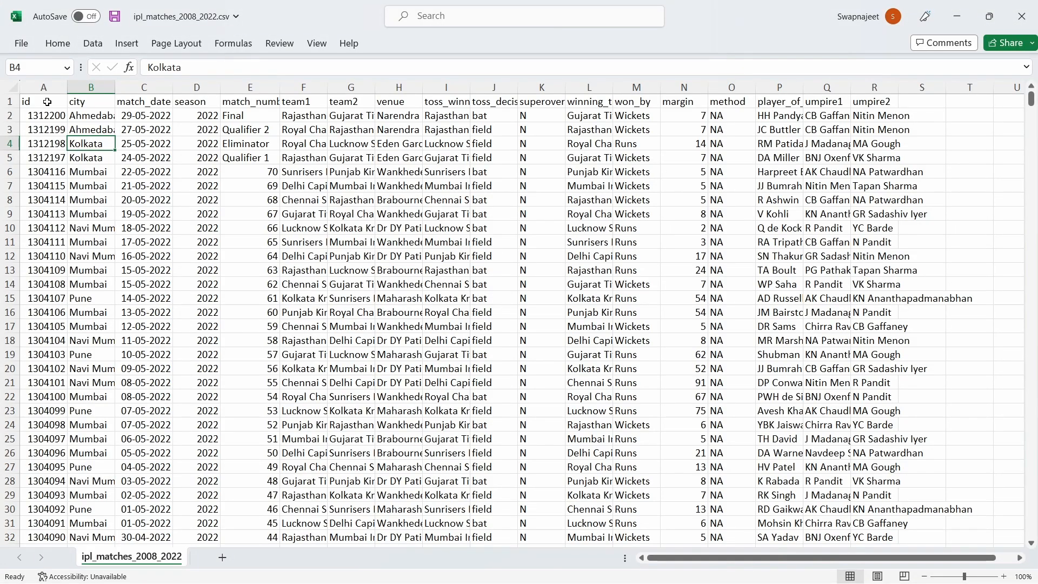
pyautogui.moveTo(46, 102); pyautogui.dragTo(616, 102)
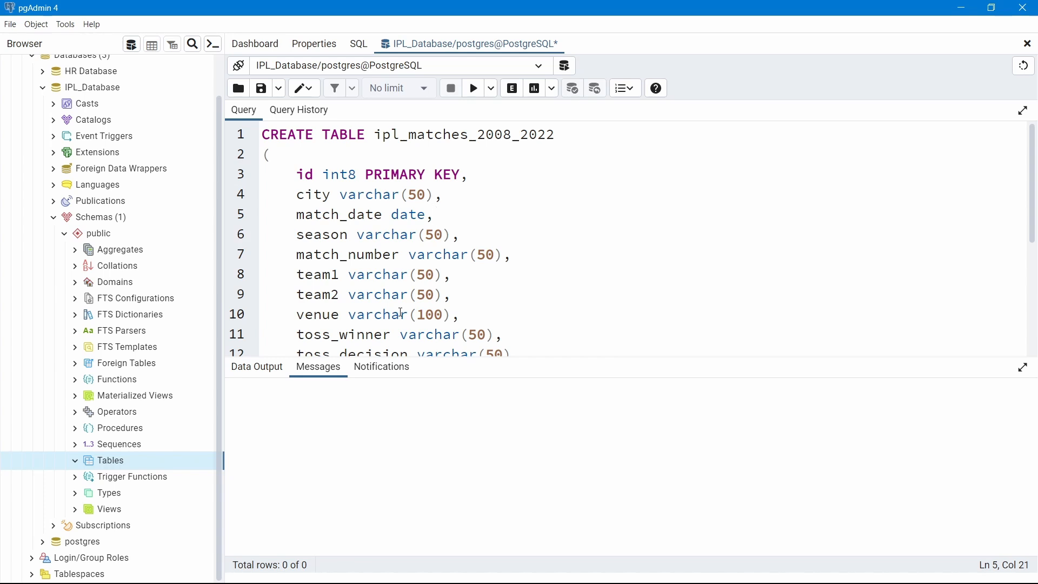
pyautogui.click(339, 195)
pyautogui.doubleClick(303, 174)
pyautogui.hotkey('alt', 'Tab')
pyautogui.click(92, 112)
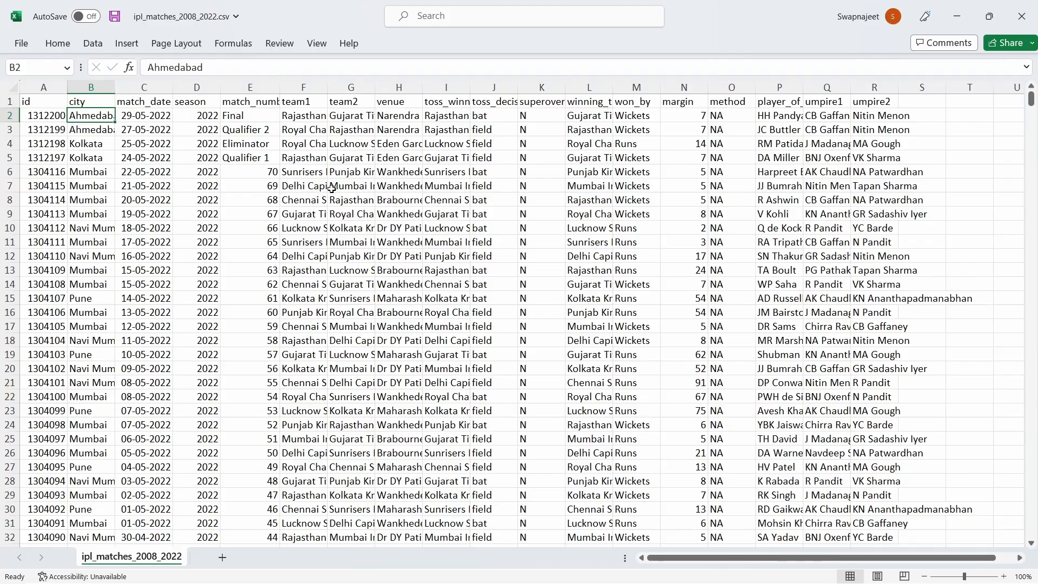
pyautogui.hotkey('alt', 'Tab')
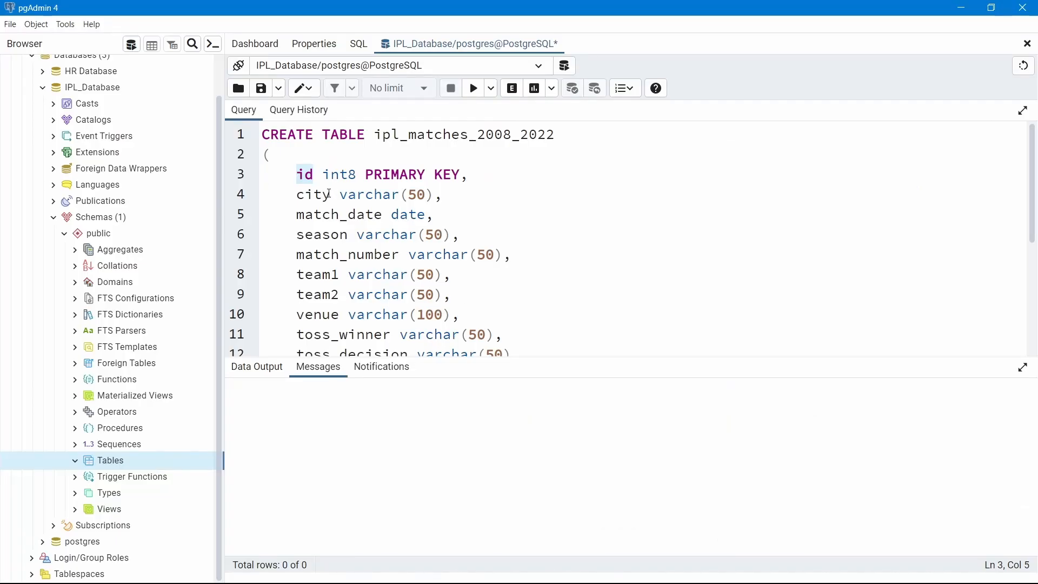
pyautogui.click(323, 195)
pyautogui.moveTo(339, 196); pyautogui.dragTo(435, 196)
pyautogui.click(549, 227)
pyautogui.hotkey('alt', 'Tab')
pyautogui.click(92, 143)
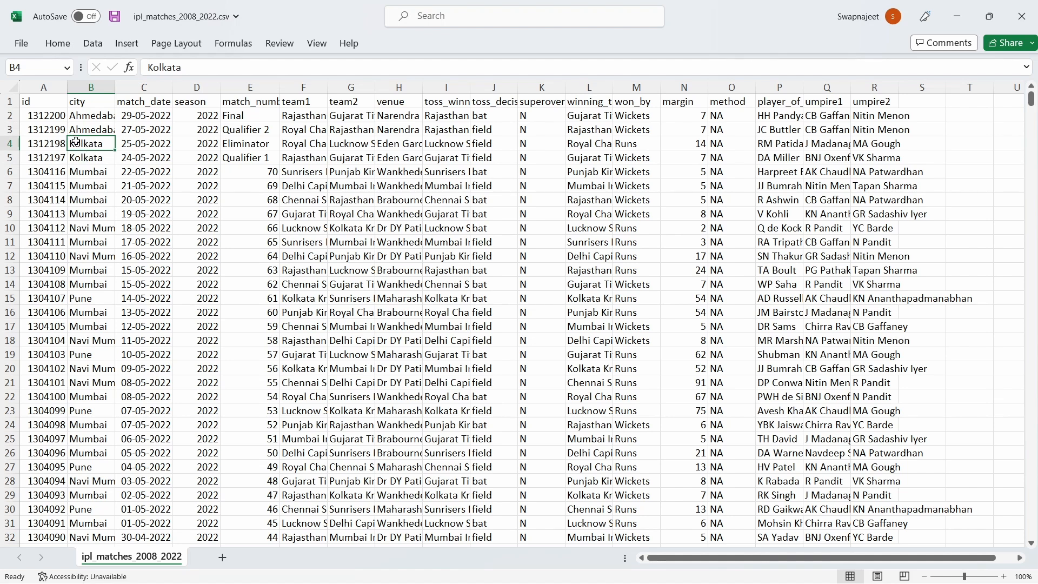
pyautogui.hotkey('alt', 'Tab')
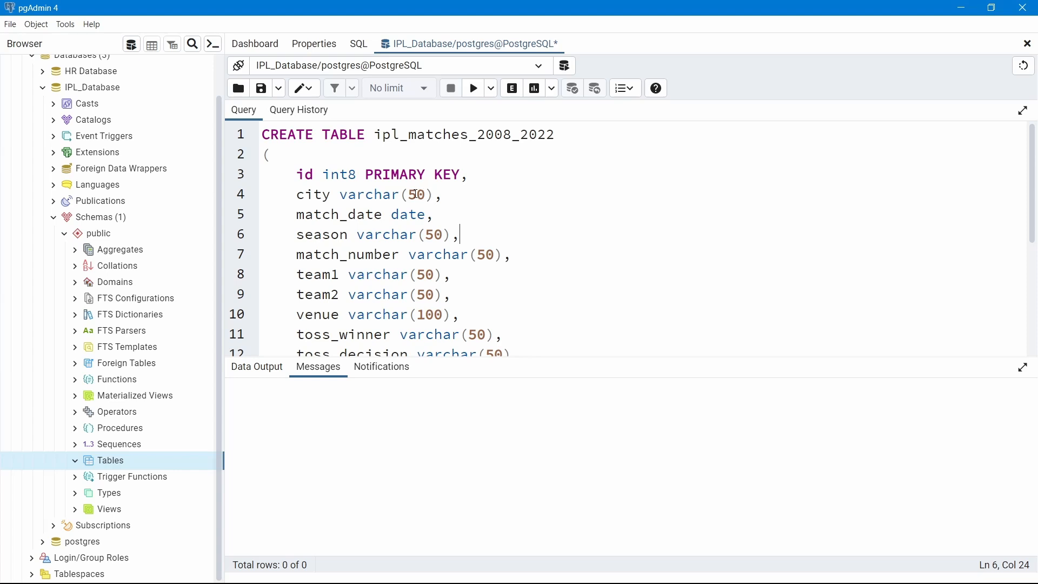
pyautogui.moveTo(426, 195); pyautogui.dragTo(408, 194)
pyautogui.click(570, 229)
pyautogui.scroll(-2, 402, 329)
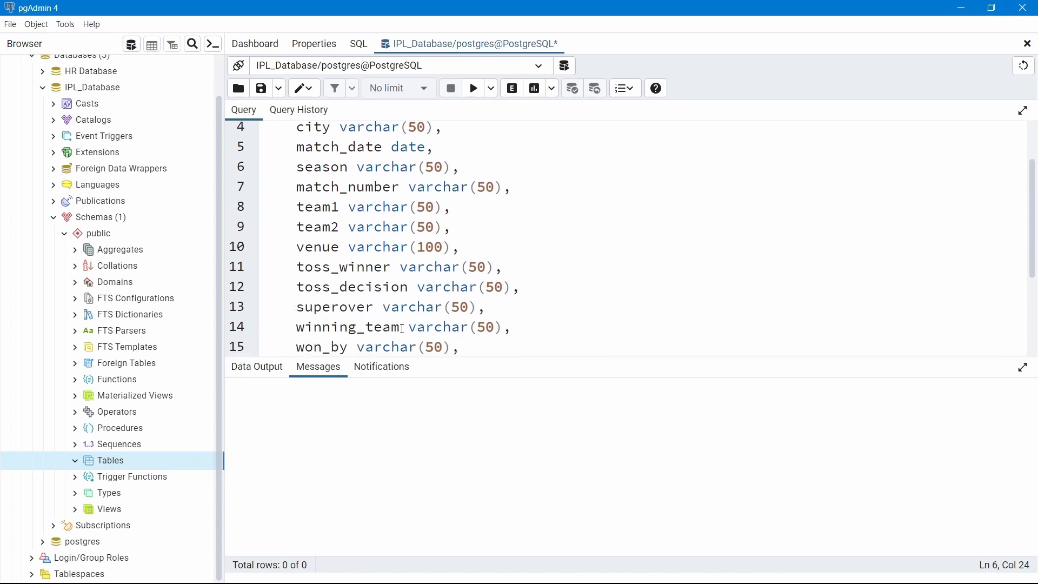
pyautogui.moveTo(296, 247); pyautogui.dragTo(451, 241)
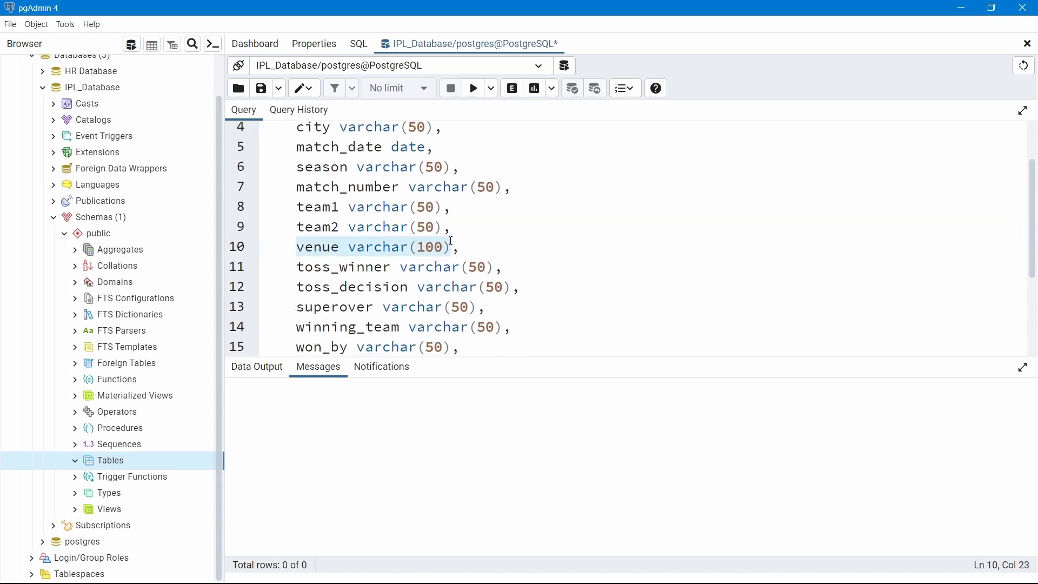
pyautogui.click(512, 244)
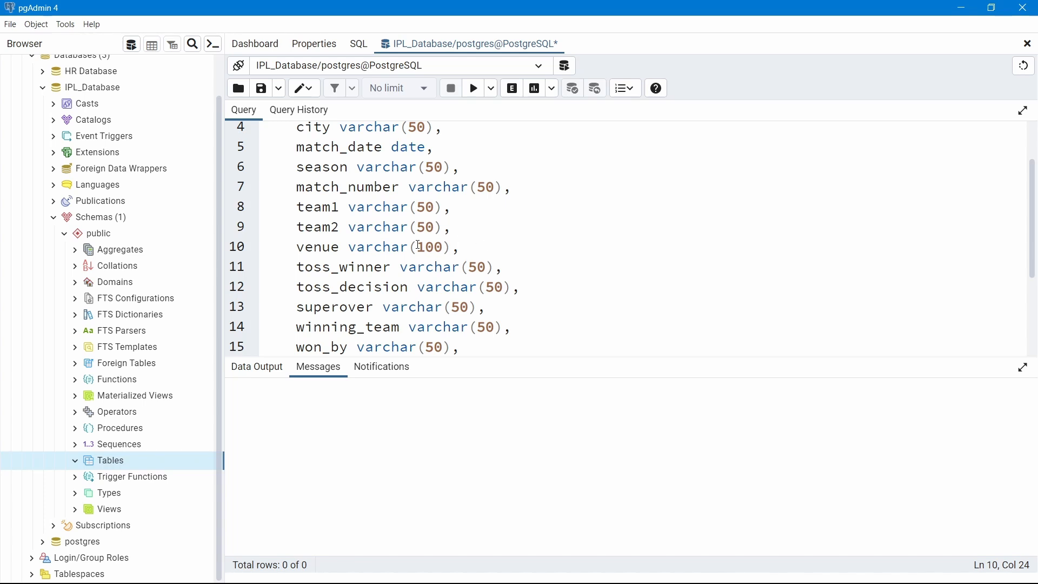
pyautogui.moveTo(418, 246); pyautogui.dragTo(443, 246)
pyautogui.click(565, 239)
pyautogui.scroll(-3, 552, 264)
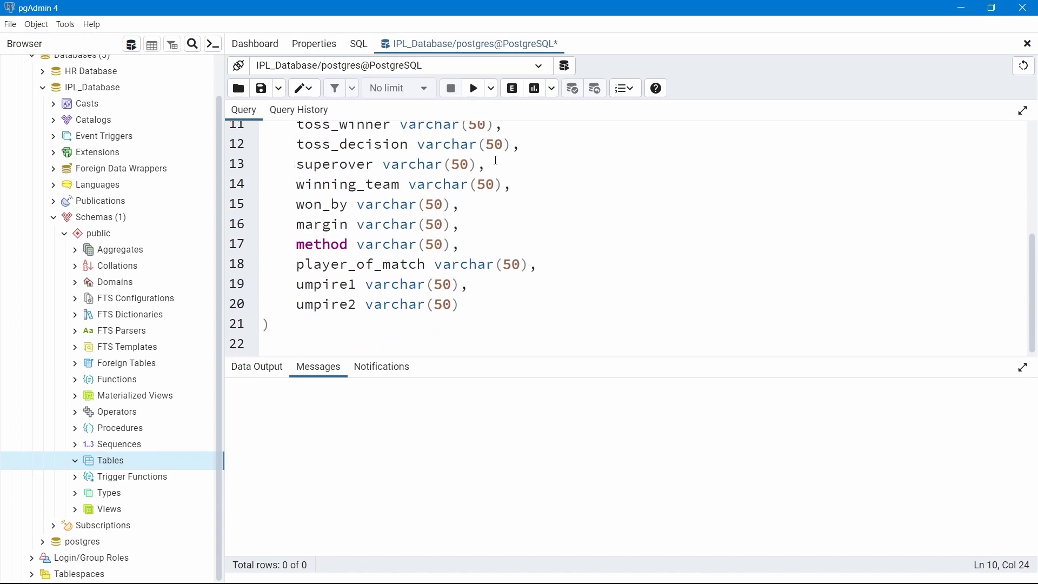
# Run the CREATE TABLE statement for ipl_matches_2008_2022, which succeeds in 104 msec
pyautogui.click(475, 88)
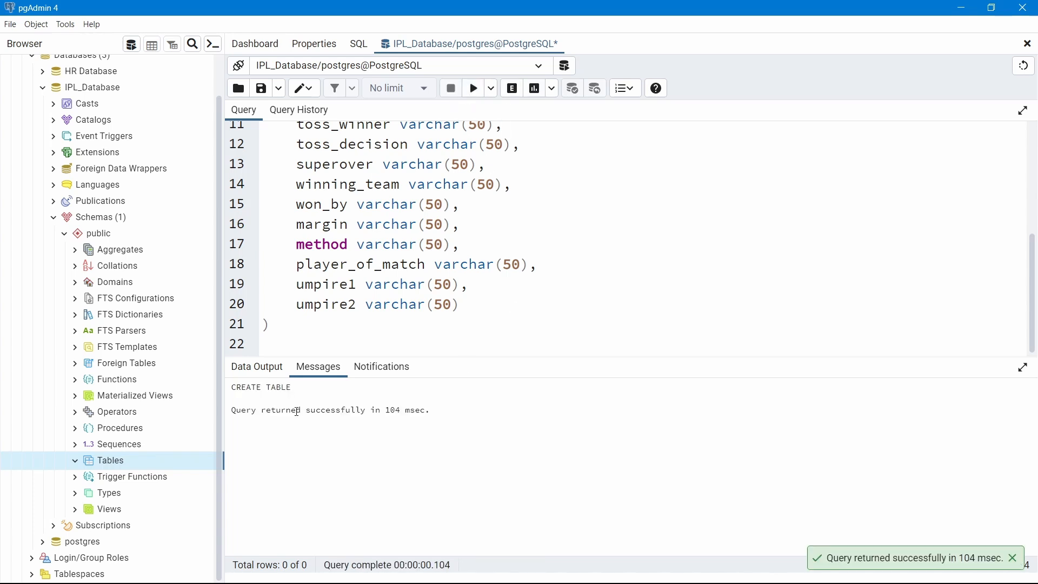
pyautogui.moveTo(254, 417); pyautogui.dragTo(435, 414)
pyautogui.click(281, 388)
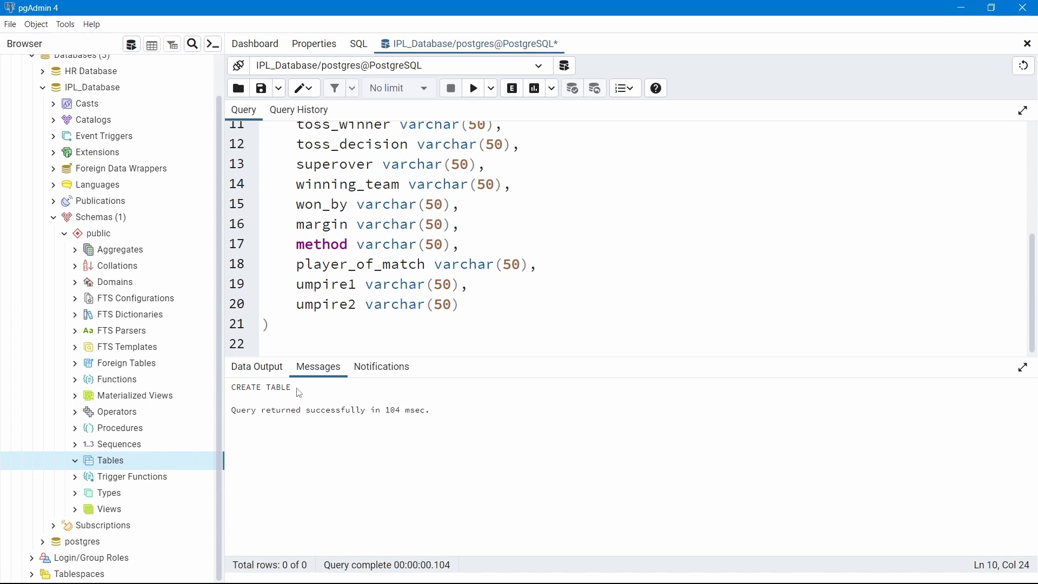
# Write 'select * from ipl_matches_2008_2022' on a new line below the CREATE TABLE
pyautogui.click(352, 341)
pyautogui.press('Return')
pyautogui.write('select ')
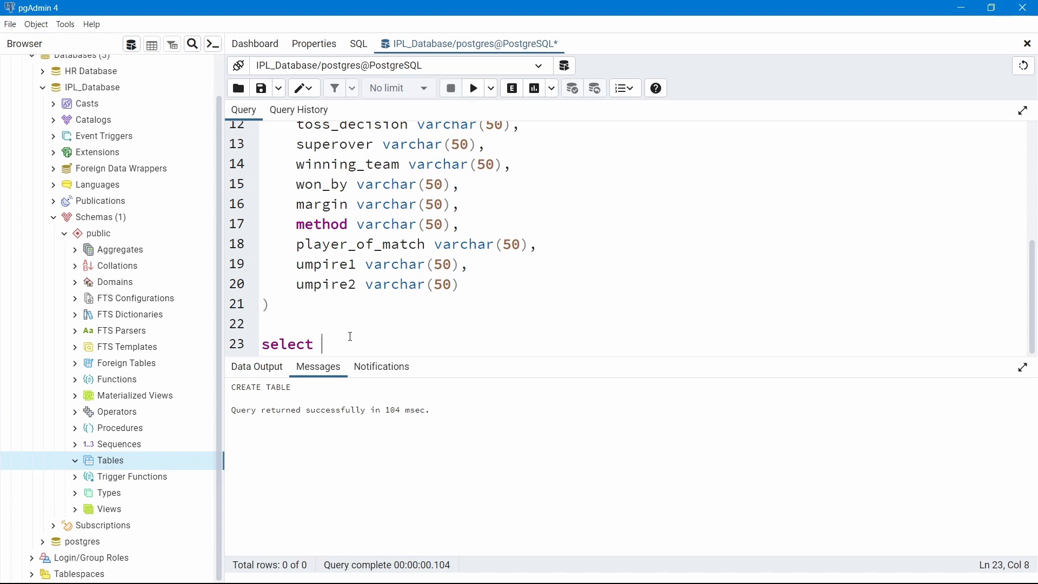
pyautogui.write('* from')
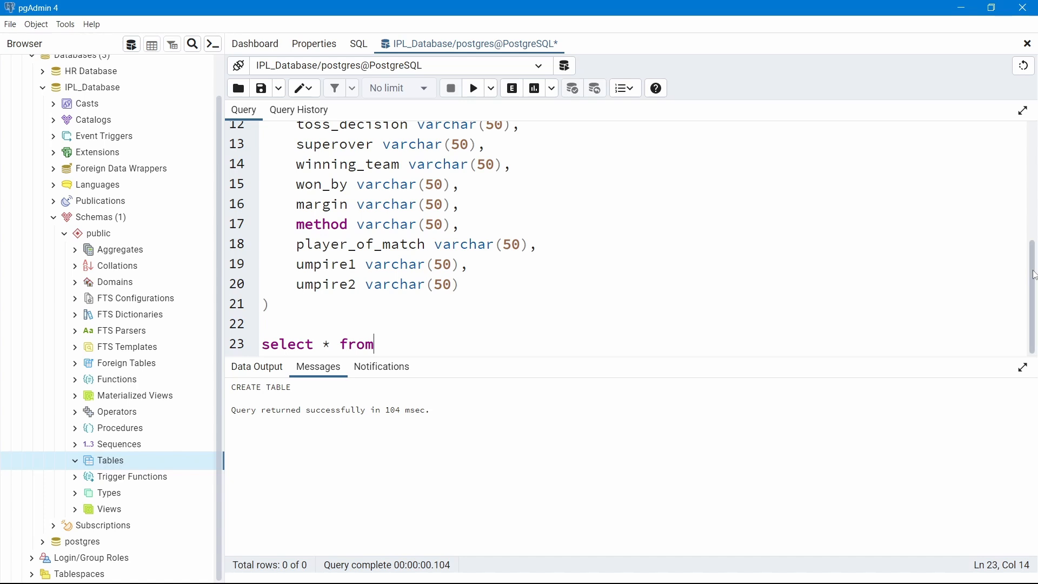
pyautogui.moveTo(1033, 274); pyautogui.dragTo(986, 119)
pyautogui.moveTo(555, 137); pyautogui.dragTo(376, 130)
pyautogui.scroll(-4, 1032, 183)
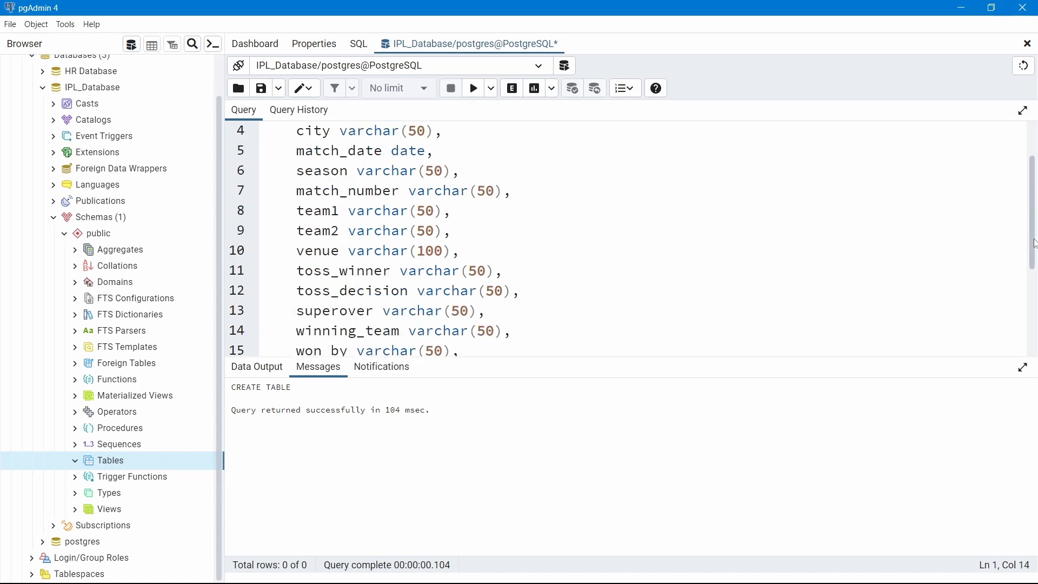
pyautogui.click(474, 344)
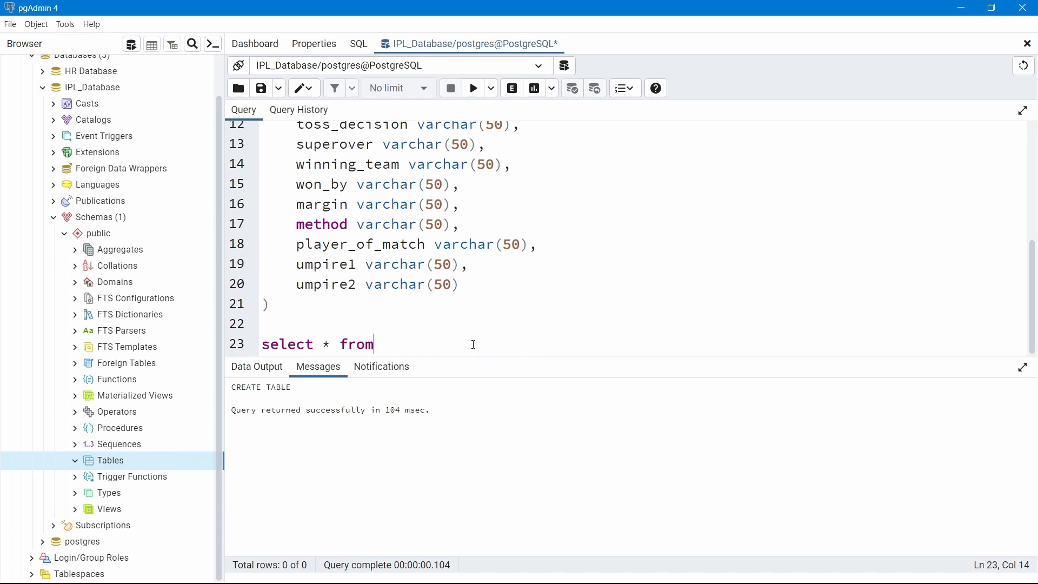
pyautogui.write('ipl_matches_2008_2022')
pyautogui.moveTo(568, 344); pyautogui.dragTo(262, 345)
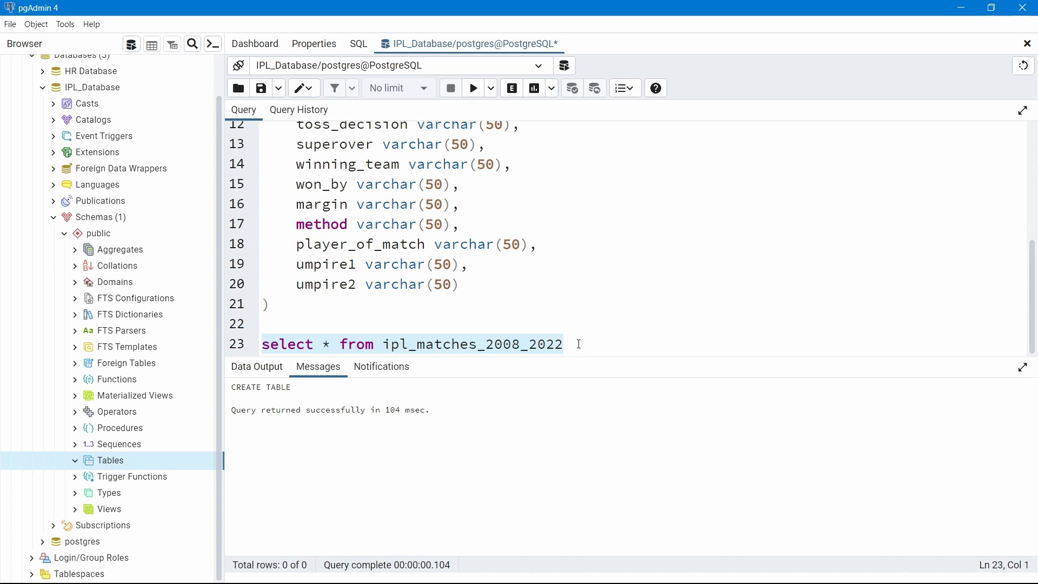
# Run only the line 23 select query, showing 0 rows with columns id through venue, then add blank lines
pyautogui.click(602, 317)
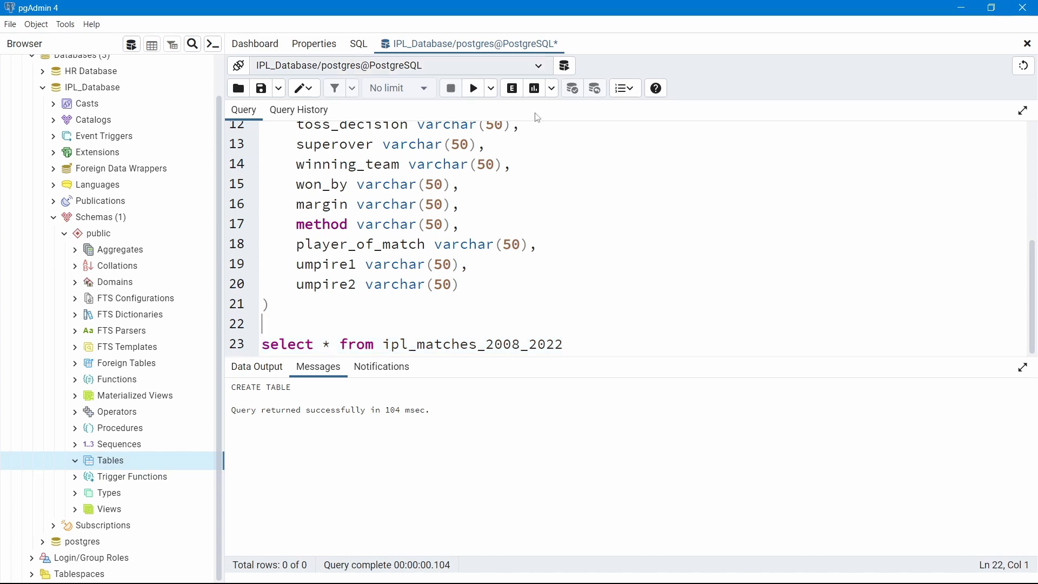
pyautogui.click(475, 92)
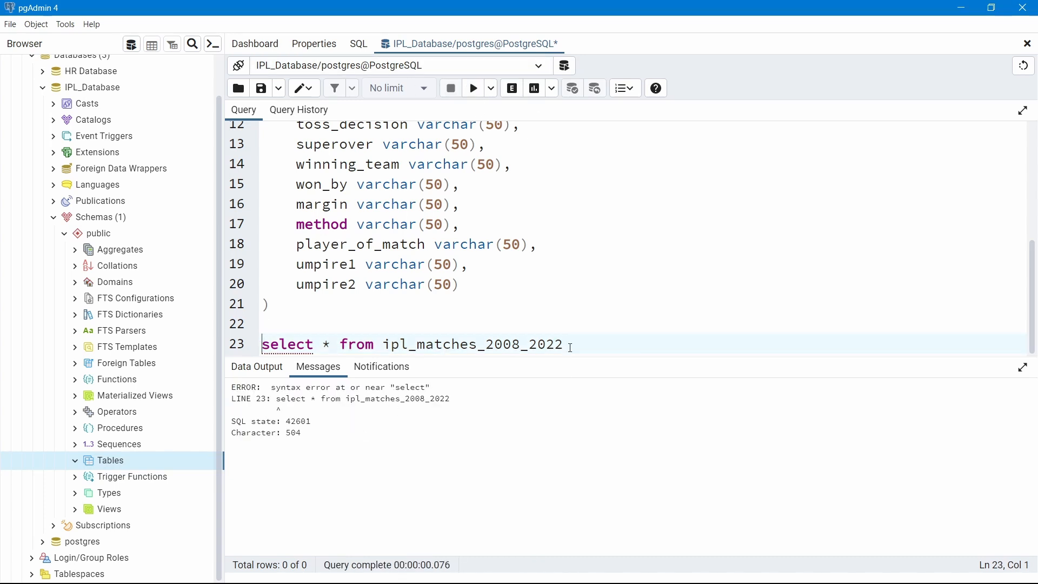
pyautogui.click(547, 345)
pyautogui.moveTo(505, 345); pyautogui.dragTo(264, 341)
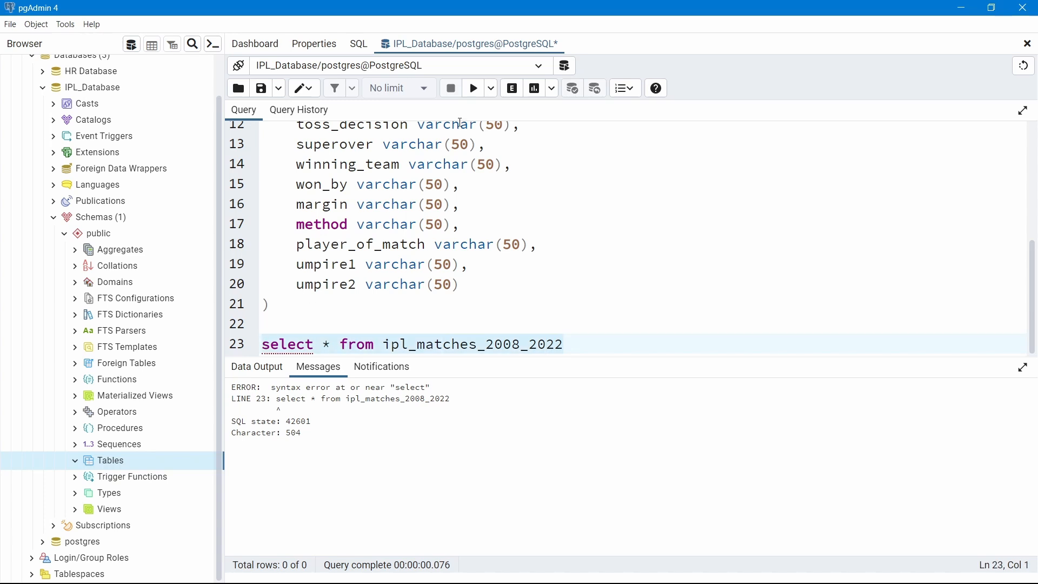
pyautogui.click(474, 89)
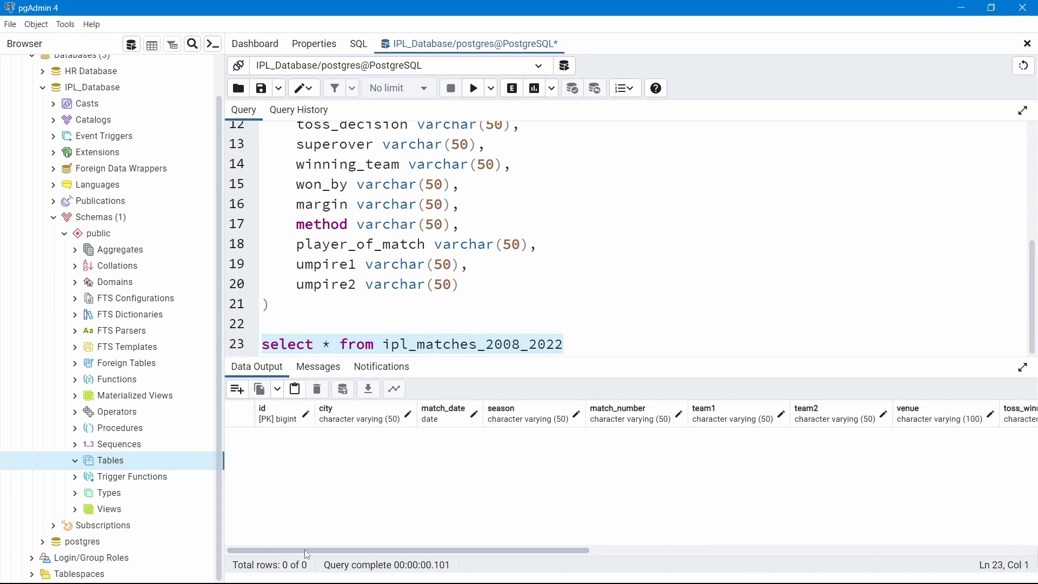
pyautogui.moveTo(440, 549); pyautogui.dragTo(234, 512)
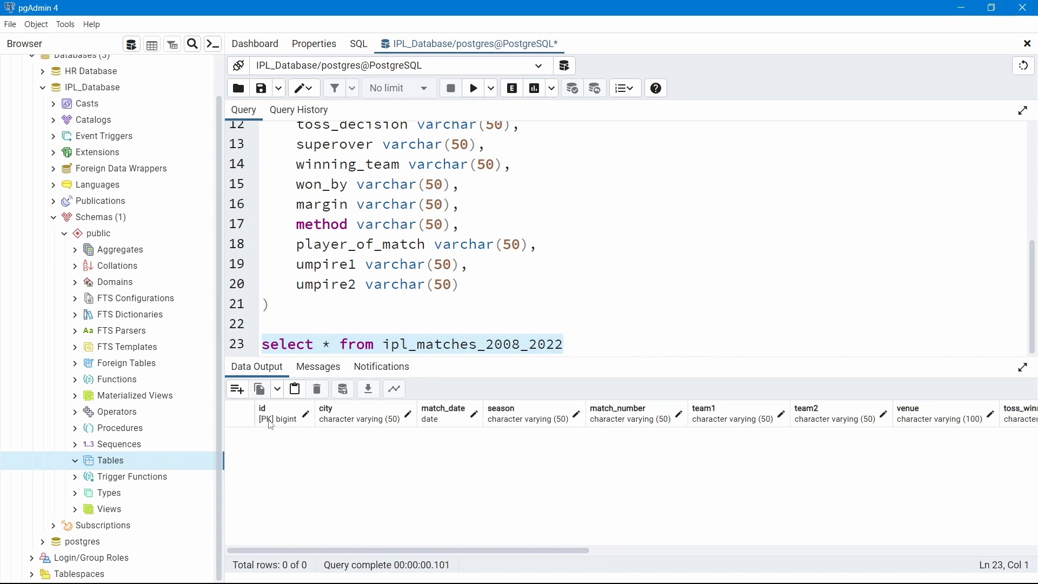
pyautogui.click(596, 347)
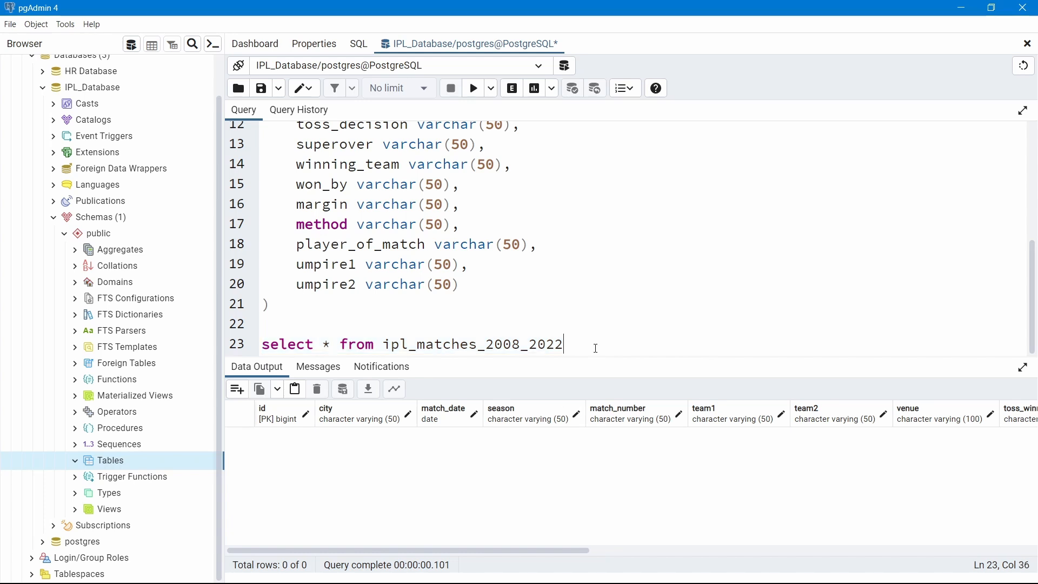
pyautogui.press('Return')
pyautogui.press('Return')
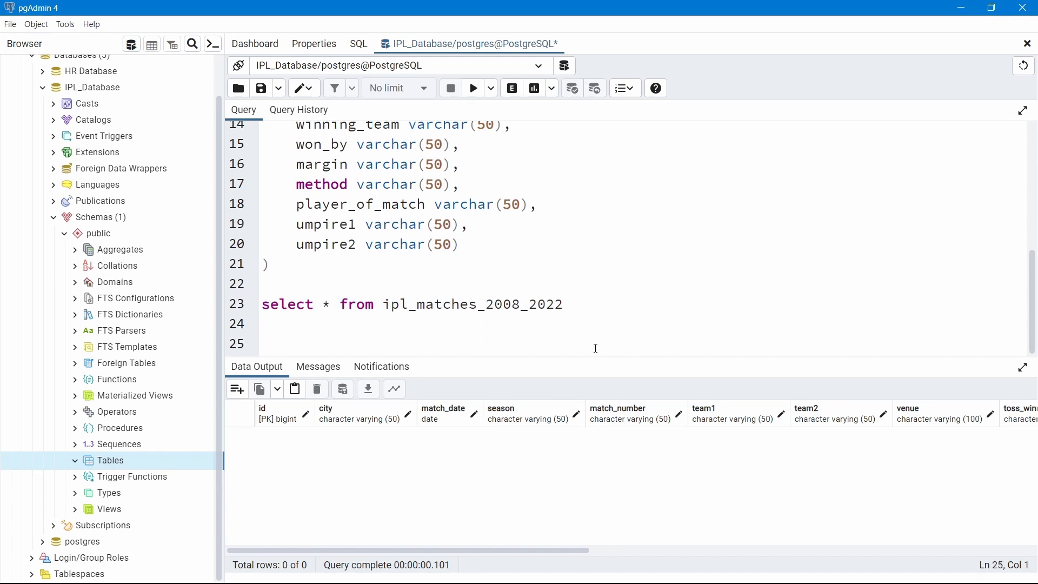
# Copy the COPY command for ipl_matches_2008_2022 from the Word query document, then go back to pgAdmin
pyautogui.hotkey('alt', 'Tab')
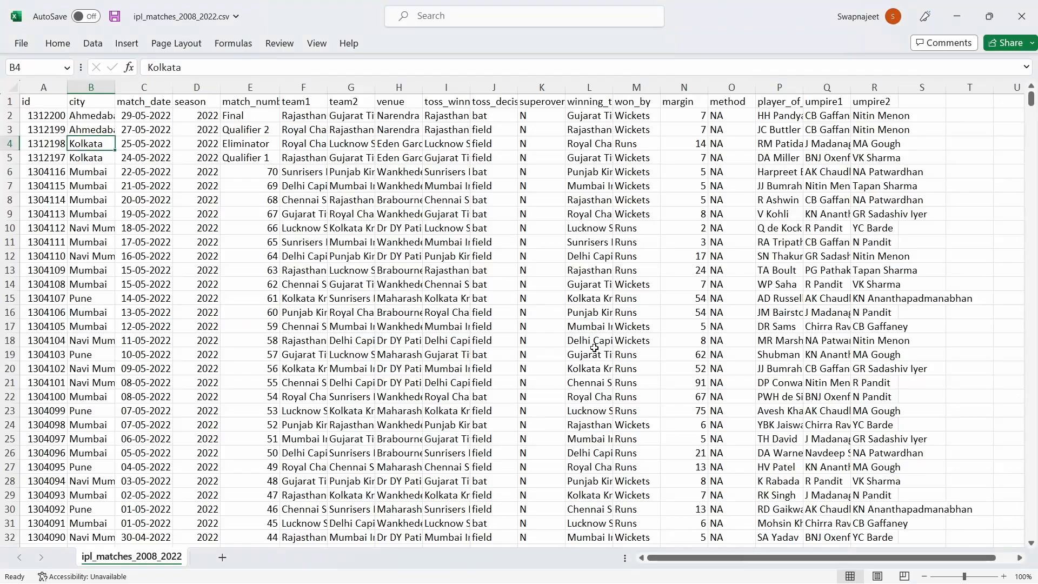
pyautogui.click(578, 568)
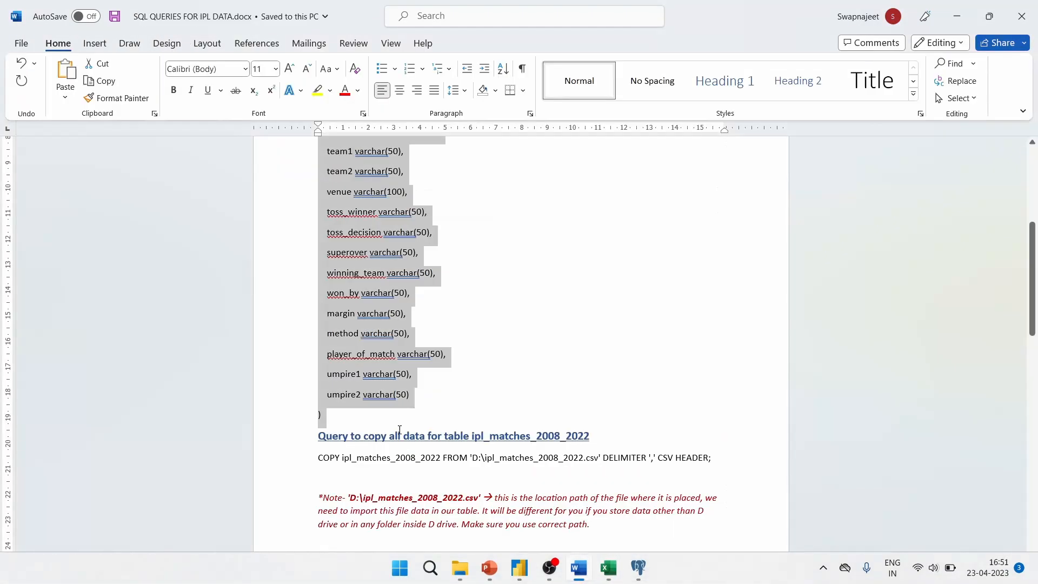
pyautogui.click(498, 420)
pyautogui.scroll(-3, 497, 420)
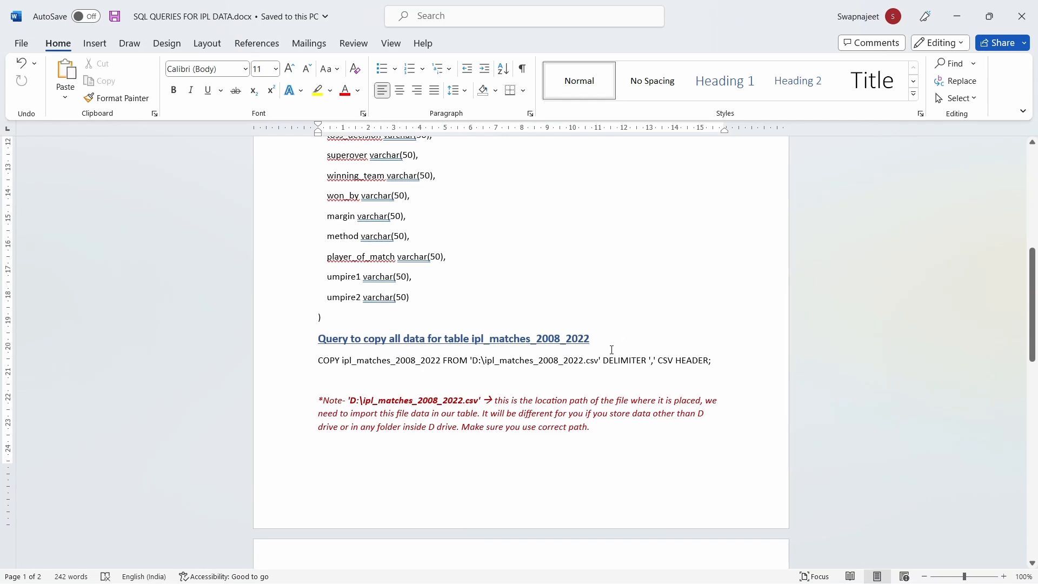
pyautogui.moveTo(715, 363); pyautogui.dragTo(301, 361)
pyautogui.hotkey('ctrl', 'c')
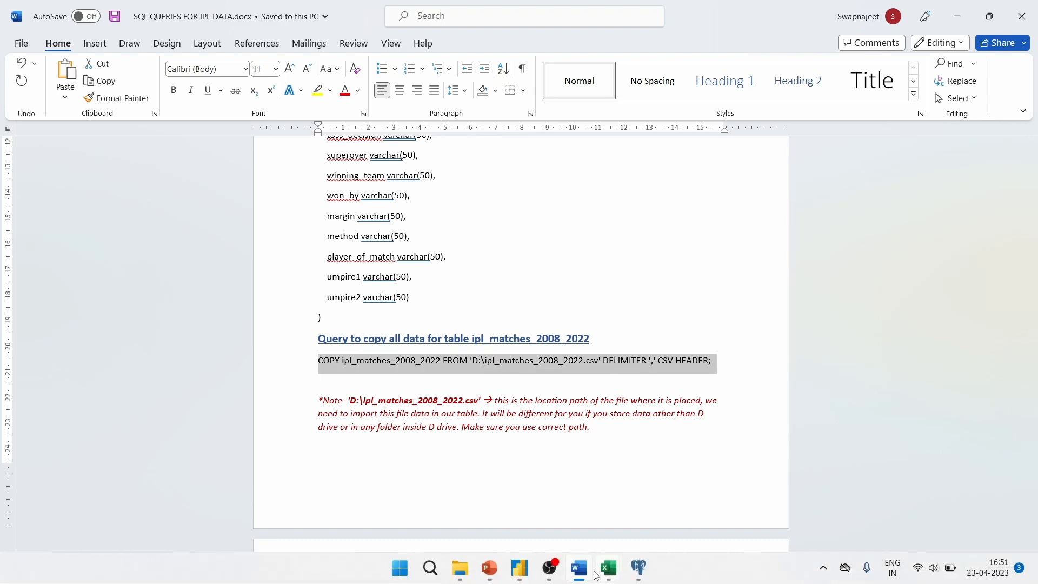
pyautogui.moveTo(593, 576)
pyautogui.click(639, 568)
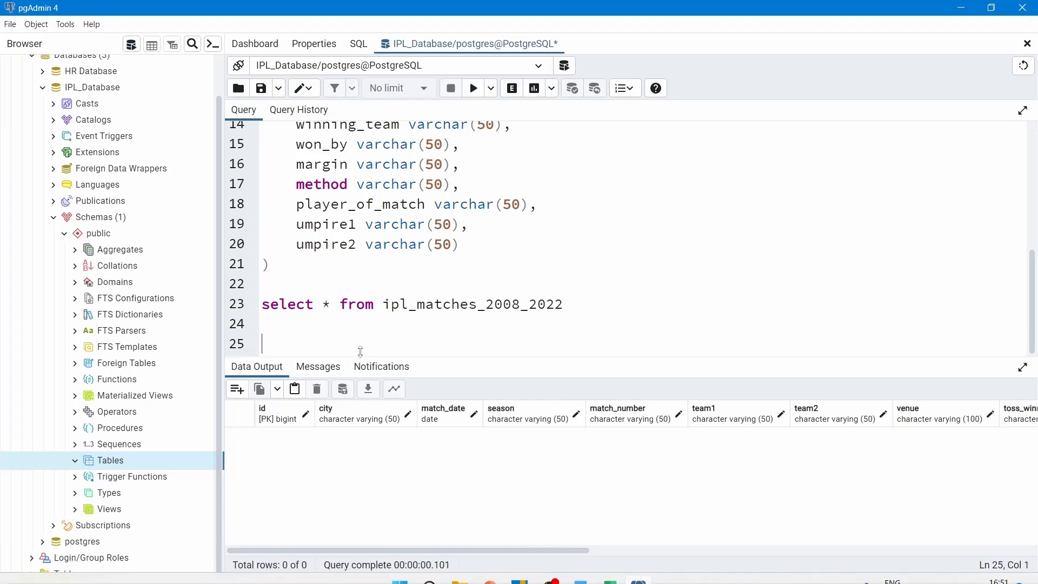
# Paste the COPY statement onto line 25 and check its COPY keyword and ipl_matches_2008_2022 table name
pyautogui.hotkey('ctrl', 'v')
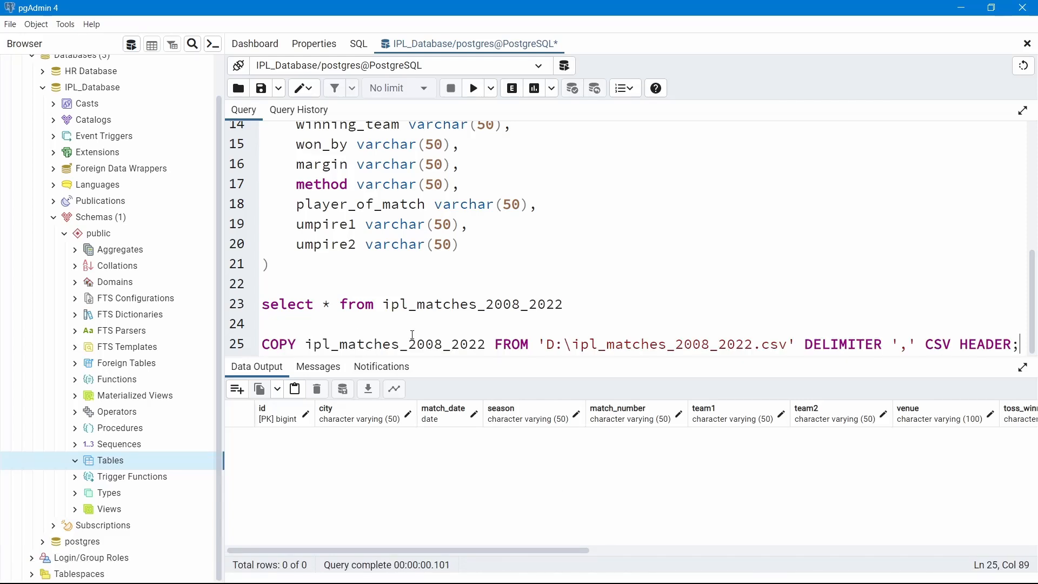
pyautogui.moveTo(263, 343); pyautogui.dragTo(296, 342)
pyautogui.click(330, 344)
pyautogui.moveTo(305, 346); pyautogui.dragTo(490, 343)
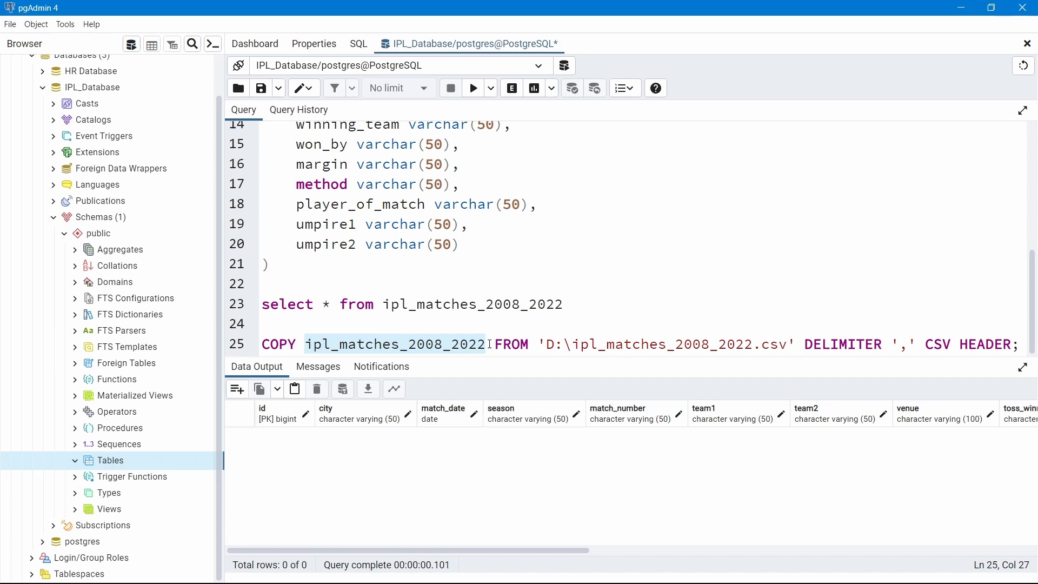
pyautogui.click(457, 343)
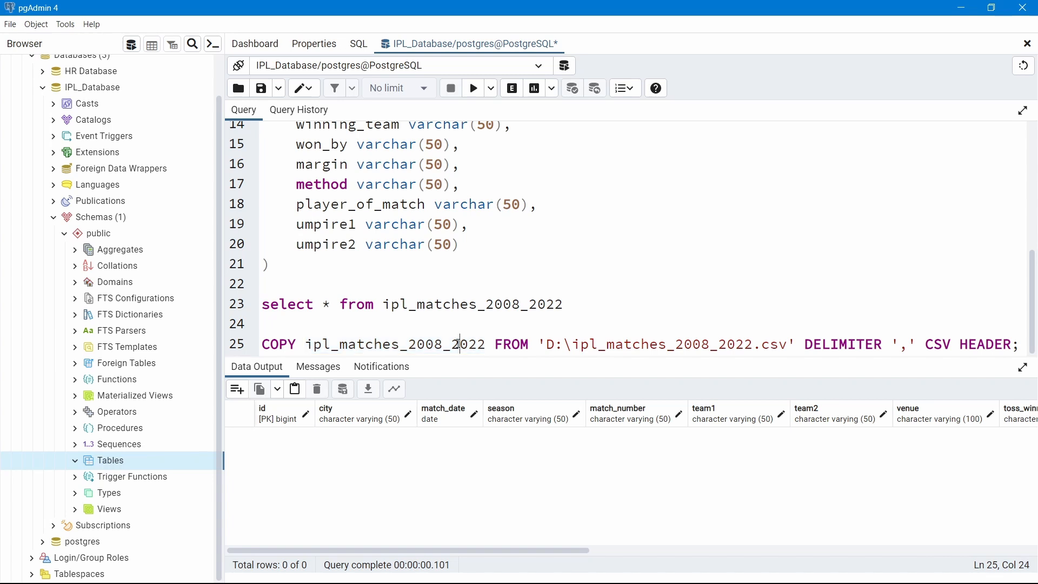
# Review the FROM keyword and the 'D:\ipl_matches_2008_2022.csv' file path in the COPY statement
pyautogui.doubleClick(525, 344)
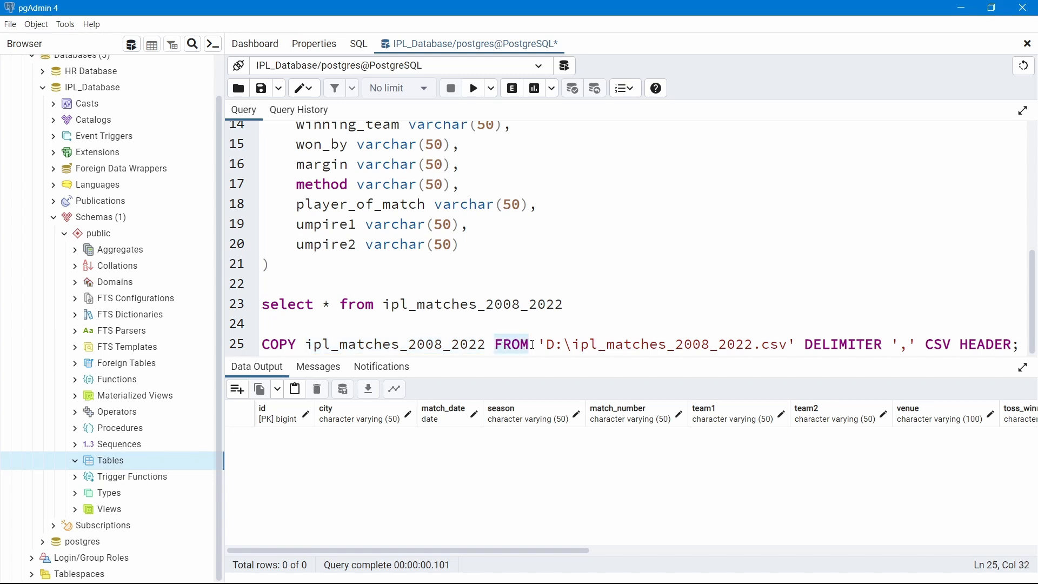
pyautogui.click(540, 345)
pyautogui.moveTo(540, 344); pyautogui.dragTo(796, 344)
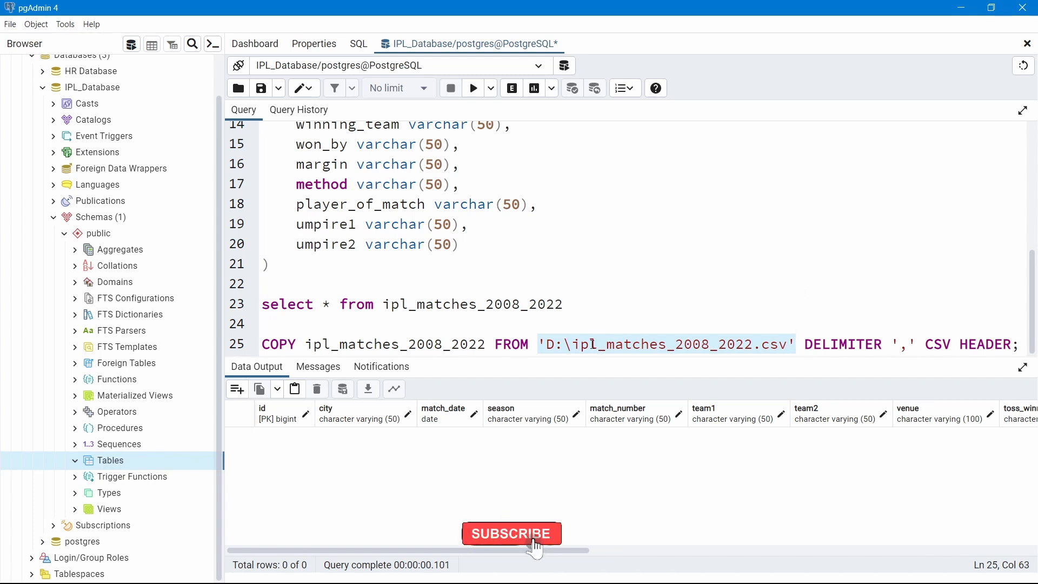
pyautogui.click(566, 344)
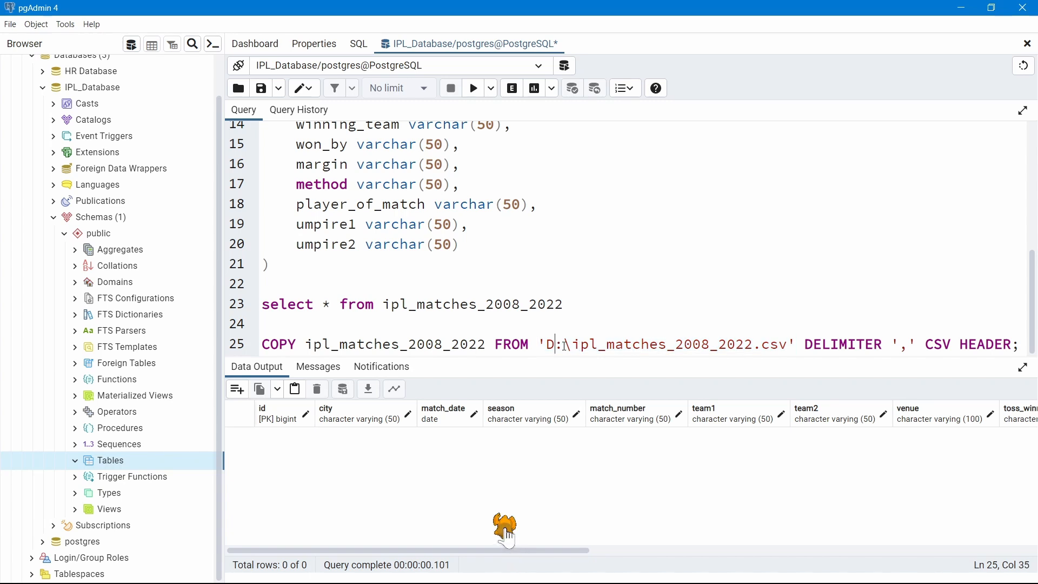
pyautogui.doubleClick(671, 345)
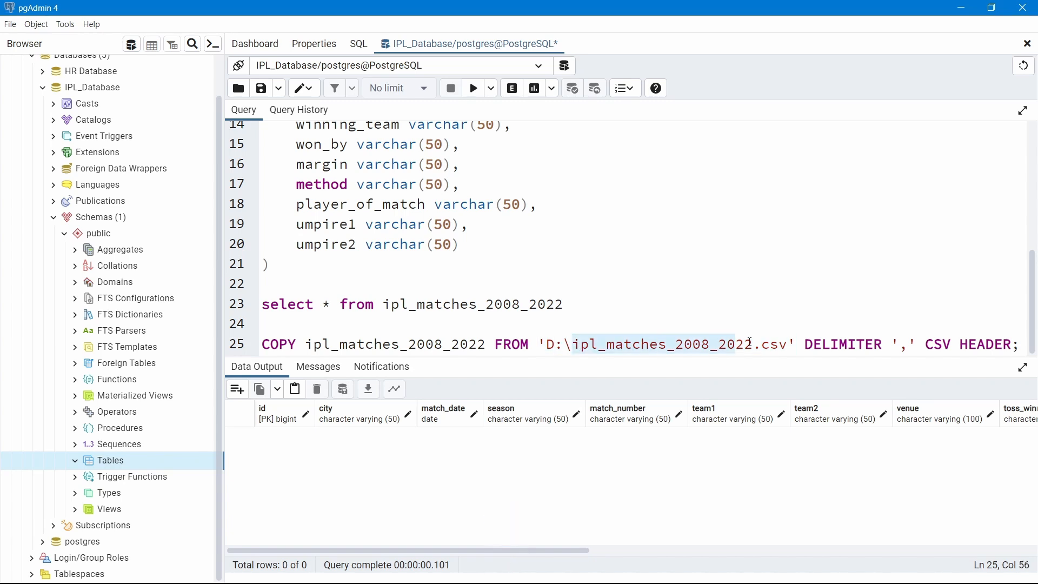
pyautogui.moveTo(670, 344); pyautogui.dragTo(790, 343)
pyautogui.click(815, 300)
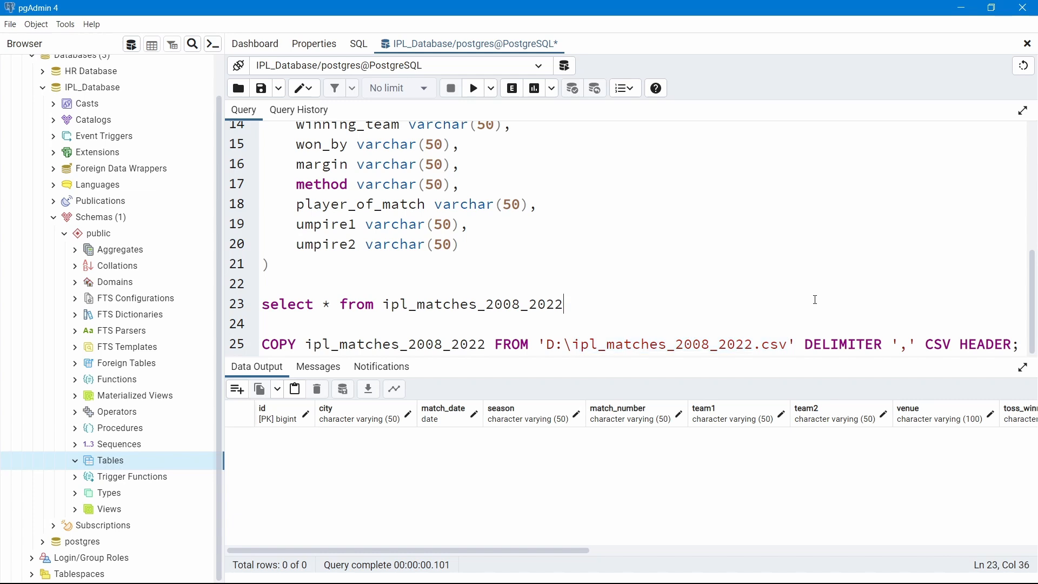
pyautogui.click(789, 344)
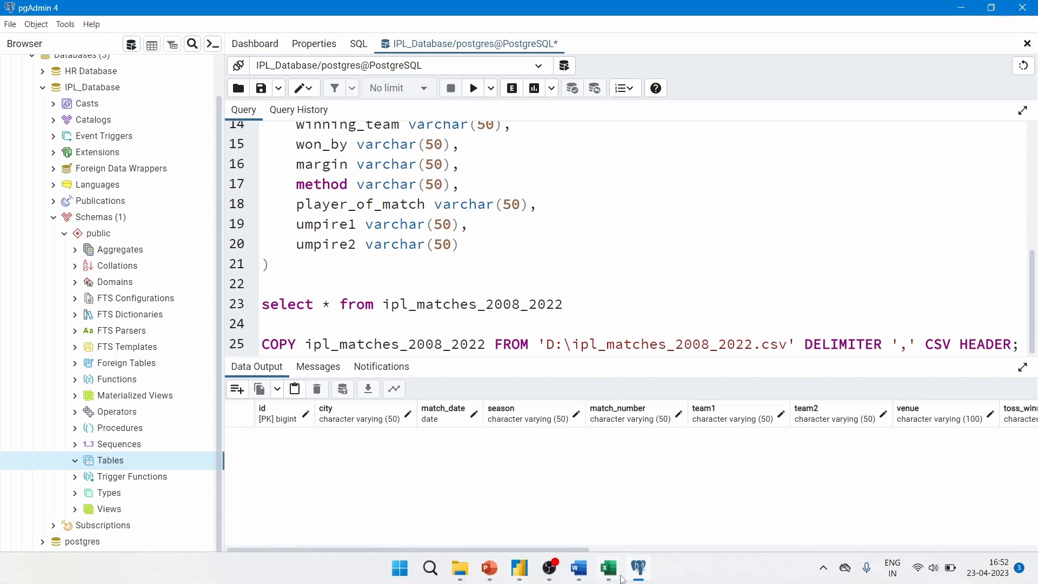
pyautogui.moveTo(472, 577)
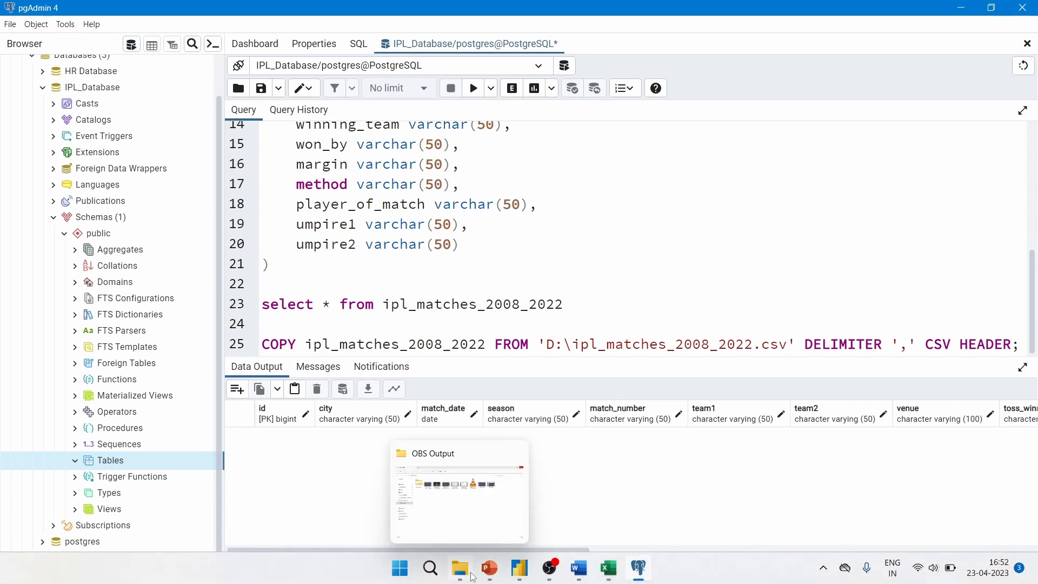
# Open New Volume (D:) in File Explorer and locate ipl_matches_2008_2022.csv at path D:\
pyautogui.click(458, 574)
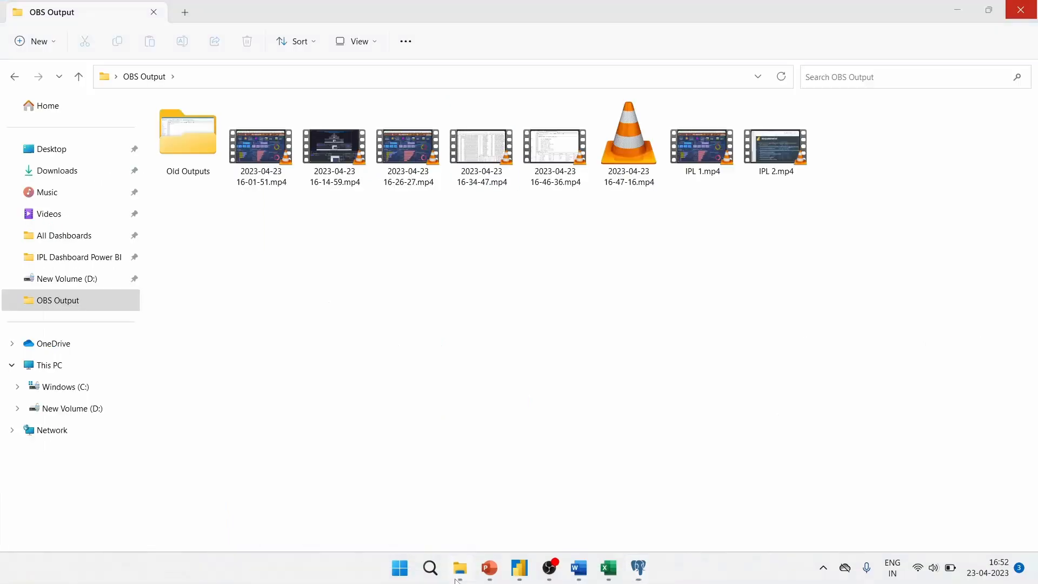
pyautogui.click(96, 408)
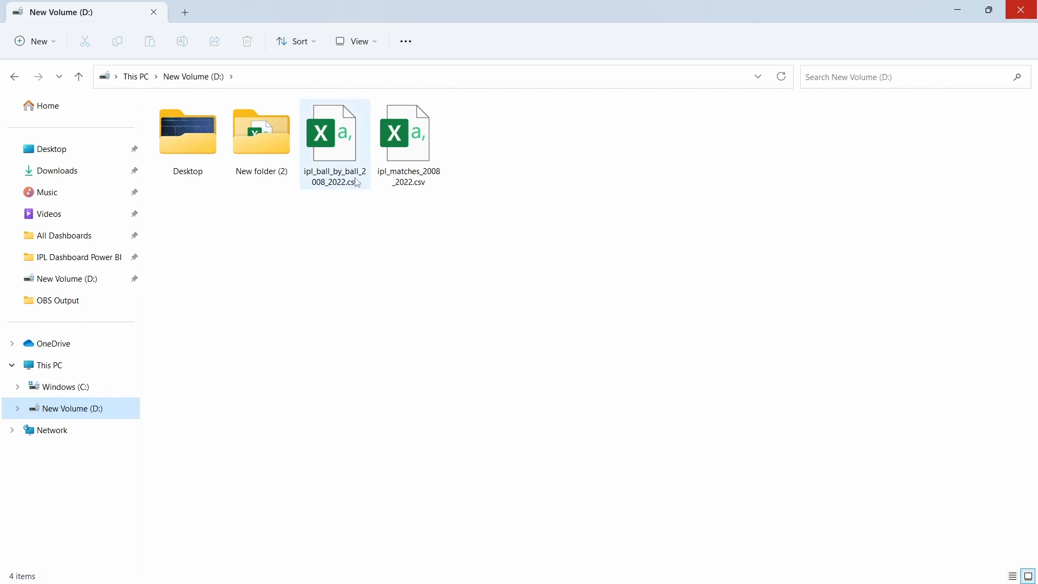
pyautogui.click(358, 182)
pyautogui.click(393, 181)
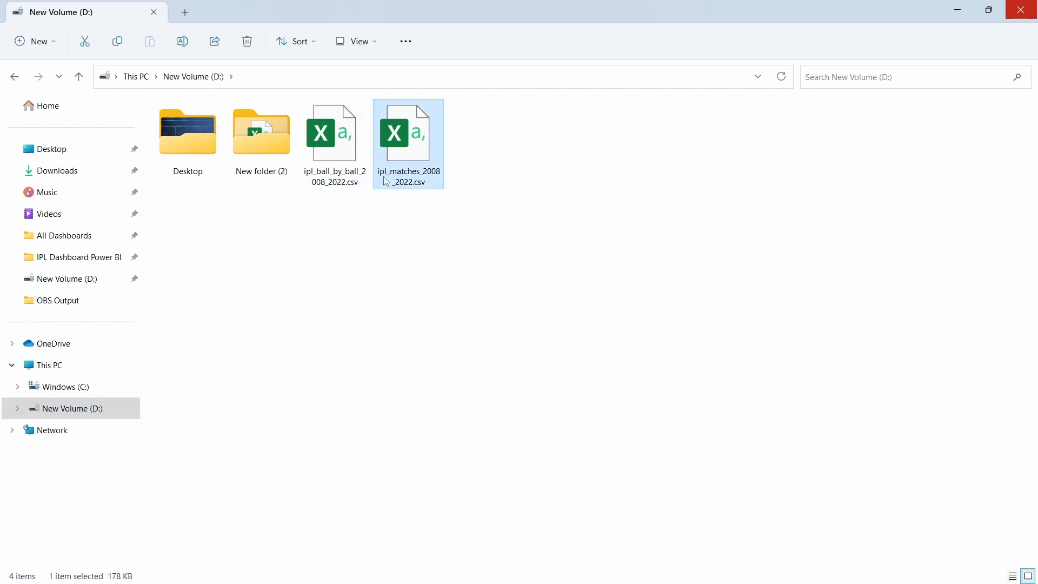
pyautogui.click(409, 224)
pyautogui.click(273, 80)
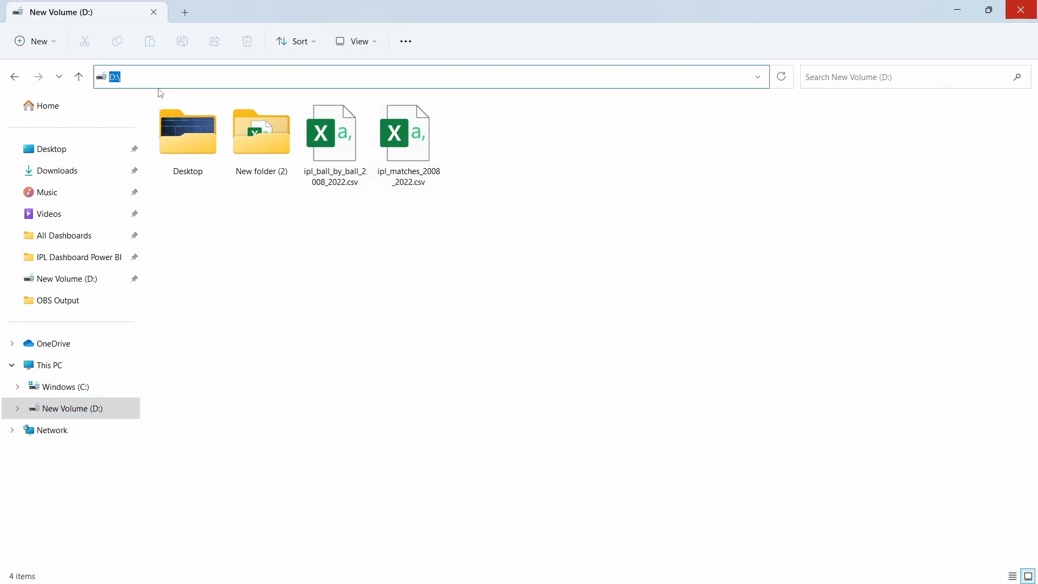
pyautogui.click(435, 279)
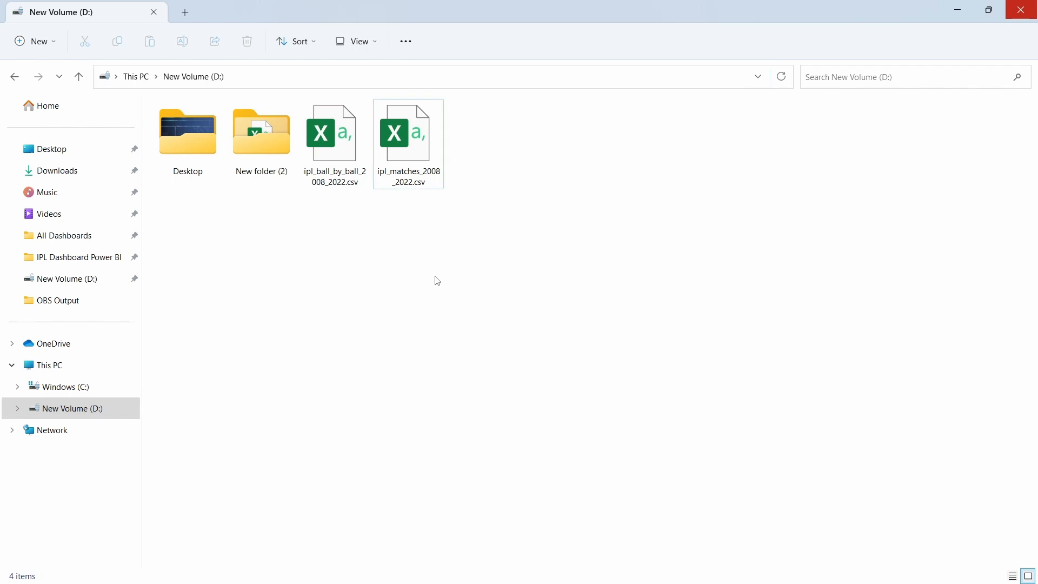
pyautogui.click(138, 77)
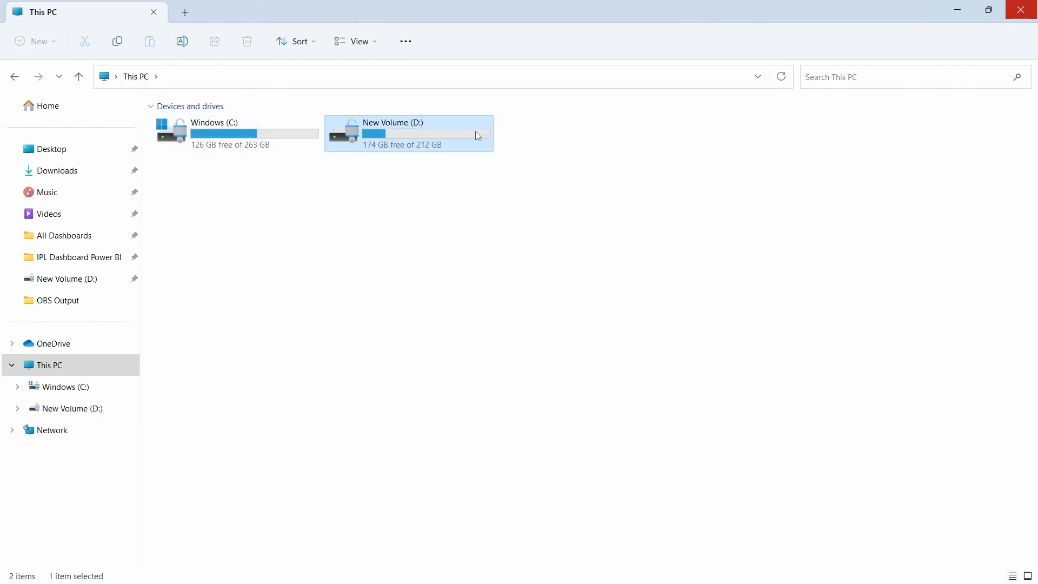
pyautogui.doubleClick(429, 130)
pyautogui.click(258, 77)
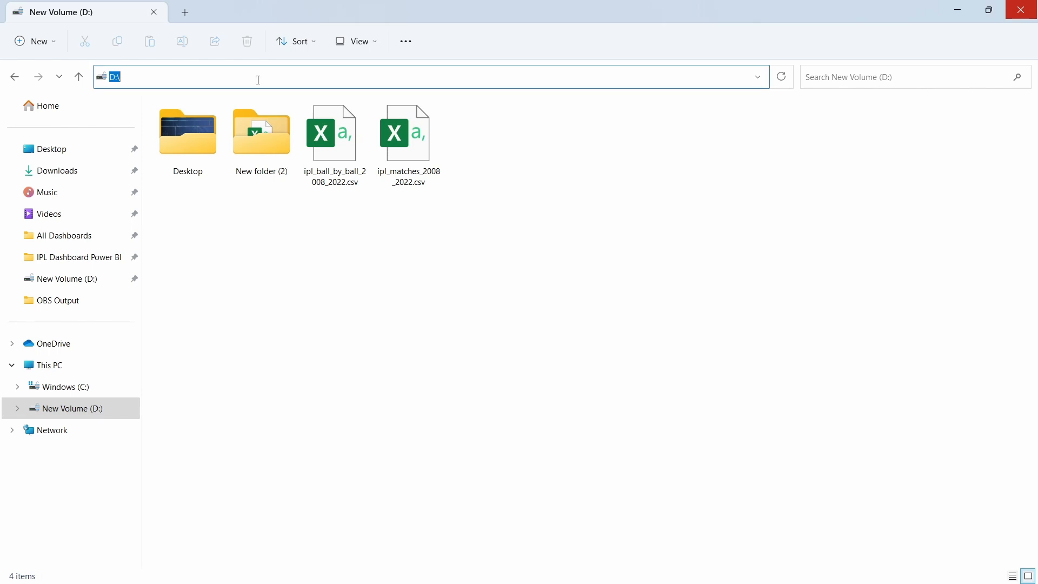
pyautogui.click(132, 79)
pyautogui.click(497, 318)
# Compare the COPY statement's file path in pgAdmin with the CSV file on D:
pyautogui.hotkey('alt', 'Tab')
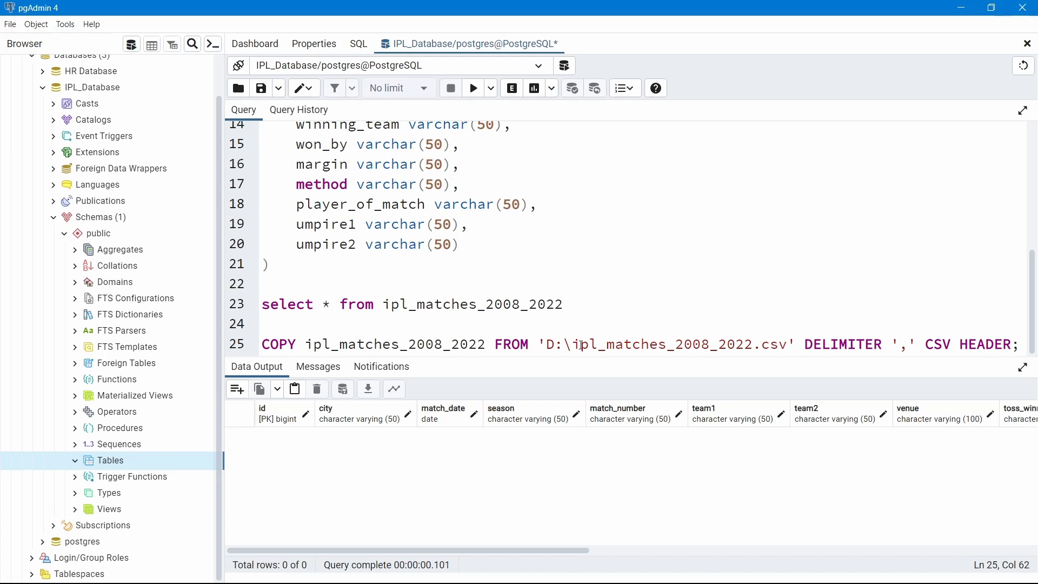
pyautogui.moveTo(571, 344); pyautogui.dragTo(596, 341)
pyautogui.moveTo(735, 346); pyautogui.dragTo(789, 345)
pyautogui.hotkey('alt', 'Tab')
pyautogui.click(398, 184)
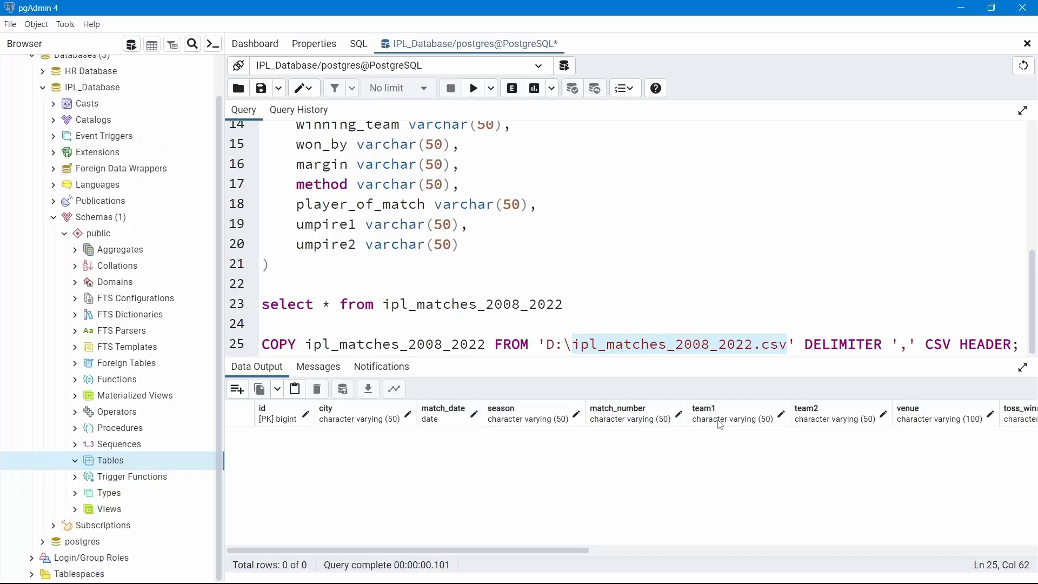
pyautogui.hotkey('alt', 'Tab')
pyautogui.click(720, 290)
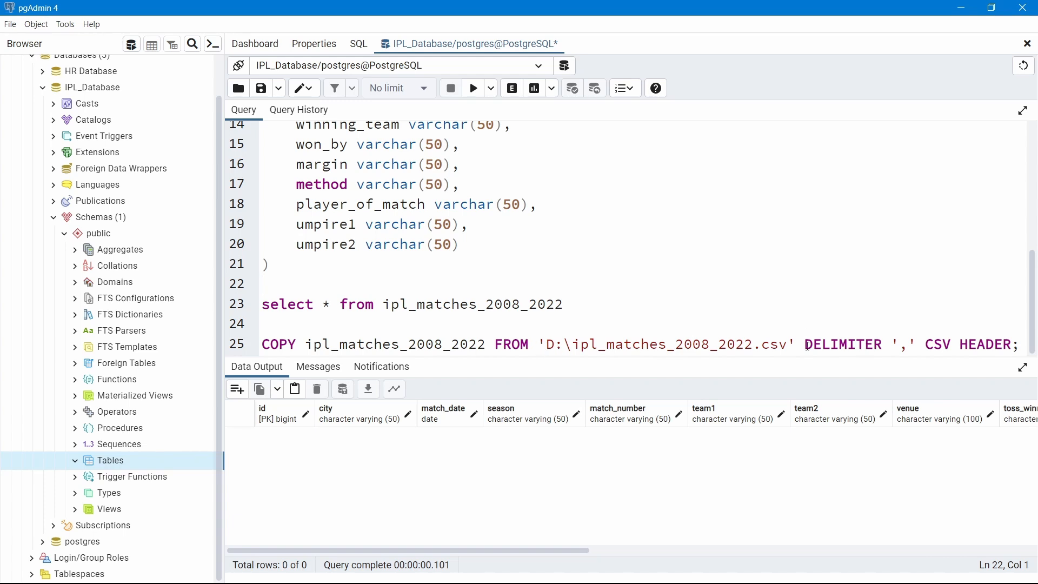
pyautogui.moveTo(807, 345); pyautogui.dragTo(879, 346)
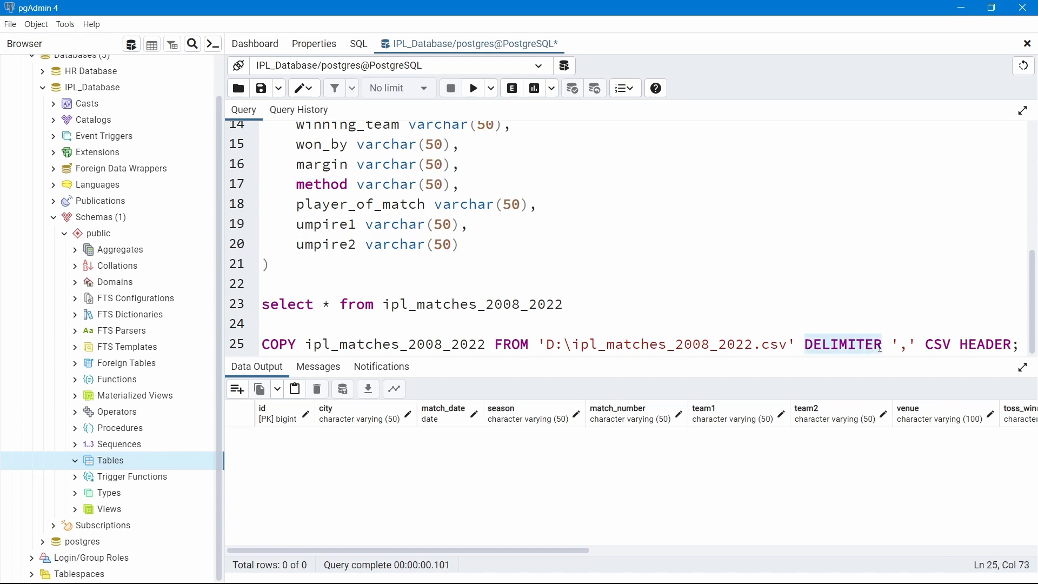
pyautogui.click(875, 325)
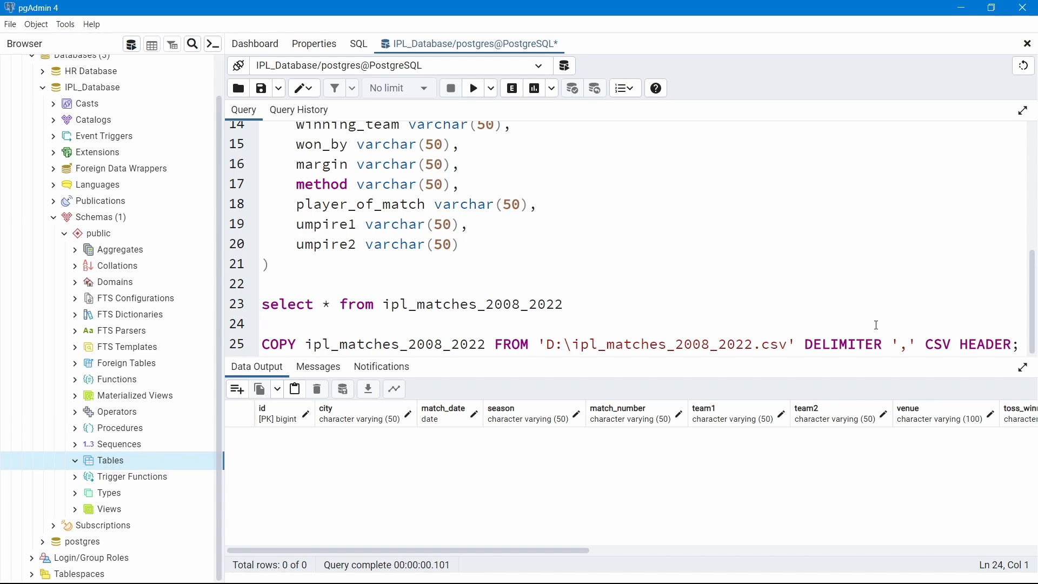
pyautogui.doubleClick(914, 345)
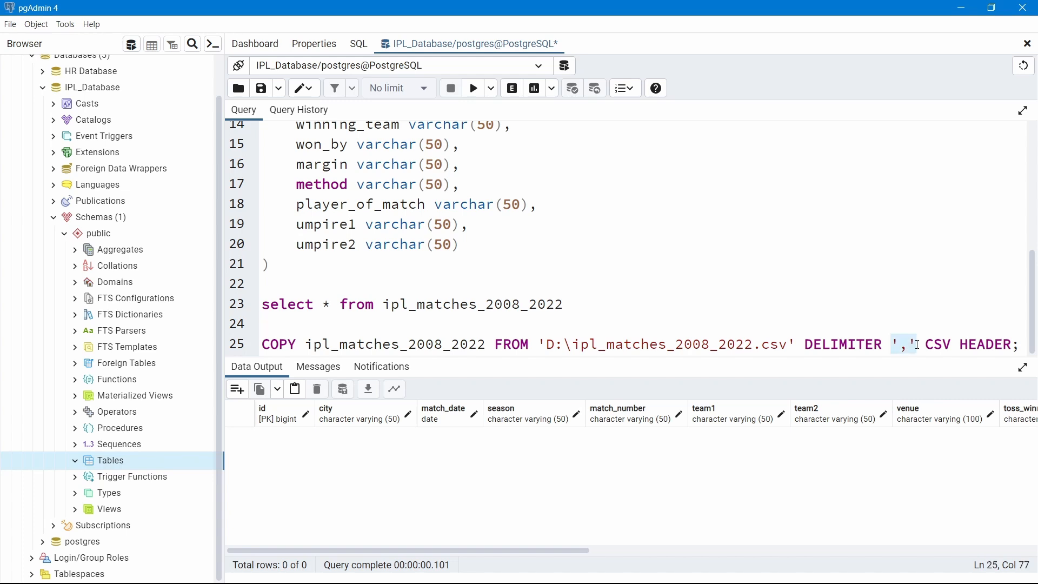
pyautogui.click(900, 324)
pyautogui.moveTo(926, 347); pyautogui.dragTo(953, 349)
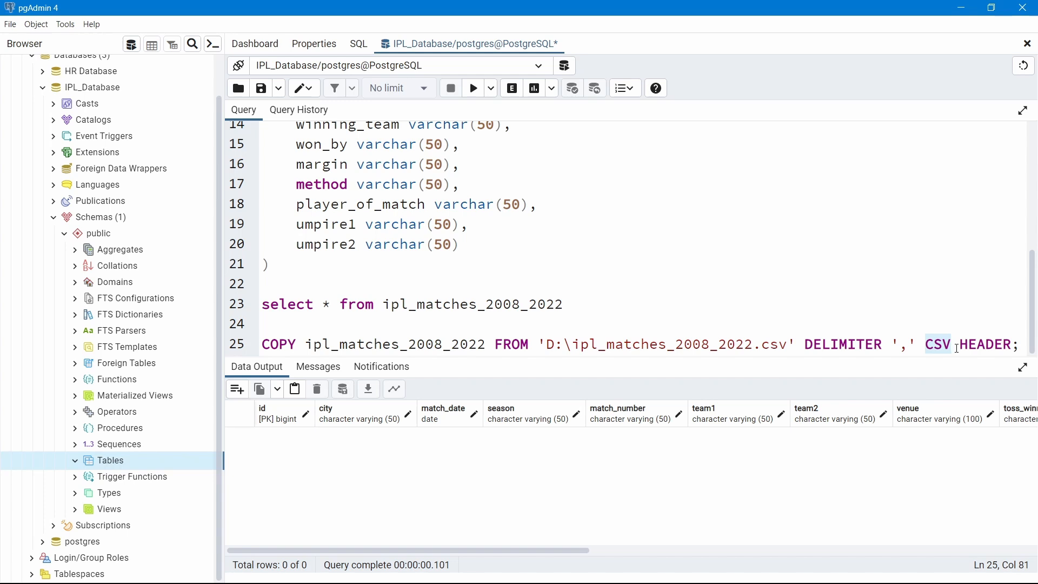
pyautogui.click(961, 344)
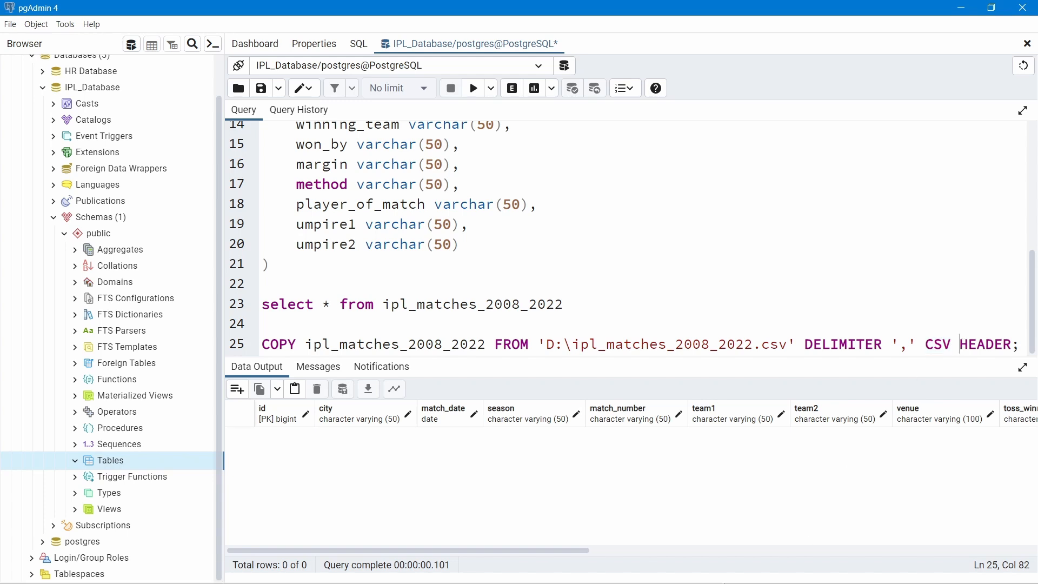
pyautogui.moveTo(619, 582)
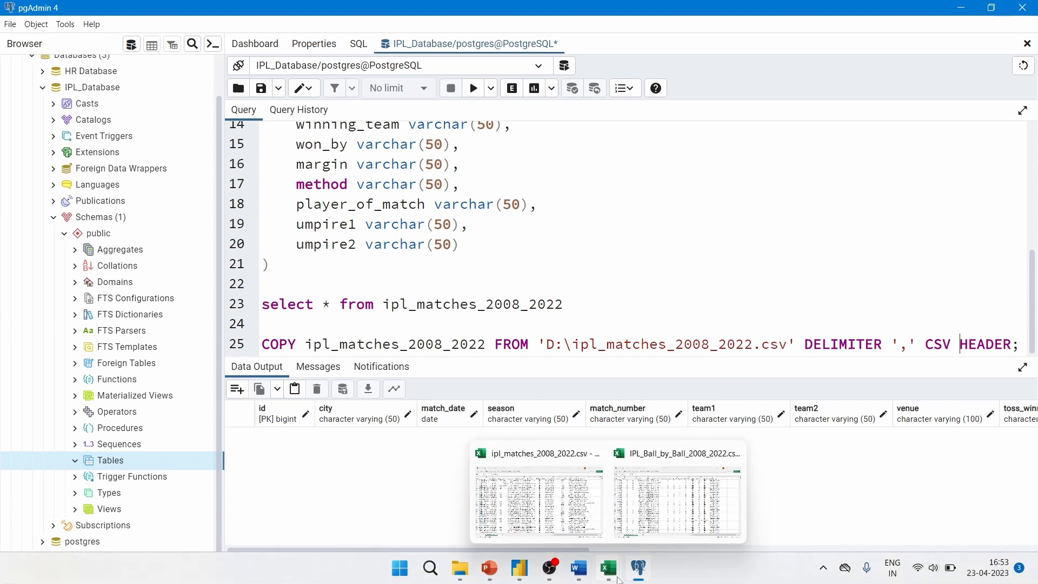
pyautogui.click(542, 491)
pyautogui.moveTo(45, 102); pyautogui.dragTo(446, 103)
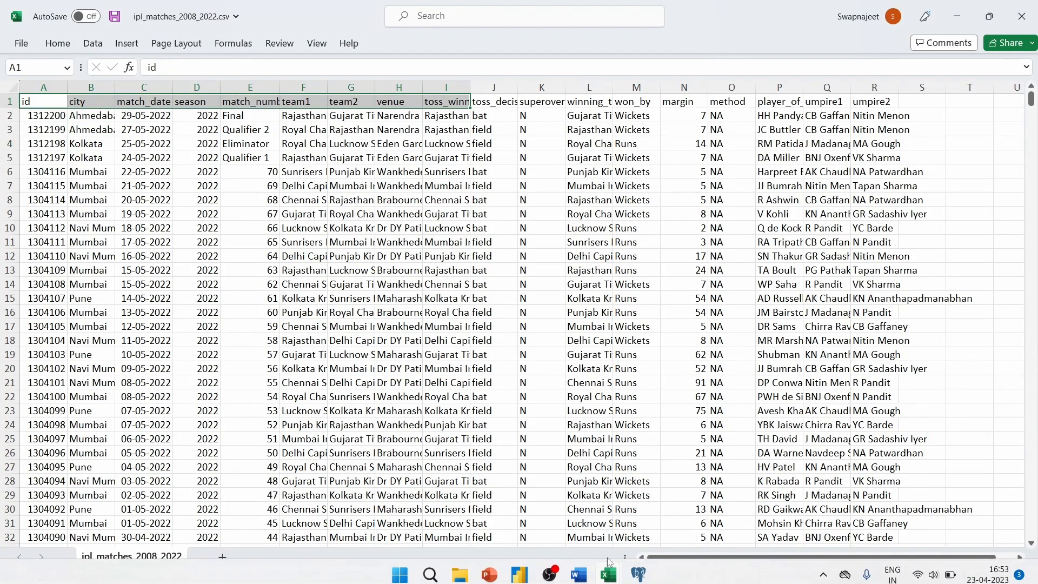
pyautogui.click(639, 568)
pyautogui.moveTo(262, 343); pyautogui.dragTo(1018, 351)
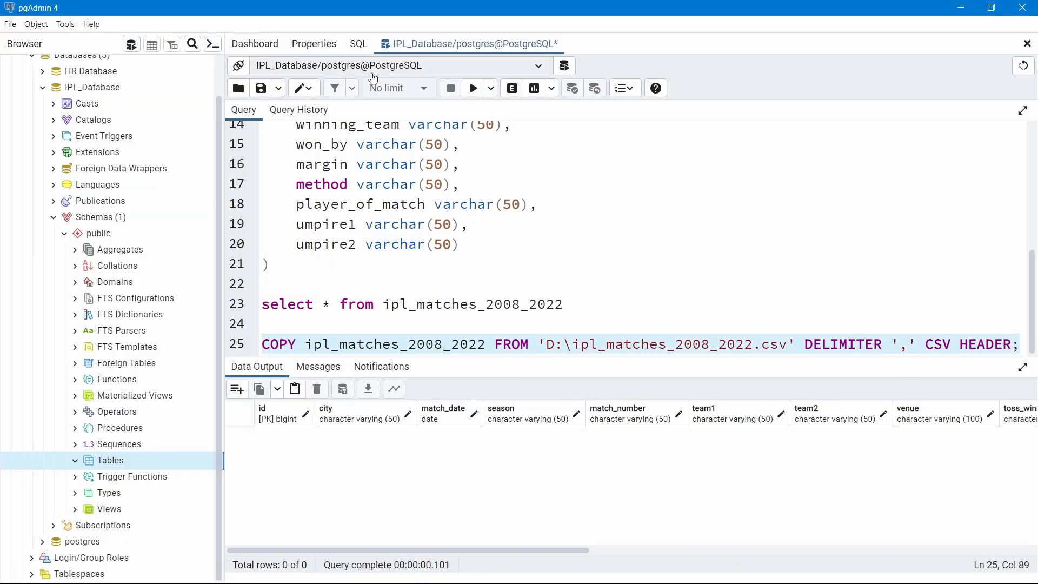
# Run the COPY statement, loading 950 rows into ipl_matches_2008_2022
pyautogui.click(473, 88)
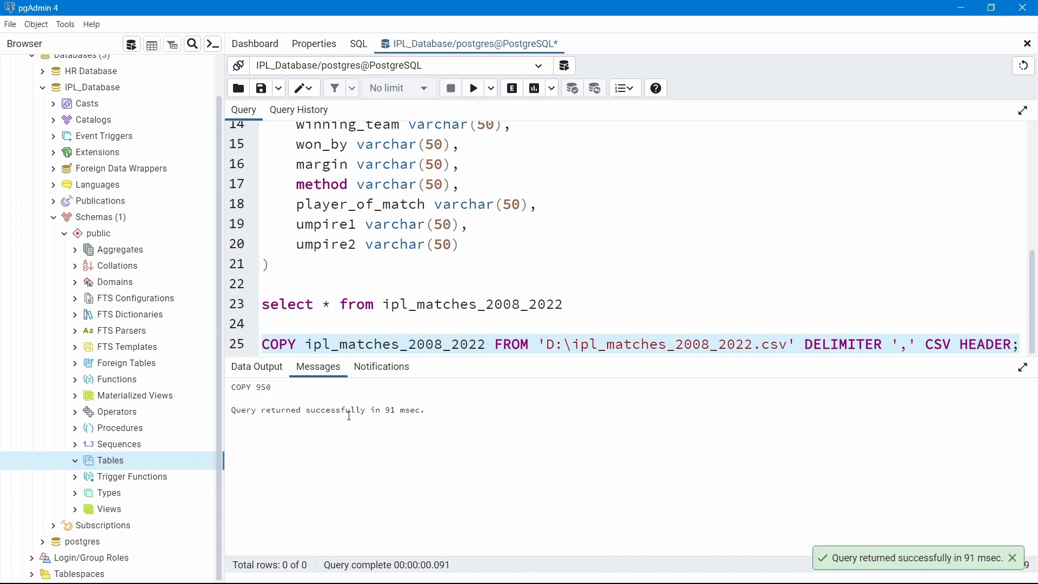
pyautogui.moveTo(427, 411); pyautogui.dragTo(283, 410)
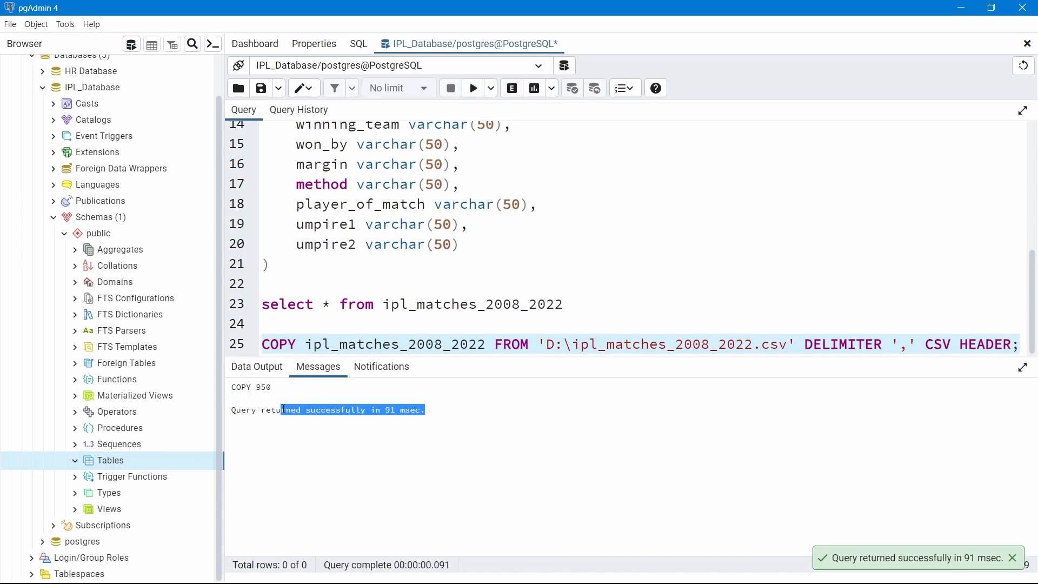
pyautogui.click(591, 305)
# Run the select * query and enlarge the results to show all 950 matches
pyautogui.keyDown('shift'); pyautogui.click(259, 304); pyautogui.keyUp('shift')
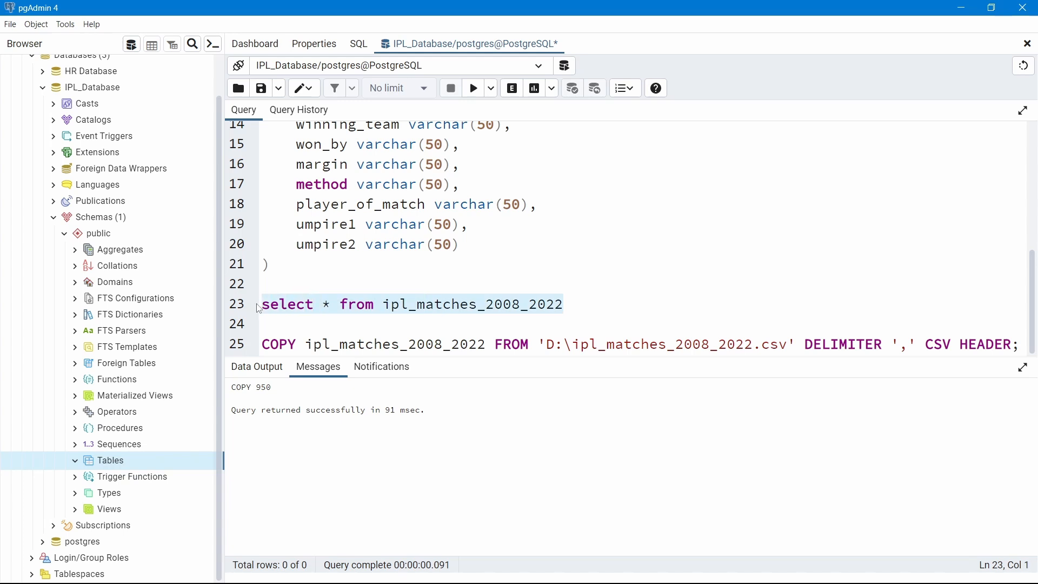
pyautogui.click(474, 88)
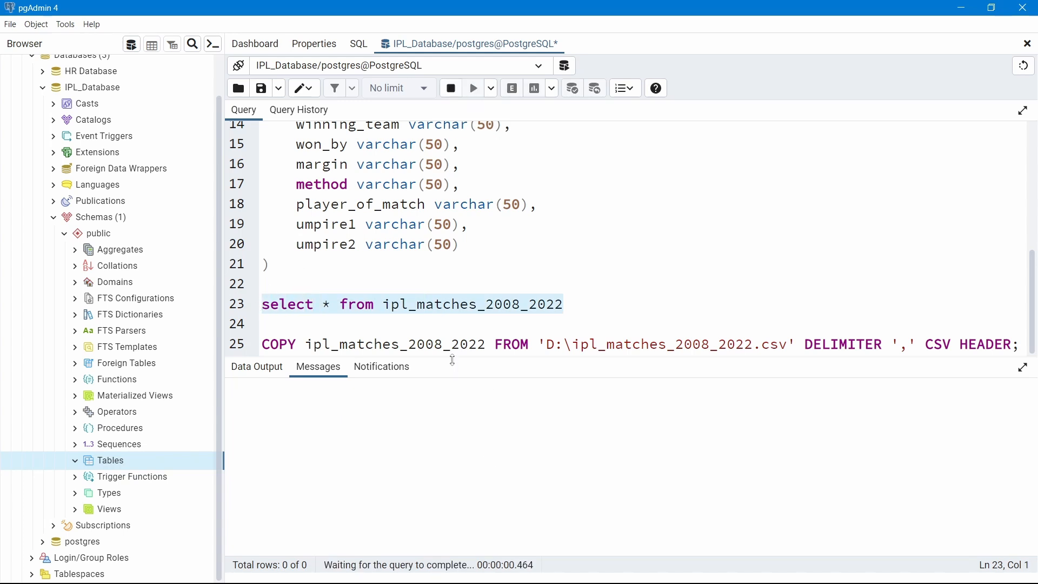
pyautogui.moveTo(453, 357); pyautogui.dragTo(462, 268)
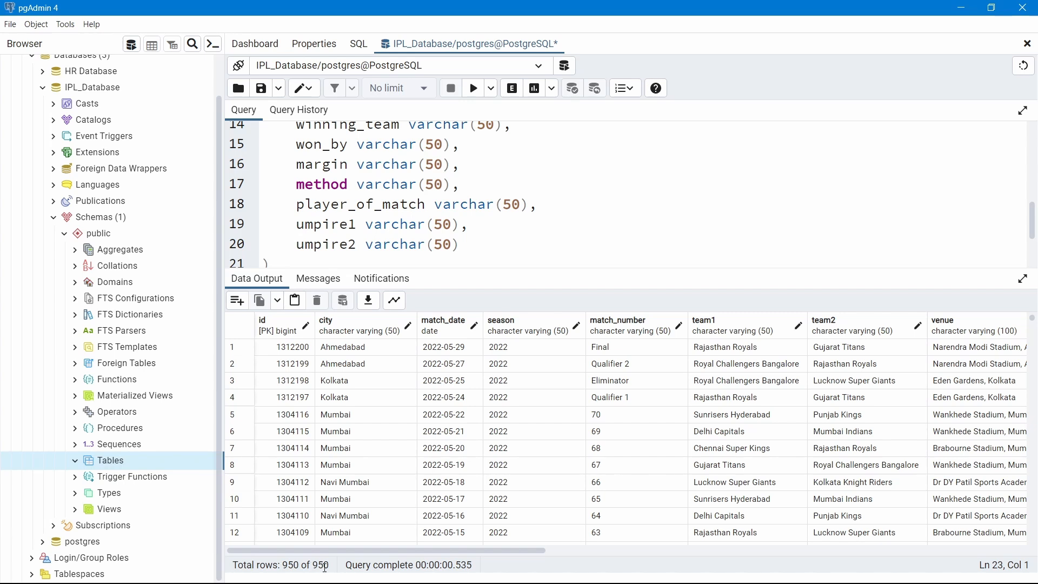
# In the Excel CSV, check the match ids in column A, the date in C8, and ids A2:A6
pyautogui.moveTo(607, 568)
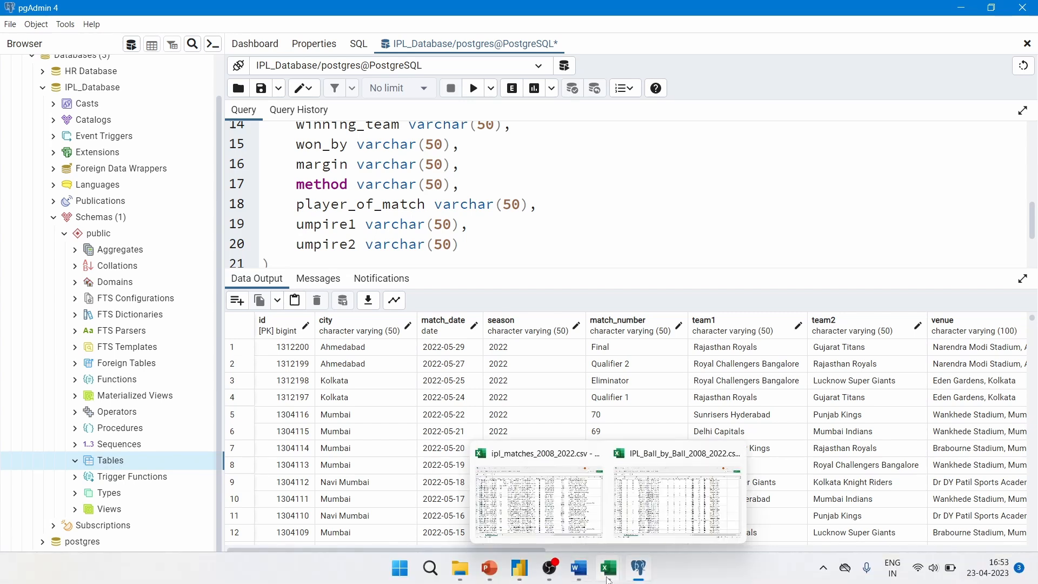
pyautogui.click(574, 531)
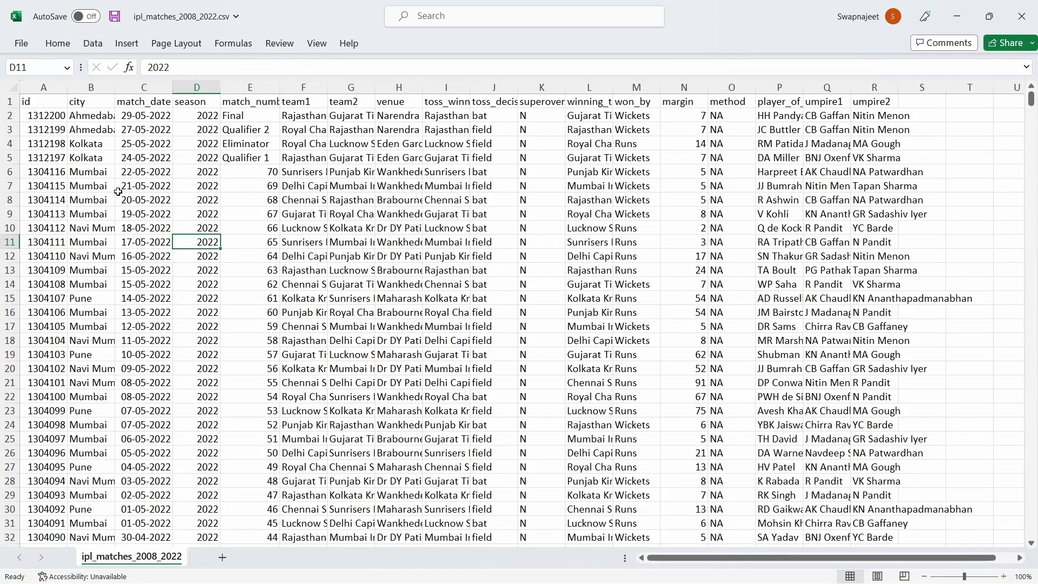
pyautogui.click(43, 87)
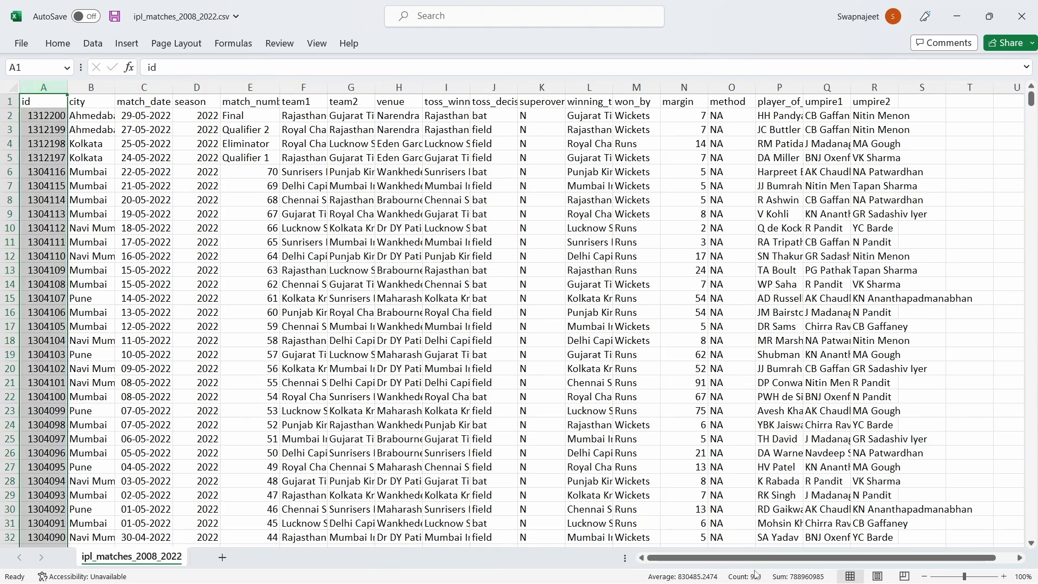
pyautogui.click(156, 197)
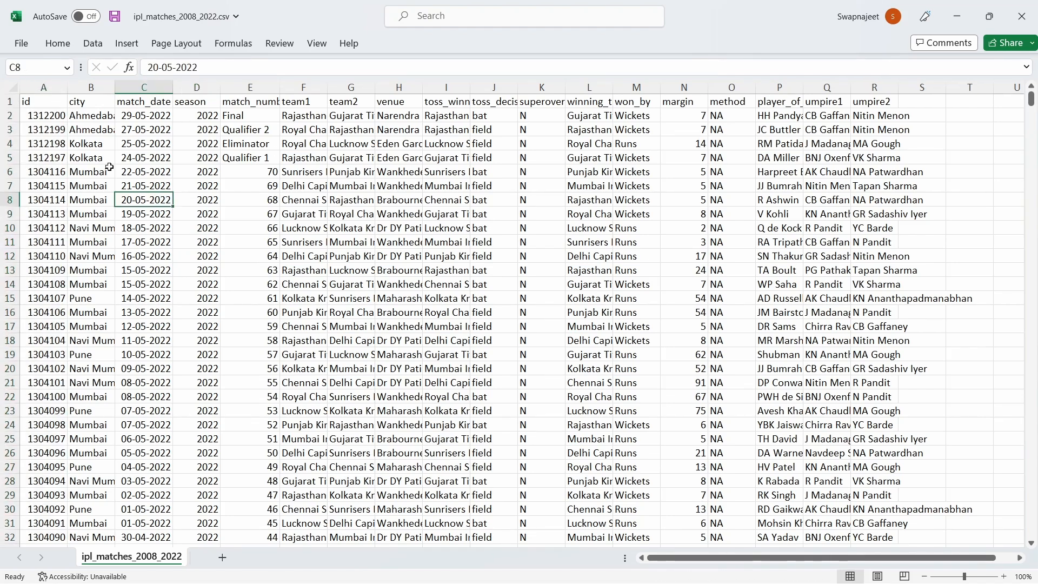
pyautogui.click(38, 101)
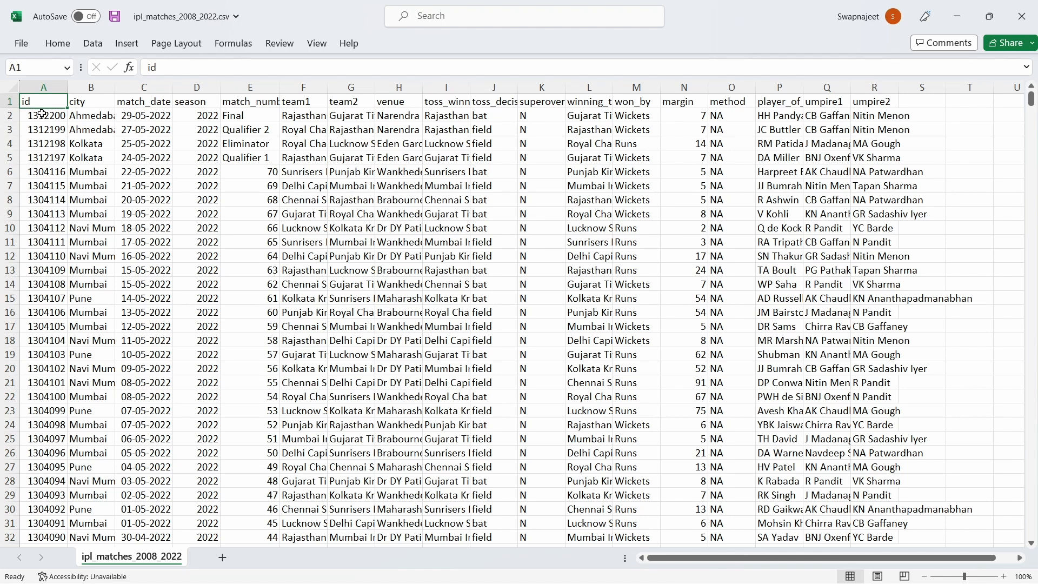
pyautogui.moveTo(41, 114); pyautogui.dragTo(44, 169)
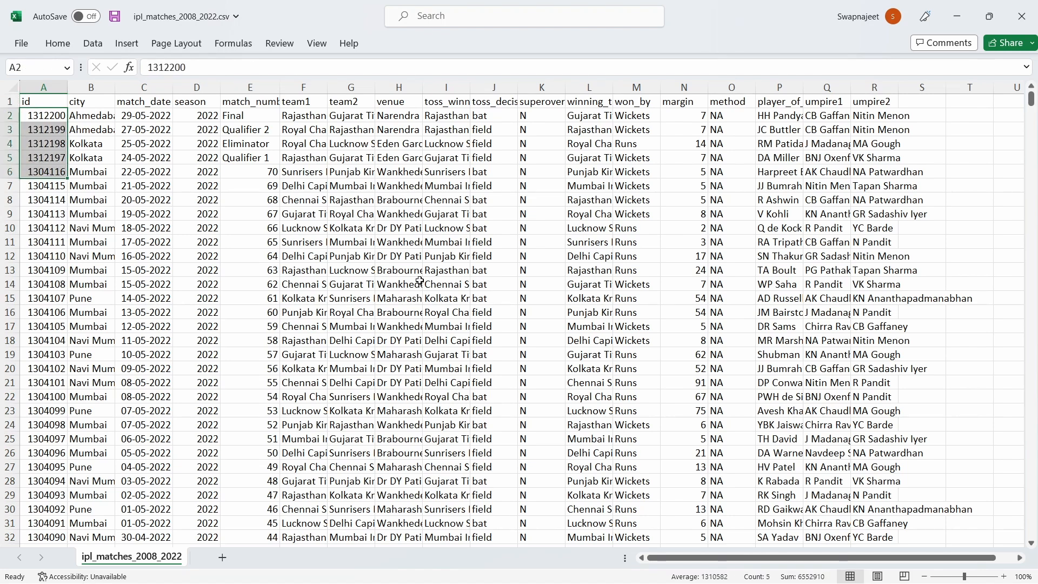
# Scroll through the imported rows in pgAdmin's results to compare them with the CSV
pyautogui.hotkey('alt', 'Tab')
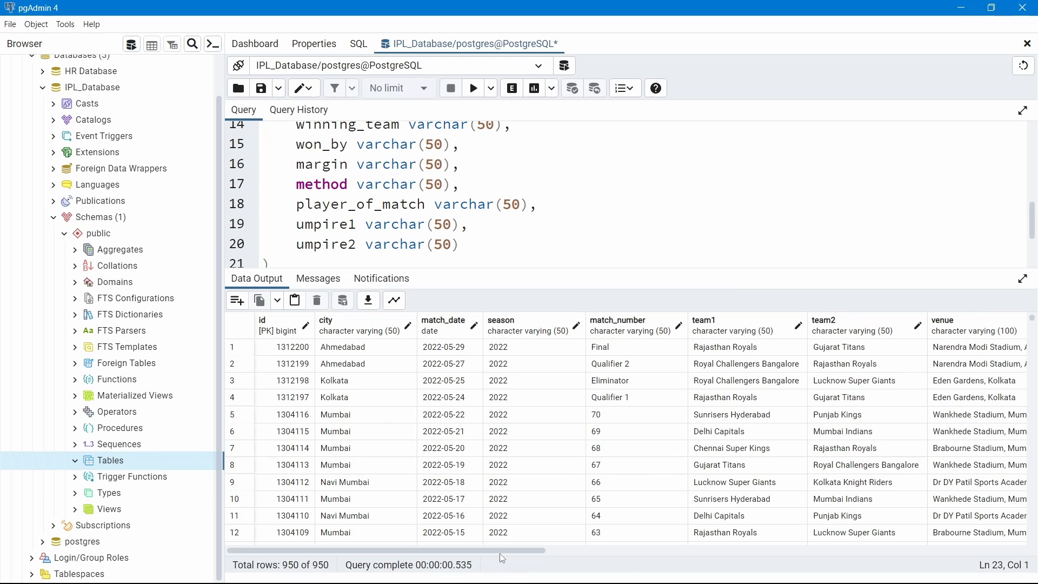
pyautogui.moveTo(501, 555); pyautogui.dragTo(632, 554)
pyautogui.moveTo(763, 549); pyautogui.dragTo(348, 535)
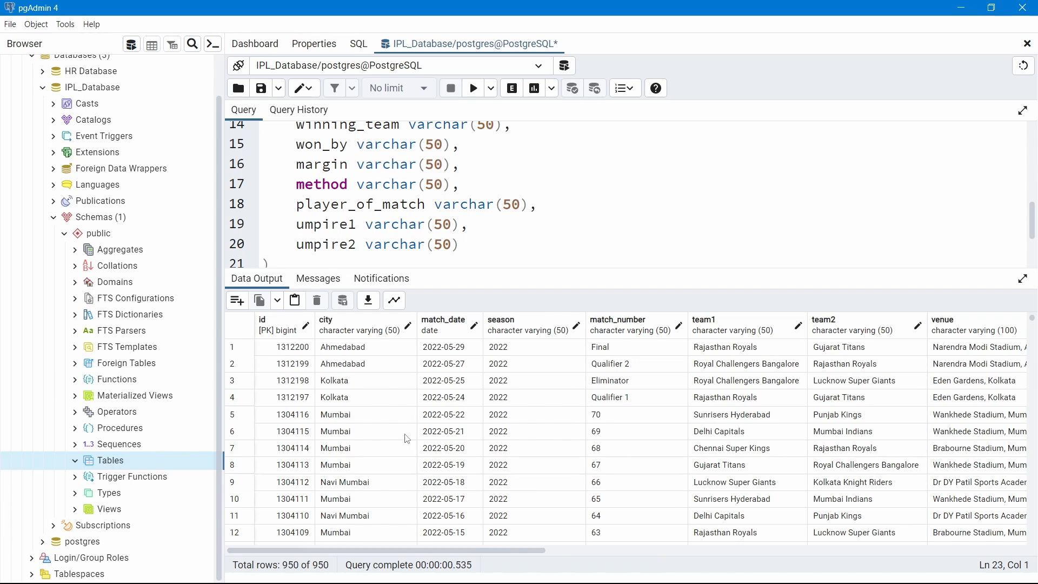
pyautogui.click(409, 216)
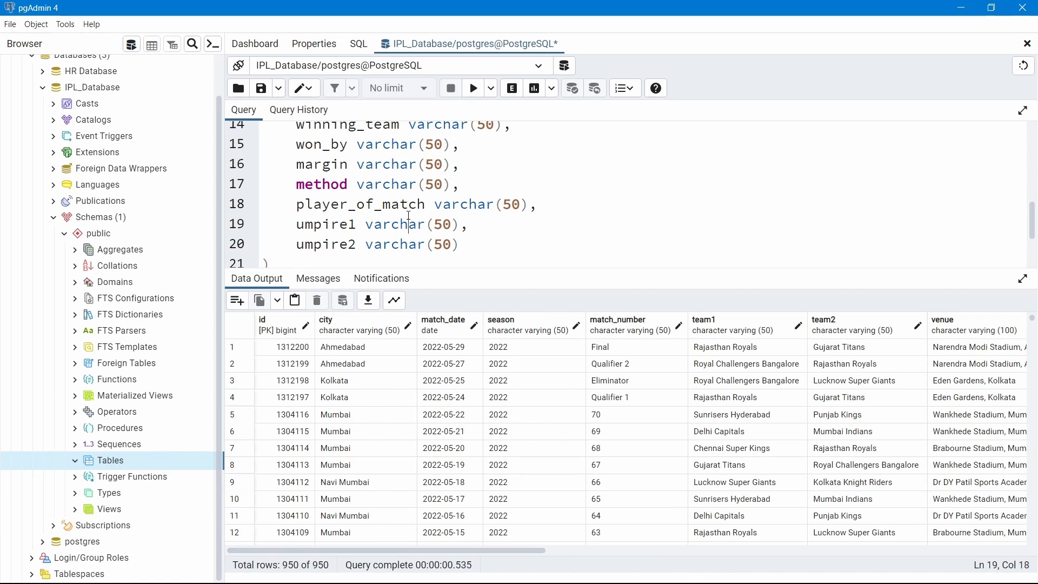
# Delete all query text and enlarge the query editor area
pyautogui.hotkey('ctrl', 'a')
pyautogui.press('Delete')
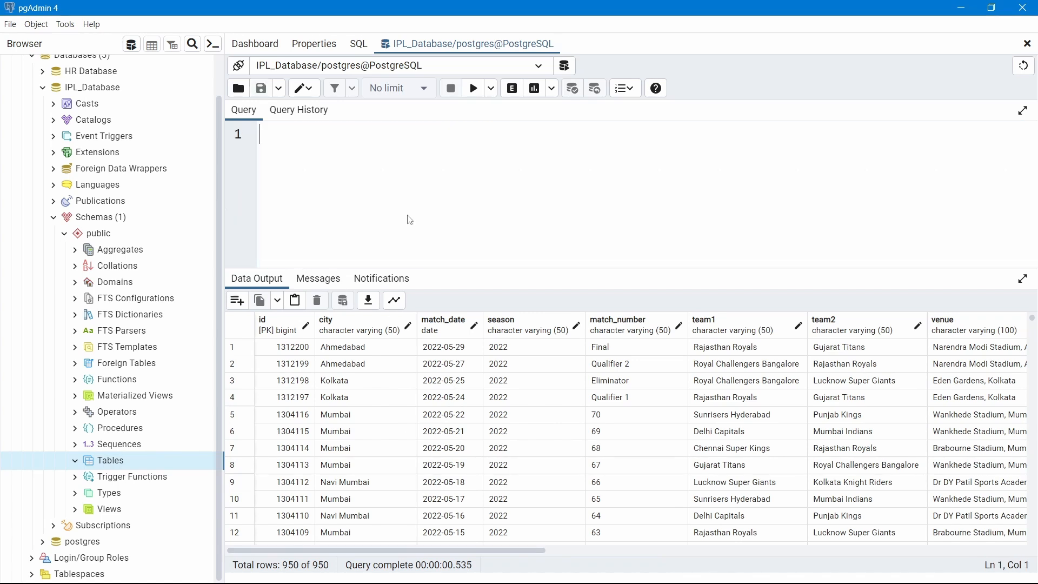
pyautogui.moveTo(436, 268); pyautogui.dragTo(440, 342)
pyautogui.moveTo(441, 382); pyautogui.dragTo(440, 383)
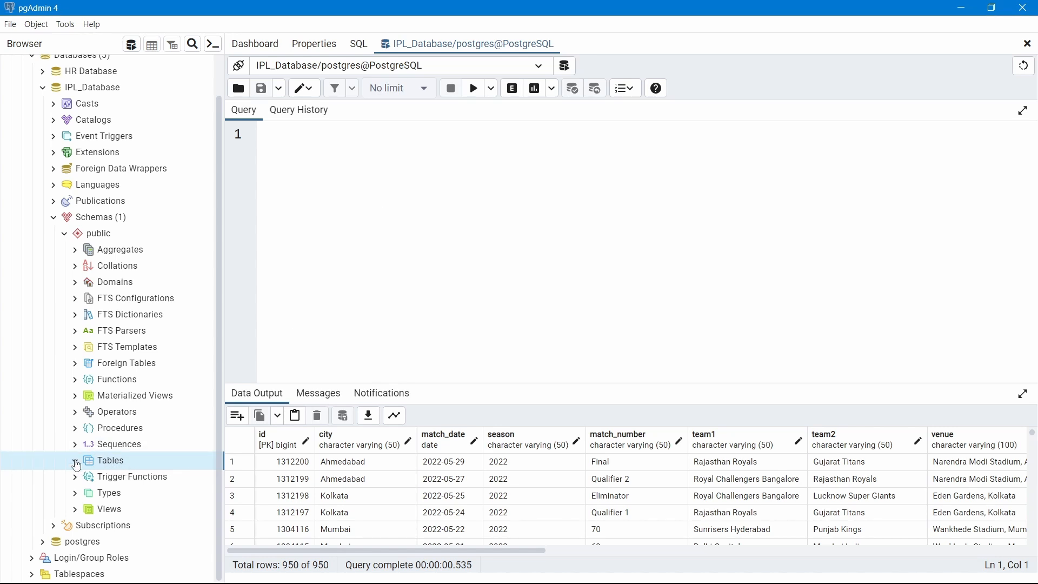
# Refresh IPL_Database's Tables to list ipl_matches_2008_2022, then bring the Excel CSV forward
pyautogui.click(75, 463)
pyautogui.click(85, 478)
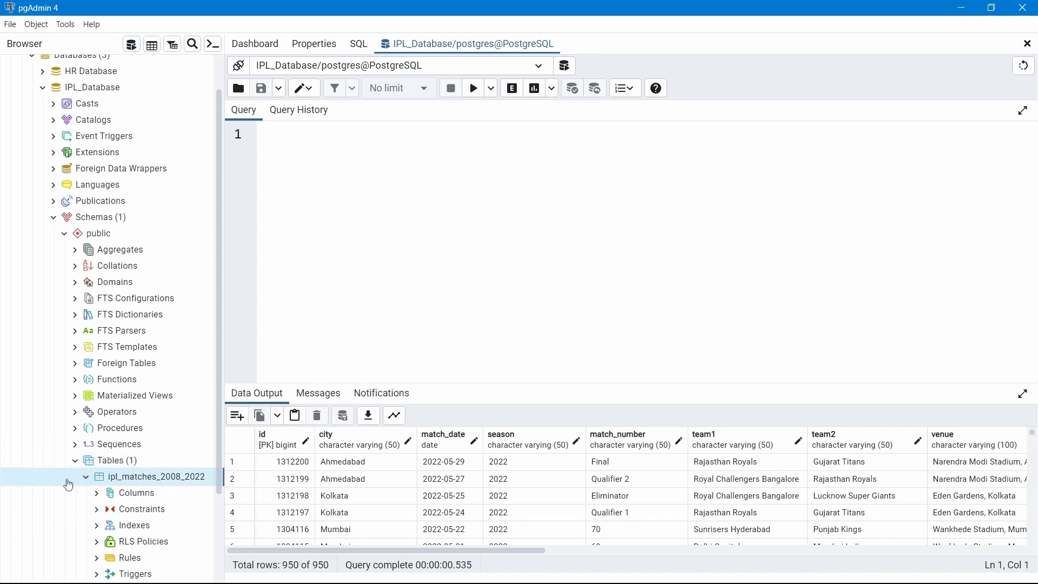
pyautogui.click(85, 478)
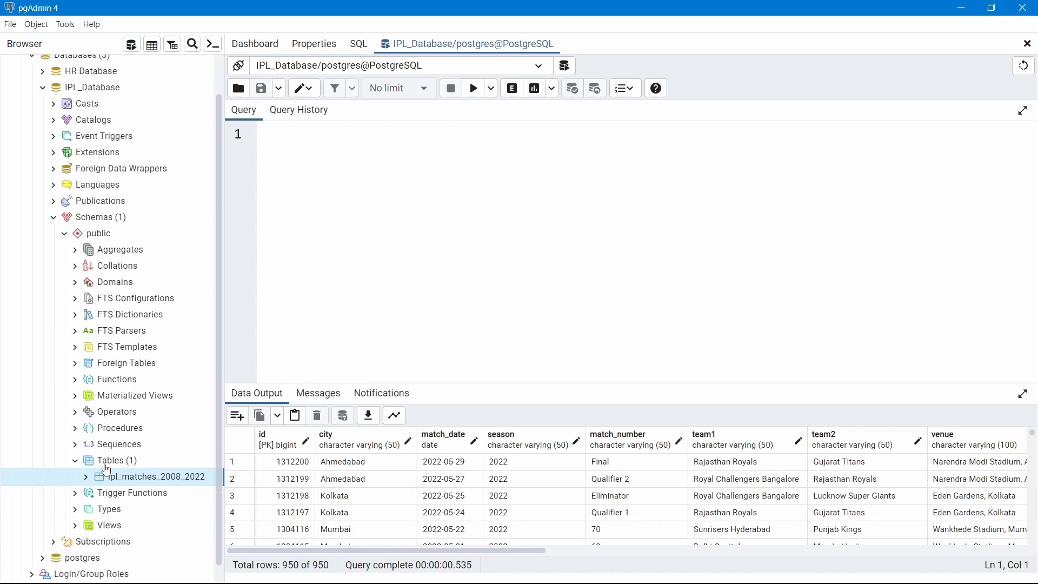
pyautogui.click(104, 461)
pyautogui.rightClick(106, 461)
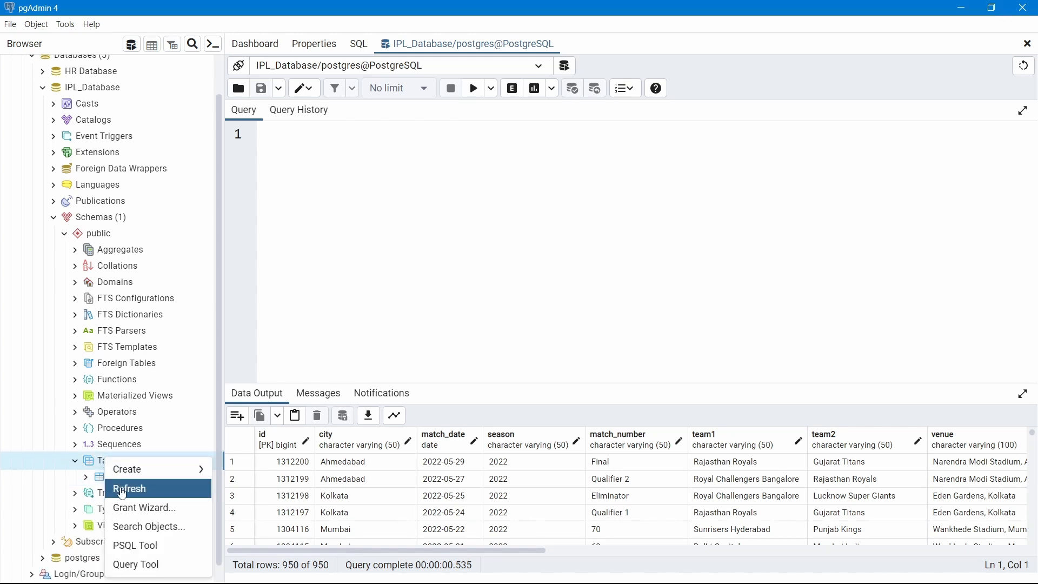
pyautogui.click(123, 488)
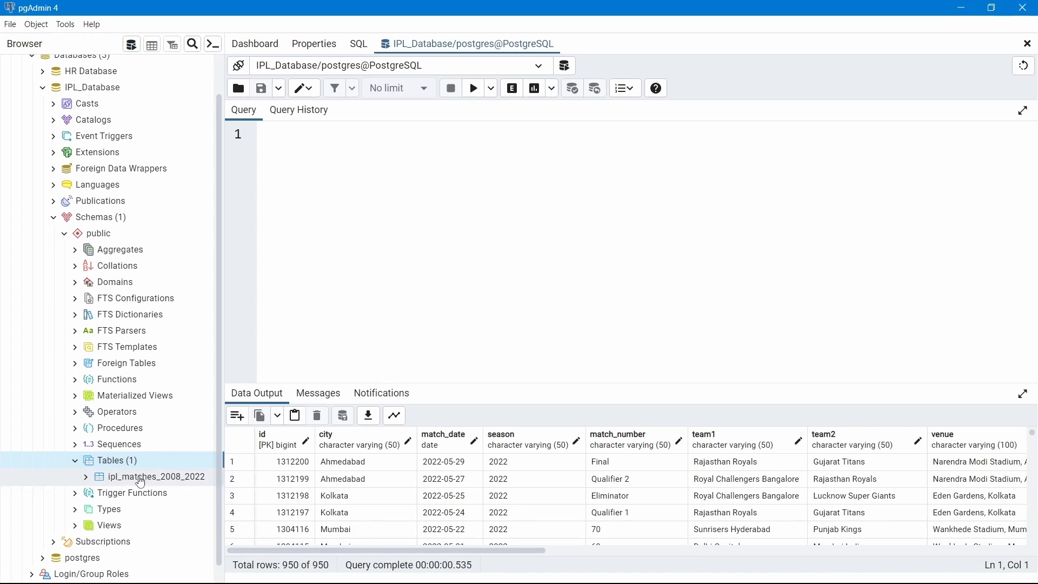
pyautogui.click(382, 172)
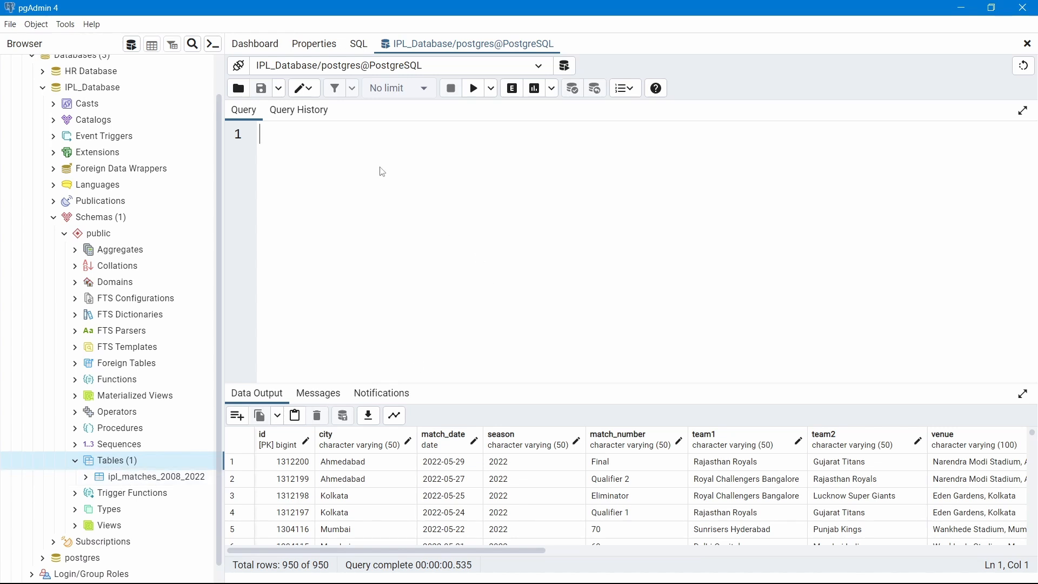
pyautogui.hotkey('alt', 'Tab')
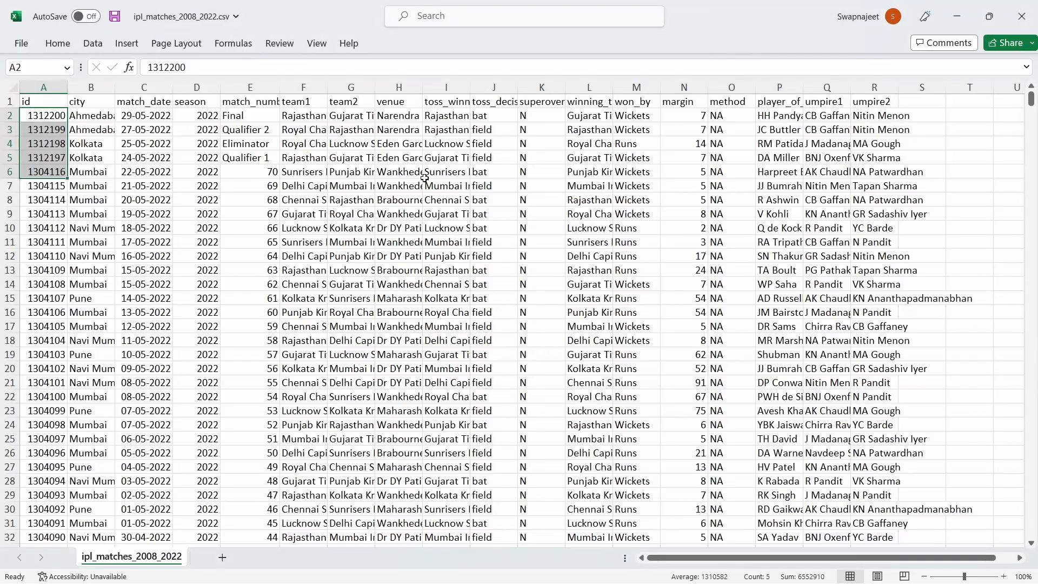
# Glance at the ipl_ball_by_ball_2008_2022 CSV in Excel, then return to the matches workbook
pyautogui.moveTo(599, 580)
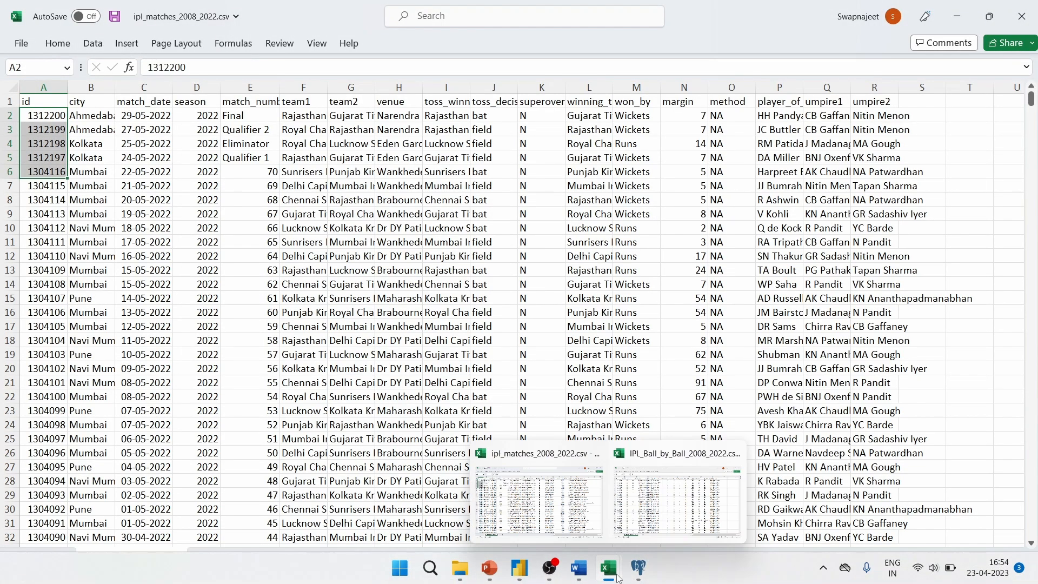
pyautogui.click(651, 511)
pyautogui.click(329, 269)
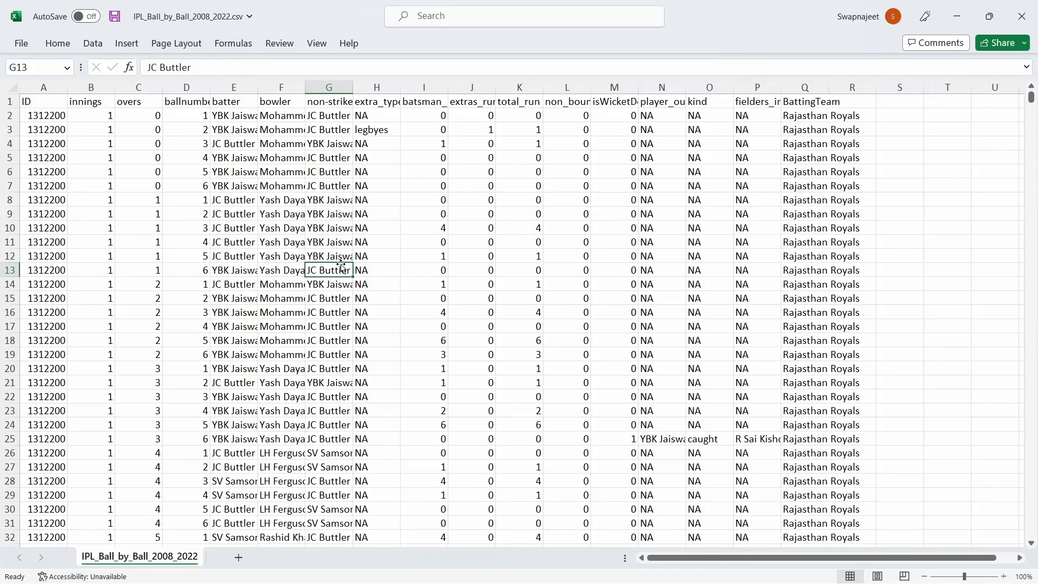
pyautogui.hotkey('alt', 'Tab')
# Copy the ipl_ball_by_ball_2008_2022 CREATE TABLE query from Word and return to pgAdmin's editor
pyautogui.moveTo(725, 582)
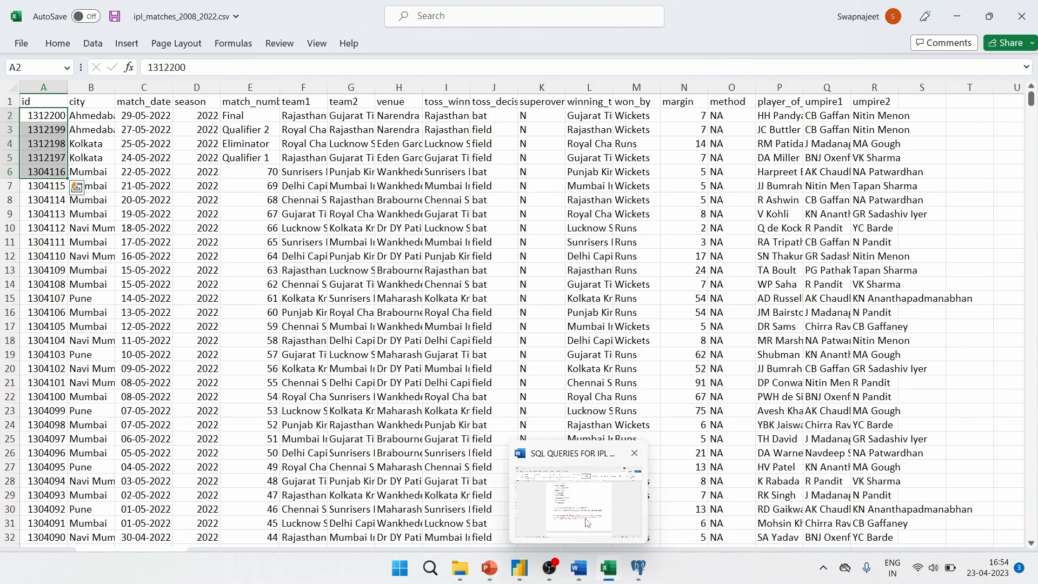
pyautogui.click(578, 568)
pyautogui.scroll(-6, 399, 415)
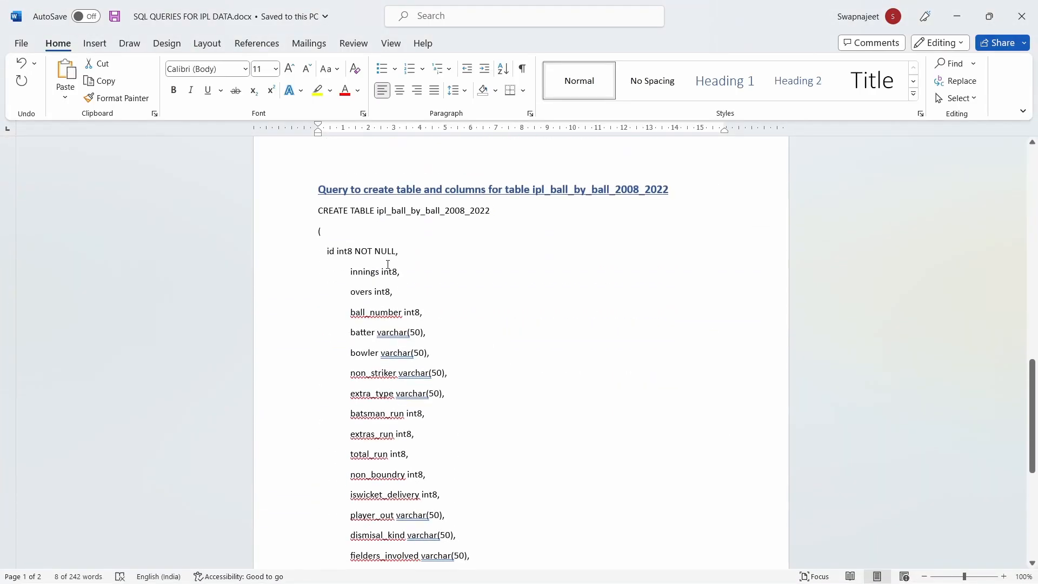
pyautogui.moveTo(313, 210); pyautogui.dragTo(343, 343)
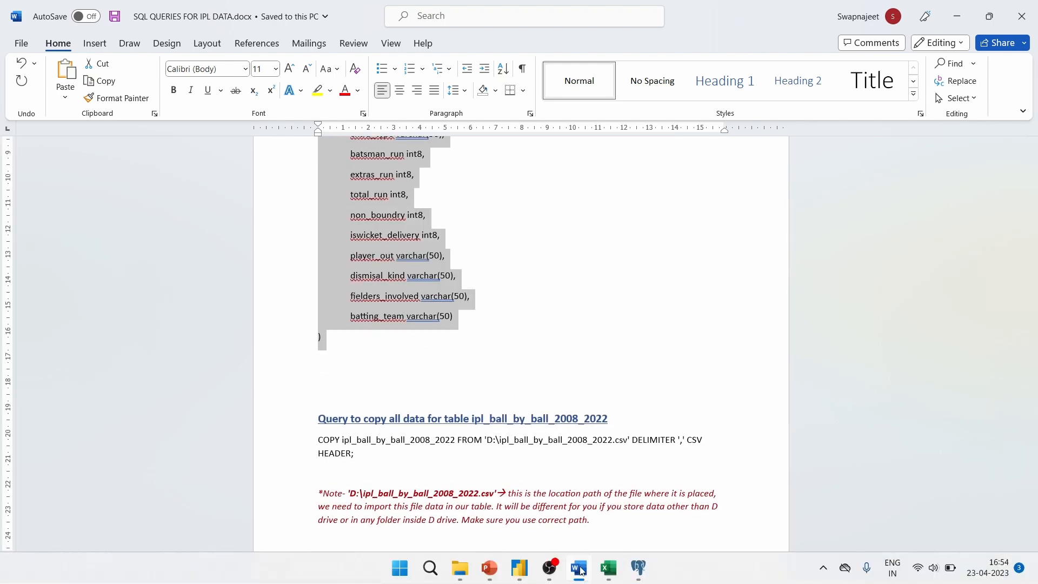
pyautogui.click(638, 568)
pyautogui.click(313, 156)
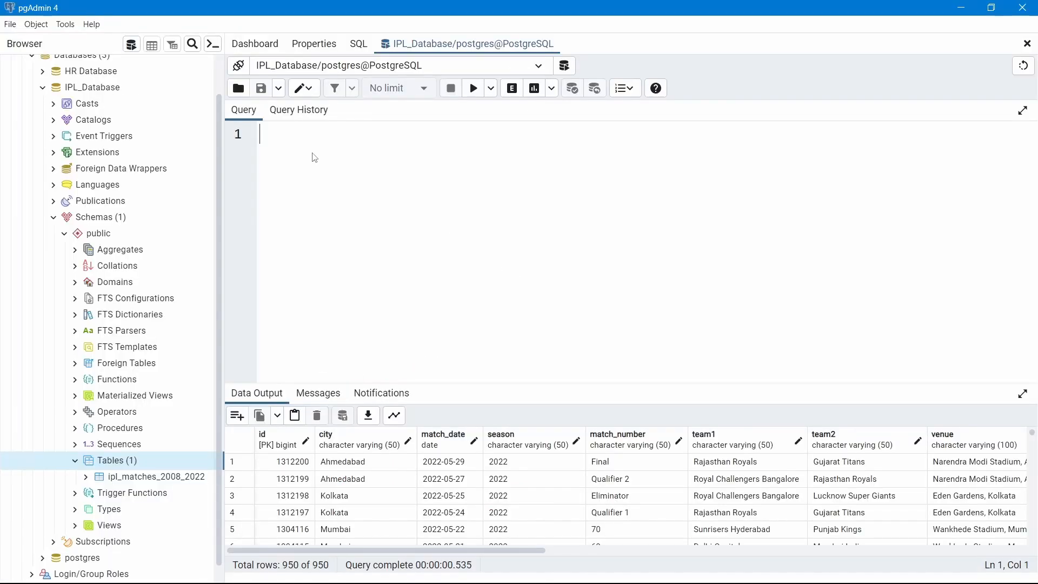
# Paste and run the CREATE TABLE query for ipl_ball_by_ball_2008_2022
pyautogui.hotkey('ctrl', 'v')
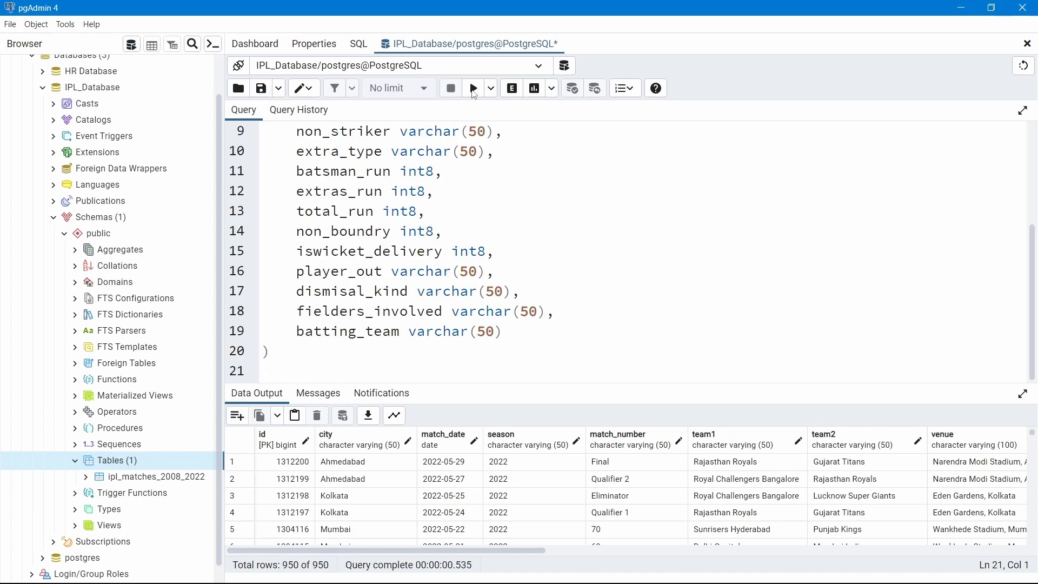
pyautogui.click(475, 95)
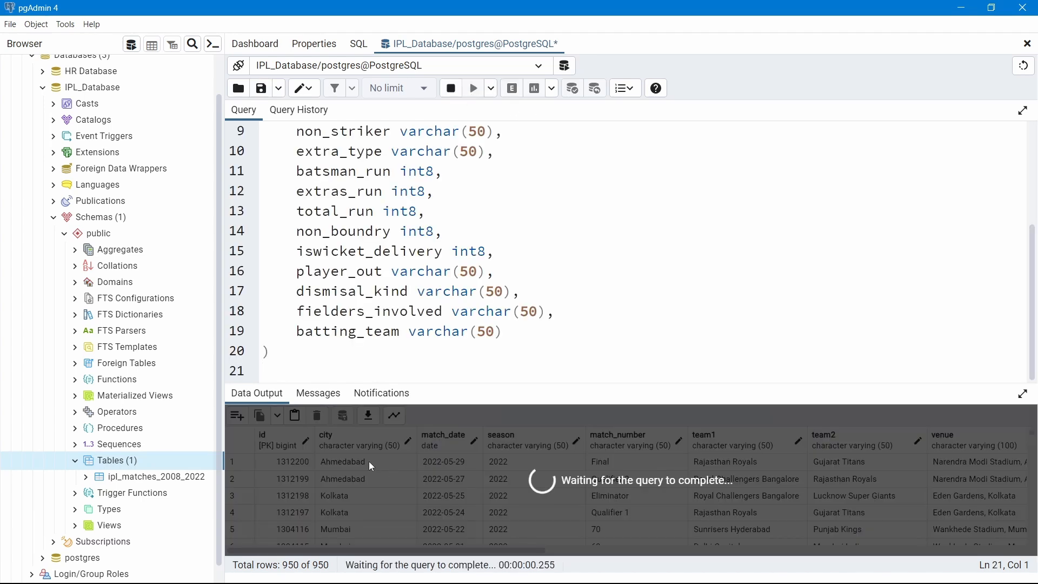
pyautogui.click(304, 356)
pyautogui.scroll(-1, 304, 357)
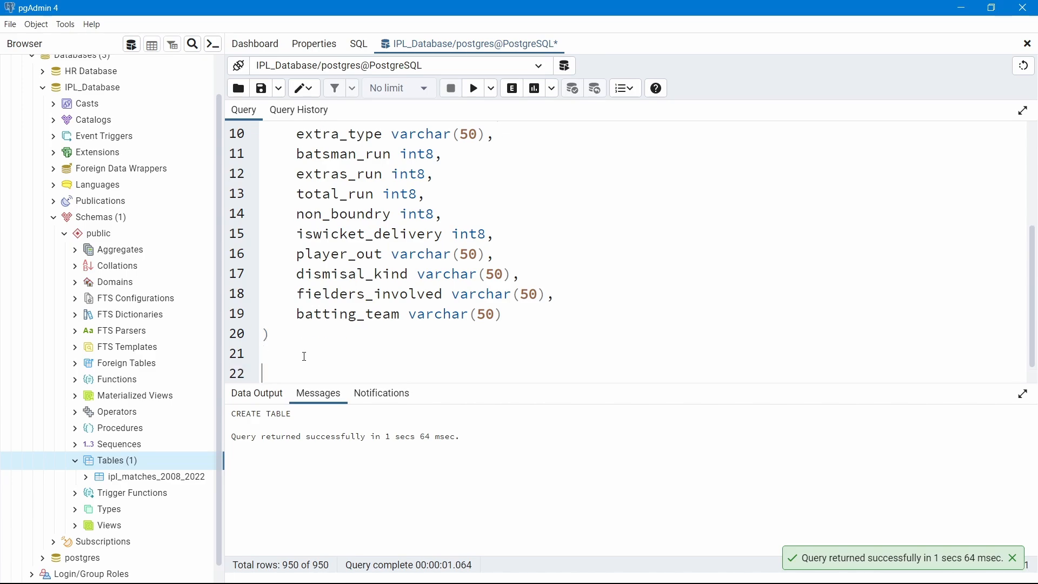
# Copy the ball-by-ball COPY … CSV HEADER query from Word onto line 22 and execute it
pyautogui.hotkey('alt', 'Tab')
pyautogui.moveTo(320, 442); pyautogui.dragTo(362, 450)
pyautogui.hotkey('ctrl', 'c')
pyautogui.hotkey('alt', 'Tab')
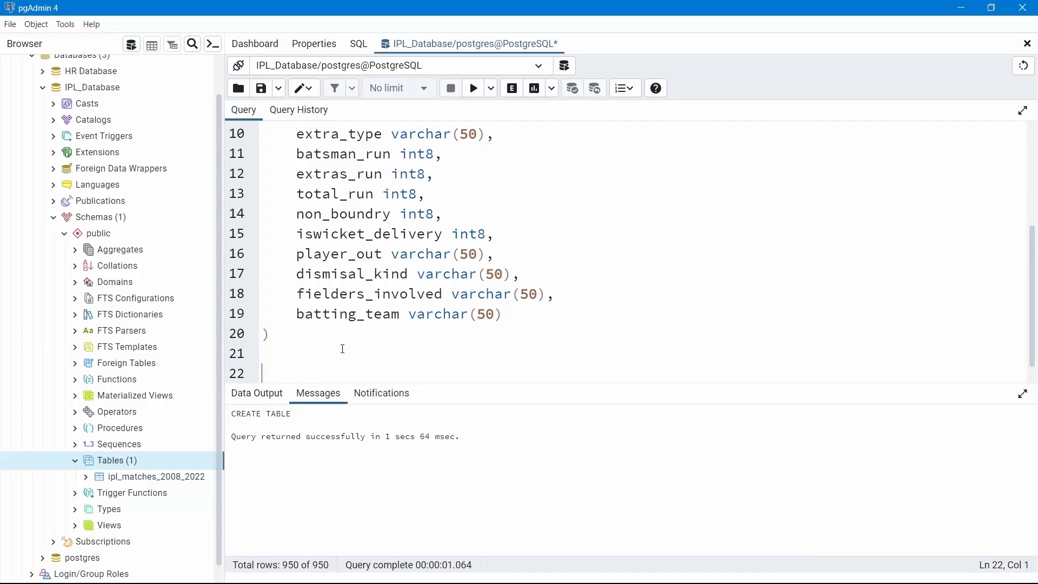
pyautogui.hotkey('ctrl', 'v')
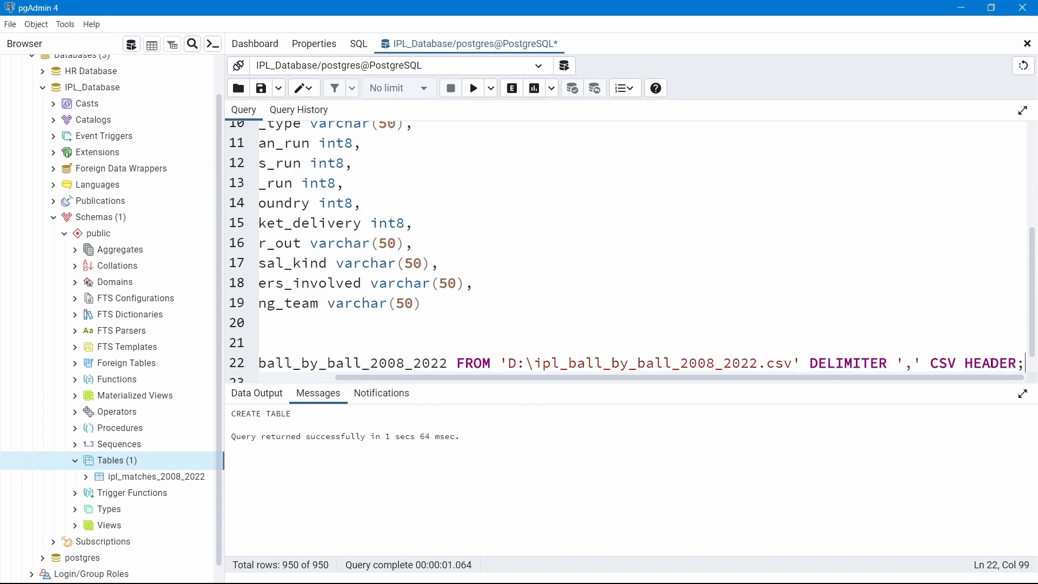
pyautogui.moveTo(1023, 363); pyautogui.dragTo(256, 344)
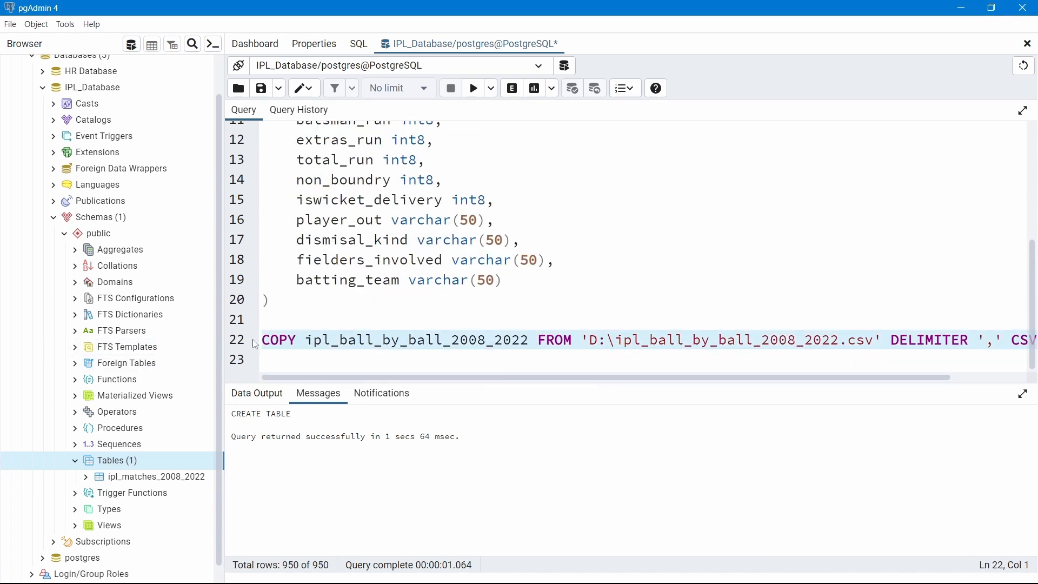
pyautogui.click(473, 96)
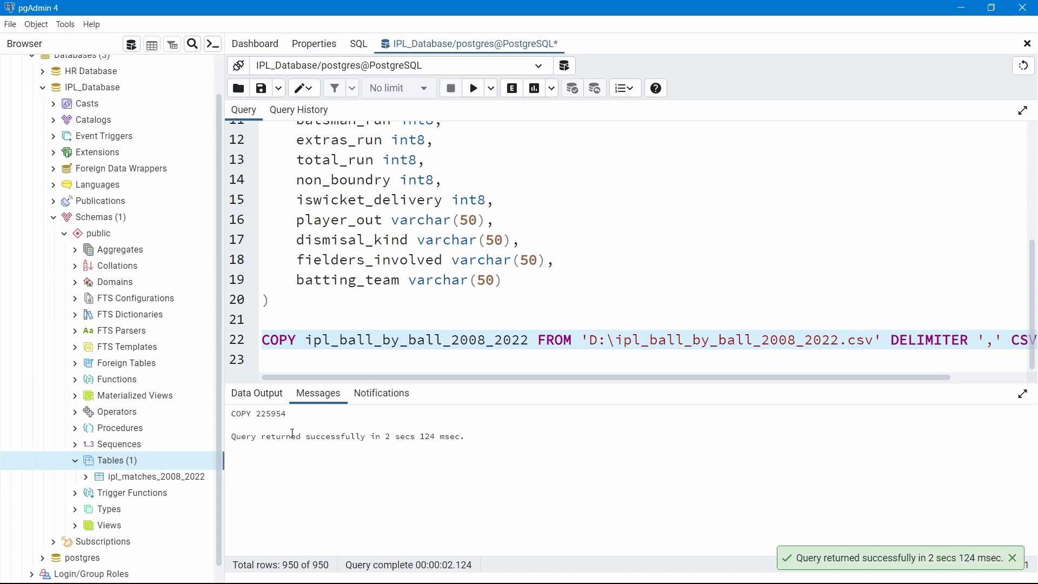
# Check the 225954-row success message and the table name, leaving the caret on line 23
pyautogui.moveTo(261, 438); pyautogui.dragTo(466, 438)
pyautogui.click(507, 409)
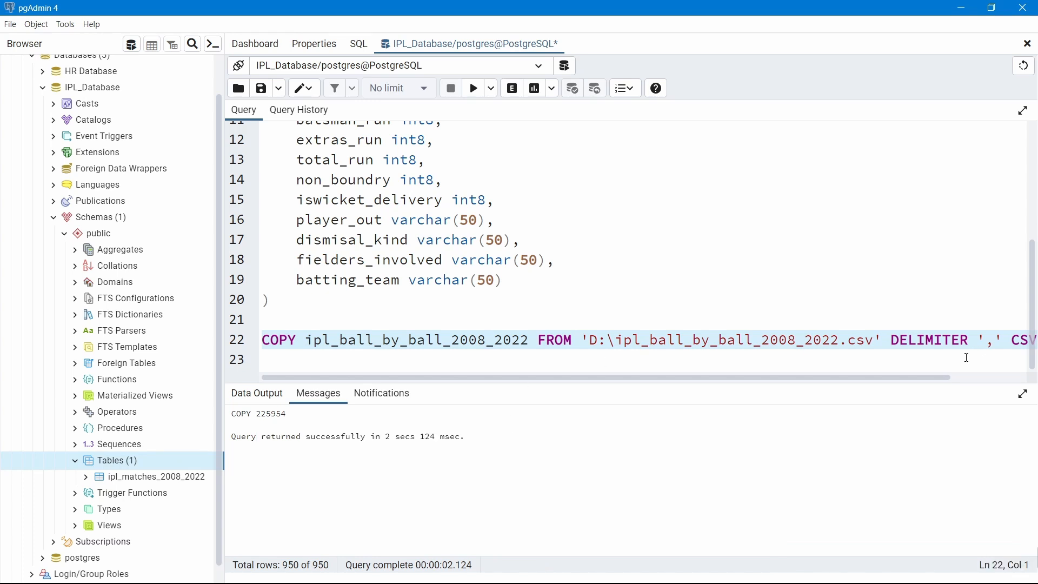
pyautogui.click(689, 341)
pyautogui.scroll(4, 649, 345)
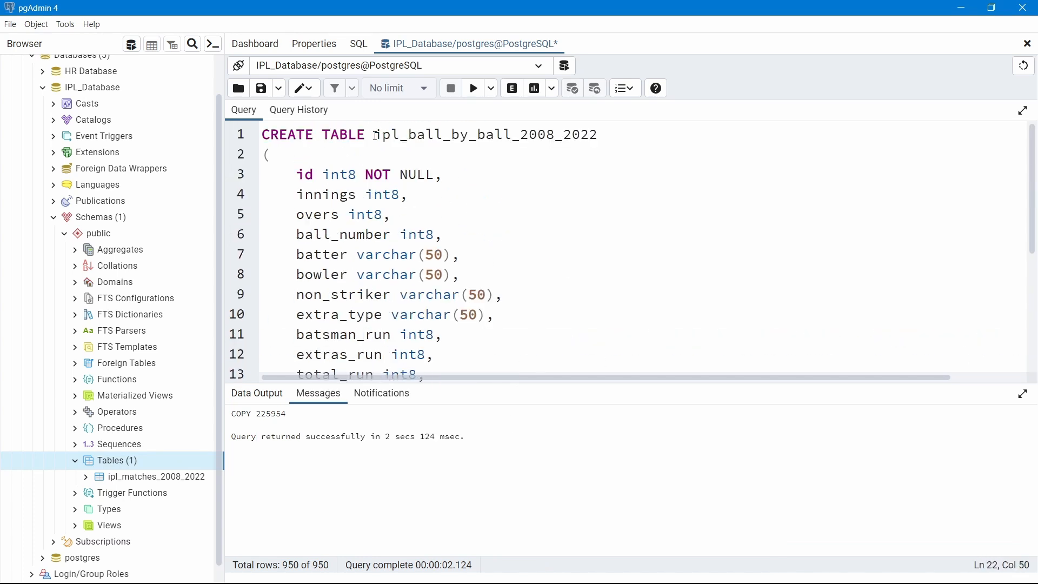
pyautogui.moveTo(376, 136); pyautogui.dragTo(605, 135)
pyautogui.scroll(-4, 616, 173)
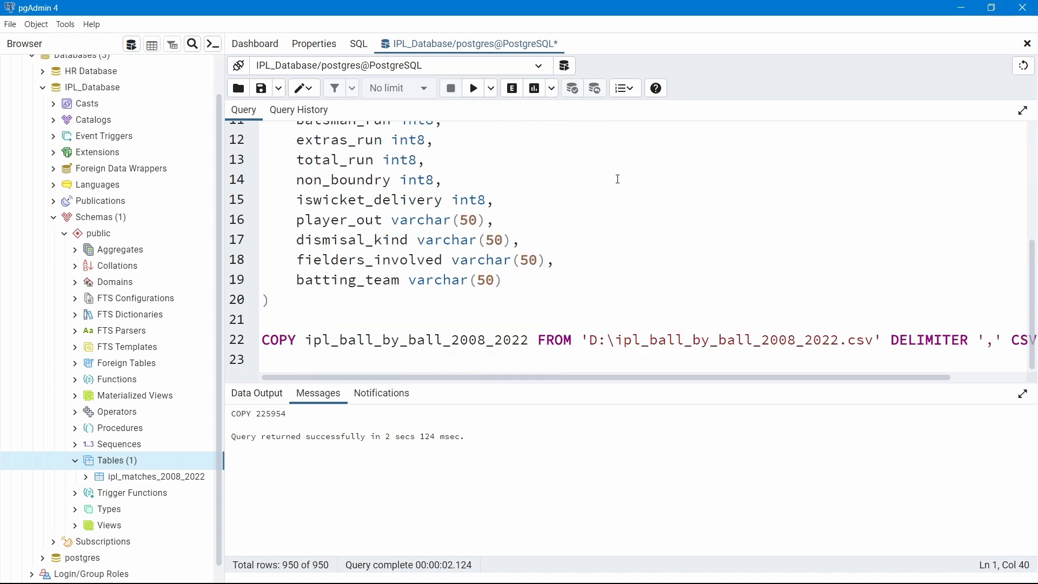
pyautogui.click(353, 362)
# Run select * from ipl_ball_by_ball_2008_2022 in pgAdmin, confirming 225954 rows, then return to Word
pyautogui.press('Return')
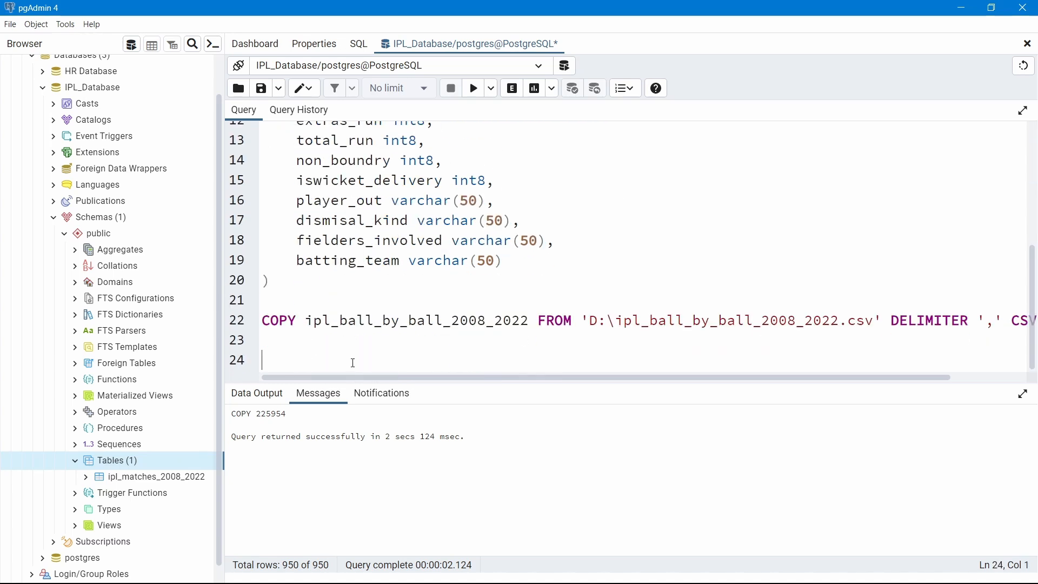
pyautogui.write('select * from ipl_ball_by_ball_2008_2022')
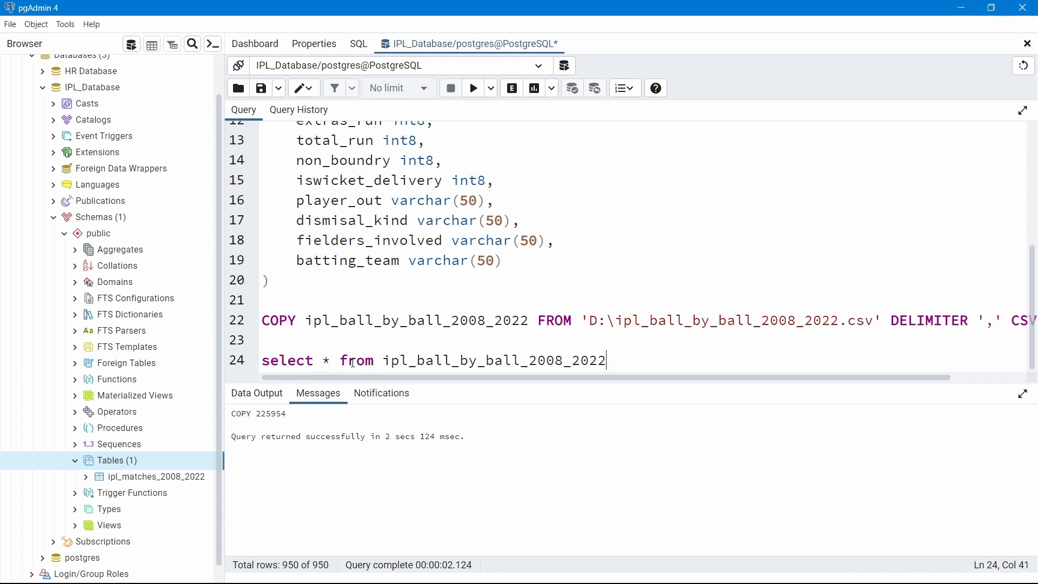
pyautogui.hotkey('shift', 'Home')
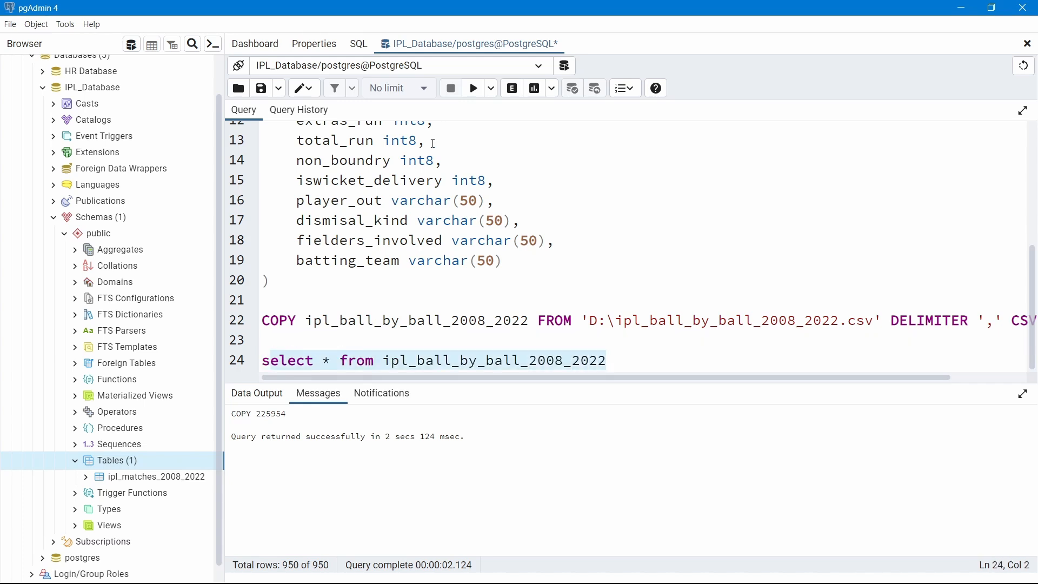
pyautogui.moveTo(263, 361)
pyautogui.mouseDown()
pyautogui.moveTo(618, 356)
pyautogui.moveTo(262, 361)
pyautogui.mouseUp()
pyautogui.click(472, 94)
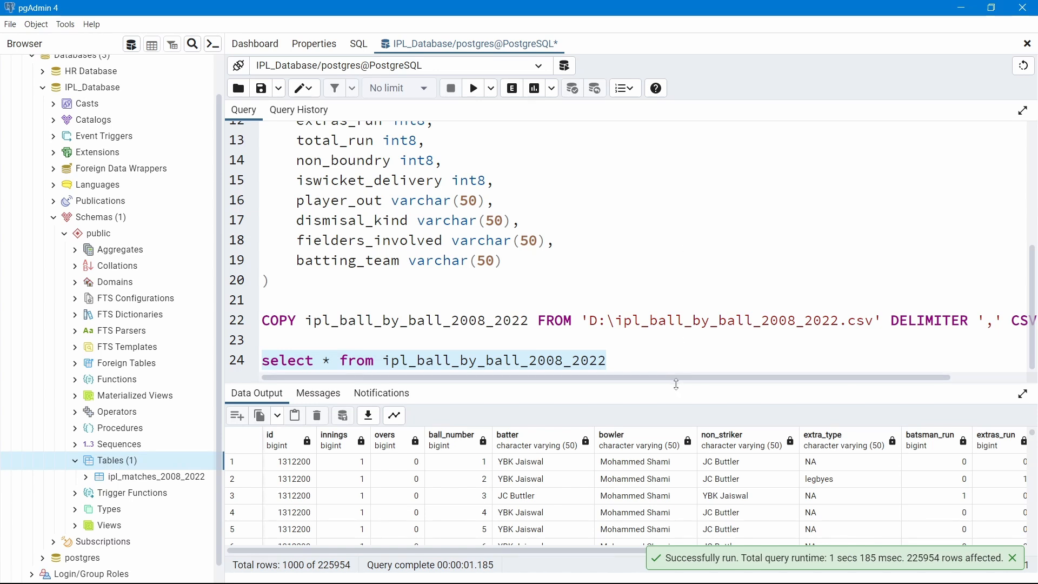
pyautogui.moveTo(677, 384); pyautogui.dragTo(677, 355)
pyautogui.moveTo(675, 247); pyautogui.dragTo(676, 222)
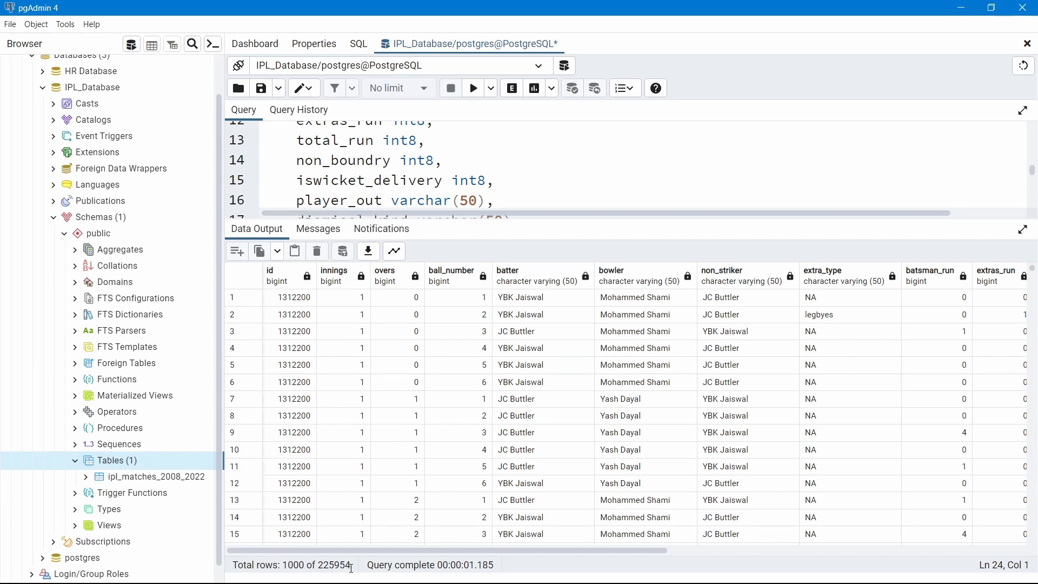
pyautogui.hotkey('alt', 'Tab')
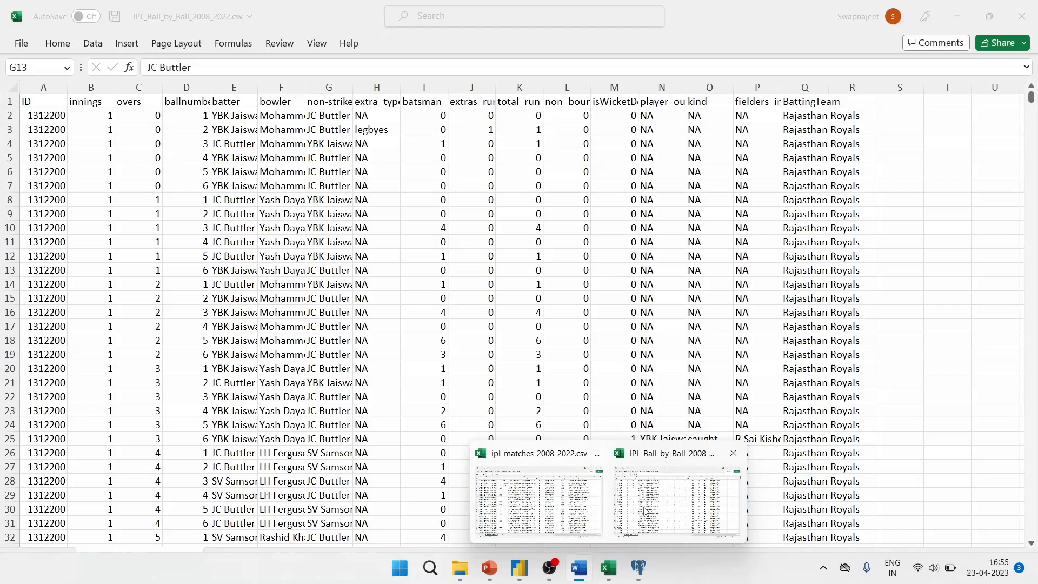
# In Excel, confirm column A of IPL_Ball_by_Ball_2008_2022.csv counts 225955 cells, then go back to Word
pyautogui.click(679, 495)
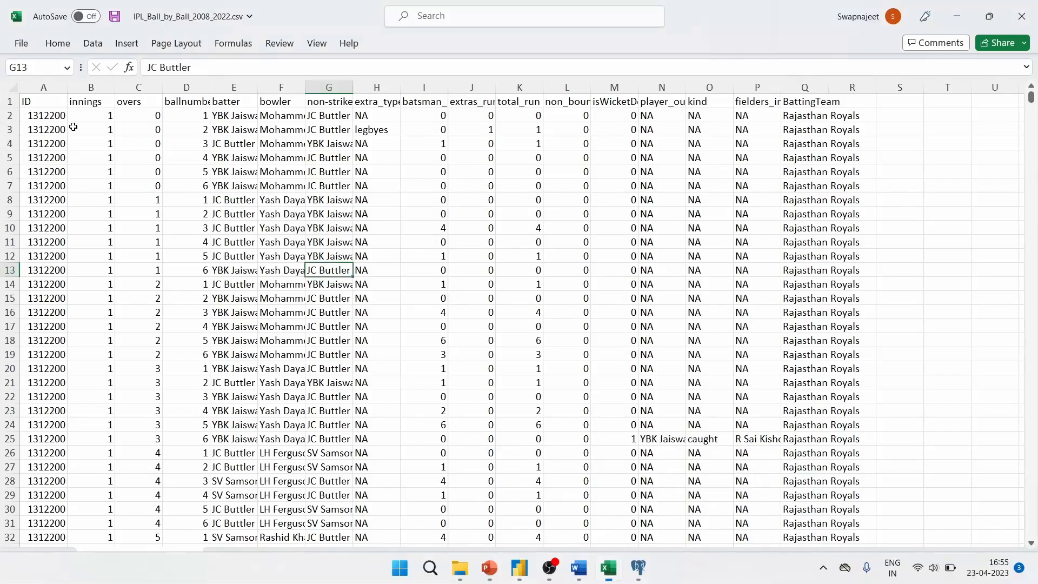
pyautogui.click(42, 87)
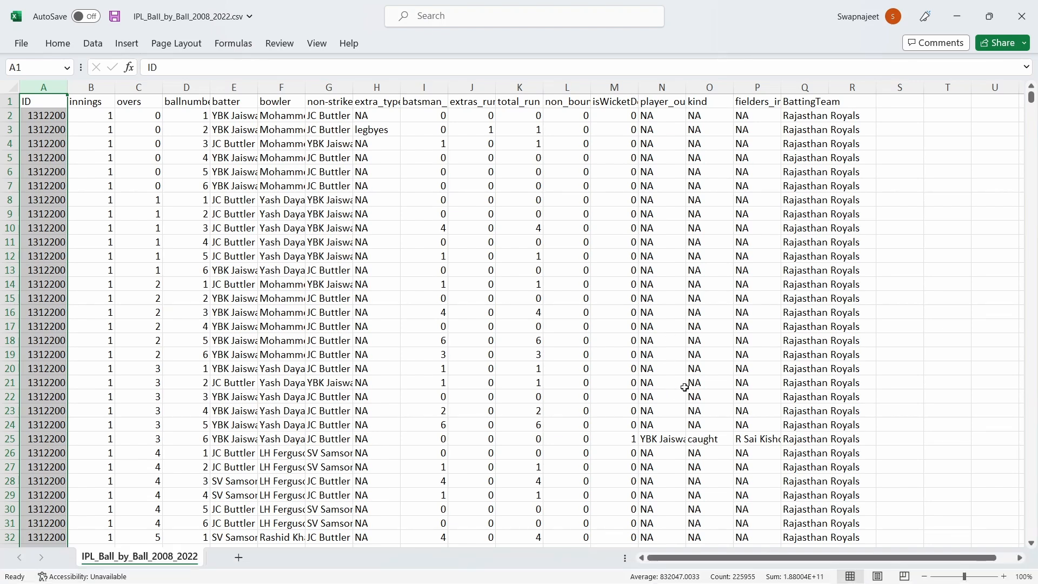
pyautogui.hotkey('alt', 'Tab')
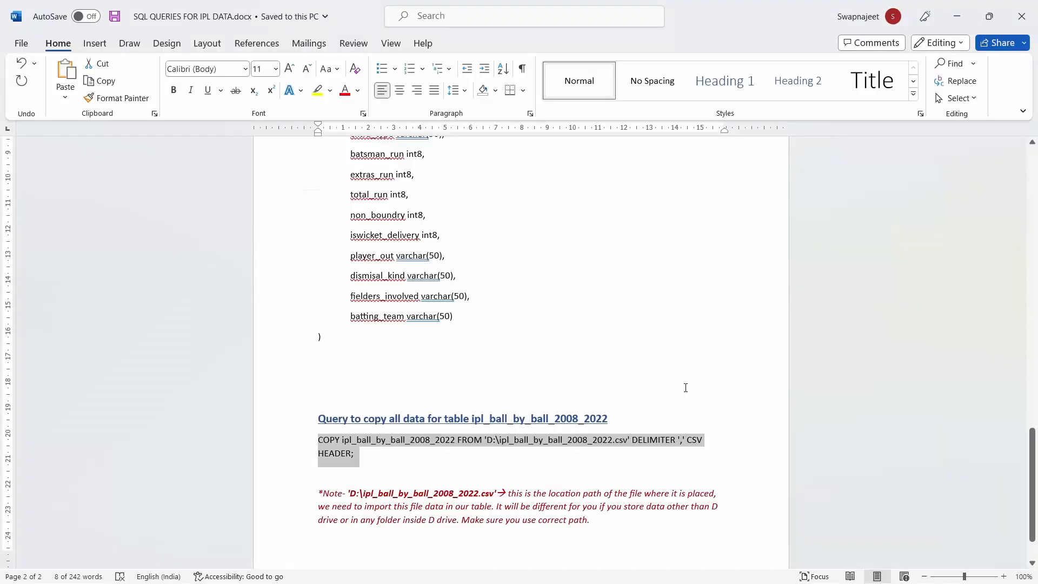
pyautogui.click(623, 330)
# Bring pgAdmin back to the front from the taskbar
pyautogui.click(638, 578)
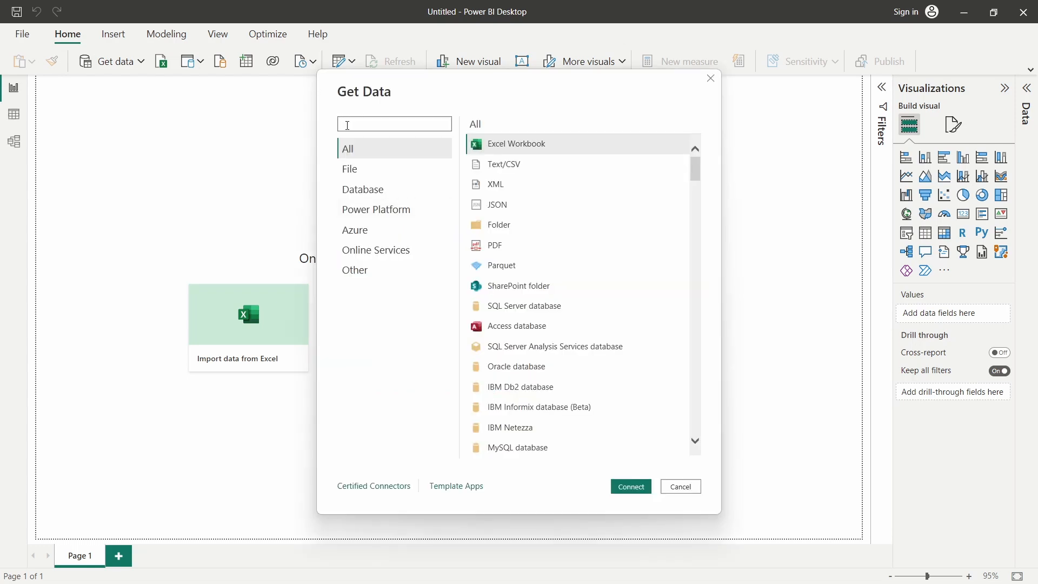
# Search the connectors for 'pos' and open the PostgreSQL database connection dialog
pyautogui.scroll(-15, 589, 295)
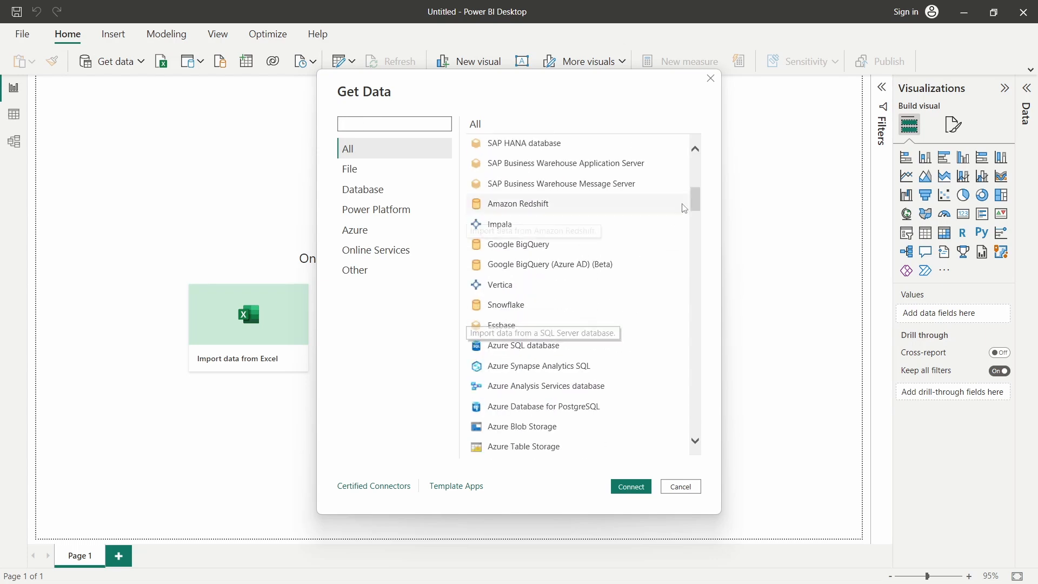
pyautogui.moveTo(696, 252); pyautogui.dragTo(704, 172)
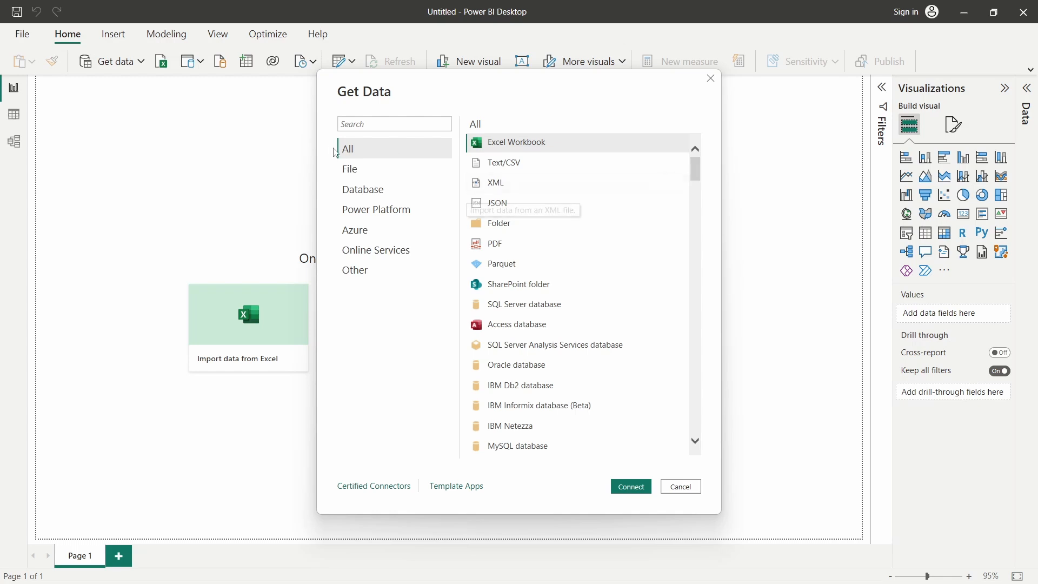
pyautogui.click(351, 122)
pyautogui.write('post')
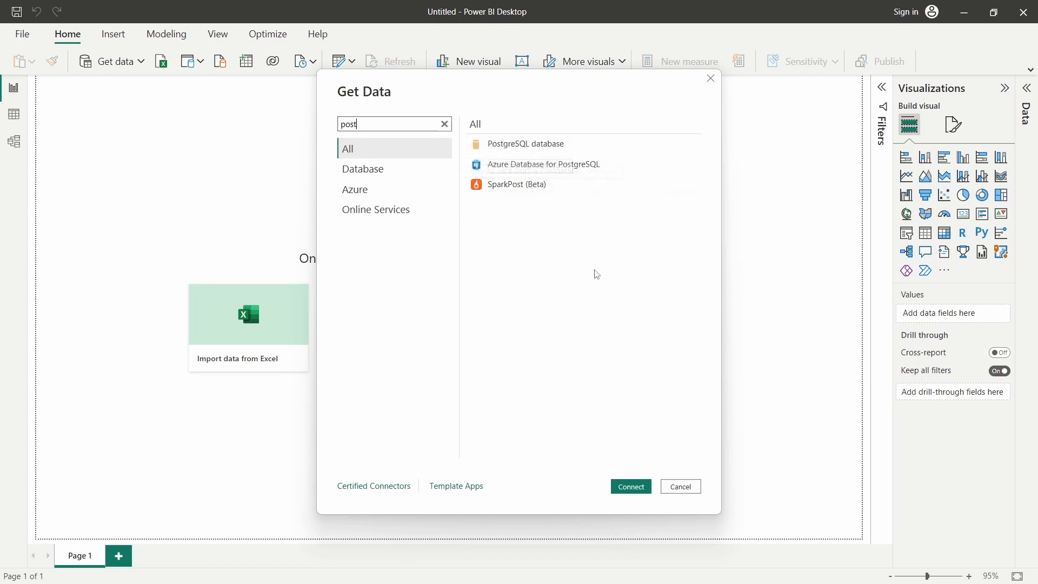
pyautogui.click(523, 145)
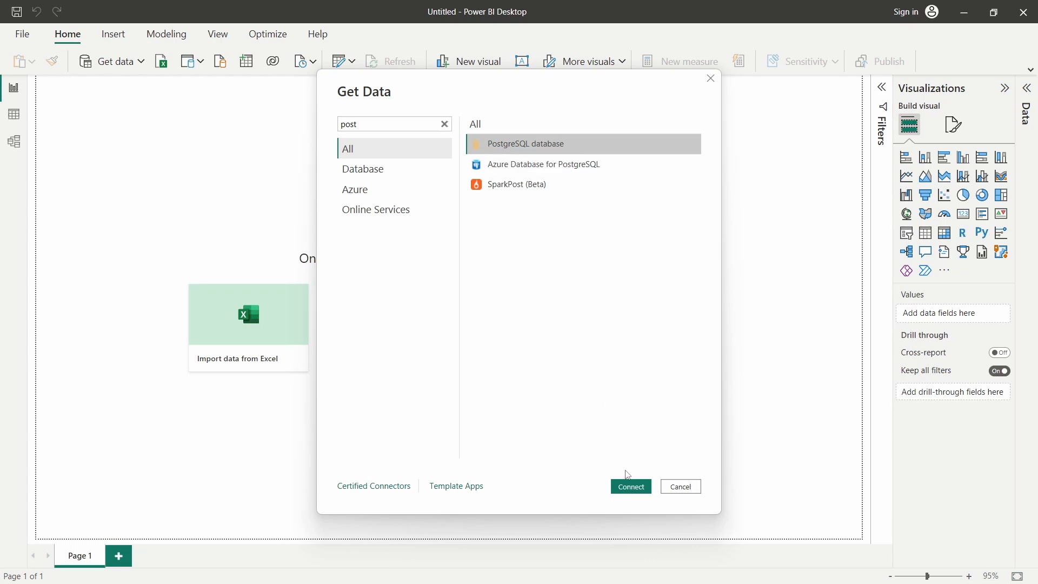
pyautogui.click(631, 488)
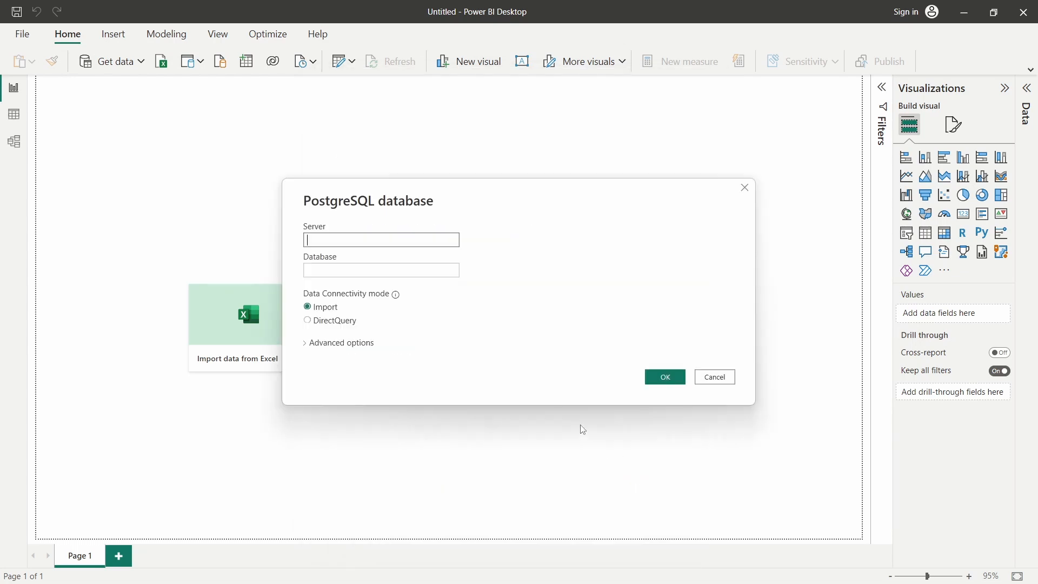
pyautogui.click(577, 268)
pyautogui.click(359, 271)
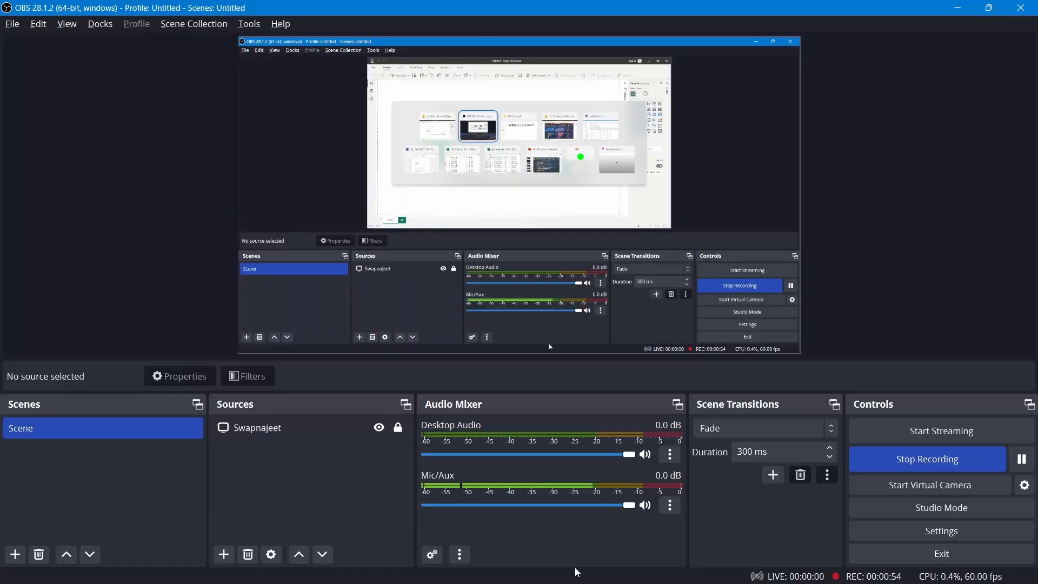
# Bring pgAdmin forward to review the ball-by-ball query results
pyautogui.moveTo(572, 570)
pyautogui.click(638, 567)
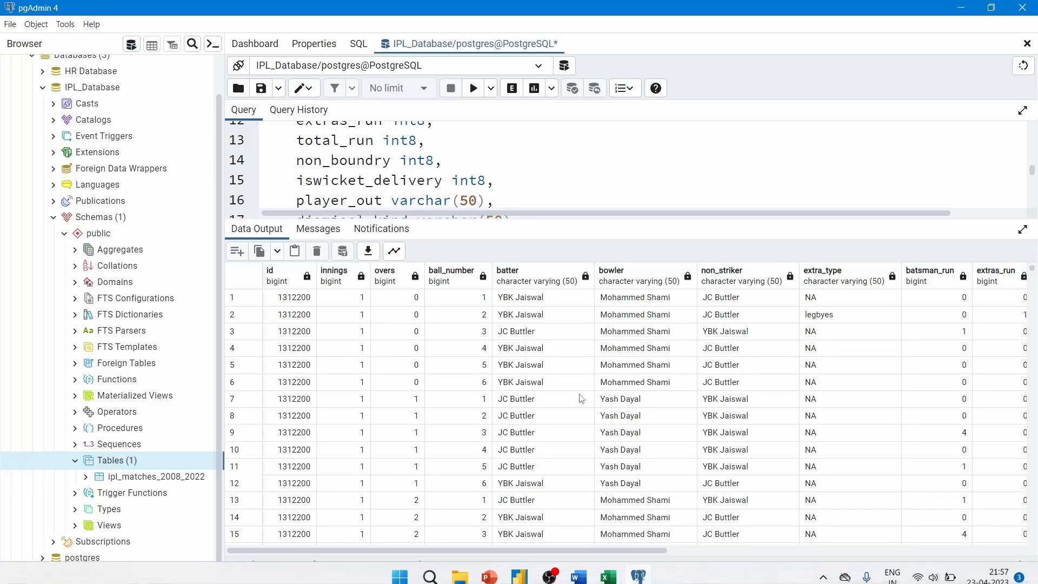
pyautogui.scroll(2, 86, 157)
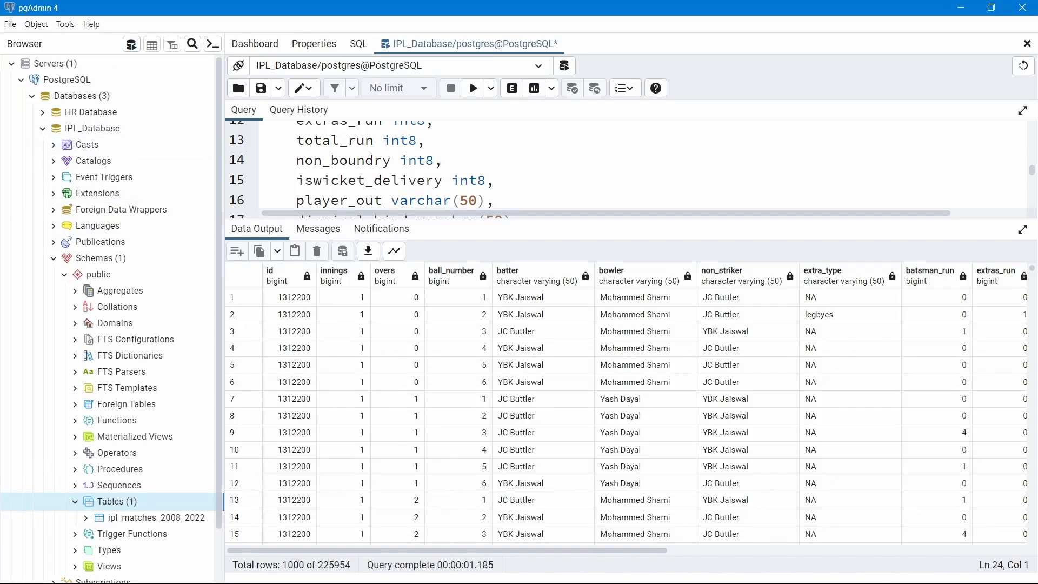
pyautogui.moveTo(625, 564)
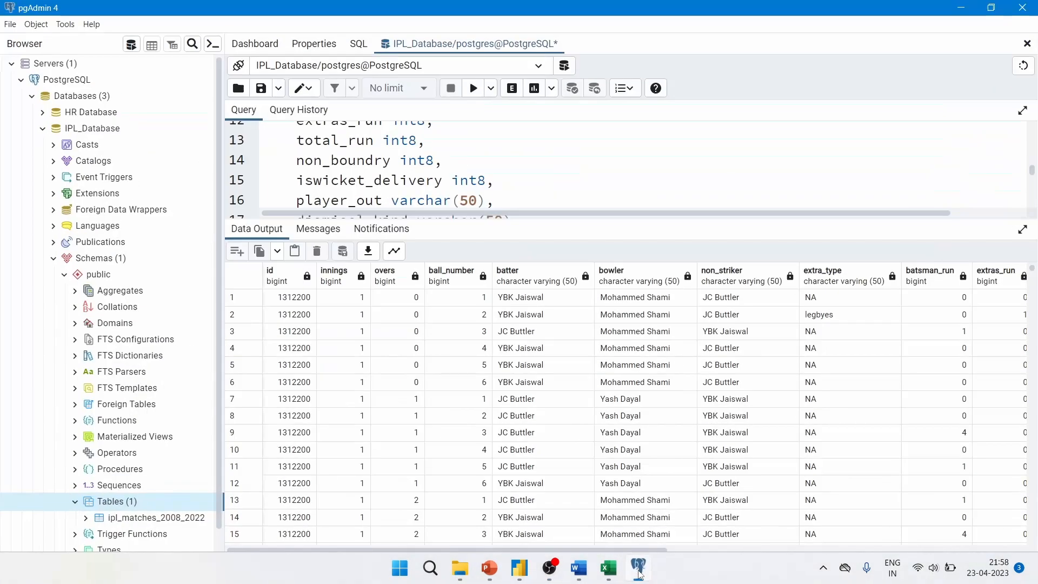
# Connect the PostgreSQL dialog to server localhost and database IPL_Database
pyautogui.moveTo(519, 568)
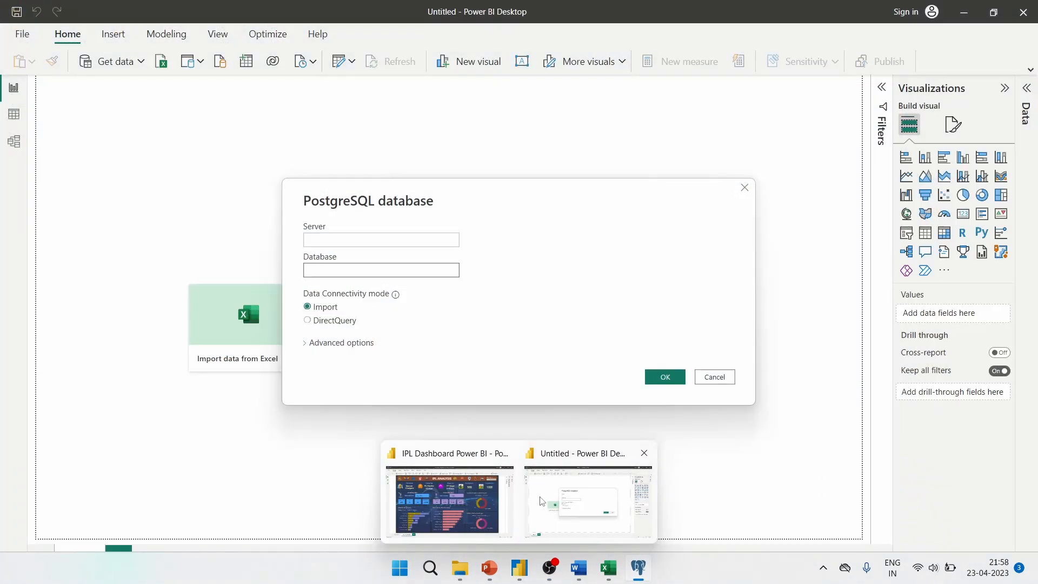
pyautogui.click(541, 500)
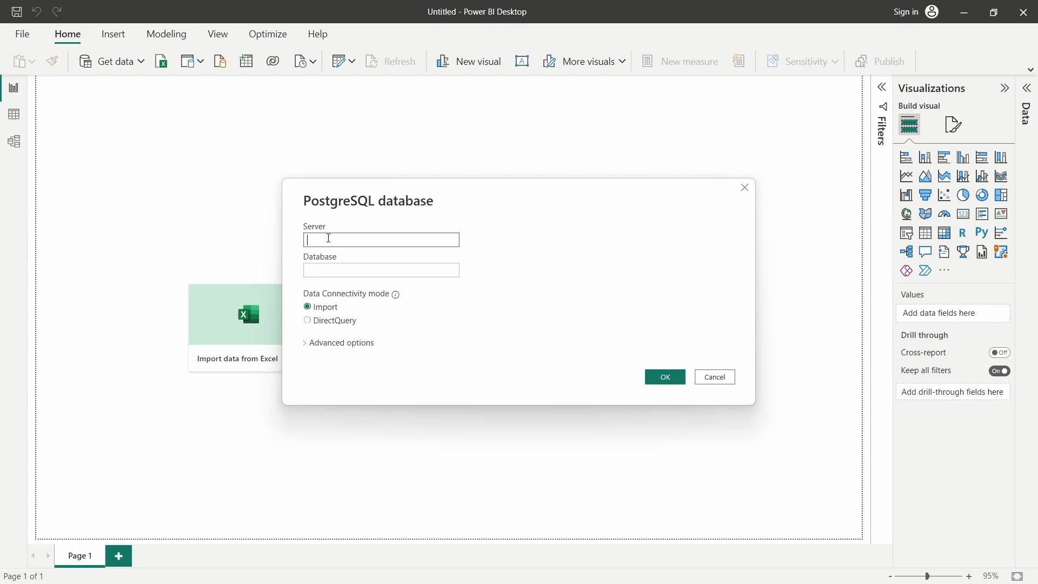
pyautogui.write('localhost')
pyautogui.click(355, 268)
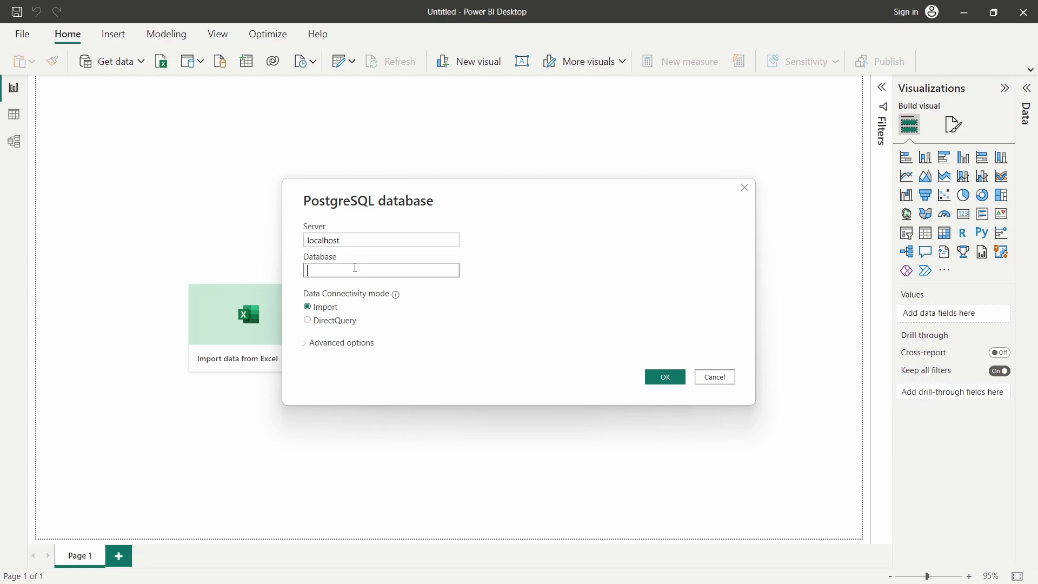
pyautogui.write('IPL')
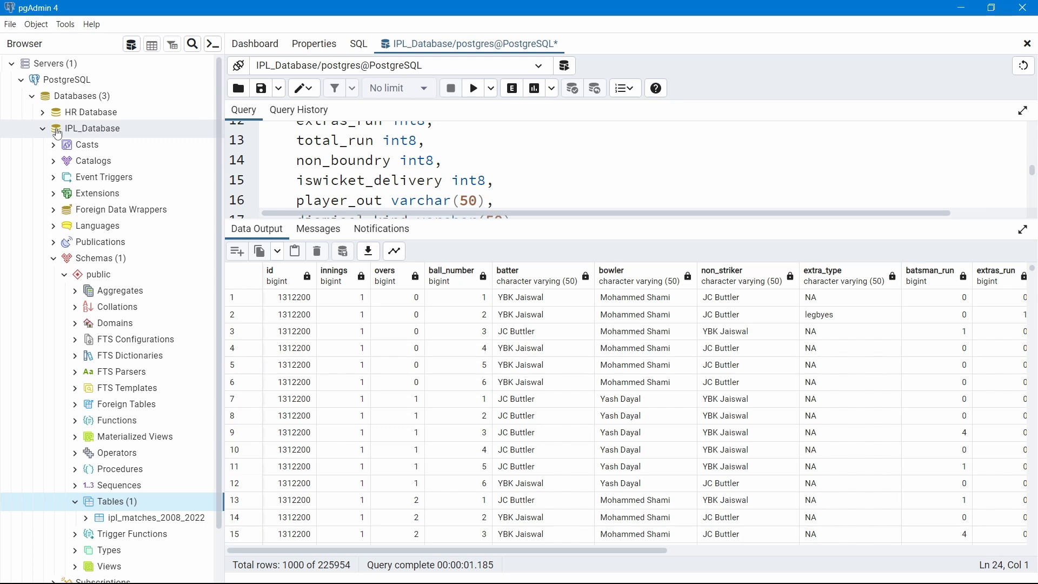
pyautogui.click(90, 134)
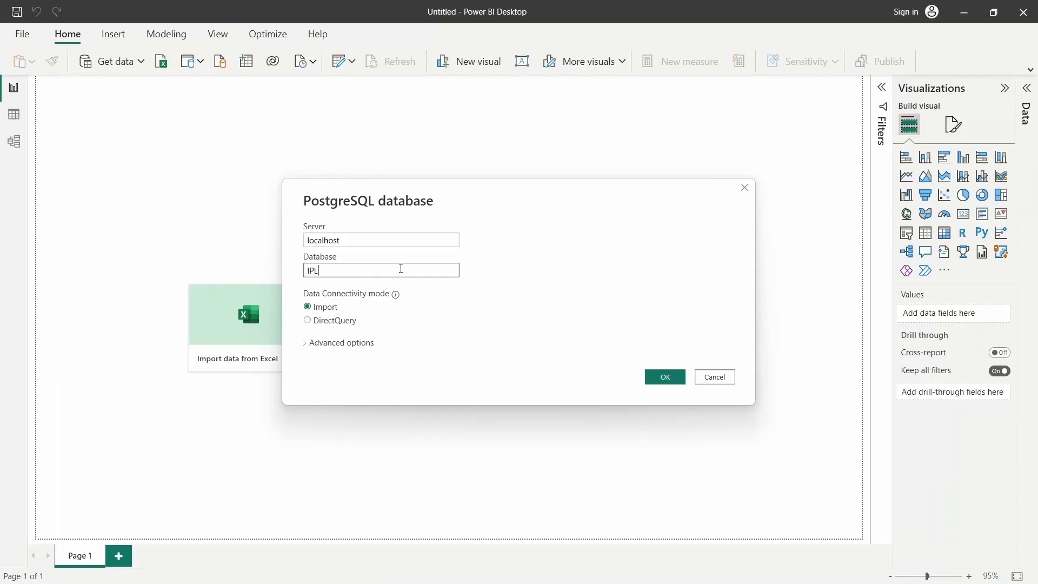
pyautogui.write('_Database')
pyautogui.click(673, 371)
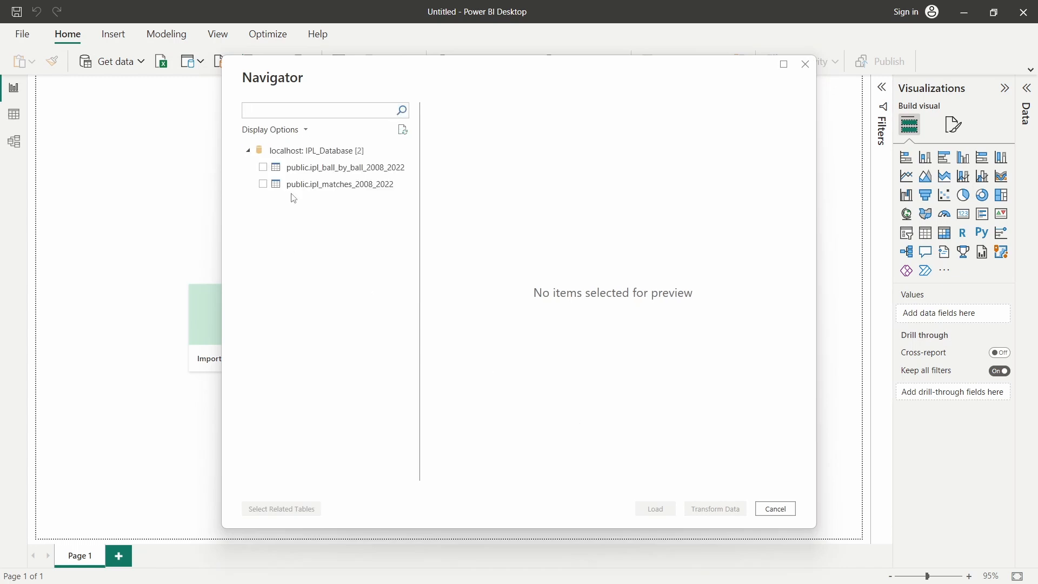
# Tick ipl_ball_by_ball_2008_2022 and ipl_matches_2008_2022 in Navigator and load them
pyautogui.click(263, 167)
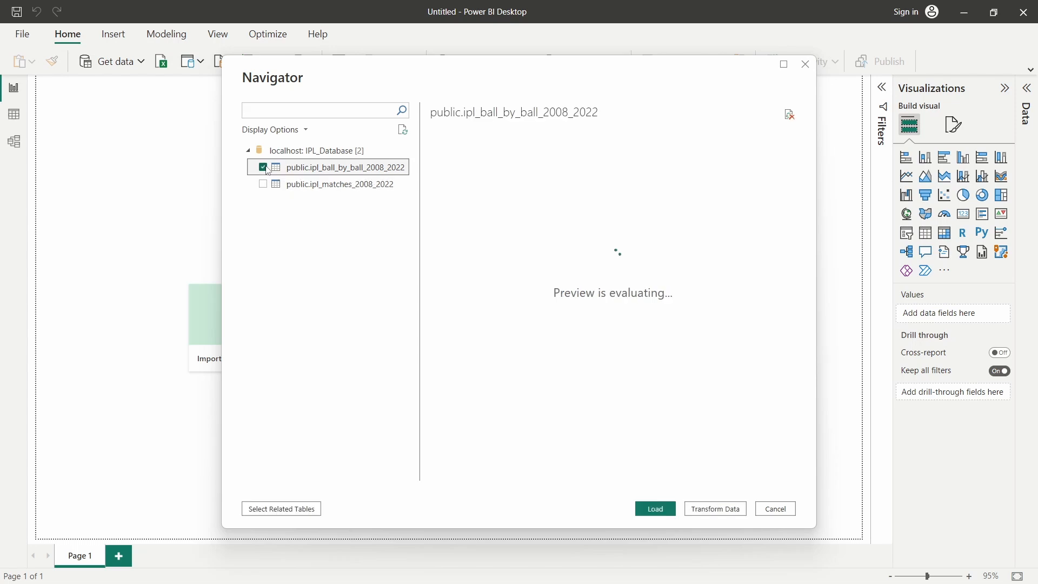
pyautogui.click(264, 185)
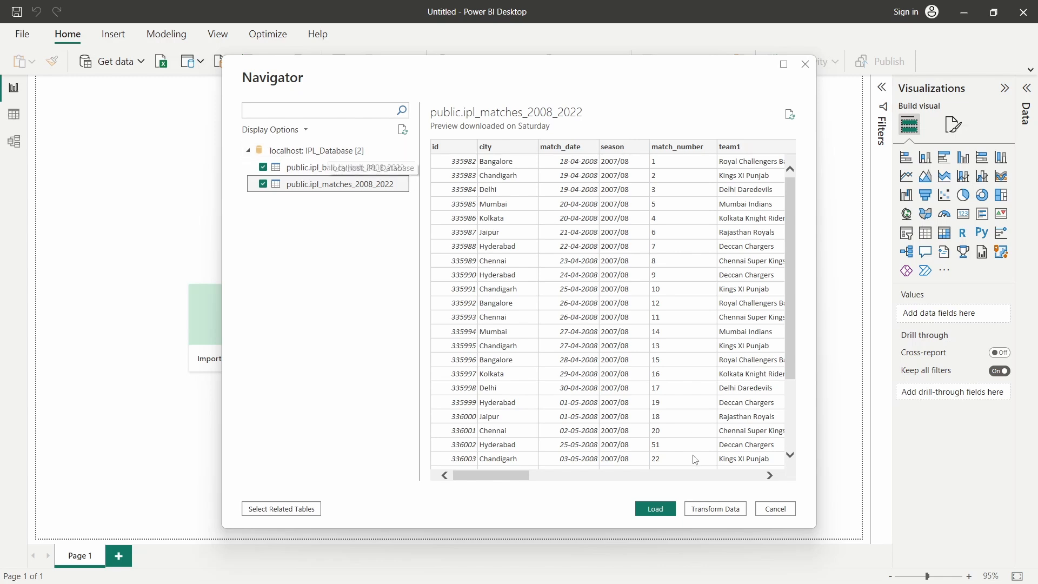
pyautogui.click(670, 510)
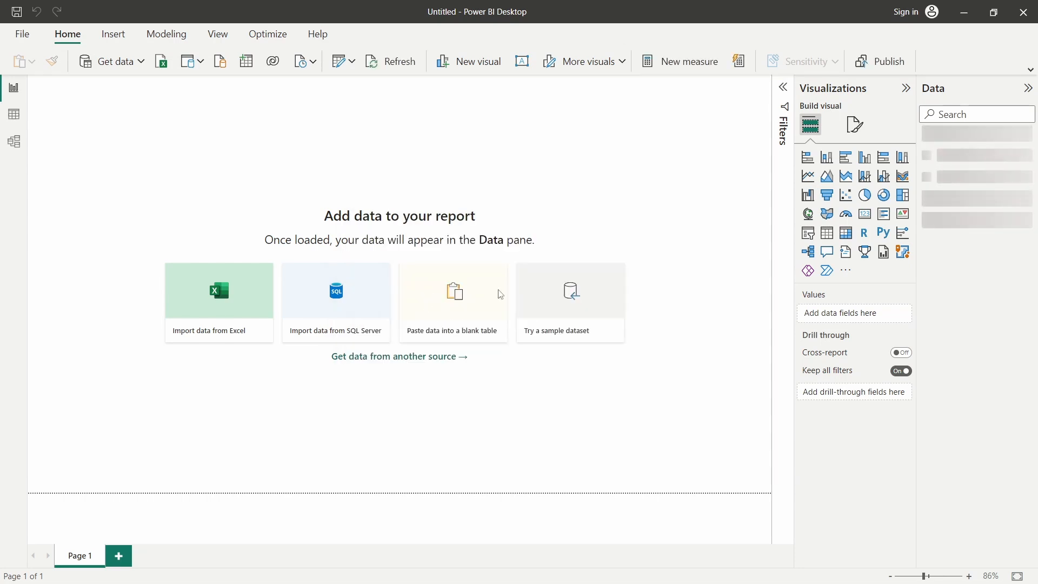
# Review the loaded tables in Data view, then arrange matches left of ball-by-ball in Model view
pyautogui.click(23, 123)
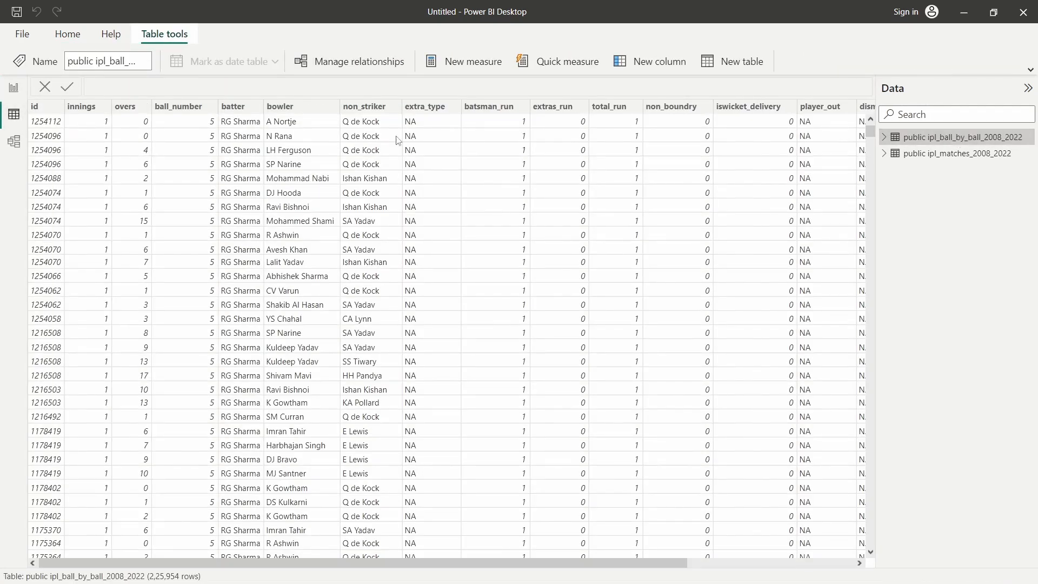
pyautogui.click(956, 156)
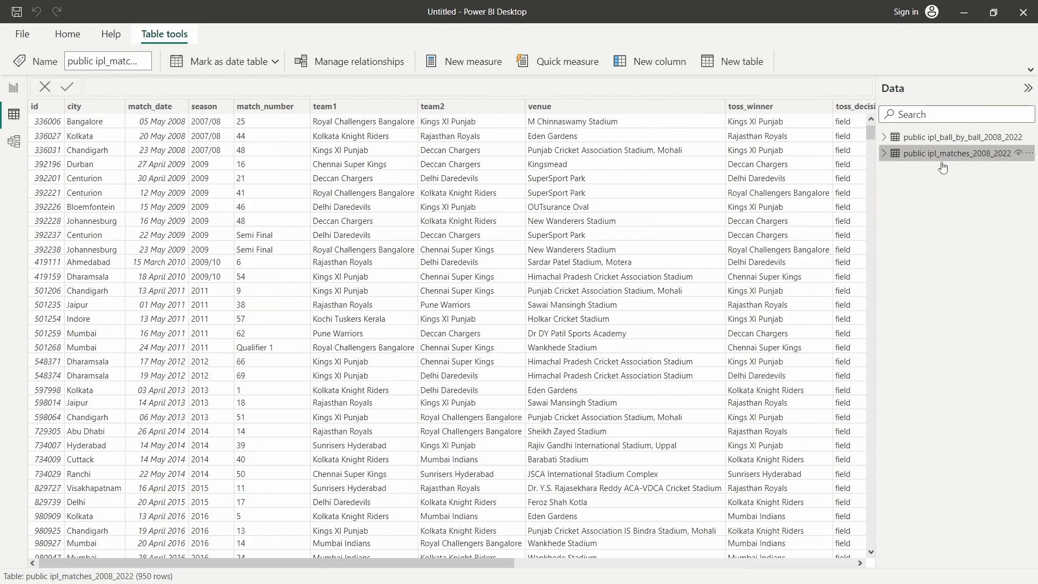
pyautogui.click(13, 147)
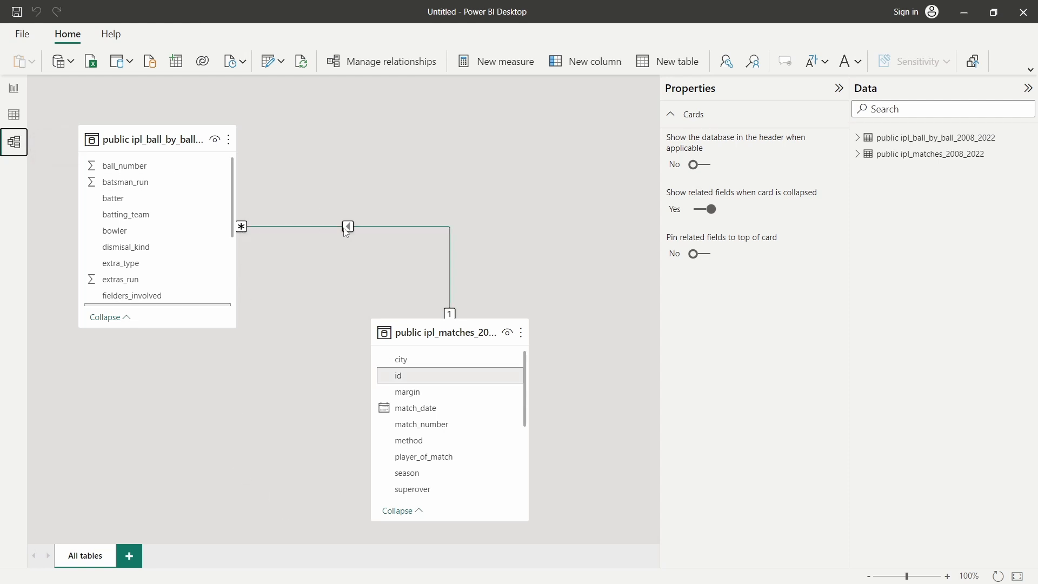
pyautogui.scroll(-3, 199, 251)
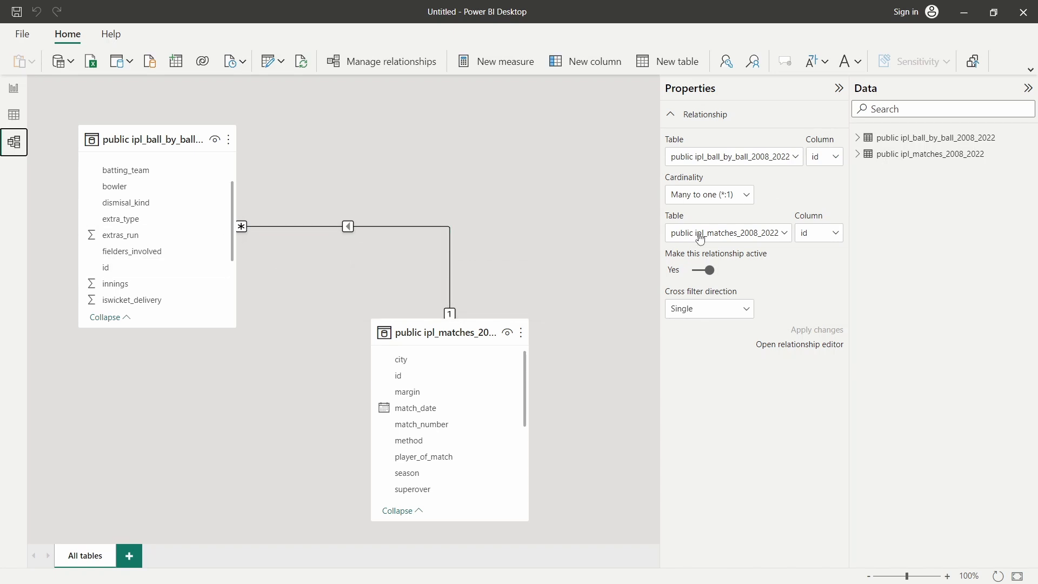
pyautogui.moveTo(174, 139); pyautogui.dragTo(553, 139)
pyautogui.moveTo(406, 329); pyautogui.dragTo(118, 172)
pyautogui.moveTo(524, 136); pyautogui.dragTo(530, 195)
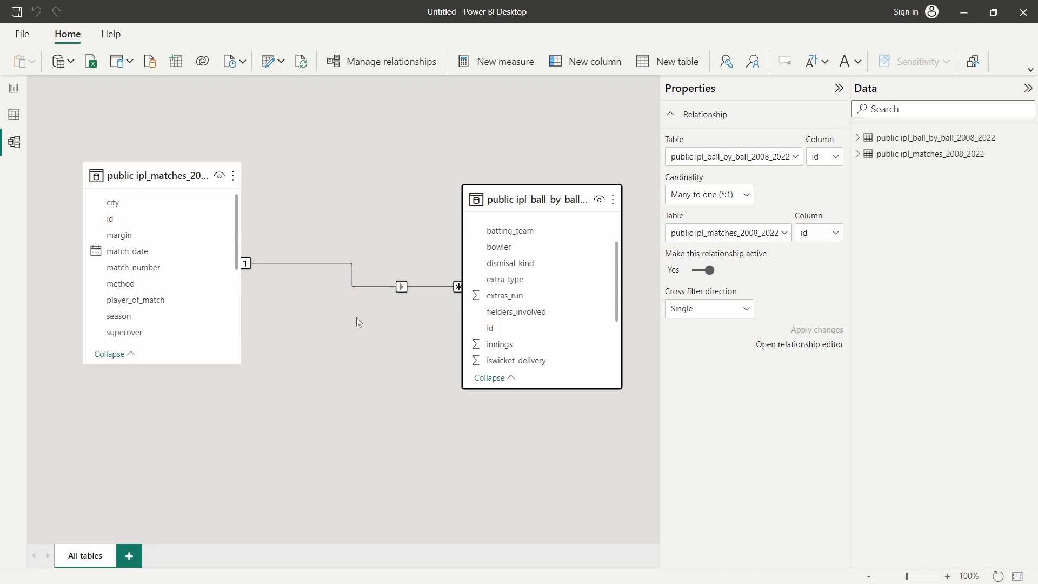
# Delete the existing id relationship between the matches and ball-by-ball tables
pyautogui.rightClick(359, 286)
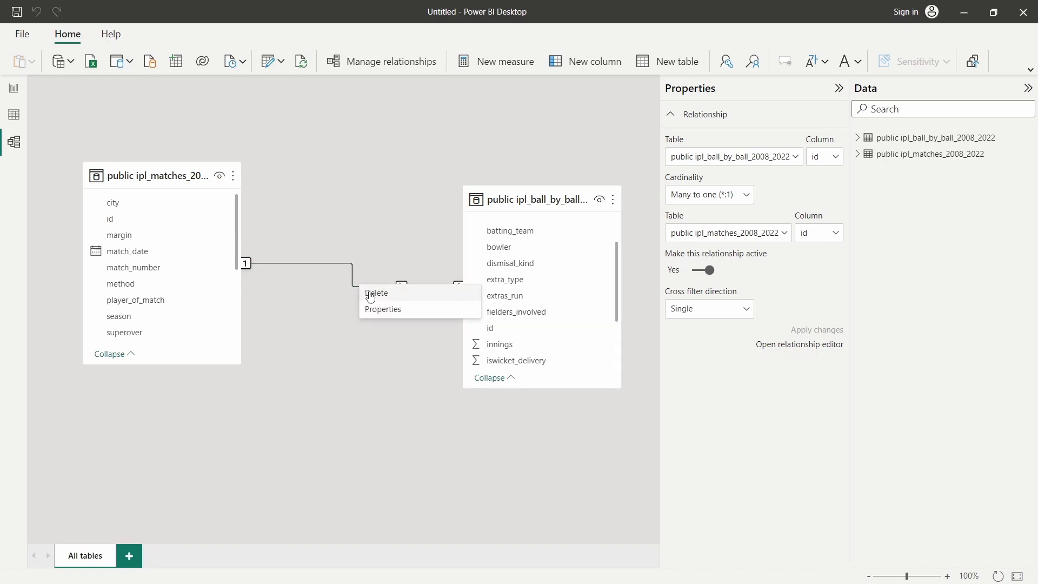
pyautogui.click(373, 293)
pyautogui.click(633, 327)
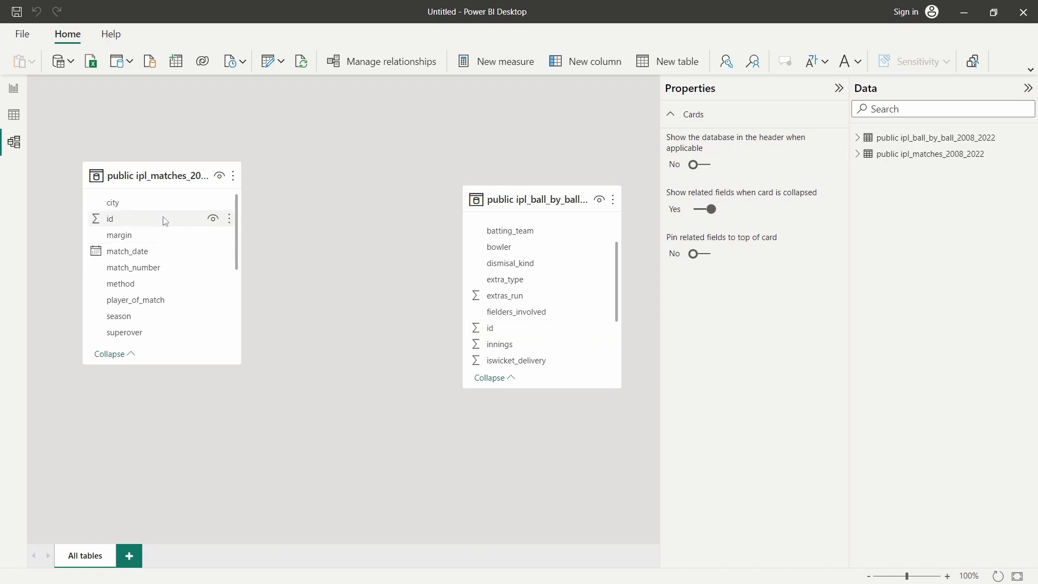
# Link matches id to ball-by-ball id again, then return to Report view
pyautogui.click(116, 220)
pyautogui.moveTo(118, 224); pyautogui.dragTo(492, 335)
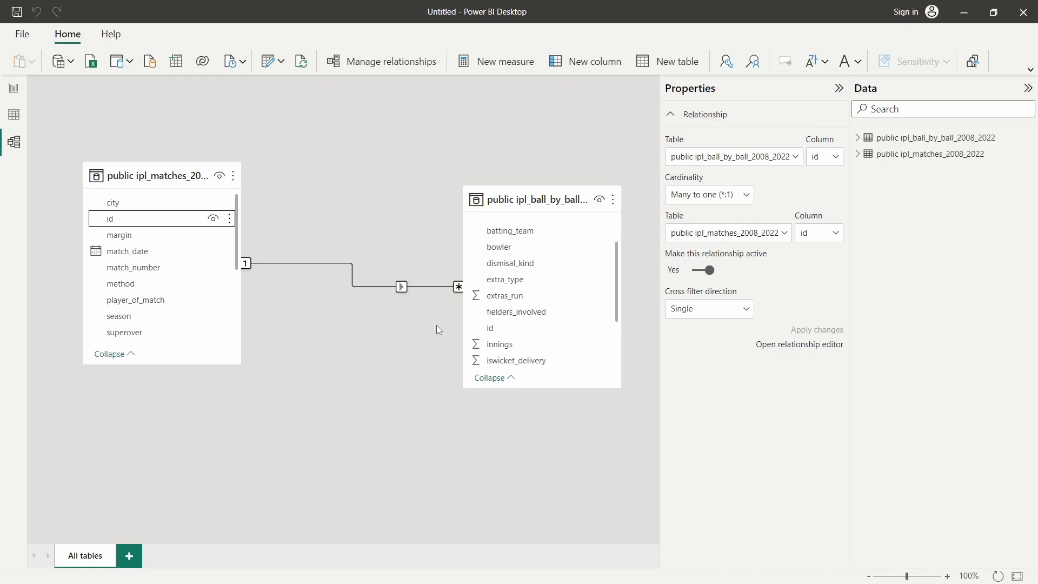
pyautogui.click(14, 87)
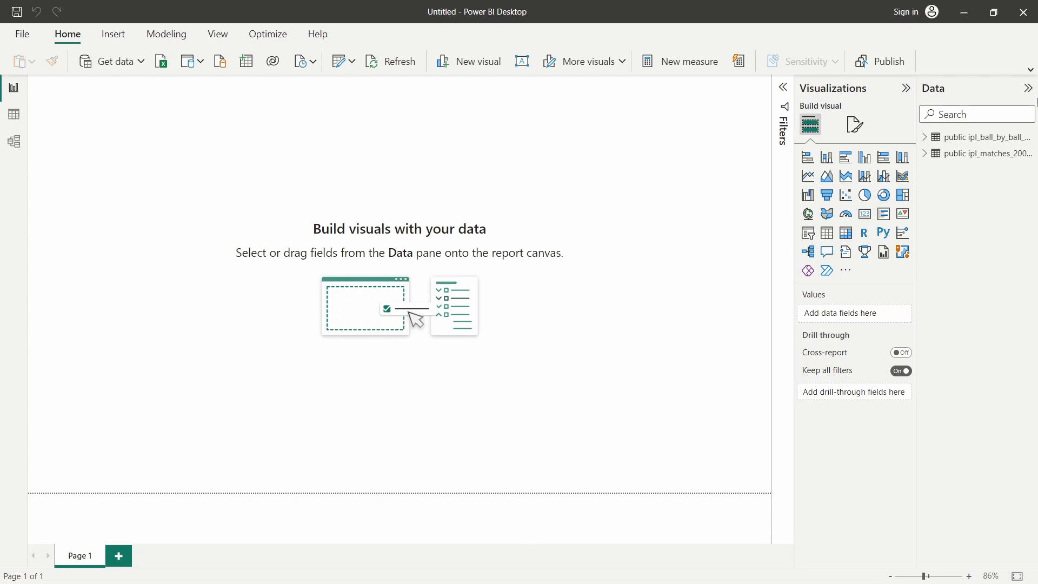
# Minimize Power BI and launch SQL Server Management Studio 19 from Windows Search
pyautogui.click(962, 21)
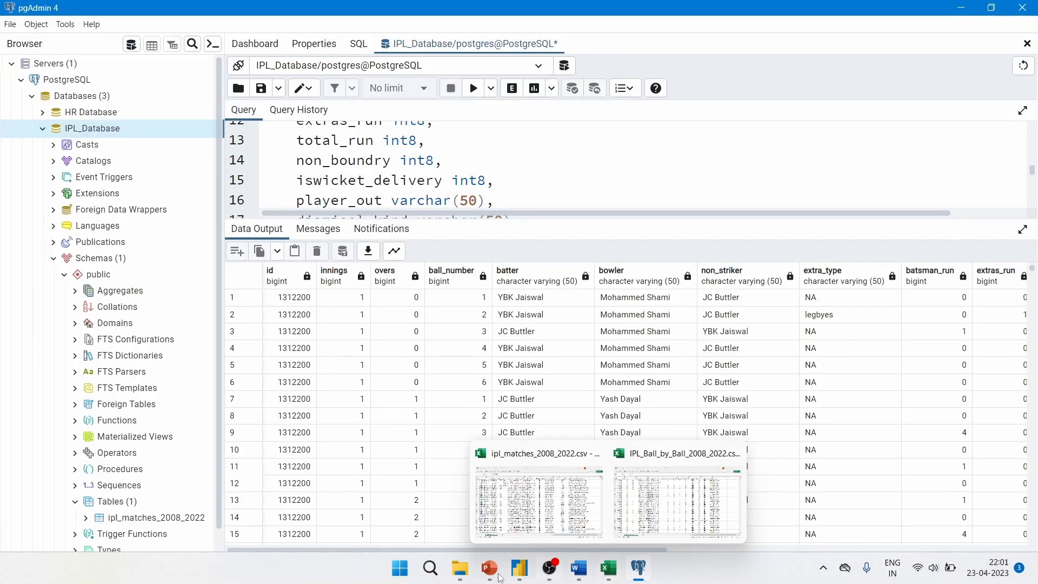
pyautogui.click(428, 576)
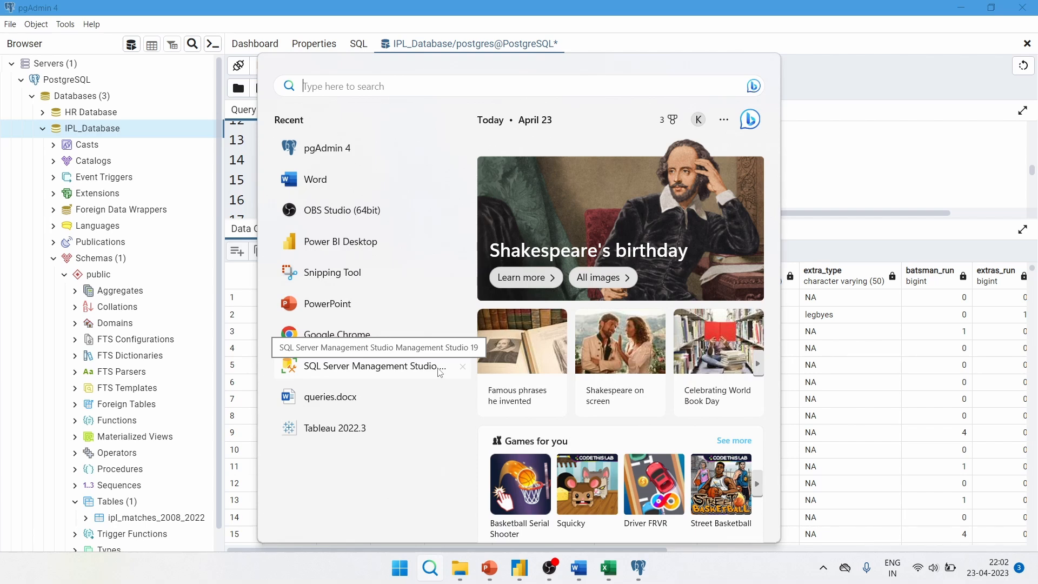
pyautogui.click(398, 372)
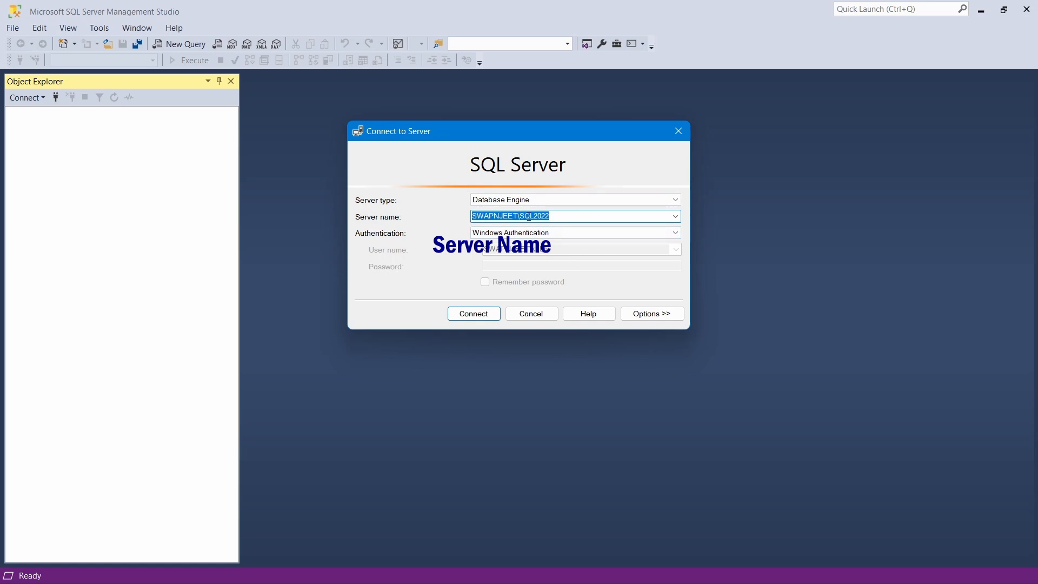
# Connect to the local SQL Server instance from the Connect to Server dialog
pyautogui.click(557, 217)
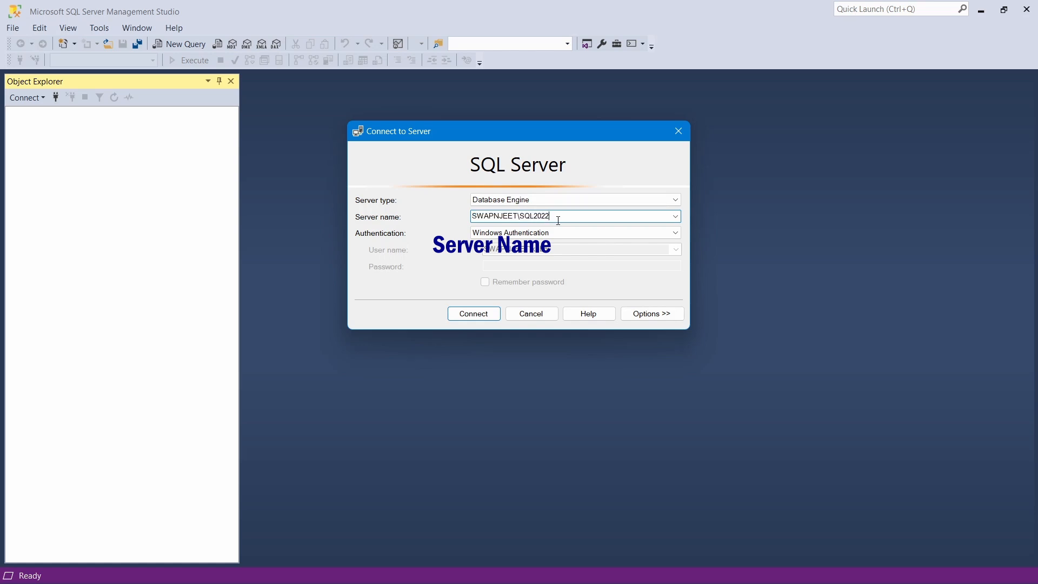
pyautogui.moveTo(556, 218); pyautogui.dragTo(473, 224)
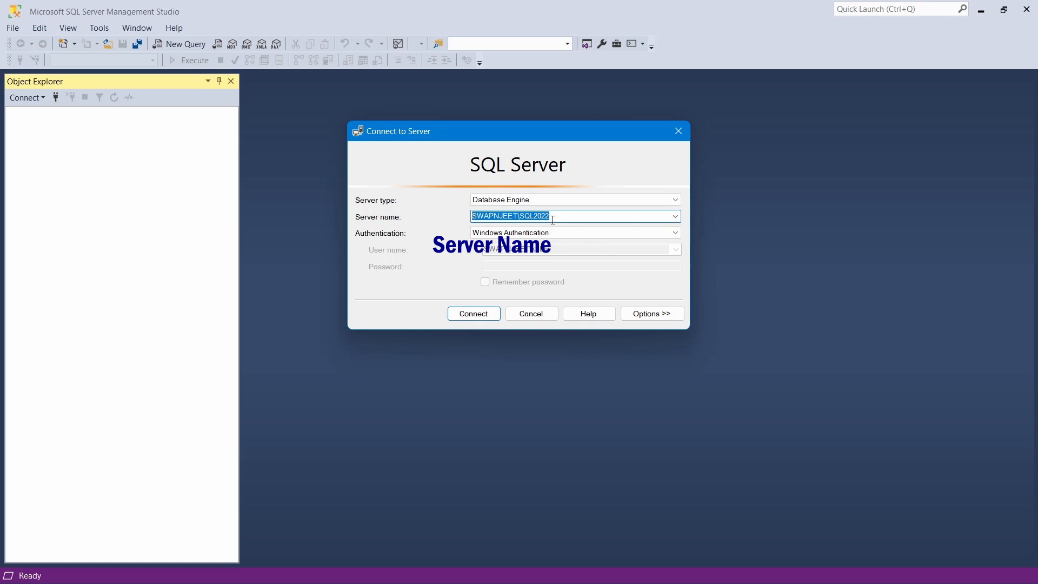
pyautogui.click(496, 316)
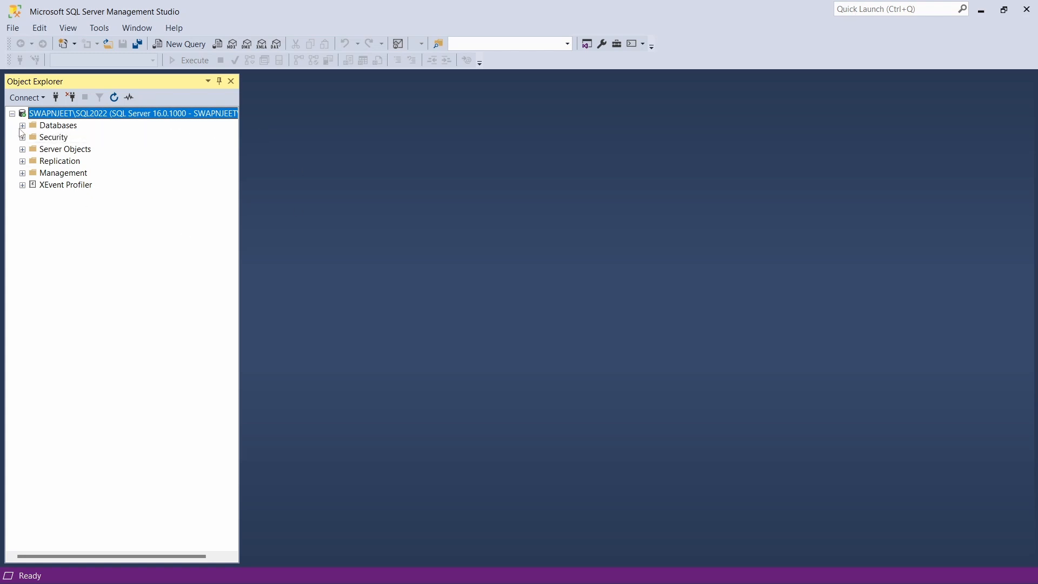
# Expand Databases in Object Explorer and open its context menu
pyautogui.click(22, 125)
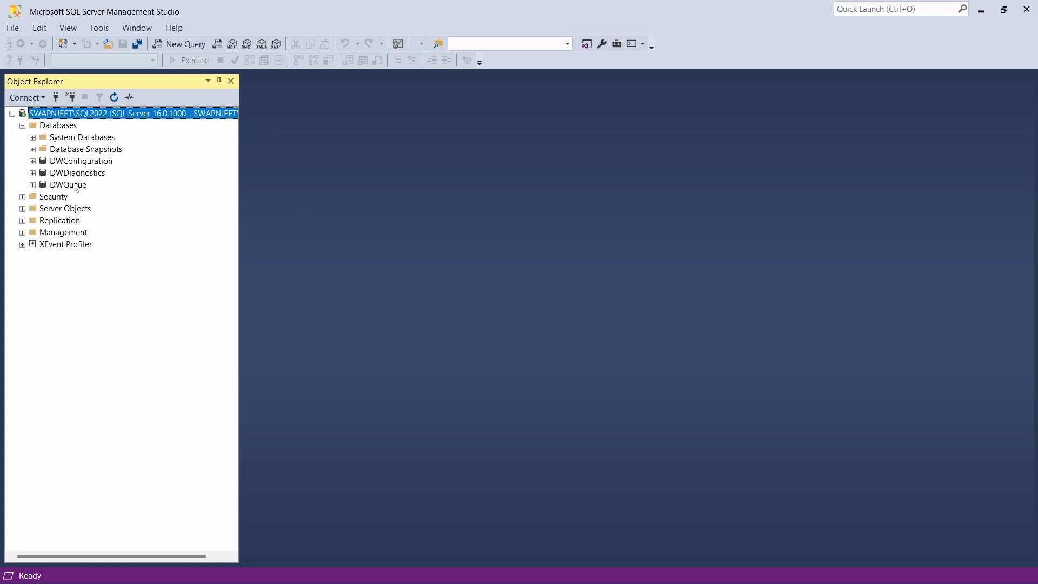
pyautogui.click(50, 126)
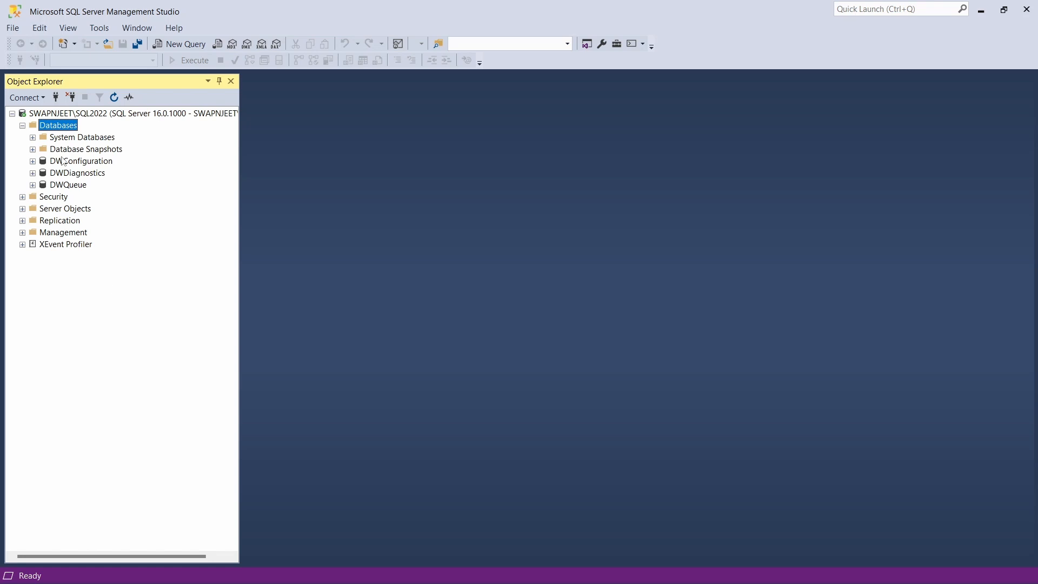
pyautogui.rightClick(51, 127)
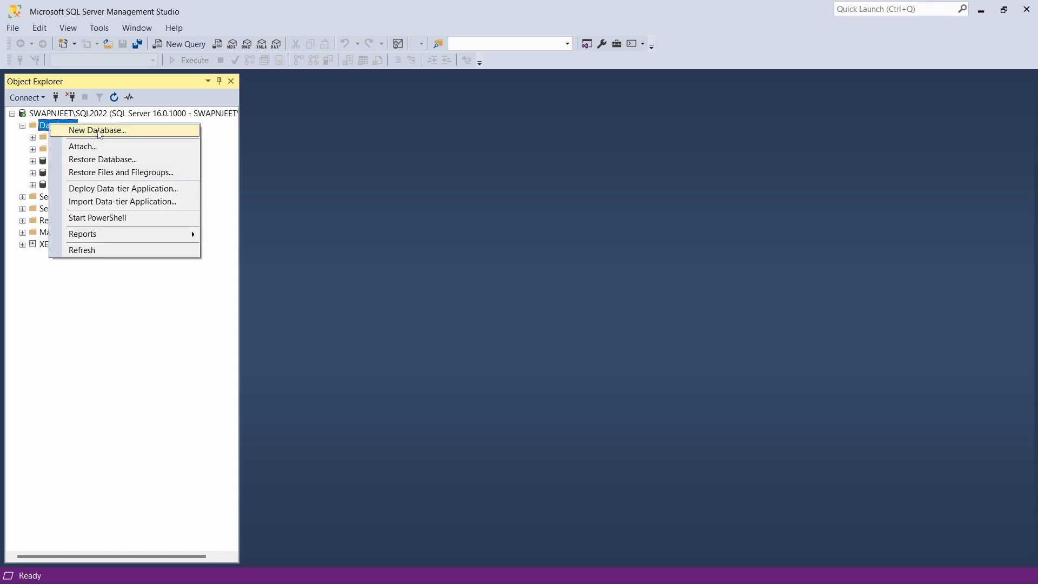
# Create a new database named IPL_Database via the New Database dialog
pyautogui.click(97, 129)
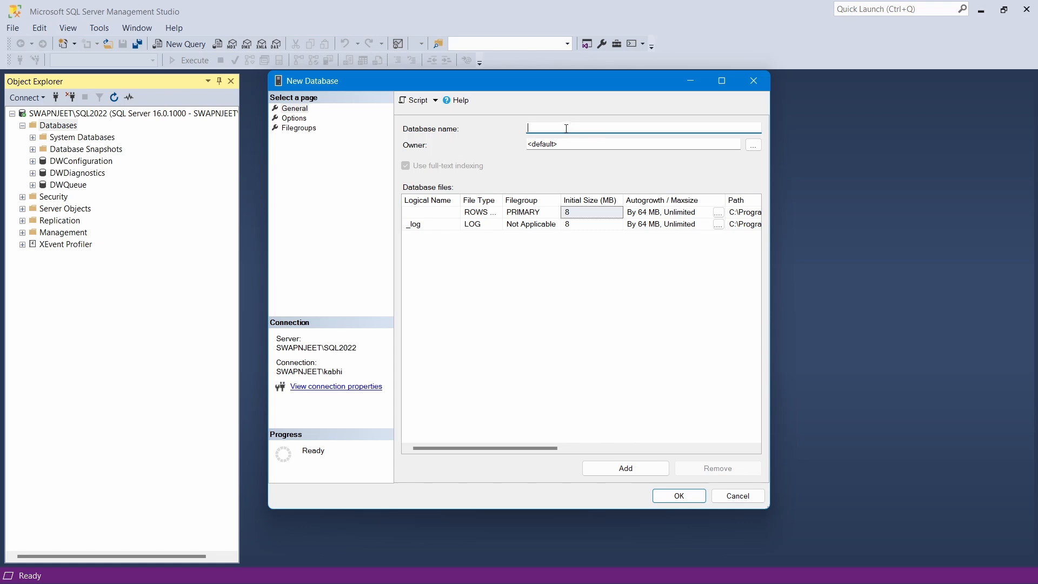
pyautogui.write('IPL_Database')
pyautogui.click(679, 496)
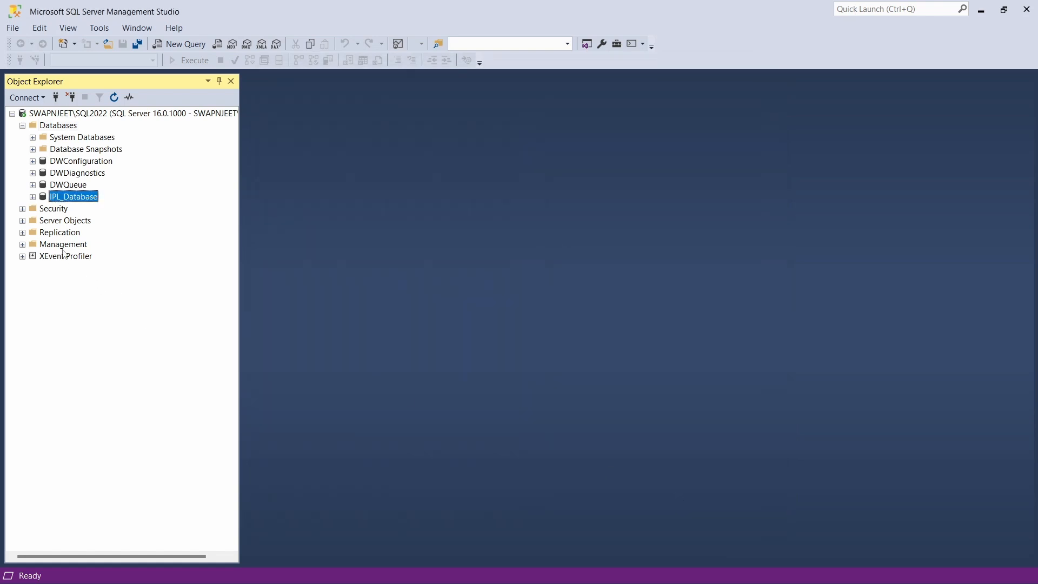
# Expand IPL_Database and its Tables folder, then return to the IPL_Database node
pyautogui.click(33, 197)
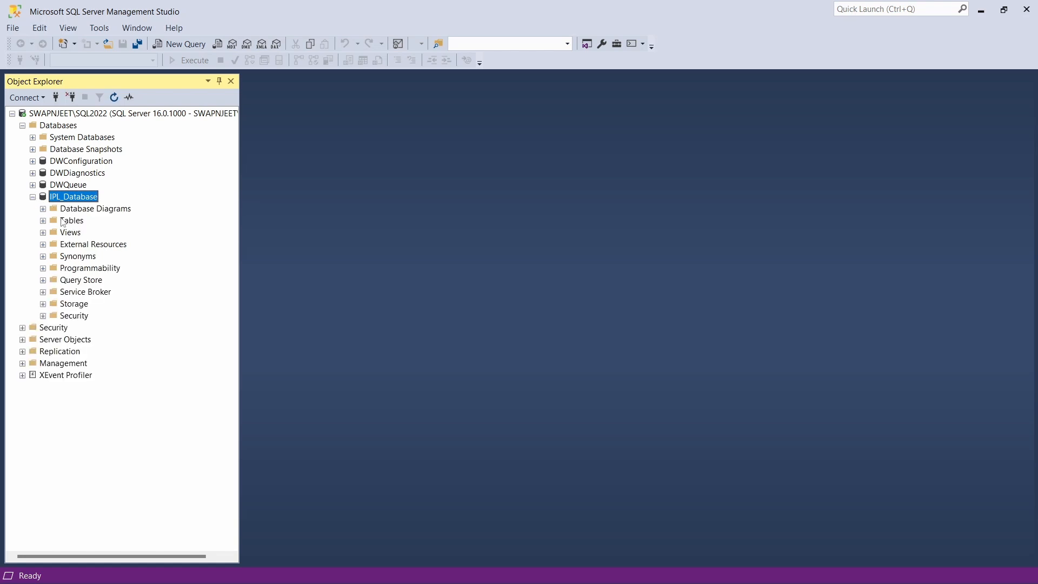
pyautogui.click(42, 221)
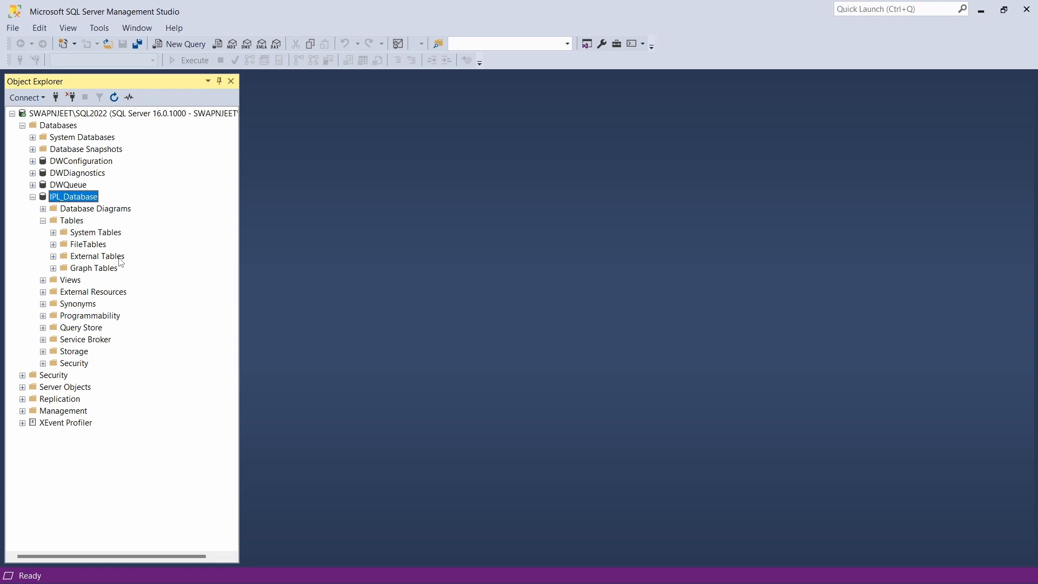
pyautogui.click(72, 221)
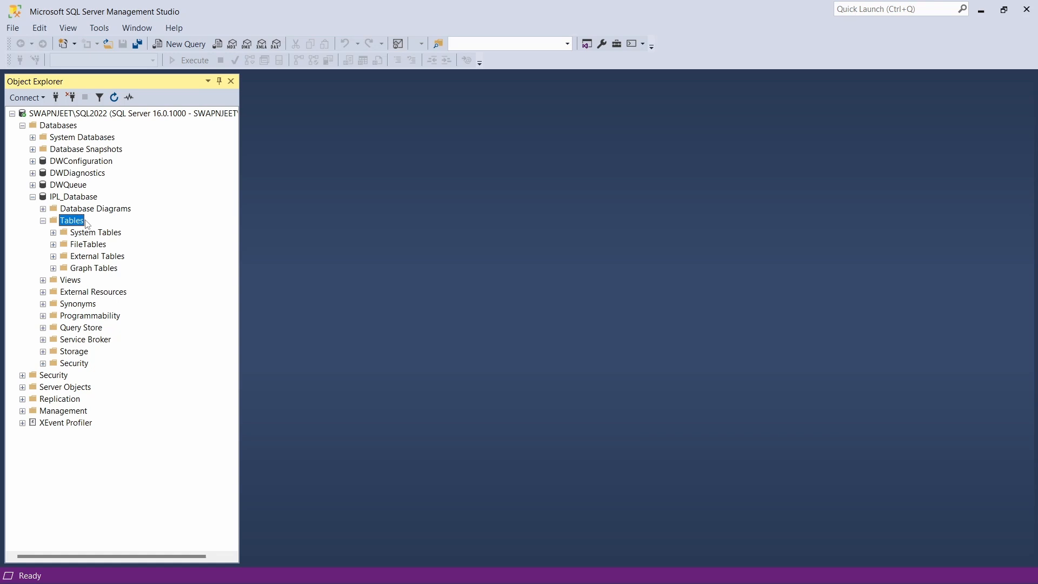
pyautogui.press('BackSpace')
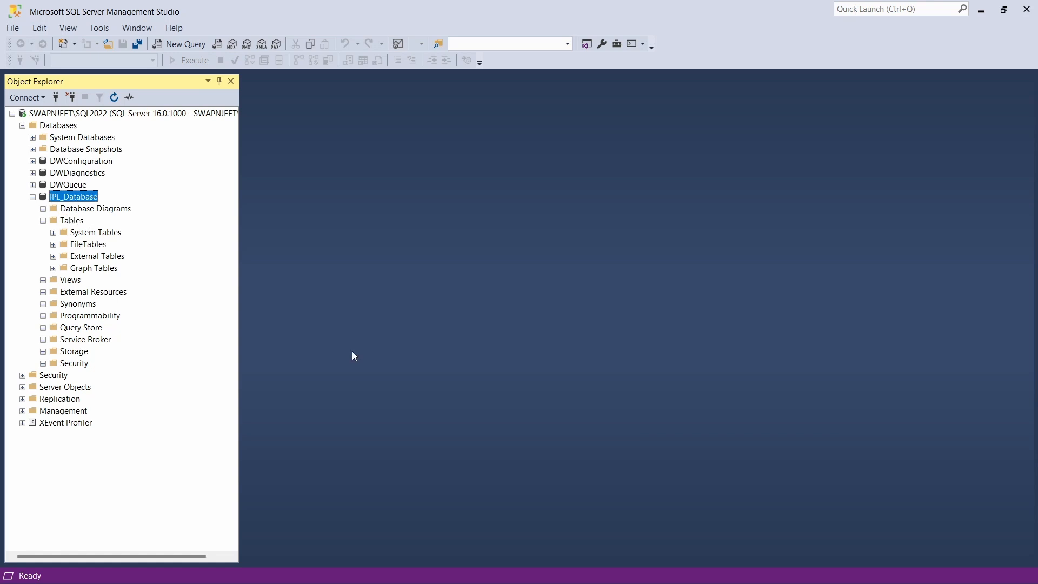
# Launch Tasks > Import Flat File on IPL_Database and pass the Introduction page
pyautogui.rightClick(79, 200)
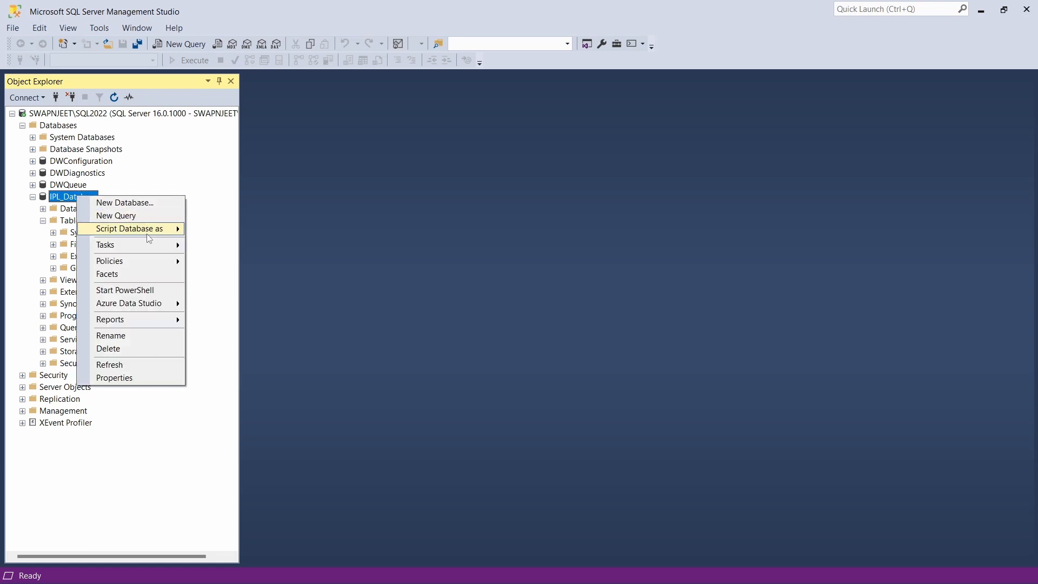
pyautogui.moveTo(151, 244)
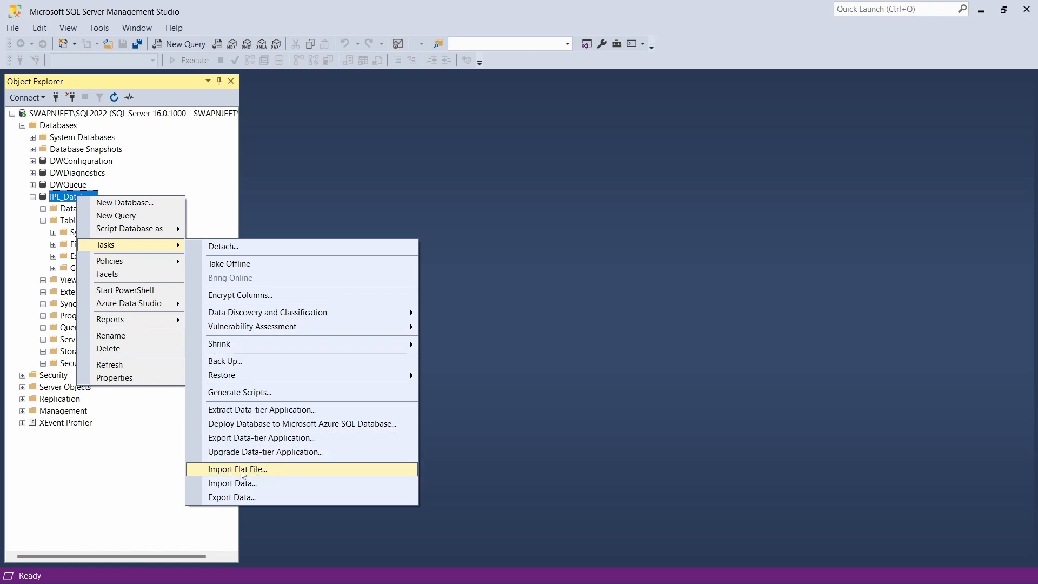
pyautogui.click(251, 469)
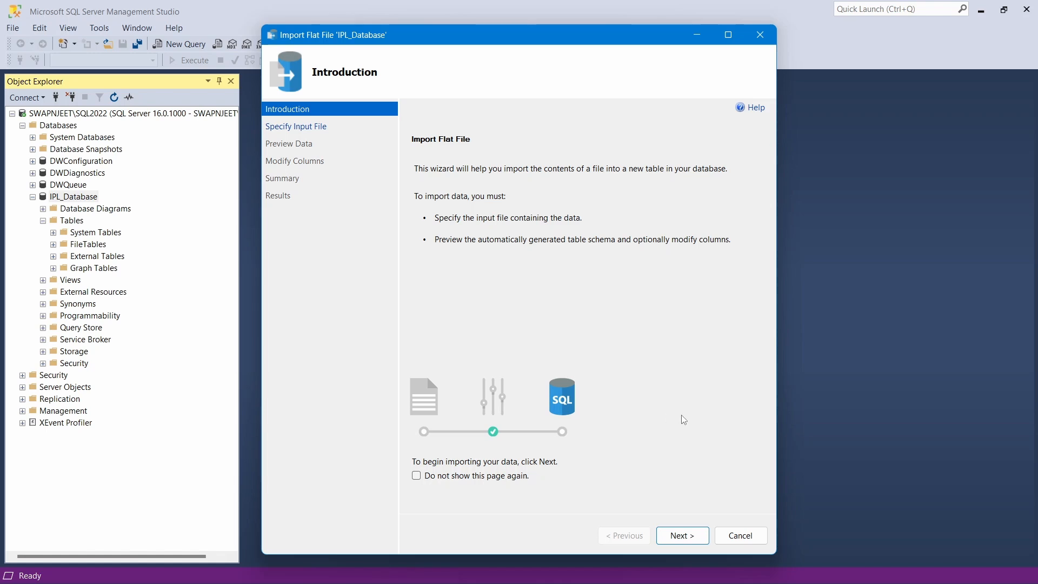
pyautogui.click(694, 535)
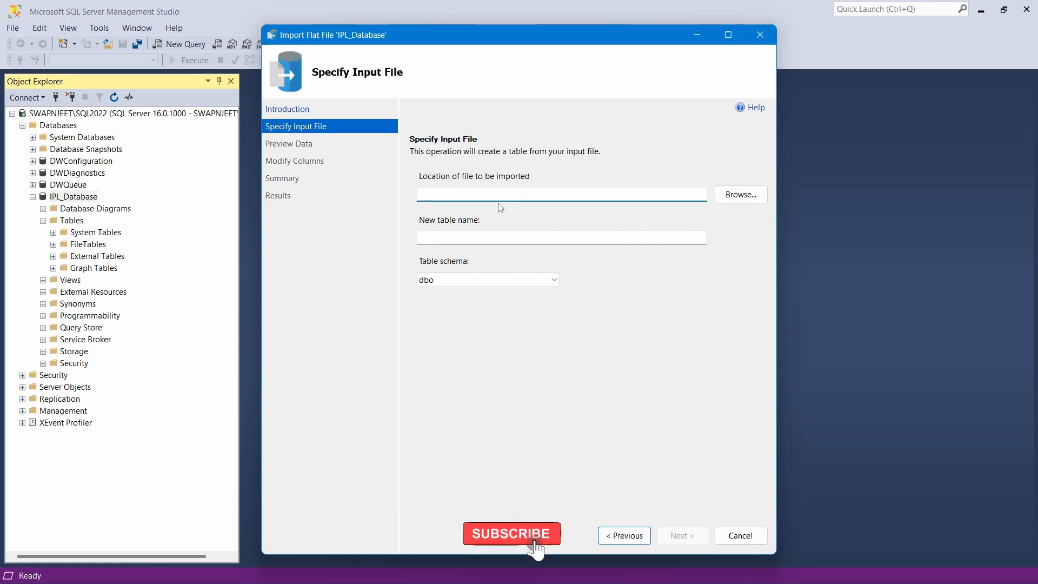
# Select D:\ipl_matches_2008_2022.csv, keep table name ipl_matches_2008_2022, and continue to the preview
pyautogui.click(739, 199)
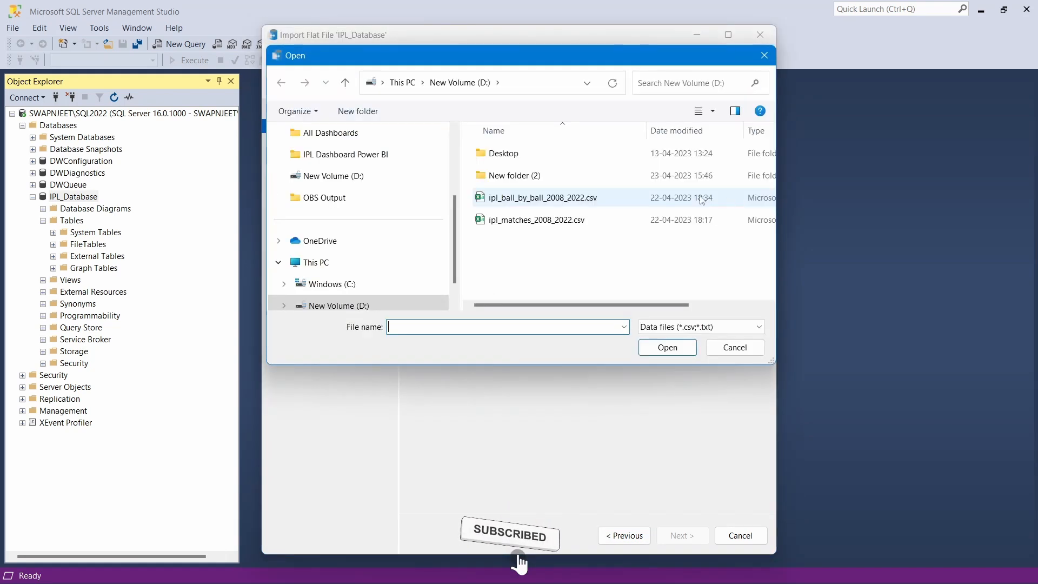
pyautogui.click(547, 225)
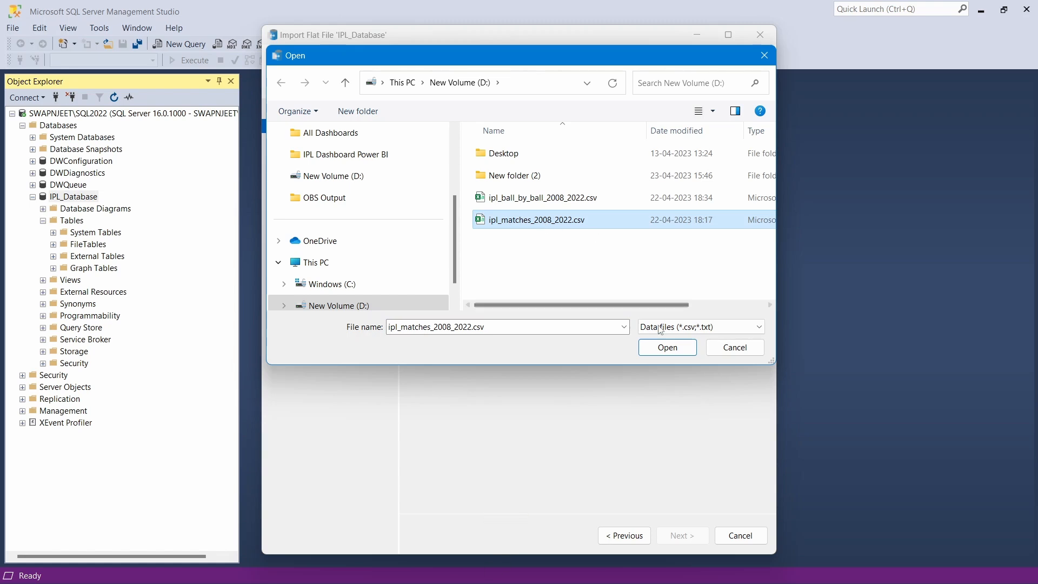
pyautogui.click(665, 350)
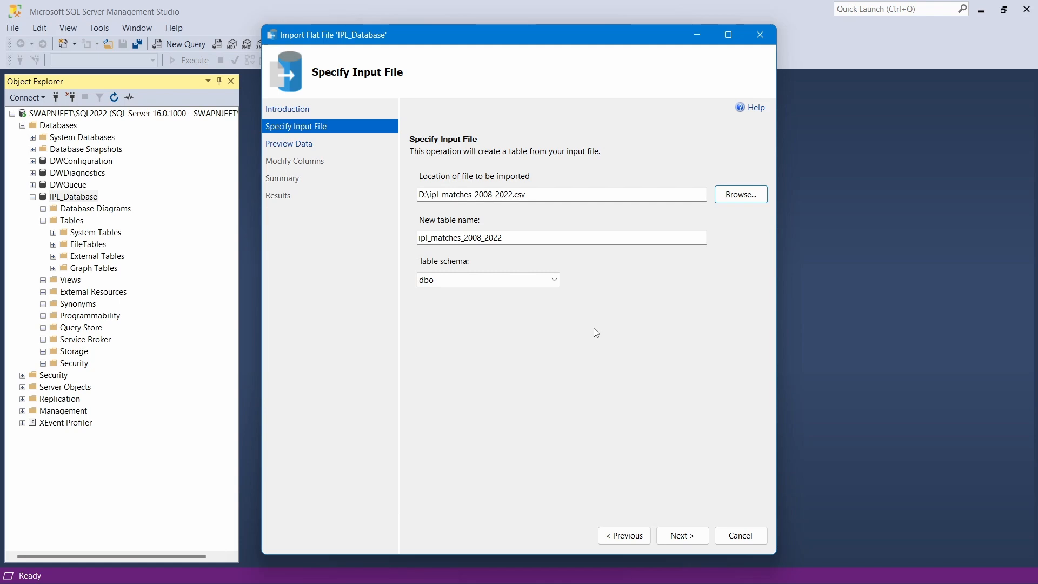
pyautogui.moveTo(513, 239); pyautogui.dragTo(417, 242)
pyautogui.click(516, 233)
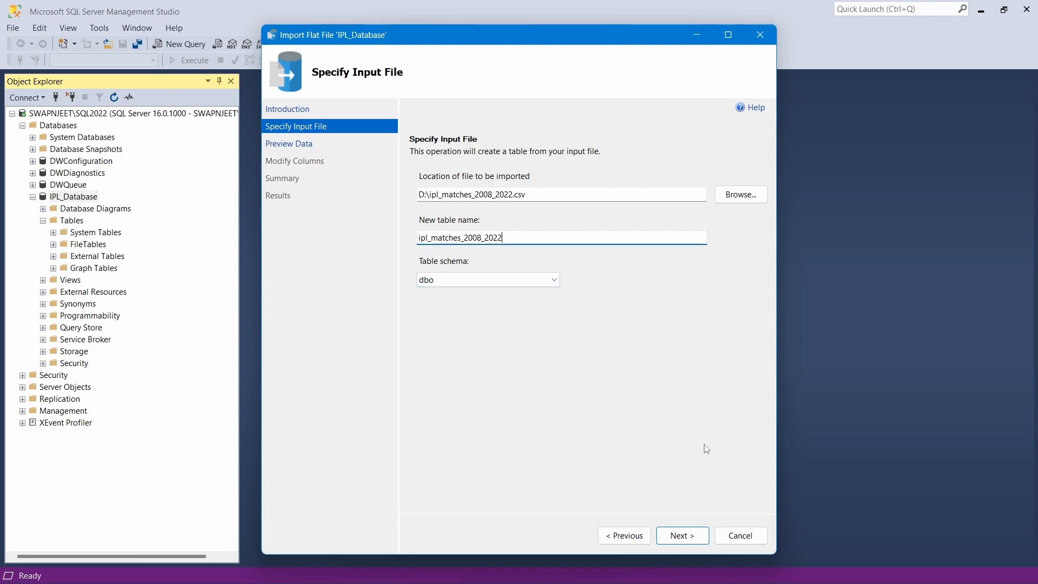
pyautogui.click(682, 535)
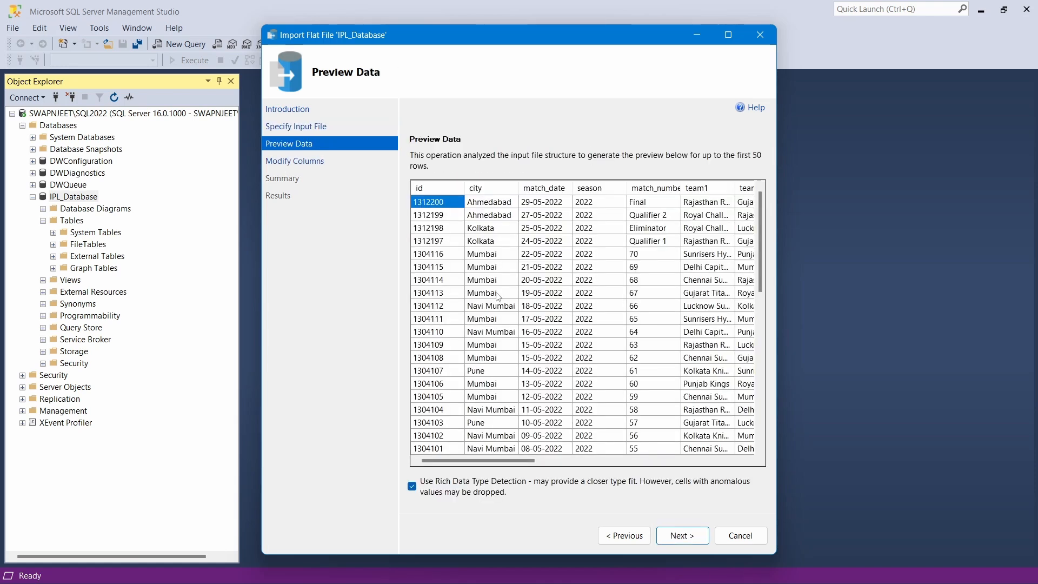
# Scroll through the previewed match rows, then continue to Modify Columns
pyautogui.moveTo(503, 460)
pyautogui.mouseDown()
pyautogui.moveTo(701, 449)
pyautogui.moveTo(665, 460)
pyautogui.moveTo(481, 463)
pyautogui.moveTo(702, 461)
pyautogui.moveTo(485, 464)
pyautogui.mouseUp()
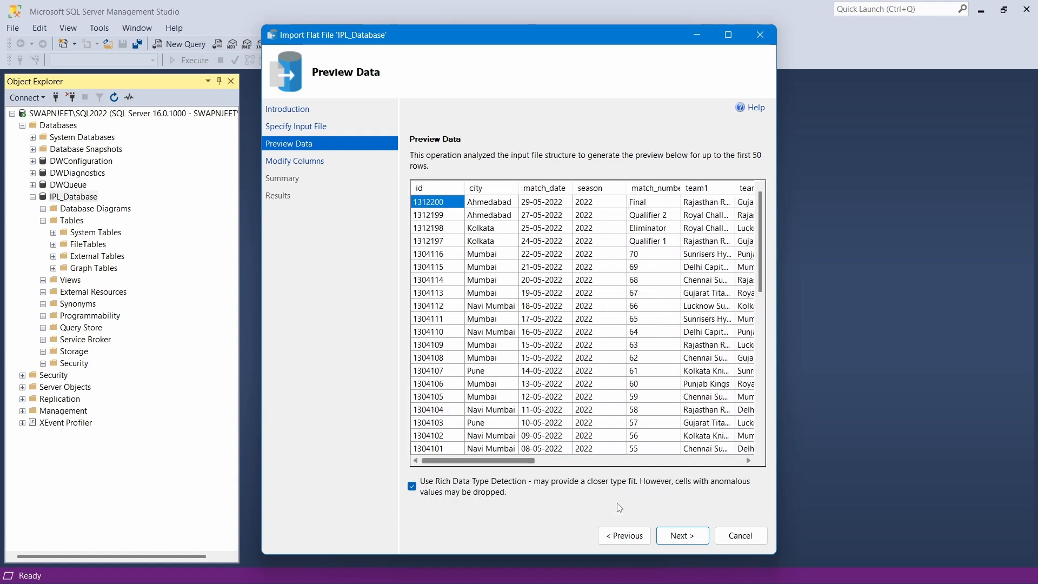
pyautogui.click(682, 534)
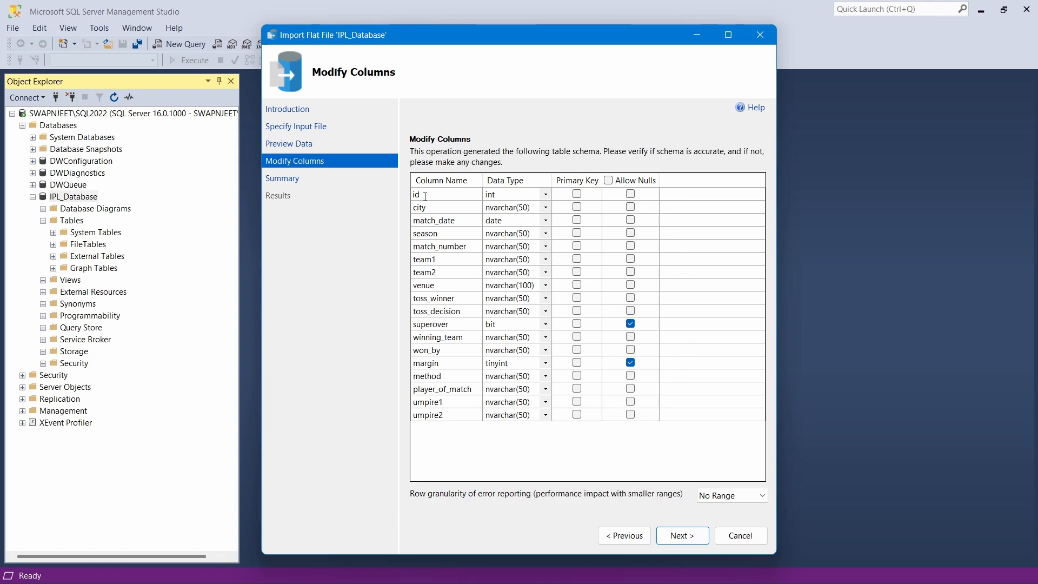
# Mark id as the primary key and give city the varchar(50) type
pyautogui.click(577, 194)
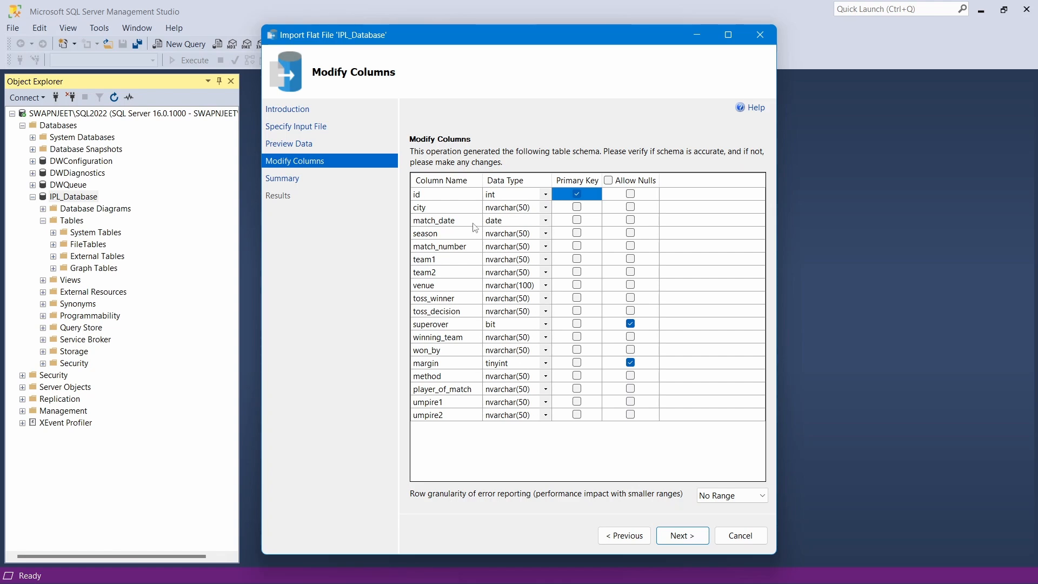
pyautogui.click(546, 208)
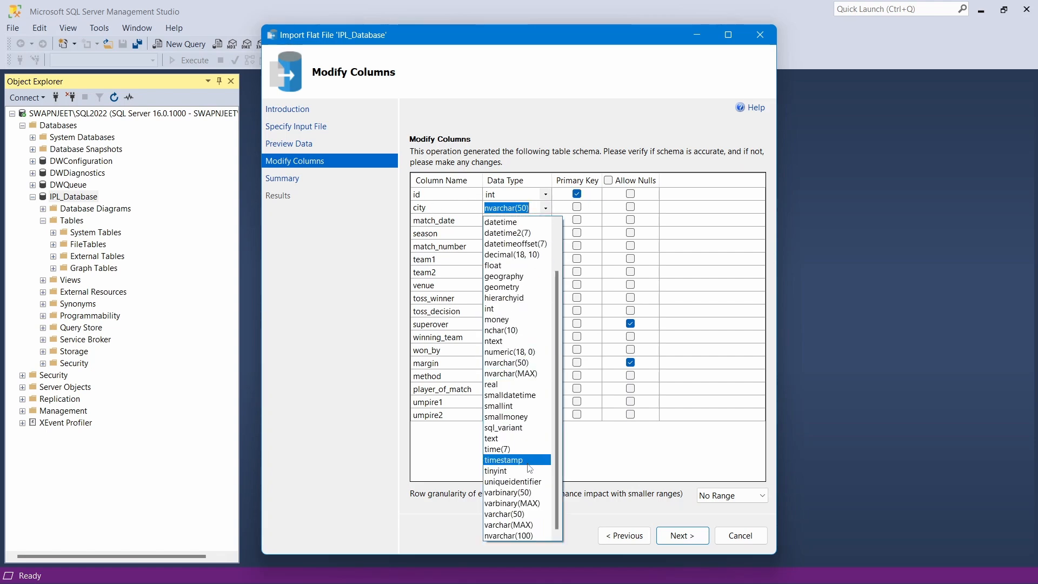
pyautogui.click(515, 514)
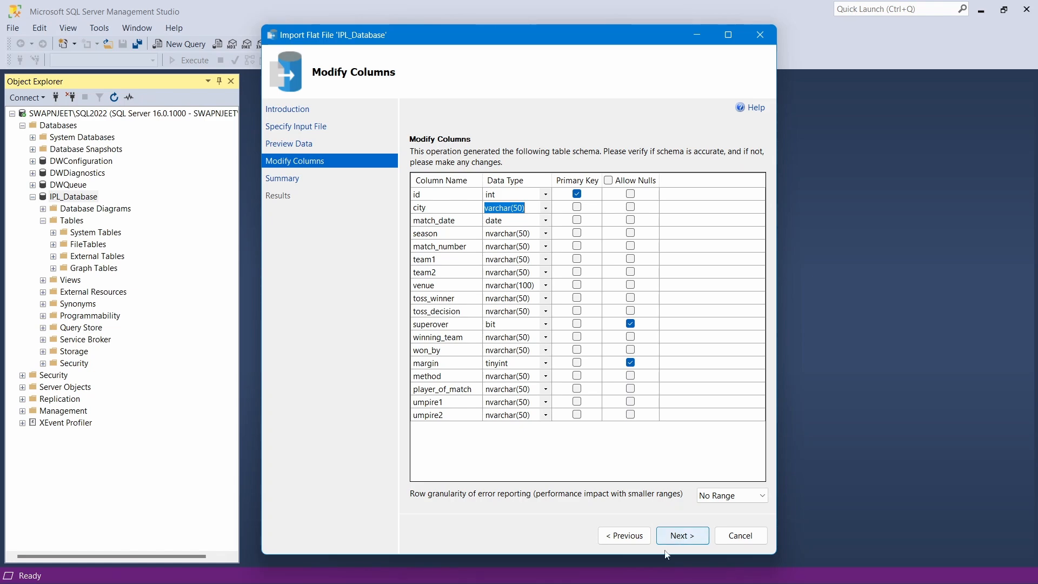
# Check column K values (K2 to K19) in the Excel match spreadsheet, then return to the wizard
pyautogui.moveTo(593, 567)
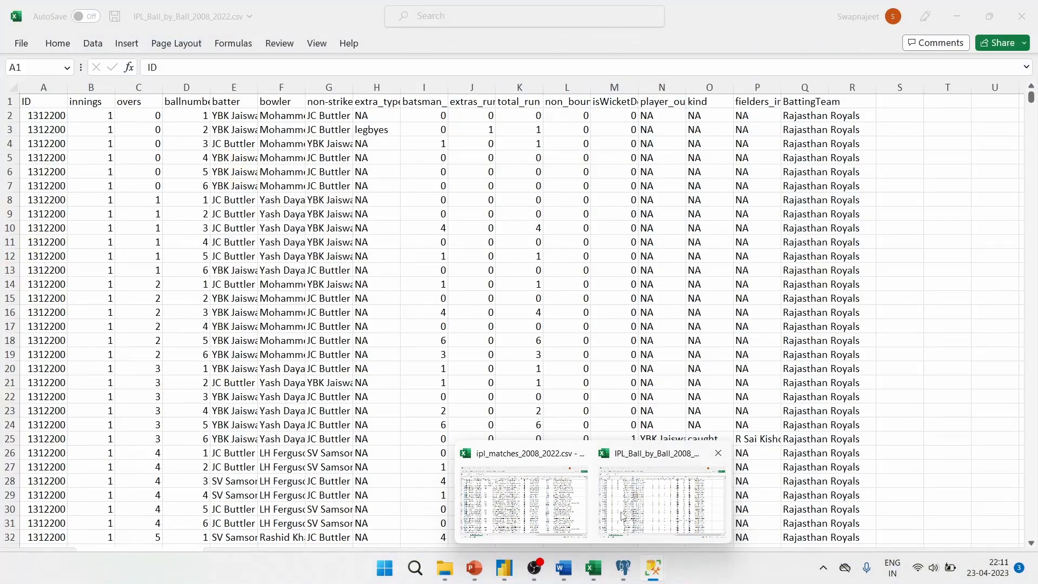
pyautogui.click(535, 500)
pyautogui.moveTo(539, 115); pyautogui.dragTo(543, 354)
pyautogui.click(543, 354)
pyautogui.hotkey('alt', 'Tab')
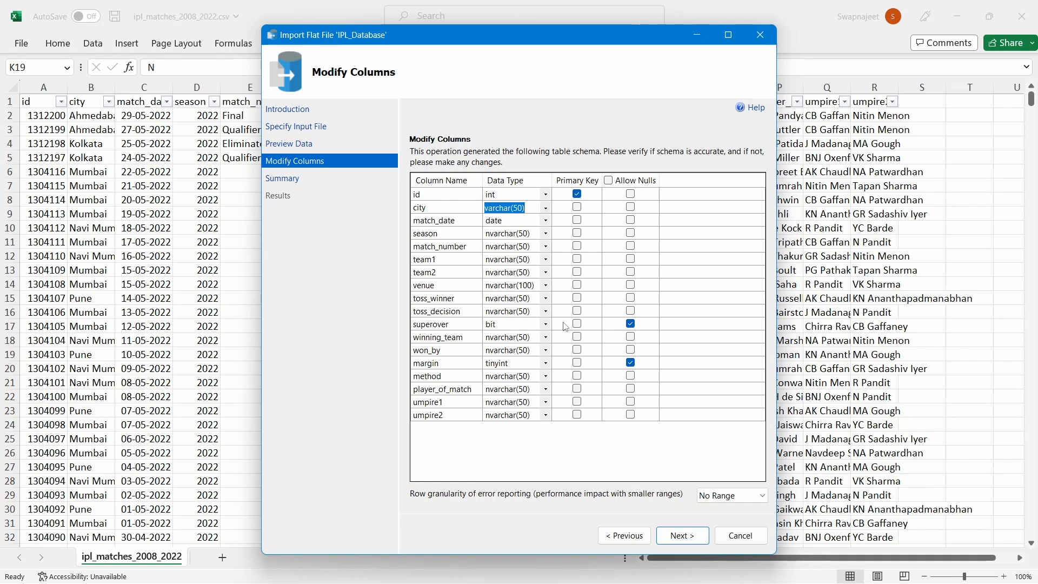
# Set superover's data type to varchar(50)
pyautogui.click(516, 322)
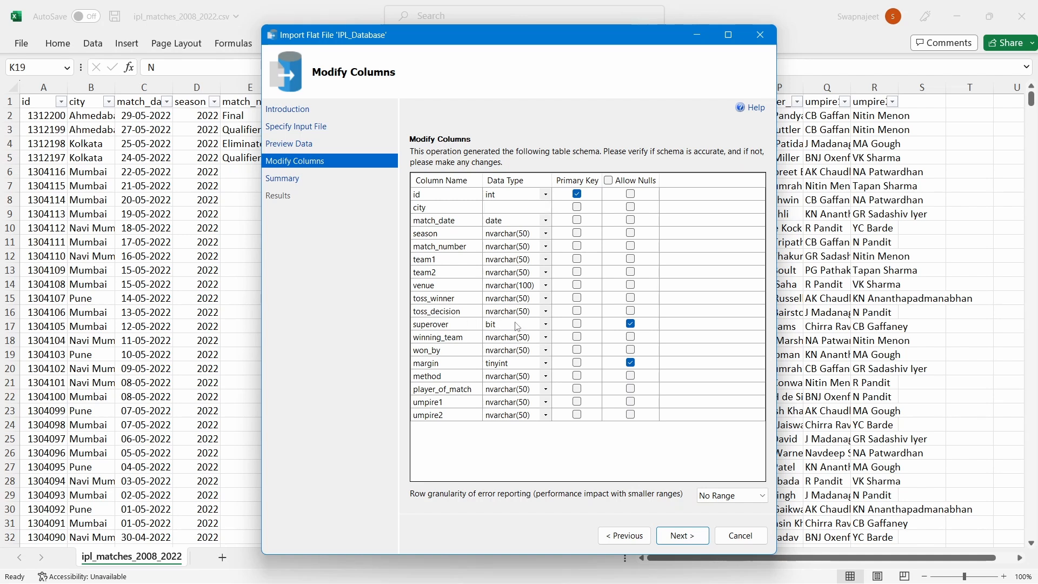
pyautogui.click(545, 324)
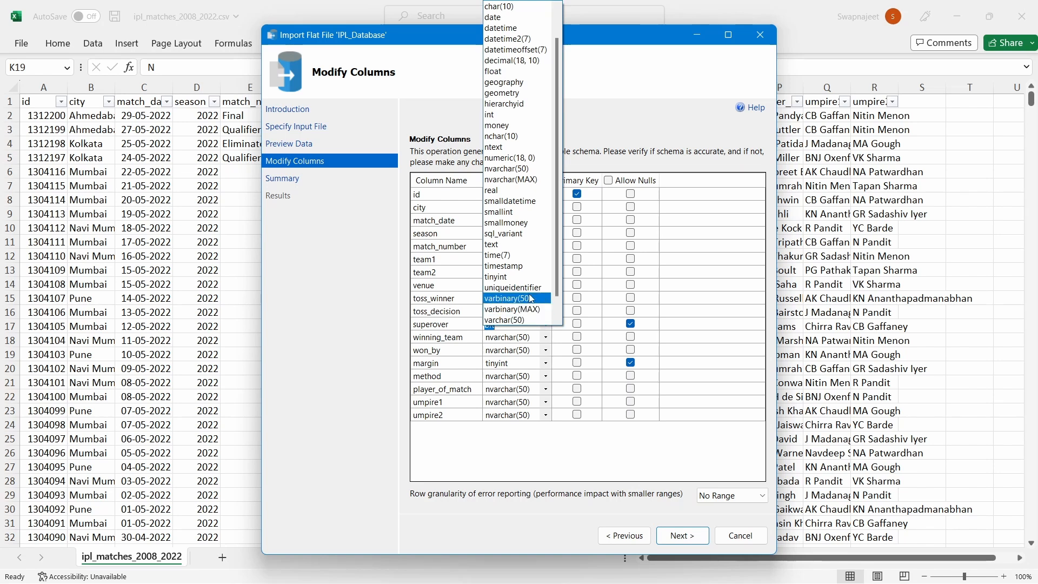
pyautogui.click(516, 320)
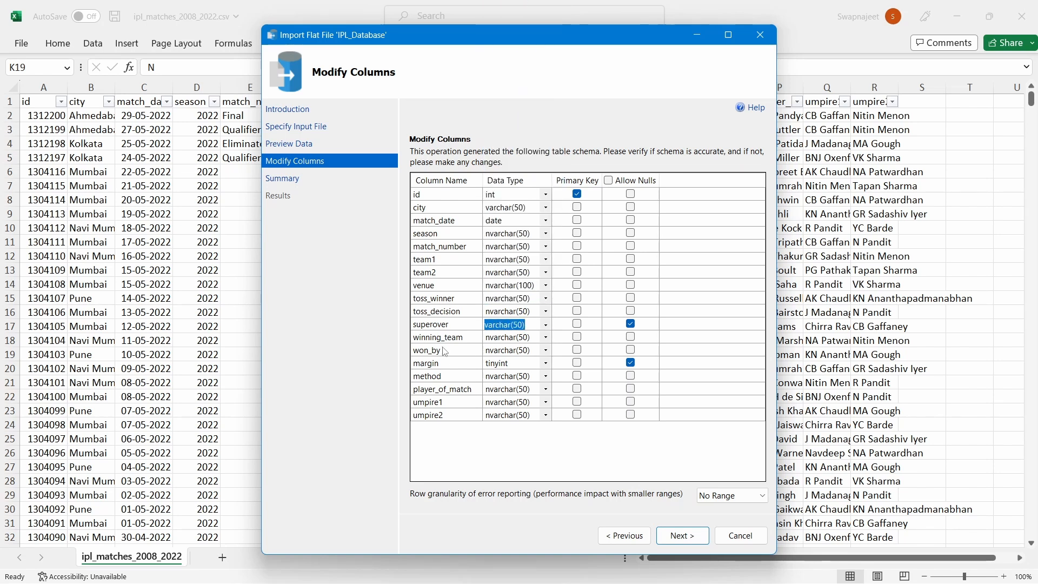
# Inspect margin's distinct values in Excel, confirming NA entries, then return to SSMS
pyautogui.click(507, 365)
pyautogui.hotkey('alt', 'Tab')
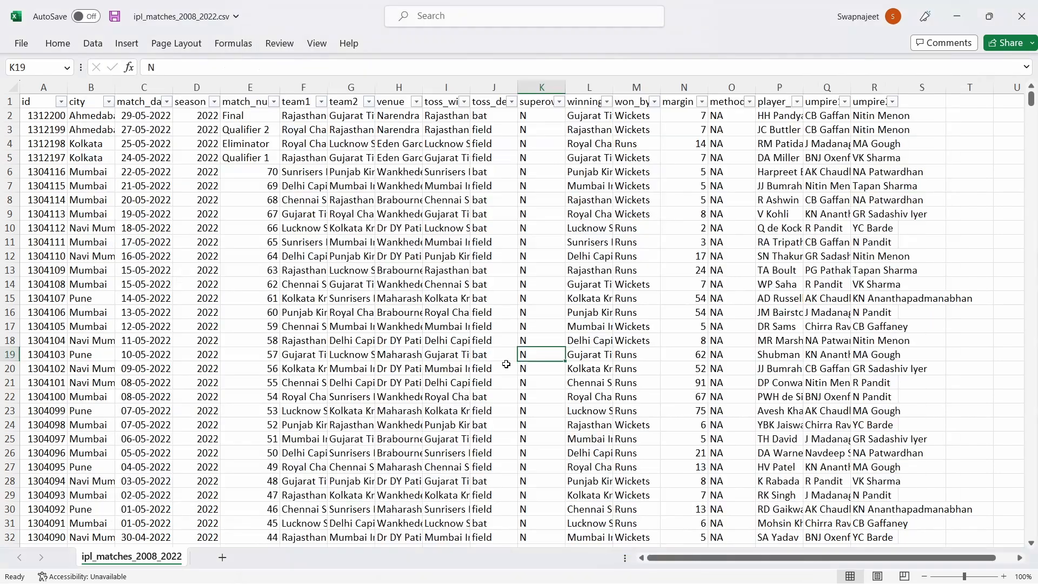
pyautogui.click(705, 103)
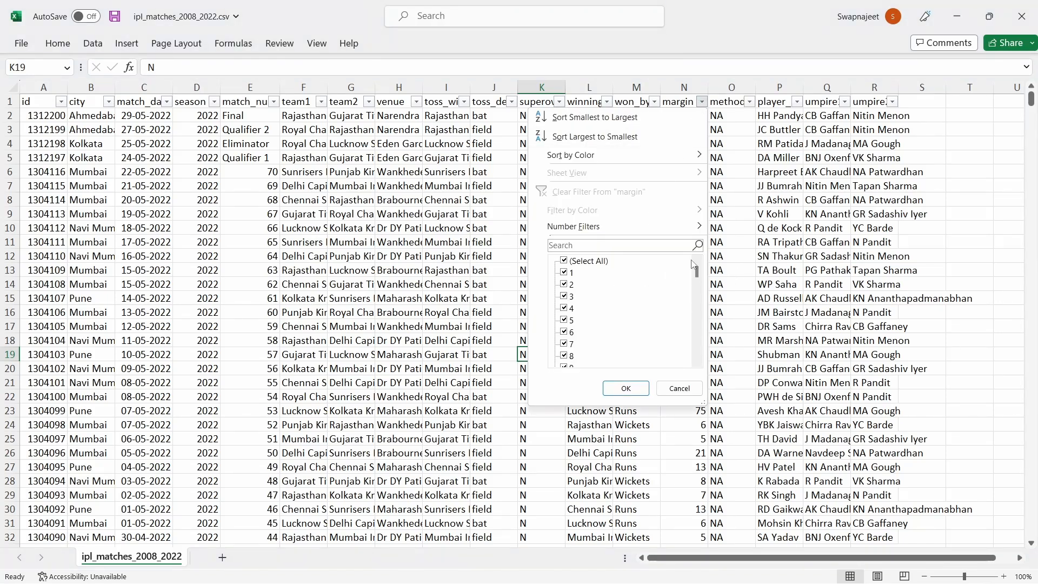
pyautogui.moveTo(698, 273); pyautogui.dragTo(697, 378)
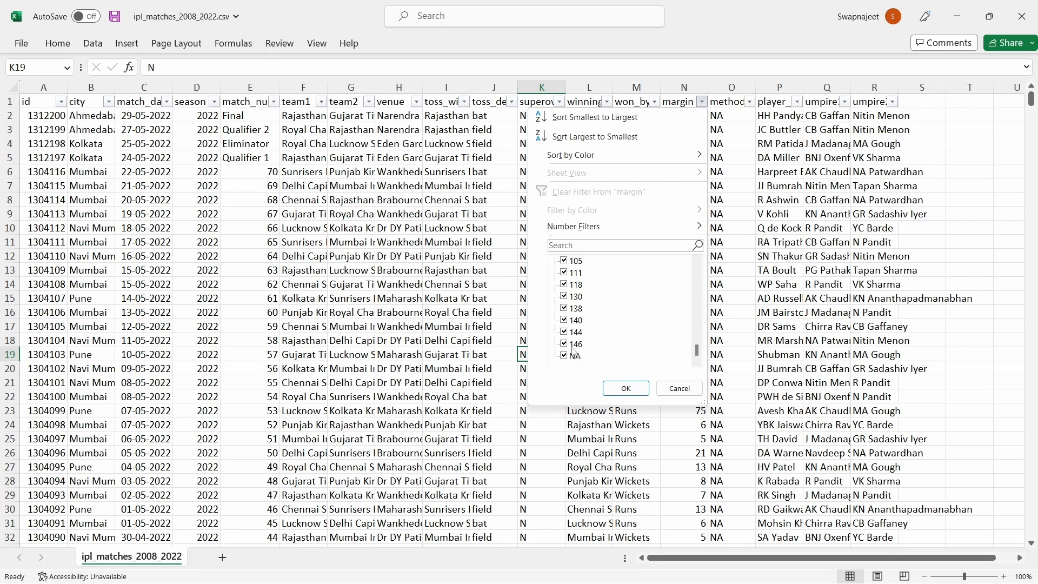
pyautogui.click(761, 368)
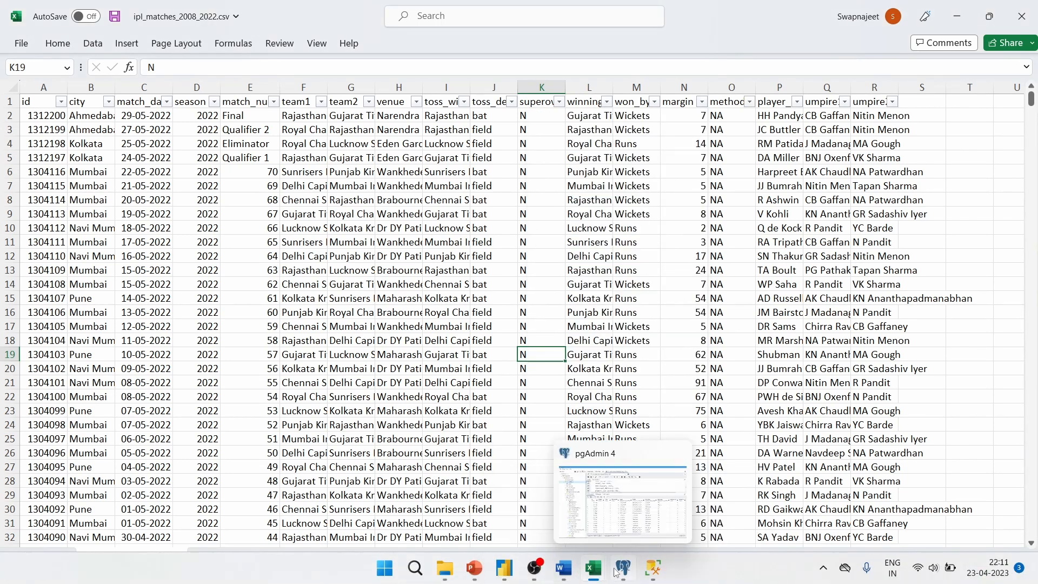
pyautogui.click(659, 572)
pyautogui.click(645, 519)
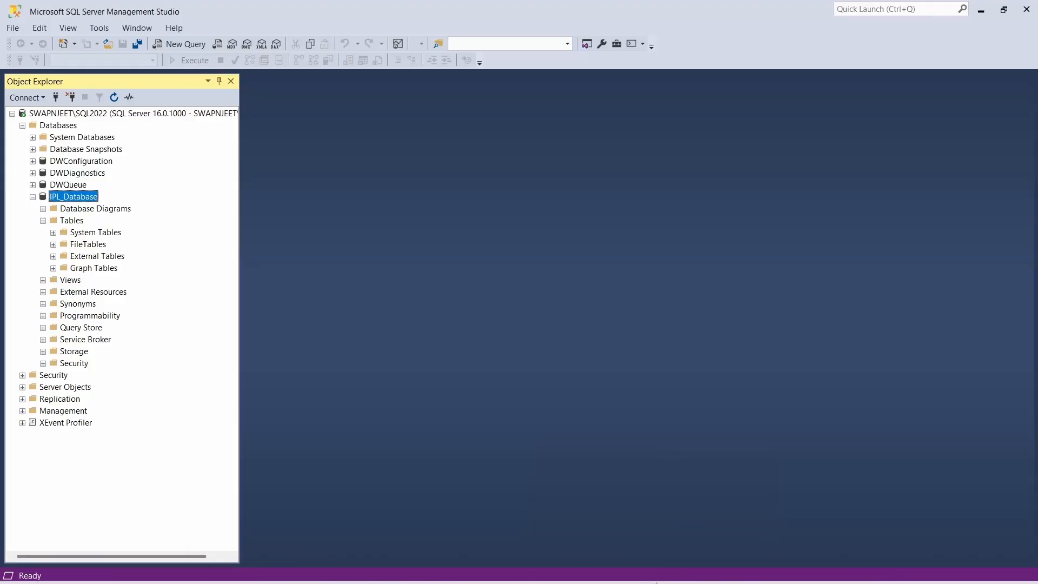
# Back in the import wizard, change margin's data type to varchar(50)
pyautogui.moveTo(651, 577)
pyautogui.click(722, 533)
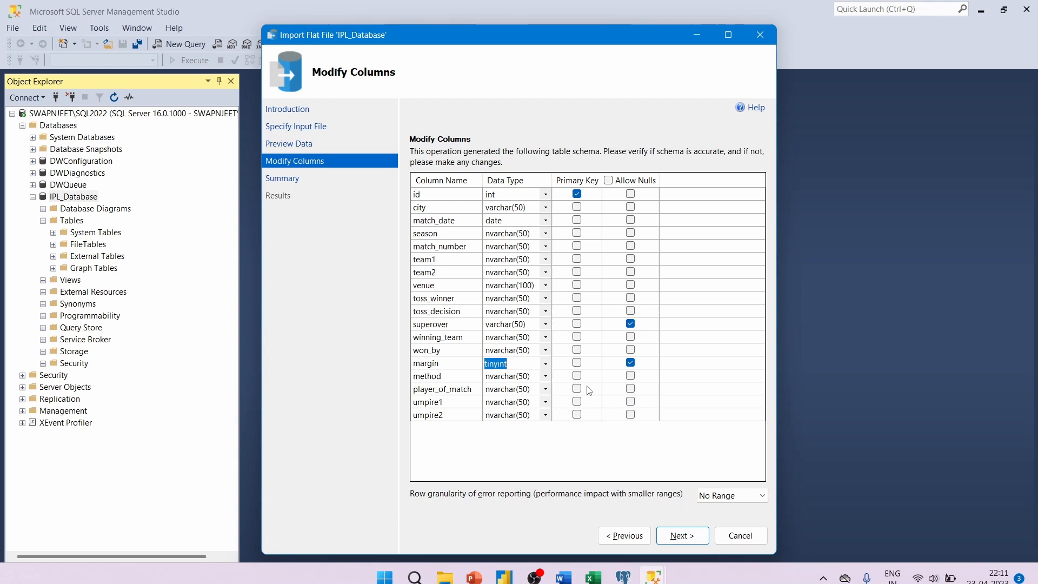
pyautogui.click(545, 364)
pyautogui.click(519, 329)
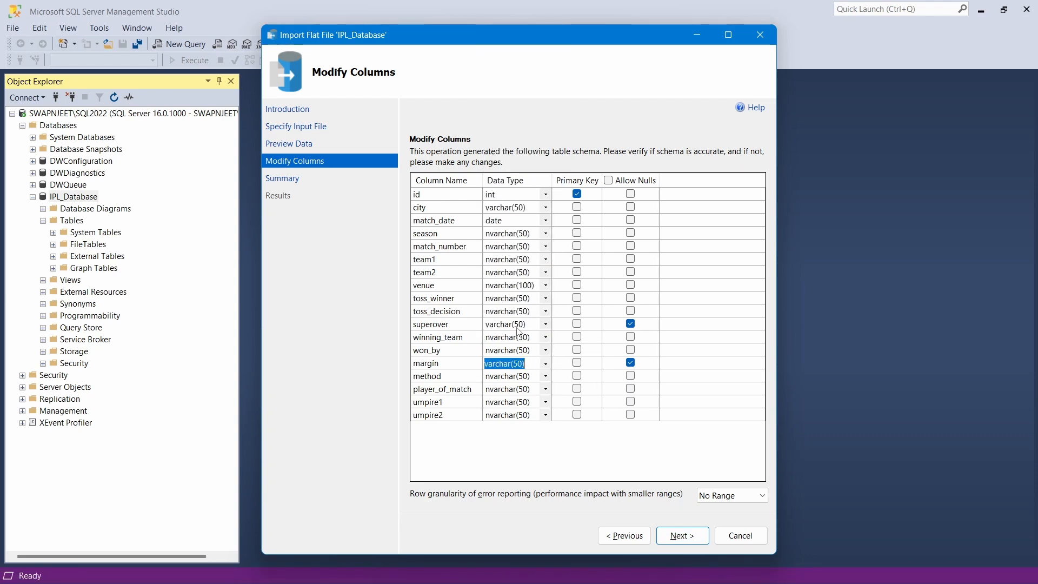
# Set season, match_number, team1 and team2 to varchar(50)
pyautogui.click(505, 235)
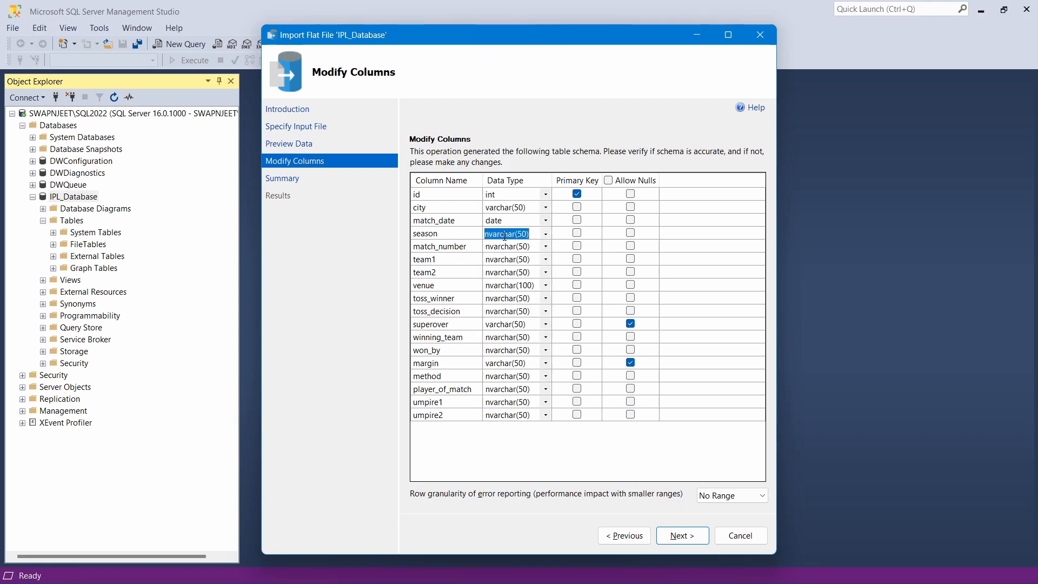
pyautogui.click(547, 235)
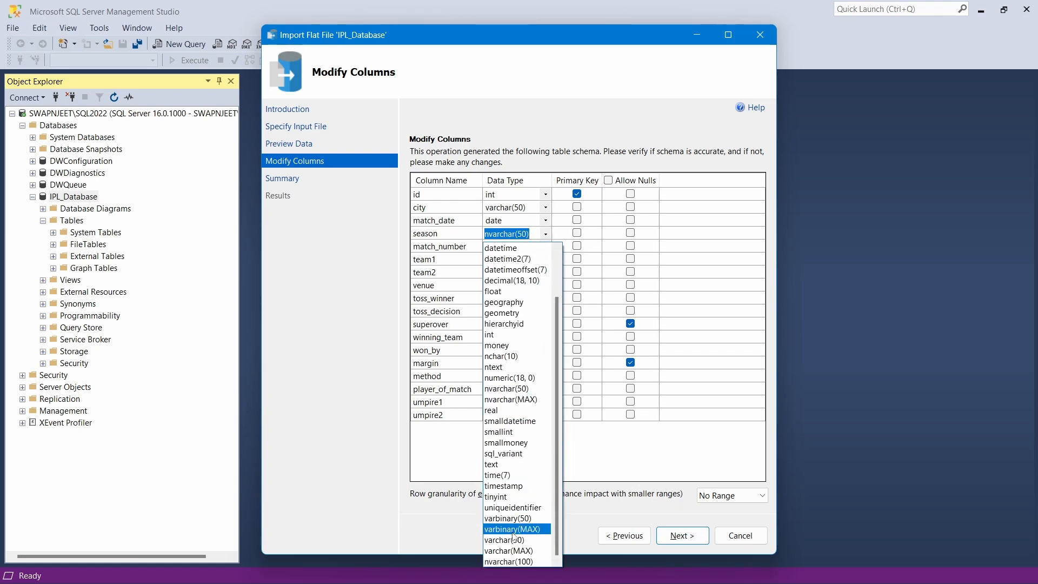
pyautogui.click(510, 540)
pyautogui.click(544, 247)
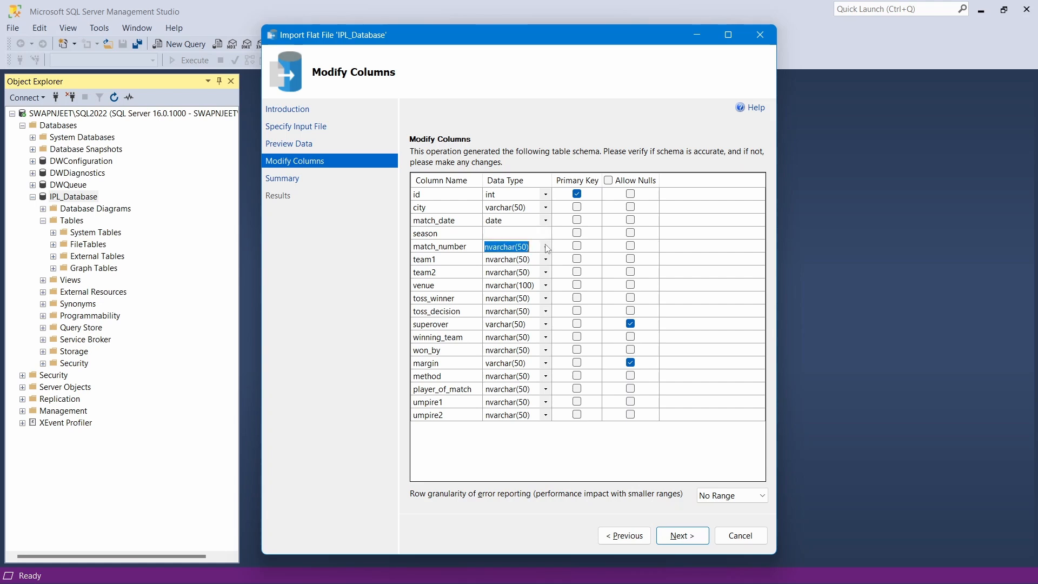
pyautogui.click(545, 248)
pyautogui.click(514, 552)
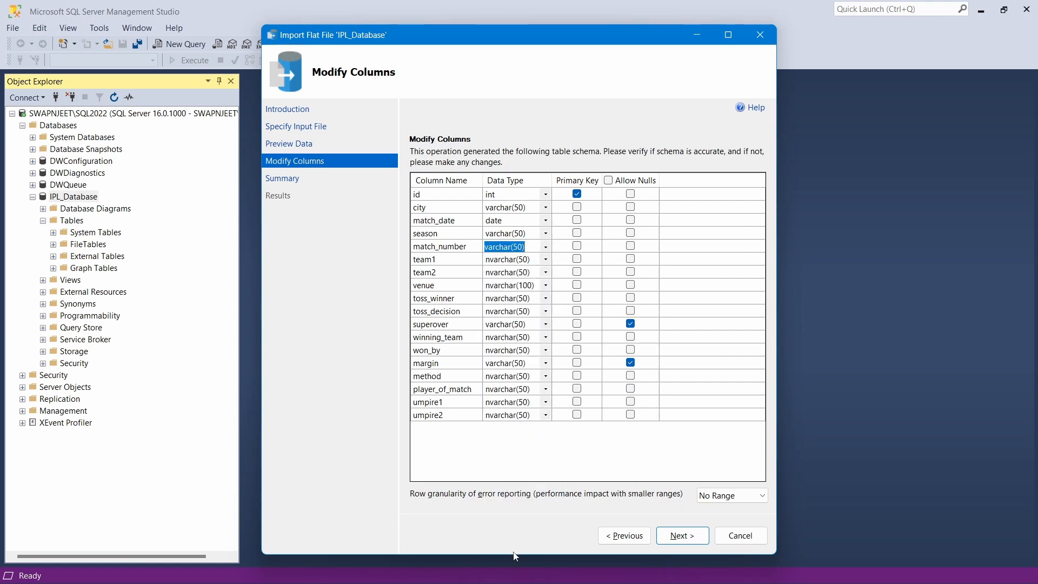
pyautogui.click(546, 260)
pyautogui.click(545, 259)
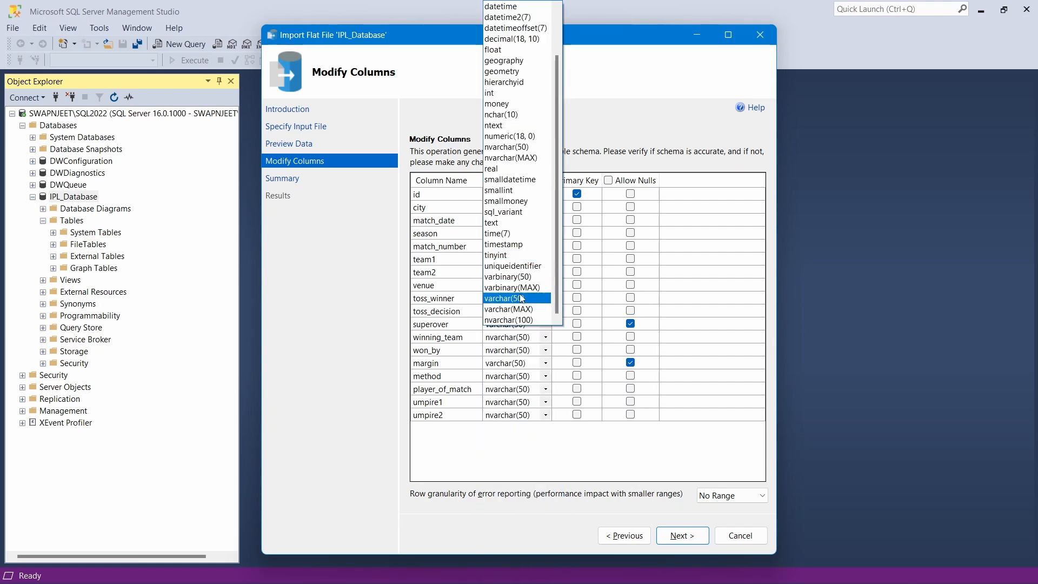
pyautogui.click(520, 296)
pyautogui.click(545, 274)
pyautogui.click(546, 274)
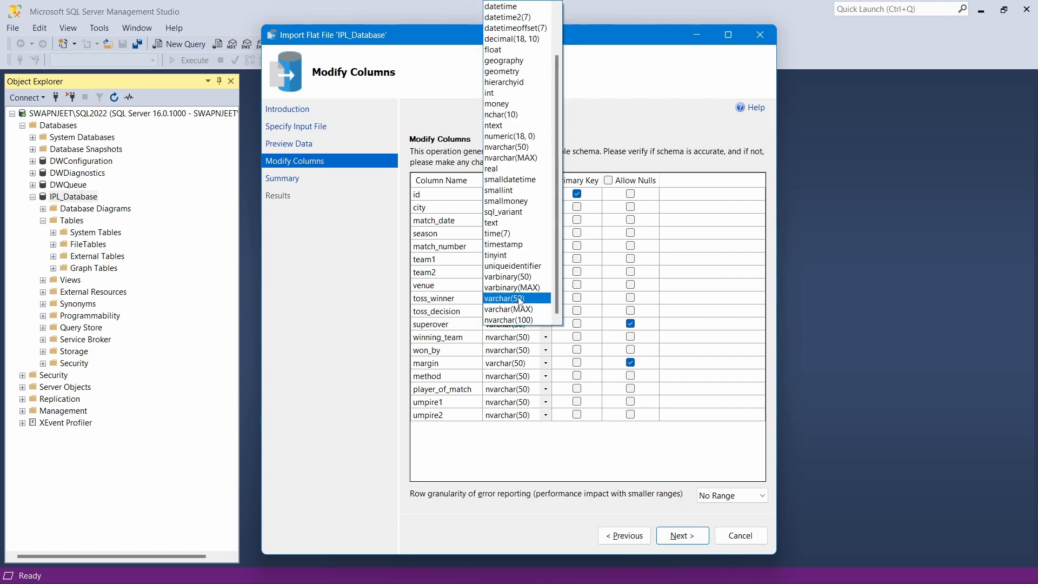
pyautogui.click(520, 298)
# Set venue's data type to varchar(100)
pyautogui.click(545, 285)
pyautogui.click(546, 284)
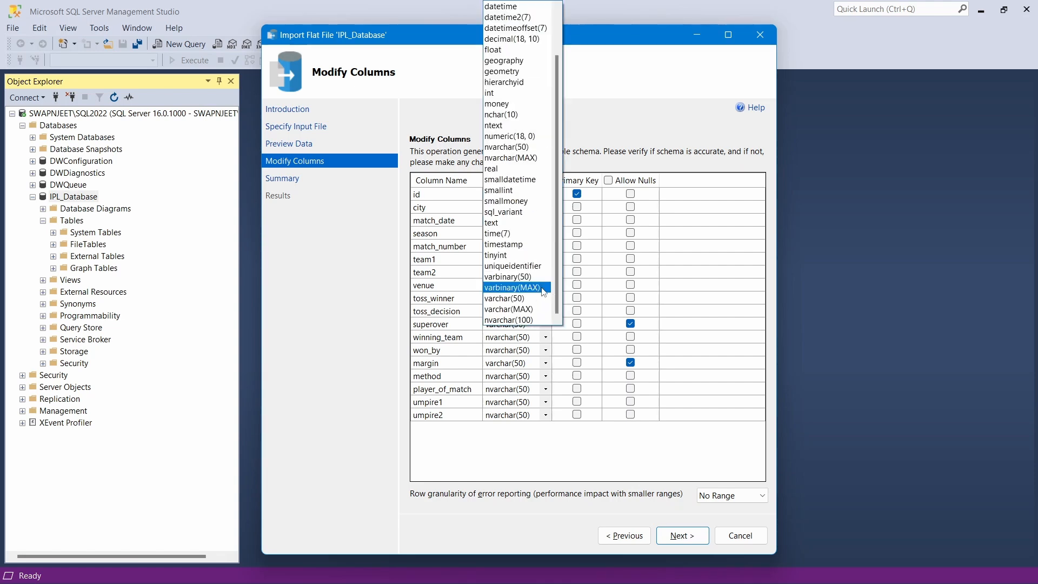
pyautogui.click(520, 298)
pyautogui.click(522, 287)
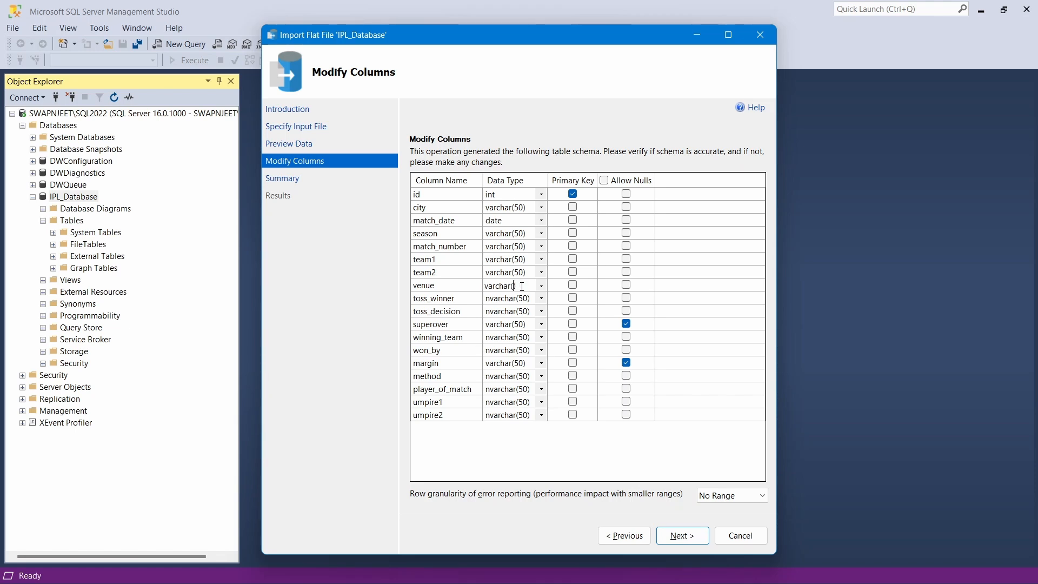
# Set toss_winner, toss_decision, winning_team and won_by to varchar(50)
pyautogui.click(509, 324)
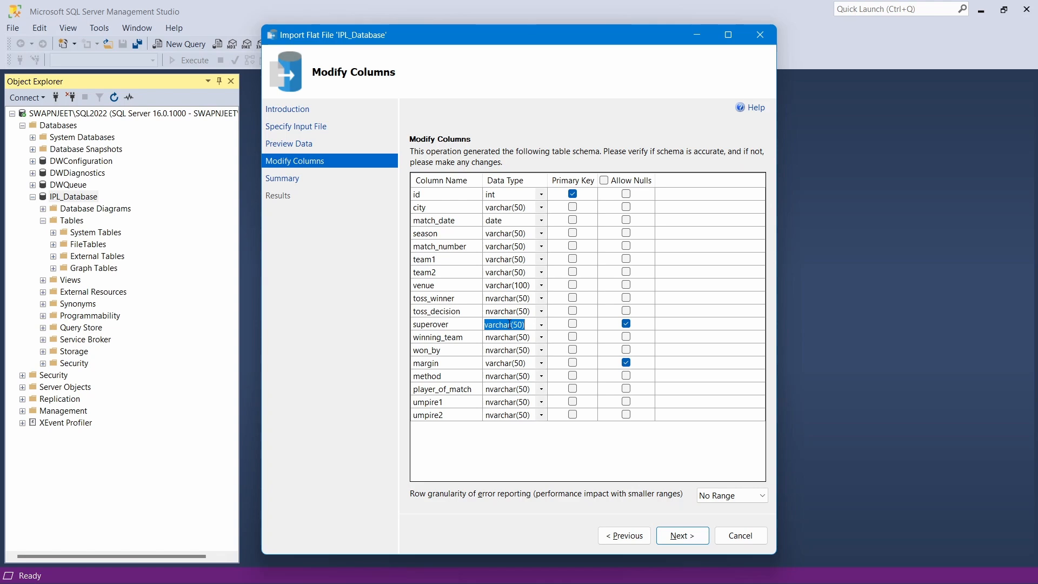
pyautogui.click(540, 324)
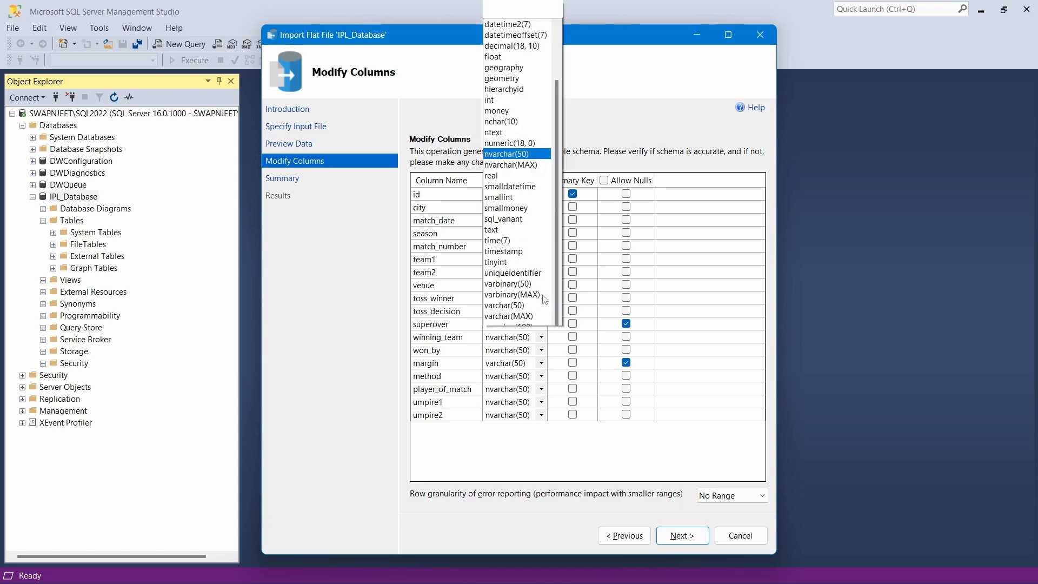
pyautogui.click(509, 296)
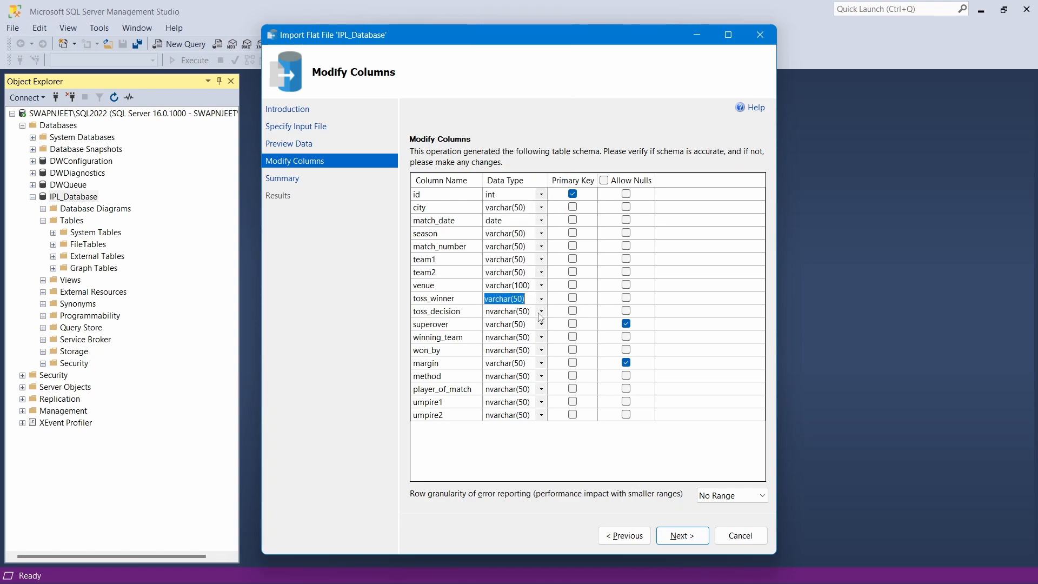
pyautogui.click(541, 313)
pyautogui.click(503, 290)
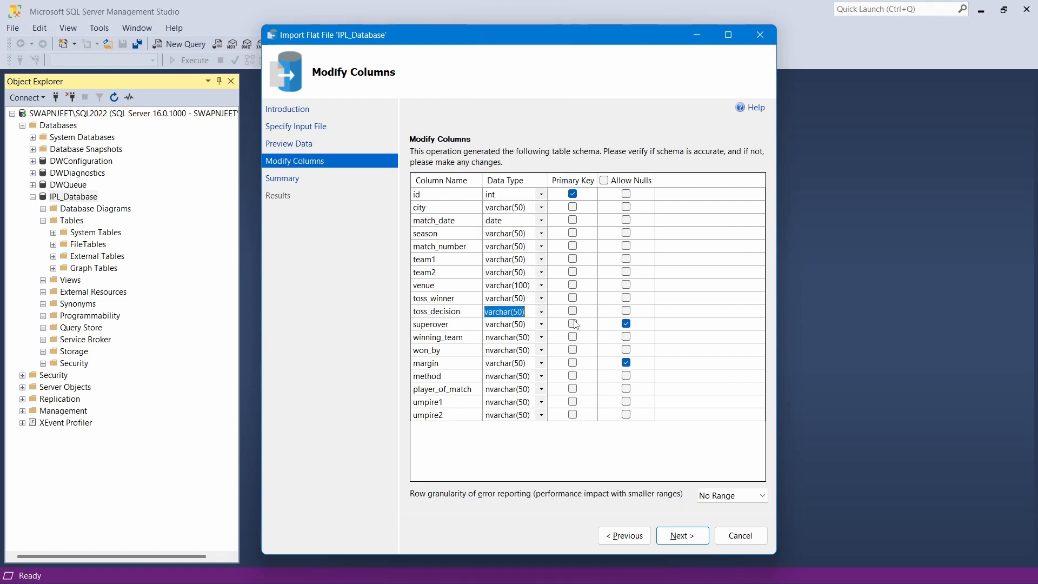
pyautogui.click(541, 337)
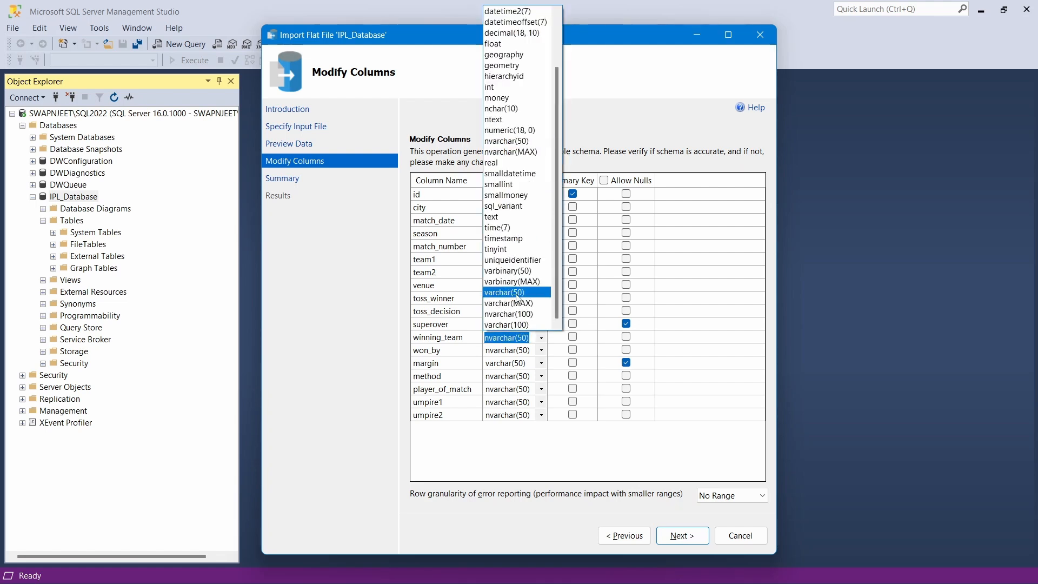
pyautogui.click(516, 292)
pyautogui.click(541, 351)
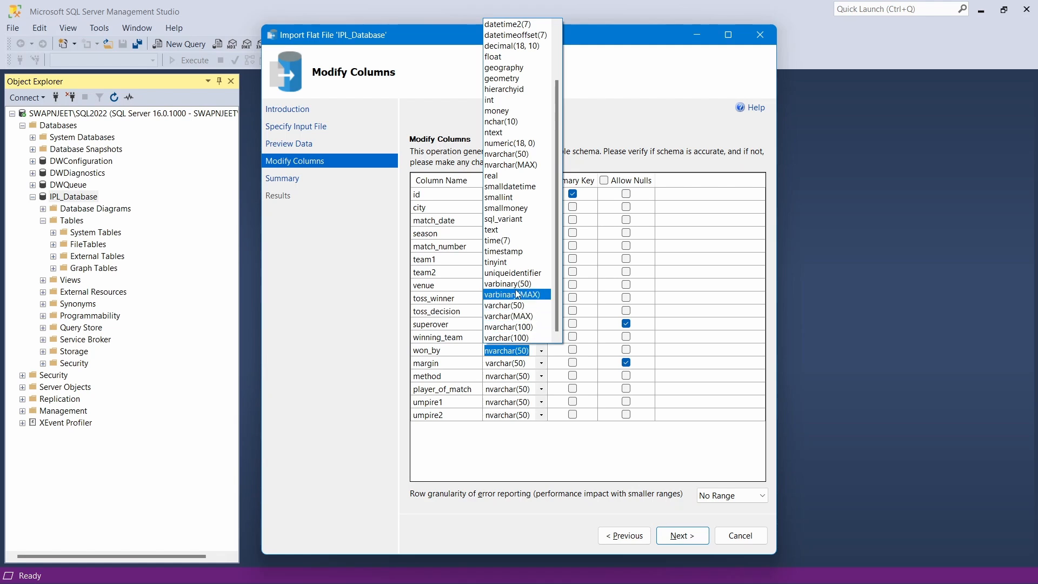
pyautogui.click(515, 306)
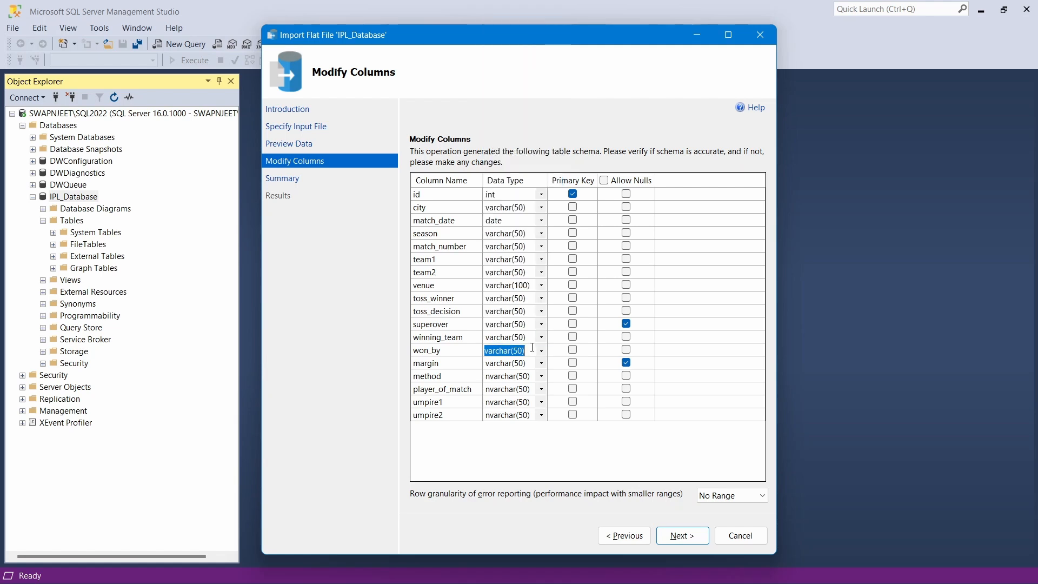
# Set method, player_of_match, umpire1 and umpire2 to varchar(50), then run the import
pyautogui.click(541, 377)
pyautogui.click(517, 350)
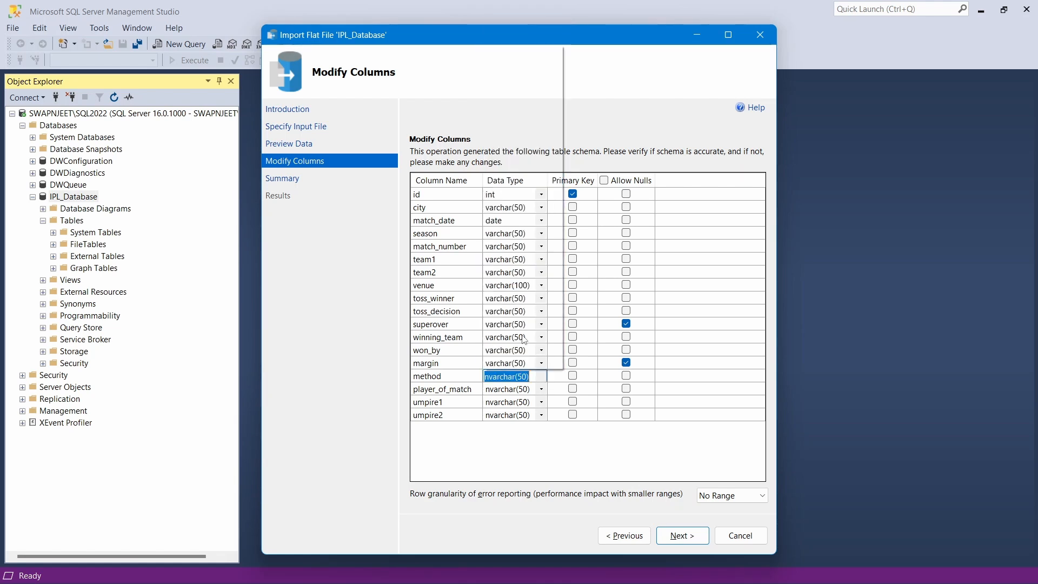
pyautogui.click(542, 389)
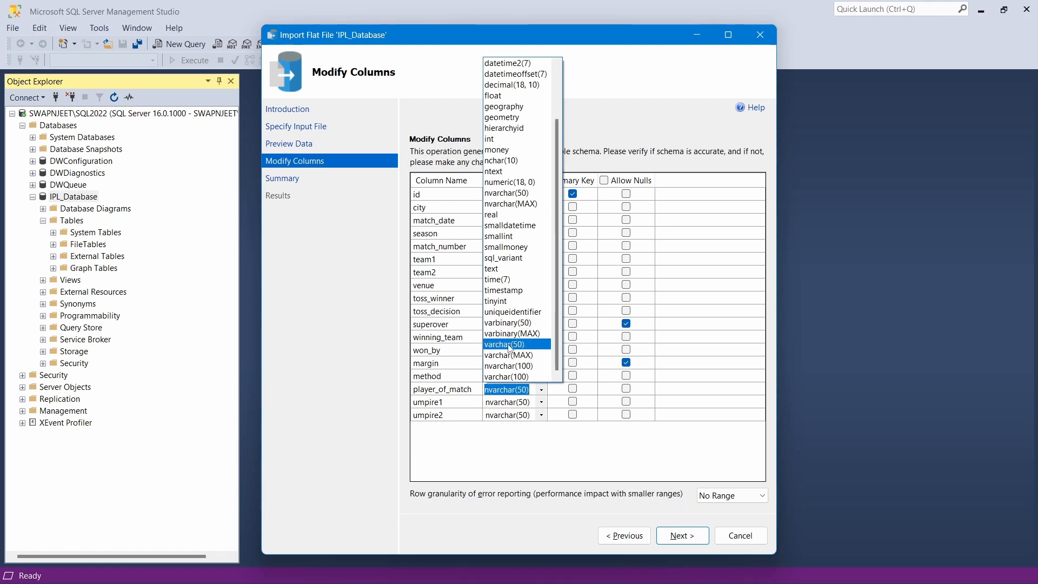
pyautogui.click(510, 345)
pyautogui.click(540, 403)
pyautogui.click(517, 358)
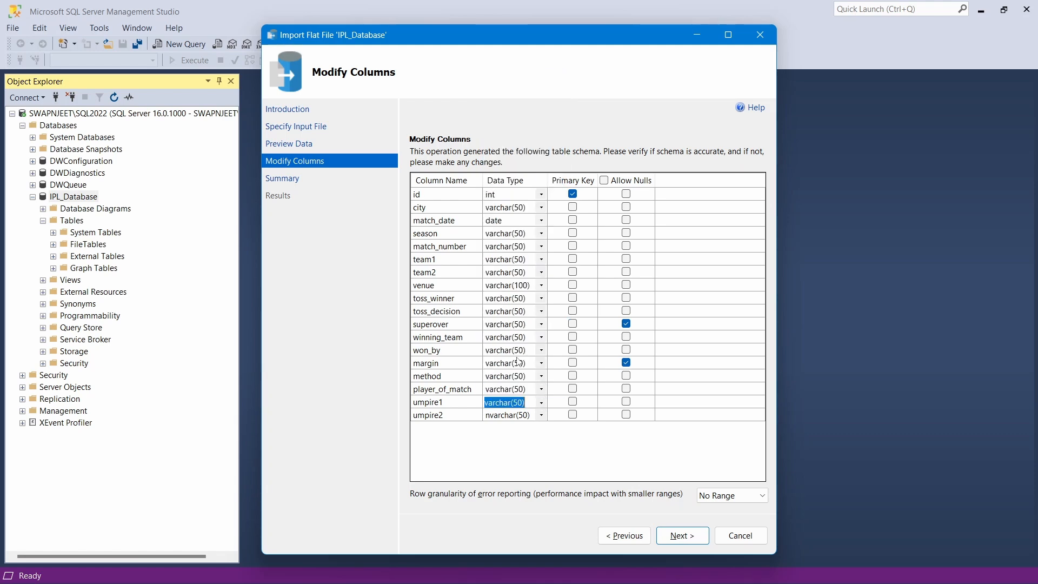
pyautogui.click(542, 415)
pyautogui.click(514, 371)
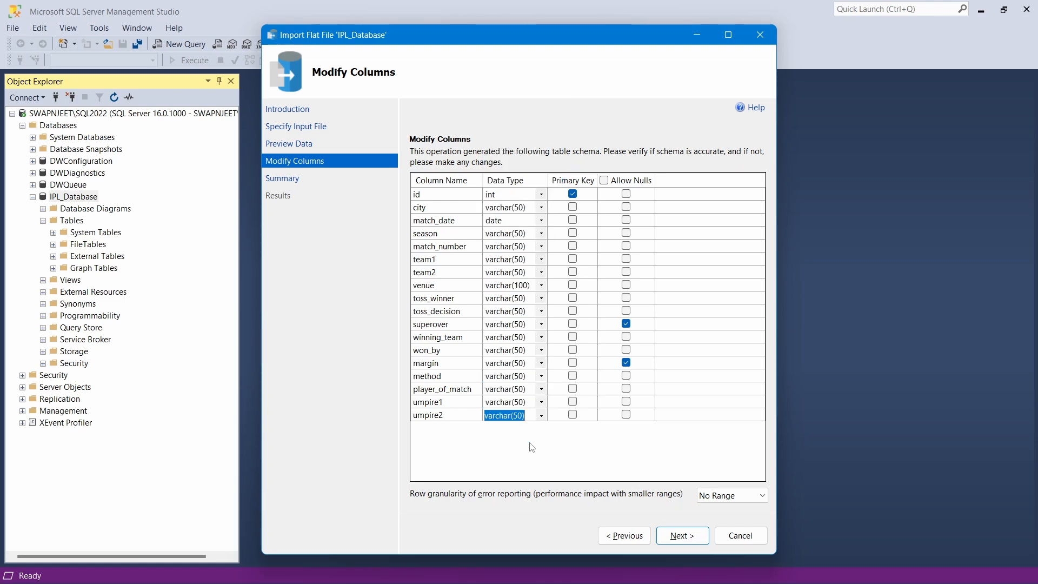
pyautogui.click(681, 535)
pyautogui.click(680, 538)
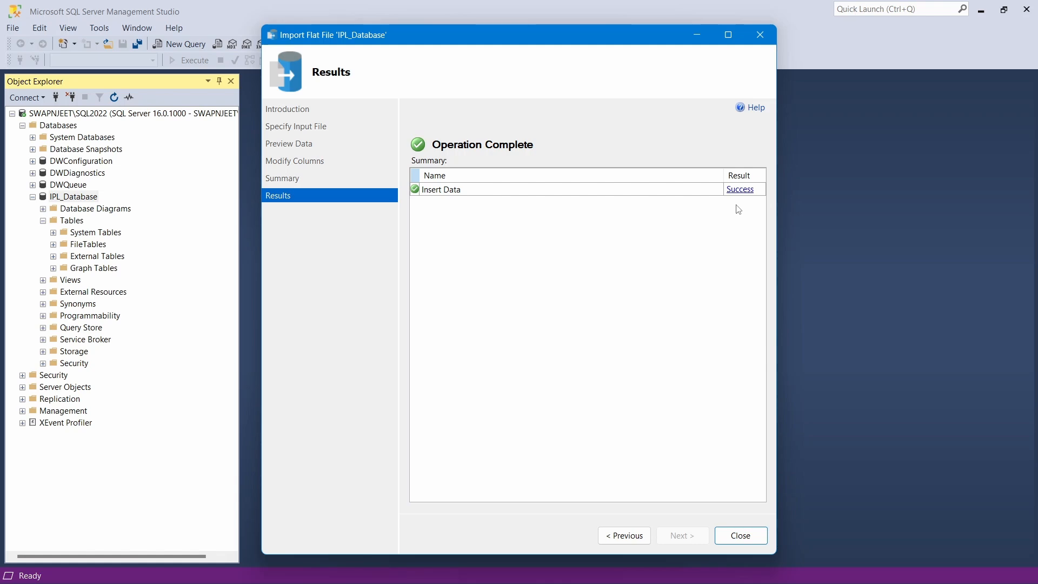
# Close the Import Flat File wizard after the successful load into IPL_Database
pyautogui.click(740, 535)
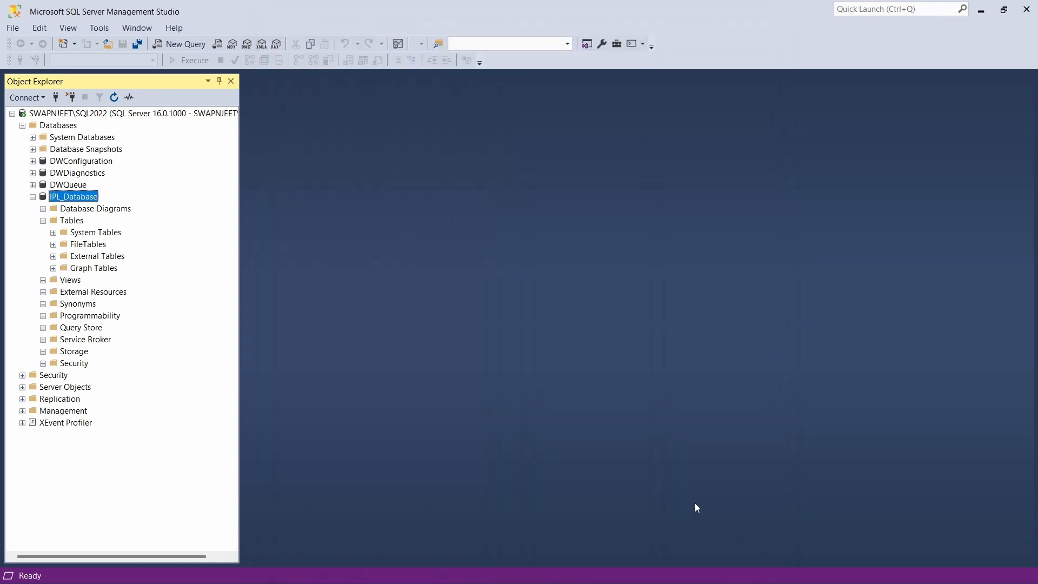
# Refresh IPL_Database and expand Tables to reveal dbo.ipl_matches_2008_2022
pyautogui.rightClick(61, 197)
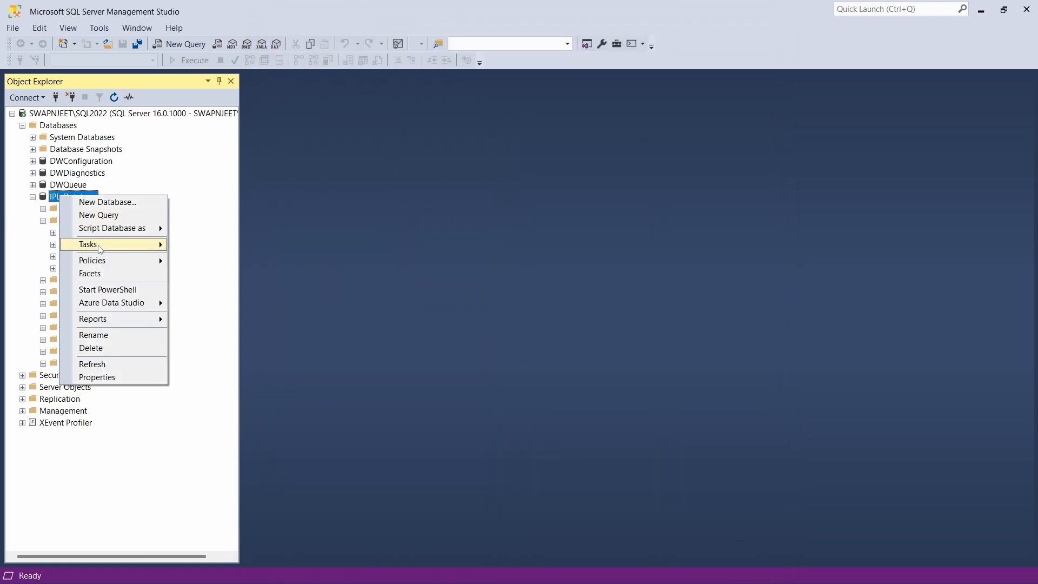
pyautogui.click(98, 364)
pyautogui.click(42, 221)
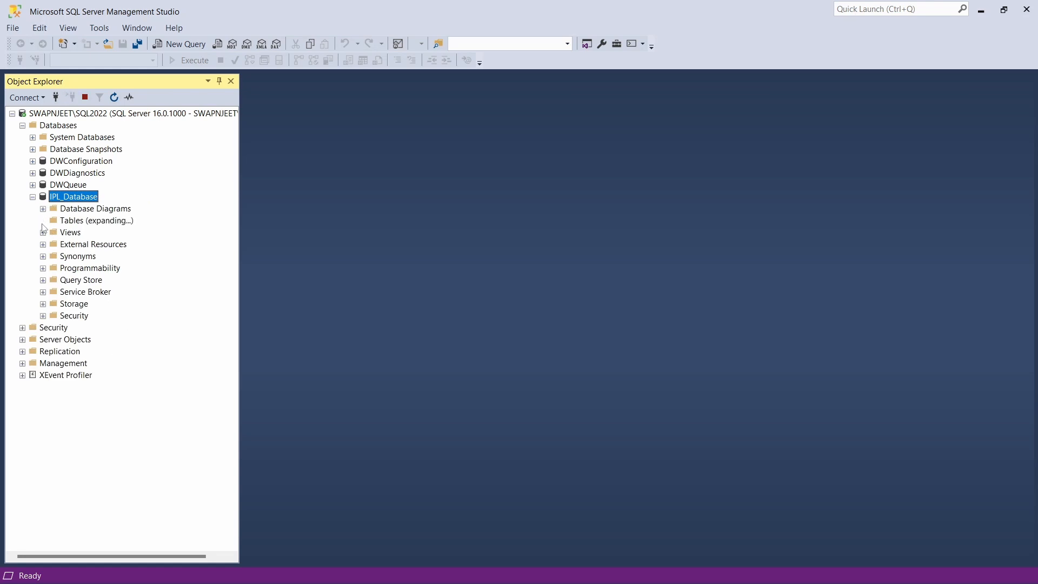
pyautogui.click(116, 281)
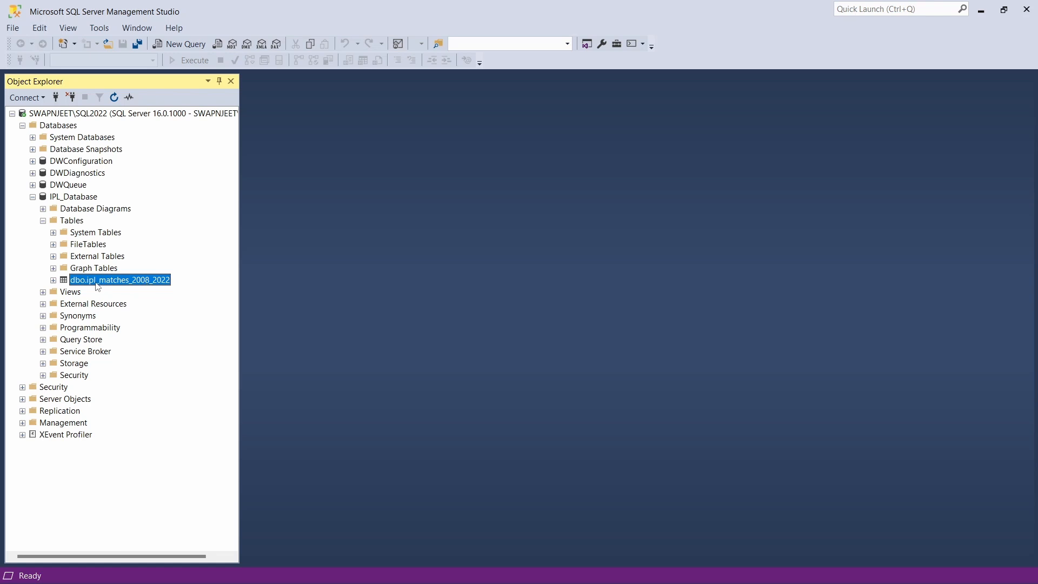
pyautogui.click(64, 198)
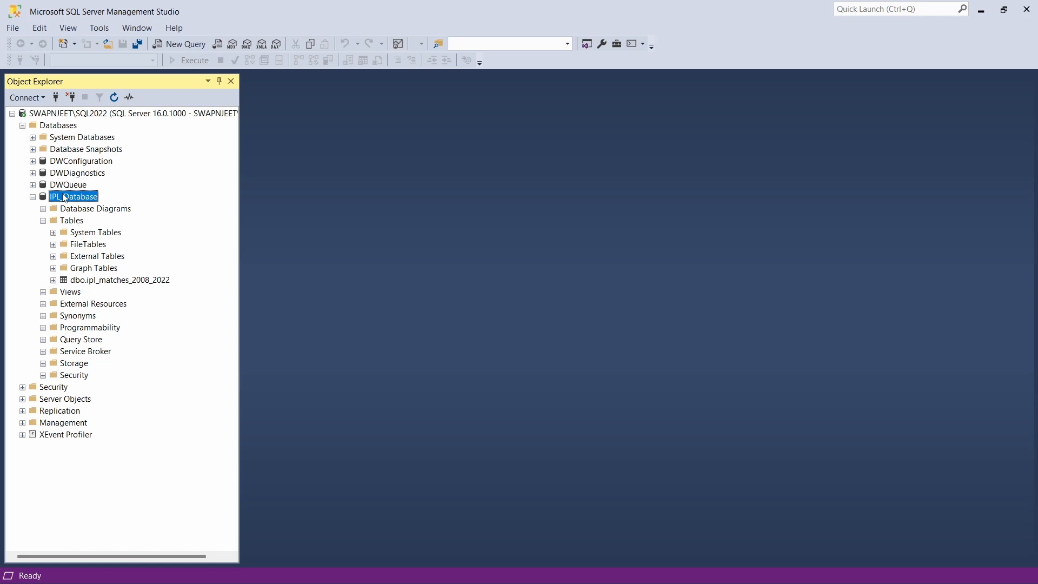
pyautogui.rightClick(65, 198)
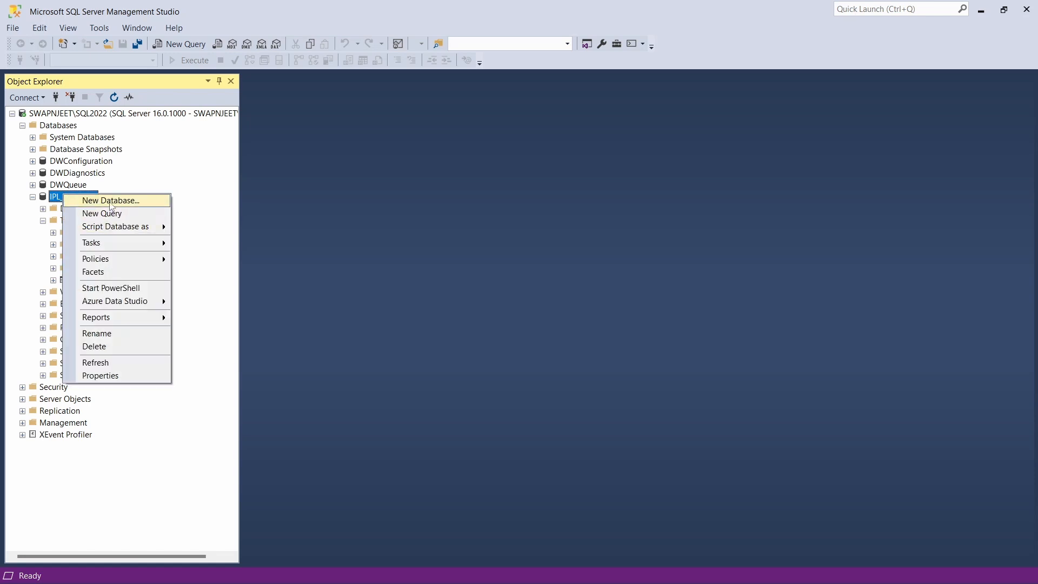
# In a new query, run select * from dbo.ipl_matches_2008_2022, returning 950 rows
pyautogui.click(105, 214)
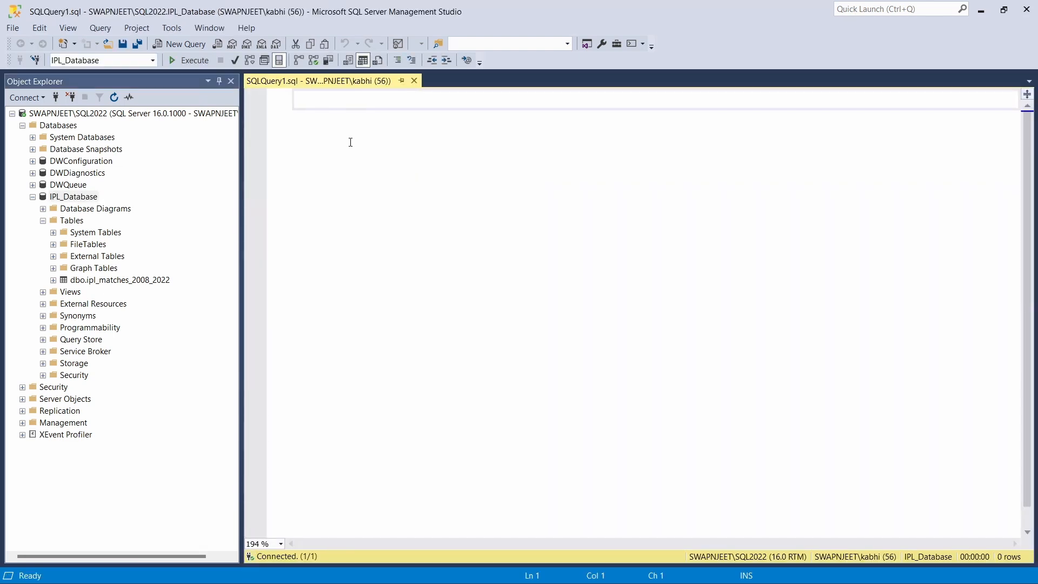
pyautogui.write('select ')
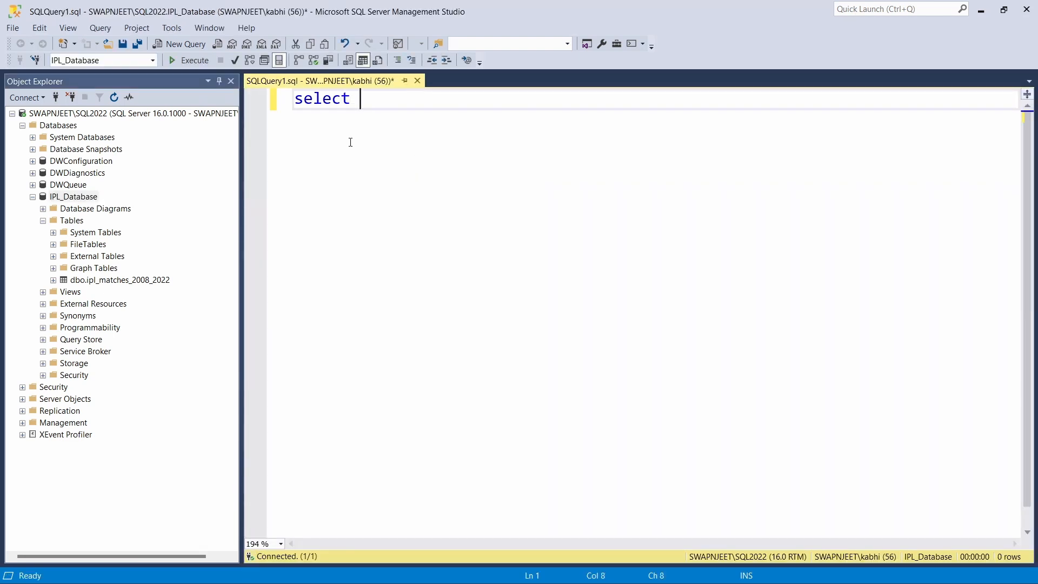
pyautogui.write('&')
pyautogui.press('BackSpace')
pyautogui.write('* from i')
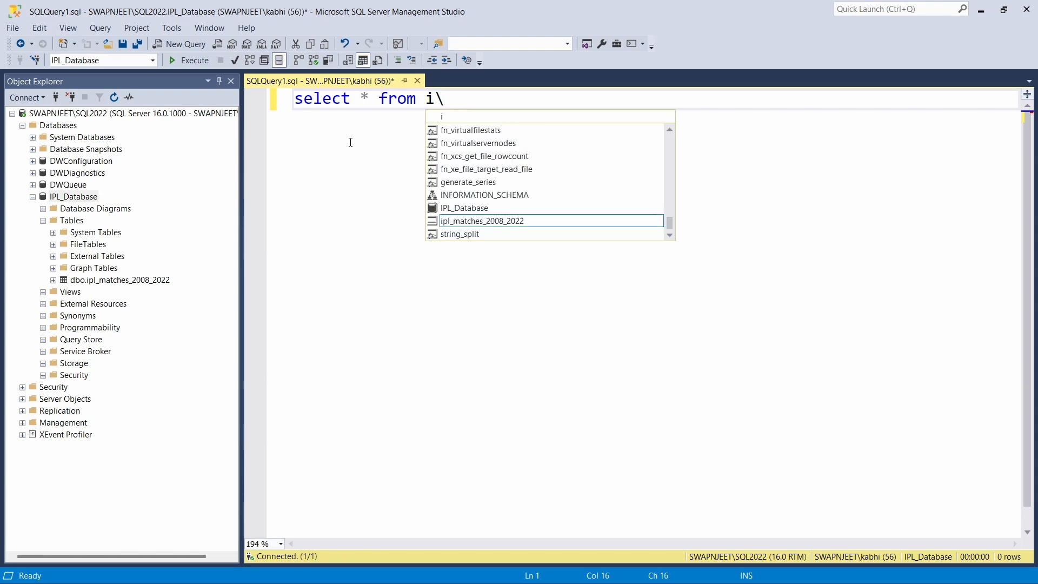
pyautogui.press('BackSpace')
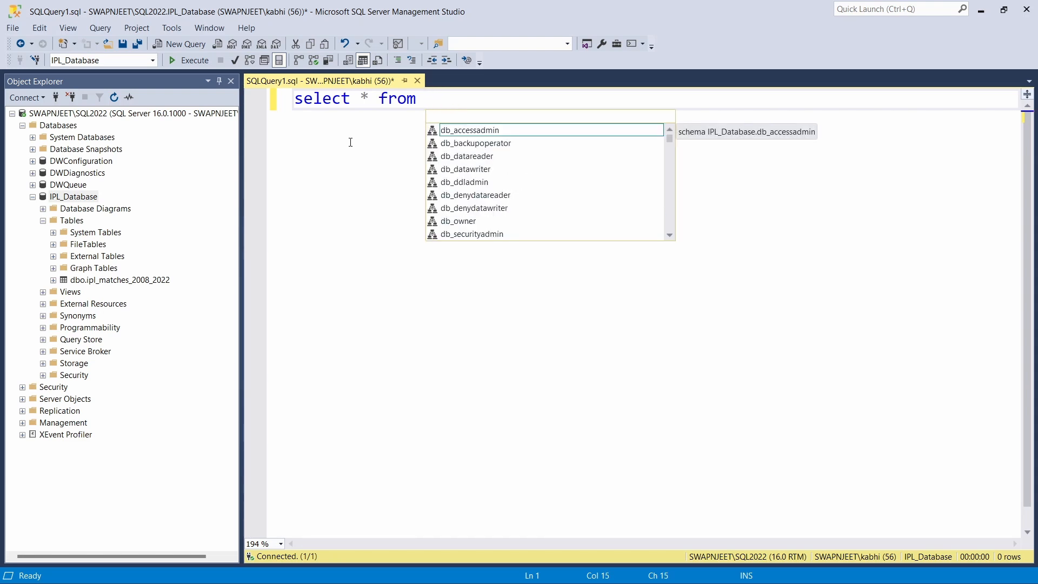
pyautogui.write('dbo')
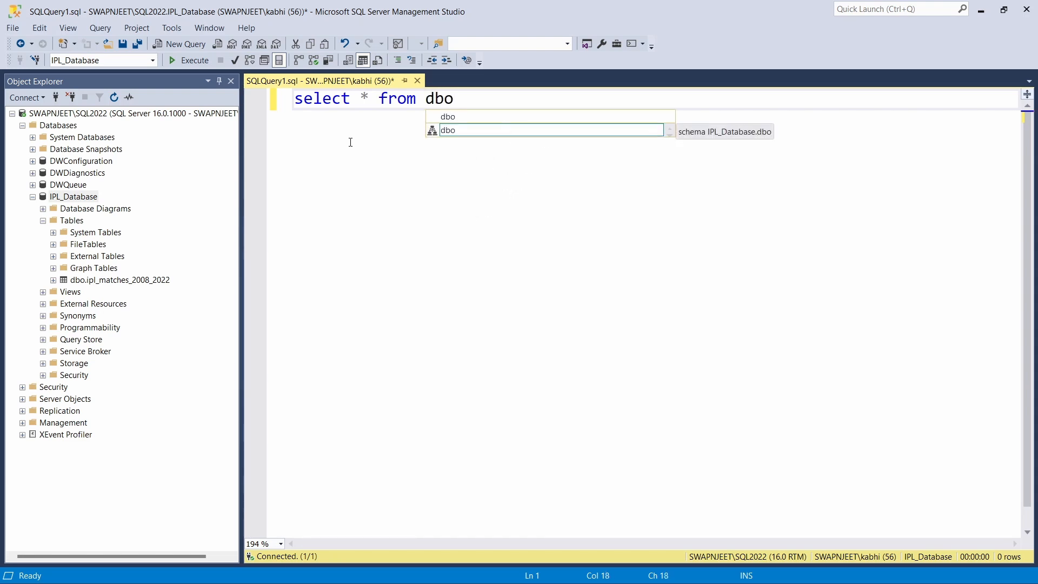
pyautogui.write('.ip')
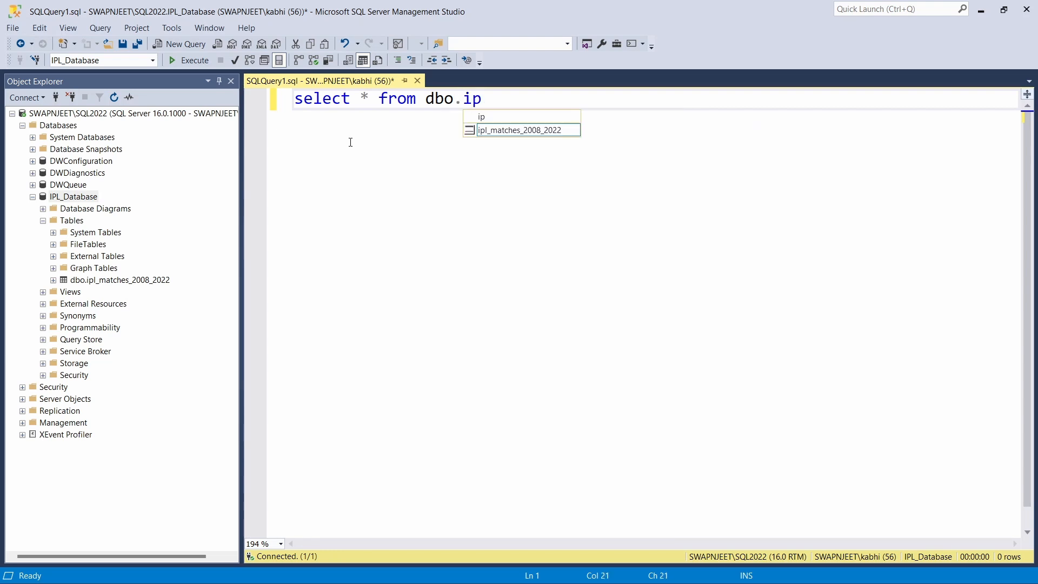
pyautogui.write('l')
pyautogui.press('Tab')
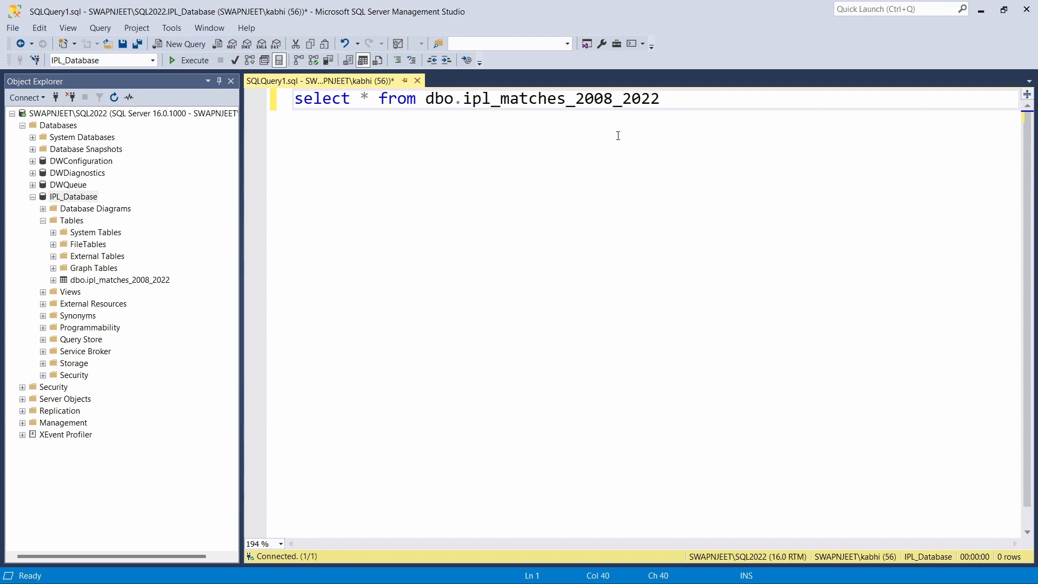
pyautogui.moveTo(671, 102); pyautogui.dragTo(289, 110)
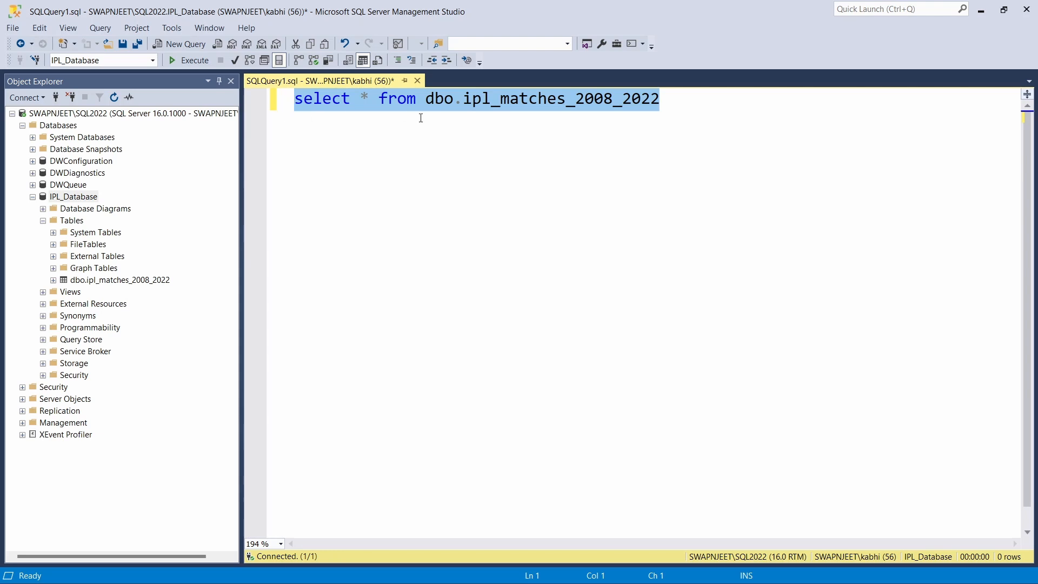
pyautogui.click(178, 61)
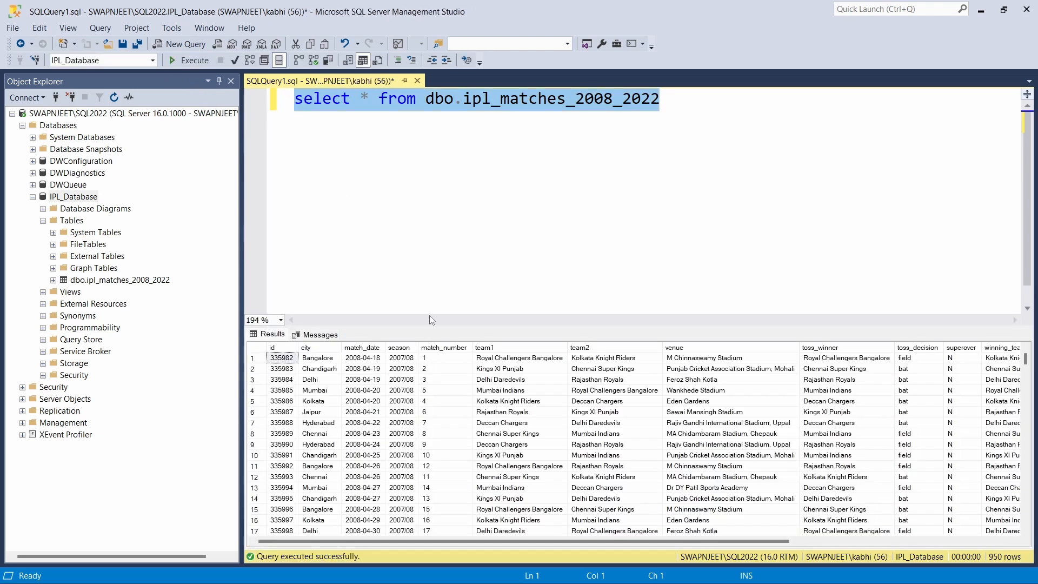
pyautogui.click(436, 264)
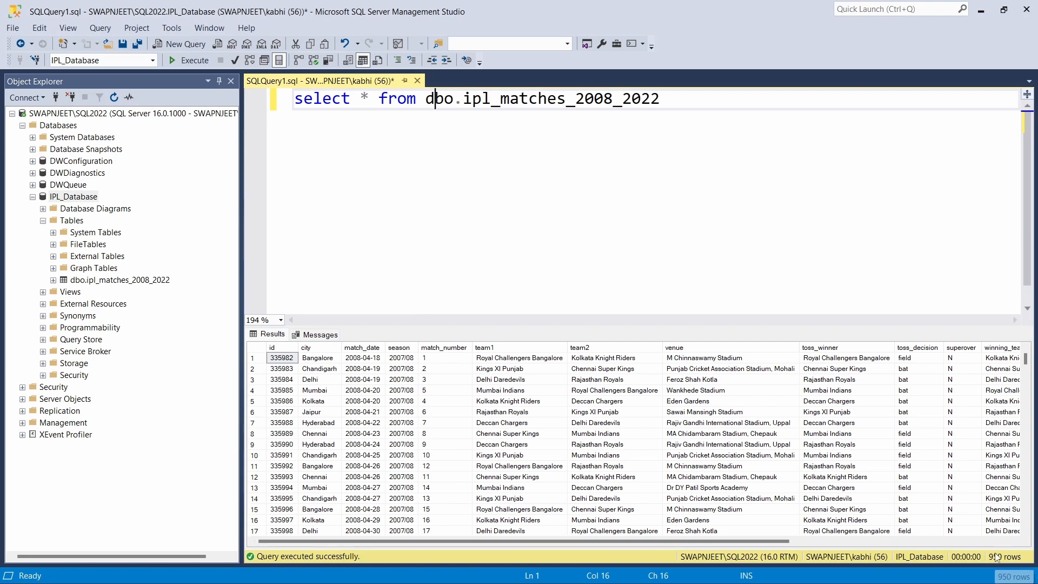
pyautogui.moveTo(593, 567)
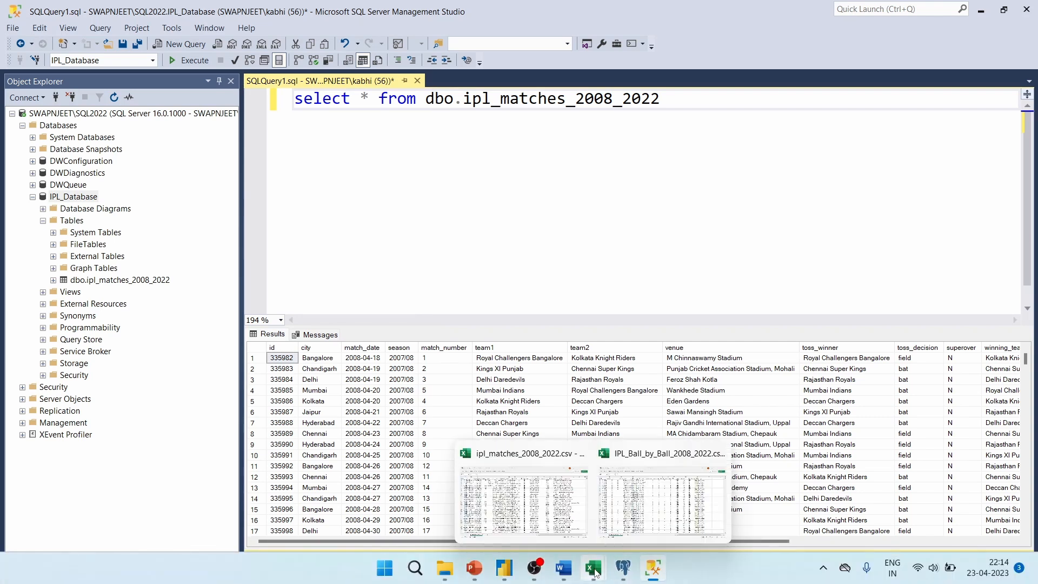
pyautogui.moveTo(524, 476)
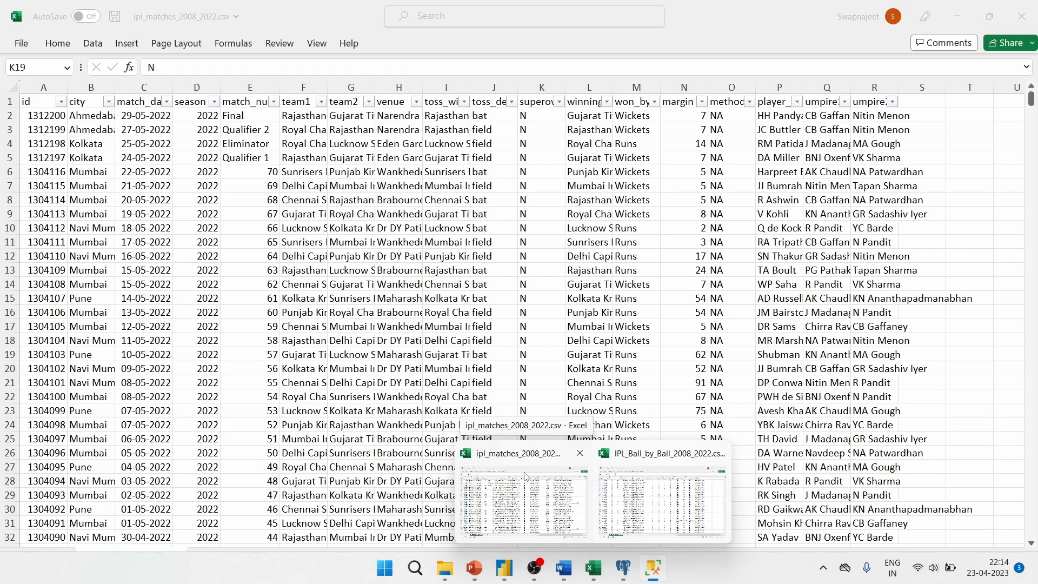
pyautogui.click(524, 476)
pyautogui.click(43, 87)
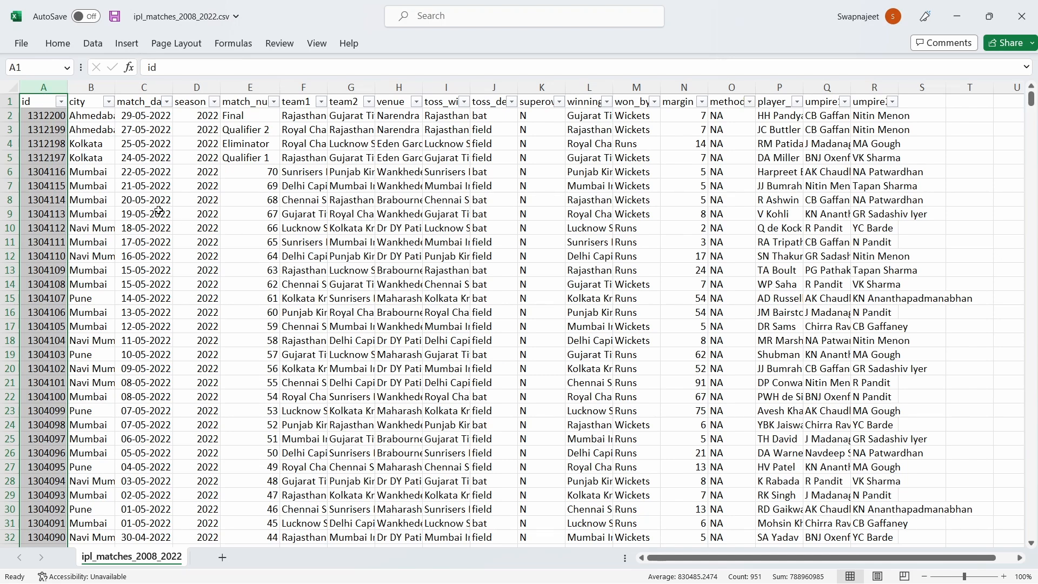
pyautogui.hotkey('alt', 'Tab')
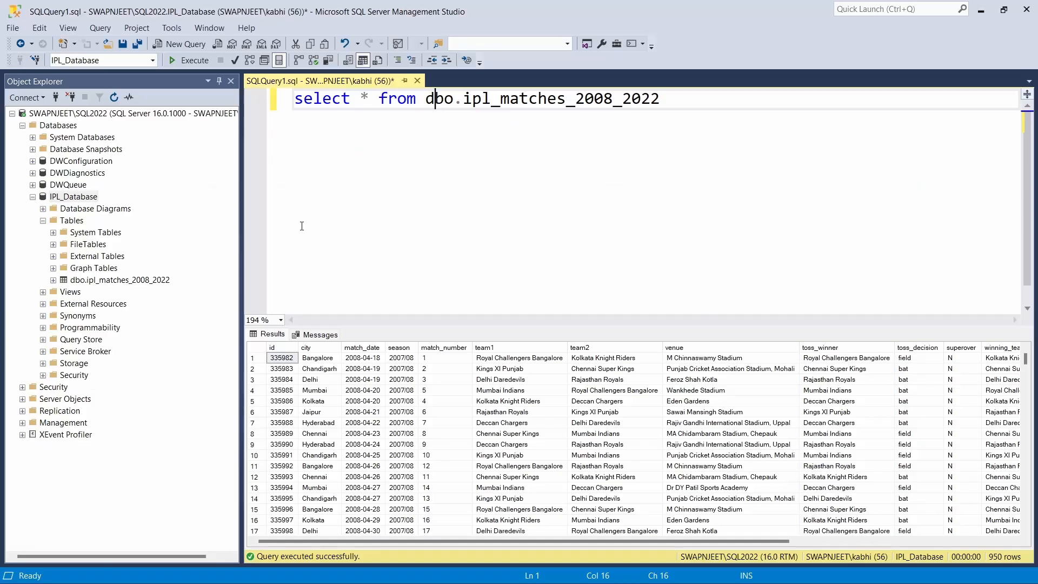
# Launch the Import Flat File wizard for IPL_Database from its Tasks menu
pyautogui.click(652, 253)
pyautogui.click(72, 197)
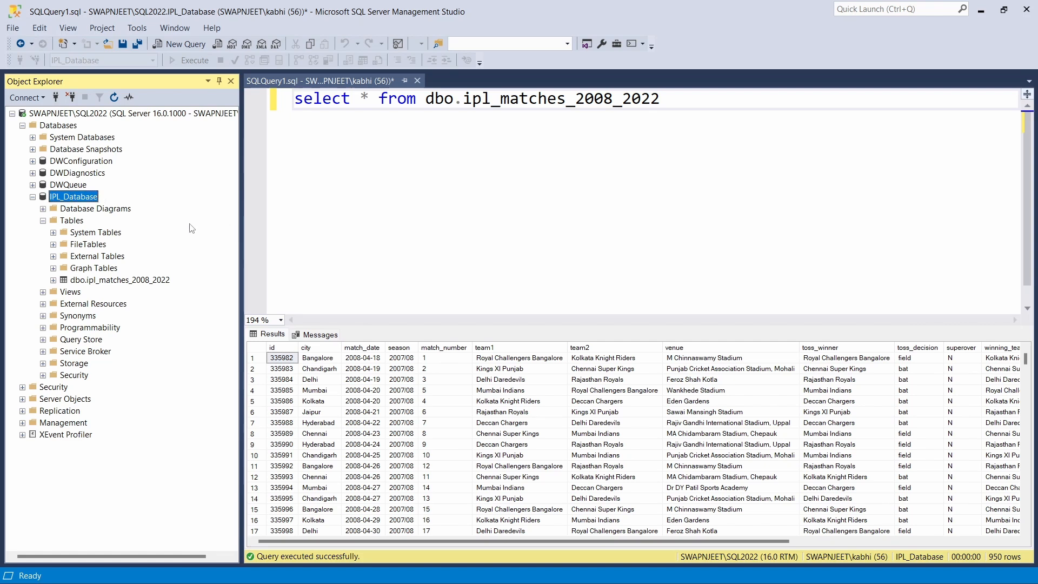
pyautogui.rightClick(82, 197)
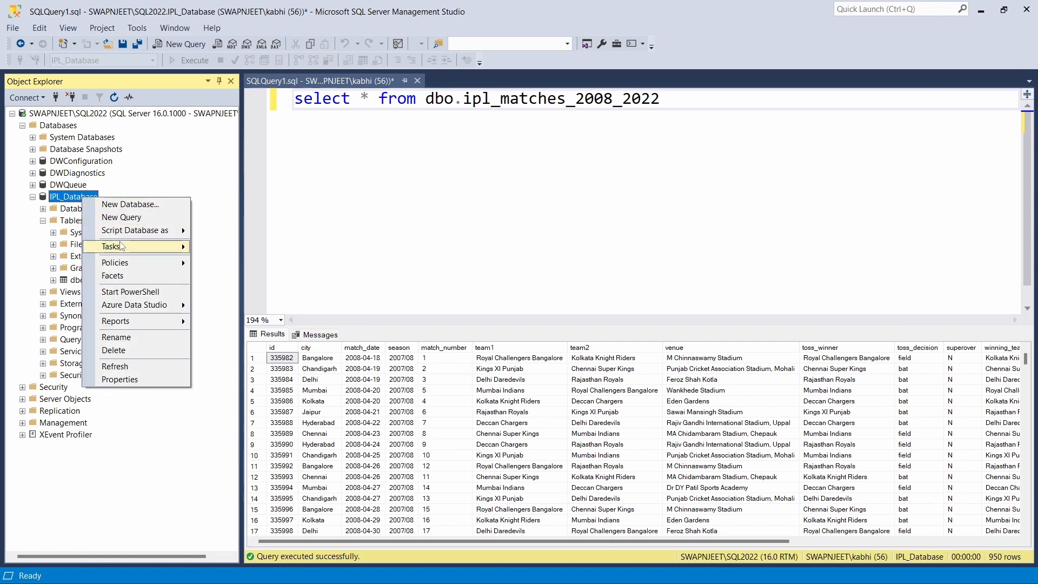
pyautogui.moveTo(135, 246)
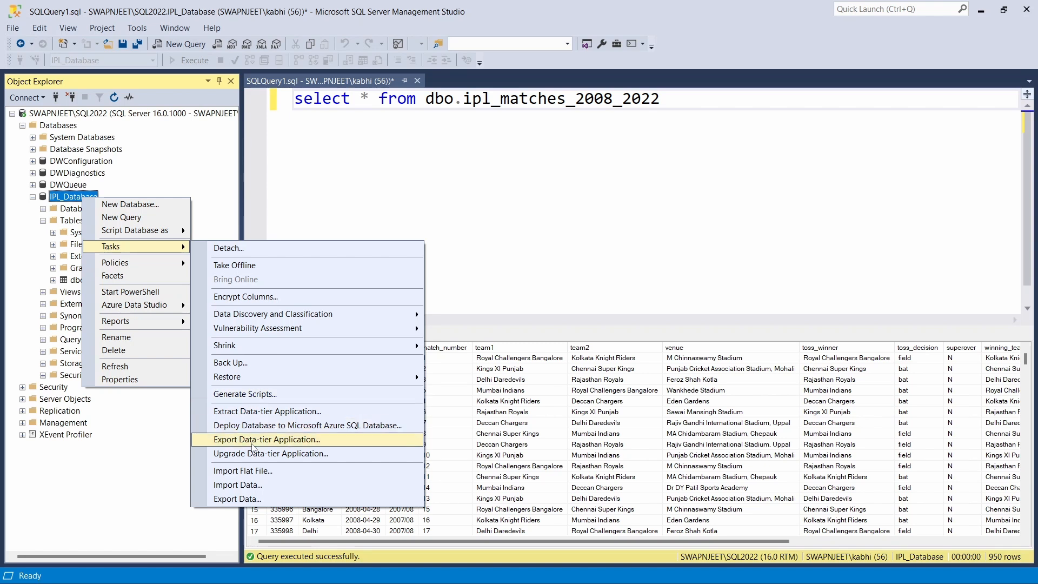
pyautogui.click(253, 470)
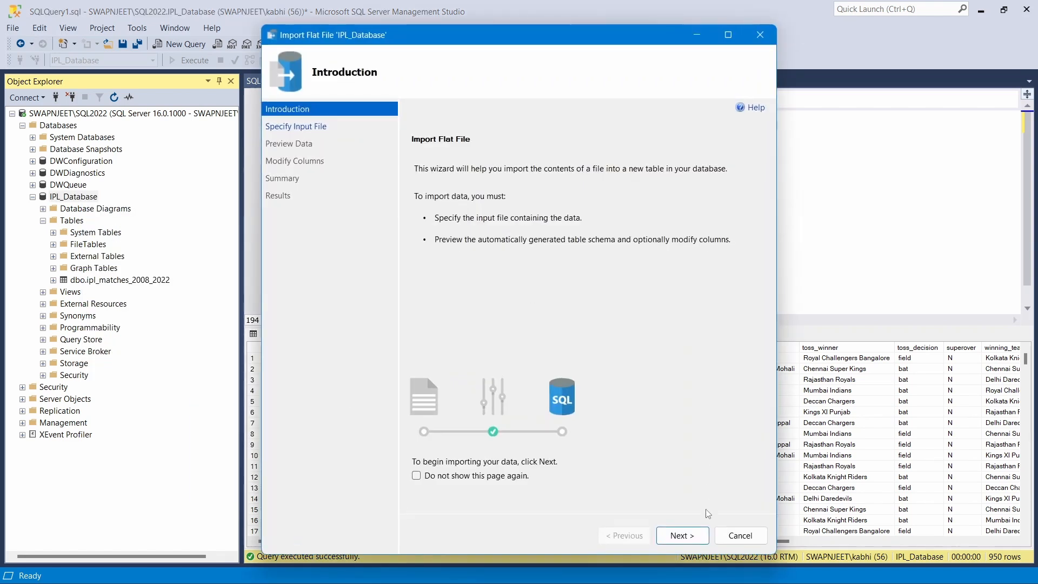
pyautogui.click(682, 535)
# Choose ipl_ball_by_ball_2008_2022.csv as the input file and advance to the column schema
pyautogui.click(739, 195)
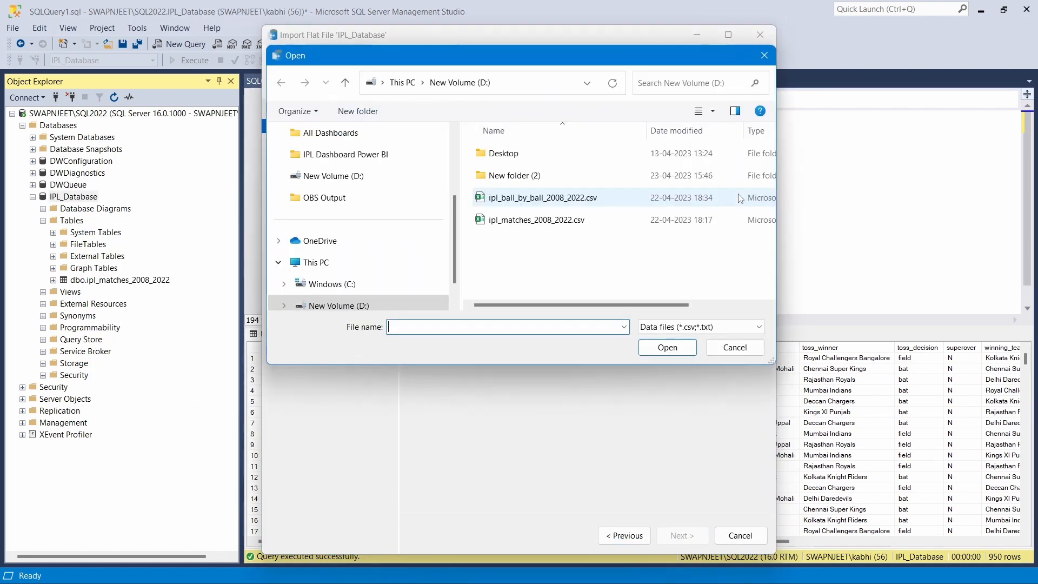
pyautogui.click(562, 198)
pyautogui.click(667, 347)
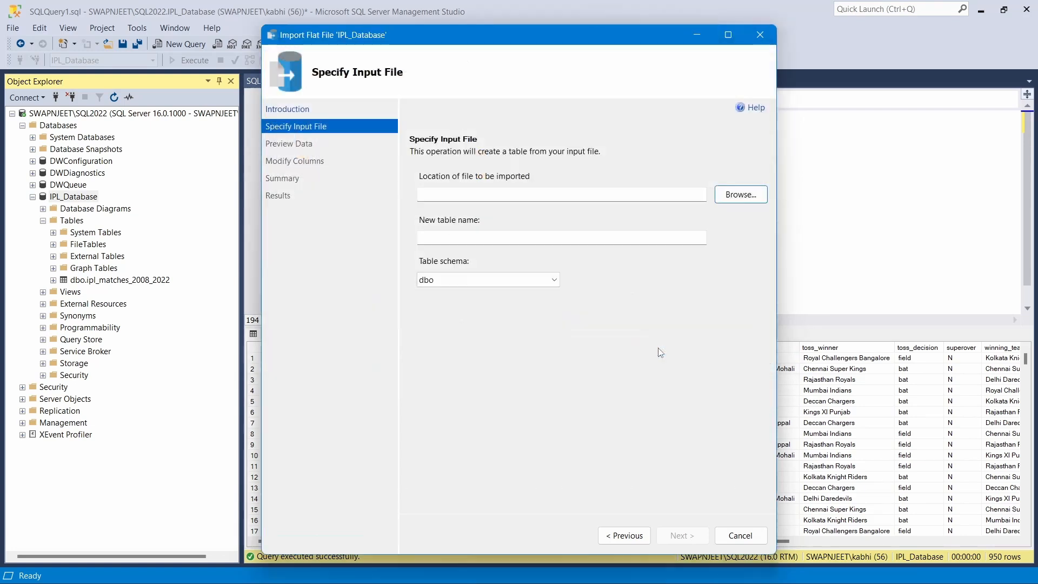
pyautogui.click(671, 530)
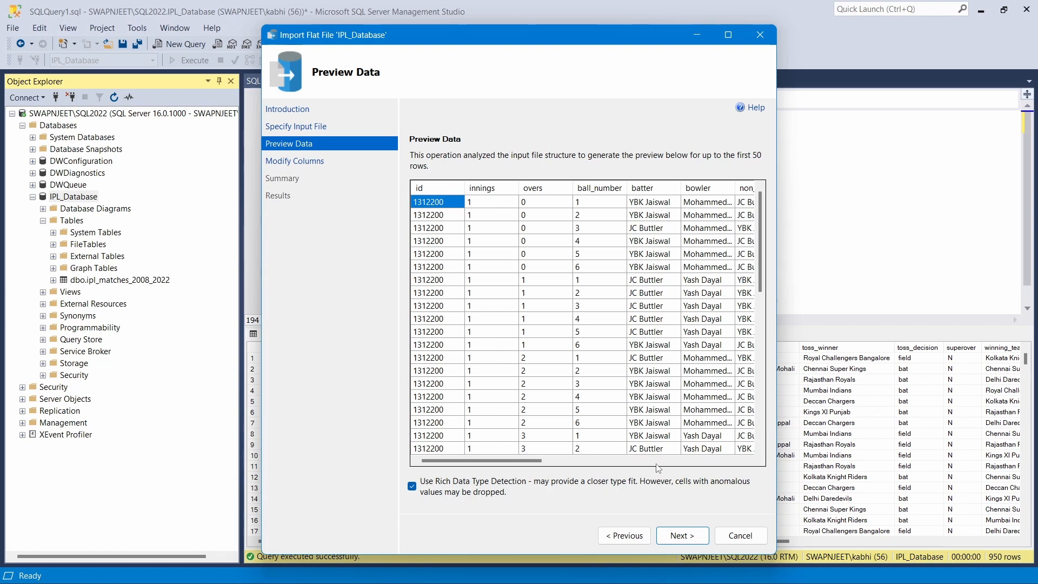
pyautogui.click(689, 535)
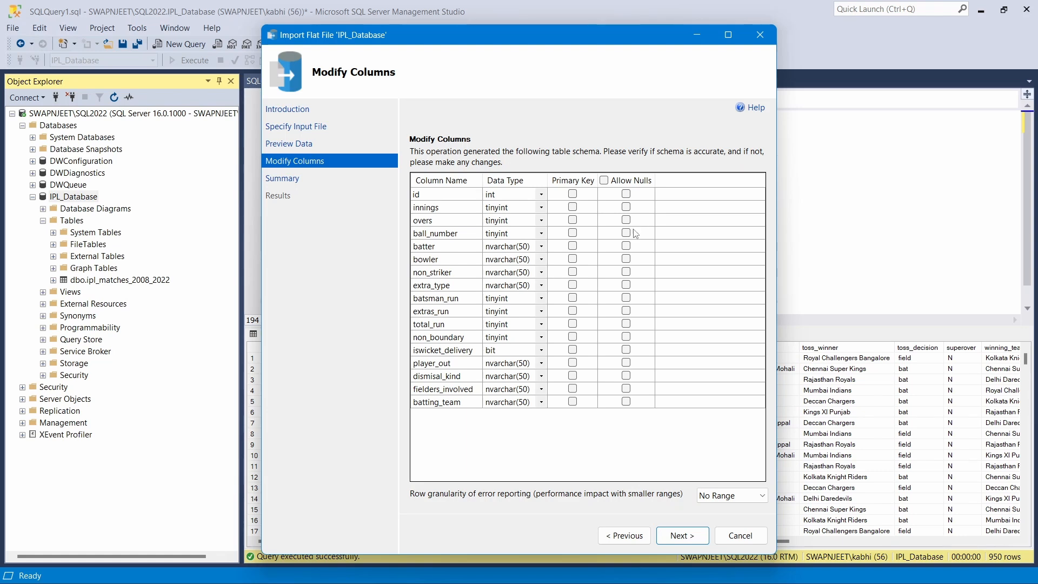
# Set batter, non_striker, bowler and extra_type to varchar(50)
pyautogui.click(541, 246)
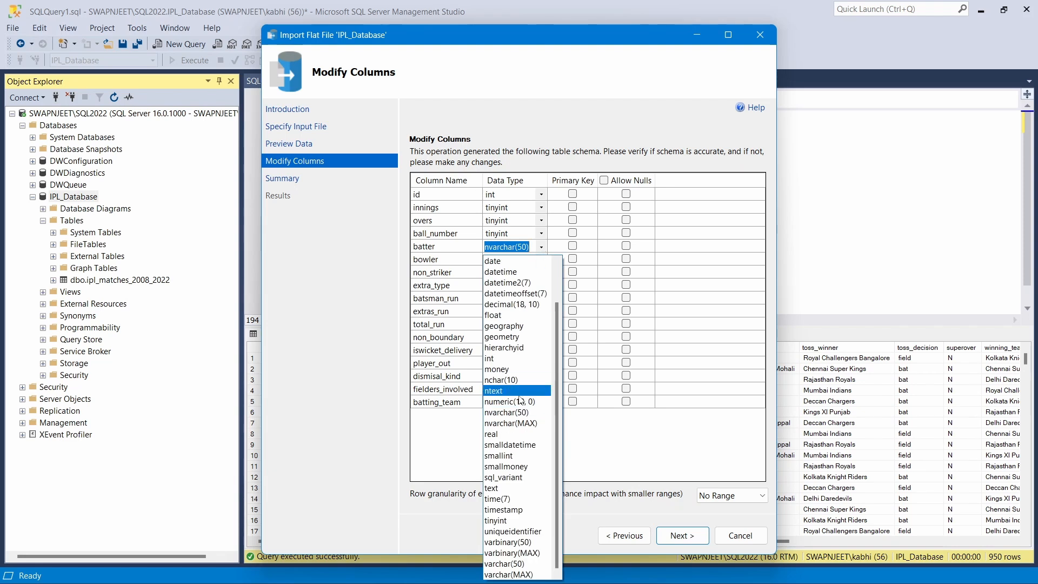
pyautogui.click(520, 565)
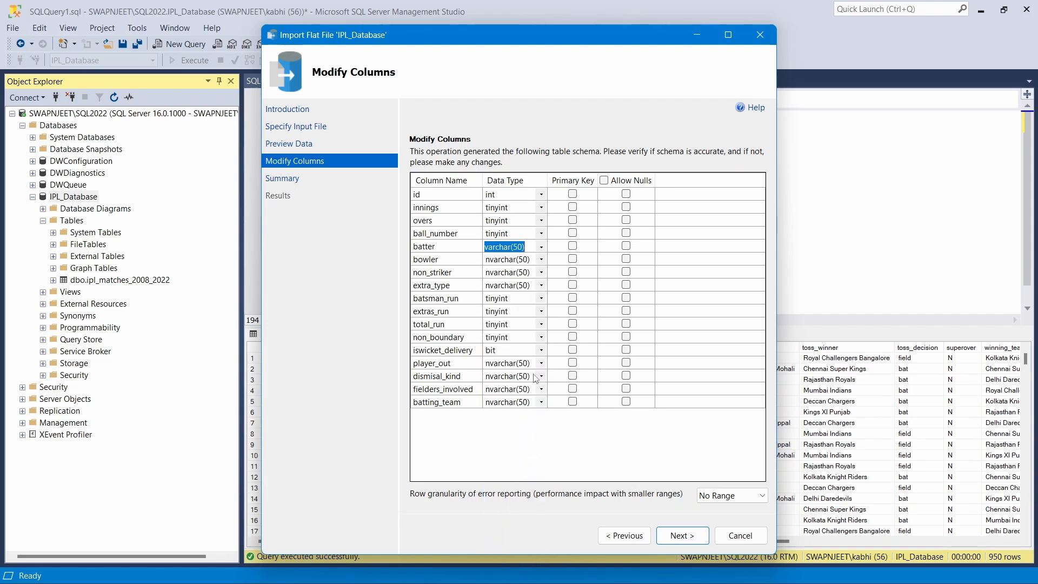
pyautogui.click(541, 274)
pyautogui.click(542, 263)
pyautogui.click(541, 260)
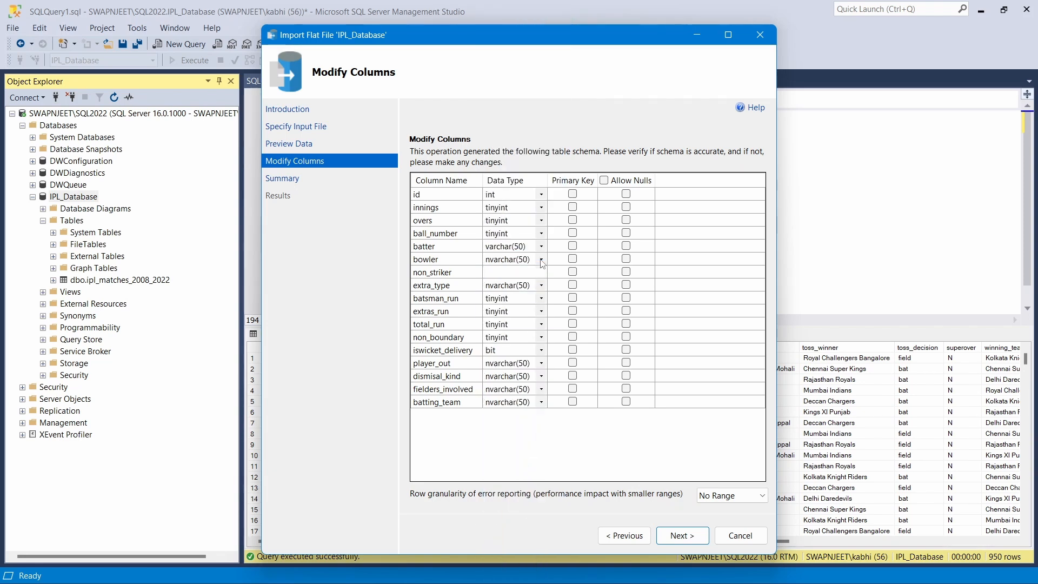
pyautogui.click(534, 288)
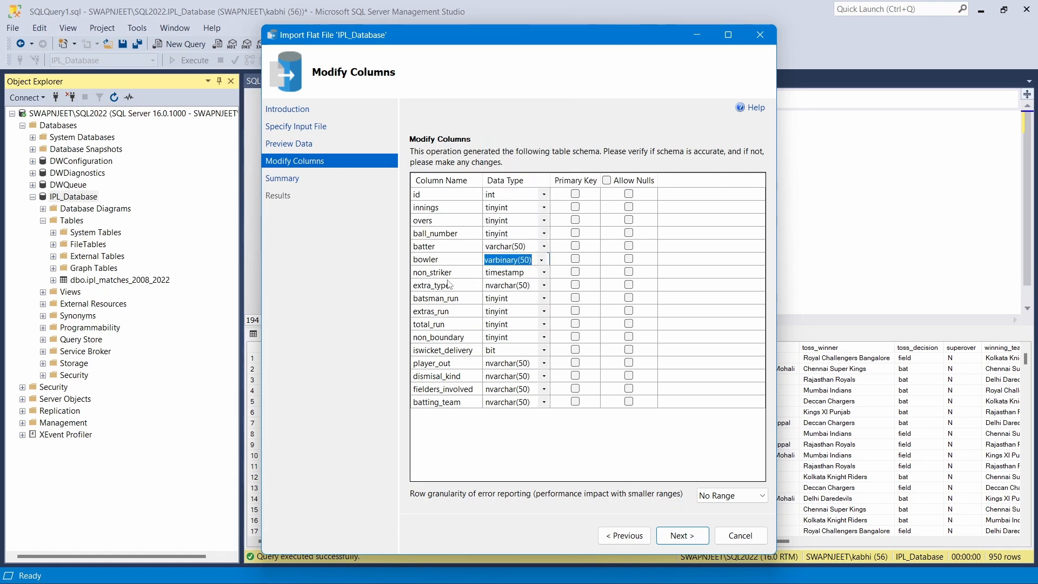
pyautogui.click(545, 282)
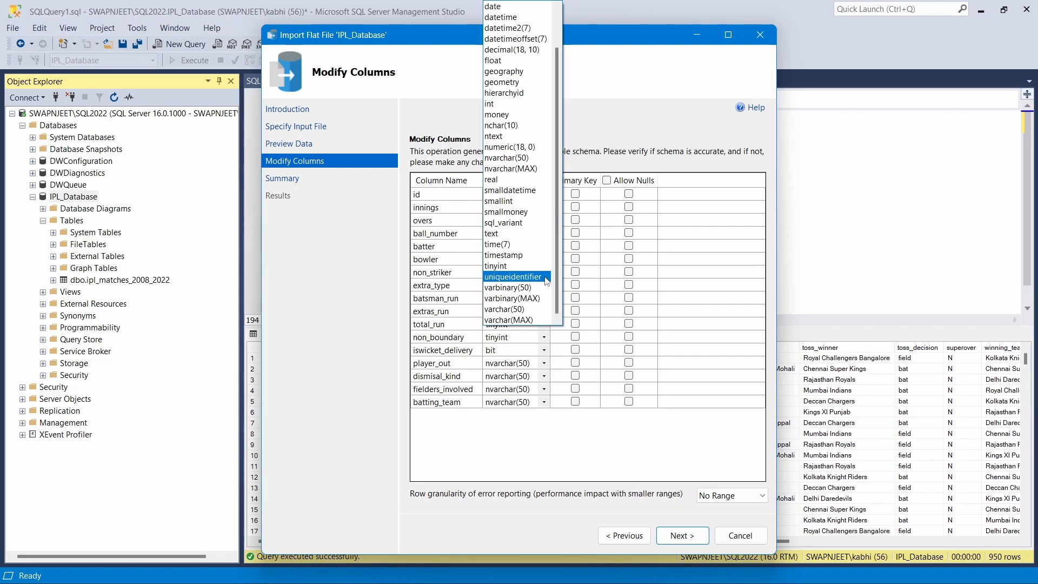
pyautogui.click(505, 288)
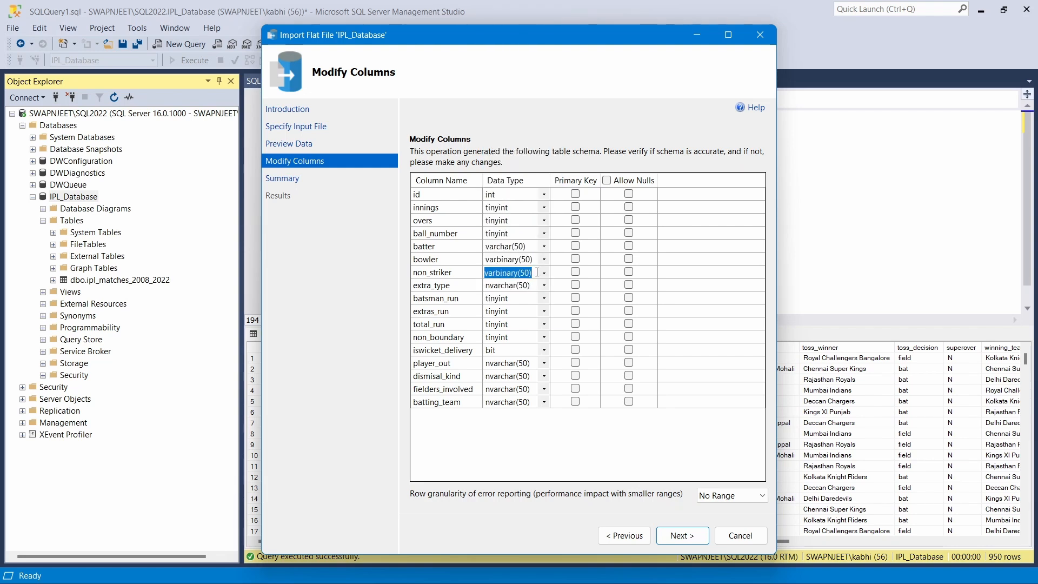
pyautogui.click(537, 272)
pyautogui.click(513, 308)
pyautogui.click(544, 260)
pyautogui.click(551, 299)
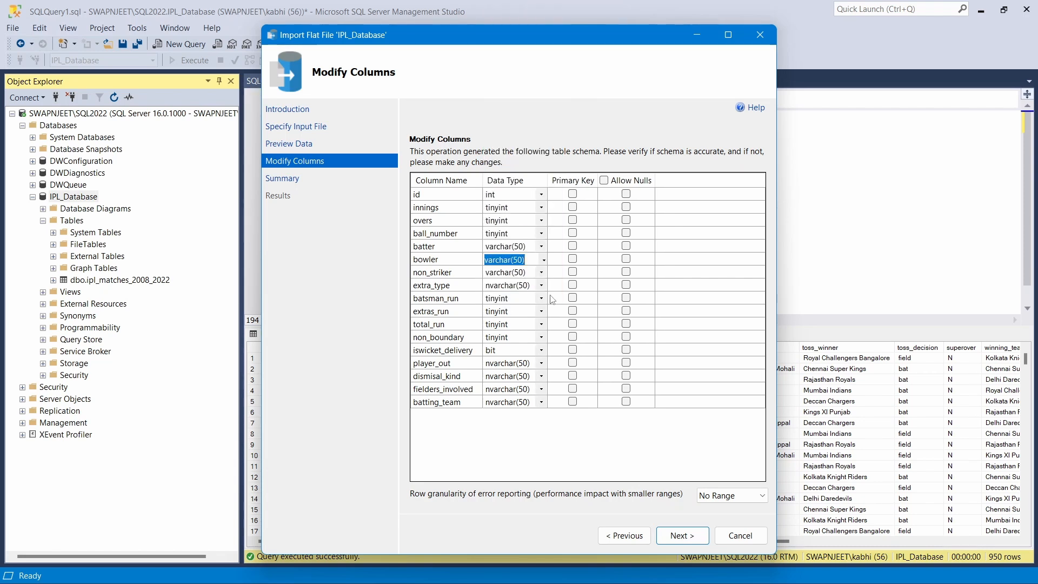
pyautogui.click(543, 285)
pyautogui.click(518, 312)
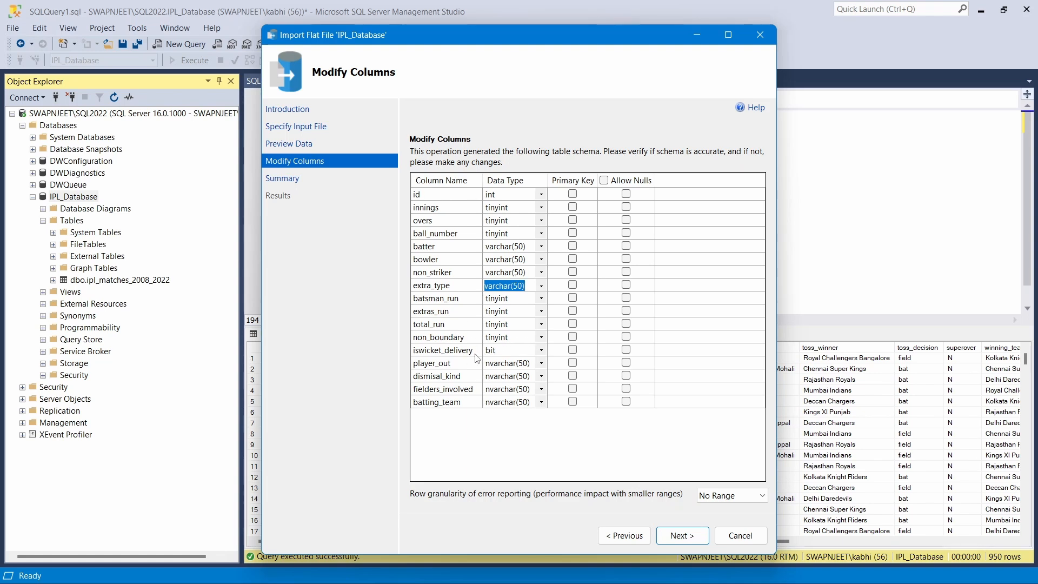
# Make iswicket_delivery tinyint and player_out, dismisal_kind, fielders_involved, batting_team varchar(50)
pyautogui.click(541, 350)
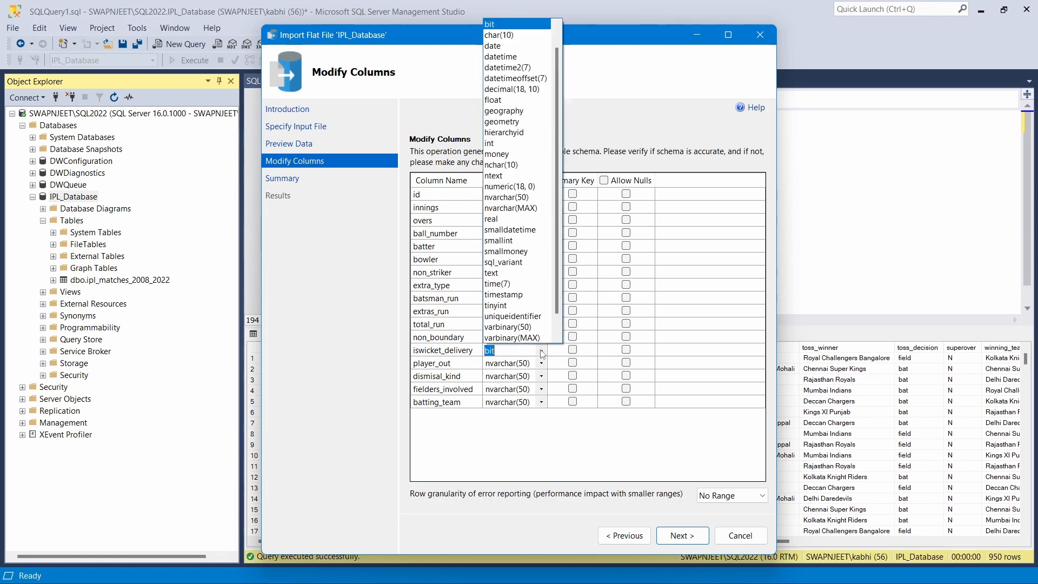
pyautogui.write('tinyin')
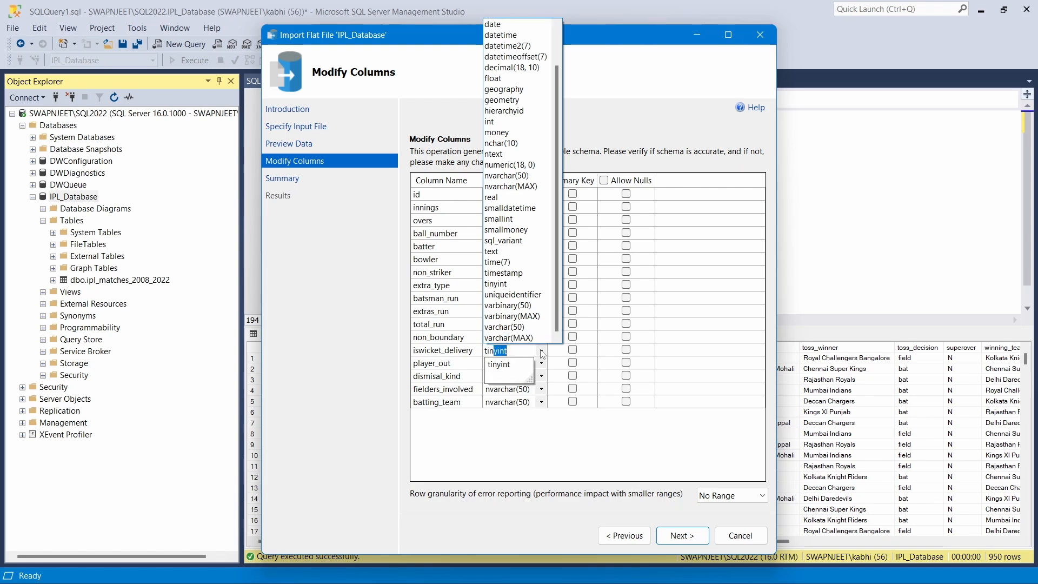
pyautogui.click(510, 370)
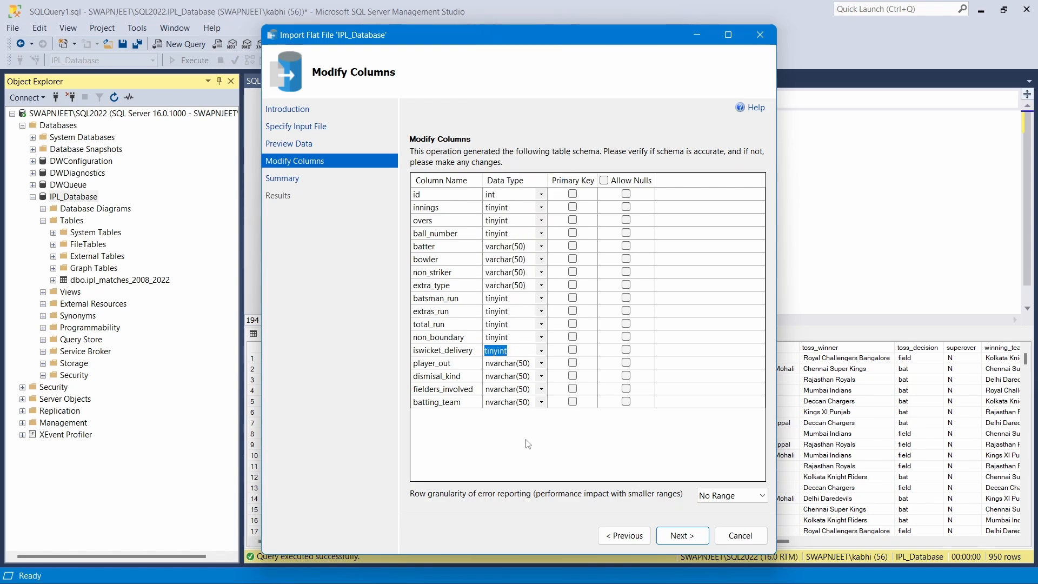
pyautogui.click(540, 363)
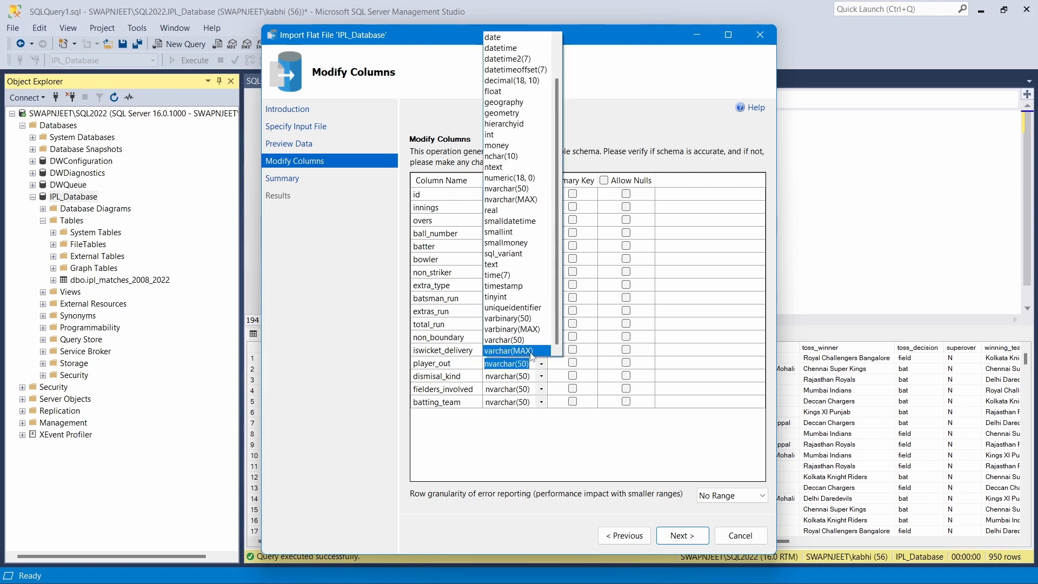
pyautogui.click(523, 339)
pyautogui.click(541, 380)
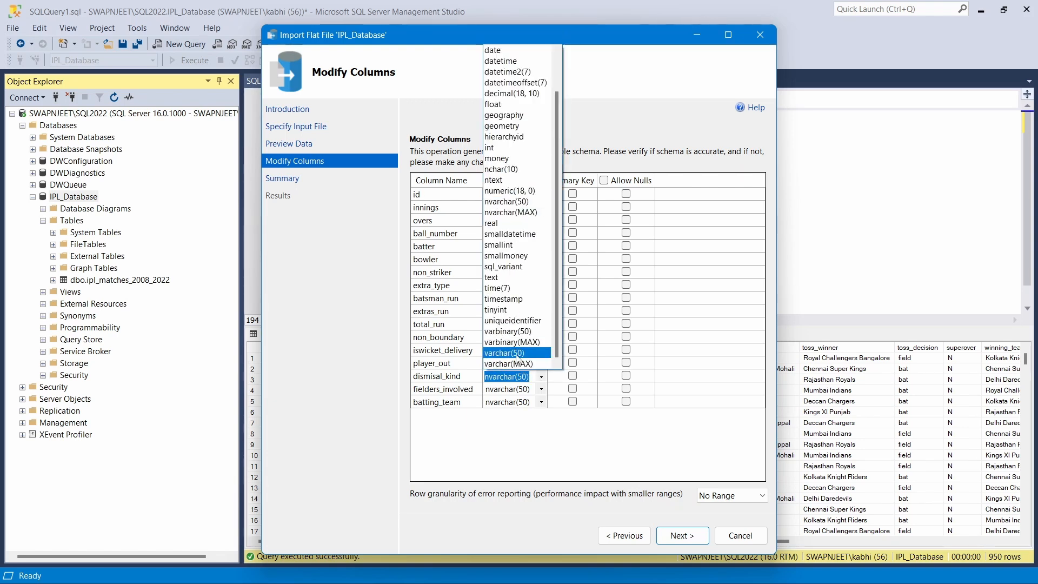
pyautogui.click(523, 353)
pyautogui.click(541, 387)
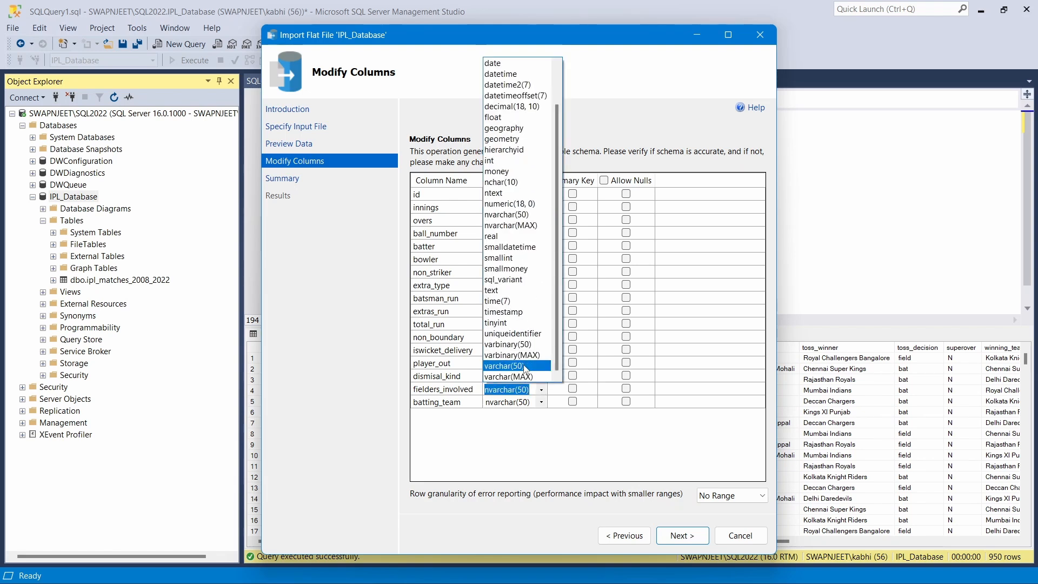
pyautogui.click(523, 378)
pyautogui.click(540, 403)
pyautogui.click(523, 380)
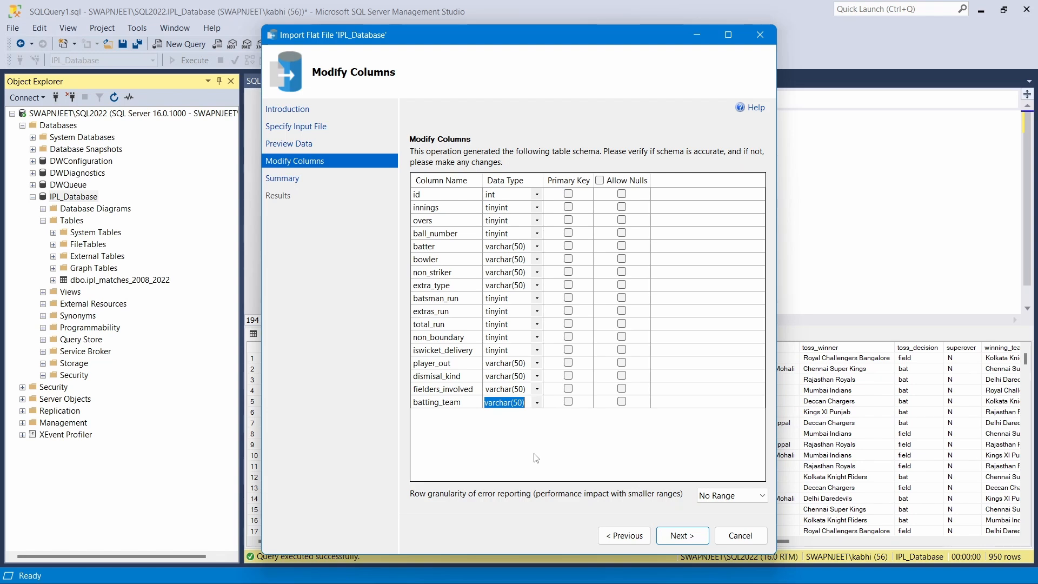
# Run the ball-by-ball import and close the wizard once it succeeds
pyautogui.click(693, 534)
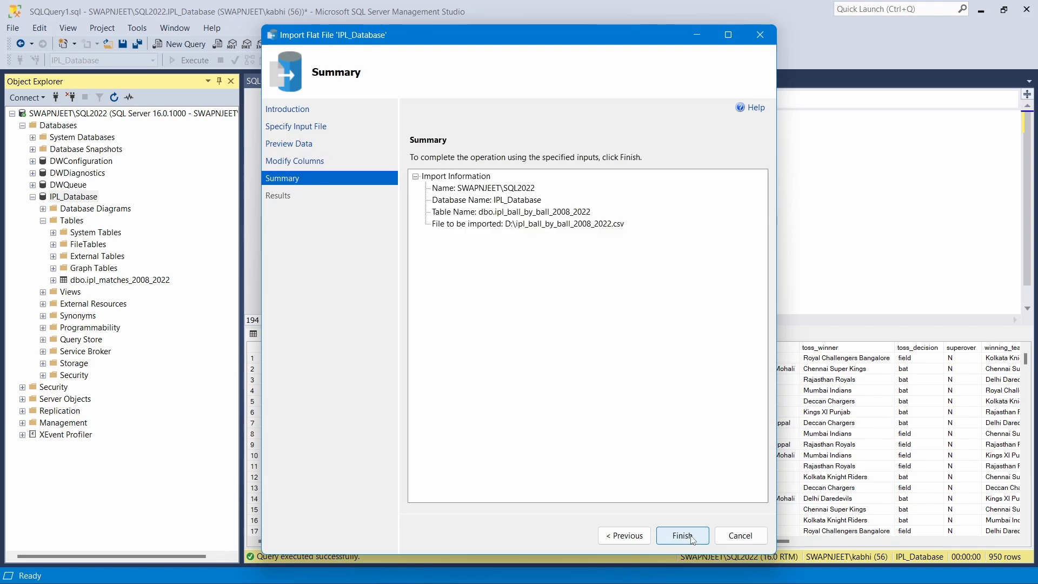
pyautogui.click(689, 534)
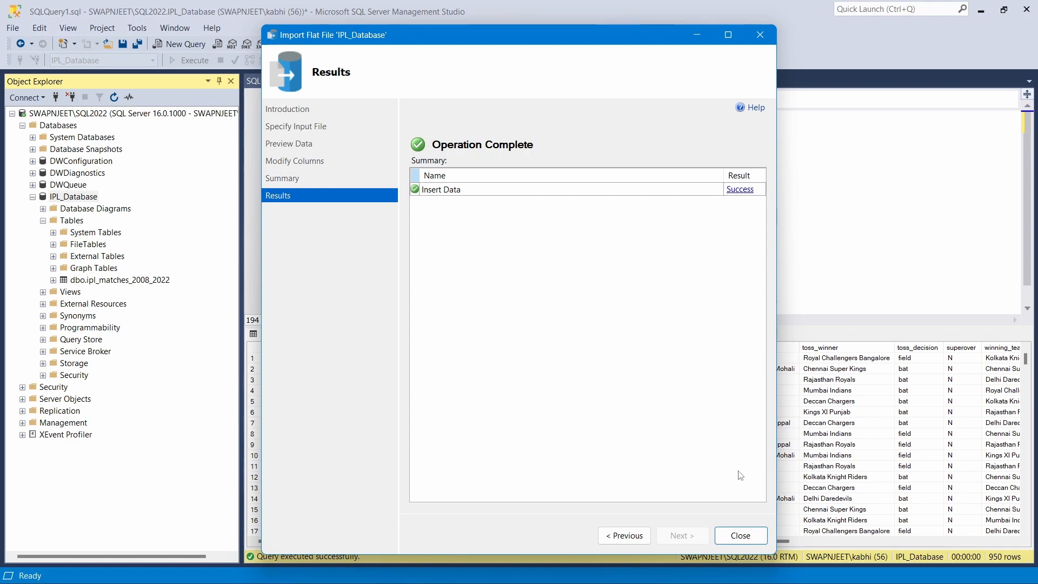
pyautogui.click(738, 536)
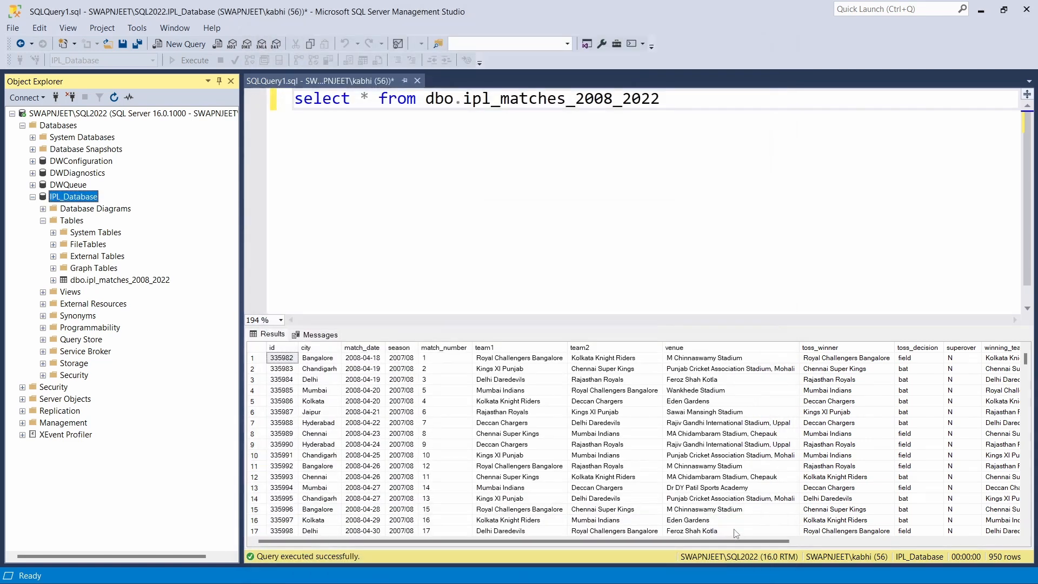
# Refresh IPL_Database so ipl_ball_by_ball_2008_2022 appears under Tables
pyautogui.rightClick(72, 201)
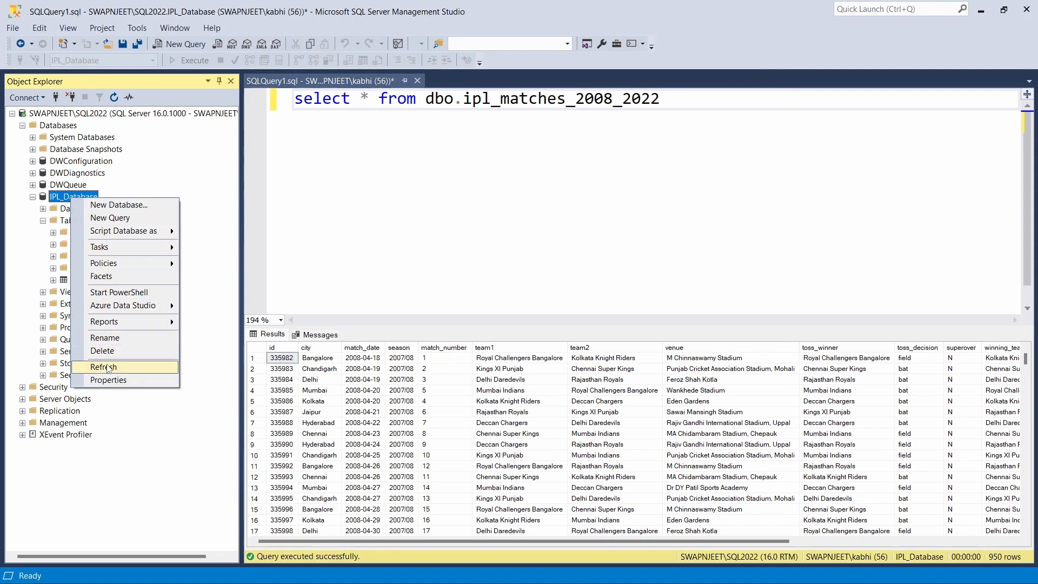
pyautogui.click(109, 367)
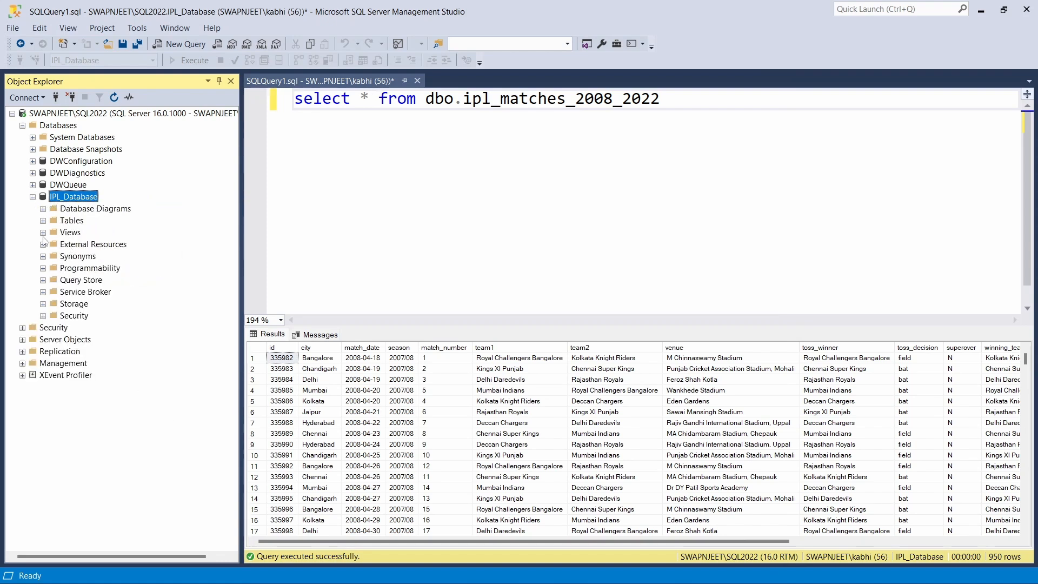
pyautogui.click(43, 221)
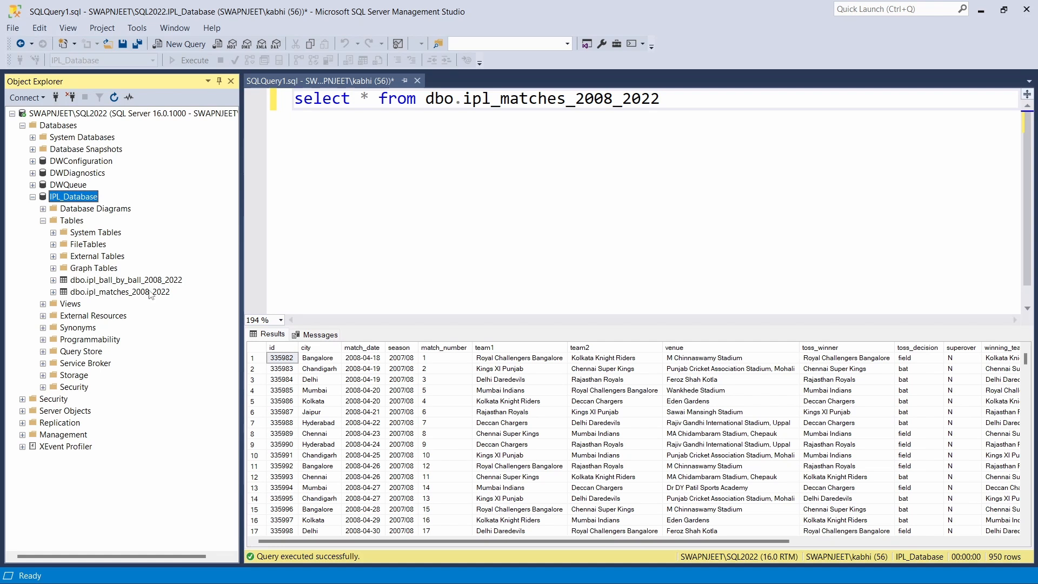
pyautogui.click(124, 280)
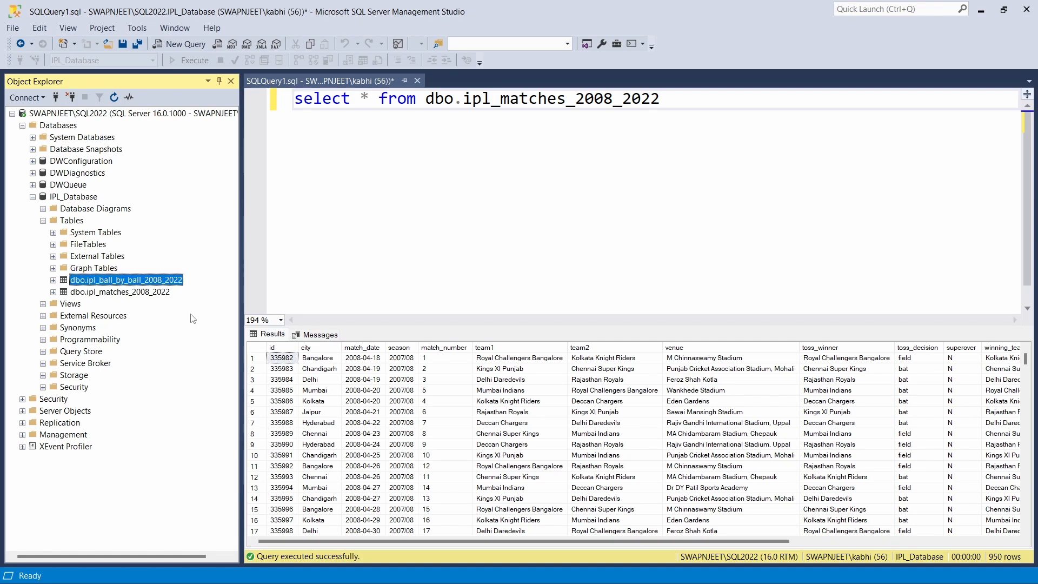
# Change the query to select * from dbo.ipl_ball_by_ball_2008_2022 and run it, returning 225,954 rows
pyautogui.moveTo(463, 103); pyautogui.dragTo(676, 103)
pyautogui.click(603, 101)
pyautogui.press('BackSpace')
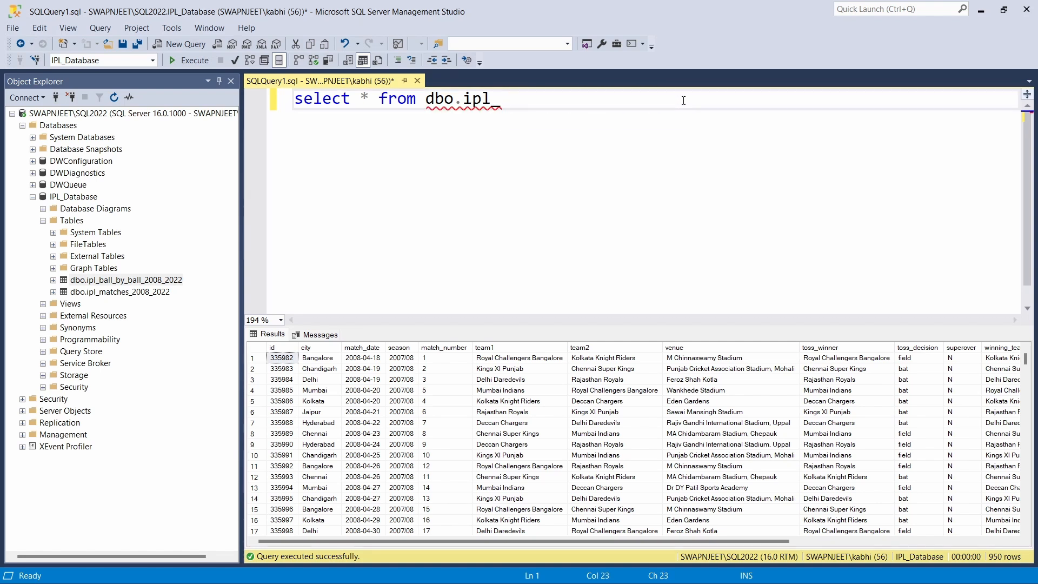
pyautogui.write('ball')
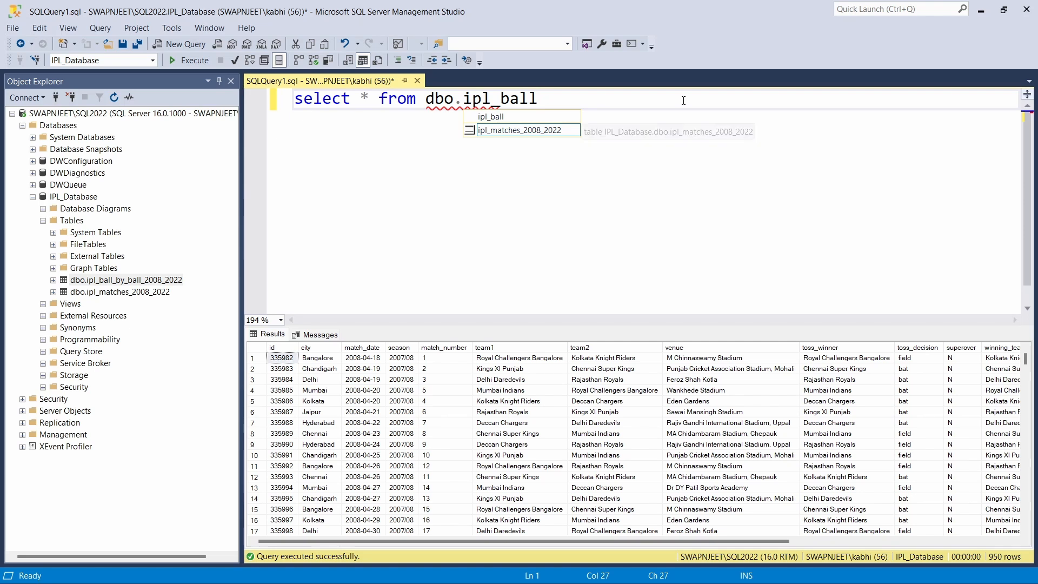
pyautogui.write('_by_ball')
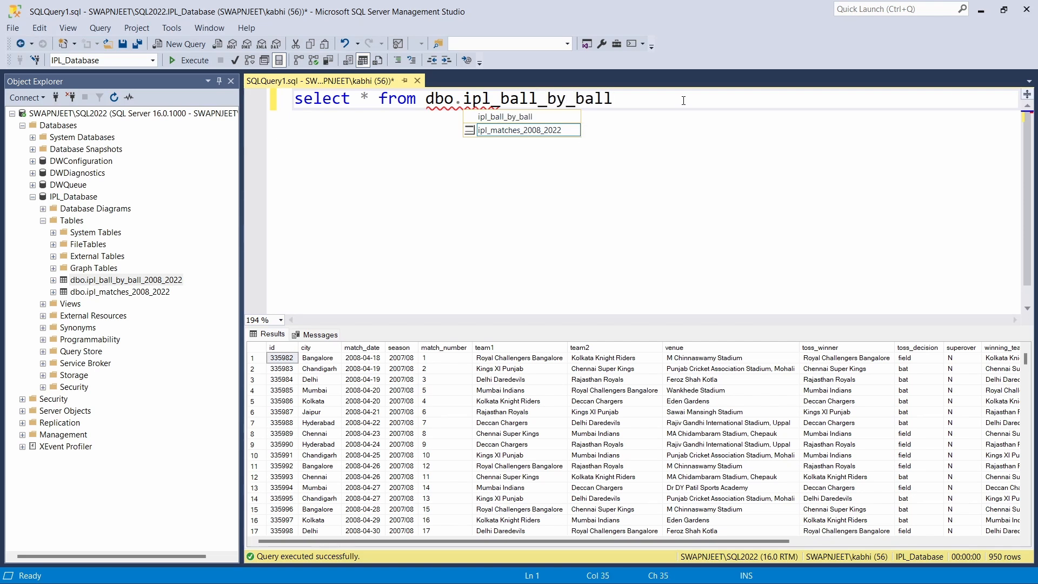
pyautogui.write('_2008_')
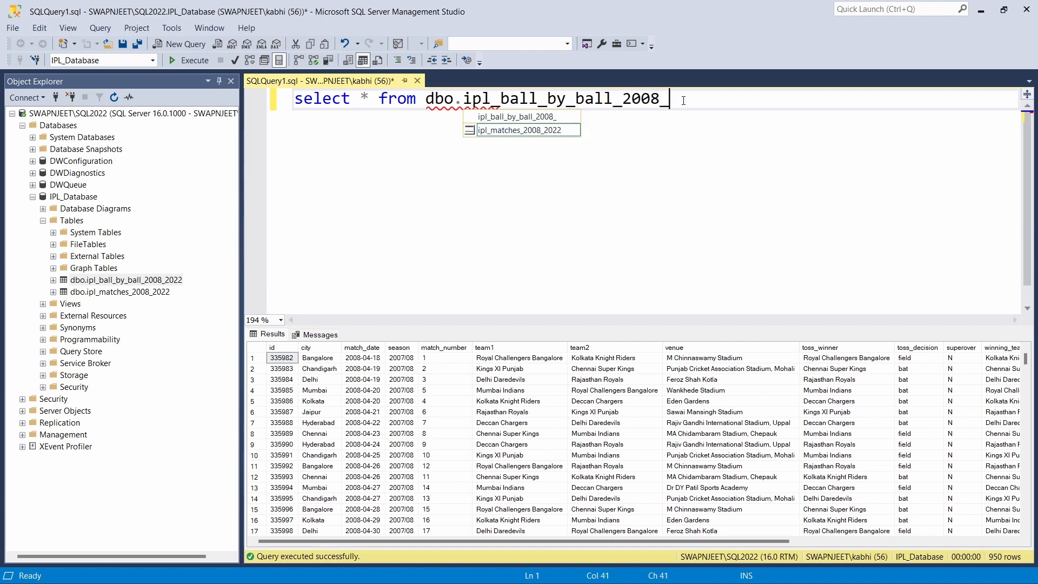
pyautogui.write('20200=--')
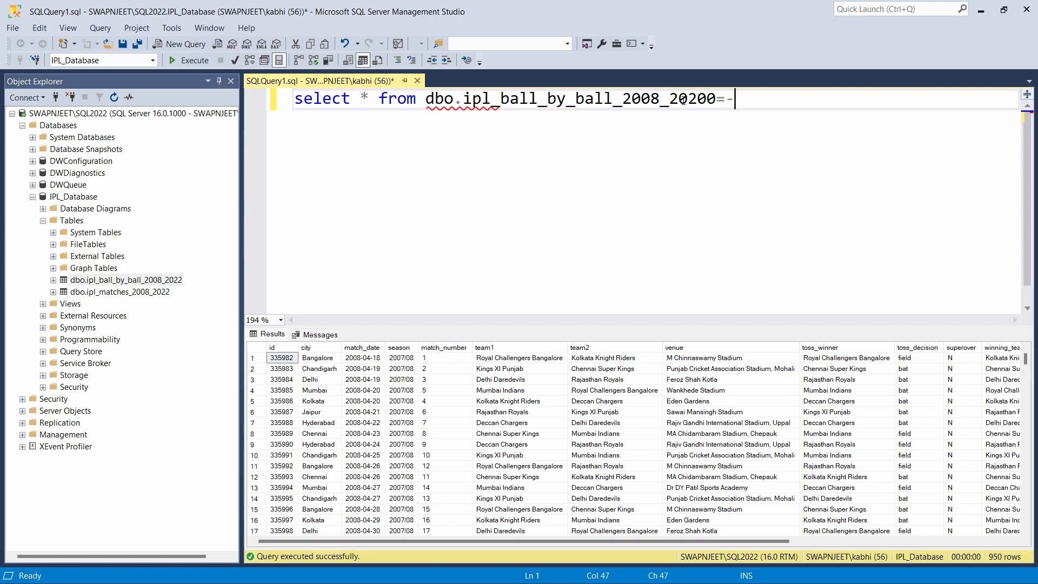
pyautogui.press('BackSpace')
pyautogui.press('BackSpace')
pyautogui.press('BackSpace')
pyautogui.write('5')
pyautogui.press('BackSpace')
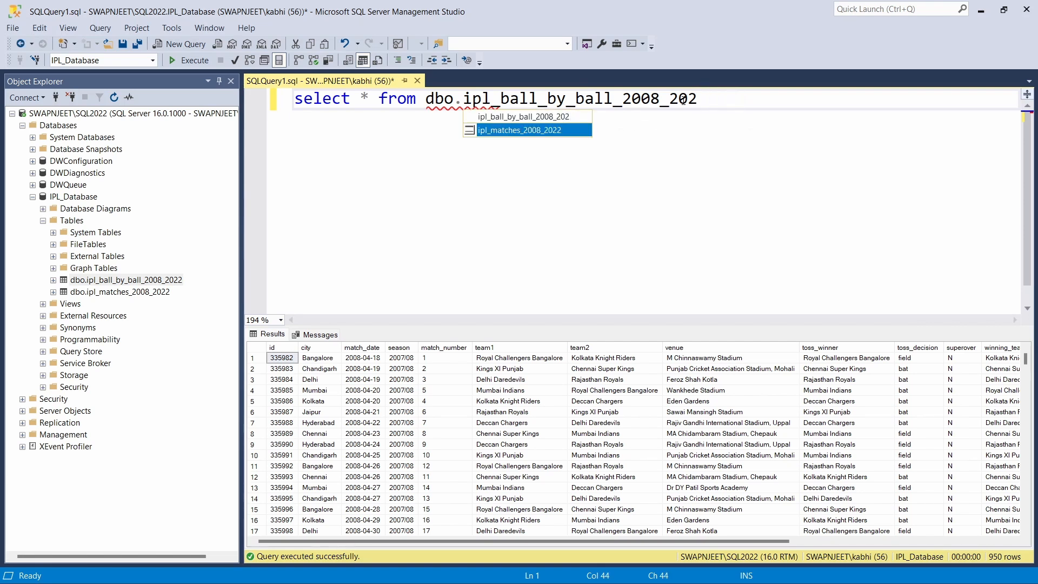
pyautogui.write('2')
pyautogui.click(606, 173)
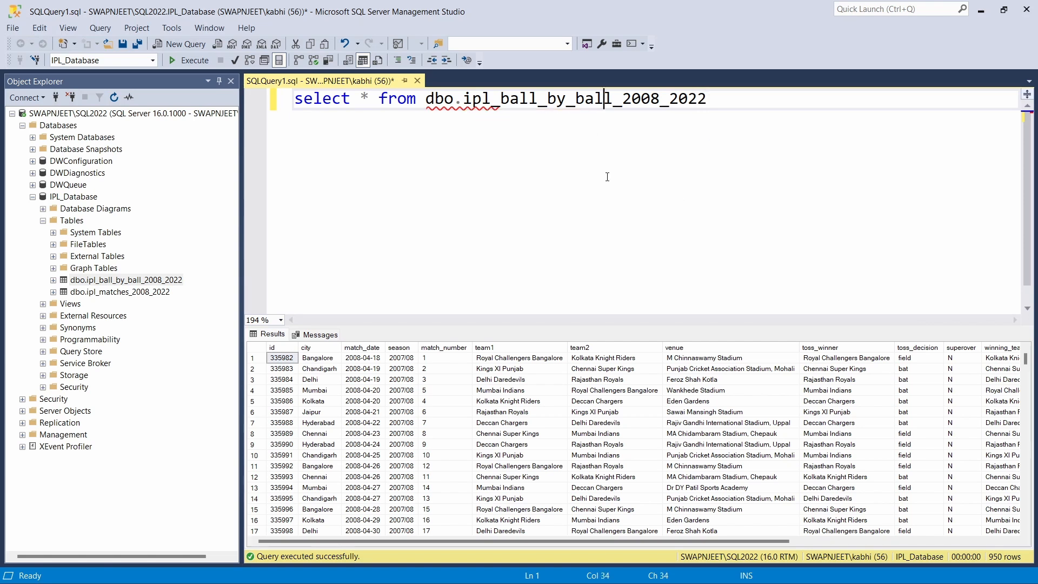
pyautogui.click(190, 60)
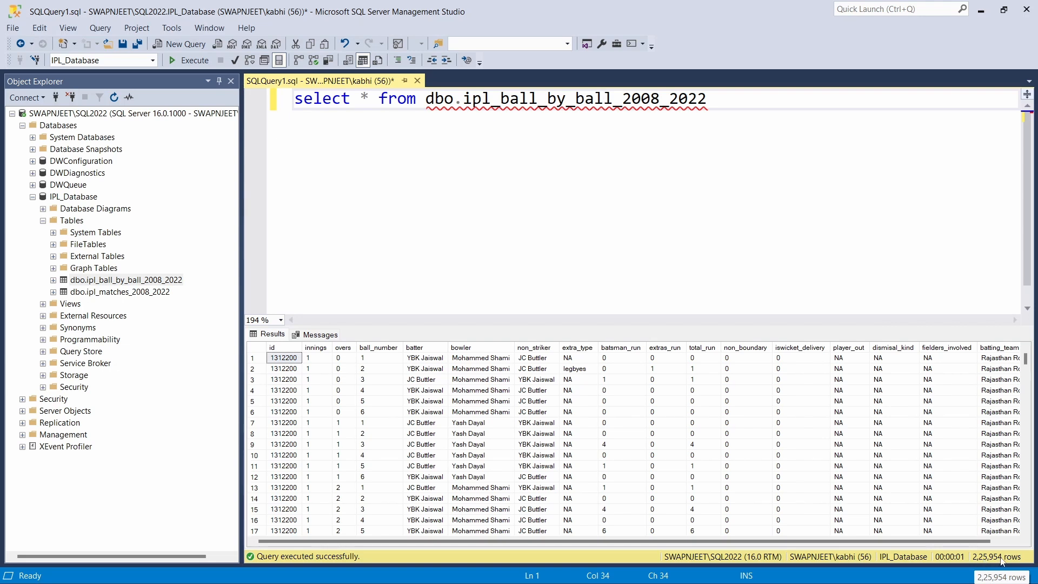
# Check the ID column count in the ball-by-ball CSV in Excel, then enlarge the SSMS results grid
pyautogui.moveTo(594, 573)
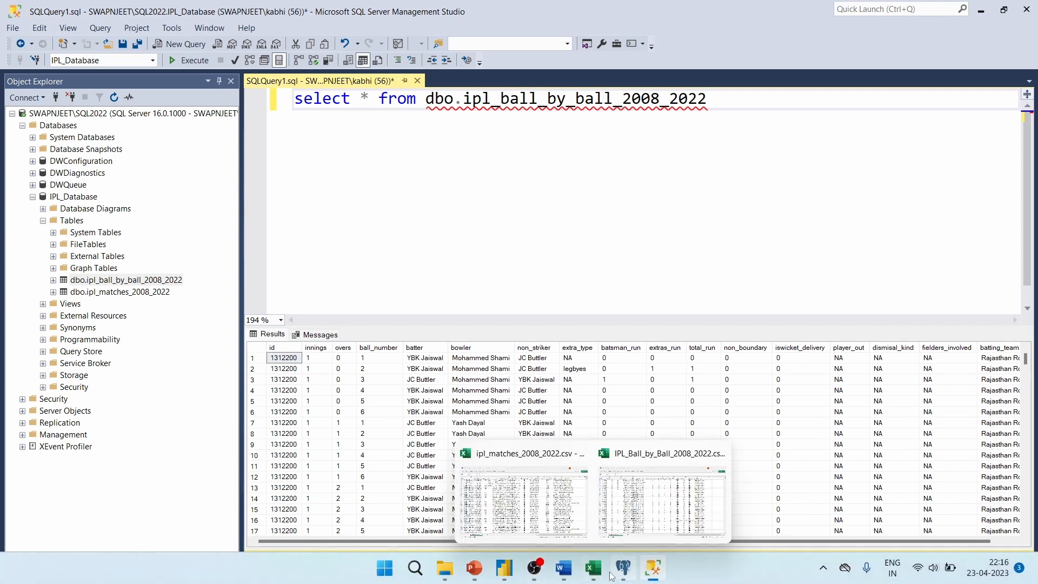
pyautogui.click(661, 497)
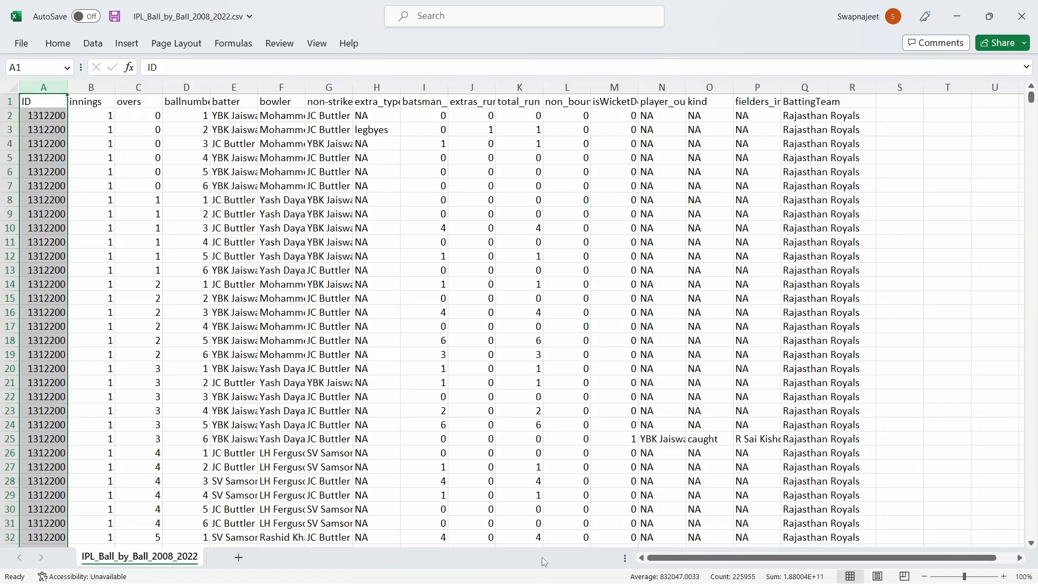
pyautogui.click(519, 354)
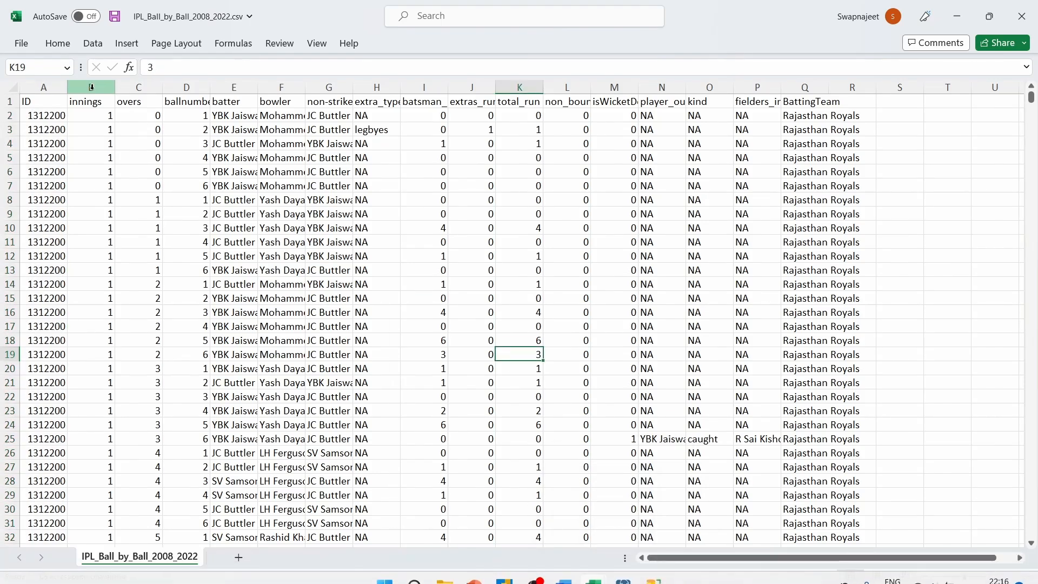
pyautogui.click(43, 87)
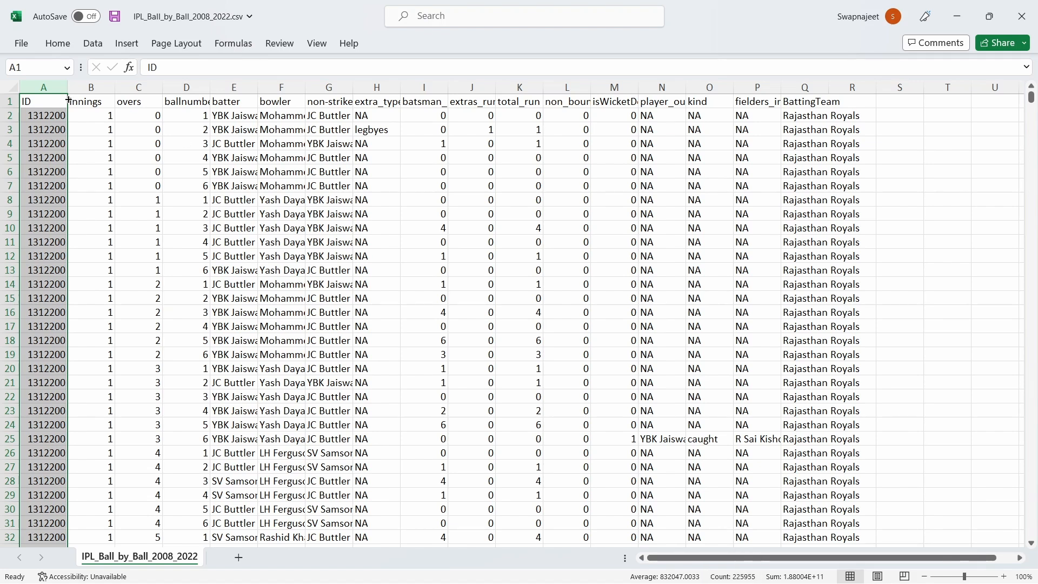
pyautogui.hotkey('alt', 'Tab')
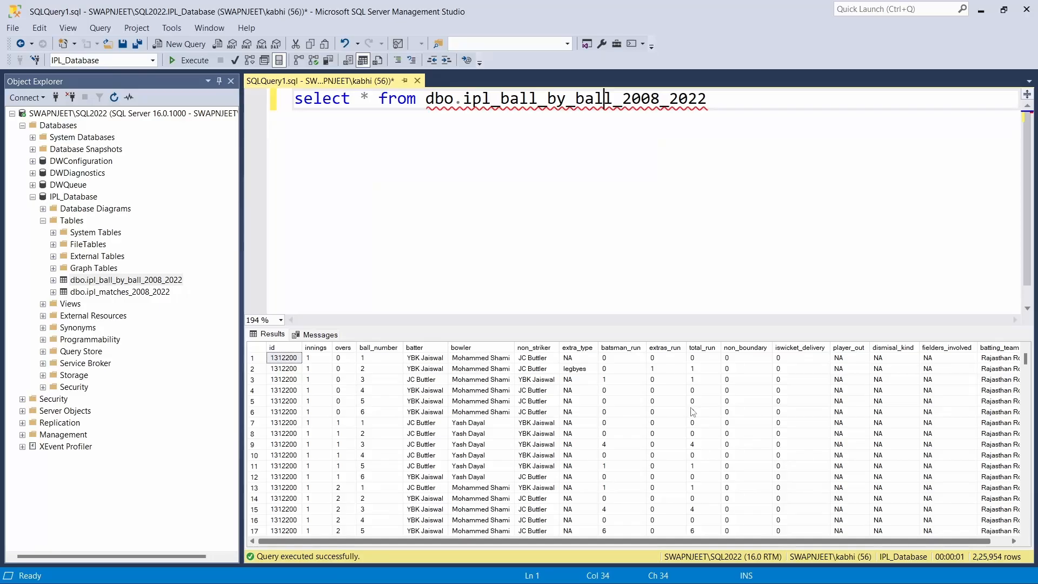
pyautogui.moveTo(659, 327); pyautogui.dragTo(651, 254)
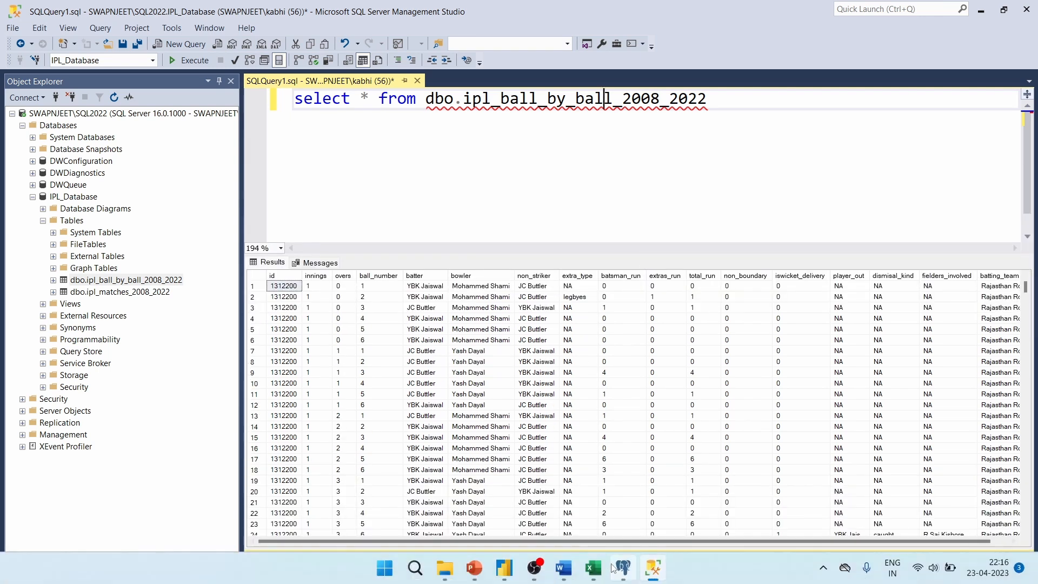
pyautogui.click(653, 571)
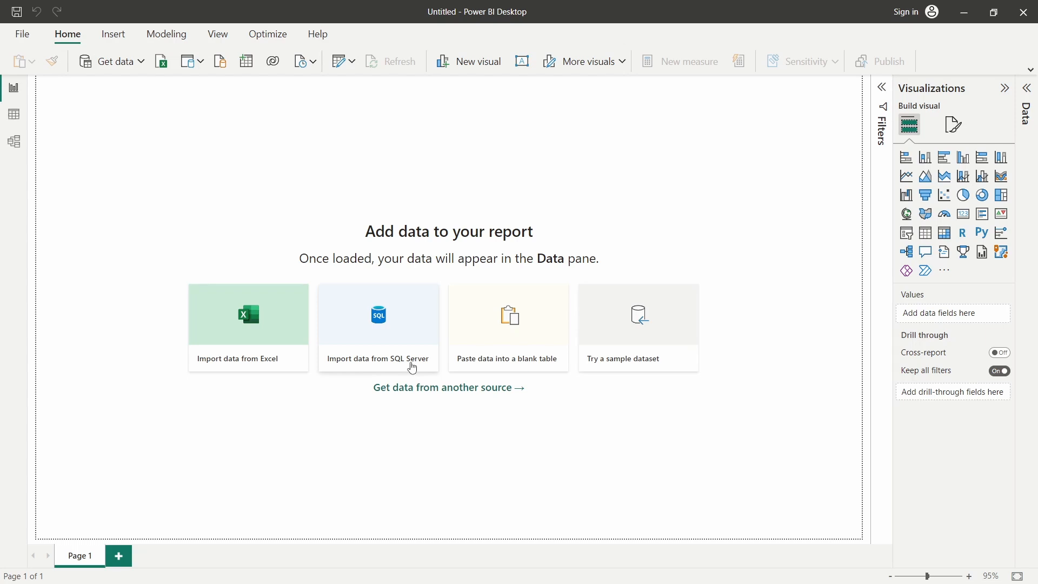
# Start a Power BI import from SQL Server, bringing up the empty connection dialog
pyautogui.click(342, 367)
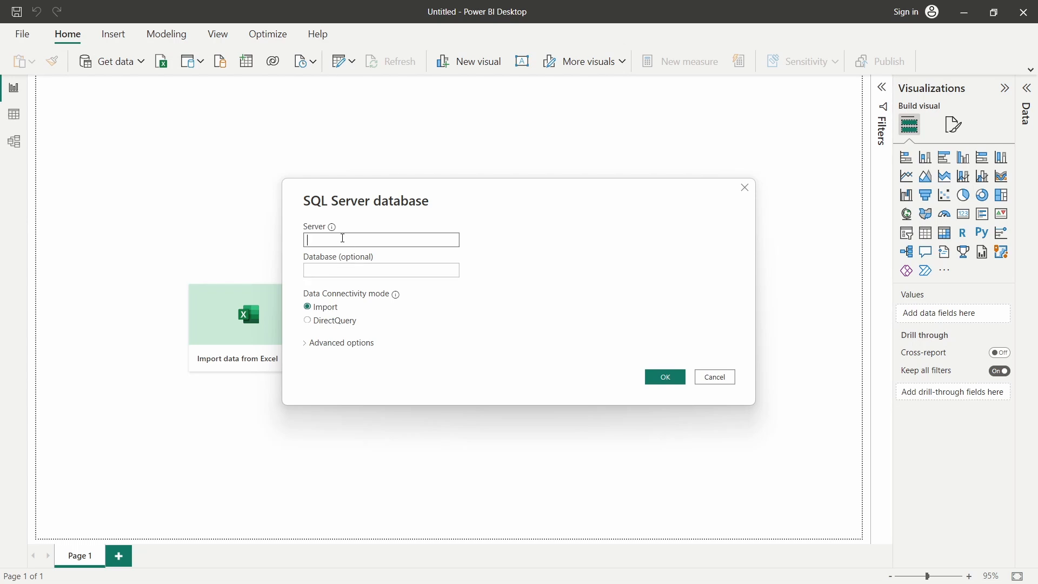
pyautogui.click(330, 267)
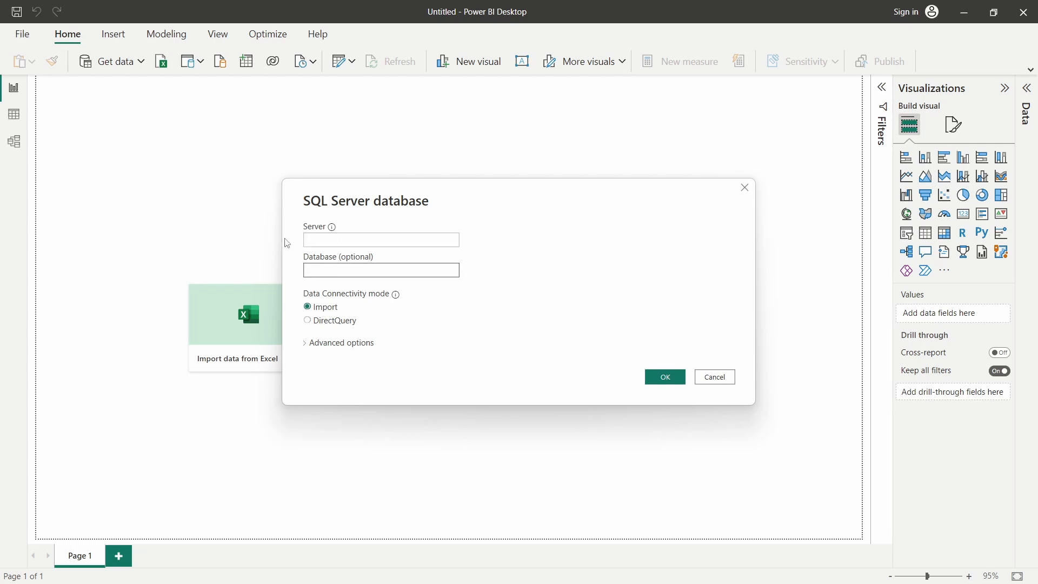
pyautogui.click(342, 239)
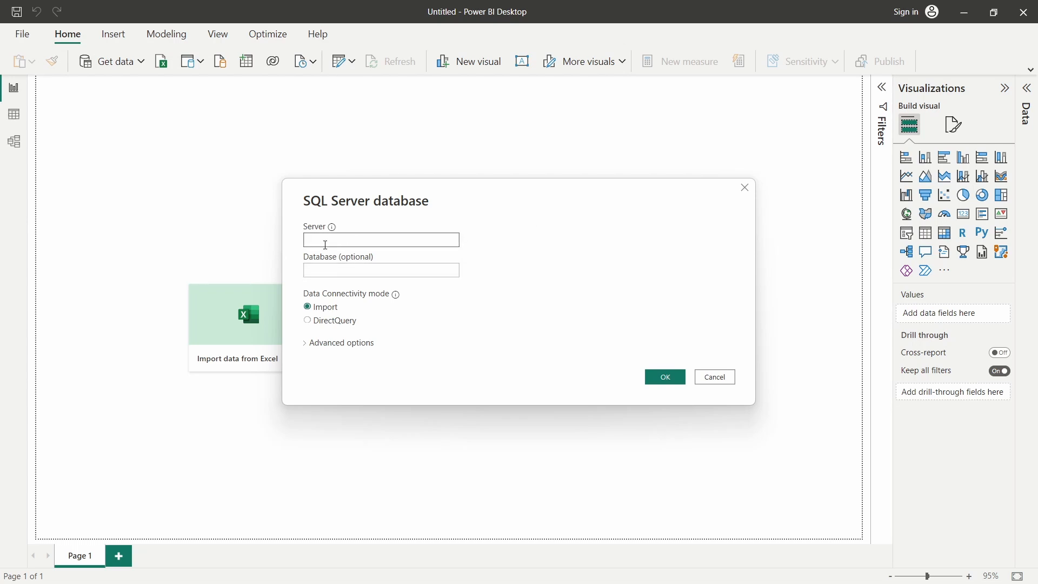
# Enter the local server name and IPL_Database as the database, then connect
pyautogui.hotkey('alt', 'Tab')
pyautogui.write('SWAPNJEE')
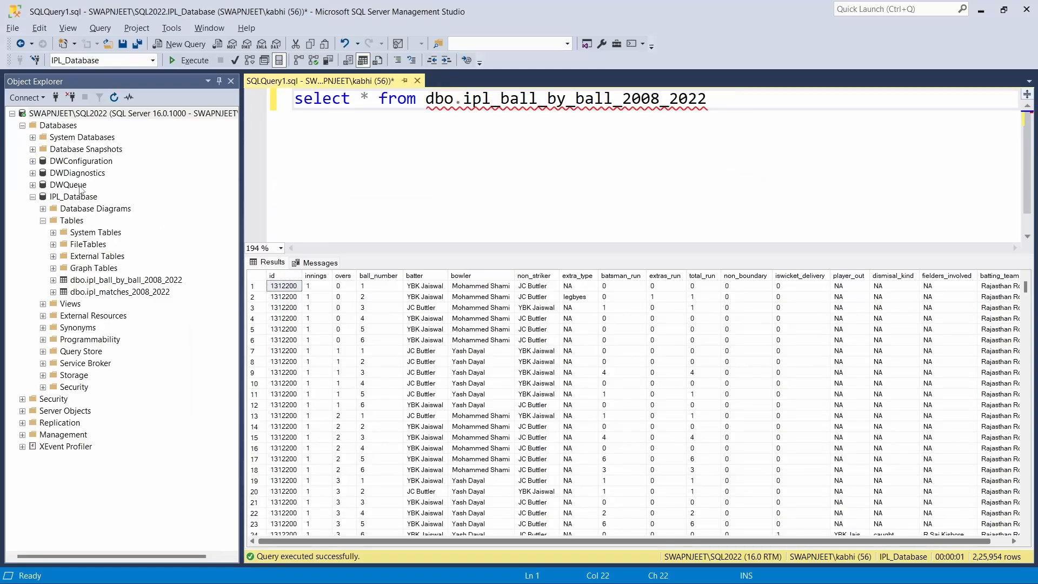
pyautogui.click(73, 198)
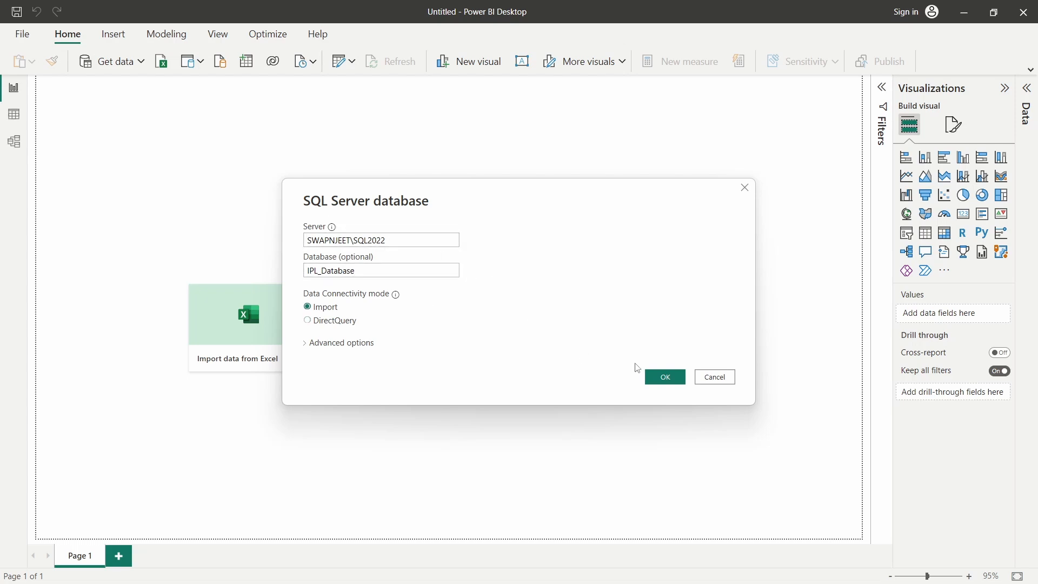
pyautogui.click(666, 376)
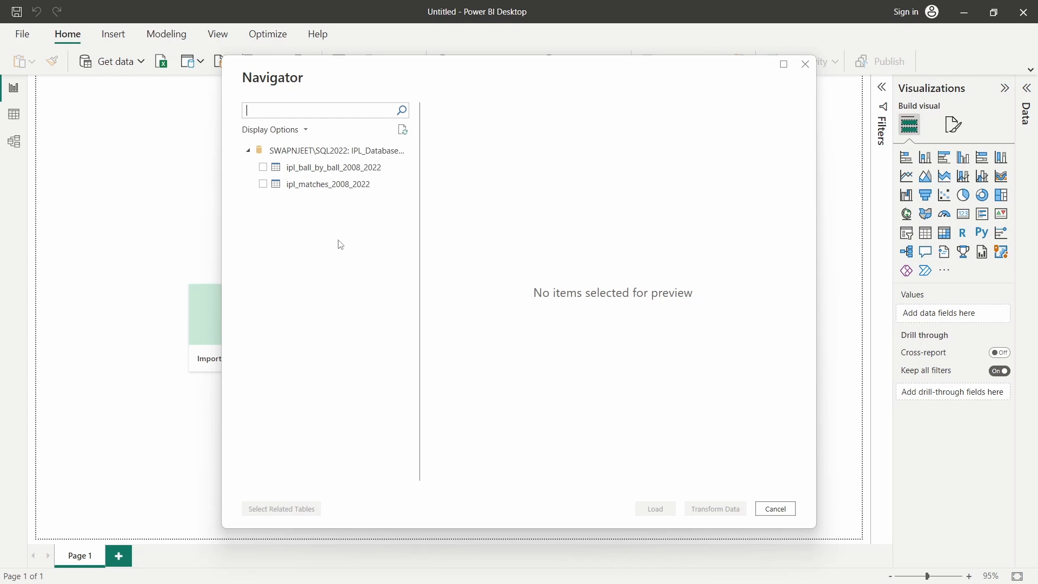
# Load ipl_ball_by_ball_2008_2022 and ipl_matches_2008_2022, check their rows in Data view, then show Model view
pyautogui.click(325, 167)
pyautogui.click(264, 185)
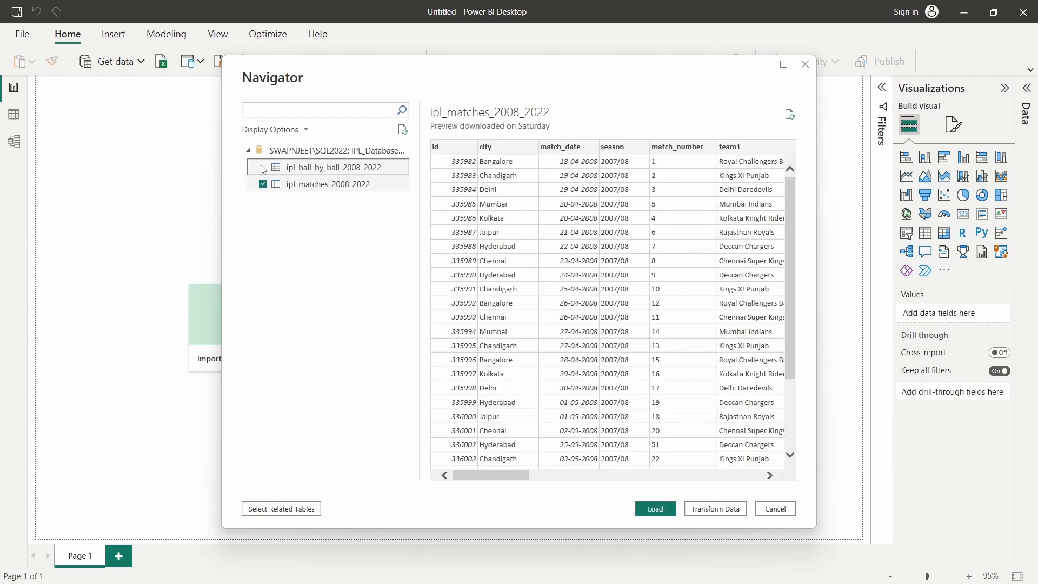
pyautogui.click(262, 167)
pyautogui.click(655, 509)
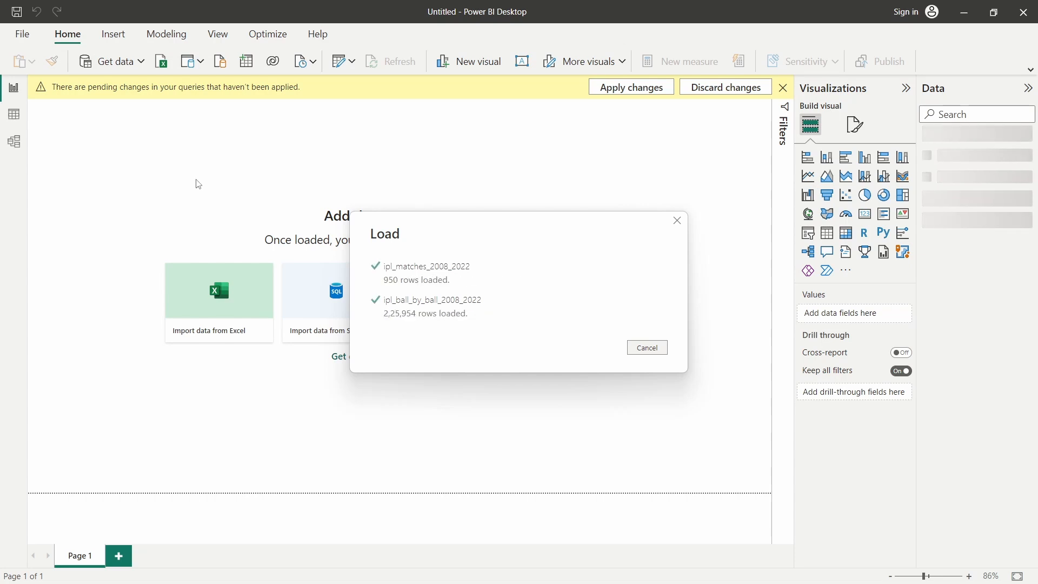
pyautogui.click(21, 120)
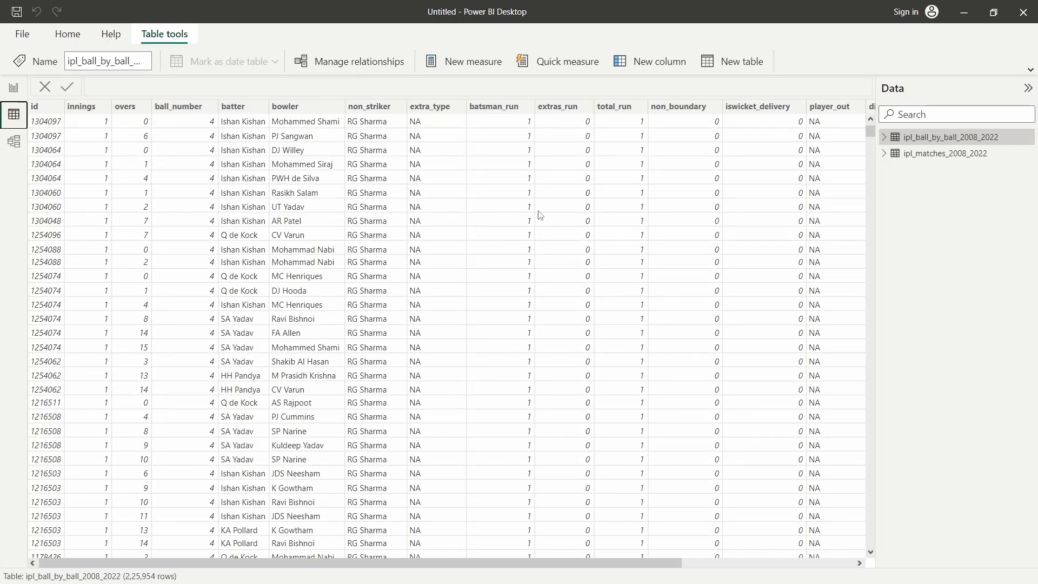
pyautogui.click(962, 156)
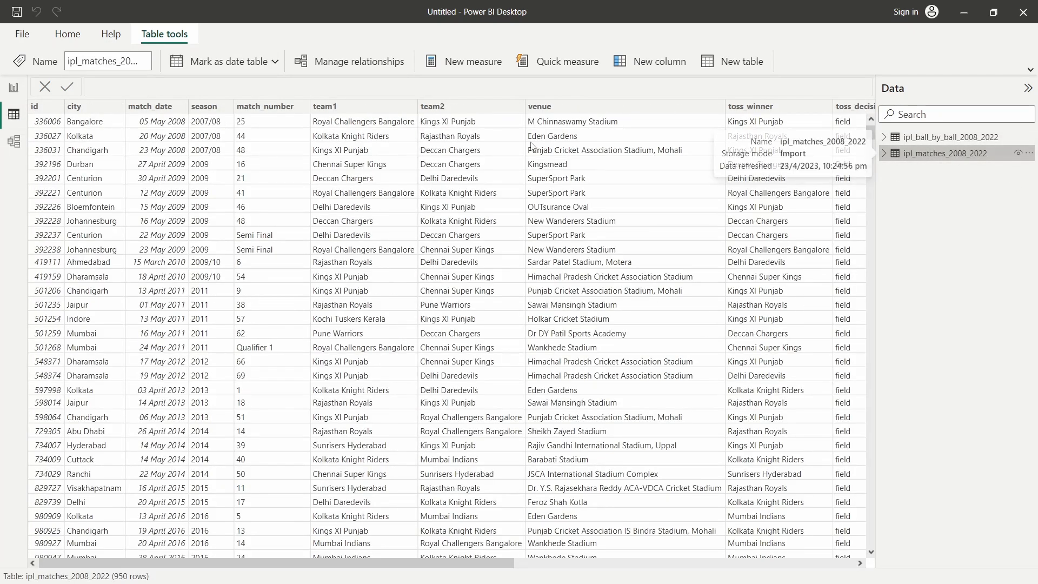
pyautogui.click(14, 142)
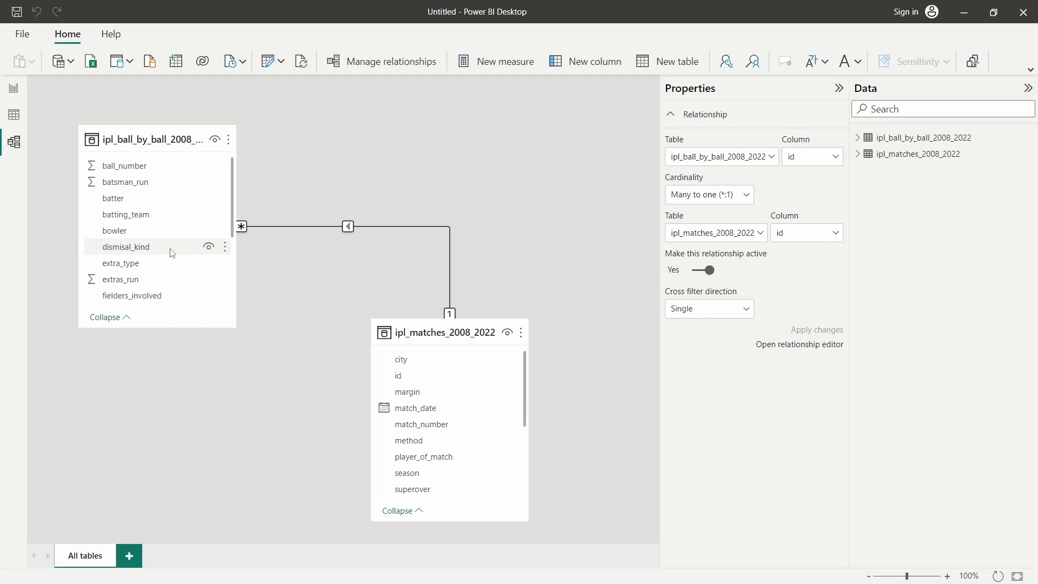
# Replace the auto-detected relationship with a many-to-one link from ball-by-ball id to matches id
pyautogui.scroll(-1, 196, 262)
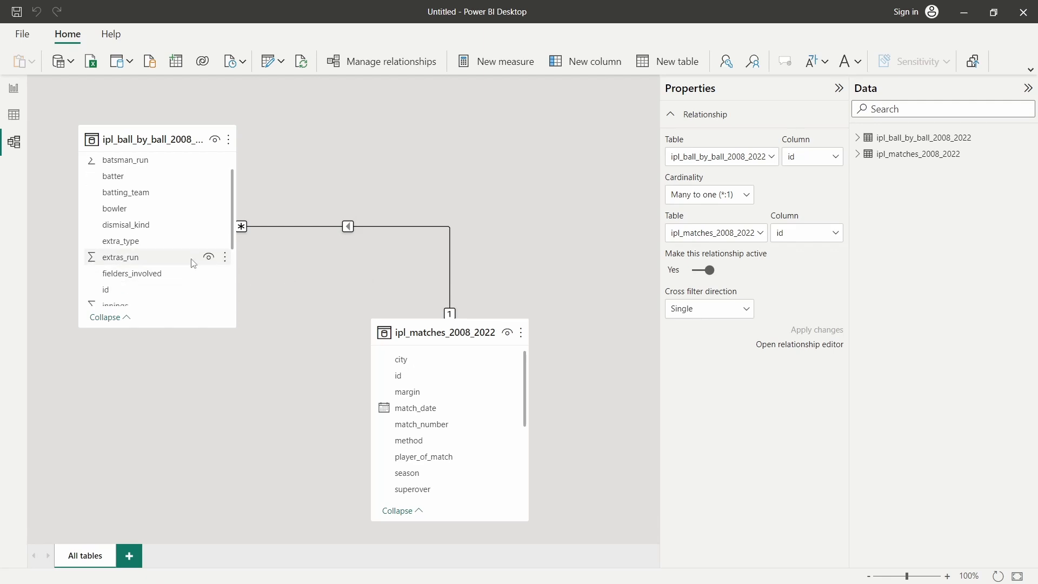
pyautogui.rightClick(298, 227)
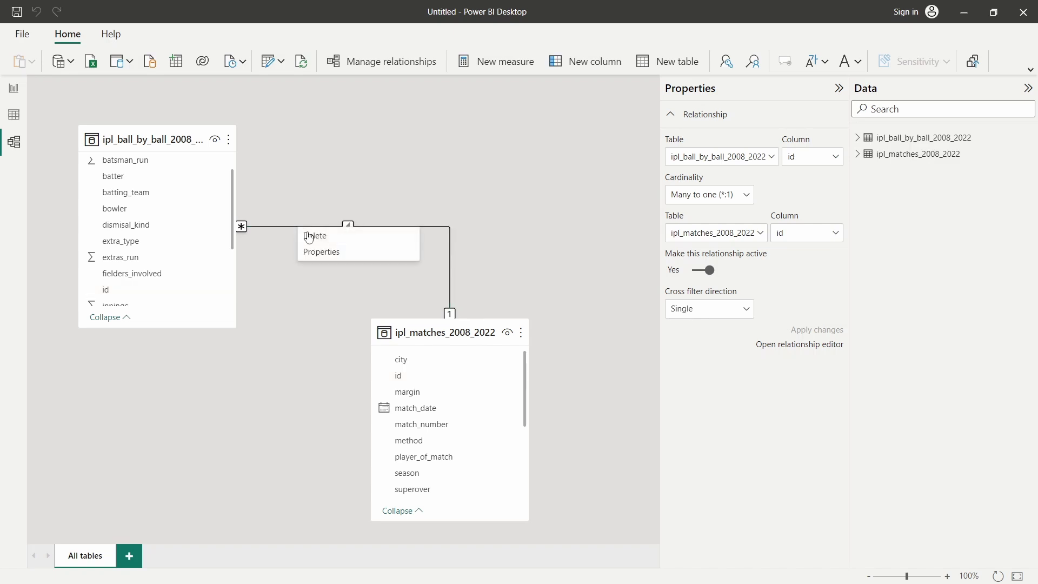
pyautogui.click(320, 241)
pyautogui.click(595, 329)
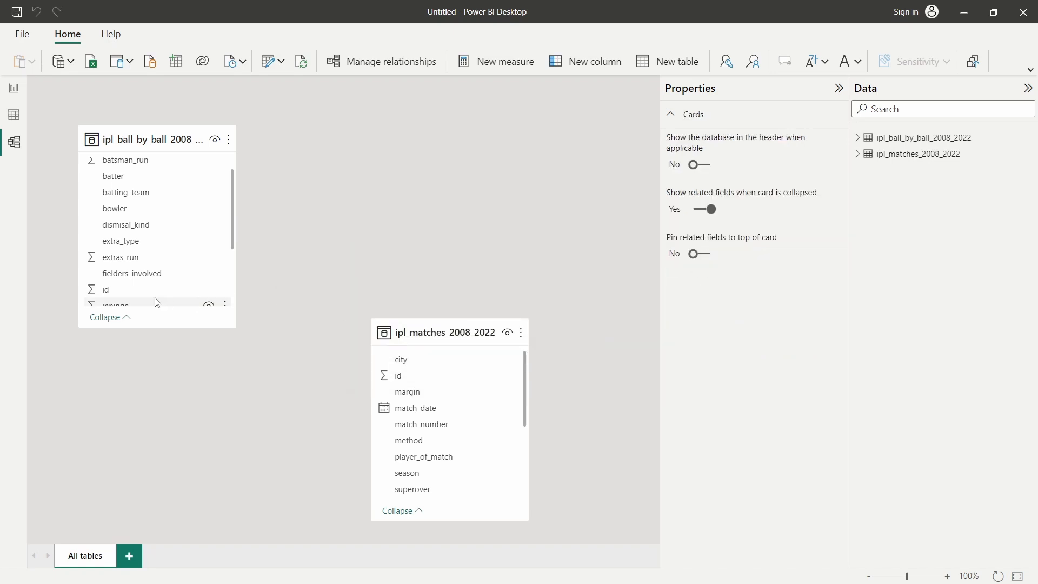
pyautogui.moveTo(413, 324); pyautogui.dragTo(384, 144)
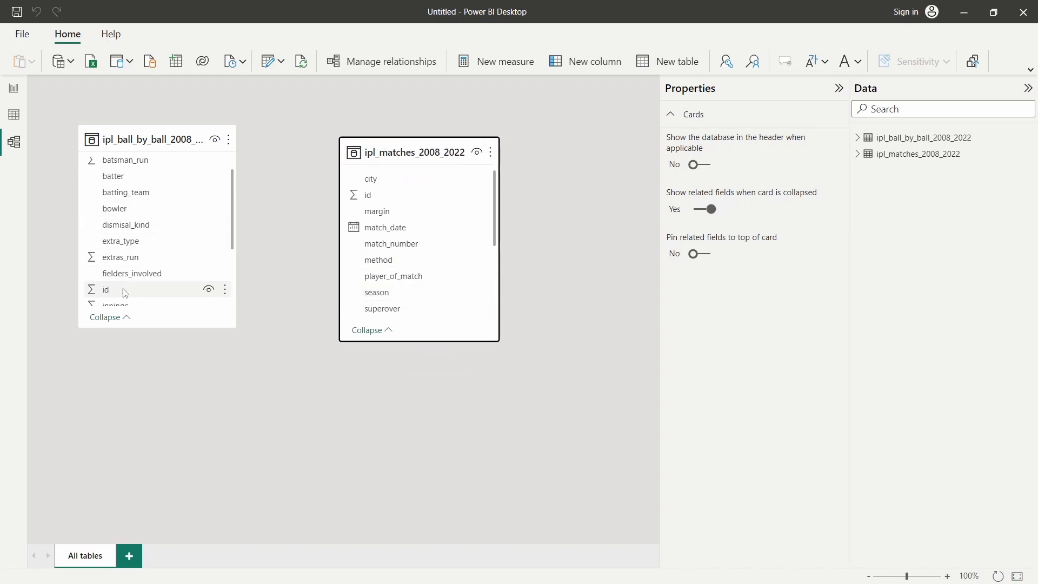
pyautogui.moveTo(121, 290); pyautogui.dragTo(367, 195)
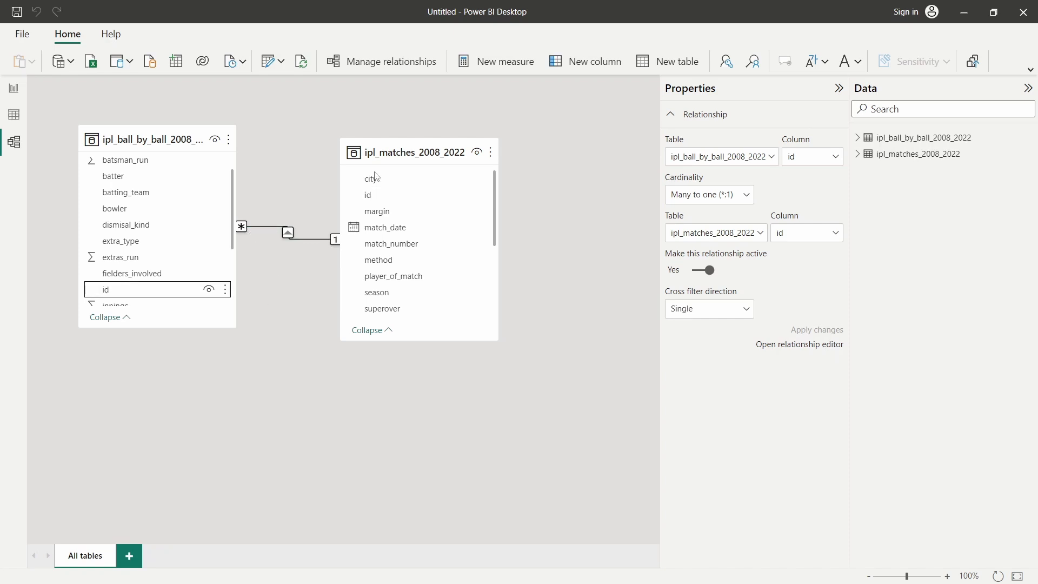
# Arrange ipl_matches on the left and ipl_ball_by_ball on its right, then return to Report view
pyautogui.moveTo(426, 151); pyautogui.dragTo(460, 147)
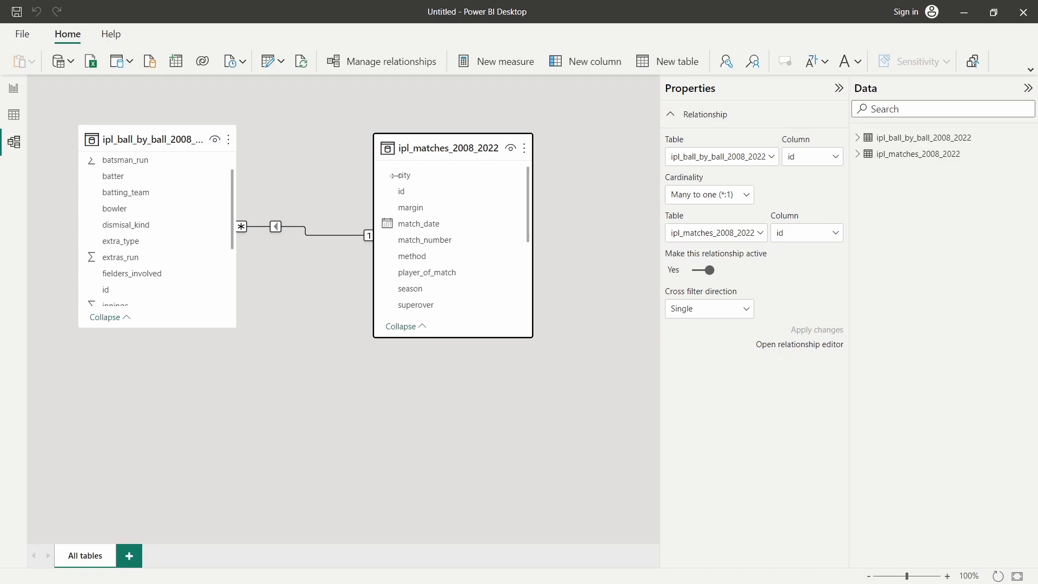
pyautogui.moveTo(442, 142); pyautogui.dragTo(174, 323)
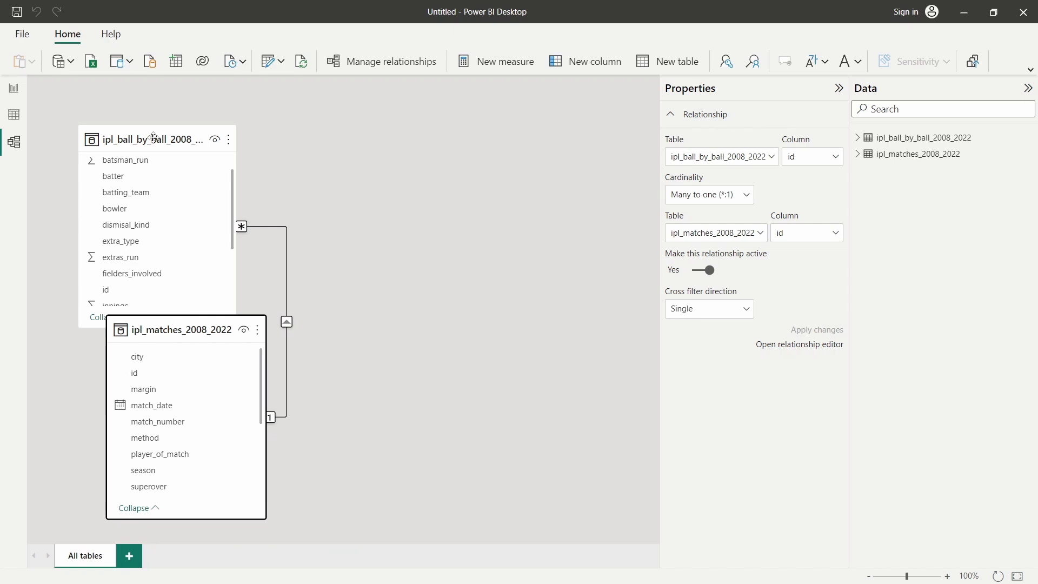
pyautogui.moveTo(156, 141); pyautogui.dragTo(499, 236)
pyautogui.moveTo(168, 330); pyautogui.dragTo(142, 173)
pyautogui.moveTo(465, 234); pyautogui.dragTo(458, 142)
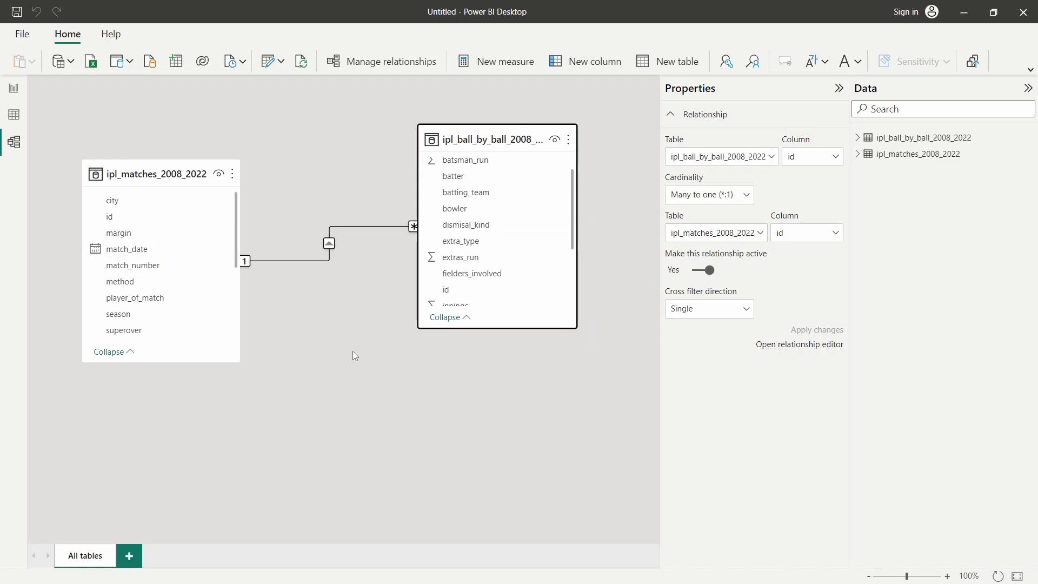
pyautogui.click(13, 88)
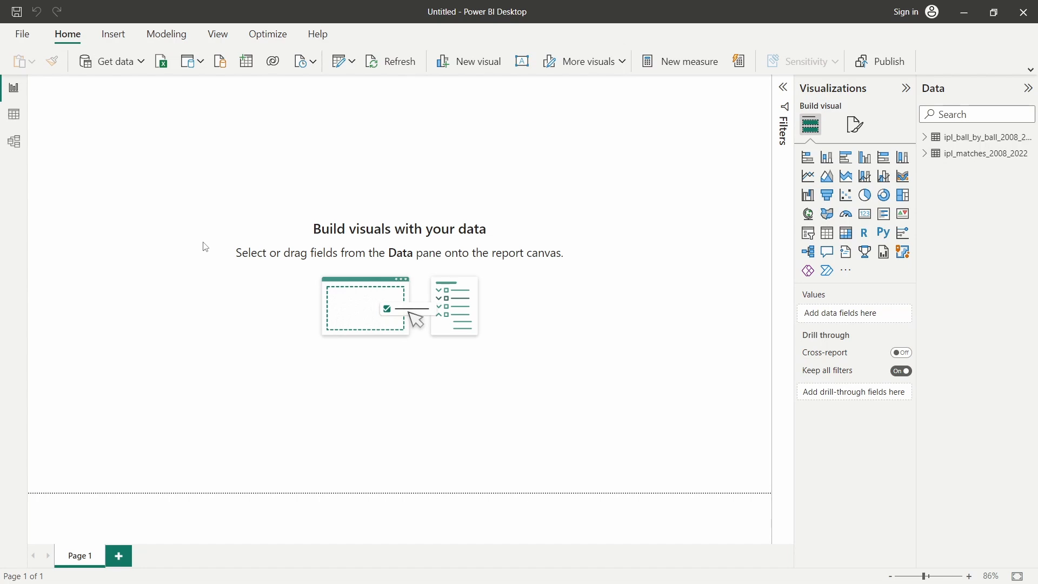
# Start a new blank report and close its welcome screen
pyautogui.click(27, 39)
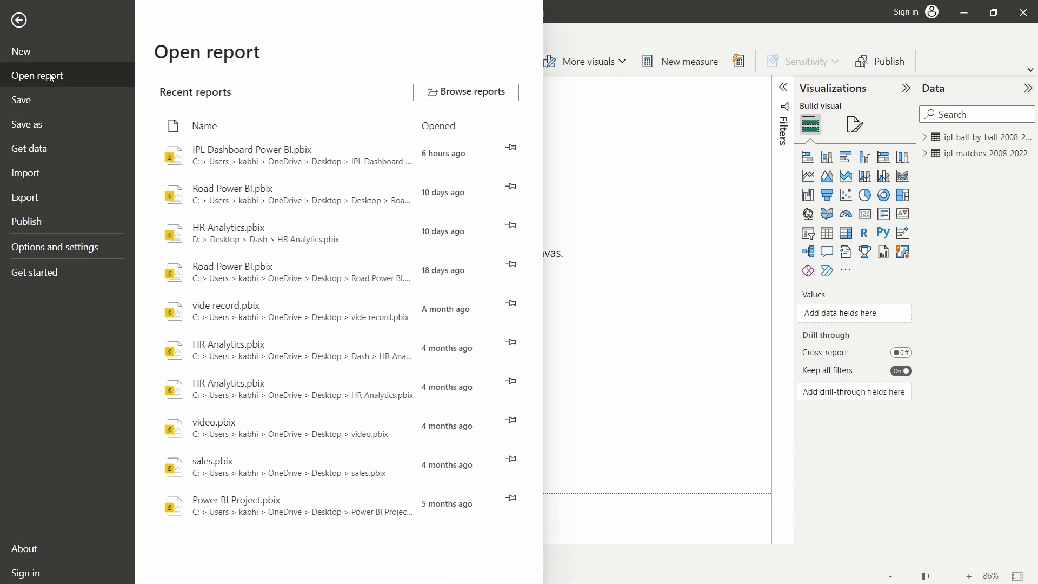
pyautogui.click(49, 51)
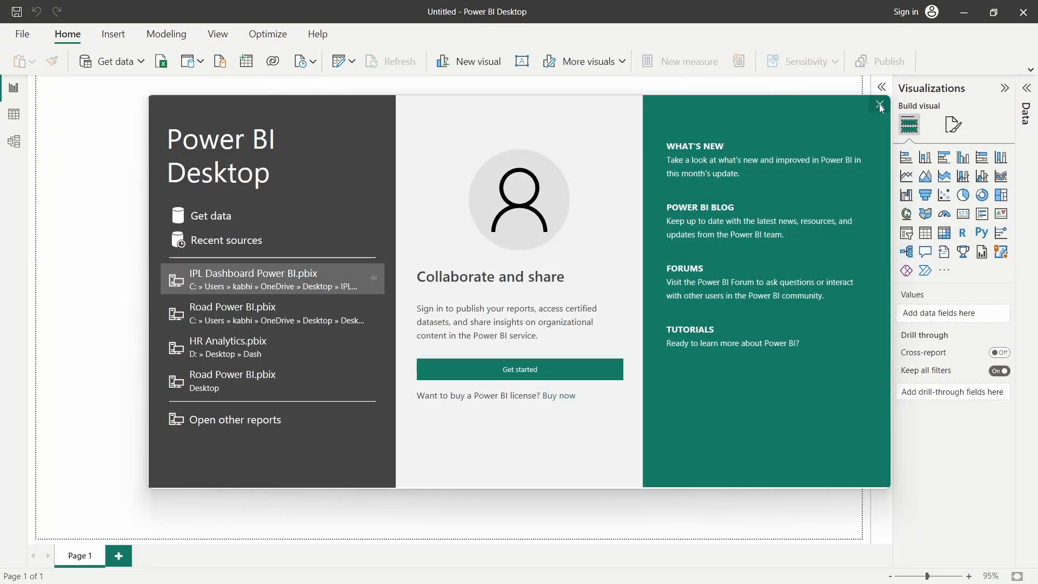
pyautogui.click(880, 105)
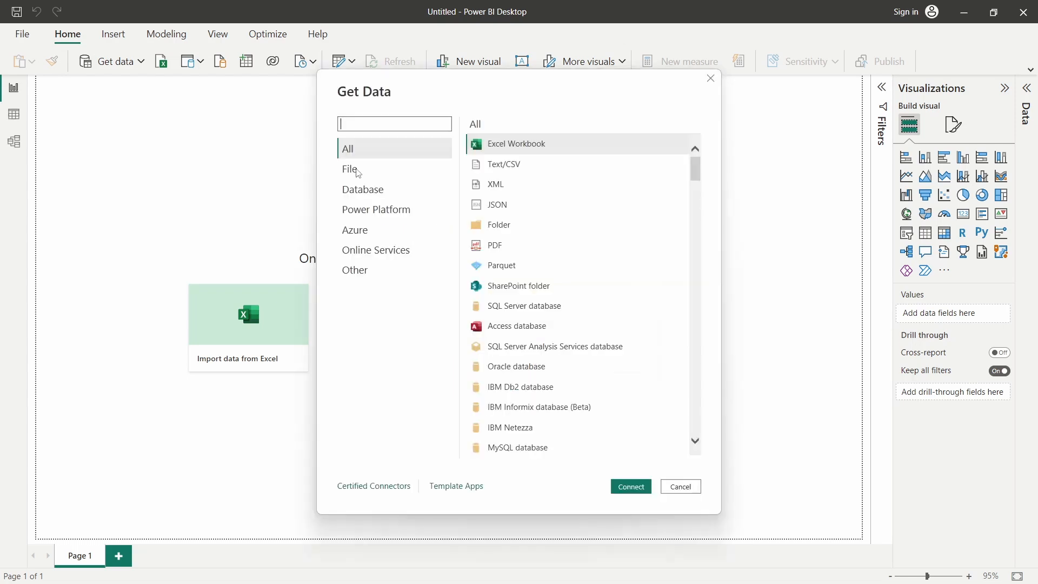
# Load ipl_matches_2008_2022.csv into the report with the Text/CSV connector
pyautogui.click(368, 168)
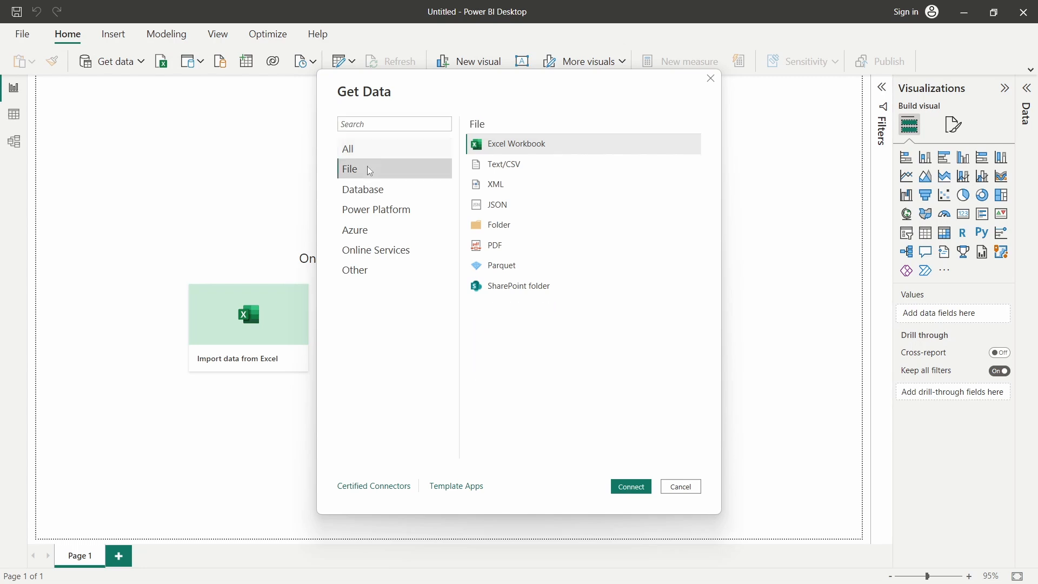
pyautogui.click(497, 170)
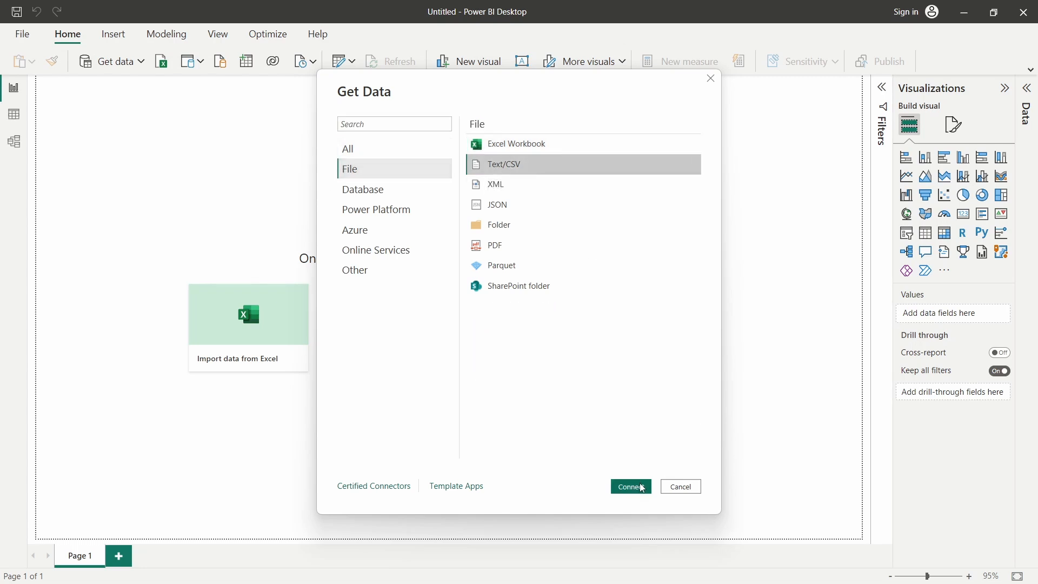
pyautogui.click(622, 485)
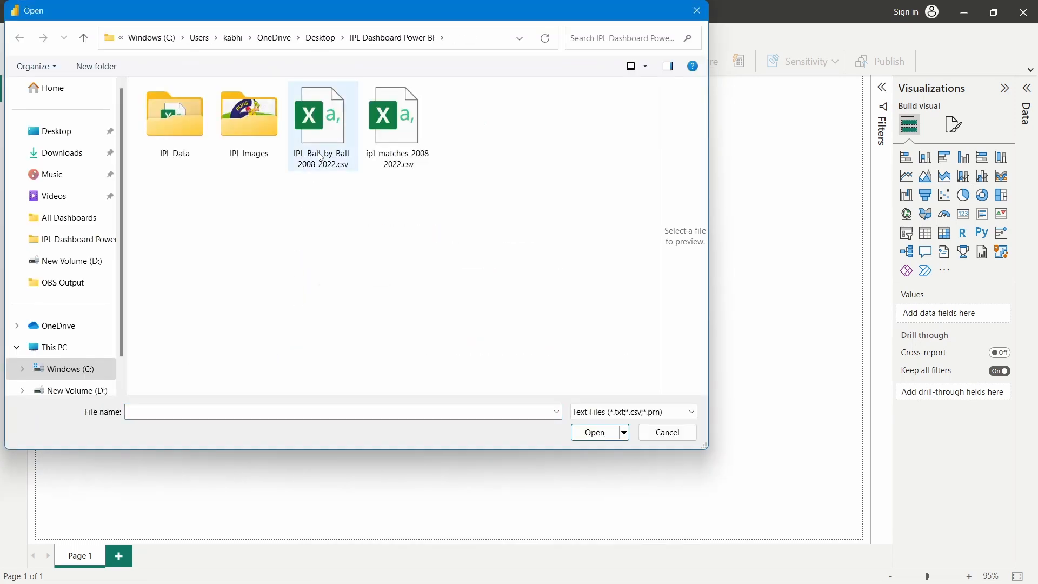
pyautogui.click(320, 154)
pyautogui.click(406, 144)
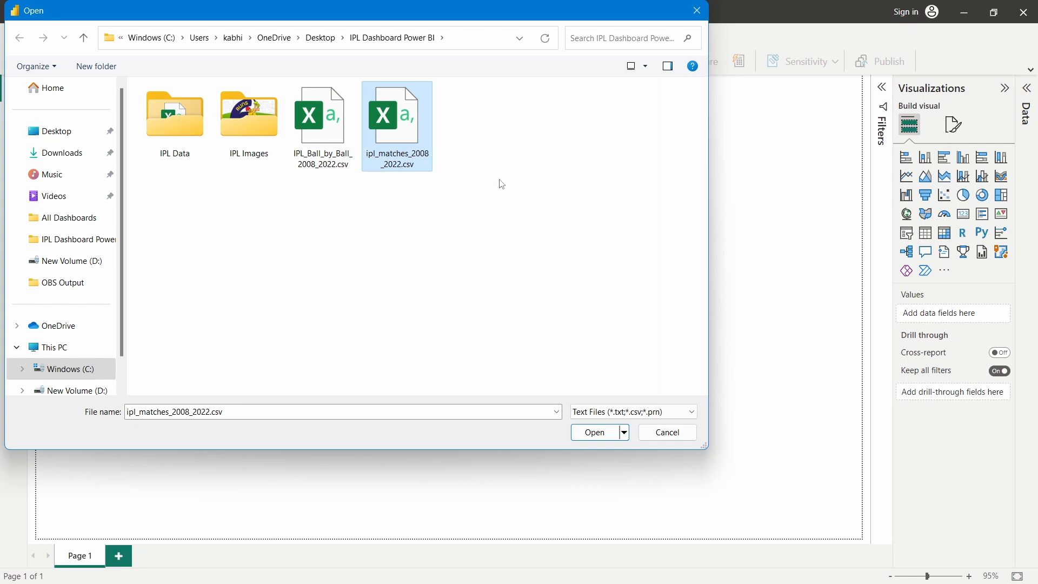
pyautogui.click(590, 435)
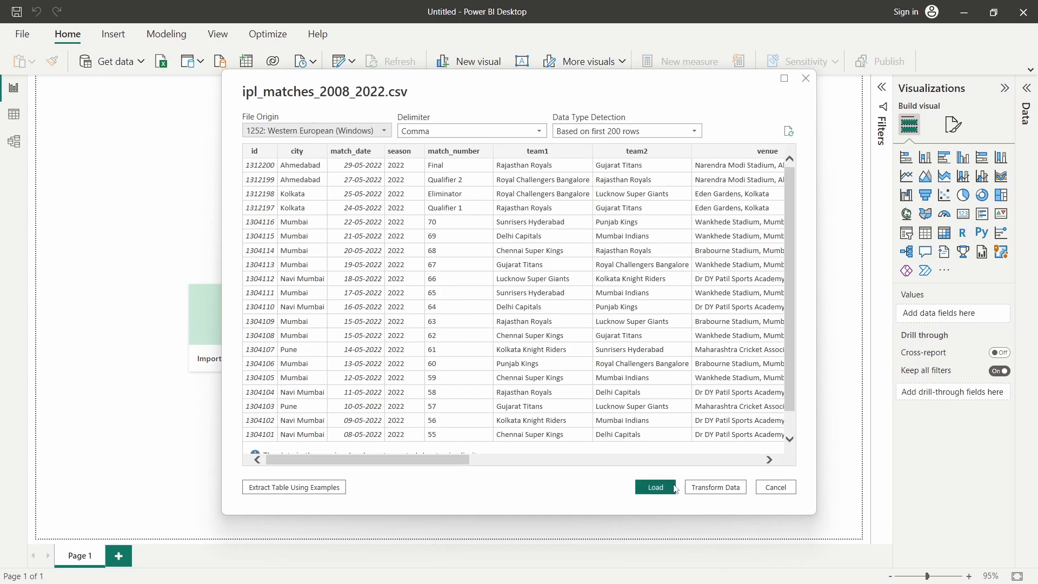
pyautogui.click(674, 486)
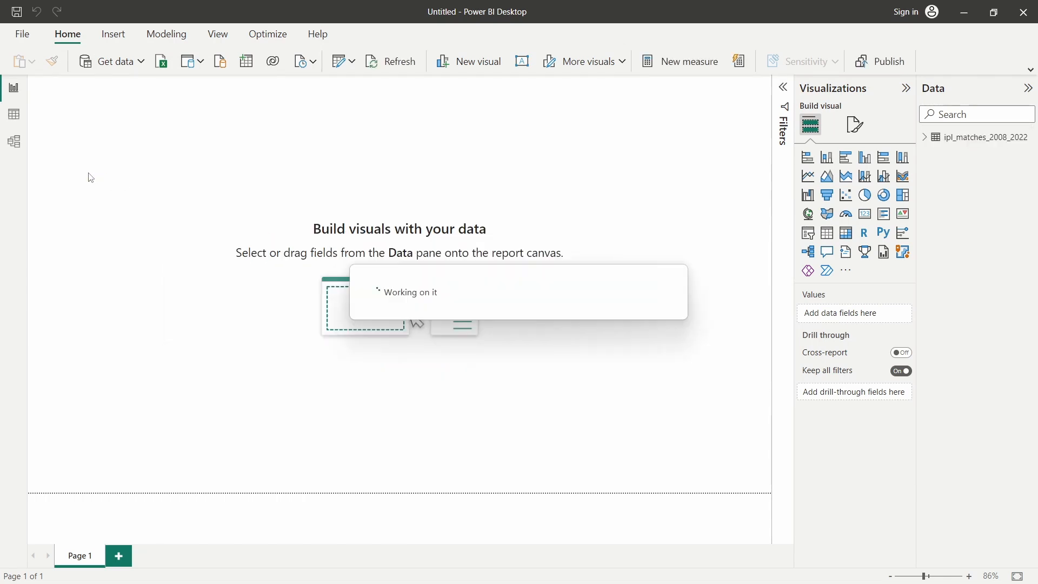
# Check the loaded ipl_matches_2008_2022 rows, then view its card in the model diagram
pyautogui.click(15, 116)
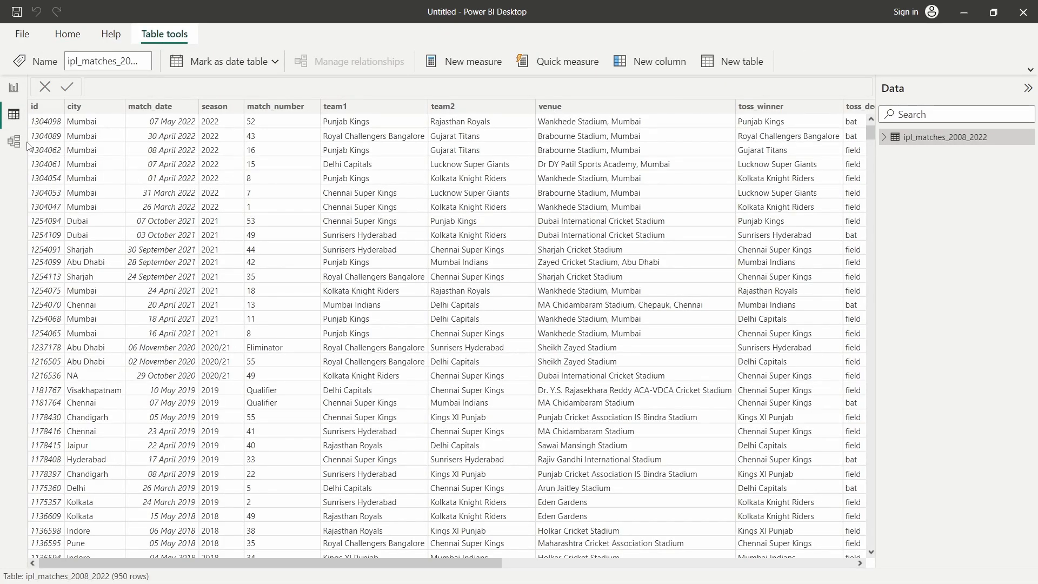
pyautogui.click(15, 141)
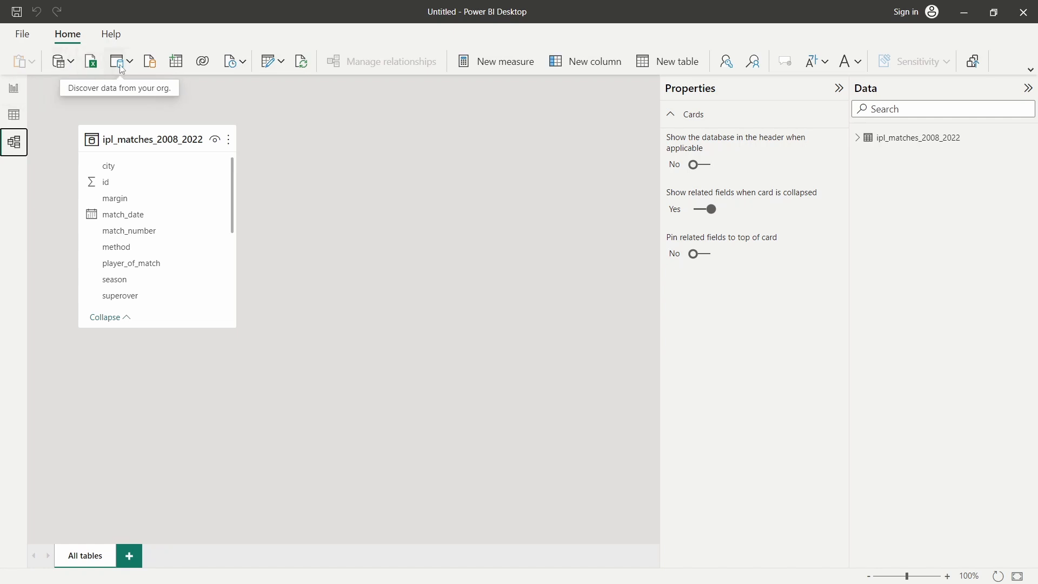
pyautogui.click(75, 67)
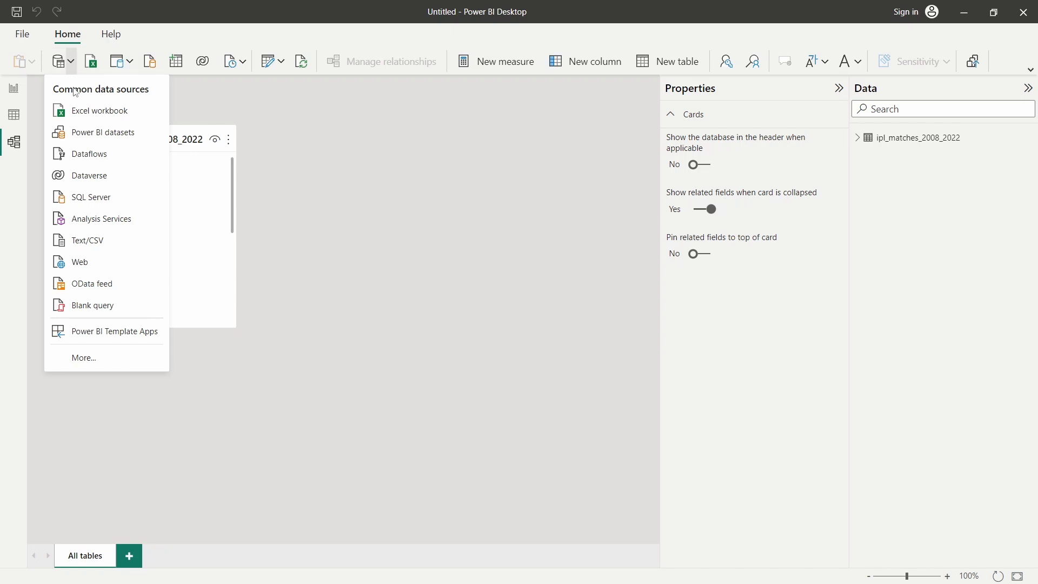
# Load IPL_Ball_by_Ball_2008_2022.csv into the model via Text/CSV
pyautogui.click(85, 241)
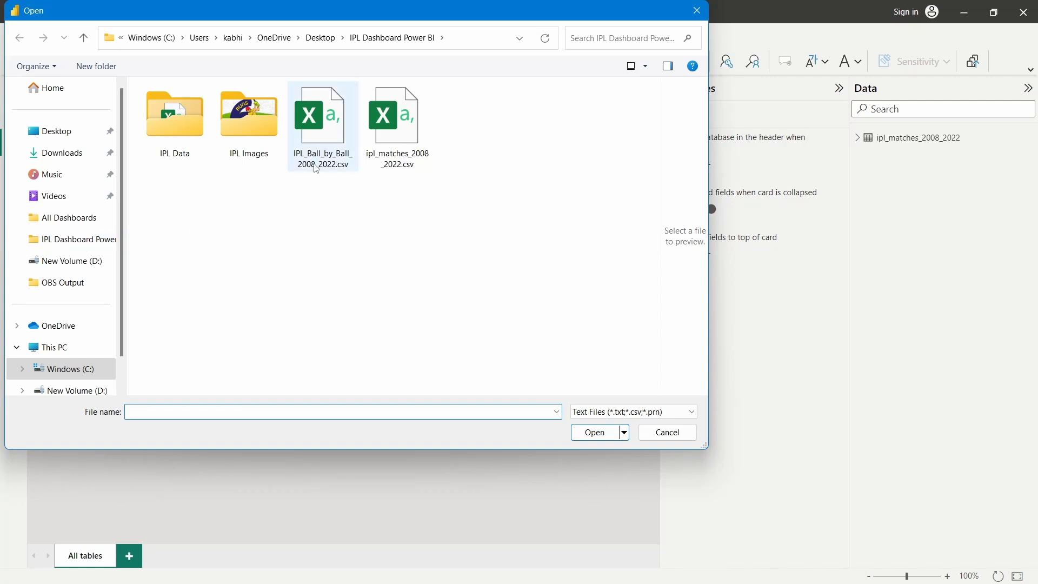
pyautogui.click(317, 162)
pyautogui.click(592, 432)
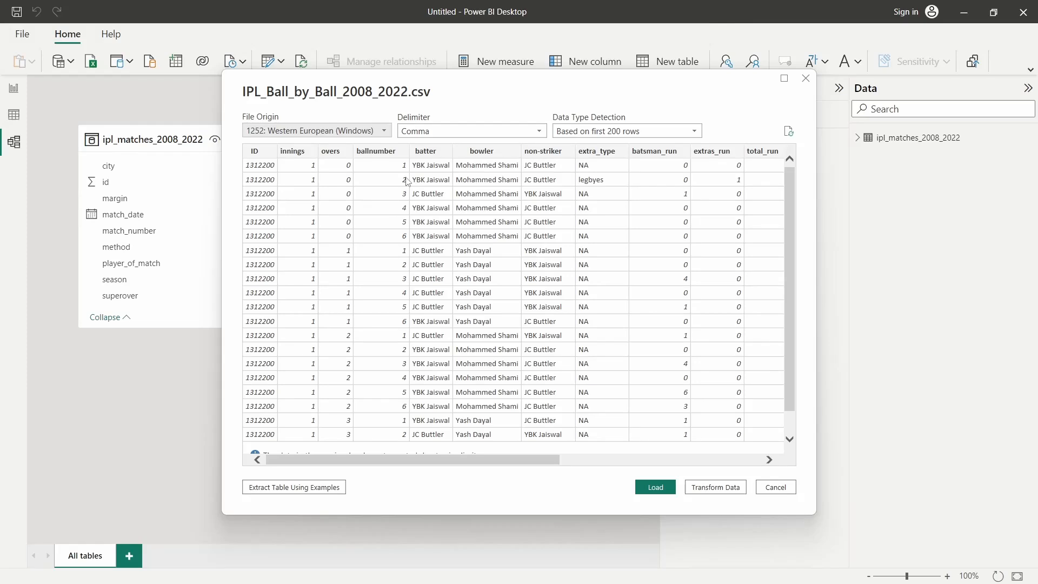
pyautogui.click(651, 488)
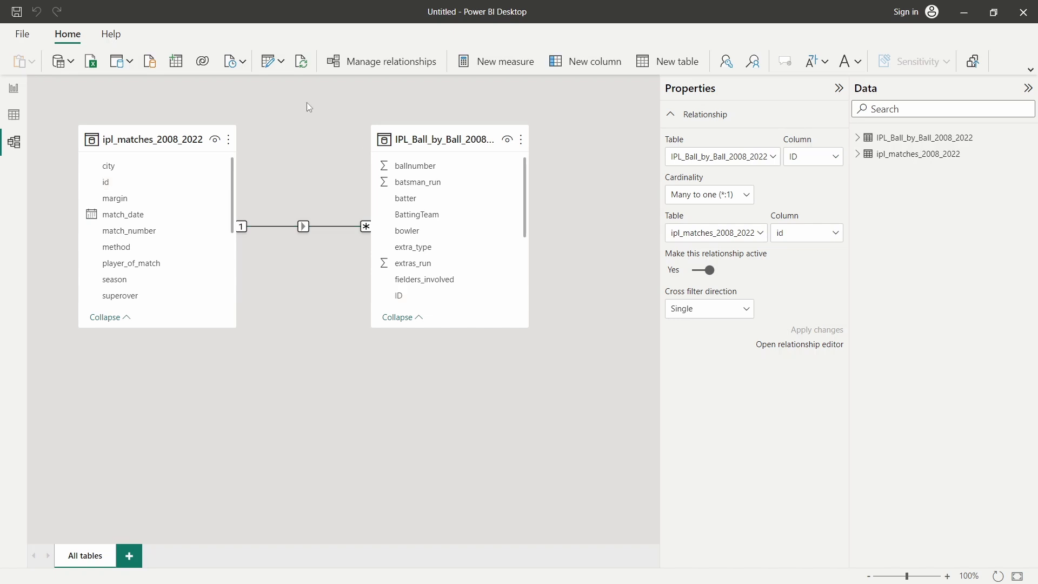
pyautogui.hotkey('alt', 'Tab')
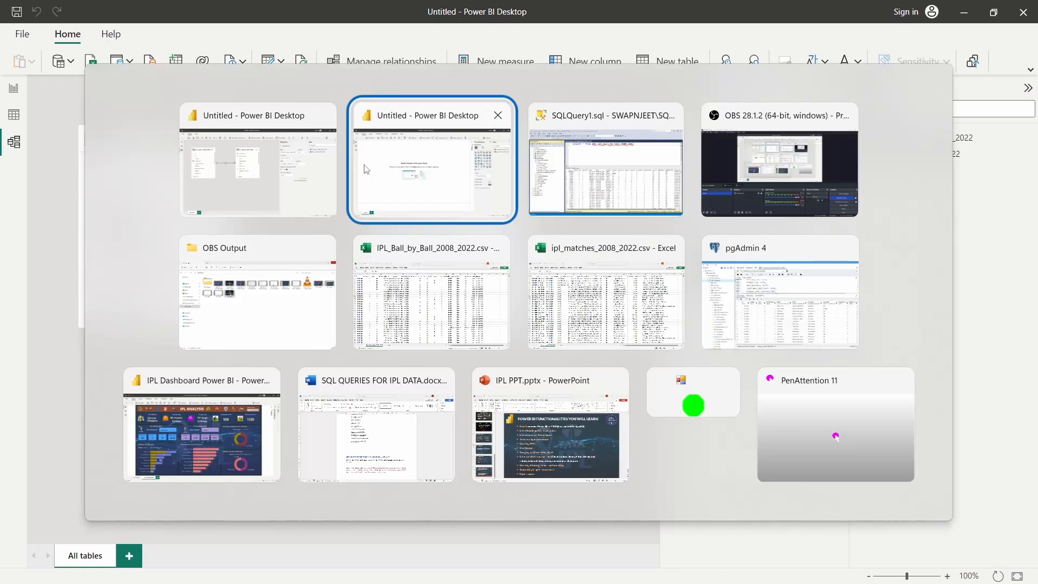
# Bring up the other Power BI report and view its model diagram
pyautogui.click(442, 162)
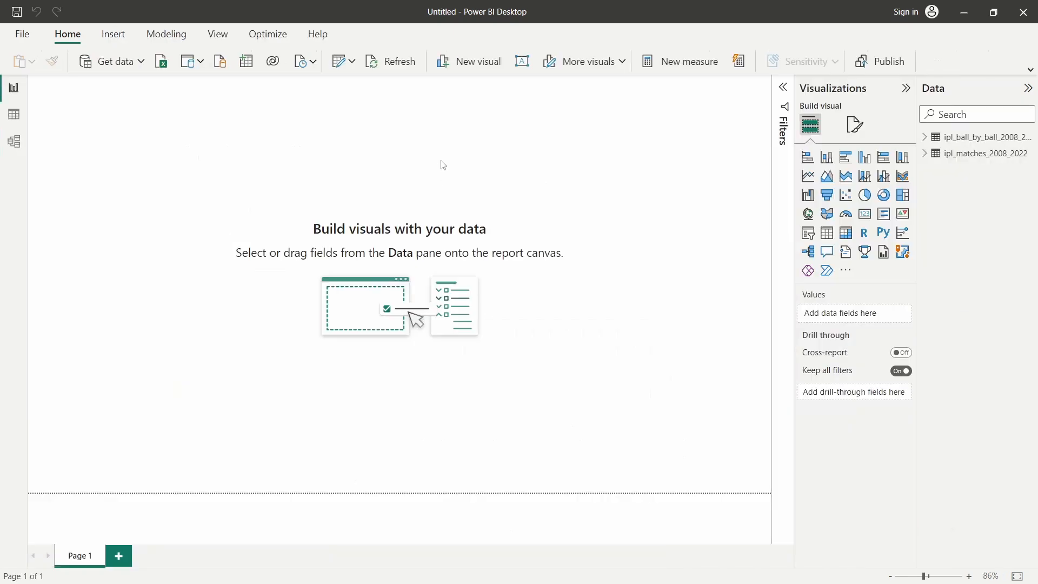
pyautogui.click(13, 141)
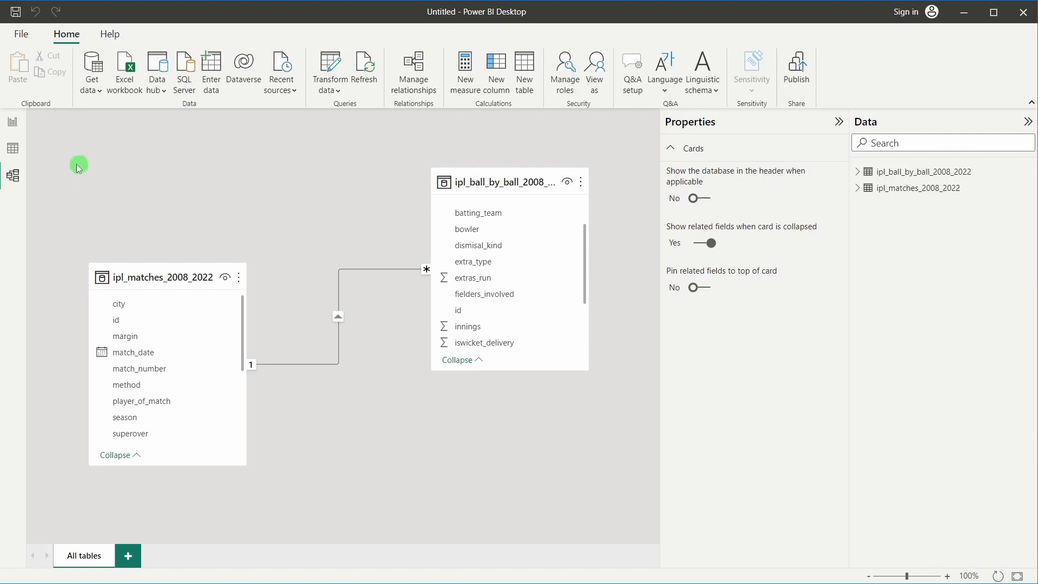
# Show ipl_matches_2008_2022's 950 rows and scroll across the columns to select won_by
pyautogui.click(14, 149)
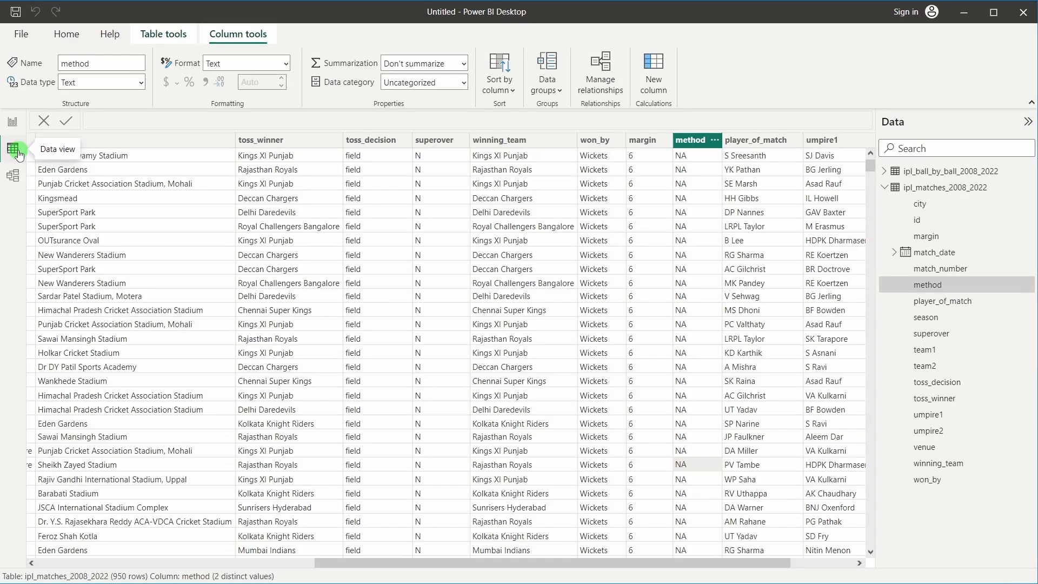
pyautogui.click(939, 188)
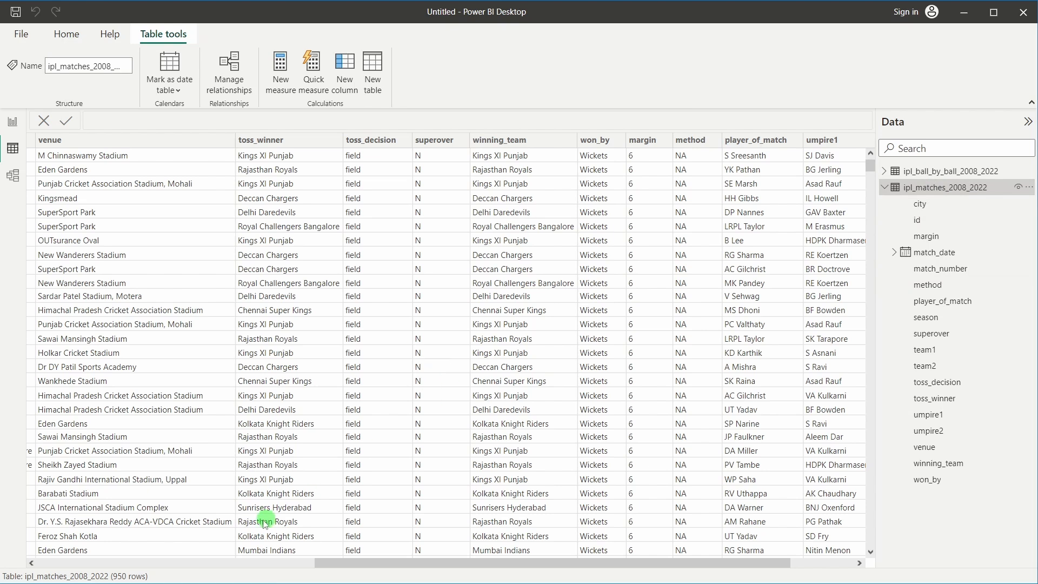
pyautogui.click(147, 564)
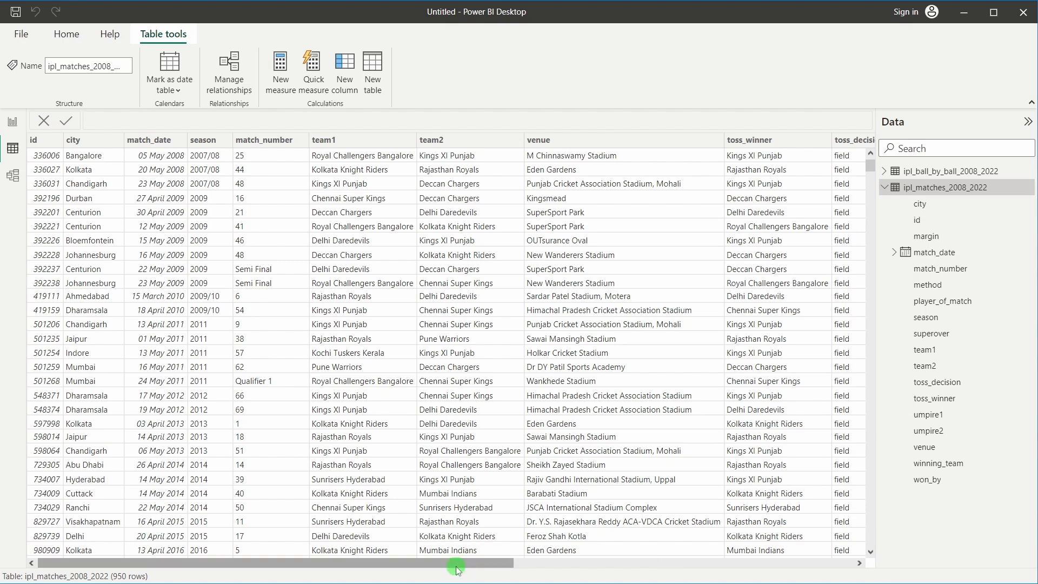
pyautogui.moveTo(456, 562); pyautogui.dragTo(521, 565)
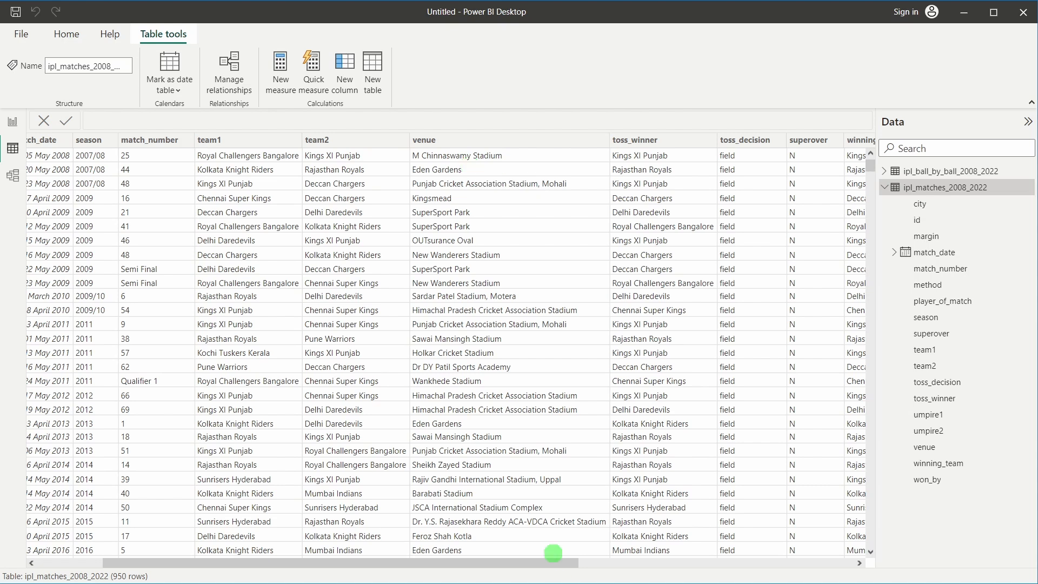
pyautogui.moveTo(528, 562); pyautogui.dragTo(622, 562)
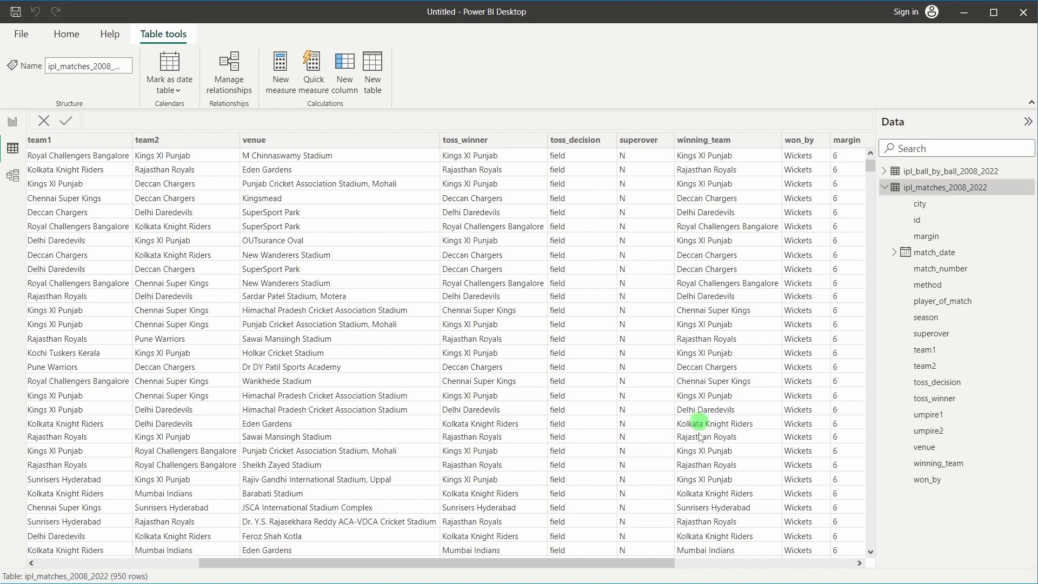
pyautogui.moveTo(648, 563); pyautogui.dragTo(740, 562)
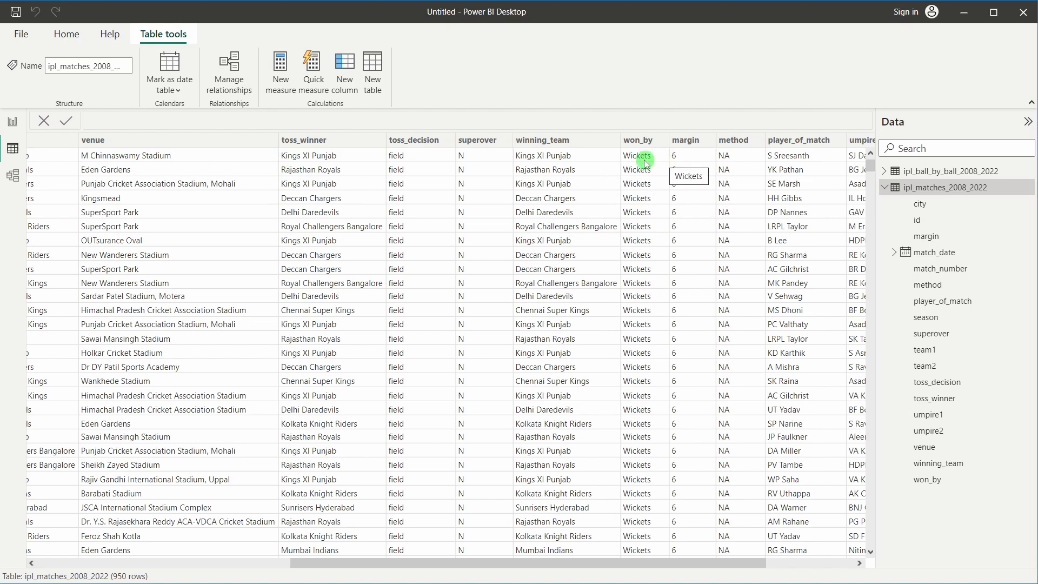
pyautogui.click(659, 147)
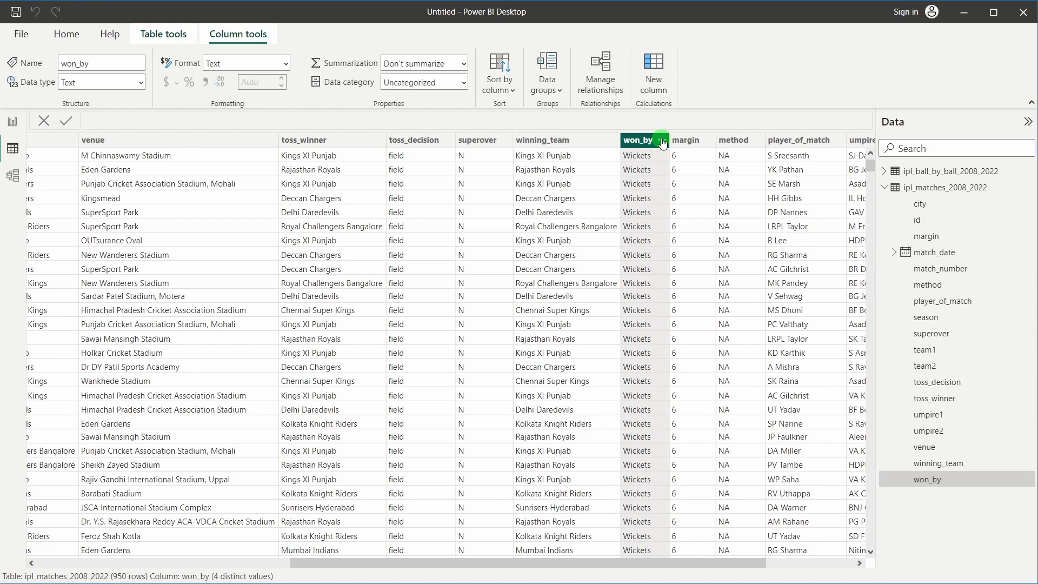
pyautogui.click(661, 141)
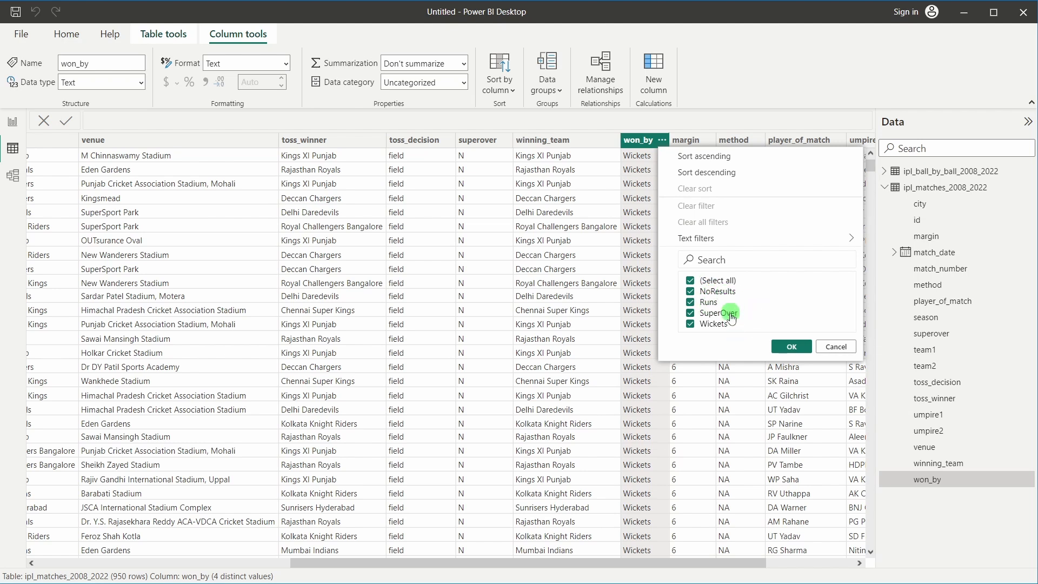
pyautogui.click(635, 143)
pyautogui.moveTo(675, 563); pyautogui.dragTo(761, 564)
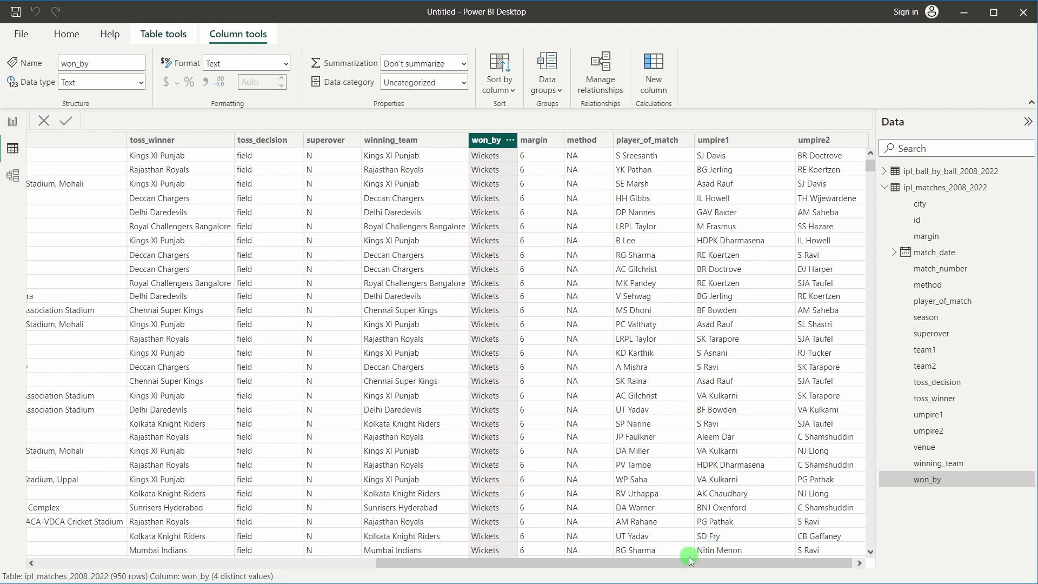
pyautogui.moveTo(689, 562); pyautogui.dragTo(734, 560)
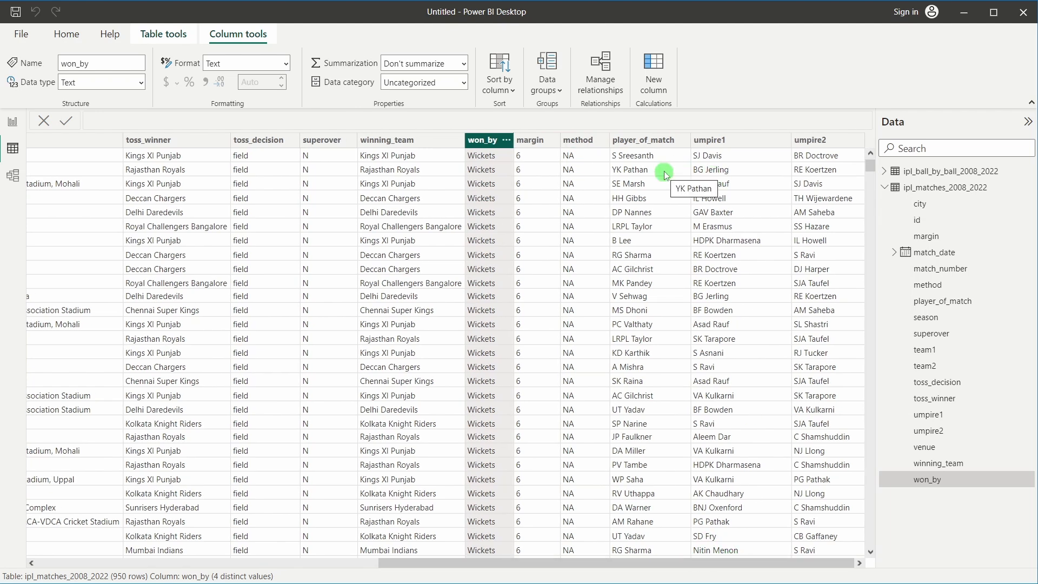
pyautogui.click(274, 197)
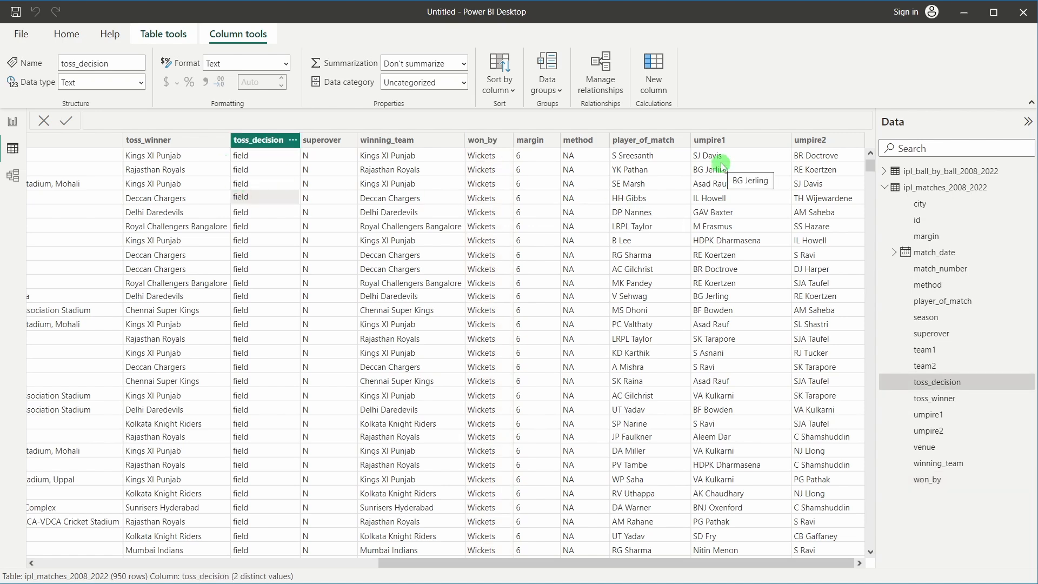
pyautogui.moveTo(752, 563); pyautogui.dragTo(330, 534)
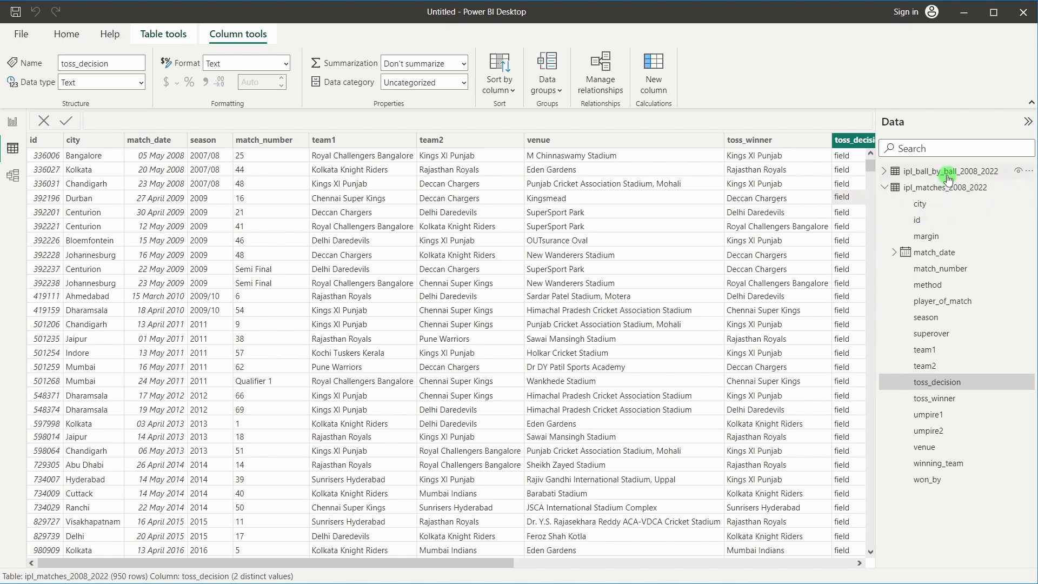
# Show ipl_ball_by_ball_2008_2022 rows and list extra_type's six distinct values
pyautogui.click(917, 172)
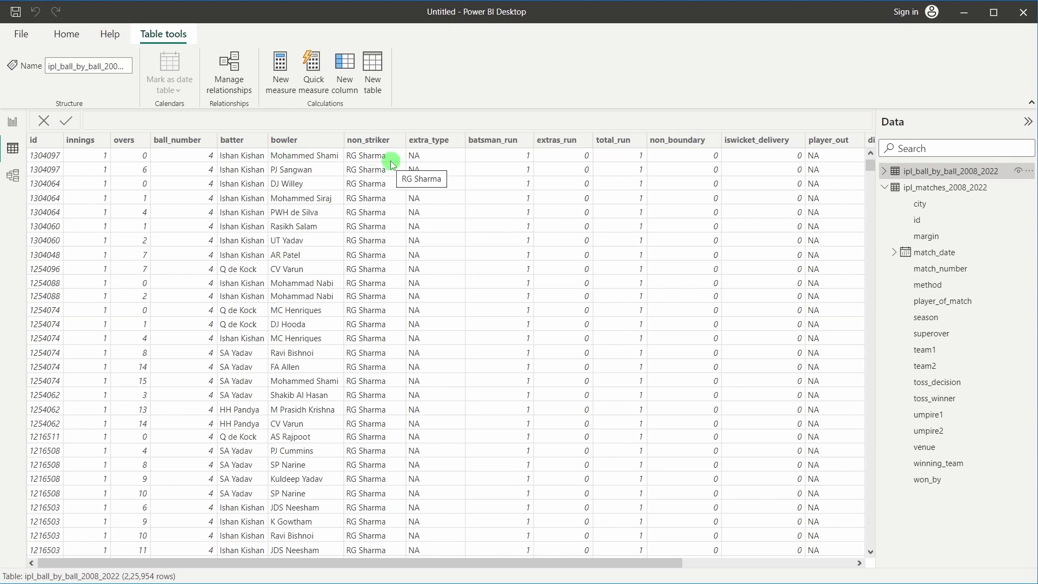
pyautogui.moveTo(549, 560); pyautogui.dragTo(714, 556)
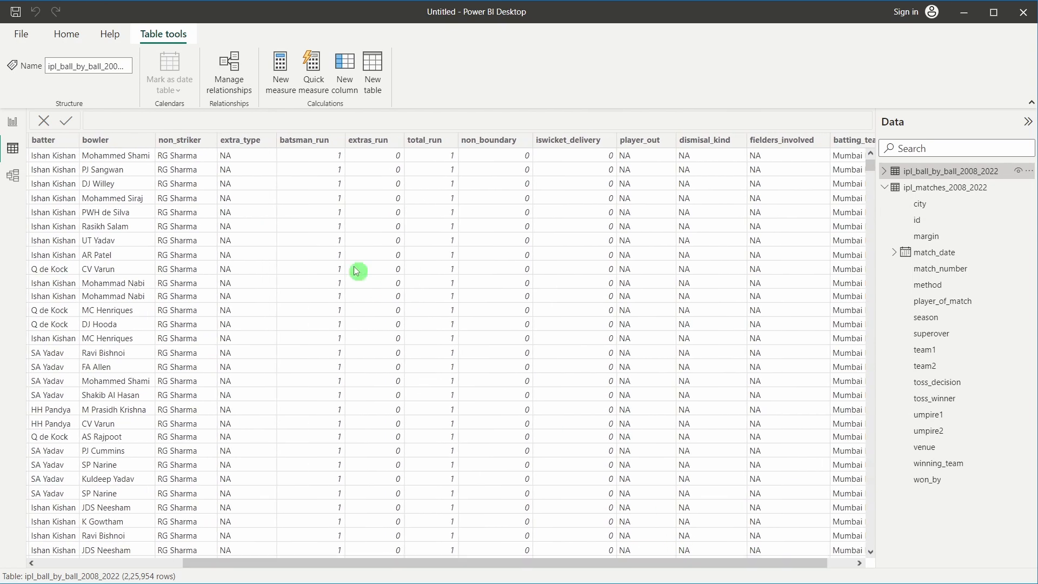
pyautogui.click(269, 140)
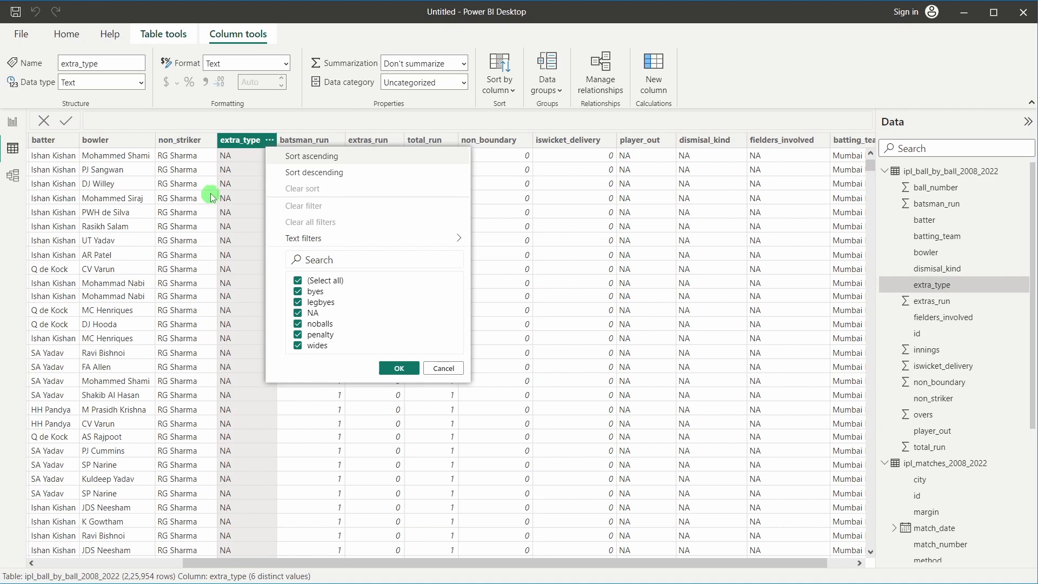
# Review the distinct values of the batsman_run and extras_run columns
pyautogui.click(236, 185)
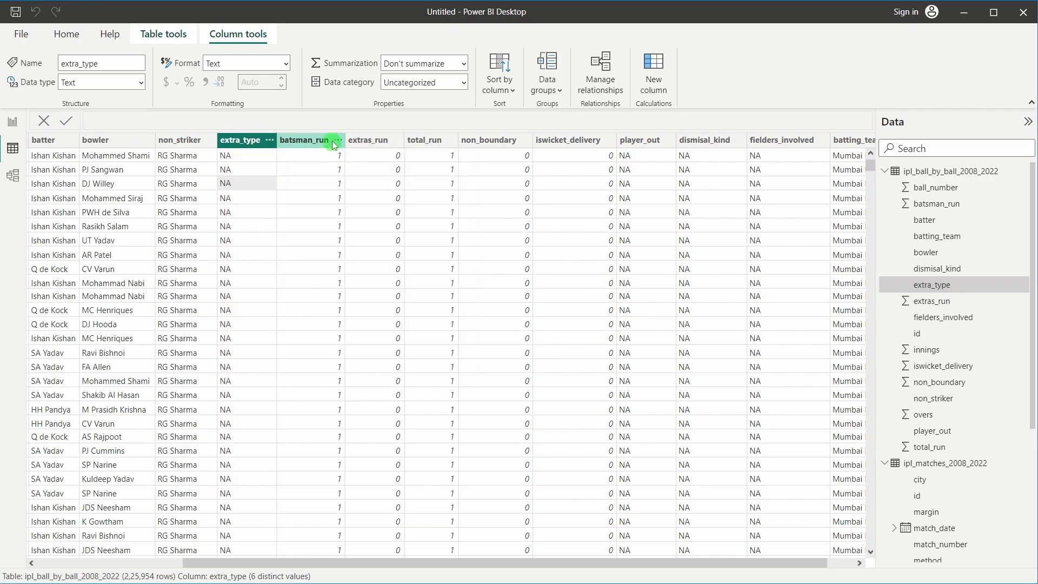
pyautogui.click(331, 143)
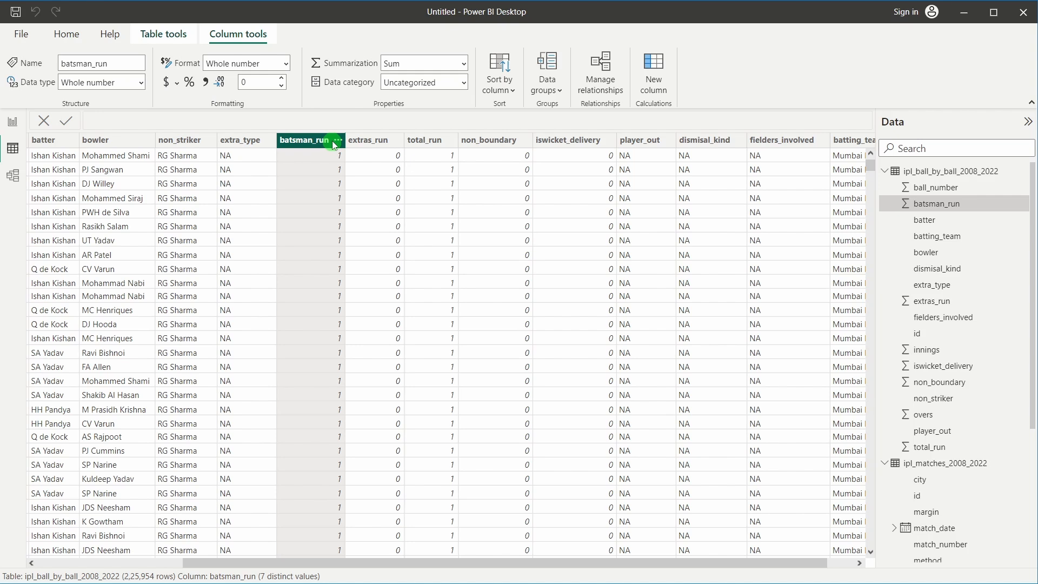
pyautogui.click(336, 141)
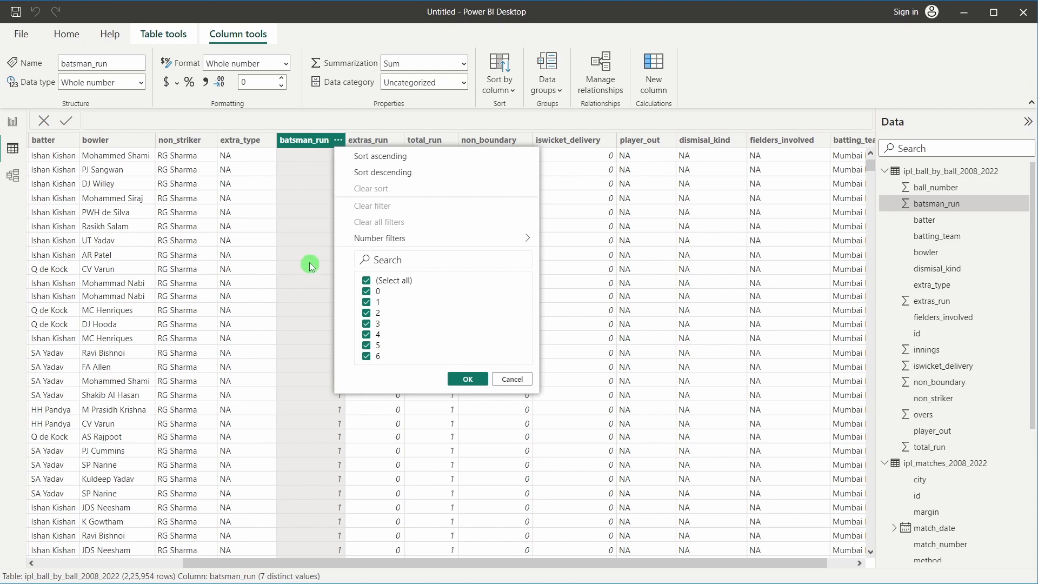
pyautogui.click(282, 269)
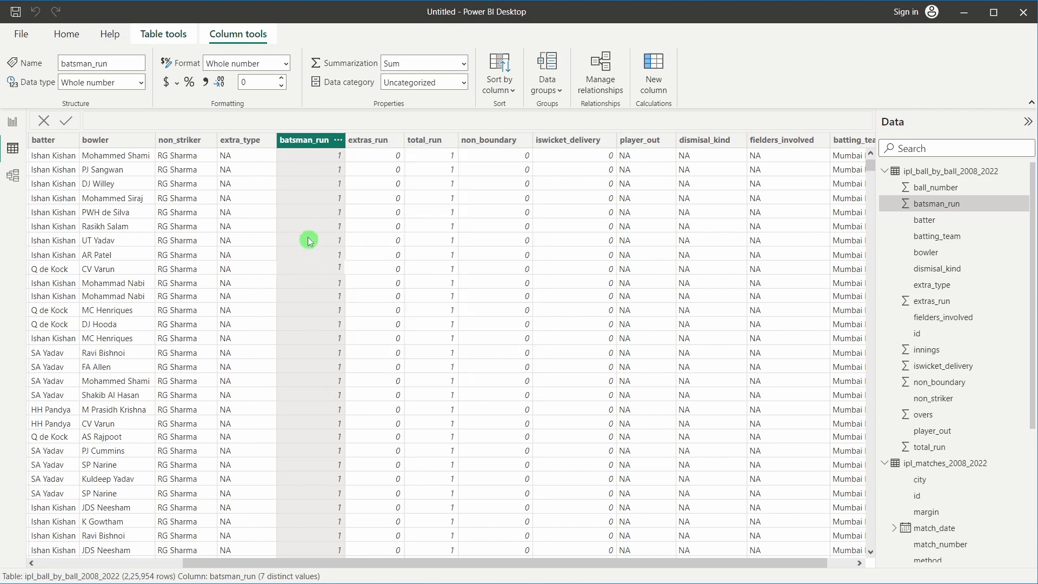
pyautogui.click(397, 141)
pyautogui.click(365, 332)
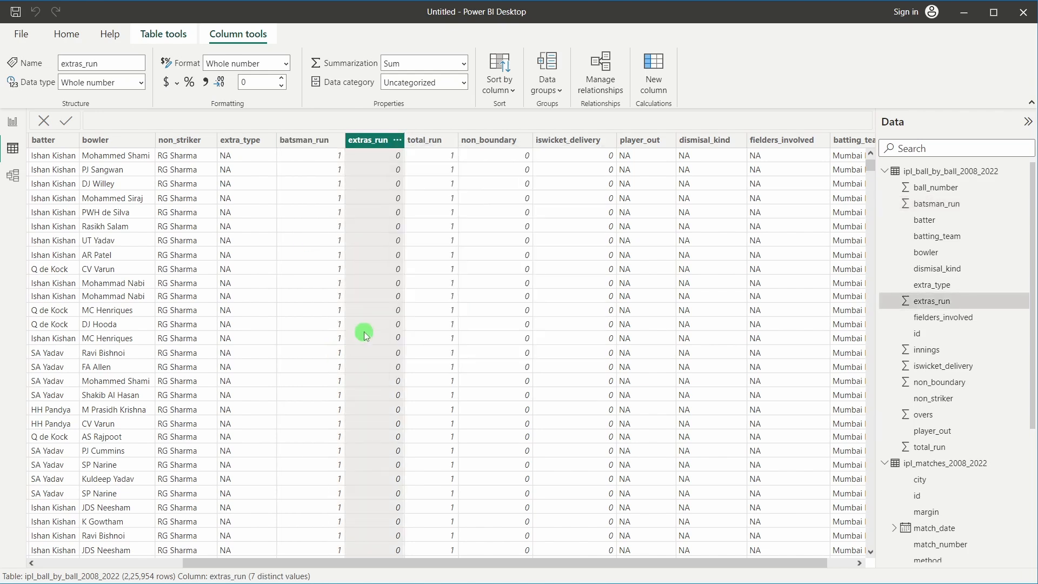
pyautogui.scroll(-4, 364, 332)
pyautogui.scroll(4, 364, 332)
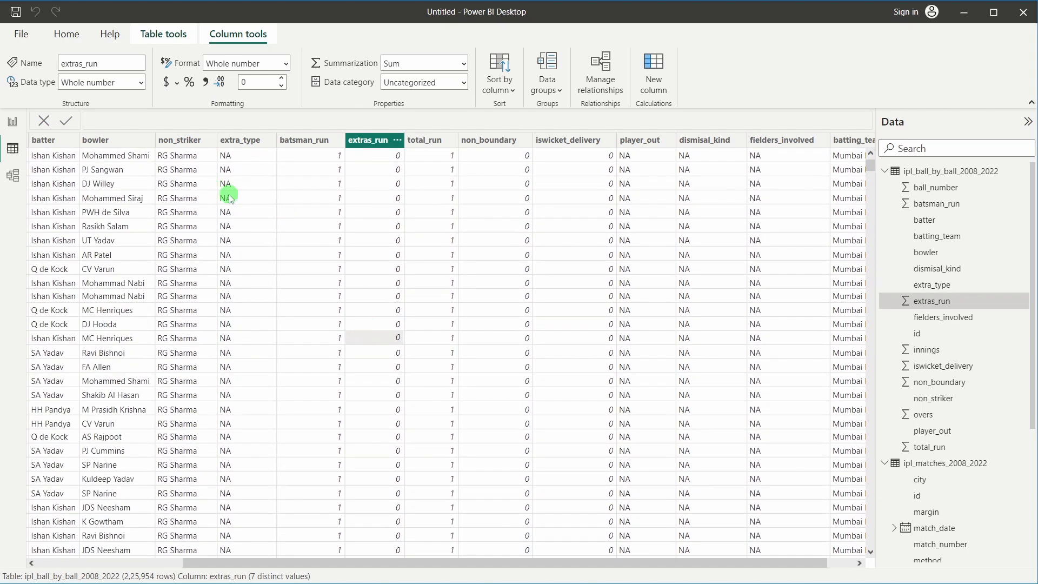
pyautogui.scroll(-4, 240, 216)
pyautogui.scroll(-4, 241, 216)
pyautogui.scroll(8, 242, 219)
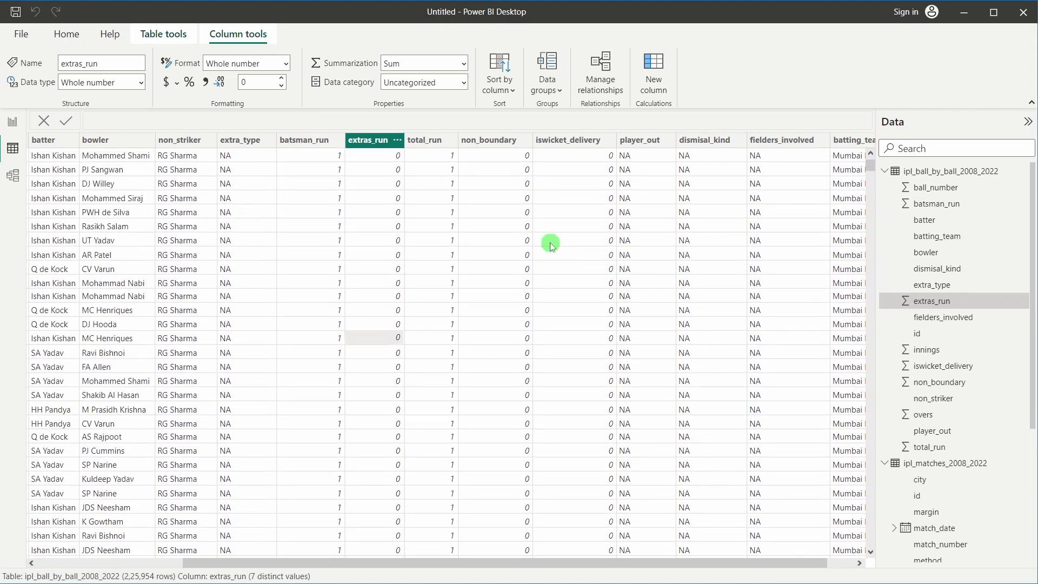
# Inspect total_run and the non_boundary value list, which holds 0 and 1
pyautogui.click(432, 178)
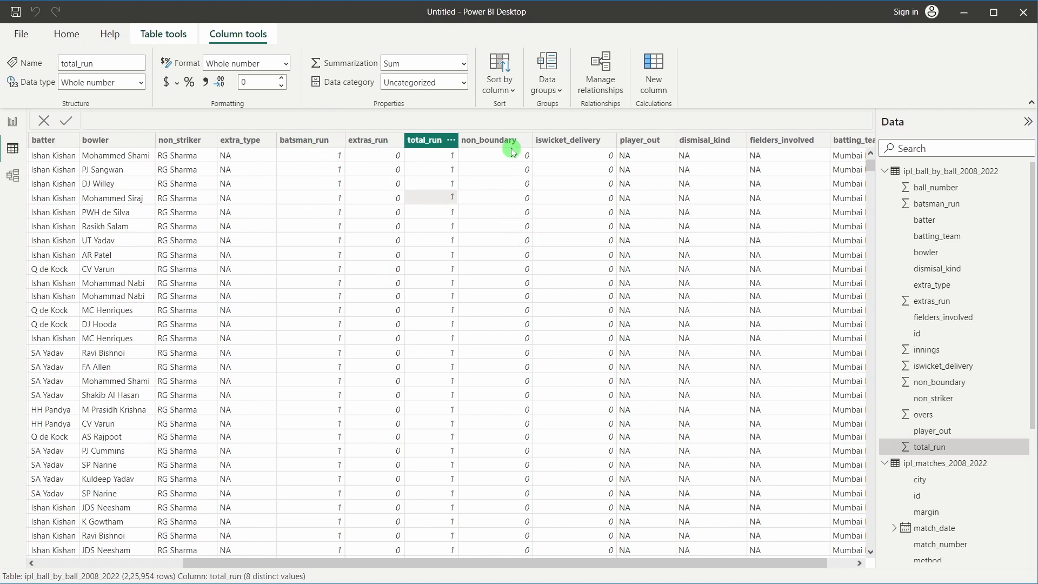
pyautogui.click(476, 139)
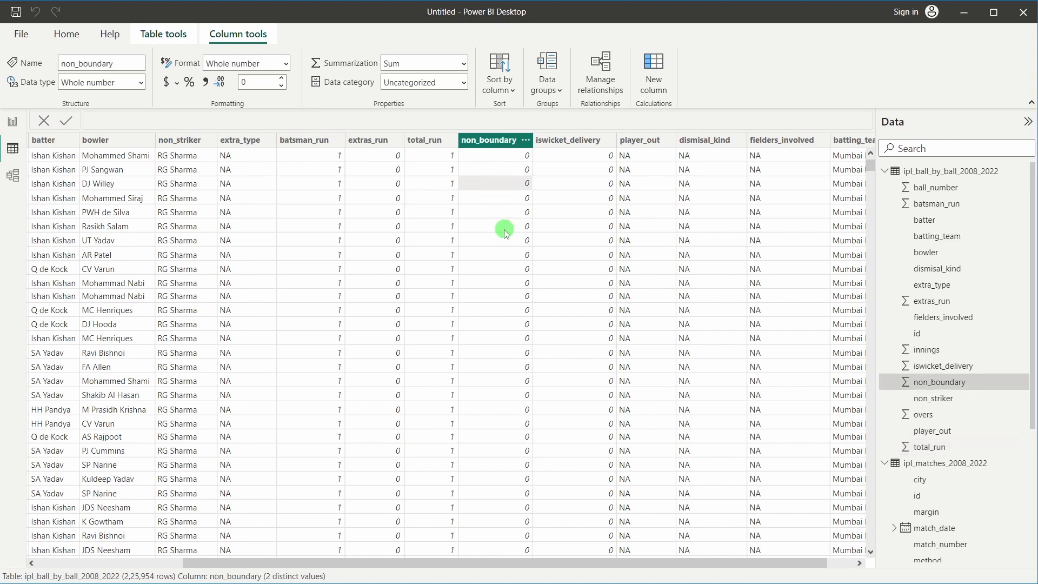
pyautogui.click(525, 141)
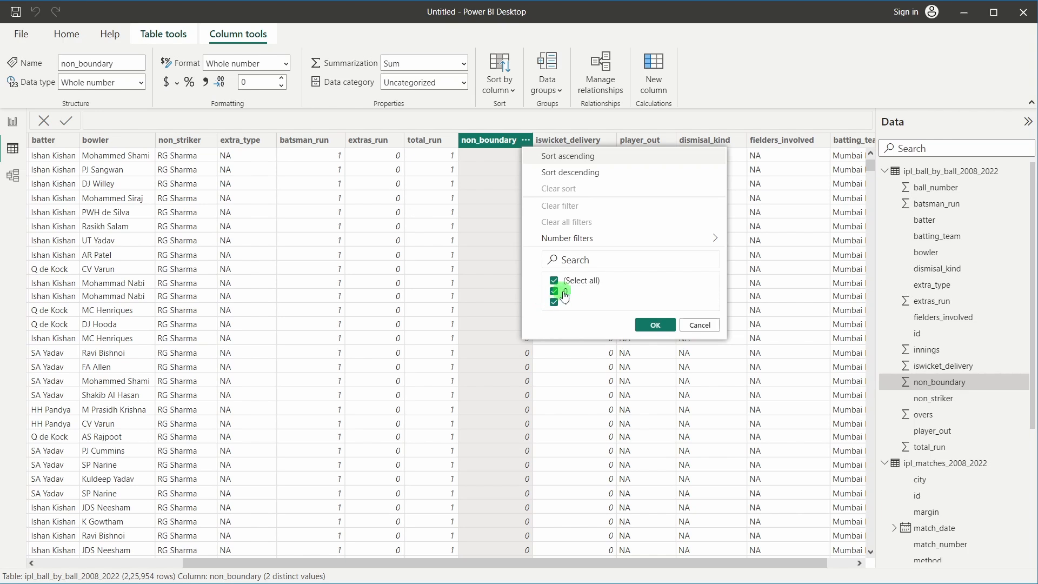
pyautogui.click(483, 352)
pyautogui.click(338, 269)
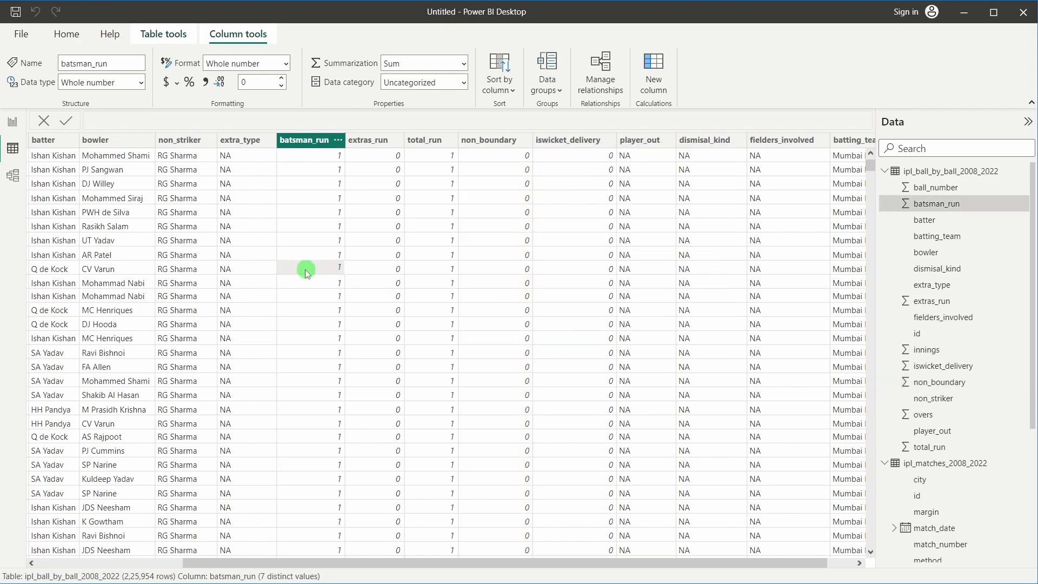
pyautogui.click(527, 269)
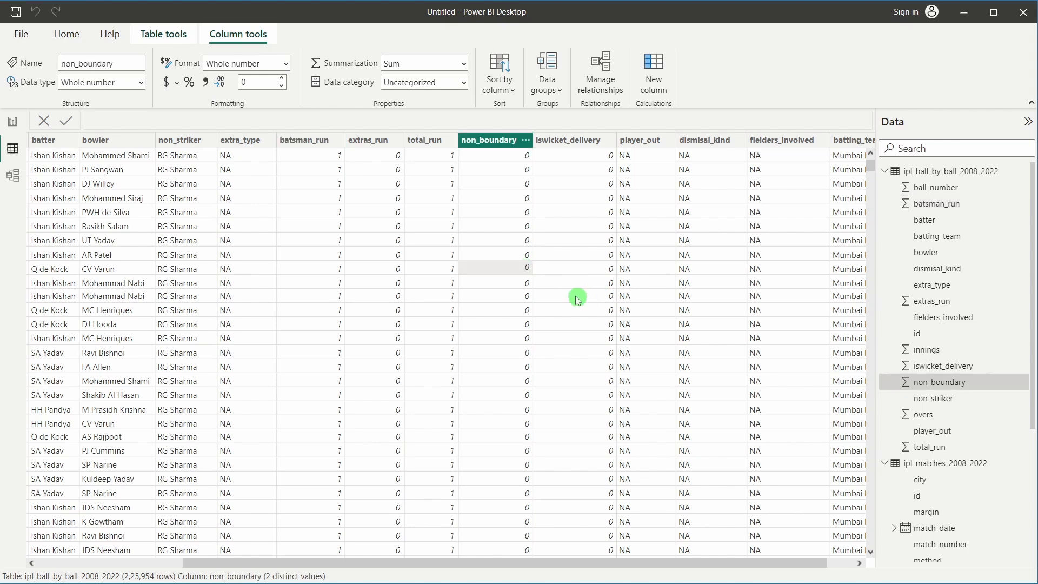
pyautogui.click(525, 140)
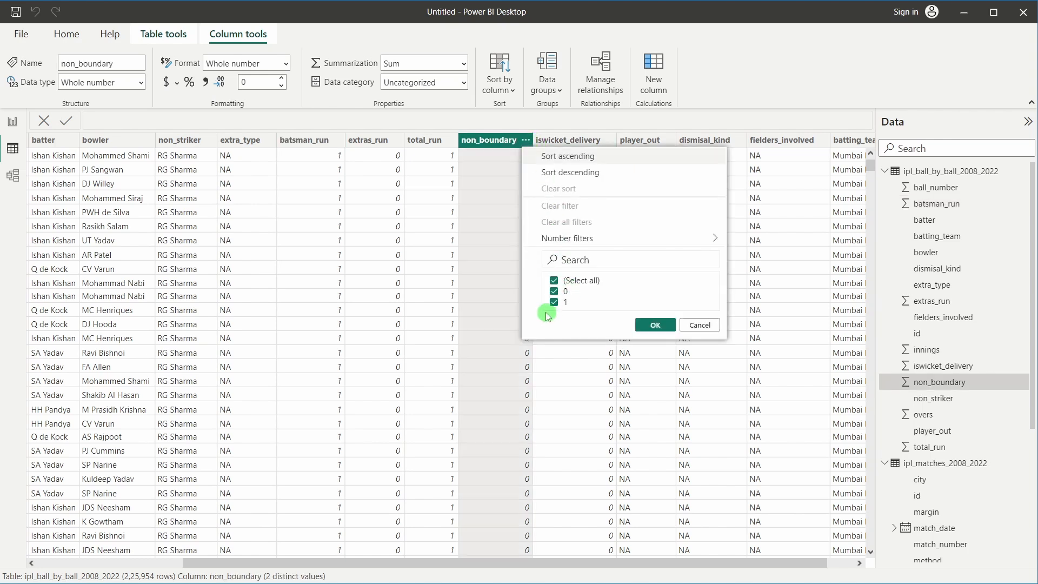
pyautogui.click(547, 373)
pyautogui.click(493, 326)
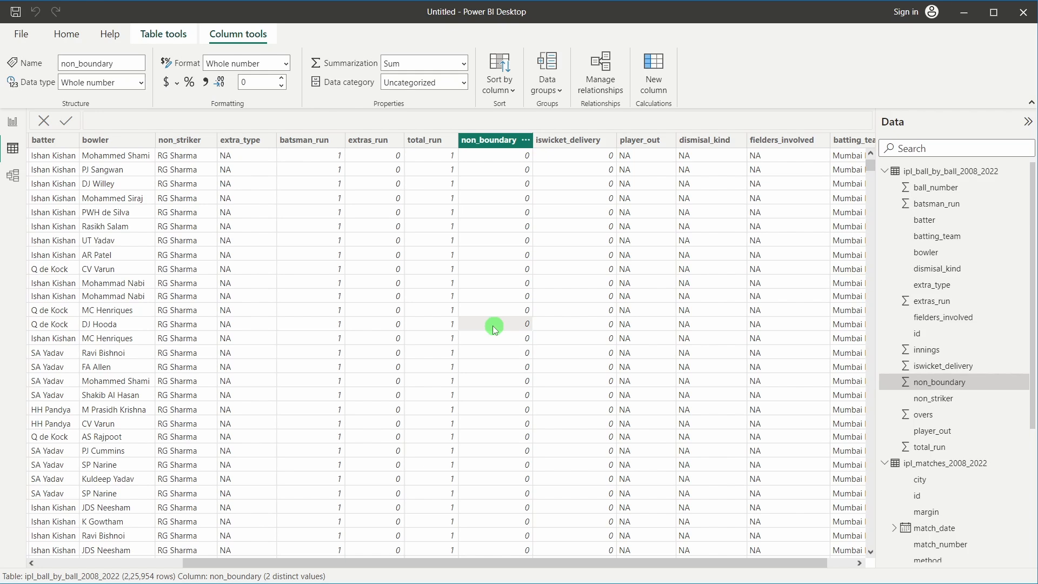
pyautogui.scroll(-5, 492, 326)
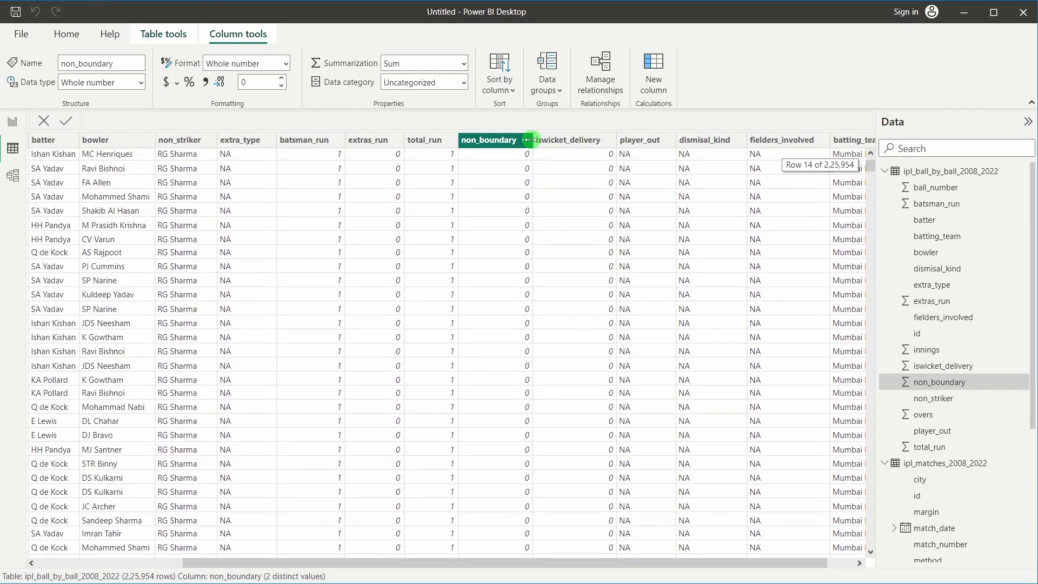
# Filter non_boundary to value 1 (21 rows), then restore all values to unfilter
pyautogui.click(525, 140)
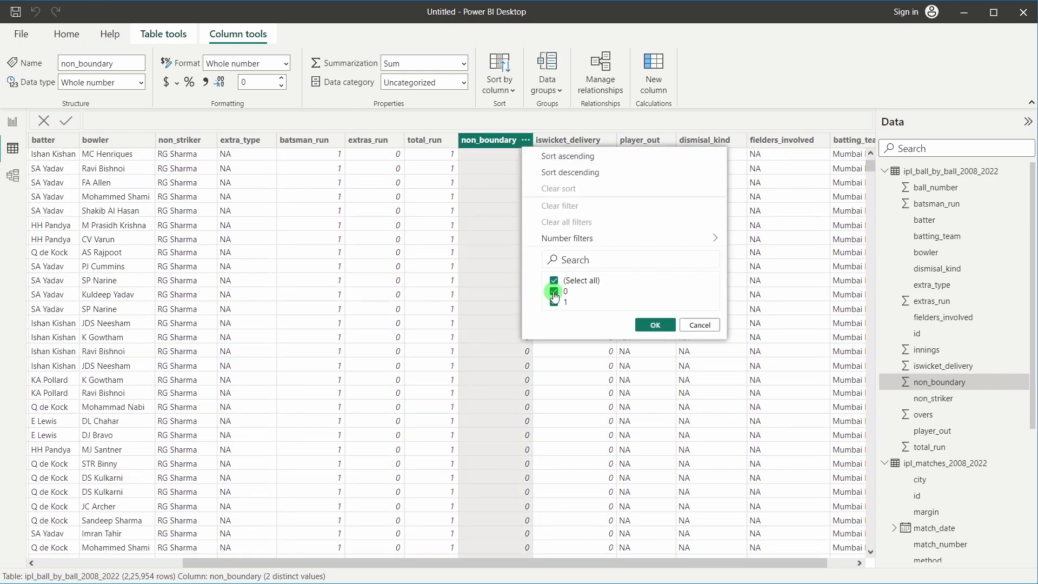
pyautogui.click(554, 292)
pyautogui.click(655, 324)
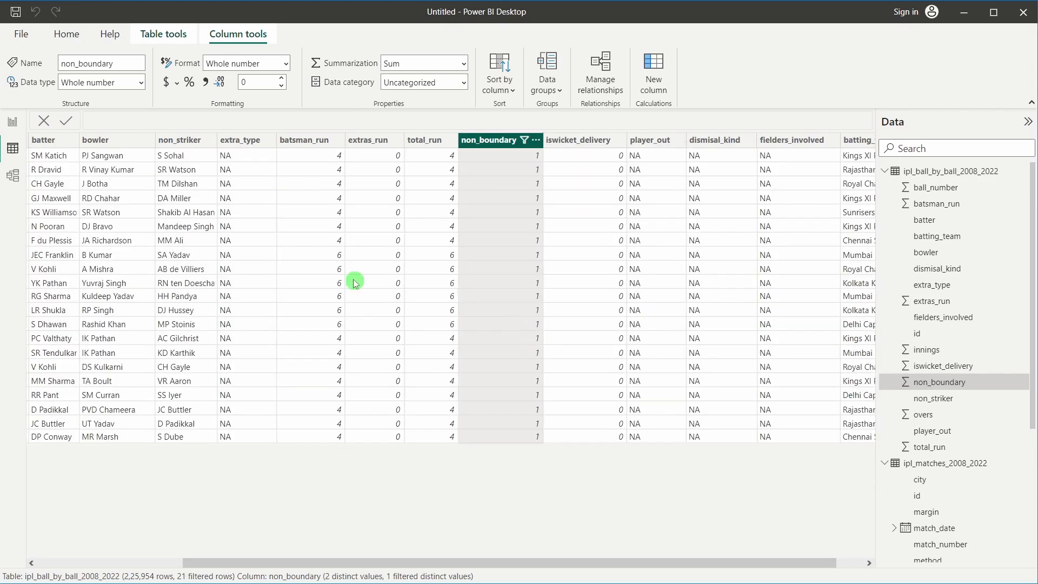
pyautogui.click(333, 161)
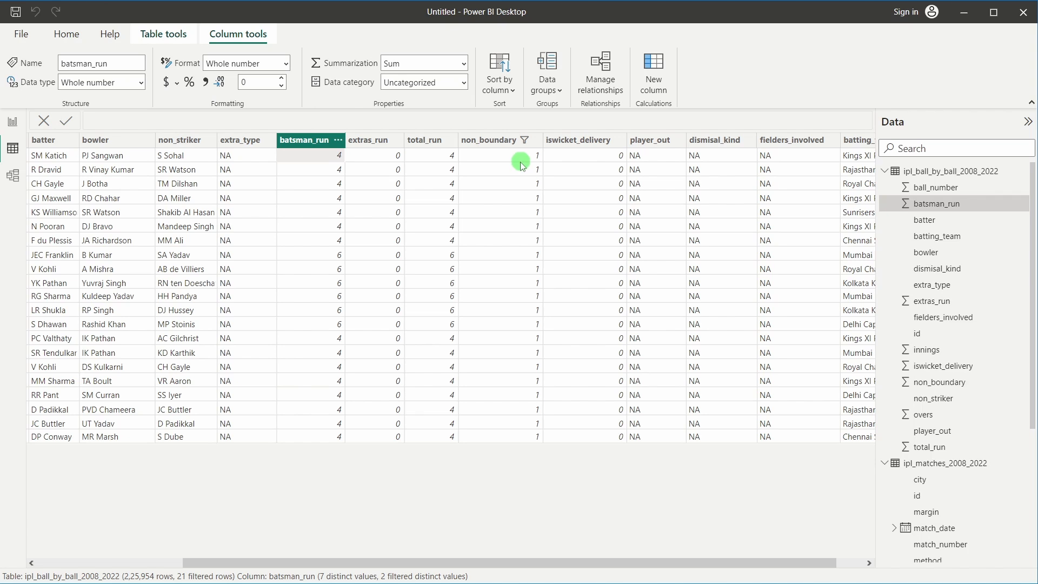
pyautogui.click(525, 140)
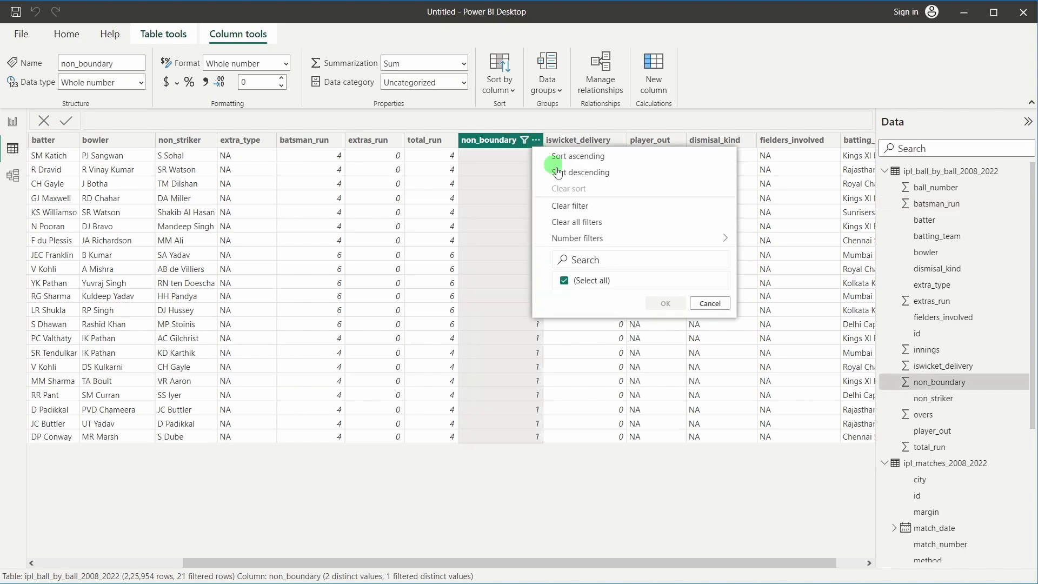
pyautogui.click(564, 280)
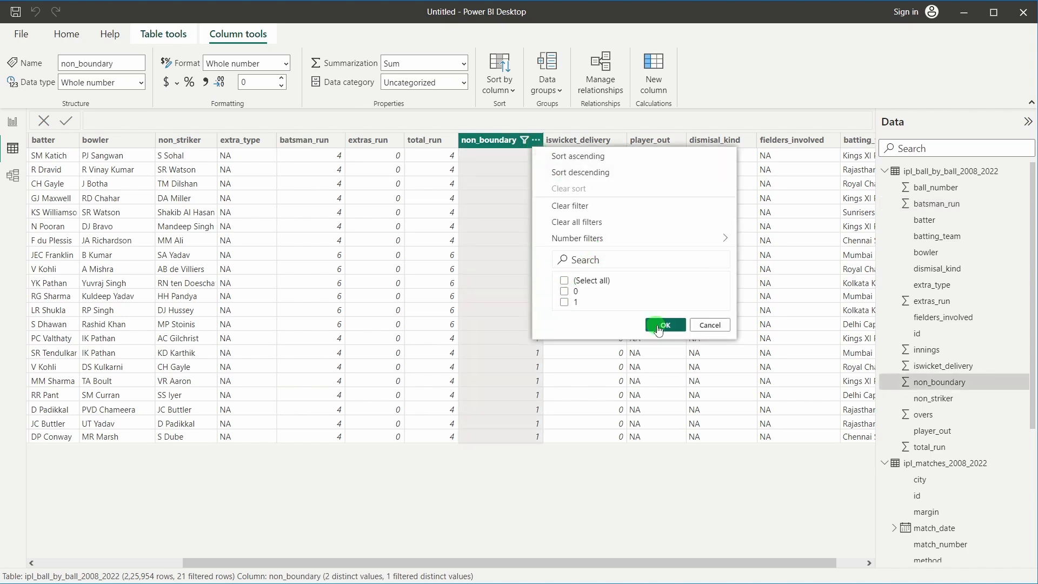
pyautogui.click(562, 280)
pyautogui.click(665, 325)
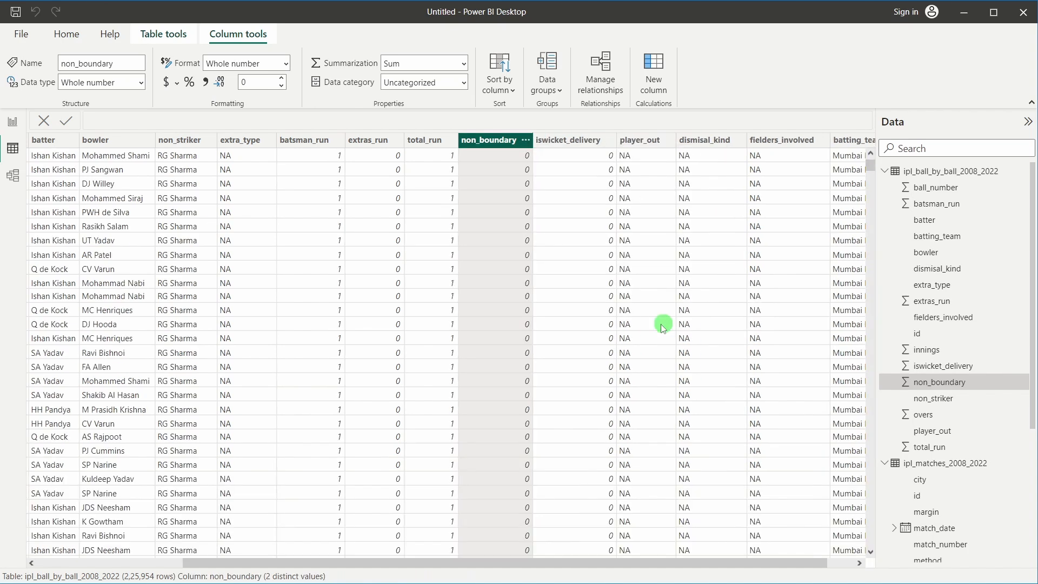
pyautogui.click(550, 268)
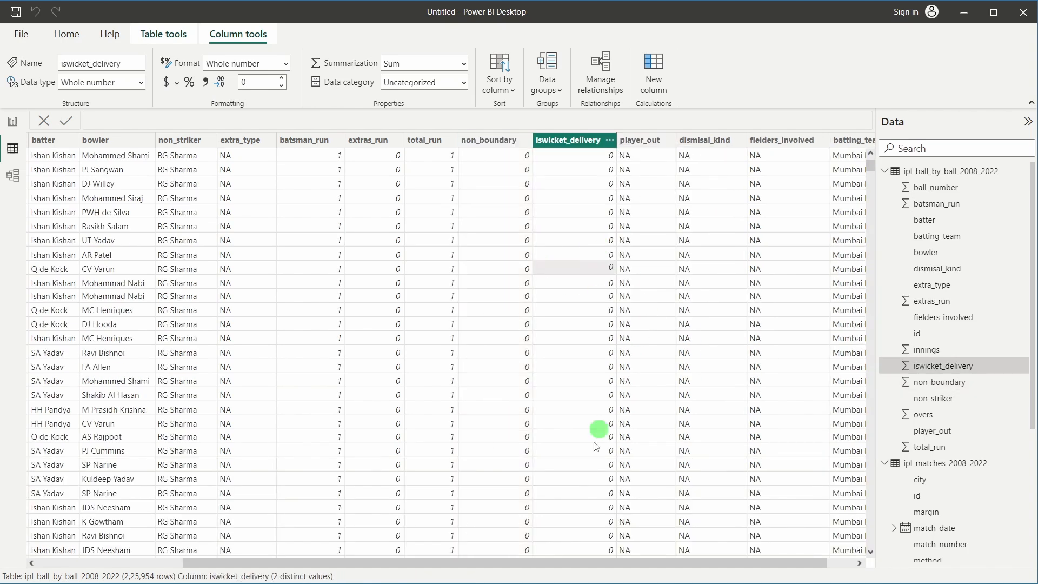
pyautogui.moveTo(579, 562); pyautogui.dragTo(644, 561)
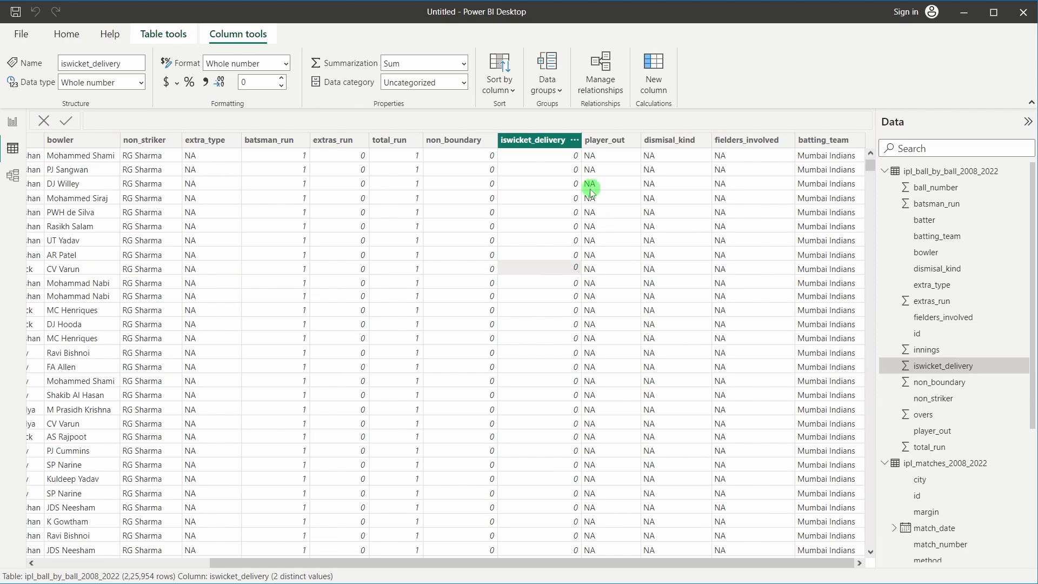
pyautogui.click(615, 279)
pyautogui.scroll(-2, 636, 294)
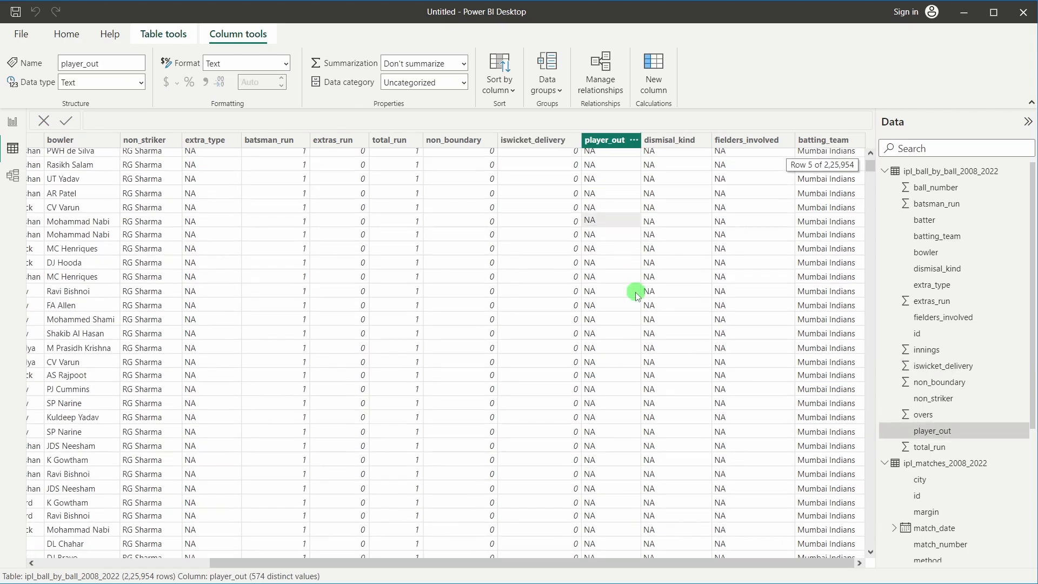
pyautogui.scroll(2, 636, 295)
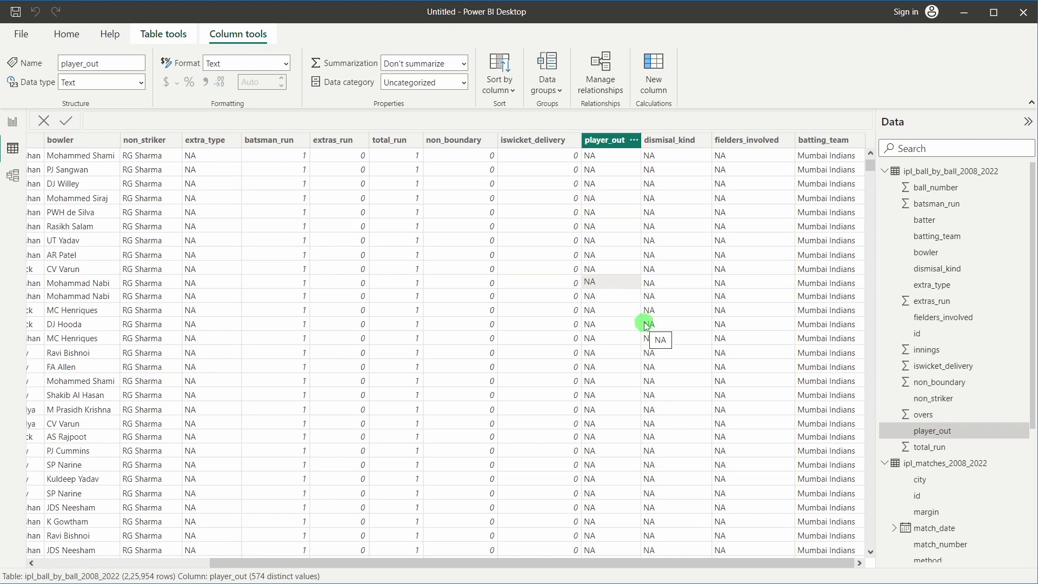
pyautogui.click(677, 198)
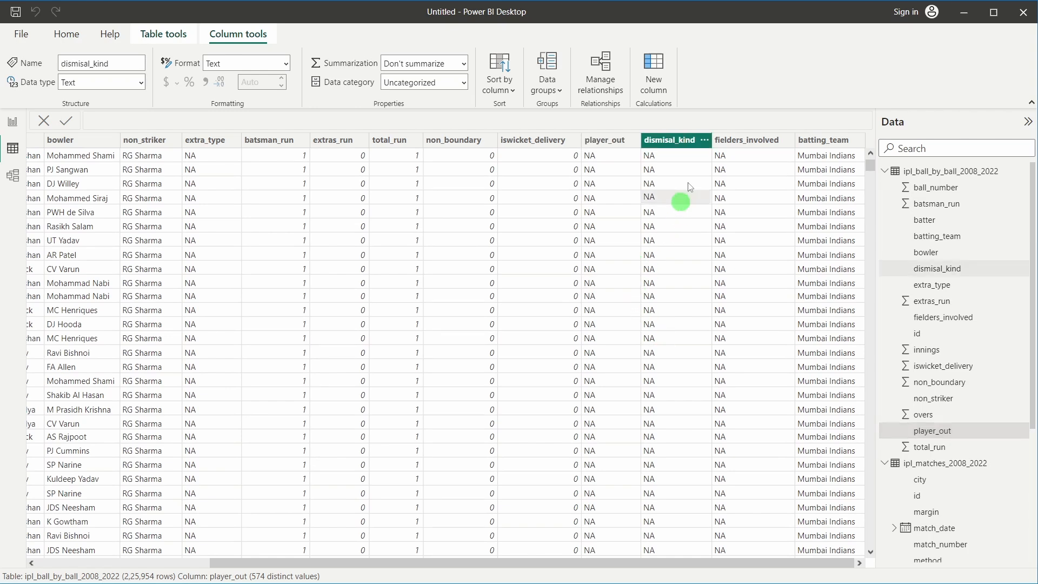
pyautogui.click(706, 141)
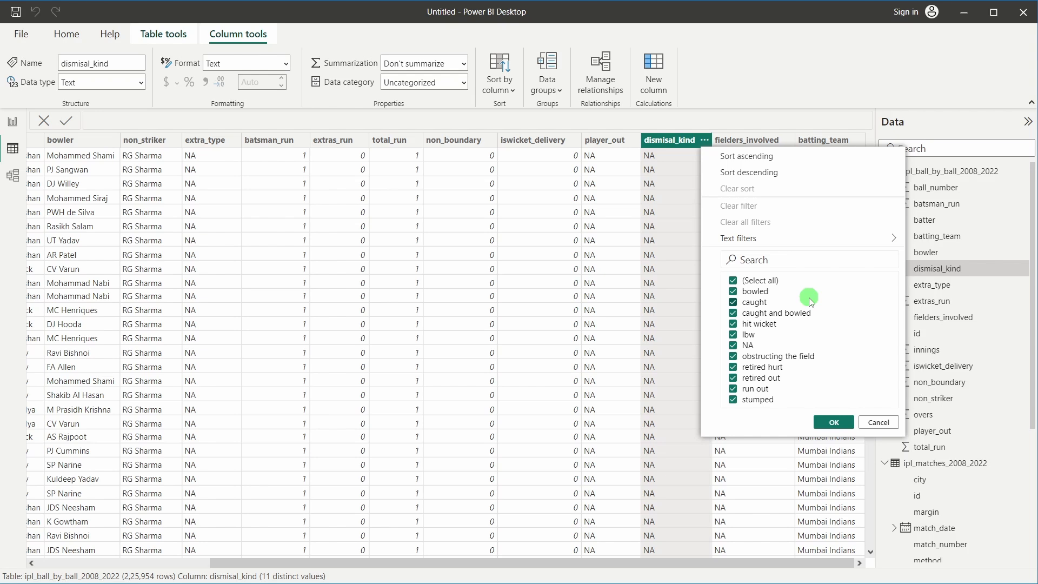
pyautogui.click(675, 225)
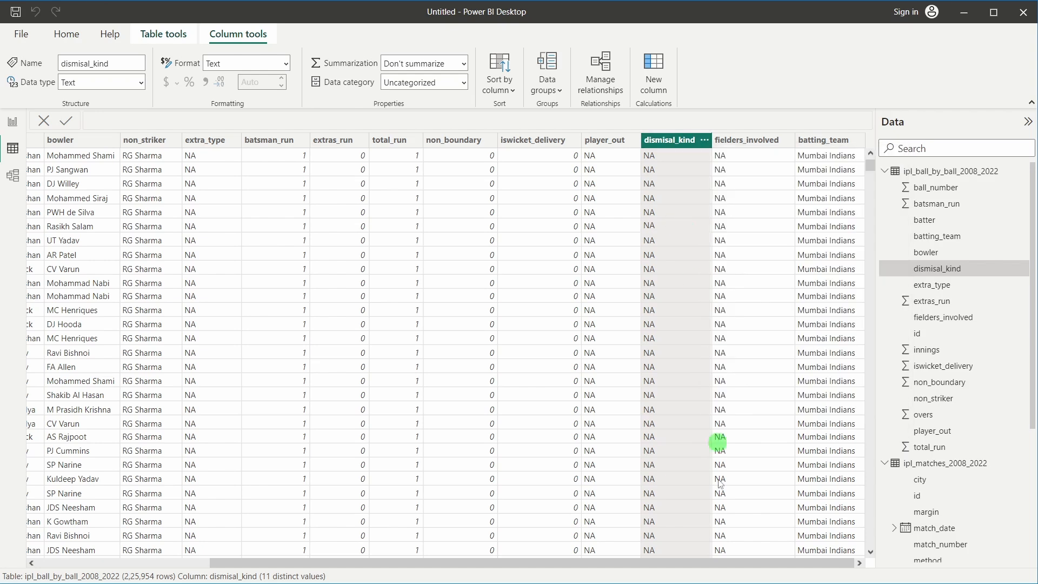
pyautogui.click(749, 140)
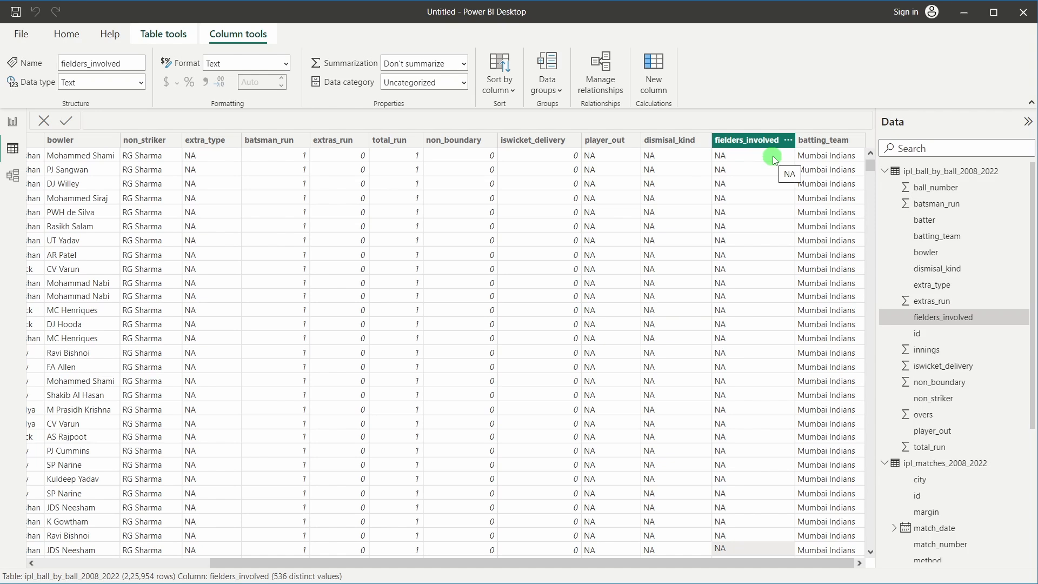
pyautogui.click(824, 176)
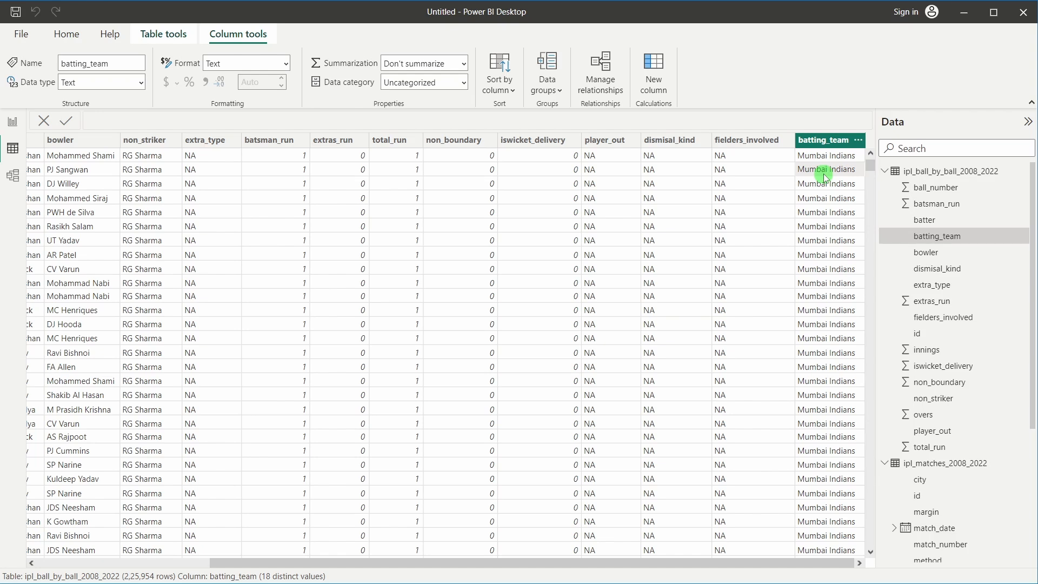
pyautogui.moveTo(642, 562); pyautogui.dragTo(273, 542)
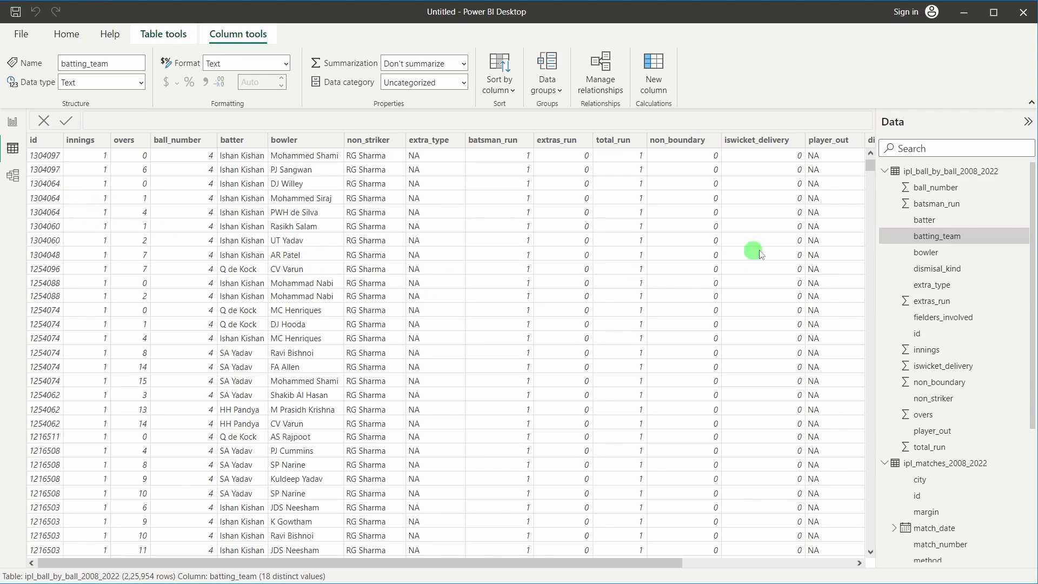
# Show ipl_matches_2008_2022 and scroll its 34 city values, including Bangalore and Bengaluru
pyautogui.click(884, 171)
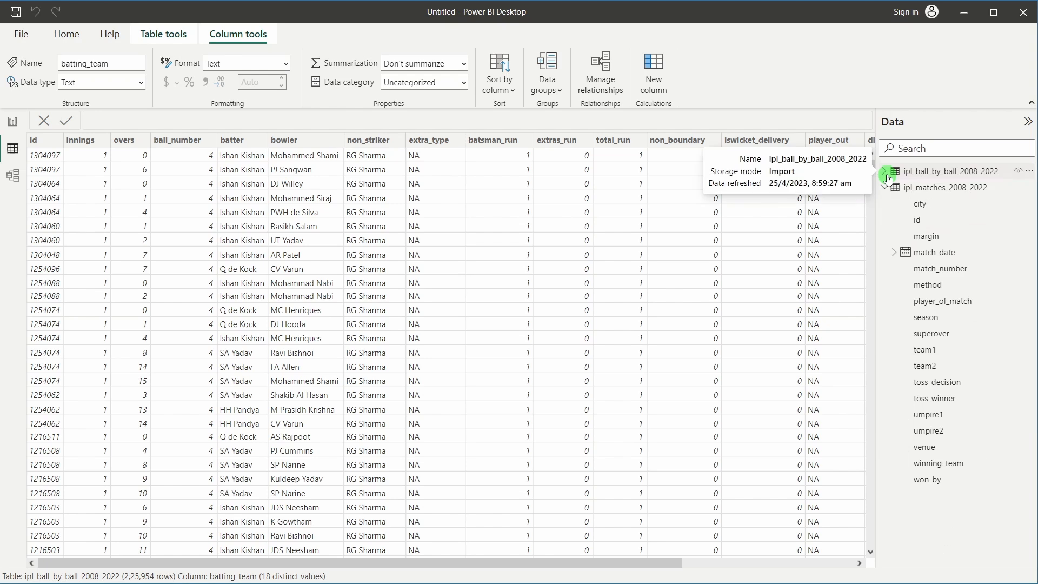
pyautogui.click(886, 189)
pyautogui.click(889, 189)
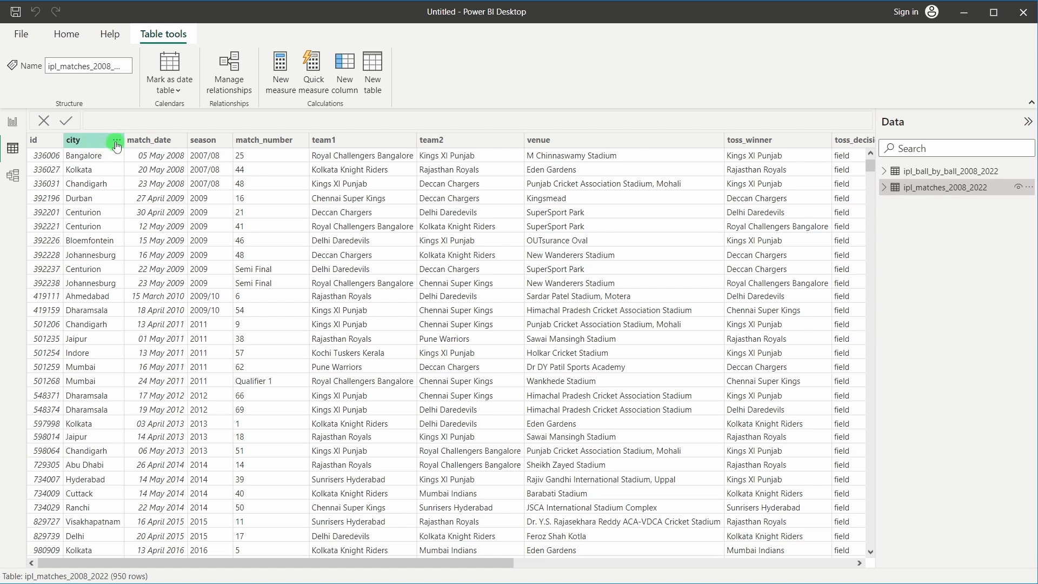
pyautogui.click(117, 142)
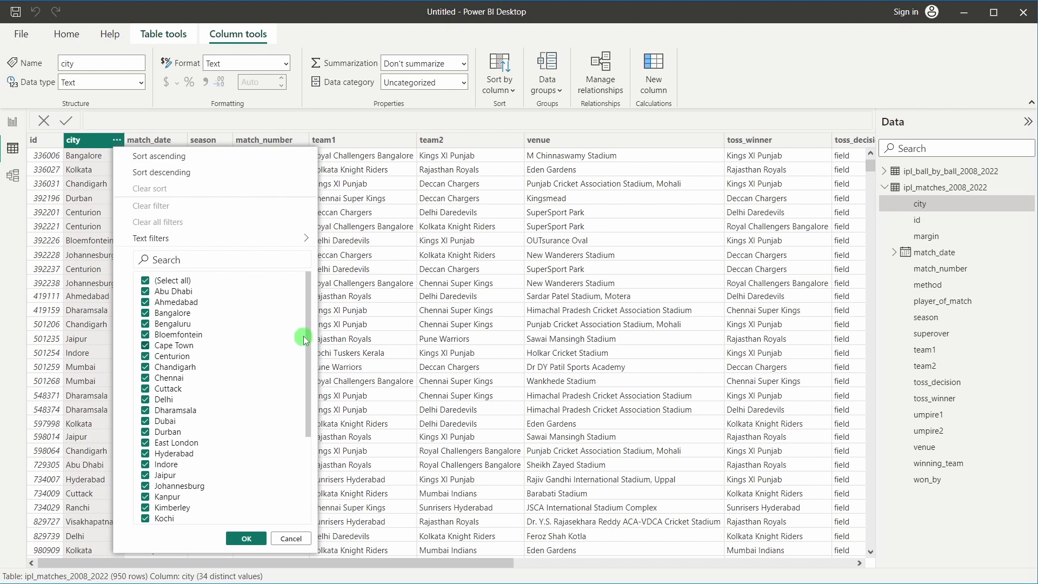
pyautogui.scroll(-1, 312, 353)
pyautogui.moveTo(312, 354); pyautogui.dragTo(310, 309)
pyautogui.scroll(-5, 264, 364)
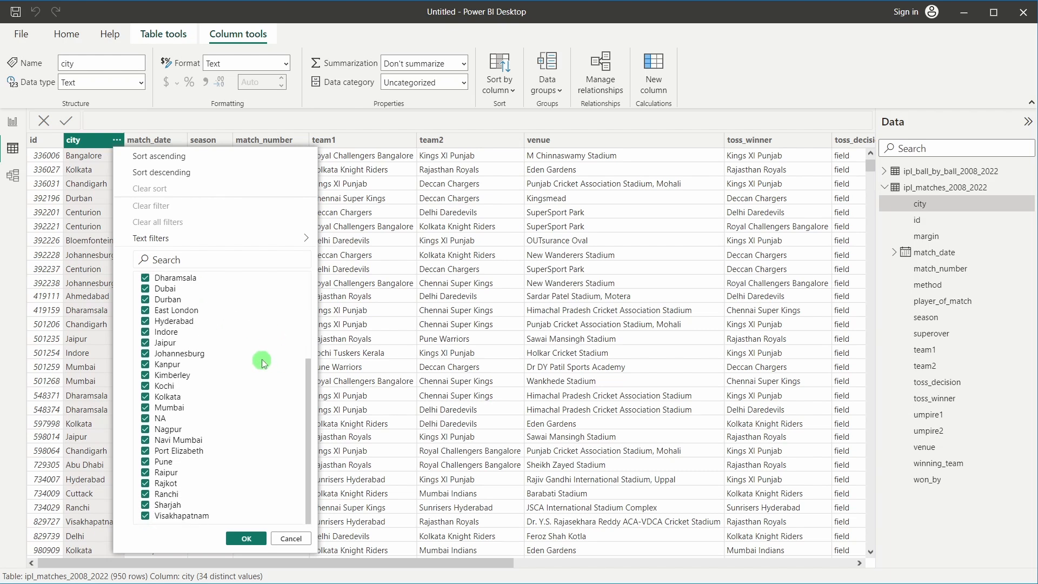
pyautogui.click(379, 363)
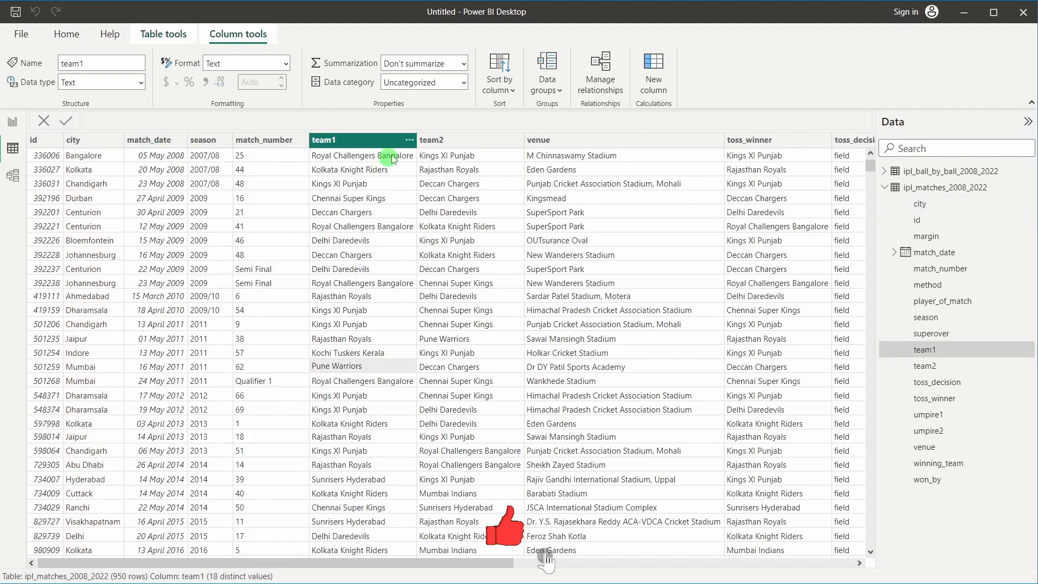
pyautogui.click(412, 140)
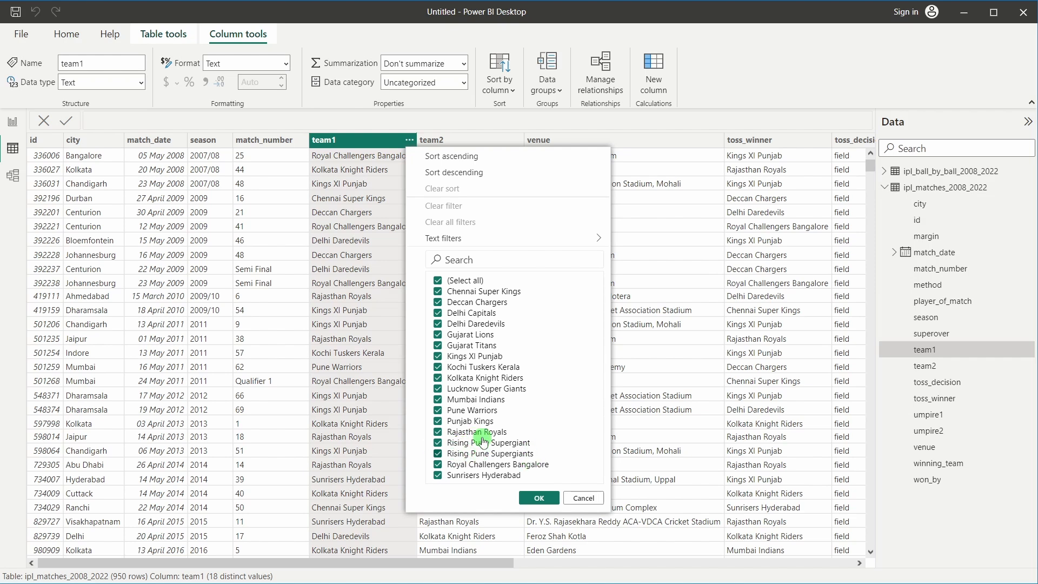
pyautogui.click(468, 141)
pyautogui.click(517, 141)
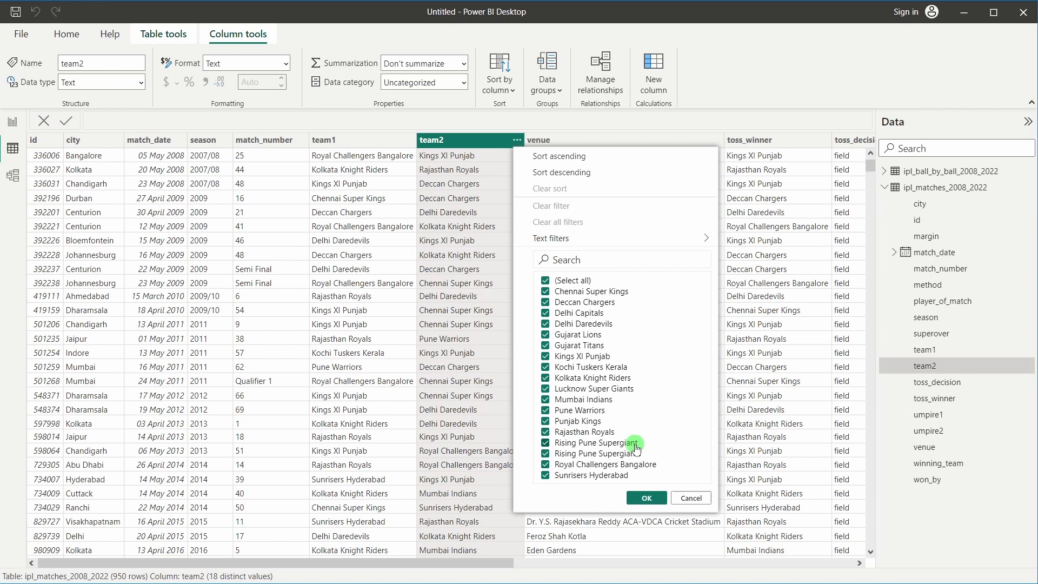
pyautogui.click(777, 324)
pyautogui.click(327, 140)
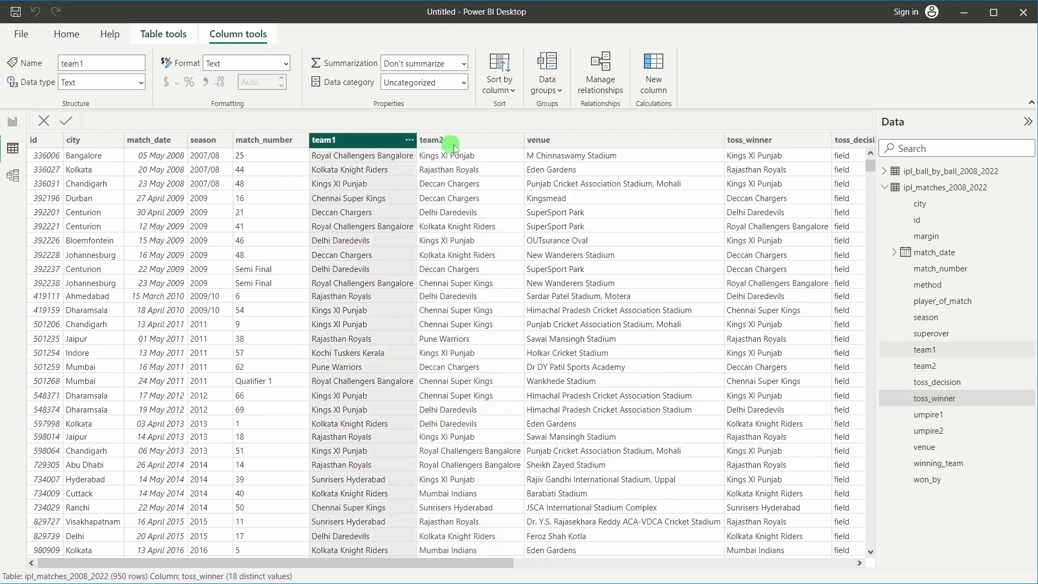
pyautogui.click(449, 142)
pyautogui.moveTo(461, 562); pyautogui.dragTo(658, 541)
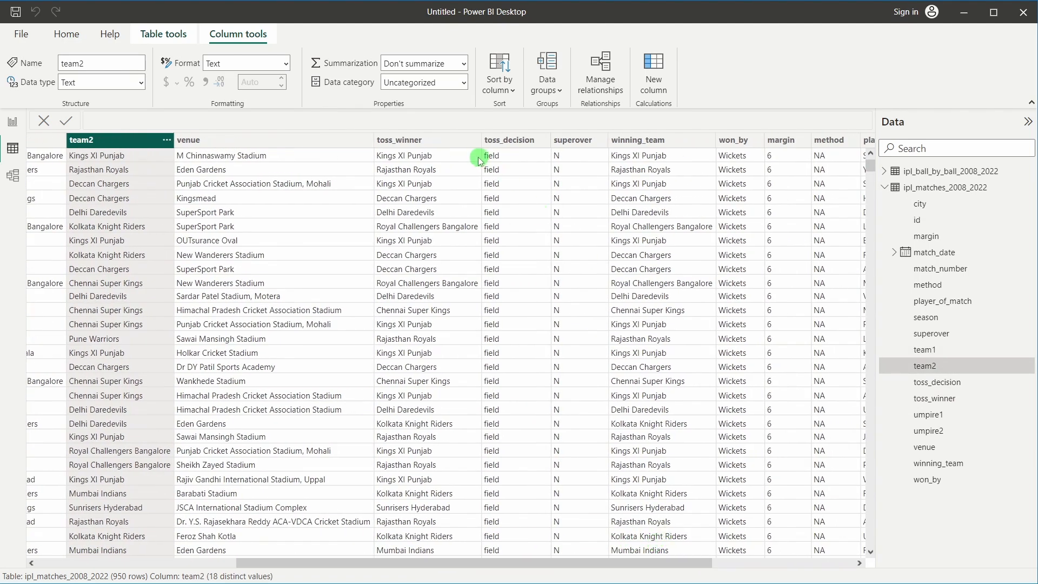
pyautogui.click(709, 141)
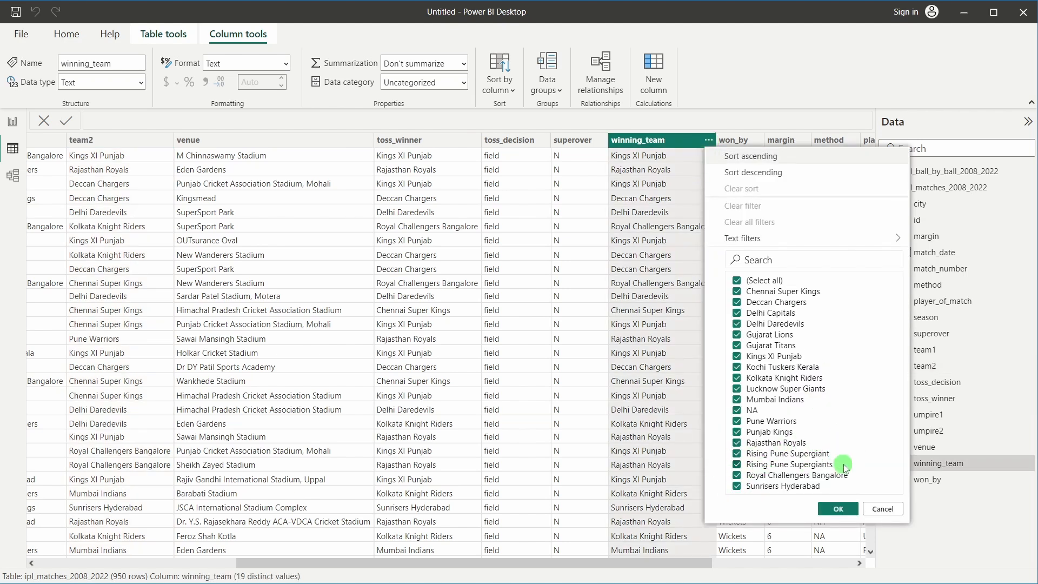
pyautogui.click(599, 451)
pyautogui.hscroll(5, 663, 547)
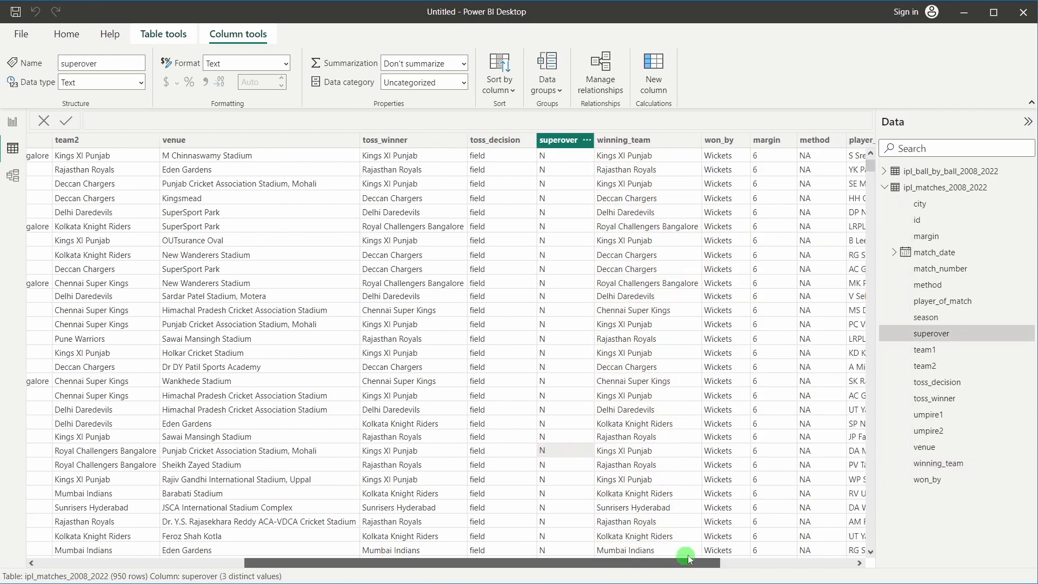
pyautogui.hscroll(-12, 816, 548)
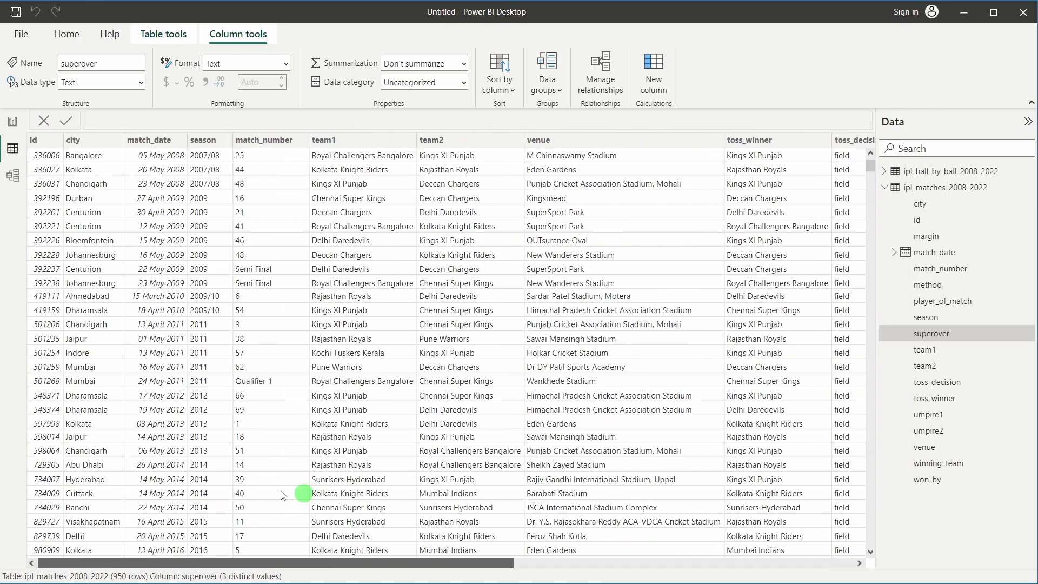
pyautogui.click(98, 140)
pyautogui.click(116, 140)
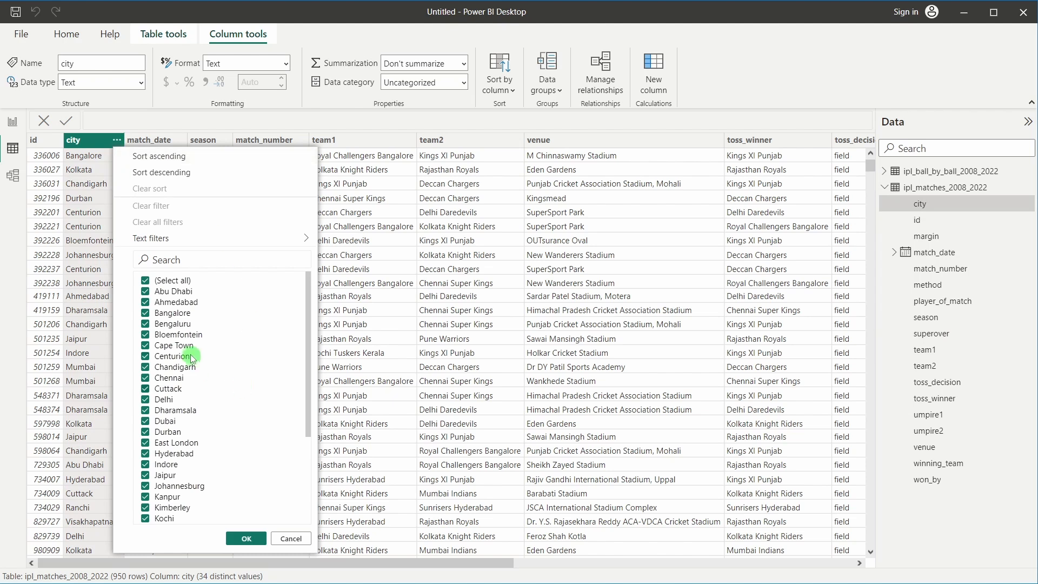
pyautogui.scroll(-2, 192, 358)
pyautogui.scroll(2, 184, 335)
pyautogui.click(464, 324)
pyautogui.click(334, 139)
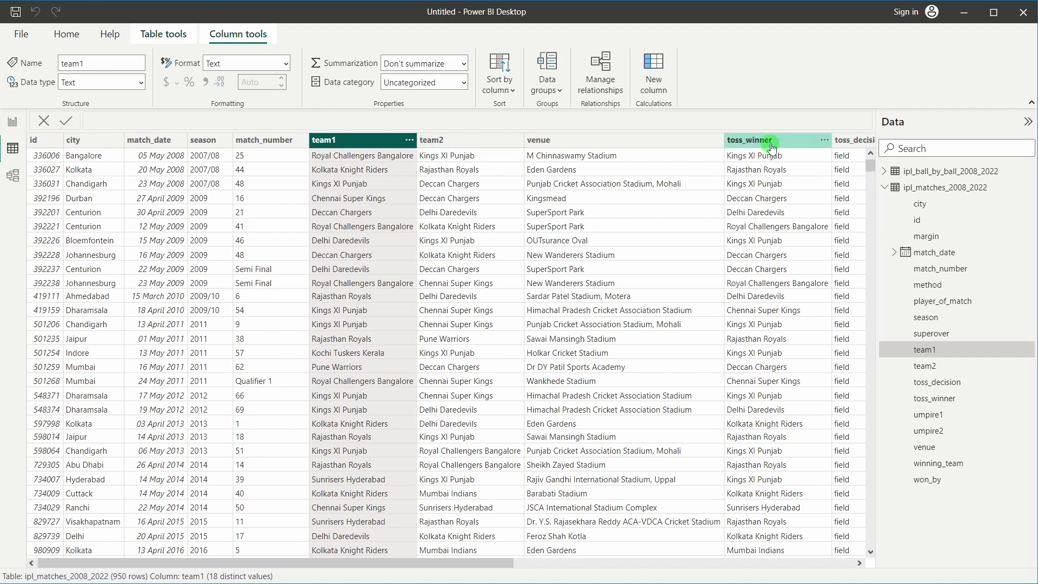
pyautogui.moveTo(526, 565); pyautogui.dragTo(877, 539)
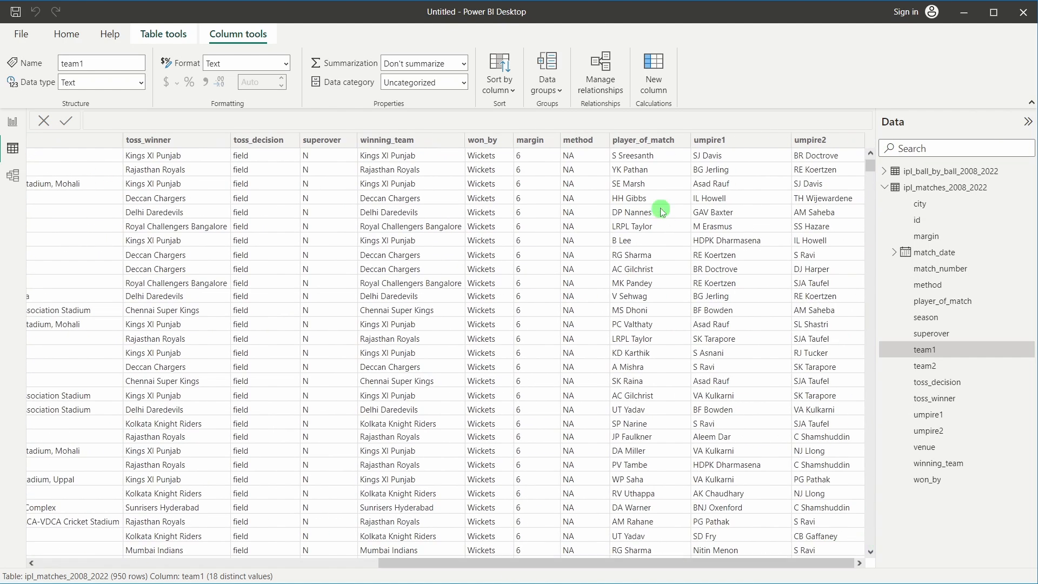
pyautogui.click(683, 141)
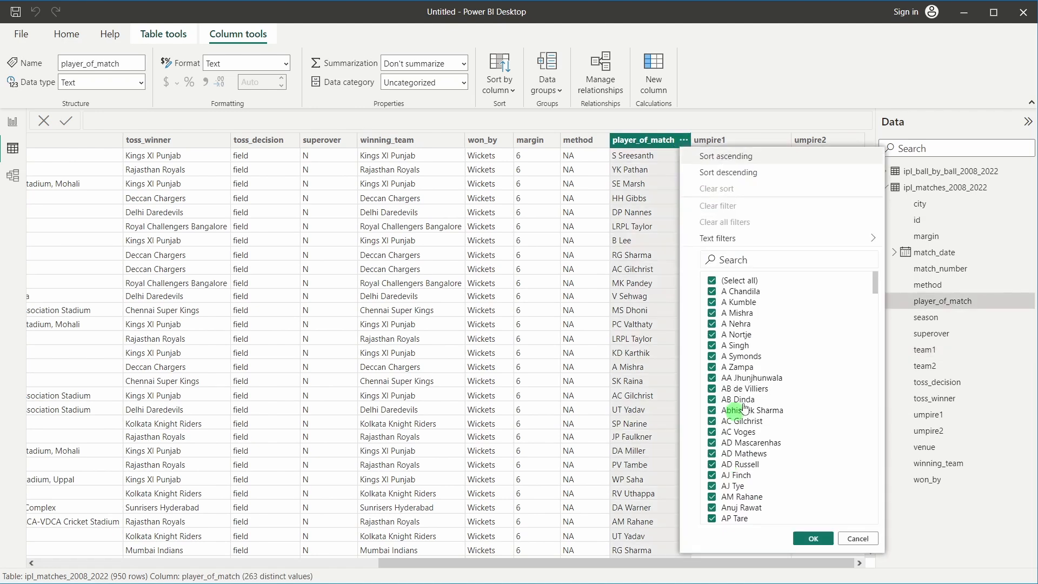
pyautogui.scroll(-8, 745, 397)
pyautogui.scroll(-10, 745, 397)
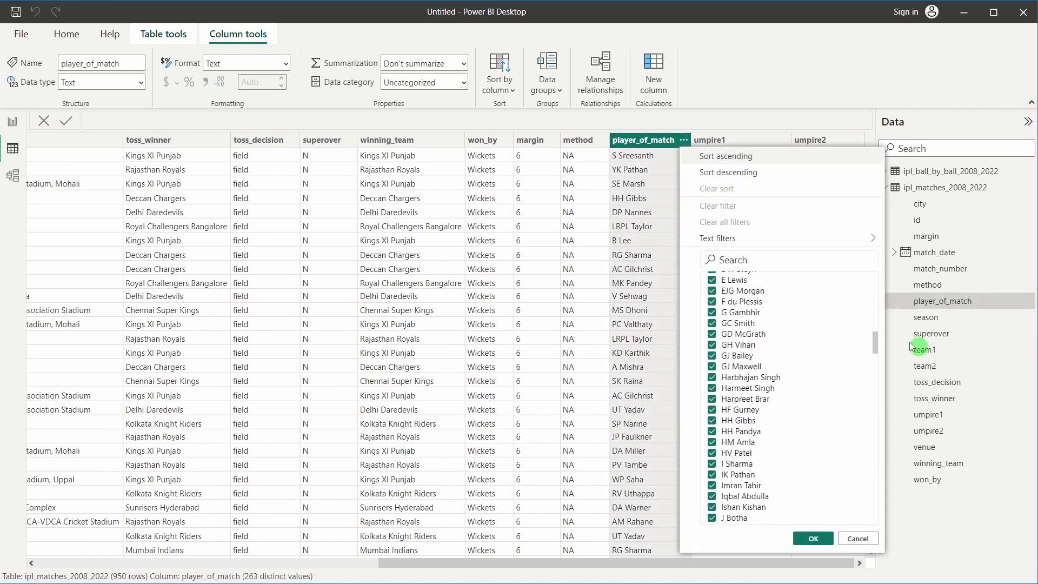
pyautogui.moveTo(874, 342); pyautogui.dragTo(875, 259)
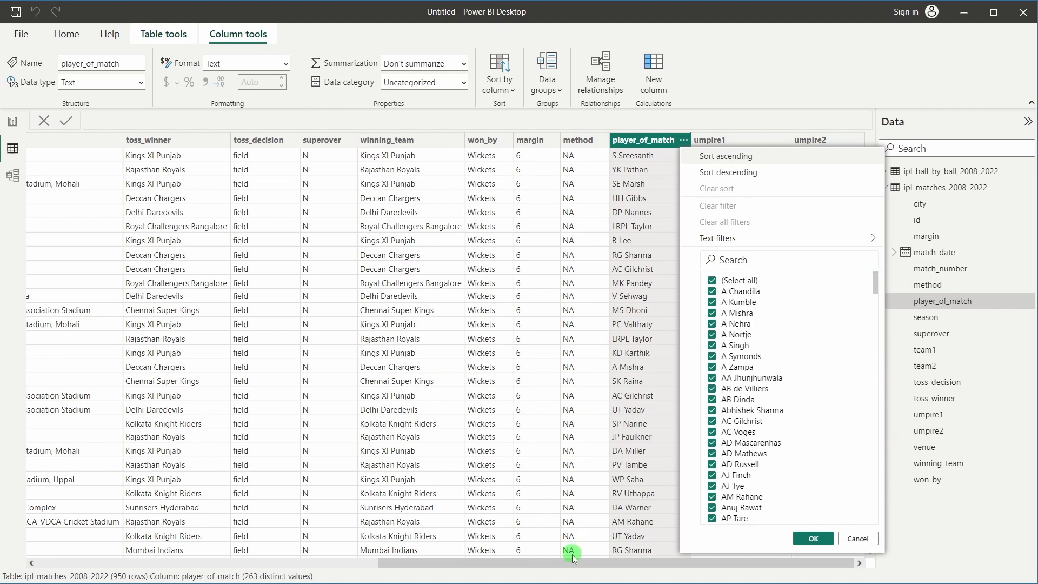
pyautogui.click(399, 563)
pyautogui.moveTo(399, 564); pyautogui.dragTo(37, 564)
pyautogui.click(377, 361)
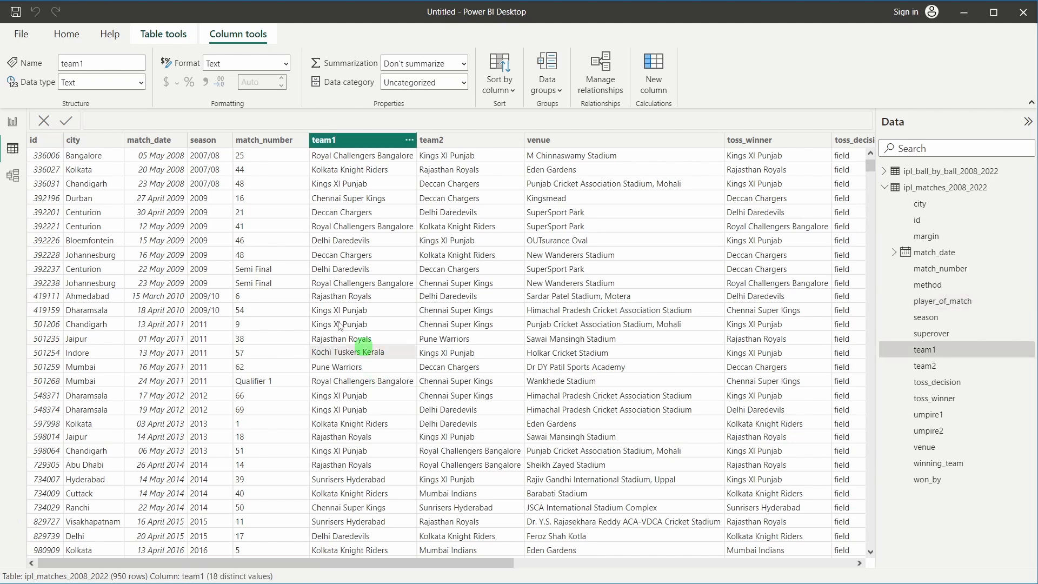
pyautogui.click(120, 239)
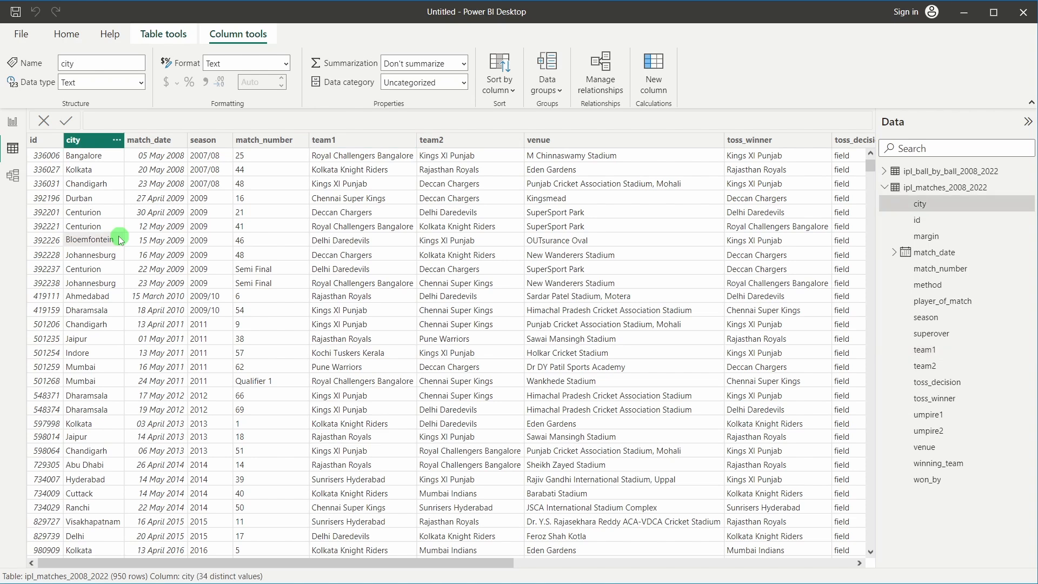
# Open Power Query Editor on the ipl_matches_2008_2022 query and select its team1 column
pyautogui.click(17, 129)
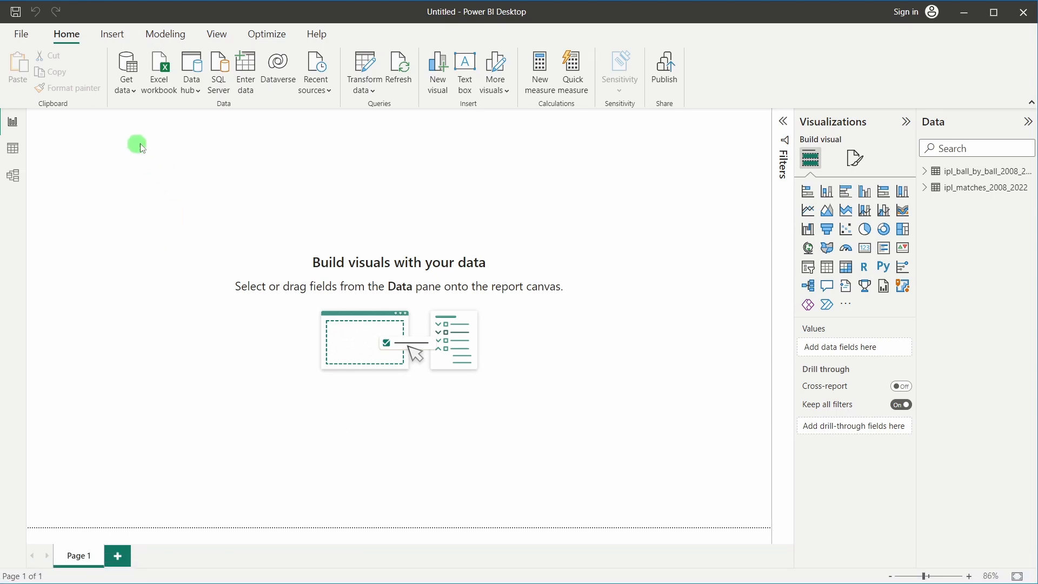
pyautogui.click(360, 65)
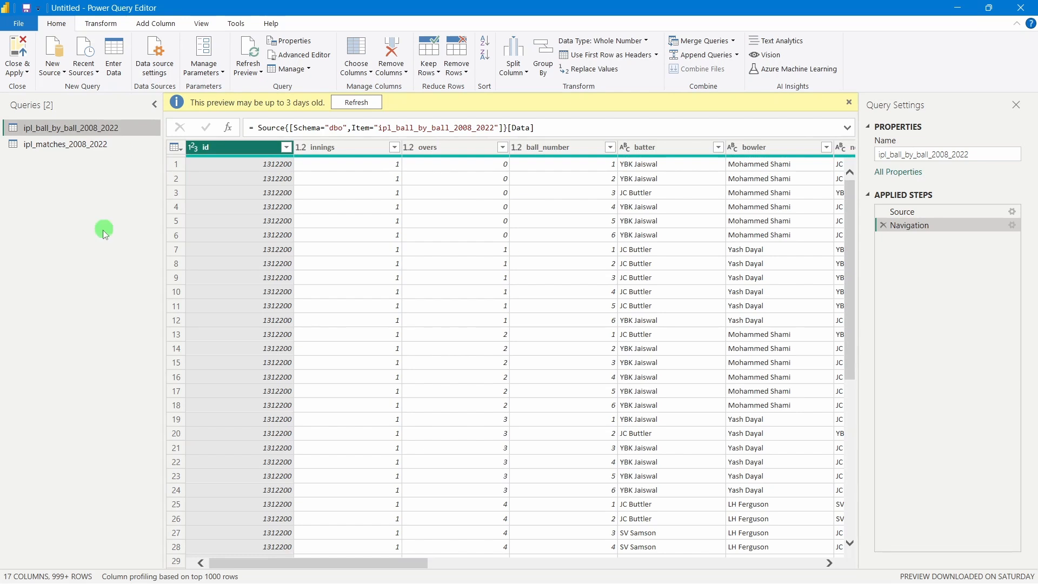
pyautogui.click(54, 154)
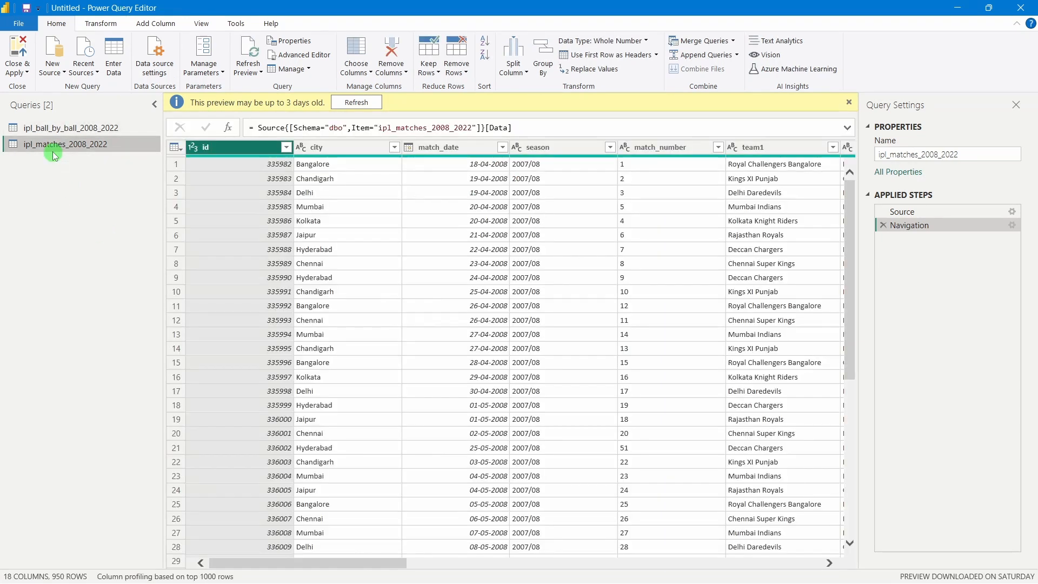
pyautogui.click(849, 102)
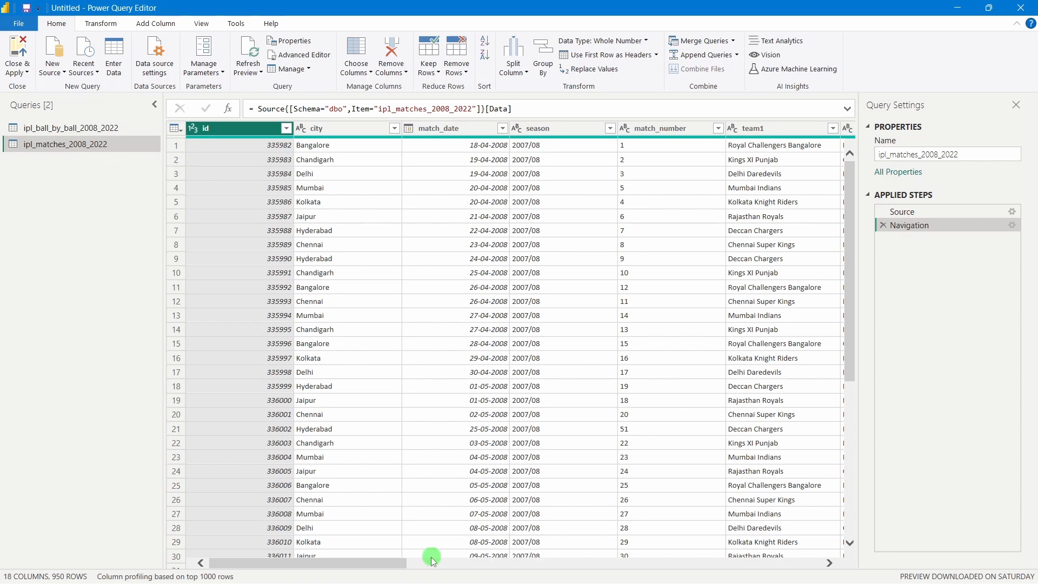
pyautogui.moveTo(394, 561); pyautogui.dragTo(532, 559)
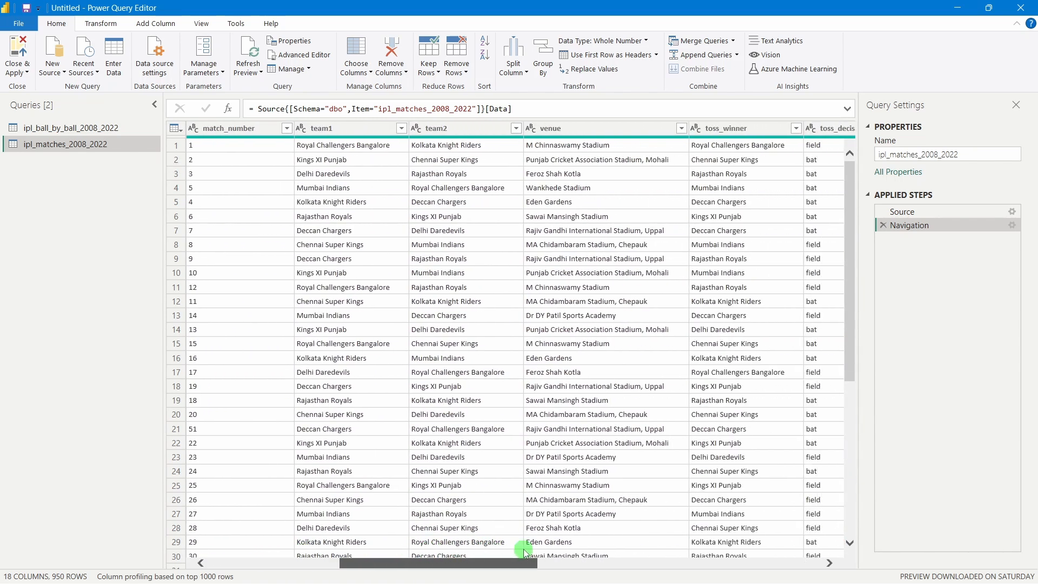
pyautogui.click(442, 133)
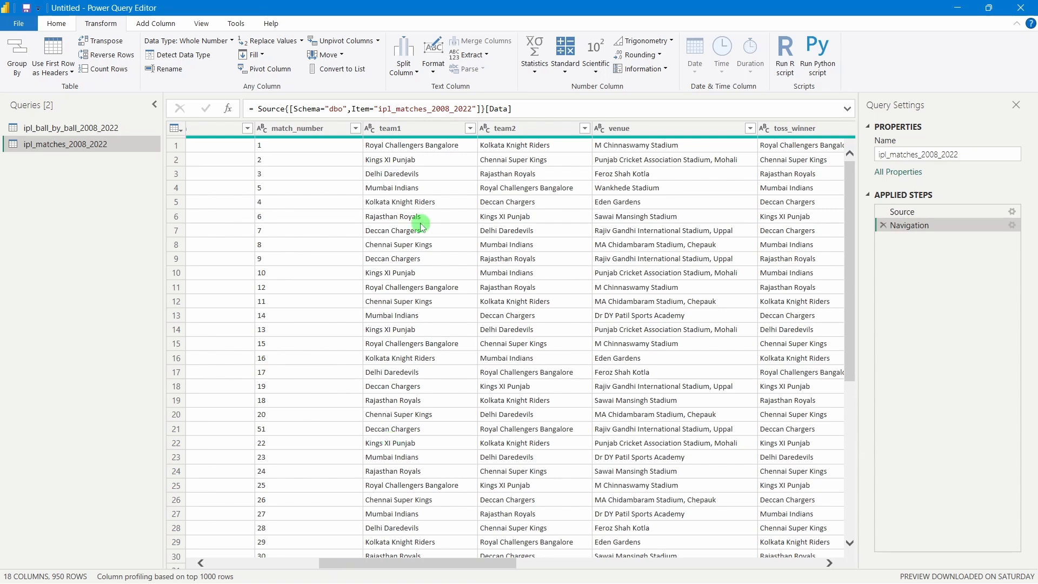
pyautogui.click(407, 130)
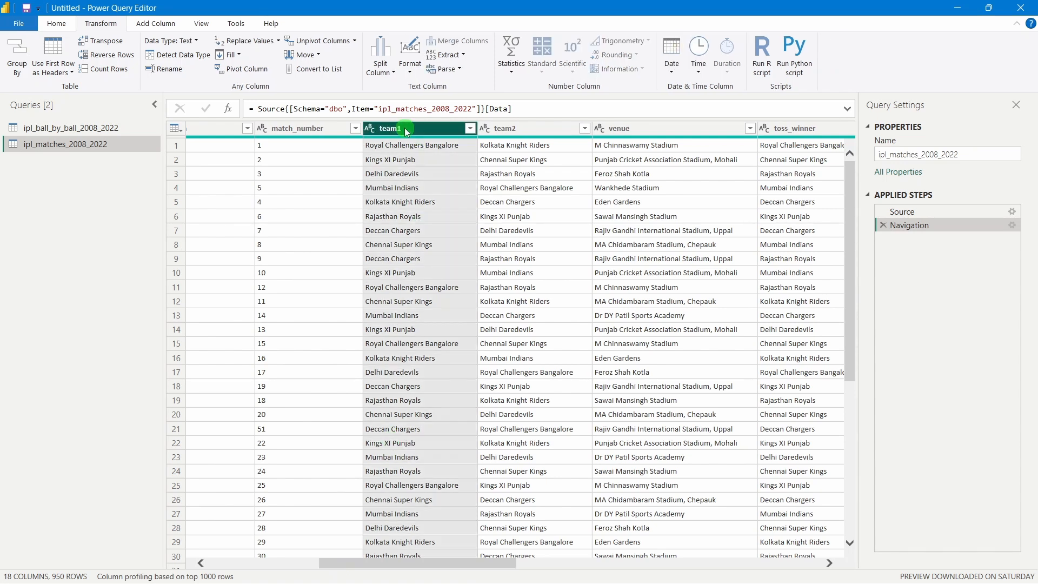
# Filter team1 to keep only Rising Pune Supergiant and Rising Pune Supergiants
pyautogui.click(470, 128)
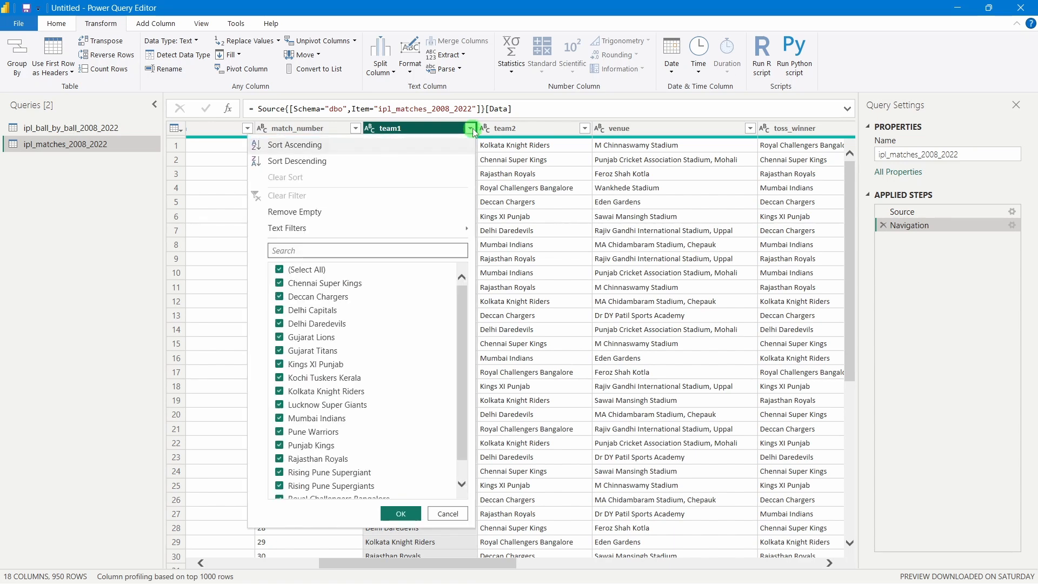
pyautogui.click(280, 269)
pyautogui.scroll(-1, 398, 371)
pyautogui.click(279, 451)
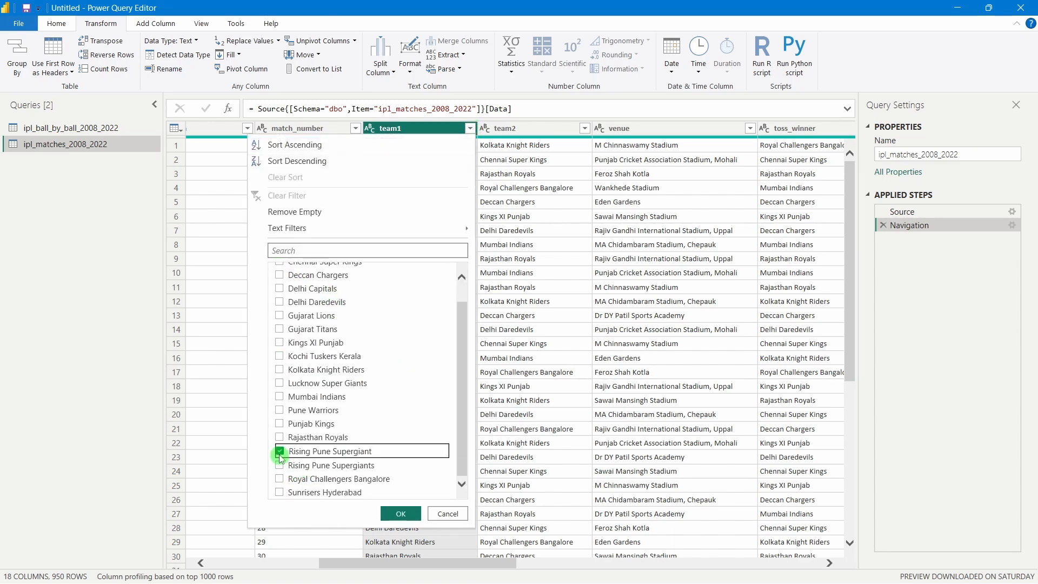
pyautogui.click(280, 465)
pyautogui.click(405, 513)
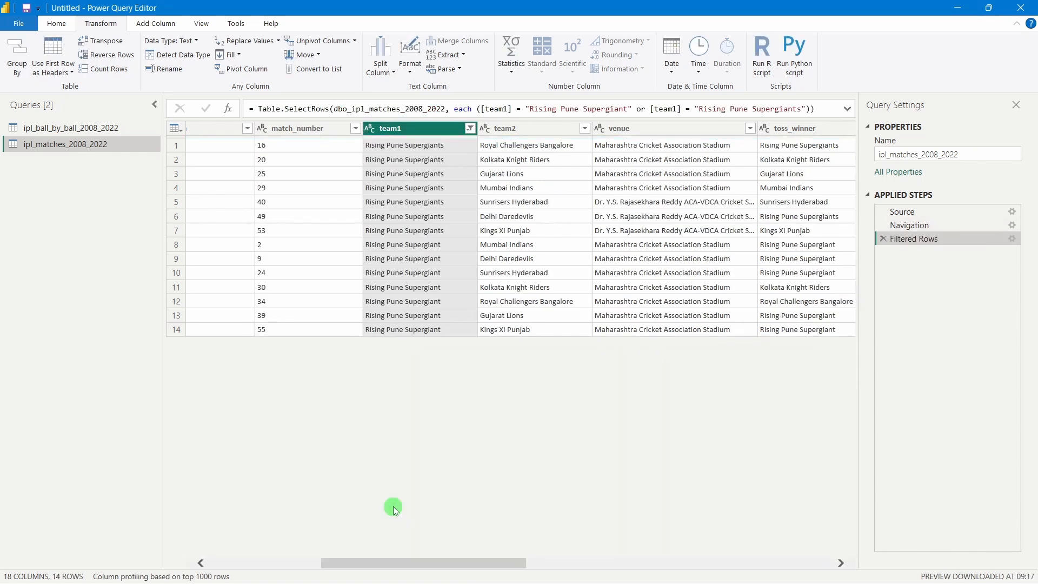
# Select a Rising Pune Supergiants cell in team1 to prepare the value replacement
pyautogui.click(428, 219)
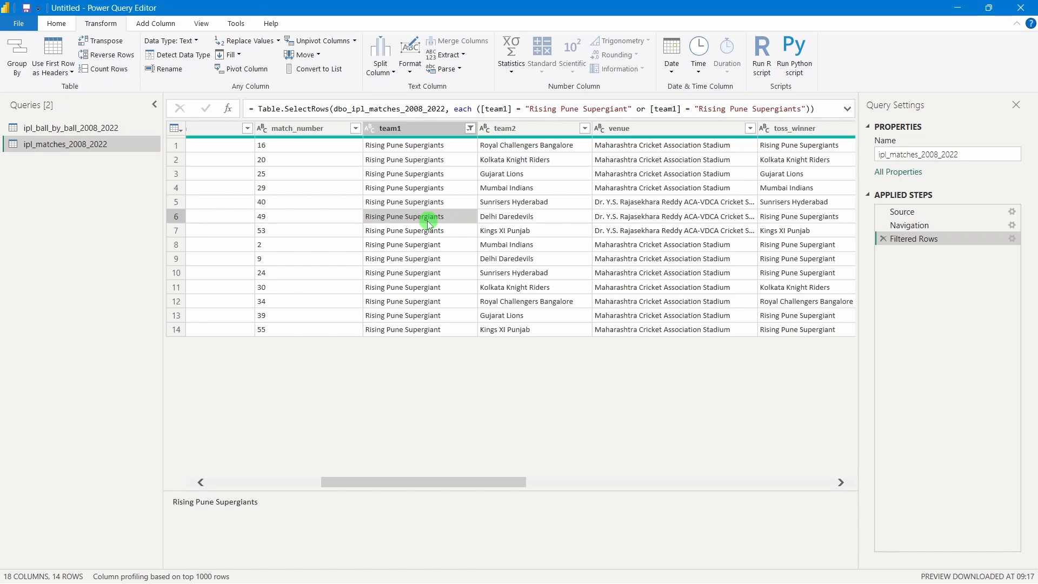
pyautogui.click(415, 161)
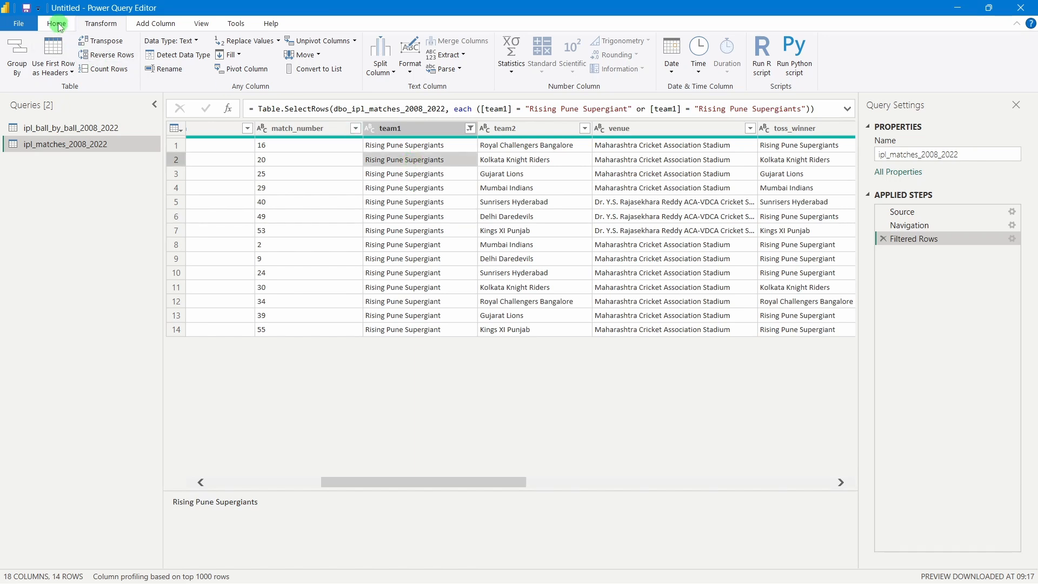
pyautogui.click(100, 25)
pyautogui.click(93, 27)
# Replace 'Rising Pune Supergiants' with 'Rising Pune Supergiant' in the team1 column
pyautogui.click(239, 46)
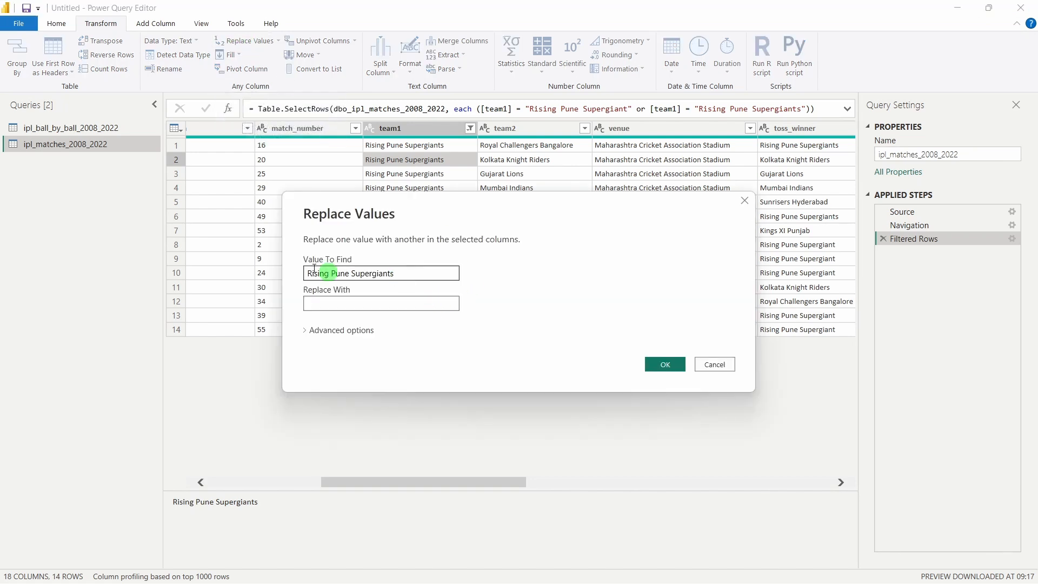
pyautogui.press('Tab')
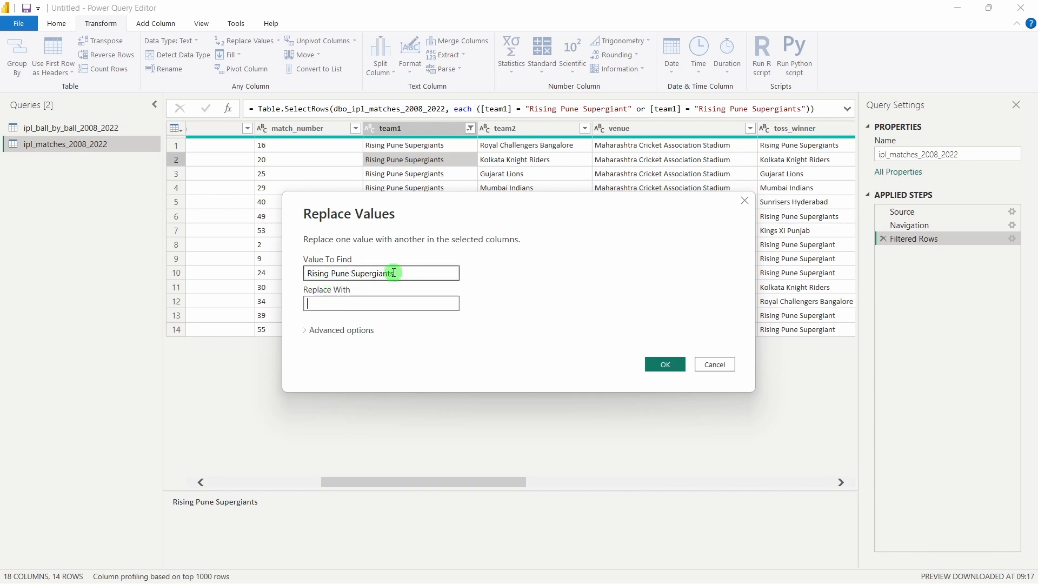
pyautogui.moveTo(393, 272); pyautogui.dragTo(272, 272)
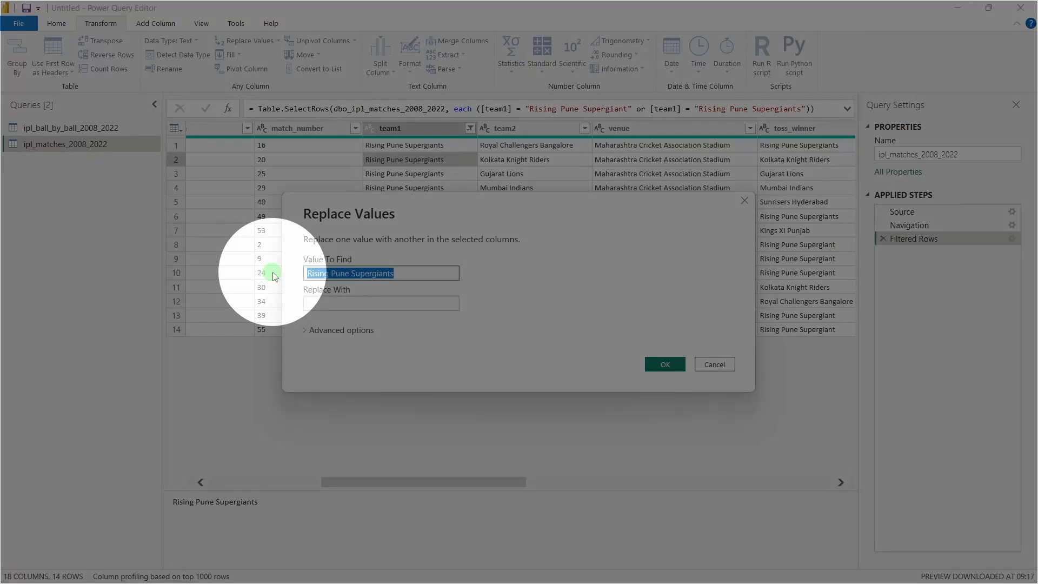
pyautogui.click(348, 277)
pyautogui.moveTo(403, 272); pyautogui.dragTo(309, 276)
pyautogui.hotkey('ctrl', 'c')
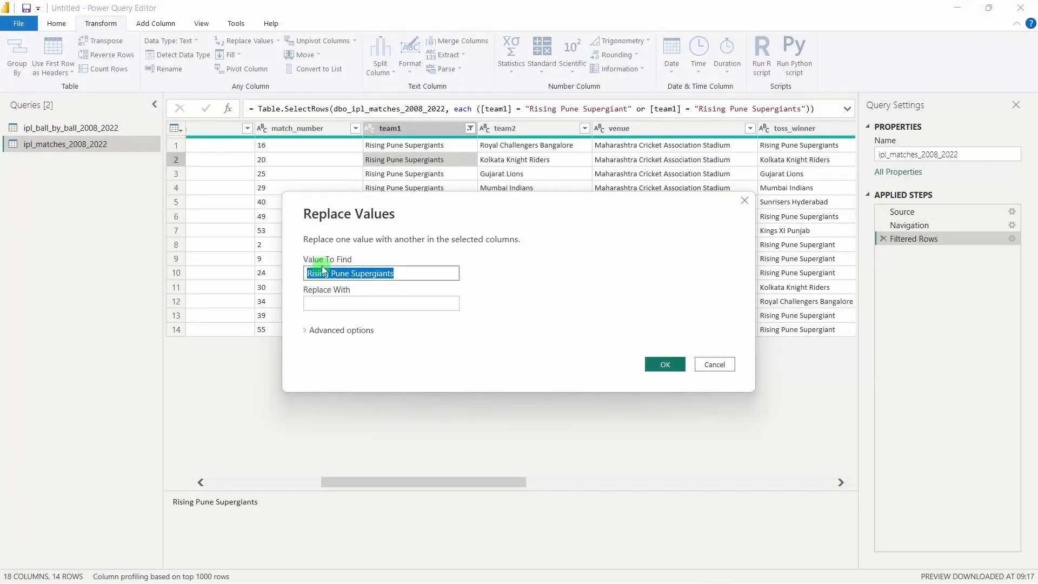
pyautogui.click(323, 271)
pyautogui.click(328, 304)
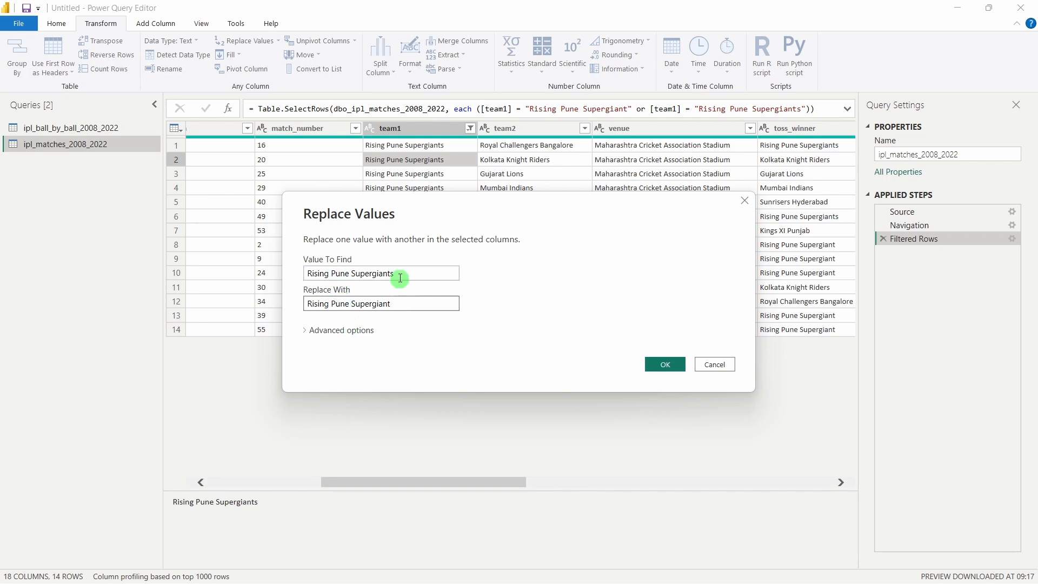
pyautogui.click(670, 365)
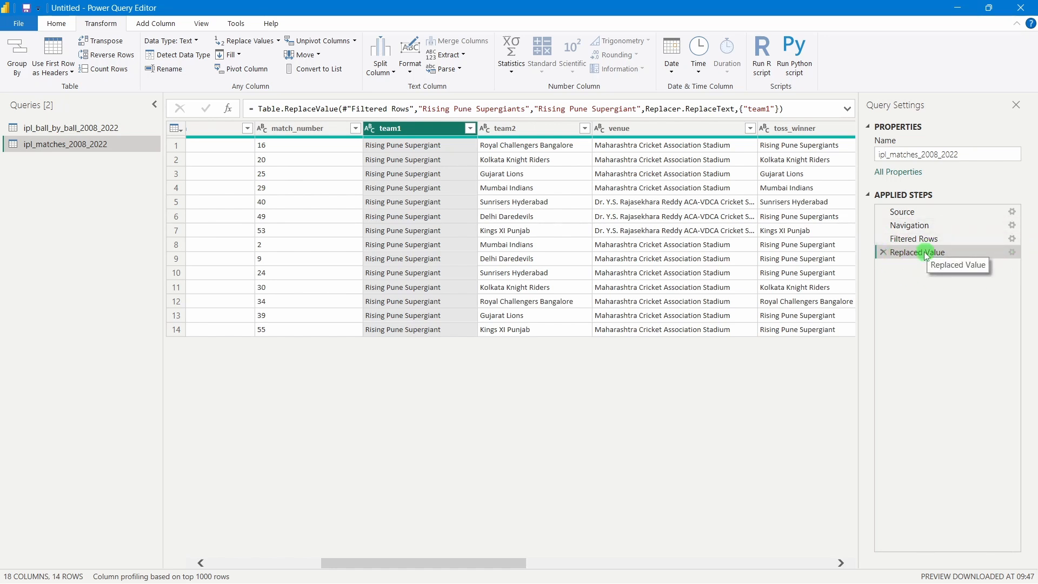
# Delete the Filtered Rows step and verify team1 lists only the Rising Pune Supergiant spelling
pyautogui.click(897, 240)
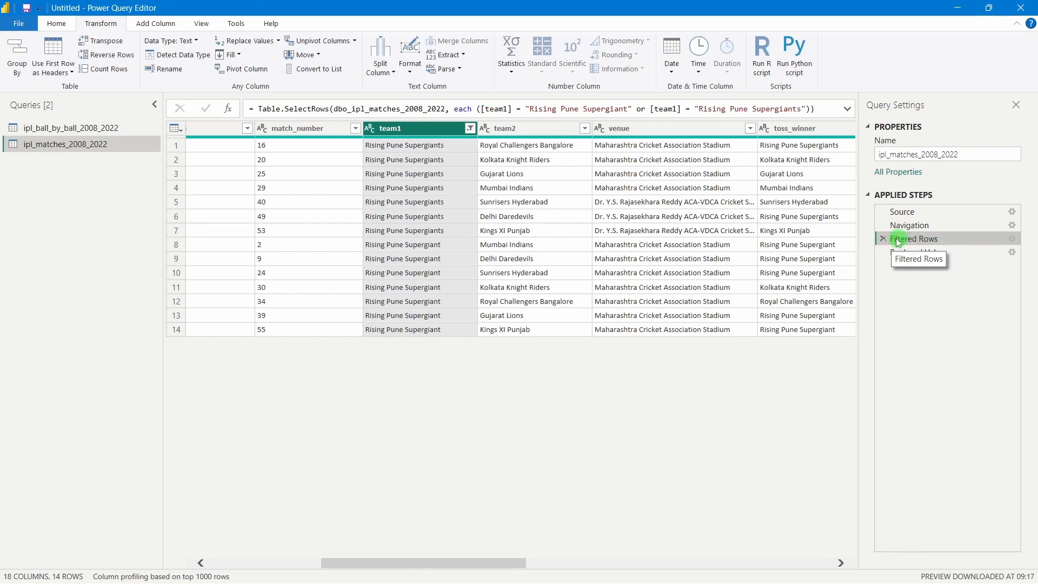
pyautogui.click(883, 238)
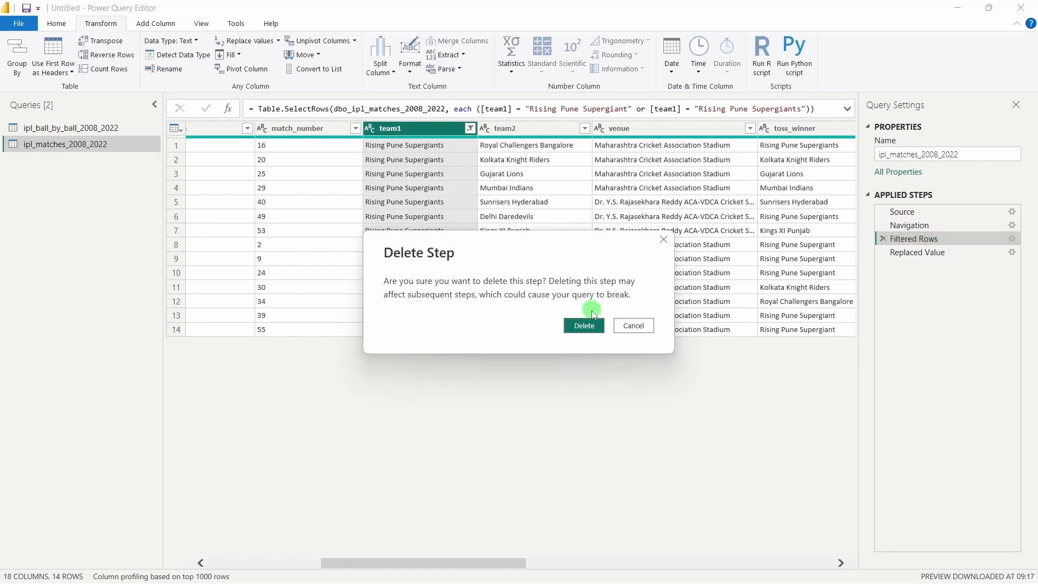
pyautogui.click(585, 325)
pyautogui.click(423, 259)
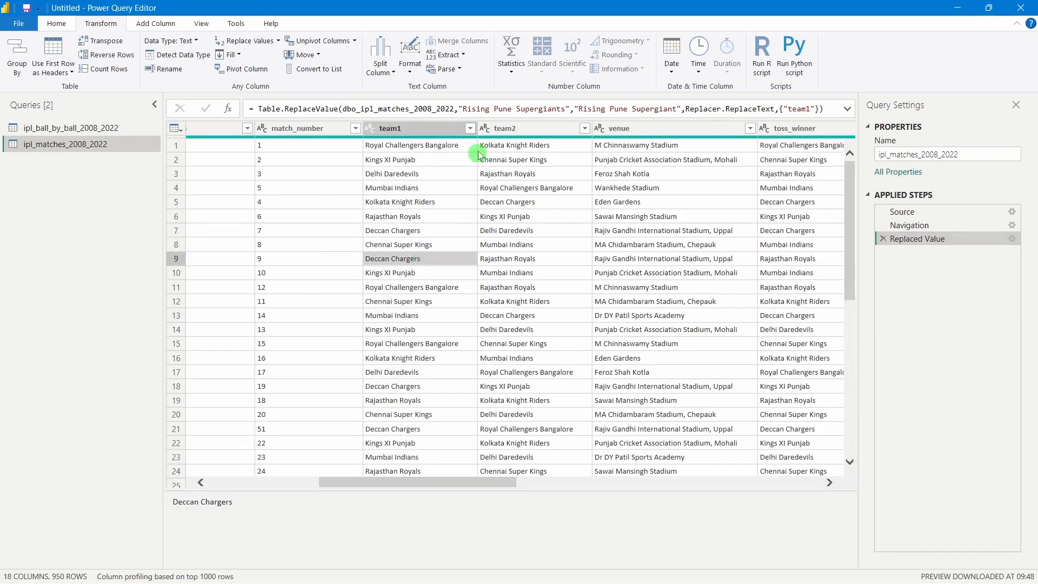
pyautogui.click(470, 128)
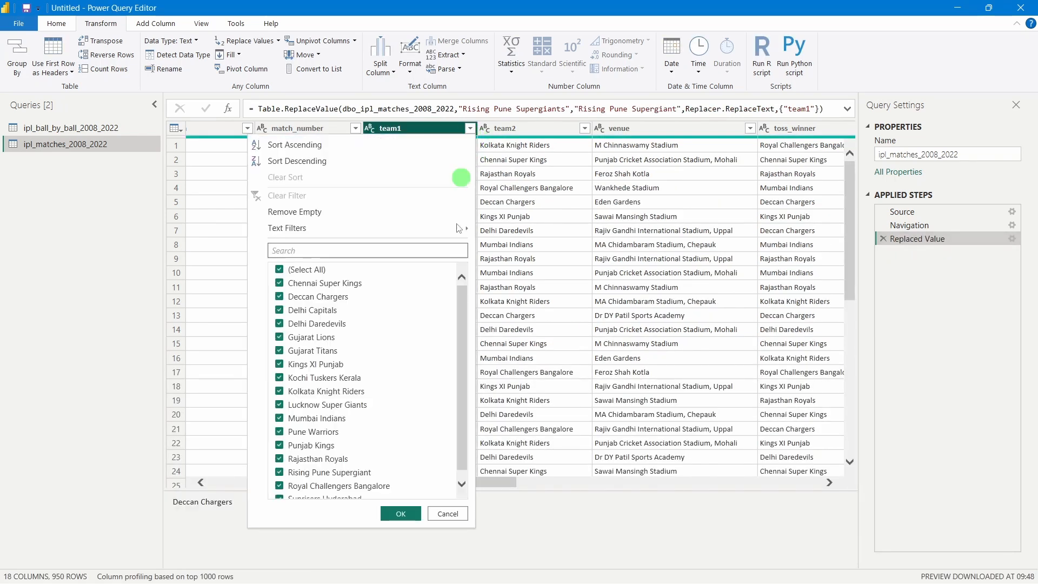
pyautogui.scroll(-1, 402, 394)
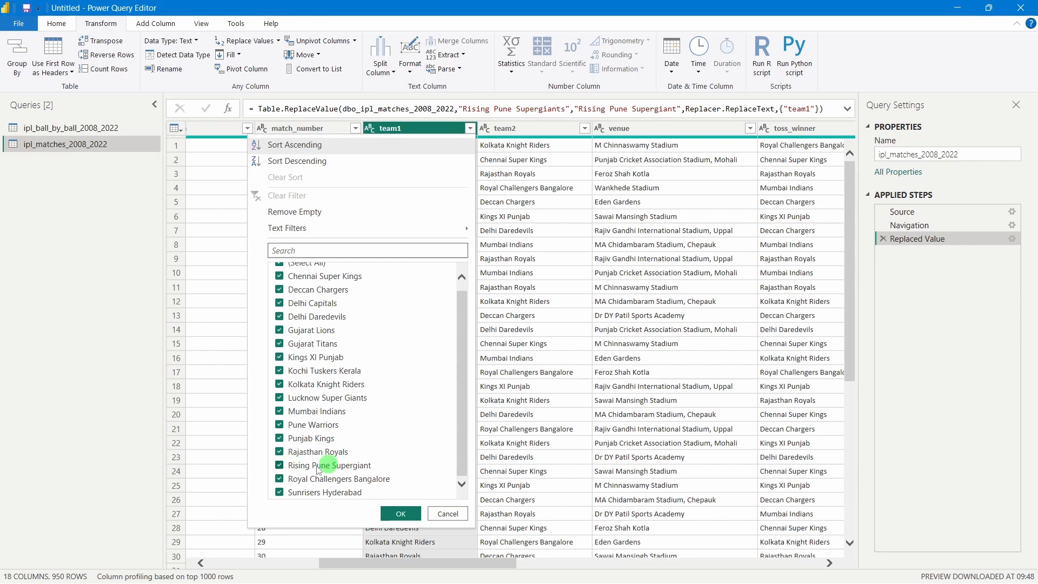
pyautogui.click(626, 358)
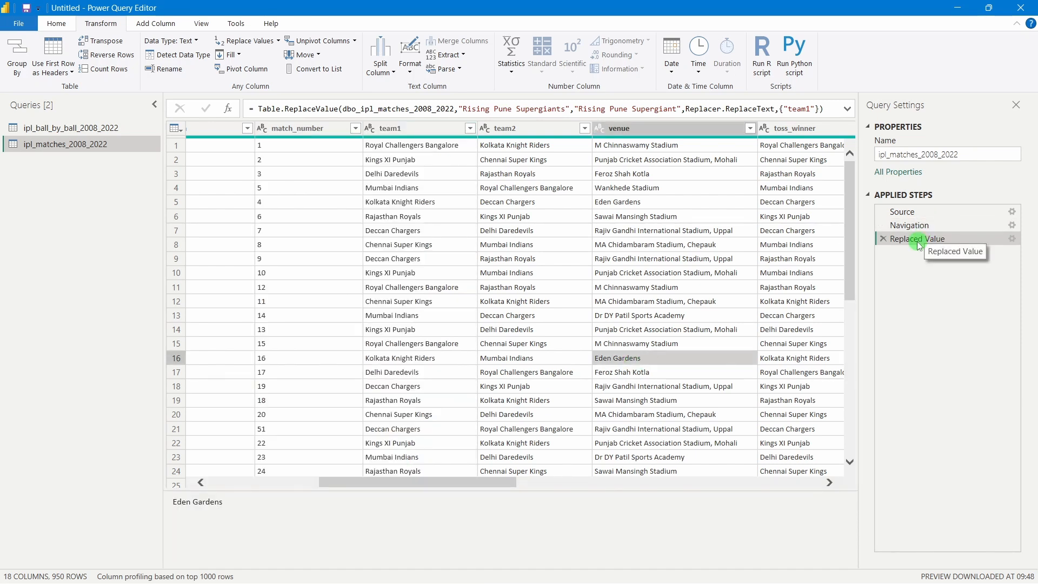
pyautogui.moveTo(502, 482); pyautogui.dragTo(633, 481)
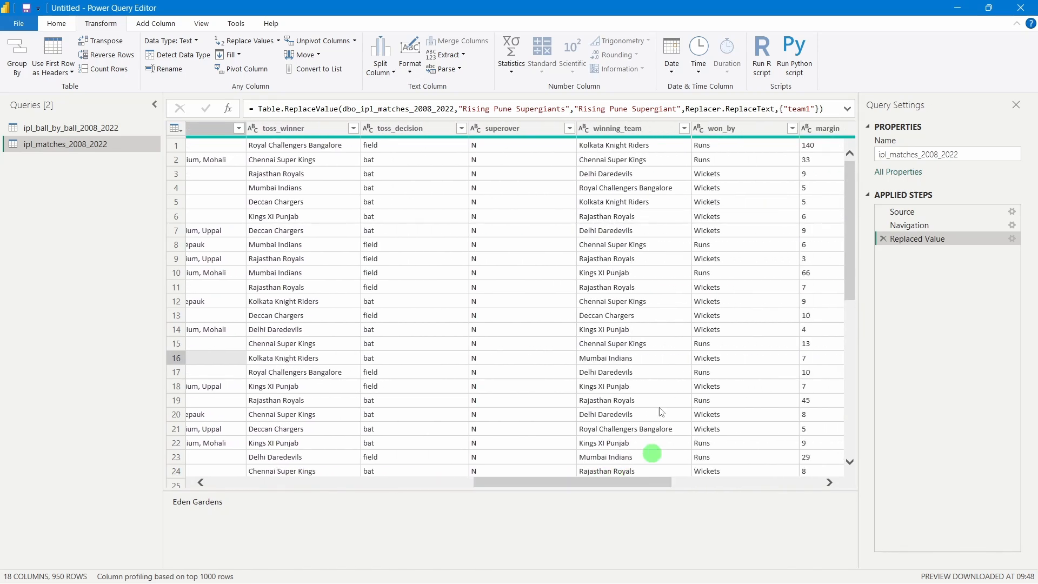
# Filter winning_team to show only Rising Pune Supergiant and Rising Pune Supergiants
pyautogui.click(617, 128)
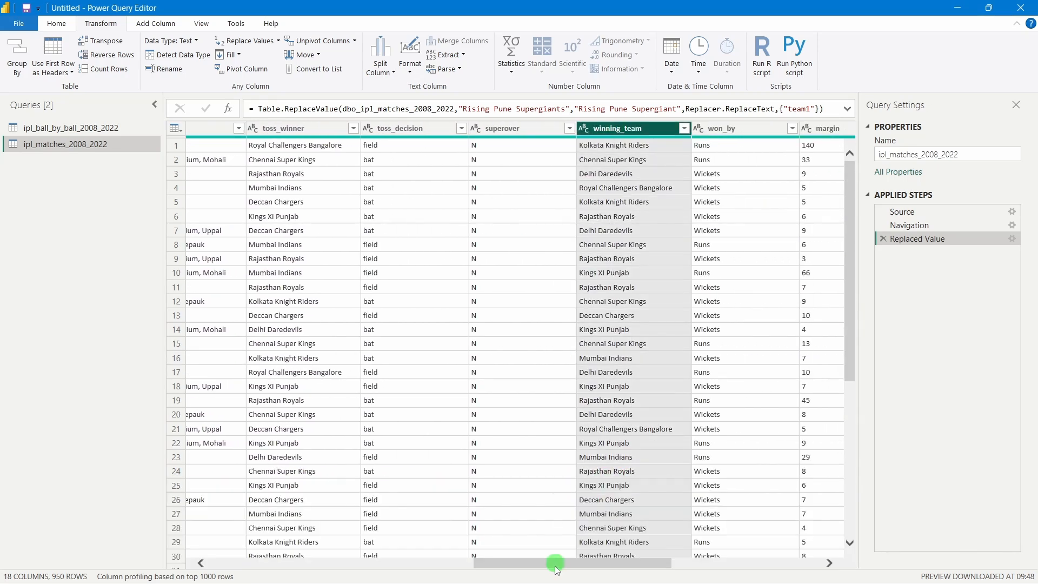
pyautogui.moveTo(558, 566); pyautogui.dragTo(586, 511)
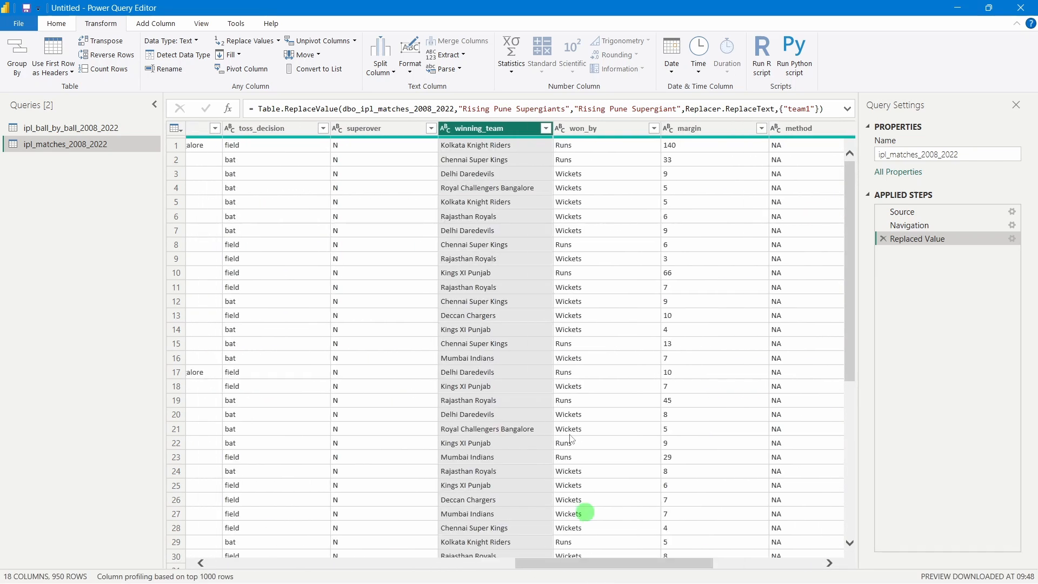
pyautogui.click(452, 124)
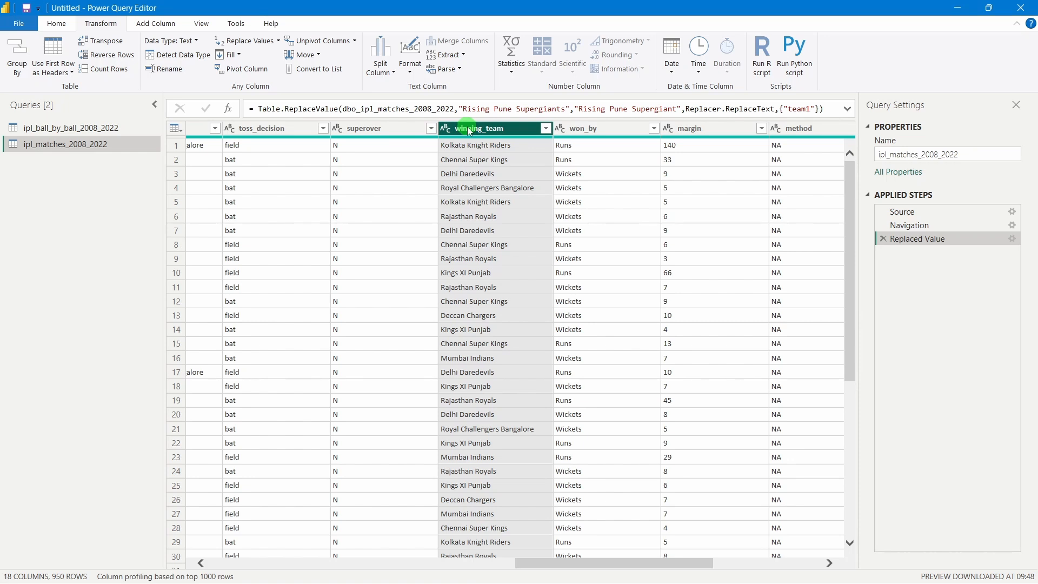
pyautogui.click(546, 128)
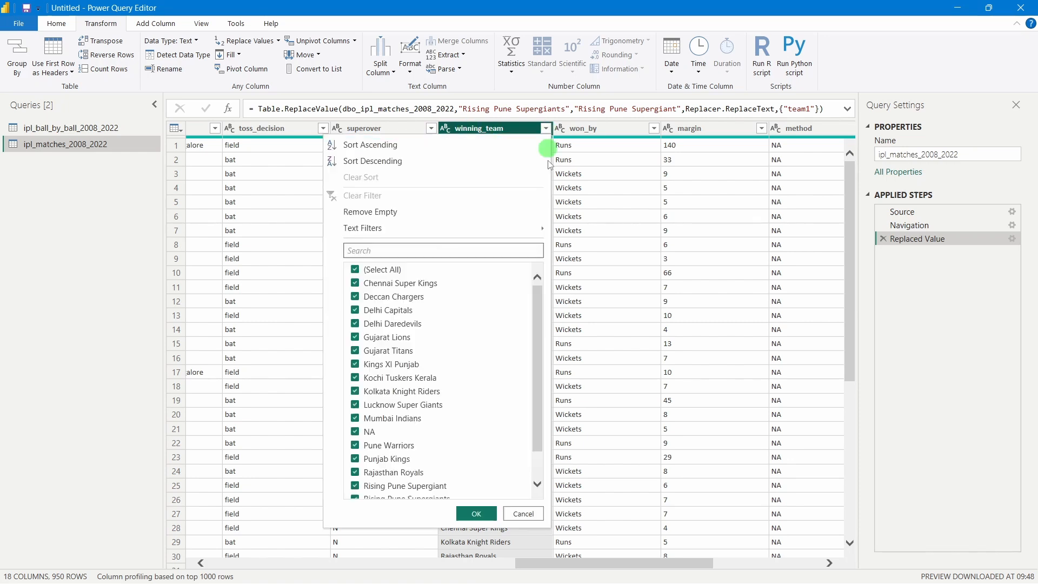
pyautogui.click(355, 270)
pyautogui.scroll(-2, 370, 422)
pyautogui.click(355, 466)
pyautogui.click(356, 451)
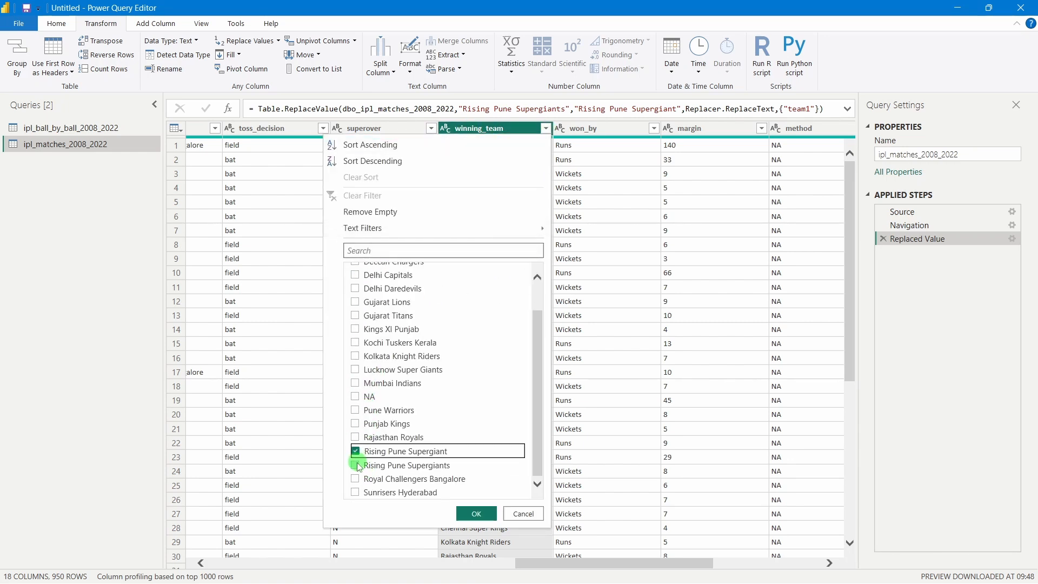
pyautogui.click(356, 465)
pyautogui.click(471, 512)
# Replace 'Rising Pune Supergiants' with 'Rising Pune Supergiant' in winning_team
pyautogui.click(504, 204)
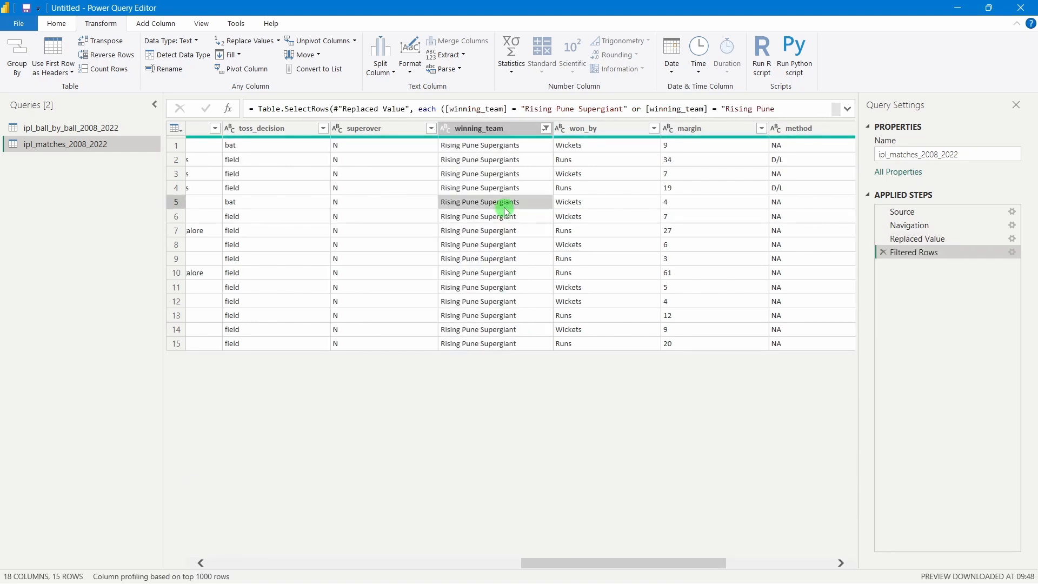
pyautogui.click(241, 40)
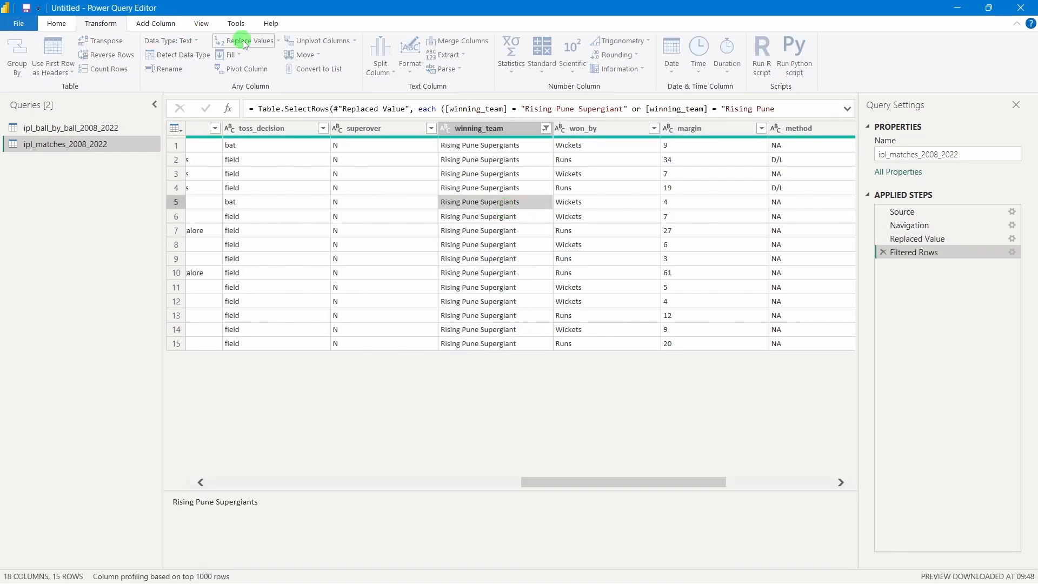
pyautogui.hotkey('ctrl', 'v')
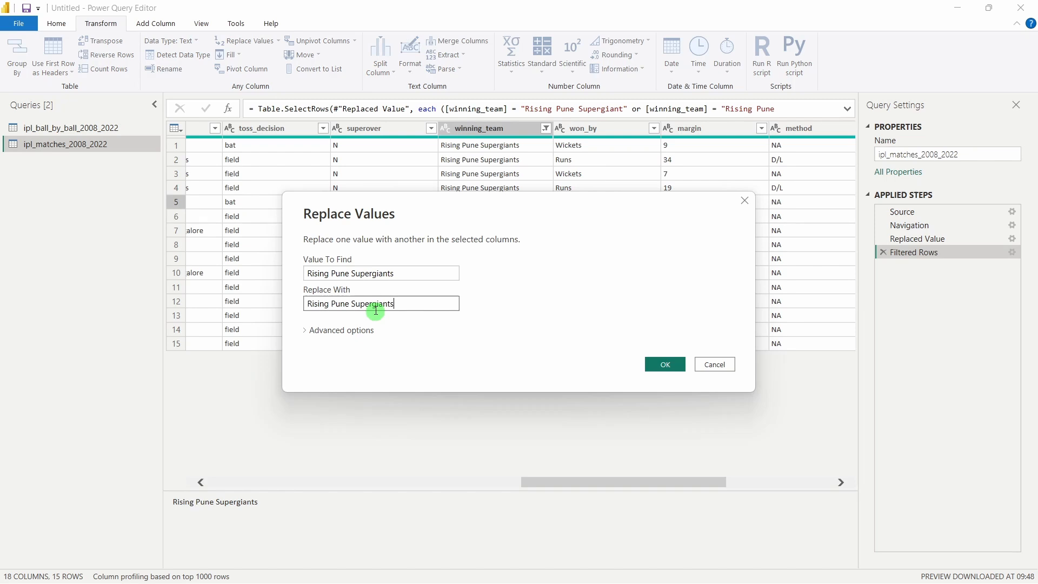
pyautogui.press('BackSpace')
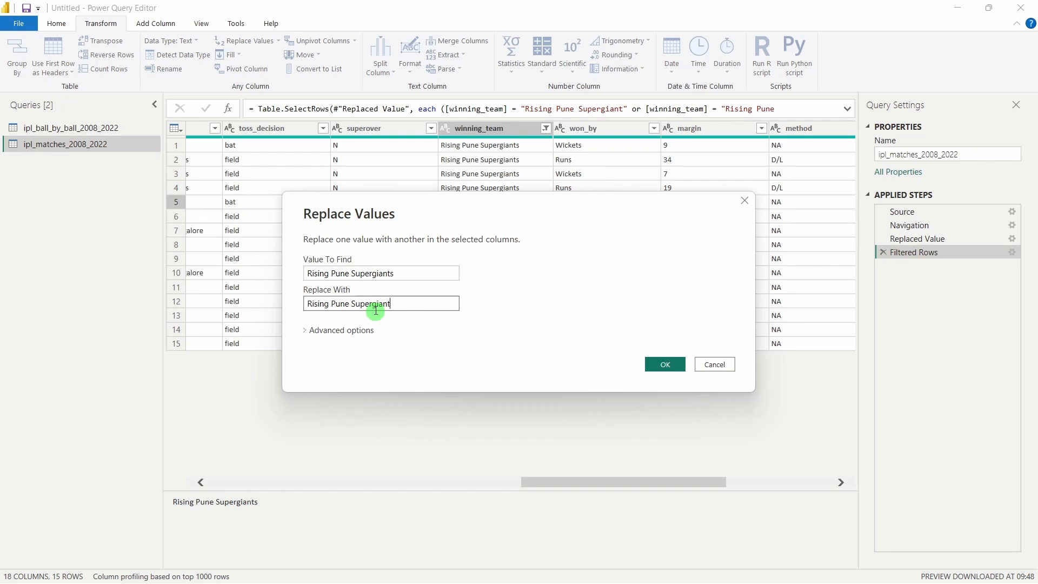
pyautogui.click(665, 364)
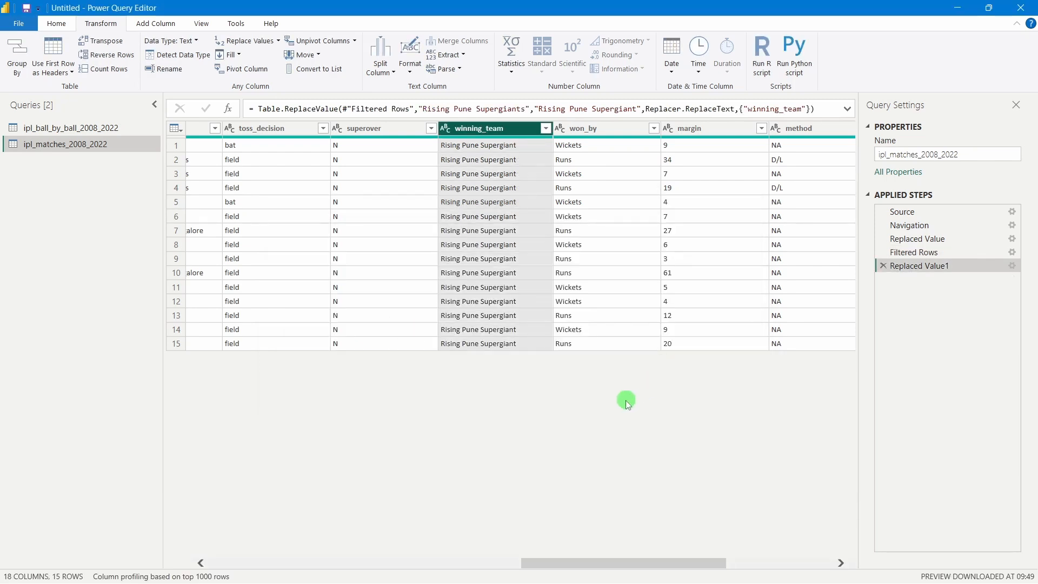
# Delete the temporary Filtered Rows step and check winning_team lists one Pune spelling
pyautogui.click(882, 252)
pyautogui.click(579, 324)
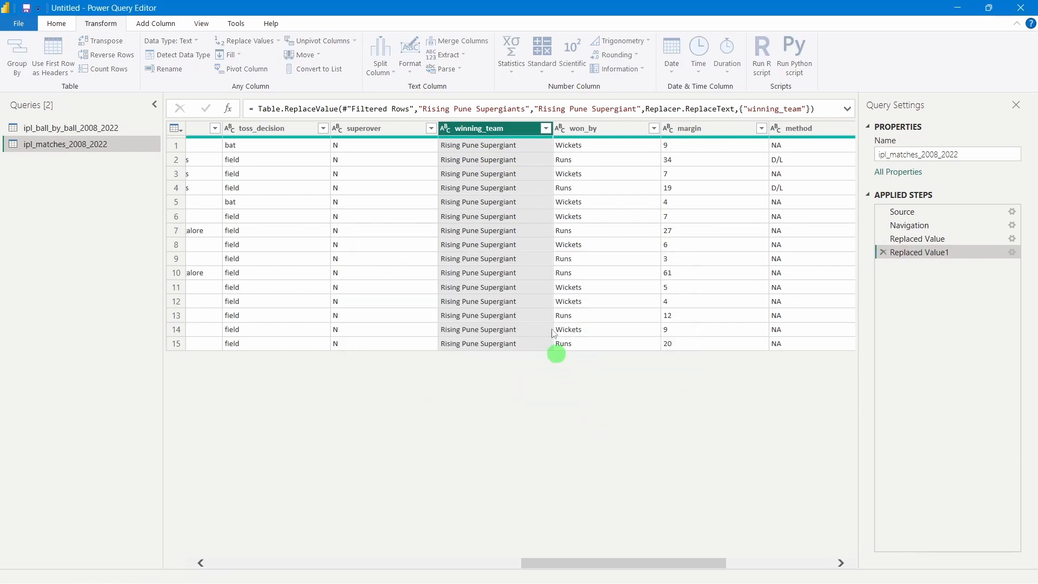
pyautogui.click(545, 128)
pyautogui.scroll(-2, 427, 476)
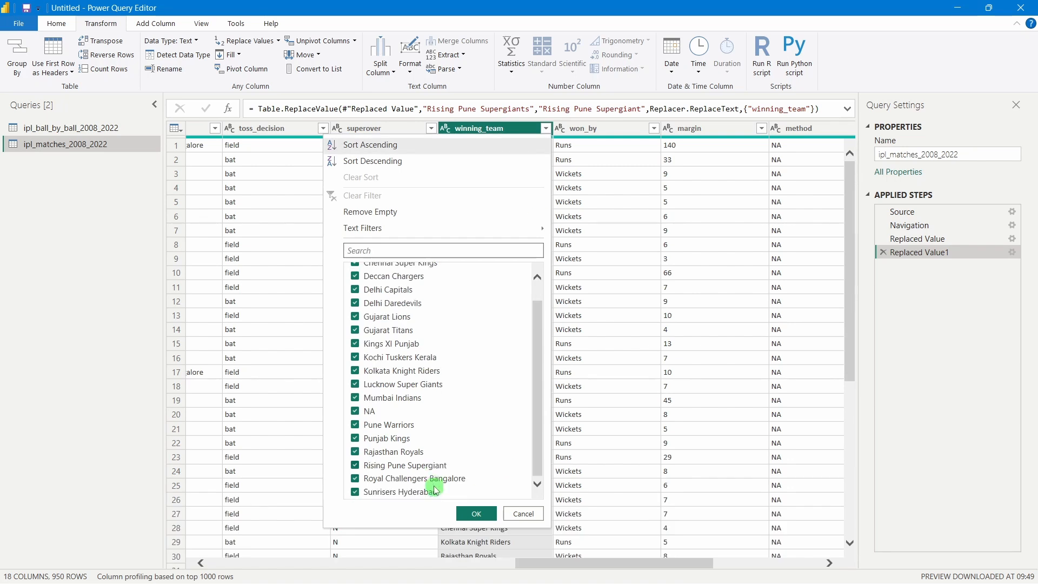
pyautogui.click(309, 401)
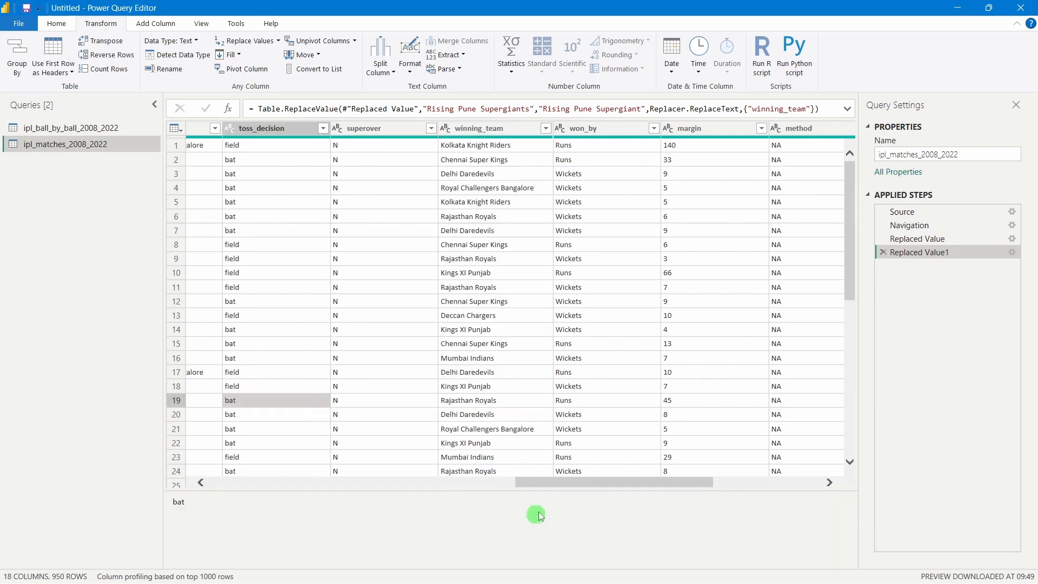
pyautogui.moveTo(539, 483); pyautogui.dragTo(340, 435)
# Review the city column's value list, leaving it unchanged
pyautogui.click(582, 134)
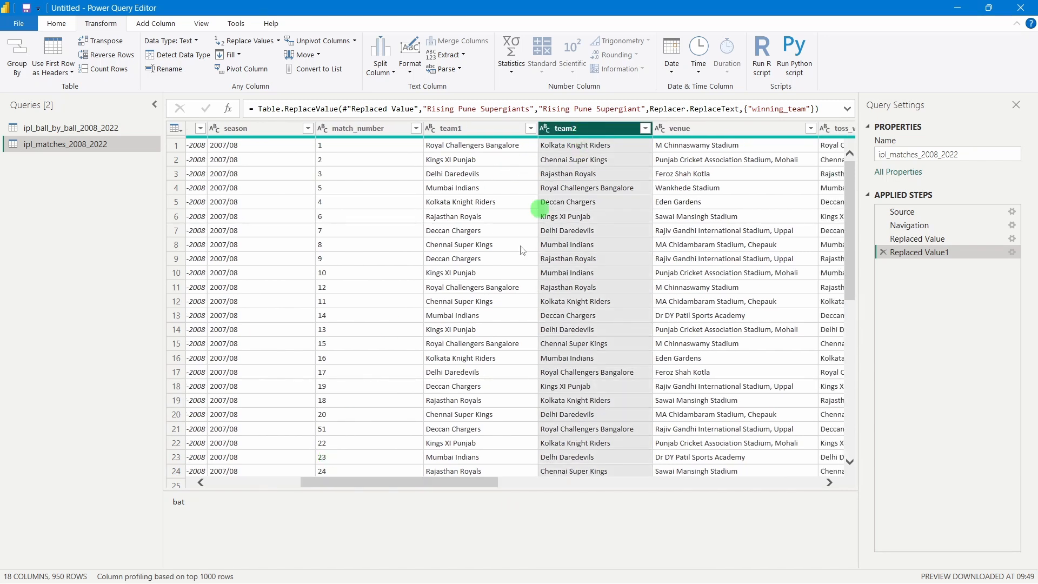
pyautogui.moveTo(387, 561); pyautogui.dragTo(232, 565)
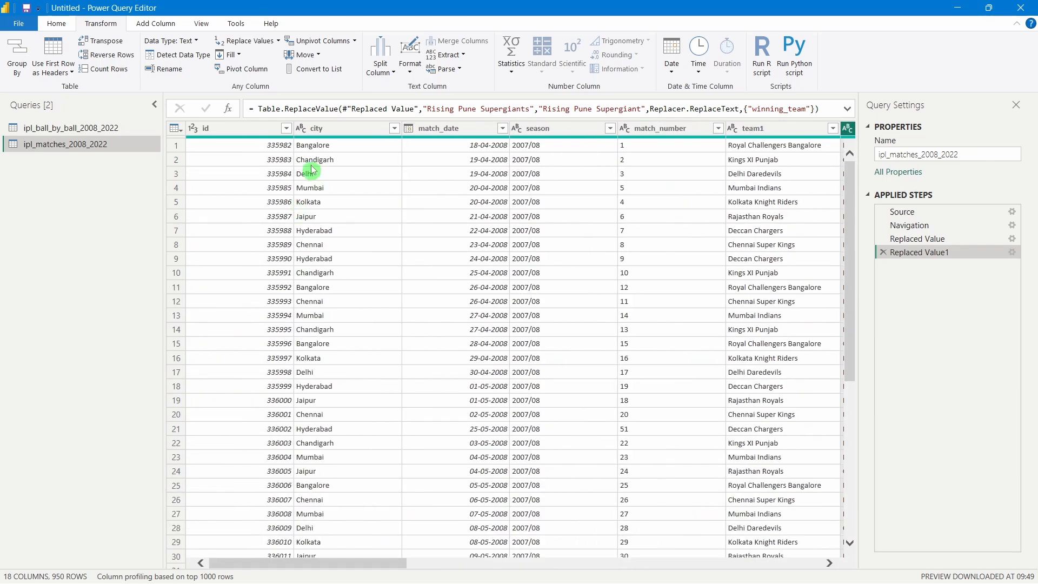
pyautogui.click(311, 128)
pyautogui.click(395, 128)
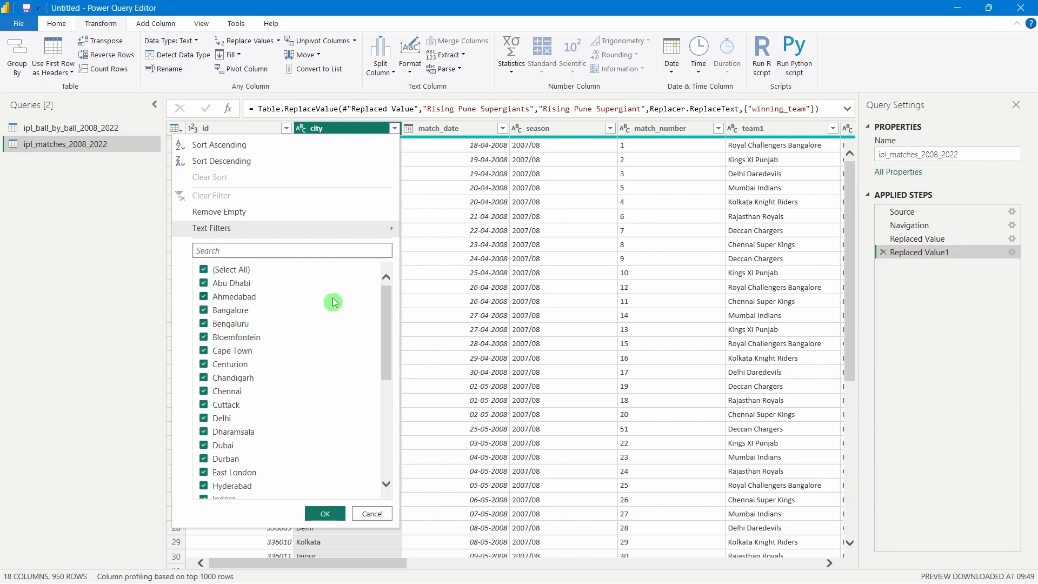
pyautogui.click(590, 332)
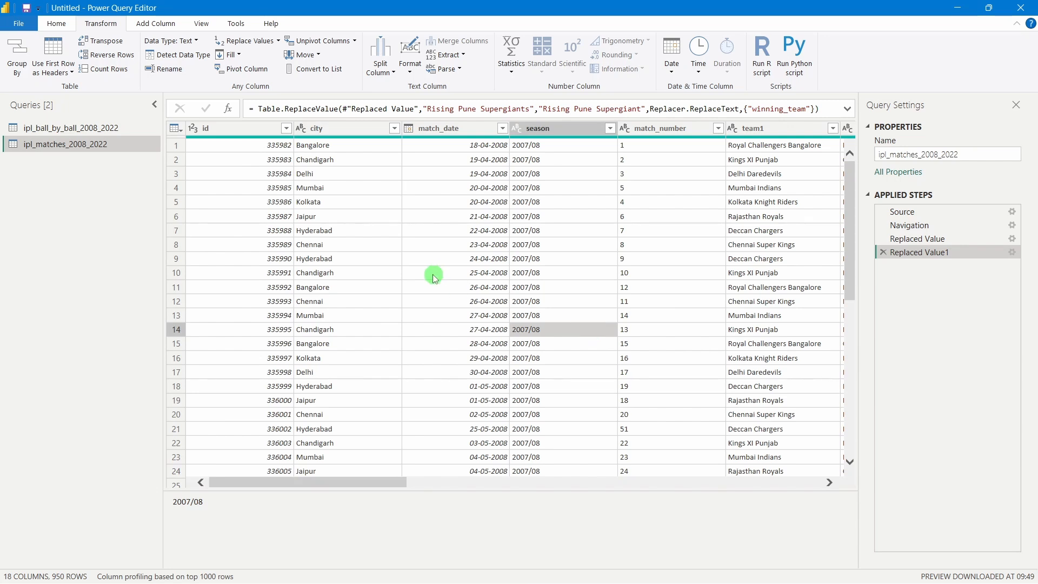
pyautogui.click(56, 25)
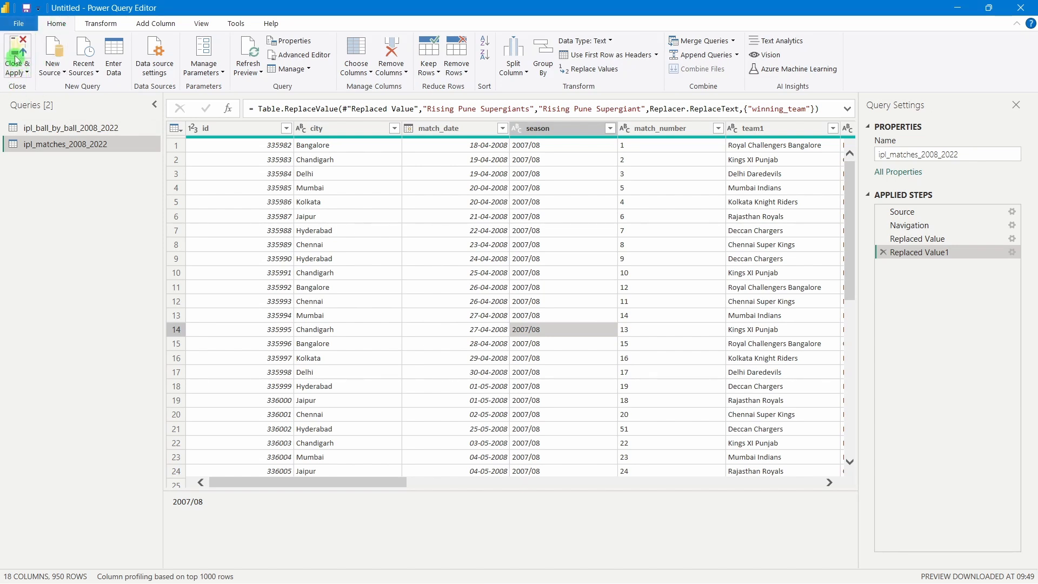
# Close & Apply the Power Query edits to return to the report
pyautogui.click(17, 55)
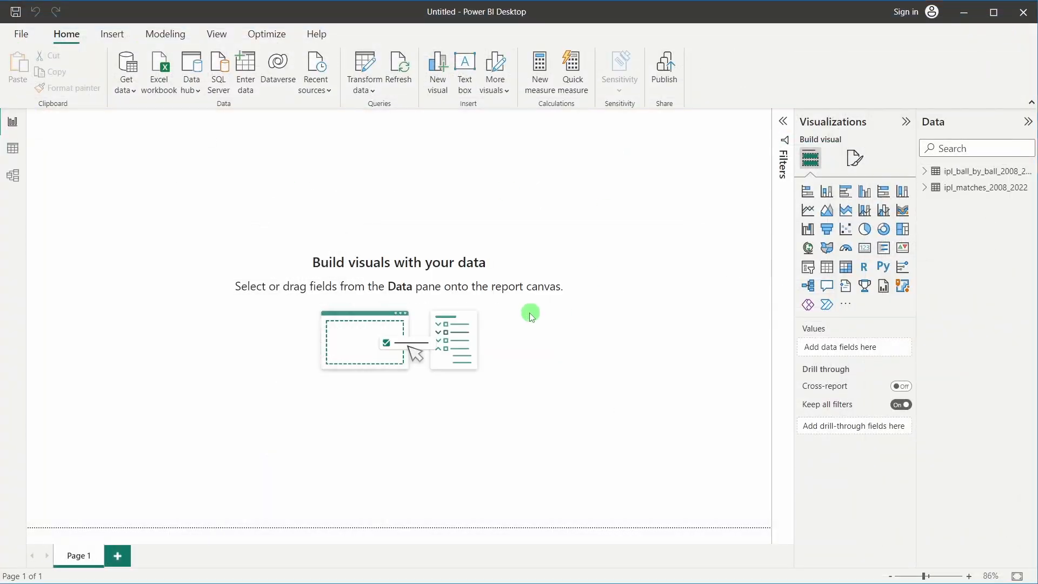
pyautogui.click(16, 150)
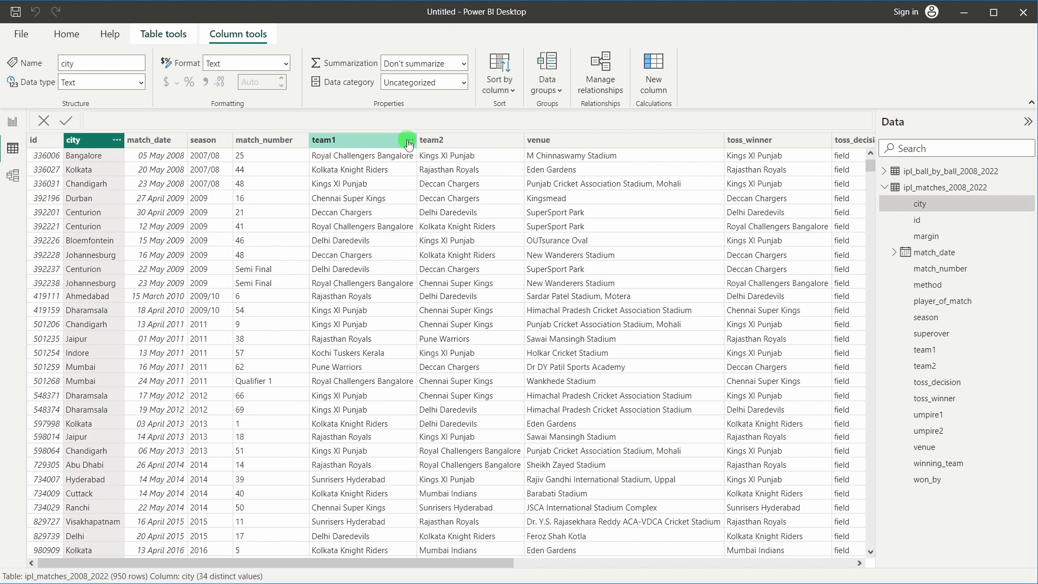
pyautogui.click(409, 143)
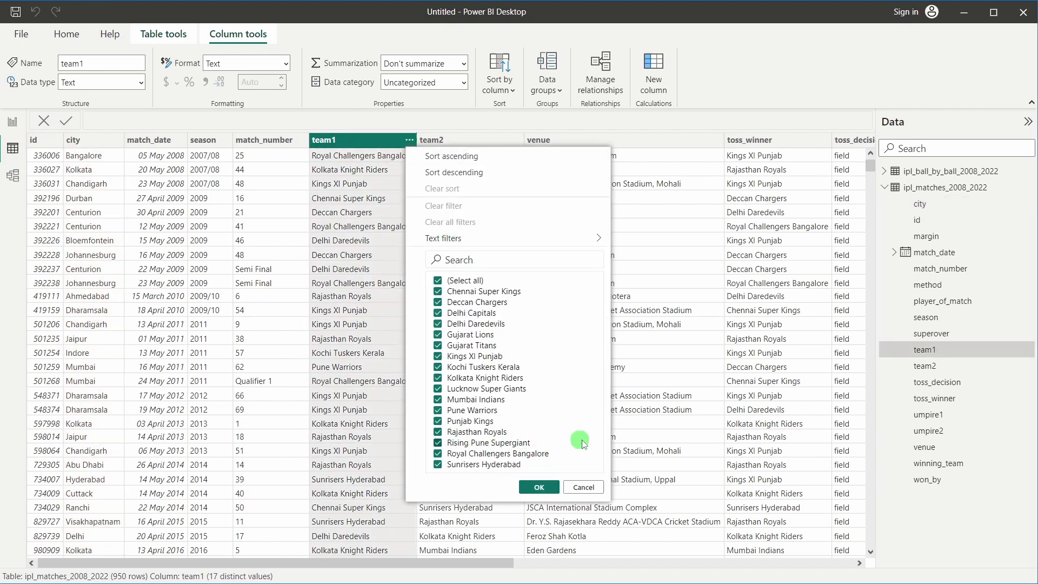
pyautogui.click(646, 425)
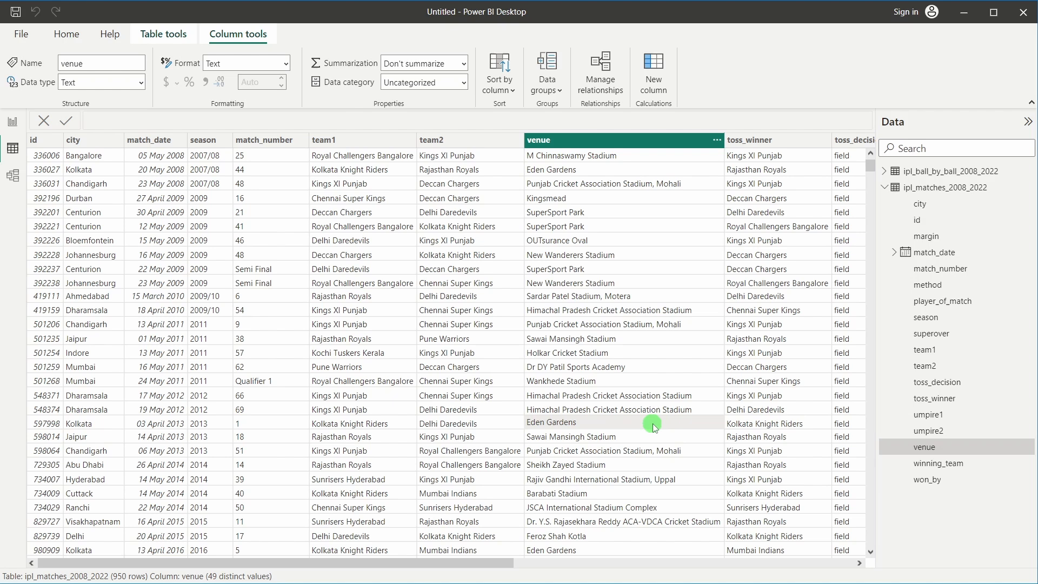
pyautogui.click(8, 129)
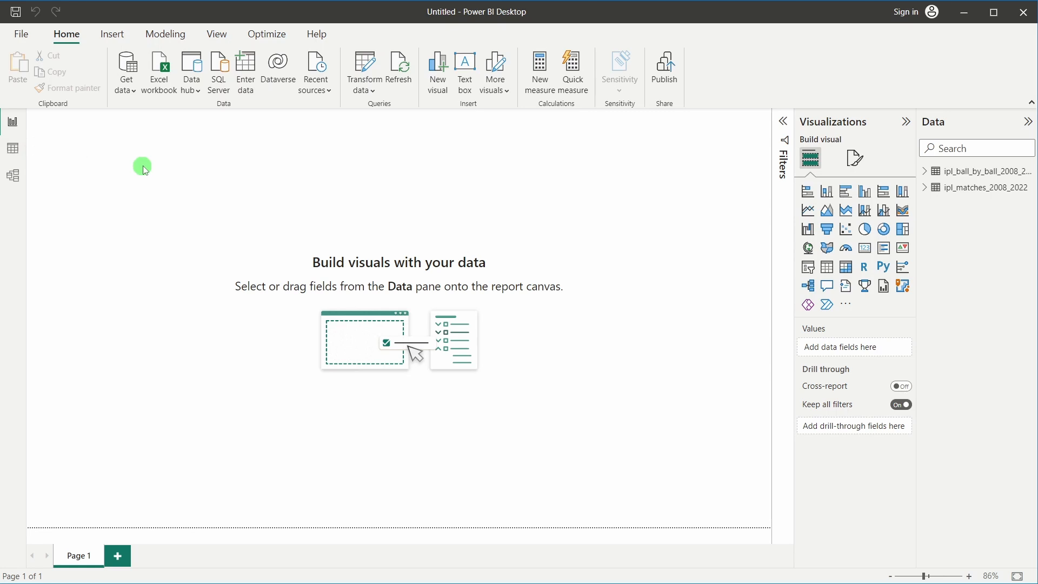
# Switch to Data view and bring up the Table tools ribbon
pyautogui.click(15, 152)
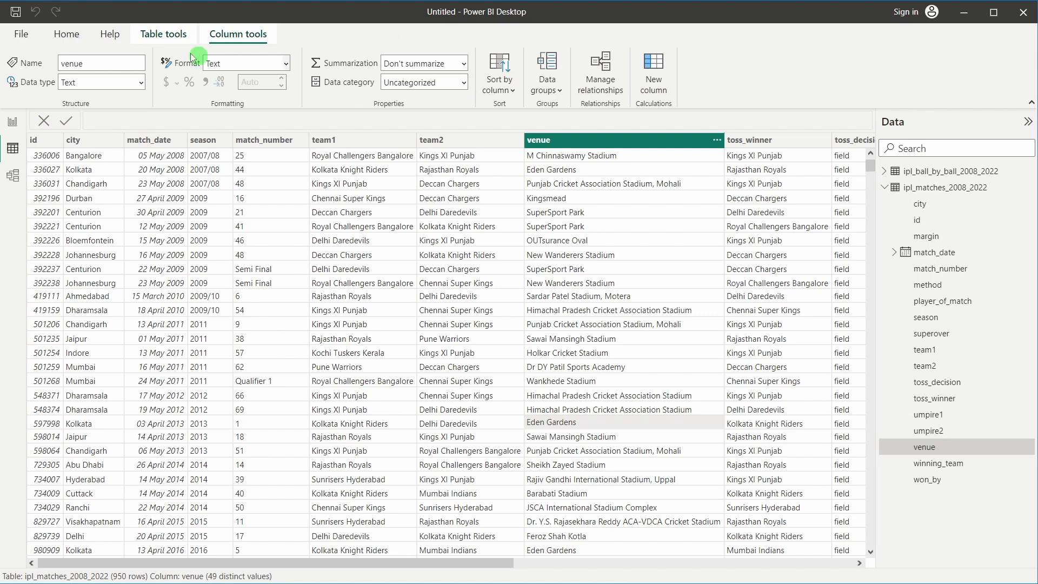
pyautogui.click(189, 33)
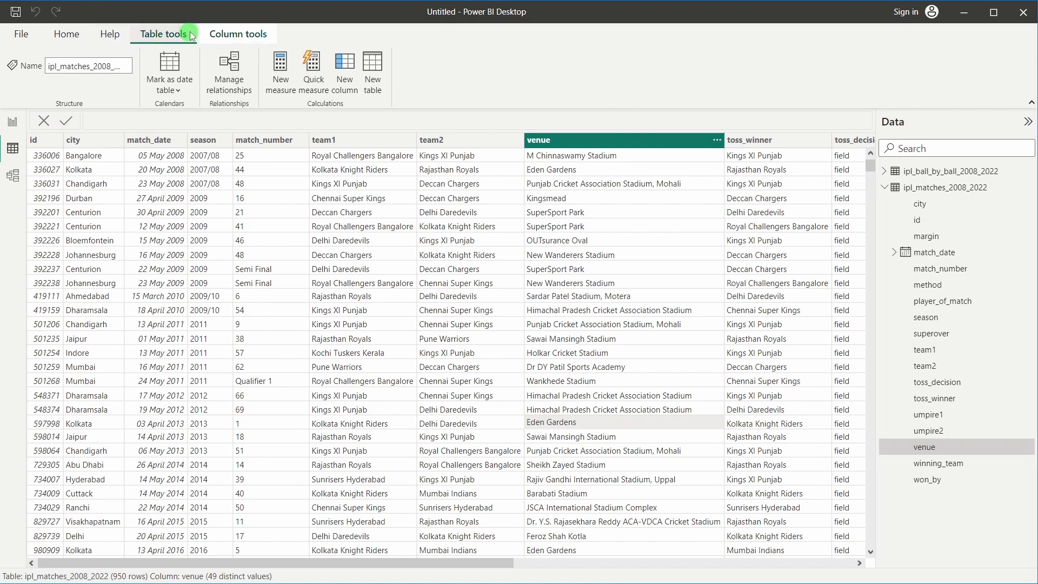
# Create 'Calender Table' = CALENDAR(MIN(match_date), MAX(match_date)) from ipl_matches_2008_2022
pyautogui.click(377, 88)
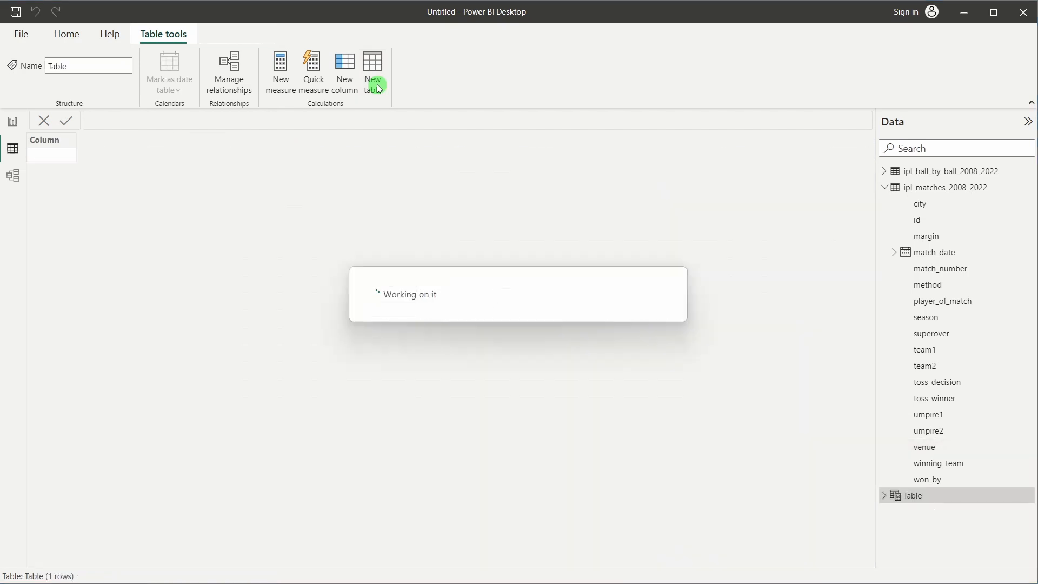
pyautogui.doubleClick(102, 118)
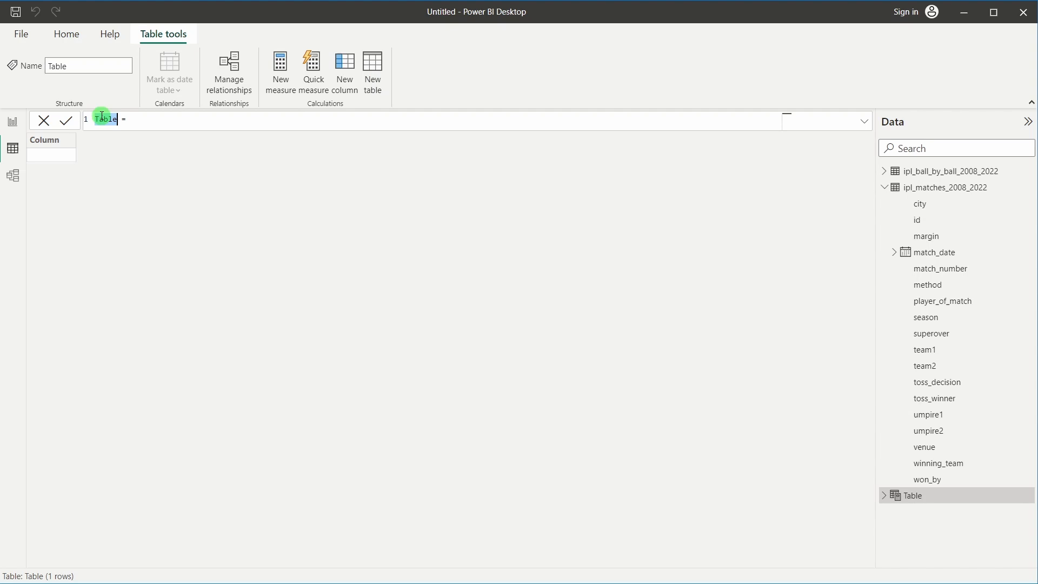
pyautogui.write('Calender Table')
pyautogui.click(208, 121)
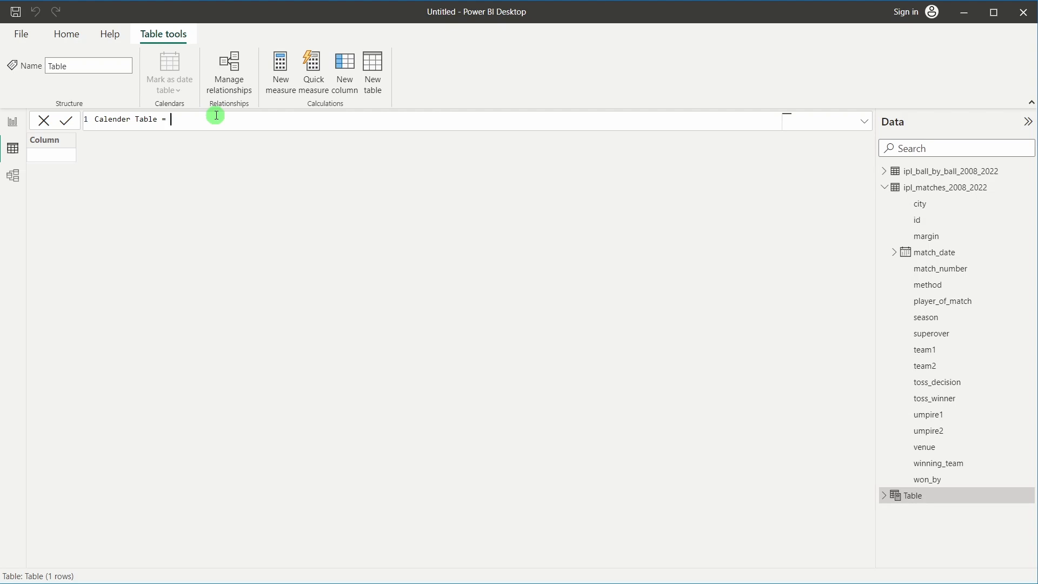
pyautogui.write('calen')
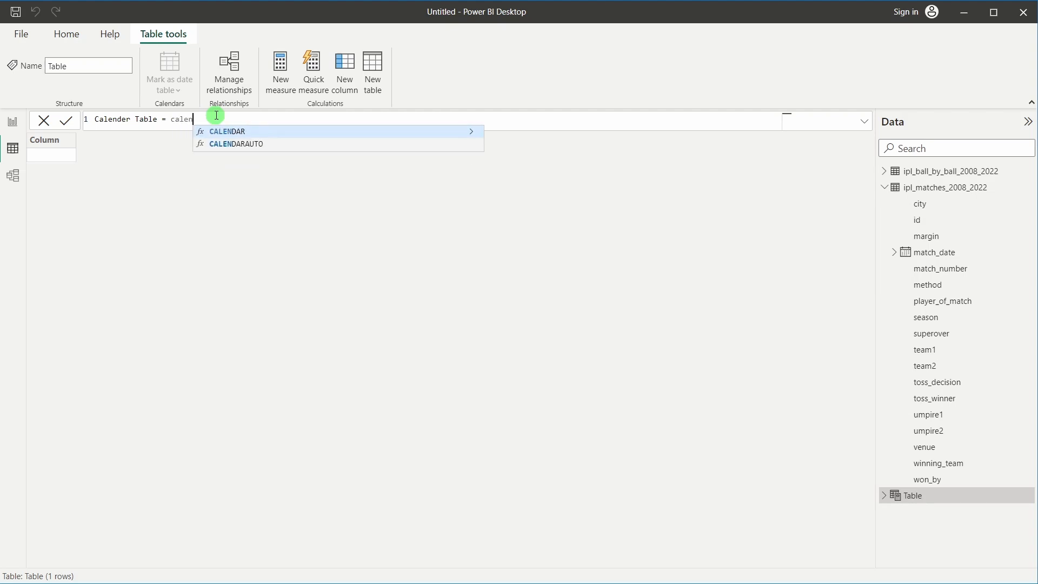
pyautogui.click(227, 130)
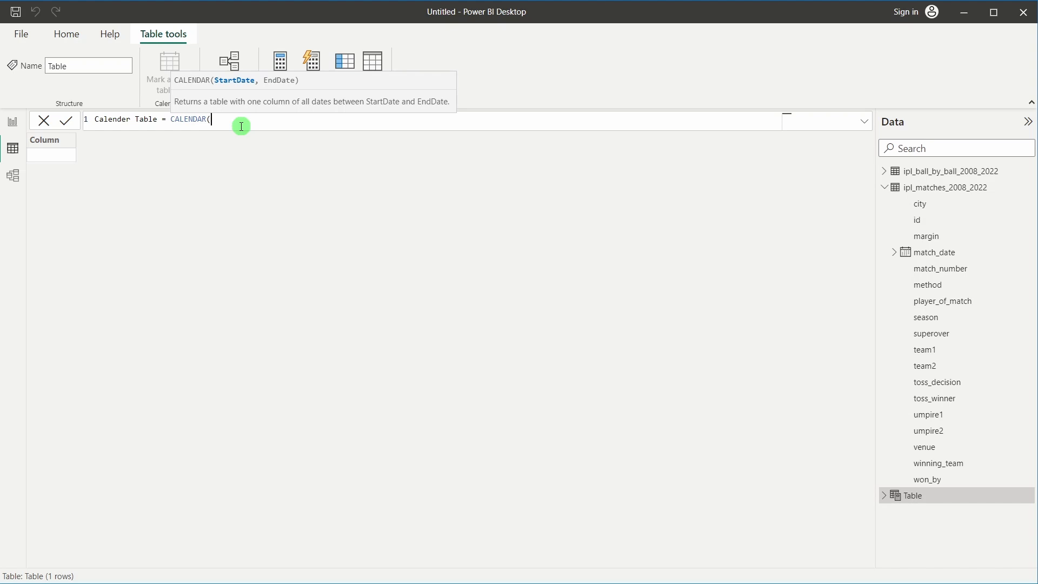
pyautogui.write('MIN(')
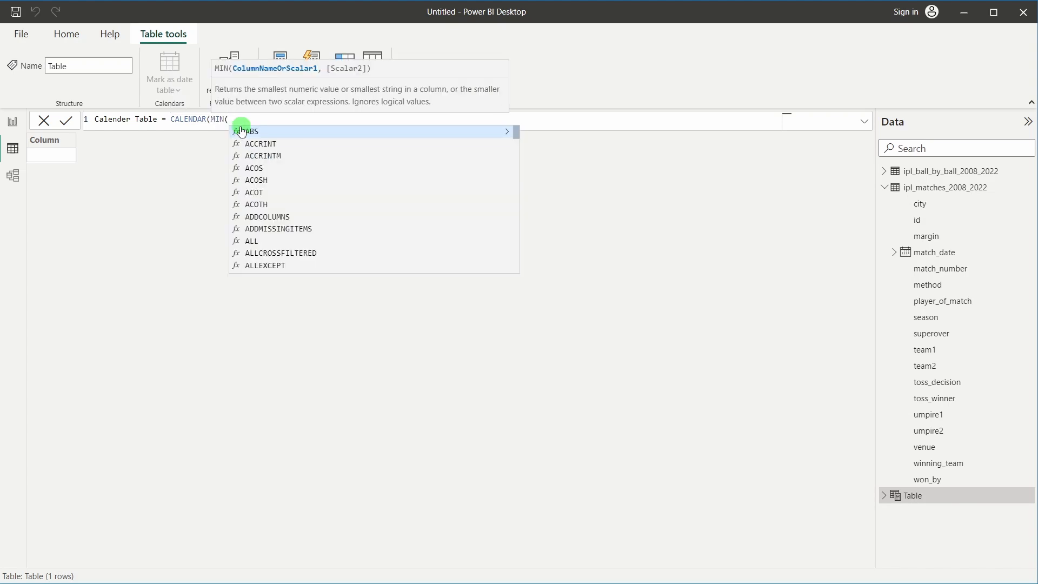
pyautogui.write('matc')
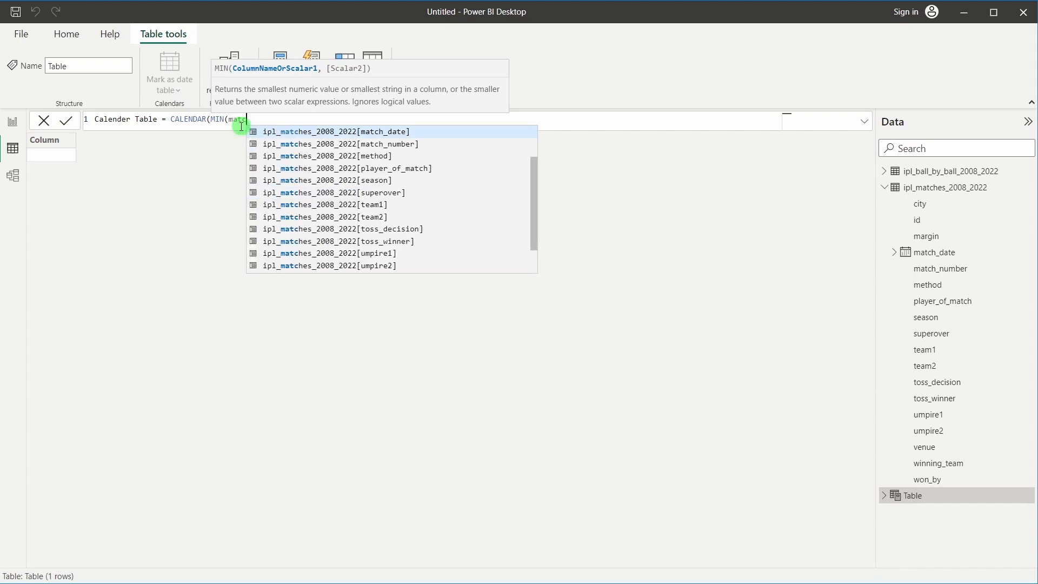
pyautogui.click(393, 131)
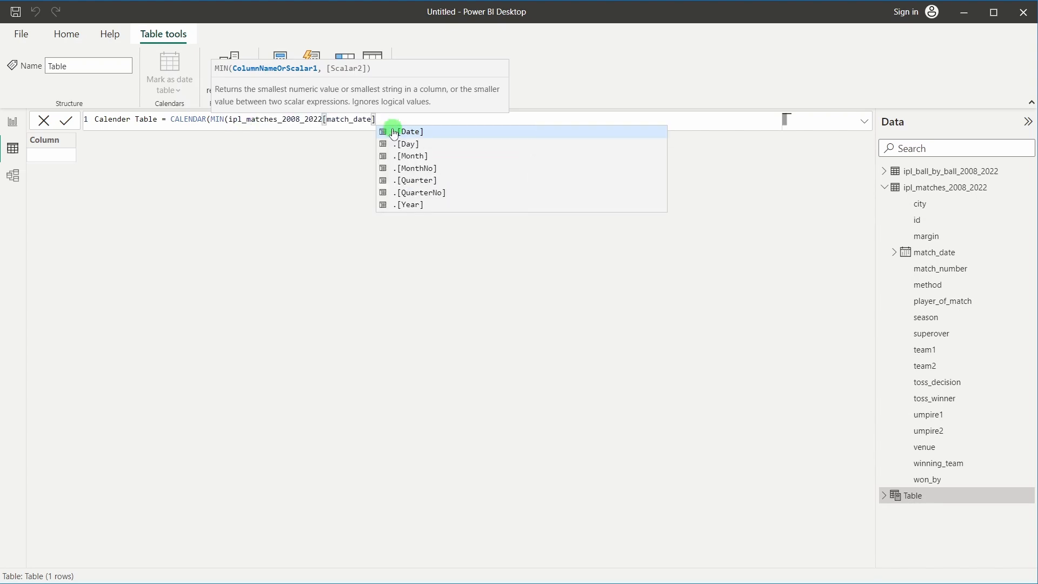
pyautogui.write(')')
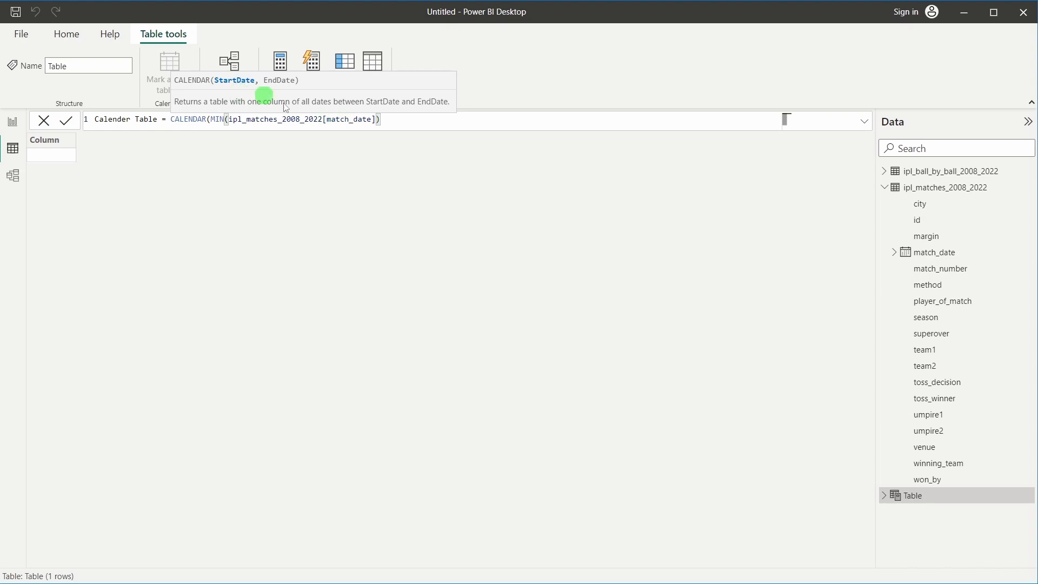
pyautogui.write(',')
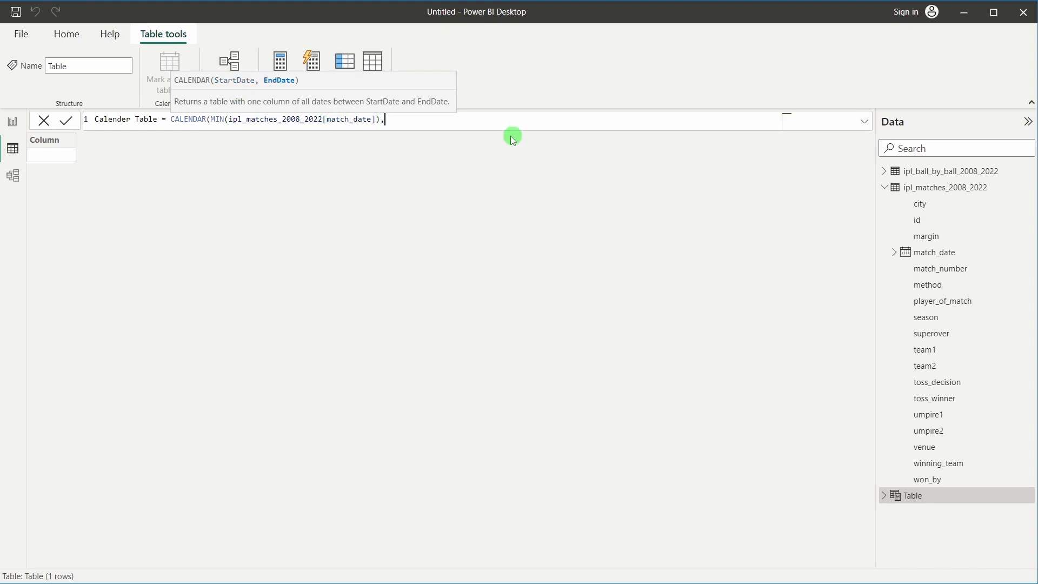
pyautogui.write('MAX(')
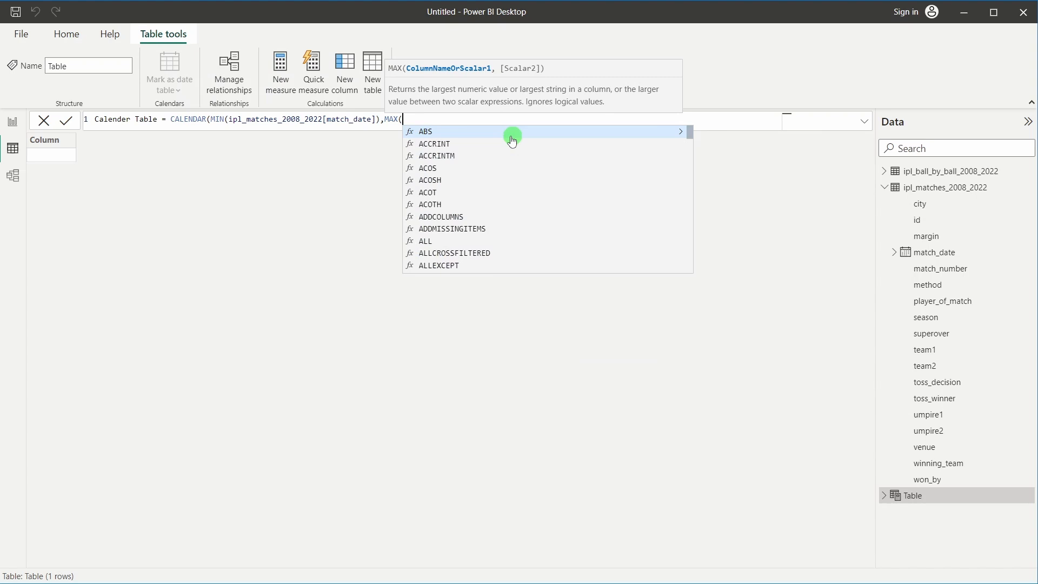
pyautogui.write('ipl_matc')
pyautogui.click(567, 133)
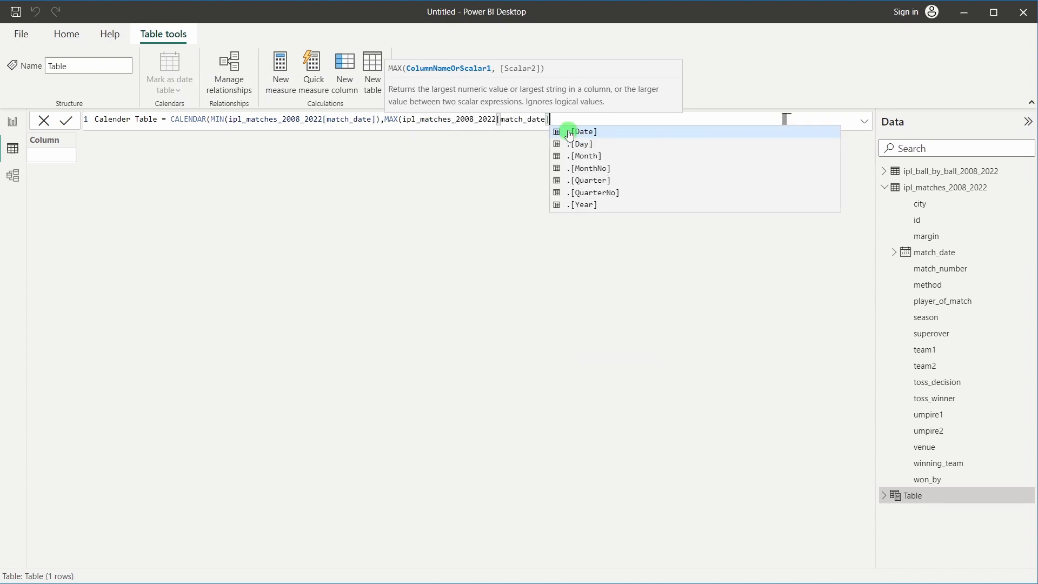
pyautogui.write(')')
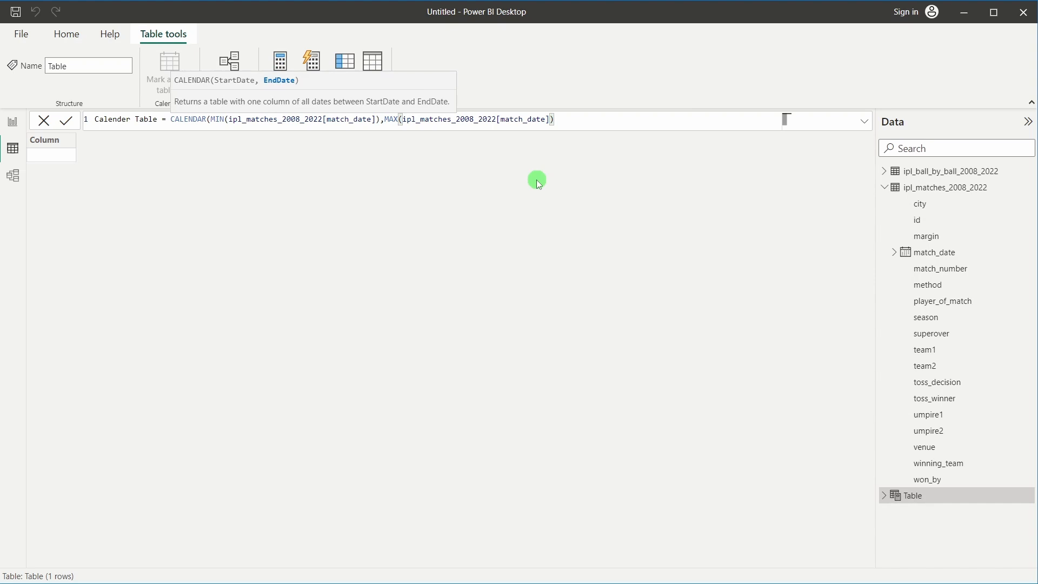
pyautogui.write(')')
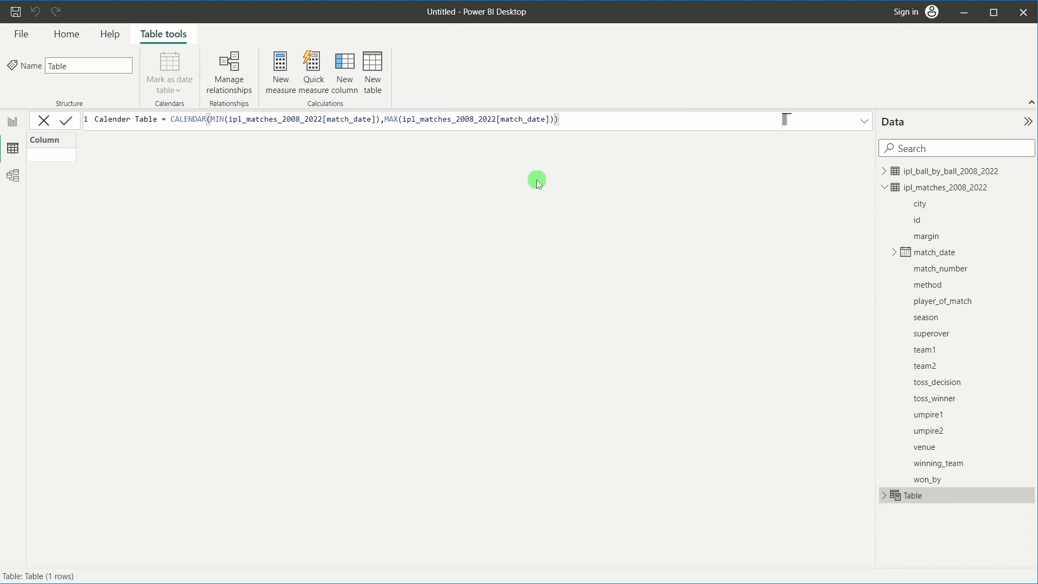
pyautogui.press('Return')
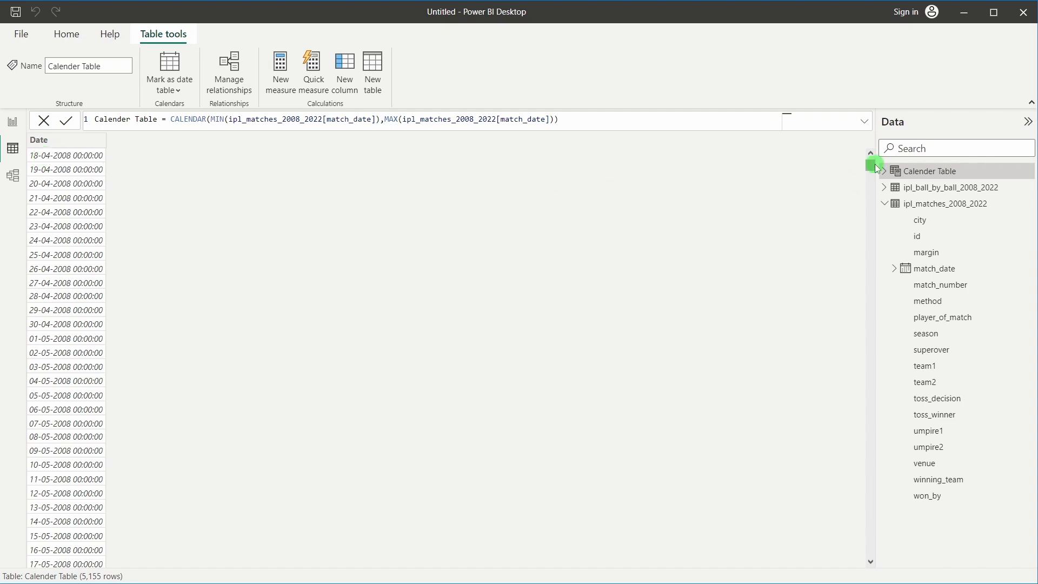
pyautogui.moveTo(870, 164); pyautogui.dragTo(870, 572)
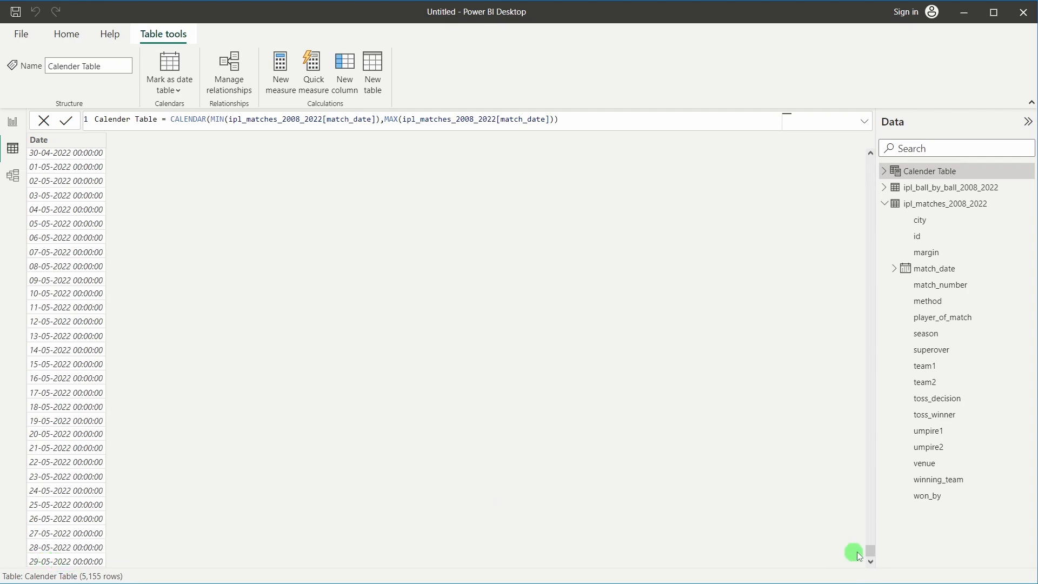
pyautogui.moveTo(869, 550); pyautogui.dragTo(862, 159)
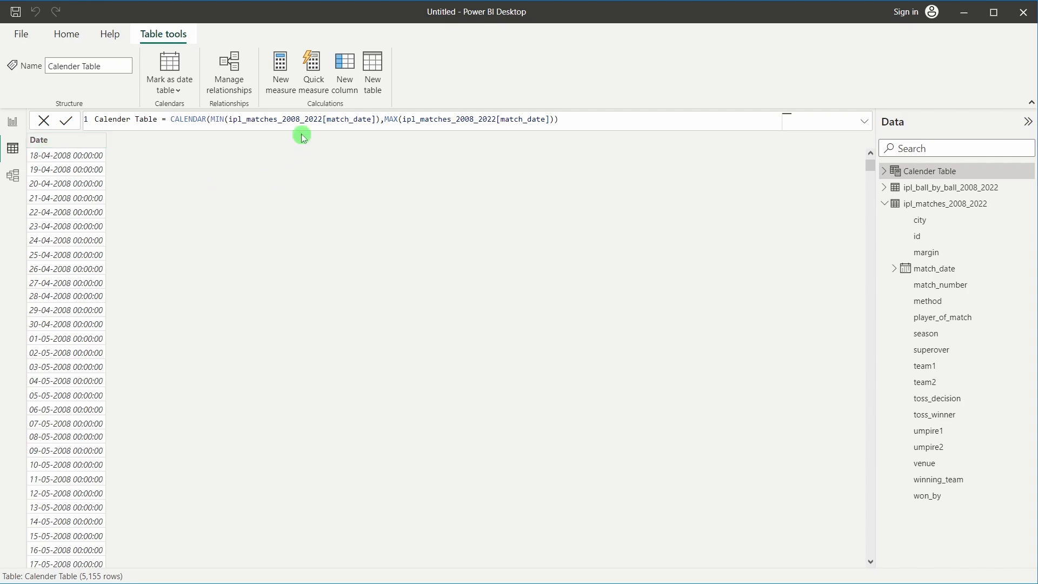
# Add a Year column defined as YEAR('Calender Table'[Date]) and check the resulting years
pyautogui.click(337, 74)
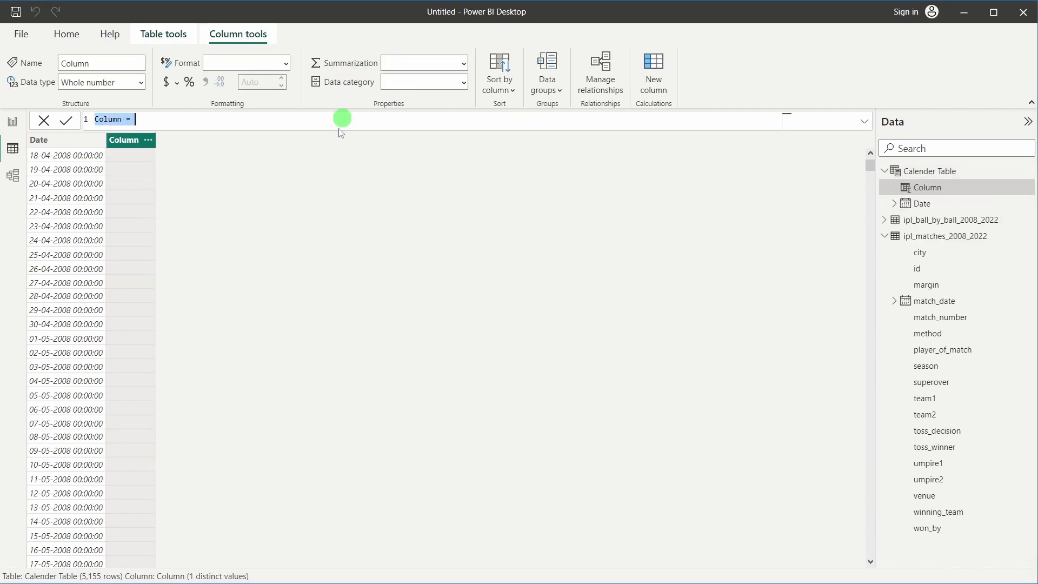
pyautogui.doubleClick(110, 123)
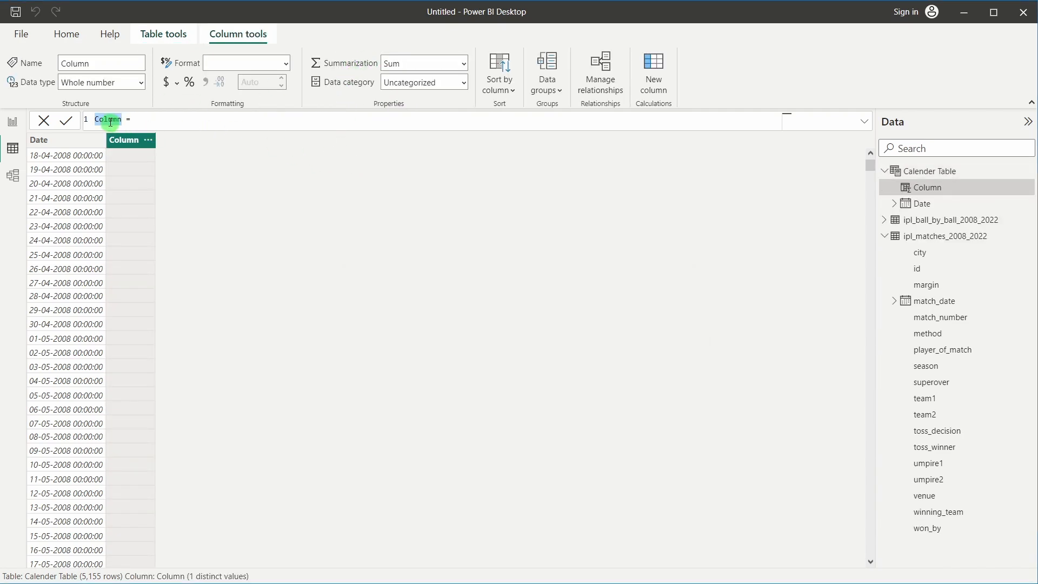
pyautogui.write('Year = ')
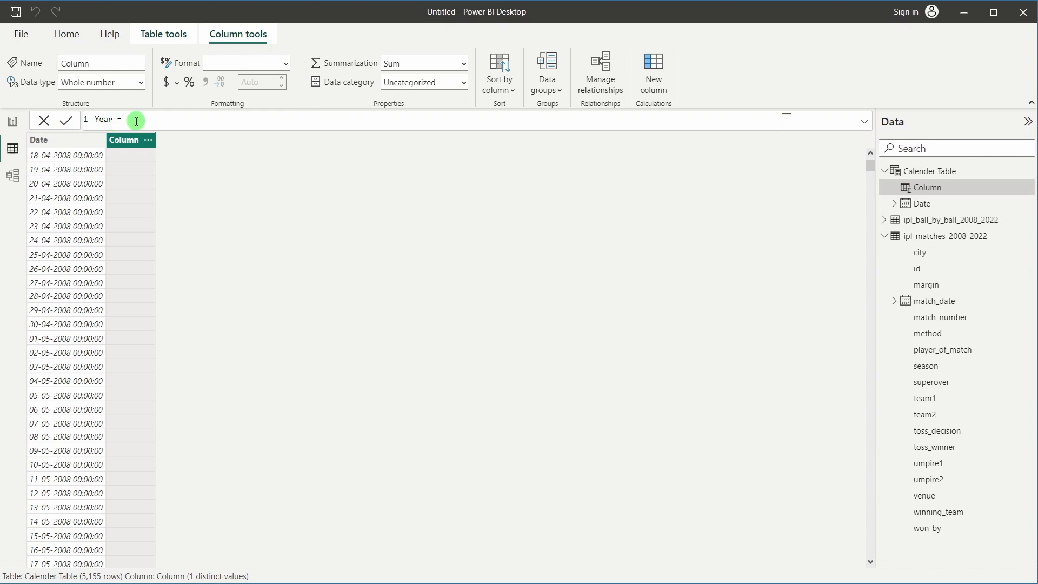
pyautogui.write('YEAR(')
pyautogui.press('Tab')
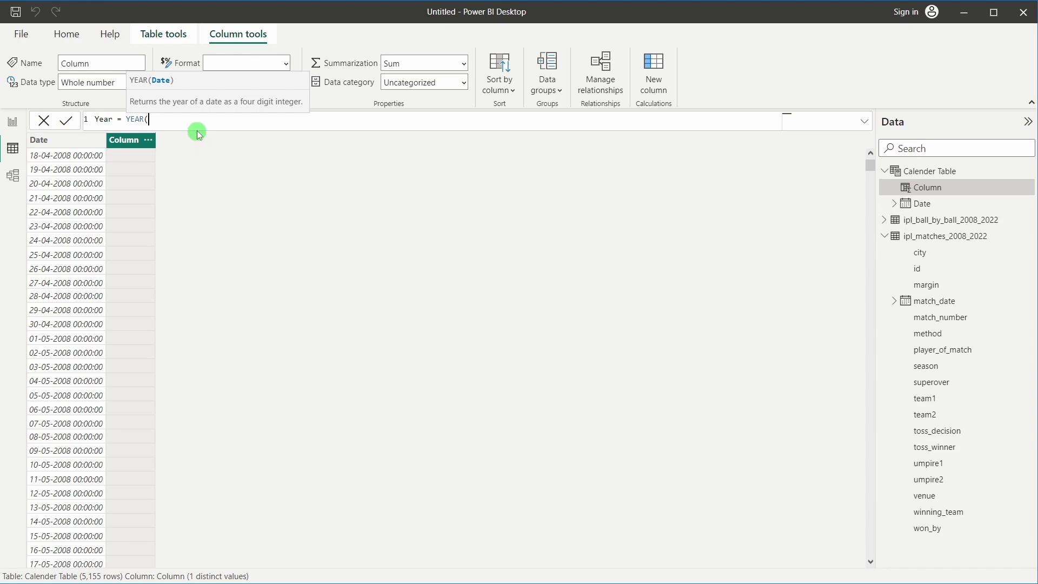
pyautogui.write('date')
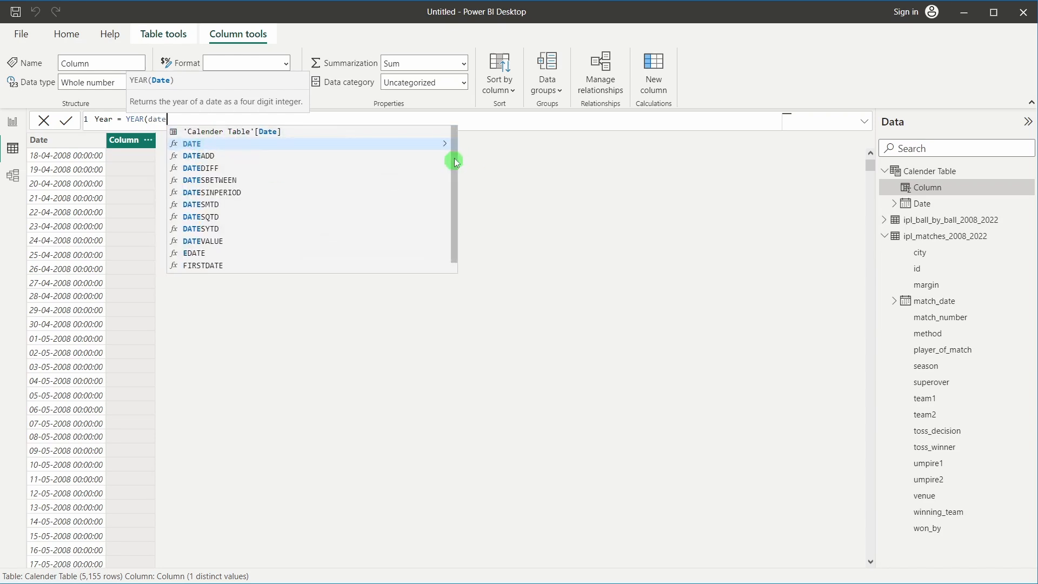
pyautogui.click(234, 135)
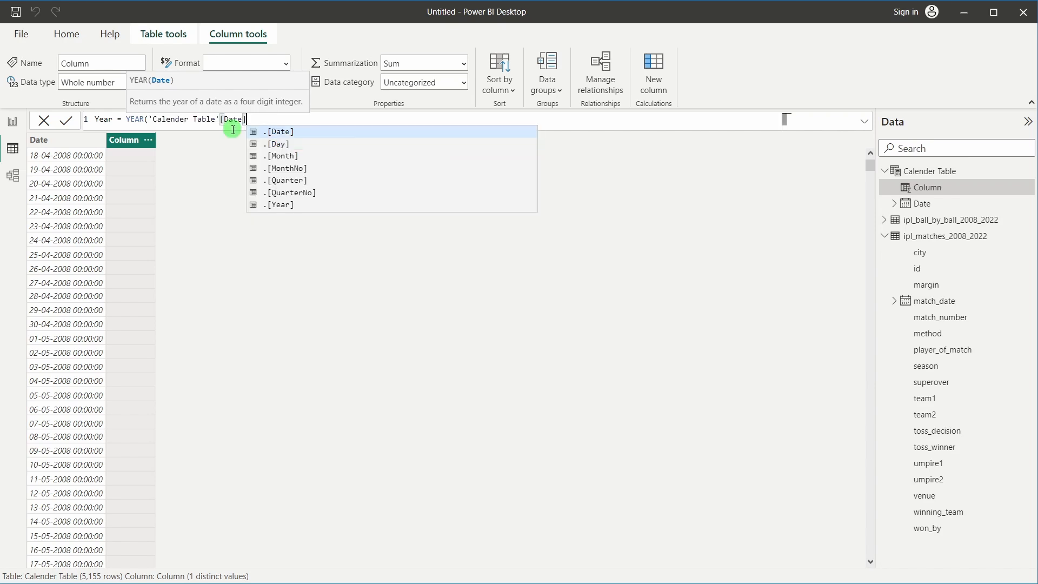
pyautogui.write(')')
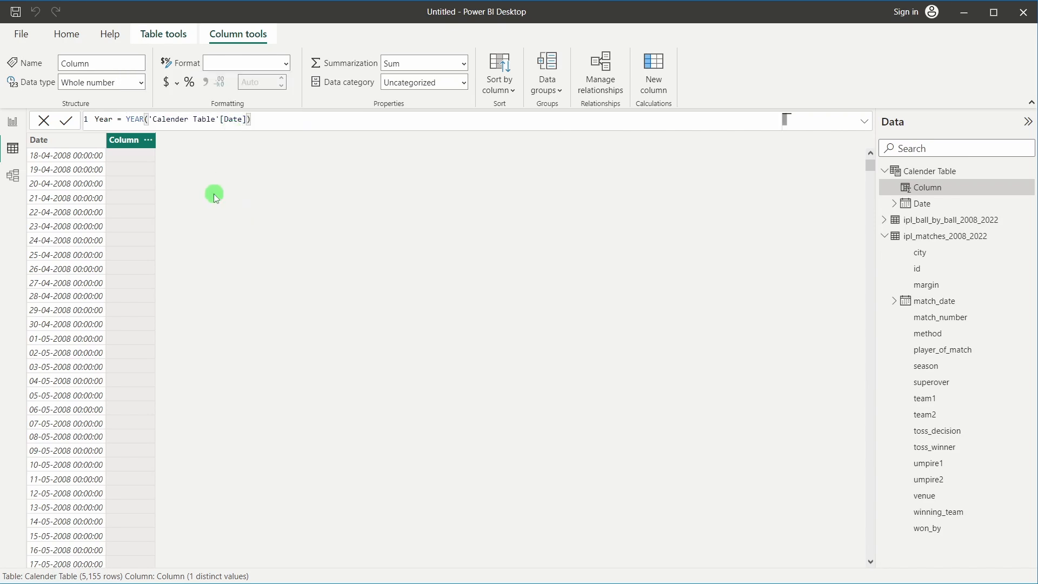
pyautogui.press('Return')
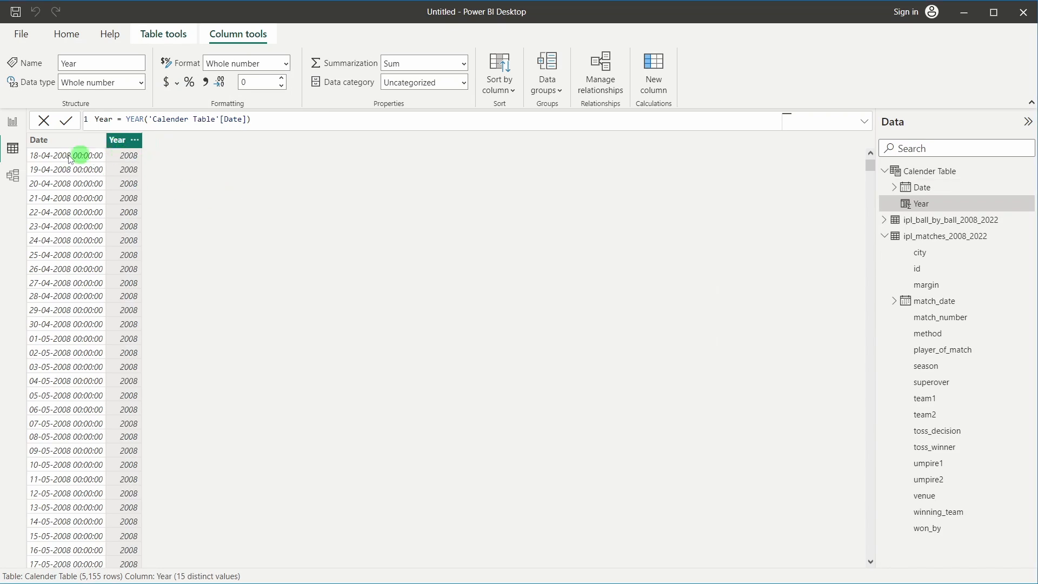
pyautogui.scroll(-5, 81, 270)
pyautogui.scroll(6, 81, 299)
pyautogui.scroll(-9, 128, 216)
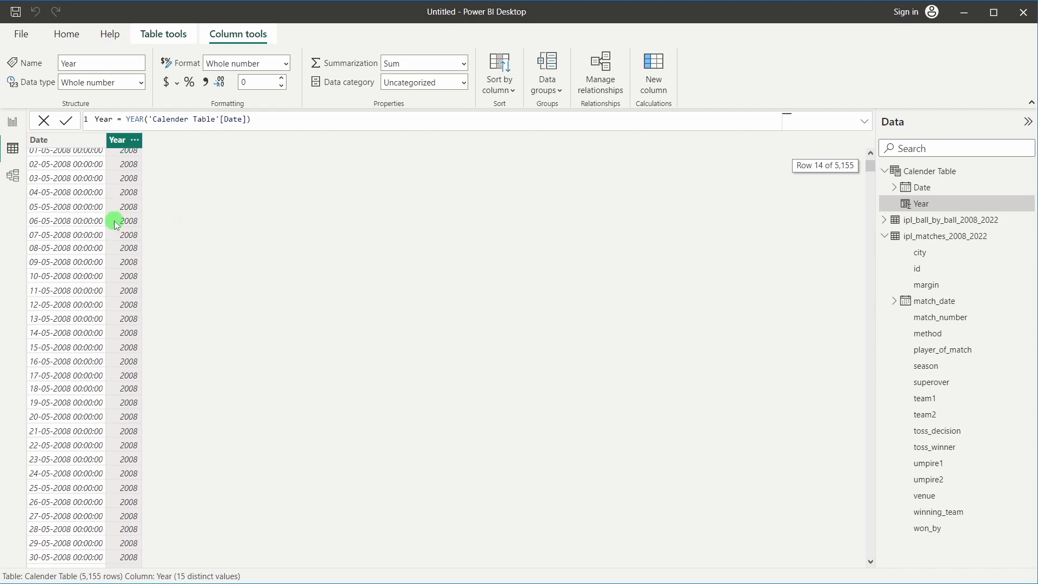
pyautogui.scroll(-9, 128, 256)
pyautogui.scroll(17, 129, 264)
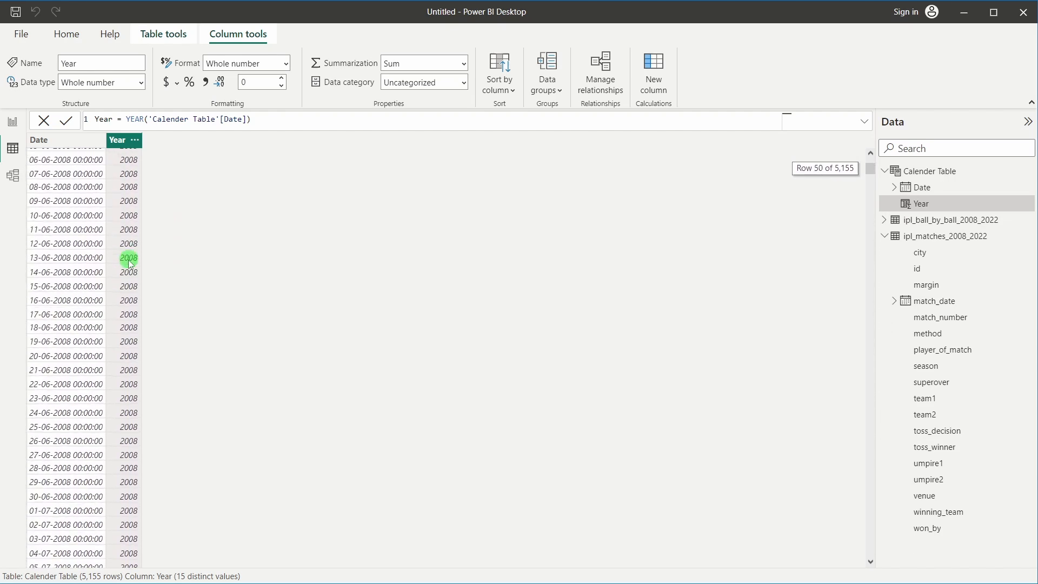
pyautogui.scroll(1, 130, 264)
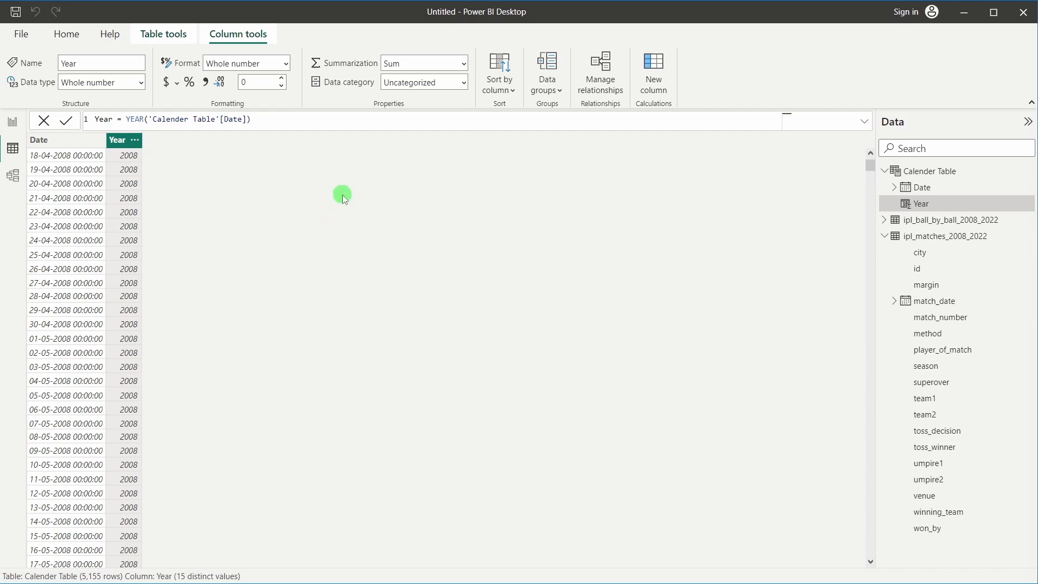
# In Model view, position the Calender Table card below the ball-by-ball table
pyautogui.click(14, 178)
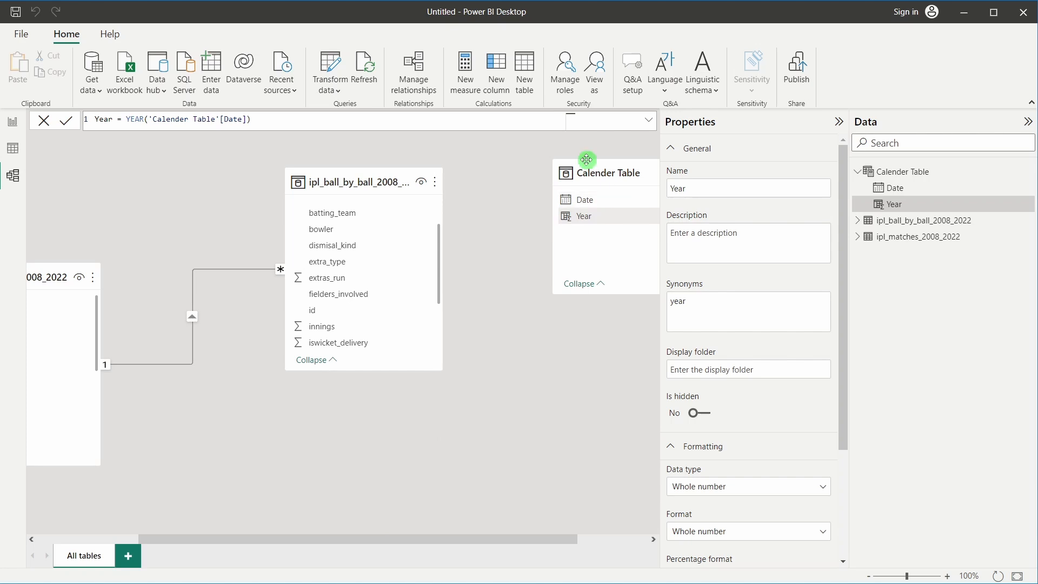
pyautogui.moveTo(586, 160); pyautogui.dragTo(452, 446)
pyautogui.click(390, 457)
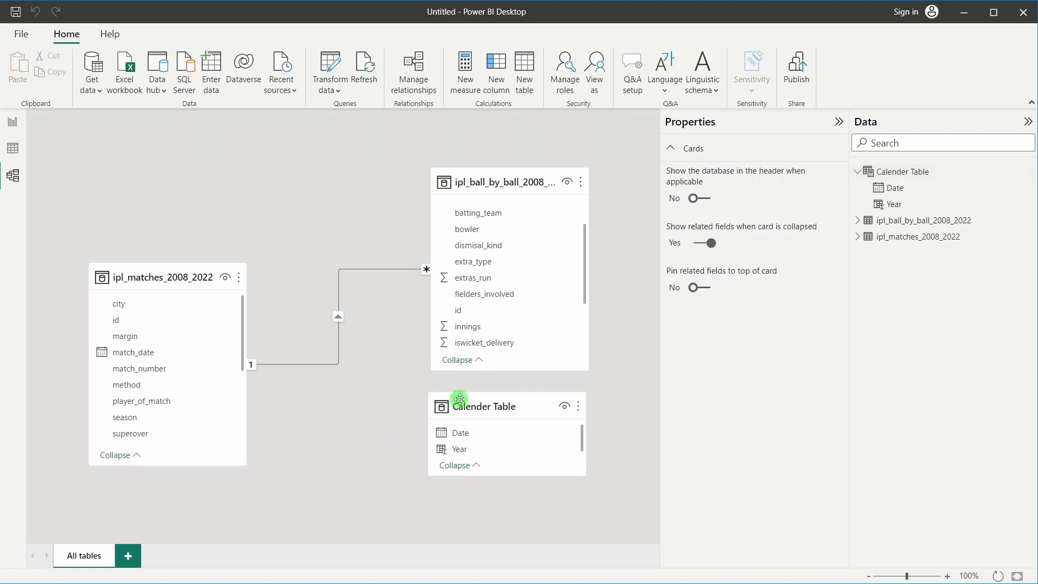
pyautogui.moveTo(459, 398); pyautogui.dragTo(469, 403)
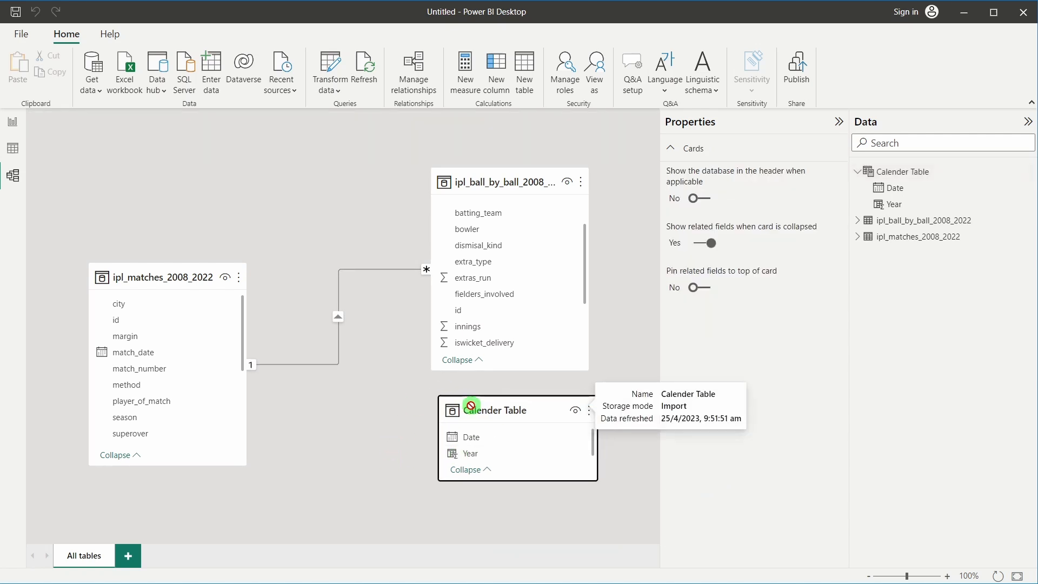
pyautogui.click(379, 433)
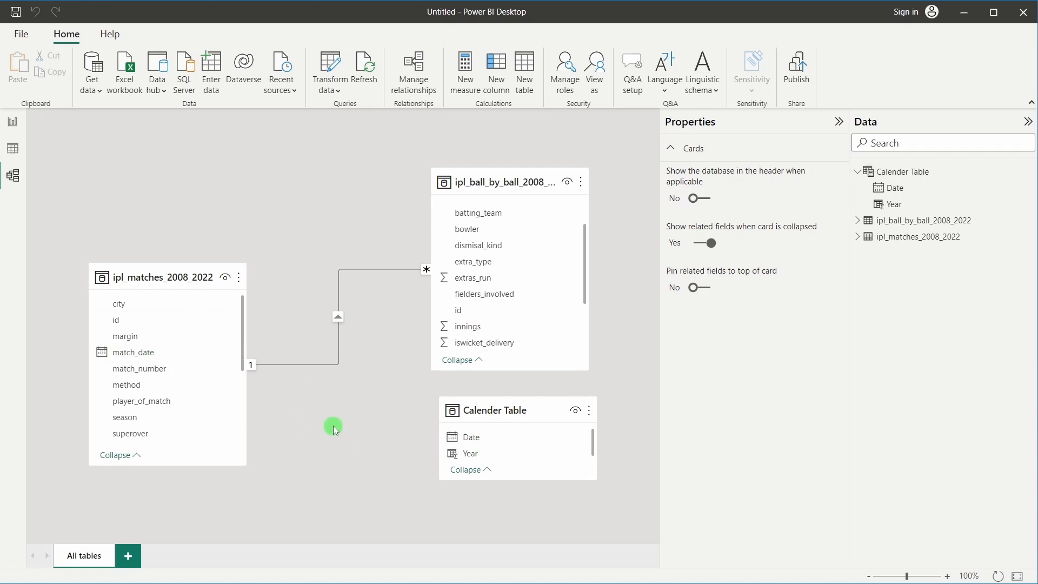
# Relate ipl_matches_2008_2022's match_date to Calender Table's Date, then inspect the relationship and Date column
pyautogui.moveTo(146, 352); pyautogui.dragTo(479, 440)
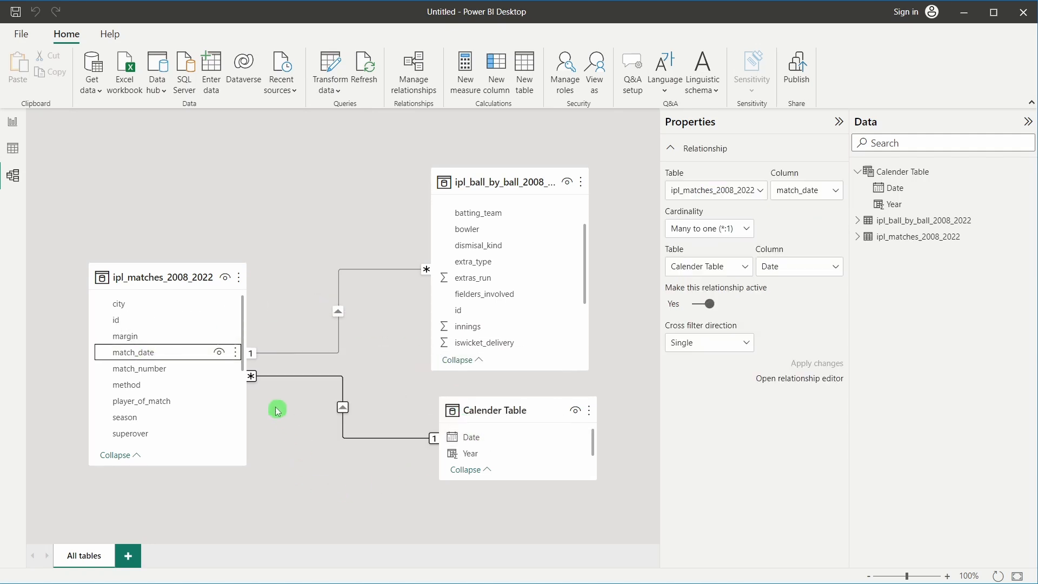
pyautogui.click(329, 376)
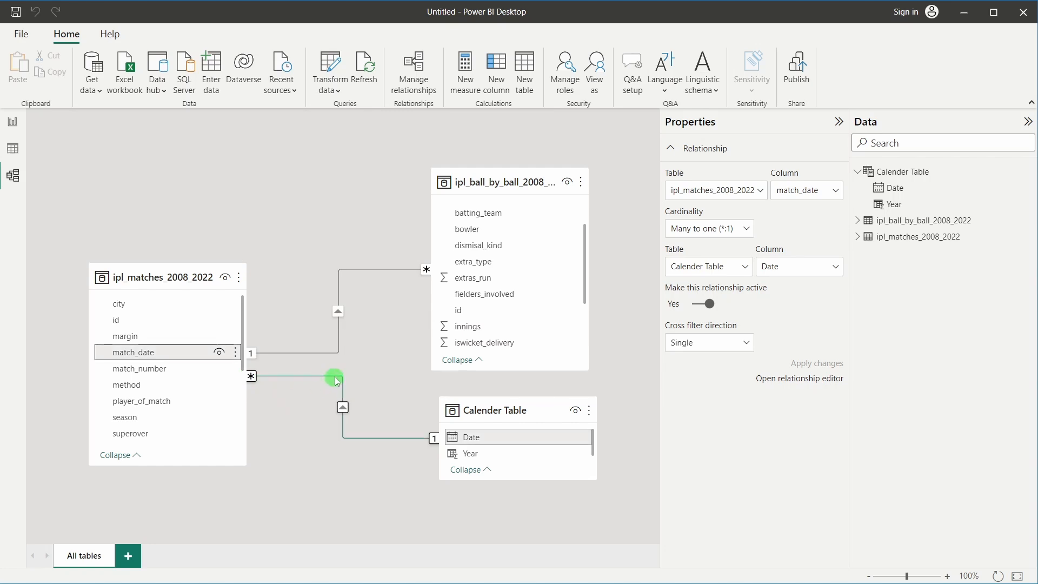
pyautogui.click(308, 413)
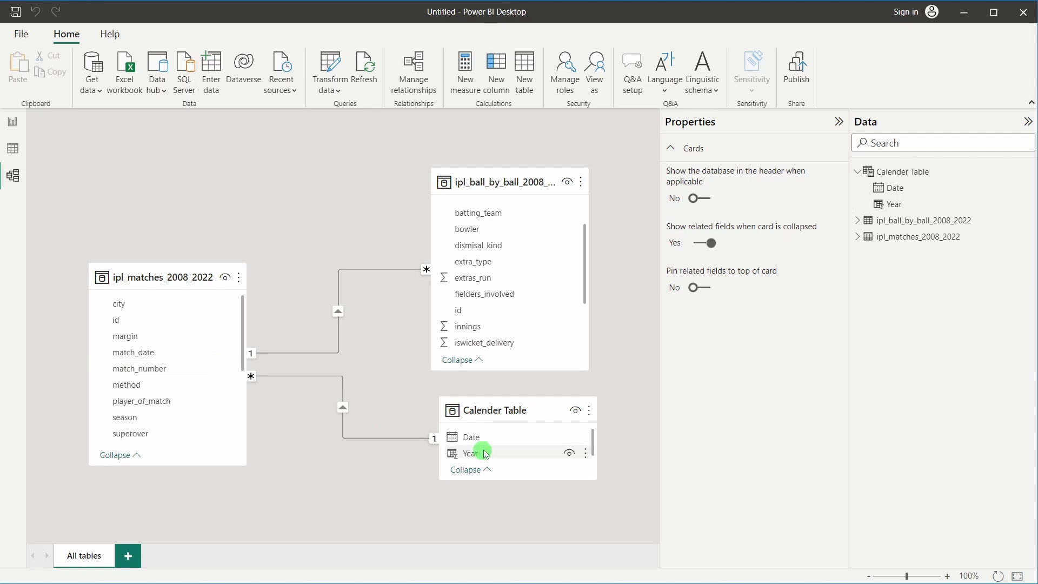
pyautogui.click(471, 438)
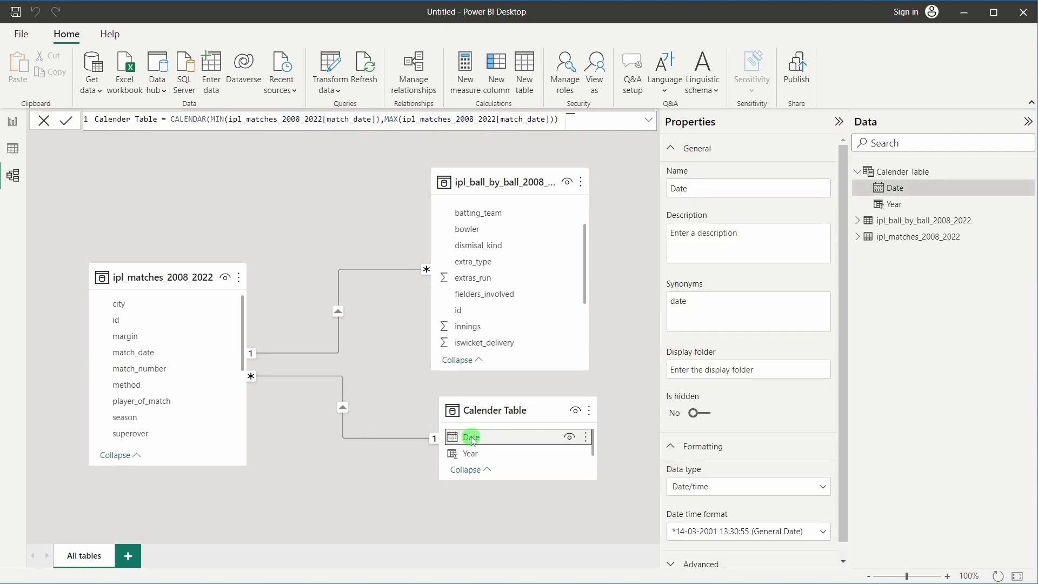
pyautogui.click(359, 453)
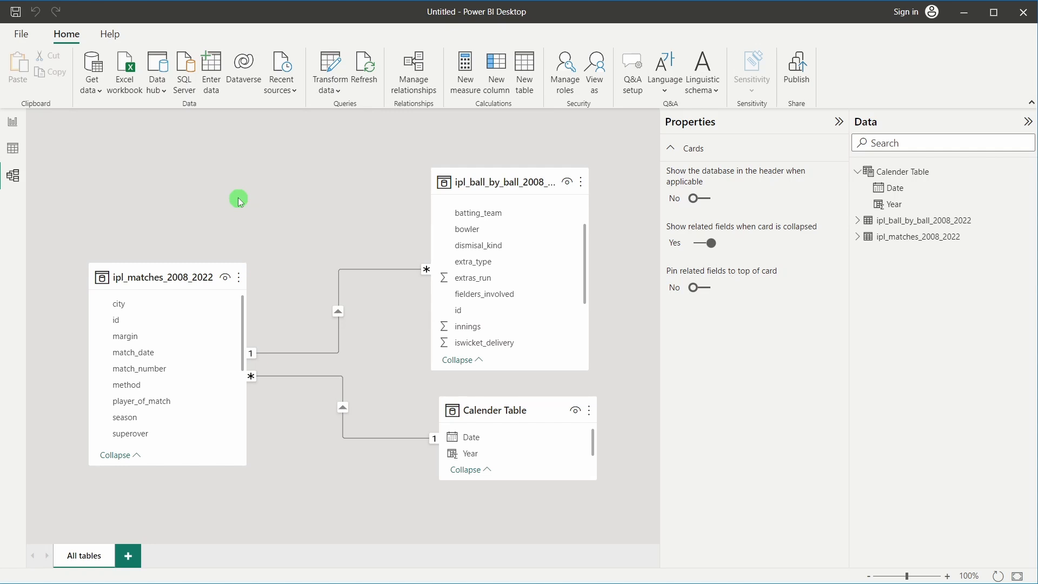
# Switch from Model view to the blank Page 1 report canvas
pyautogui.click(20, 132)
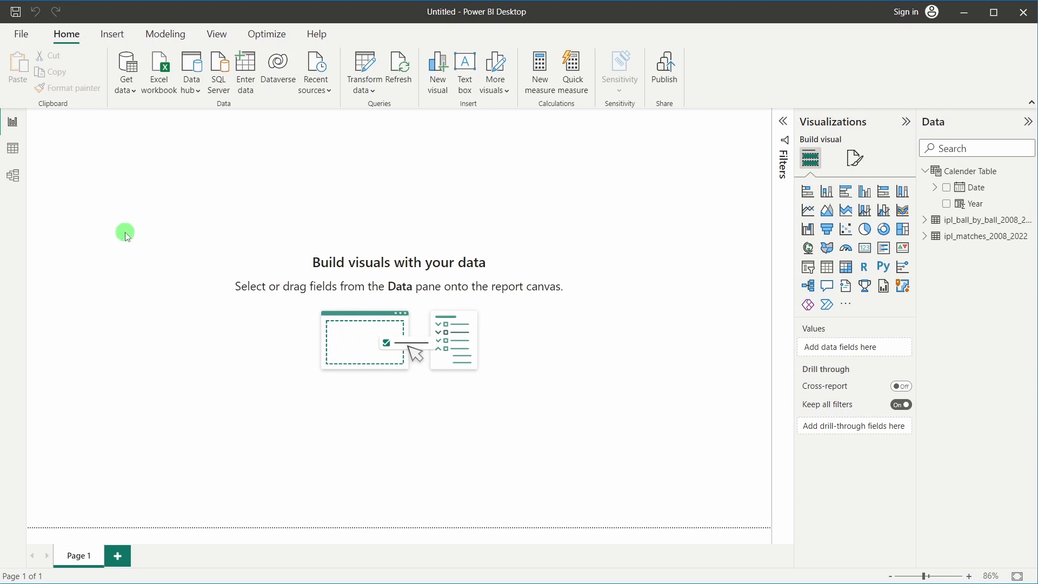
# Set IPL Background image.jpg as the page's canvas background at 0% transparency
pyautogui.click(863, 167)
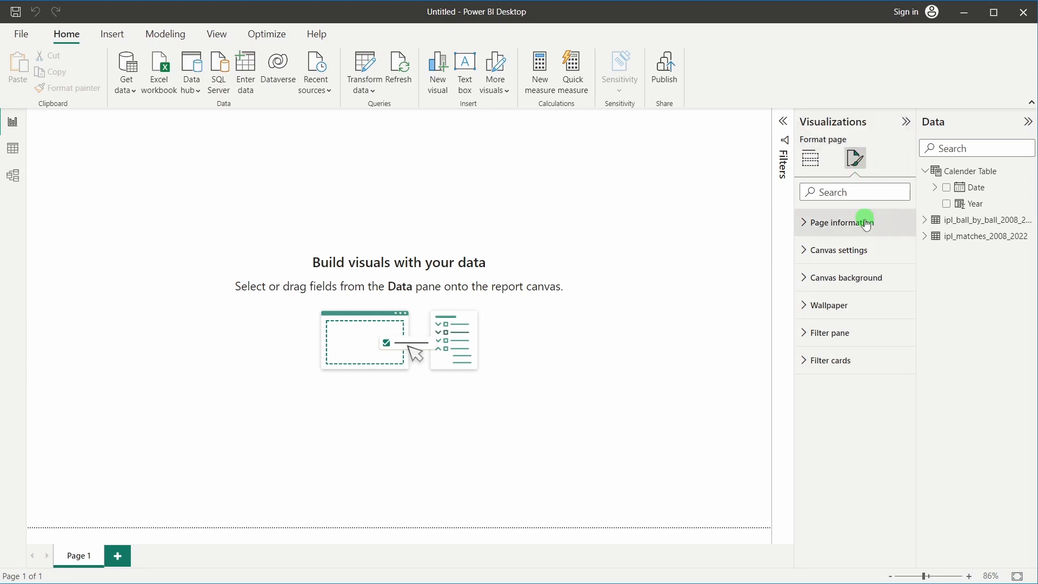
pyautogui.click(853, 275)
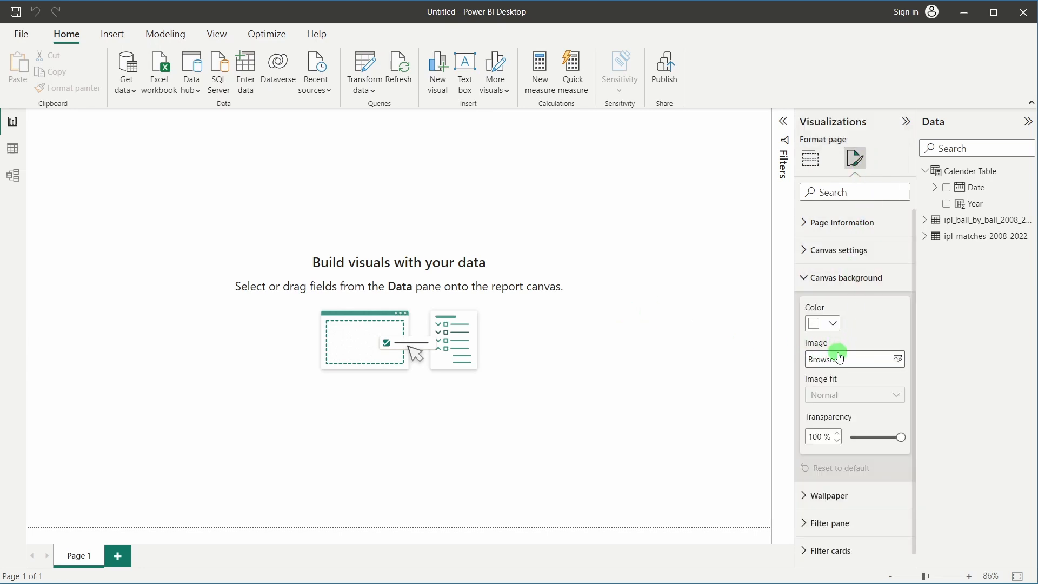
pyautogui.click(836, 360)
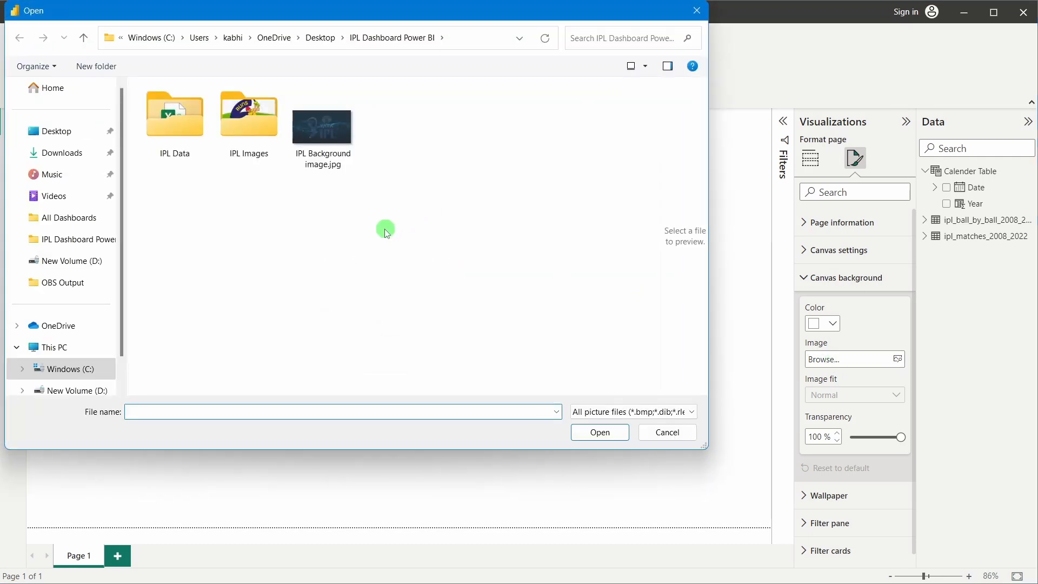
pyautogui.click(323, 163)
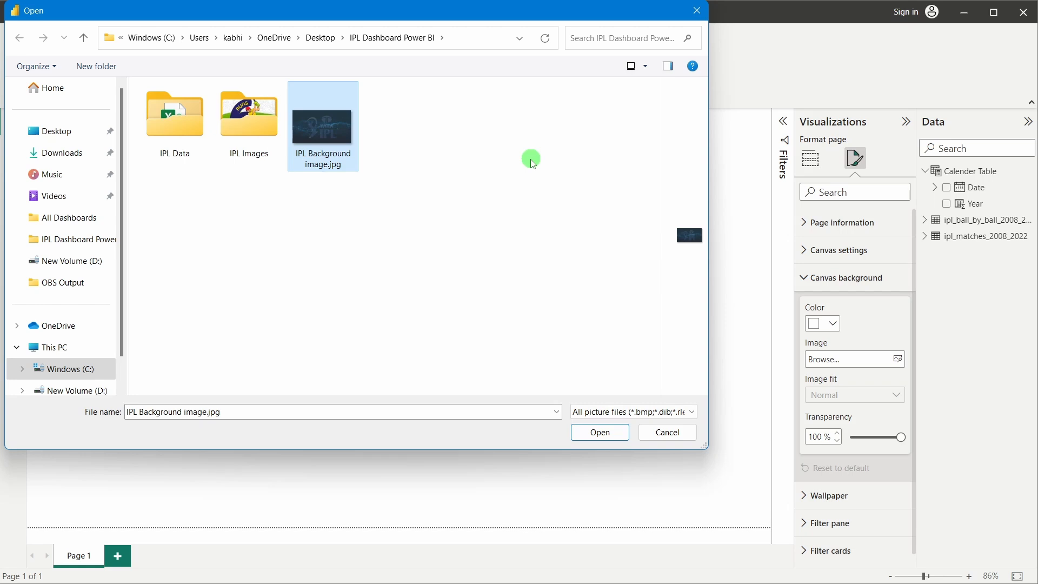
pyautogui.click(600, 432)
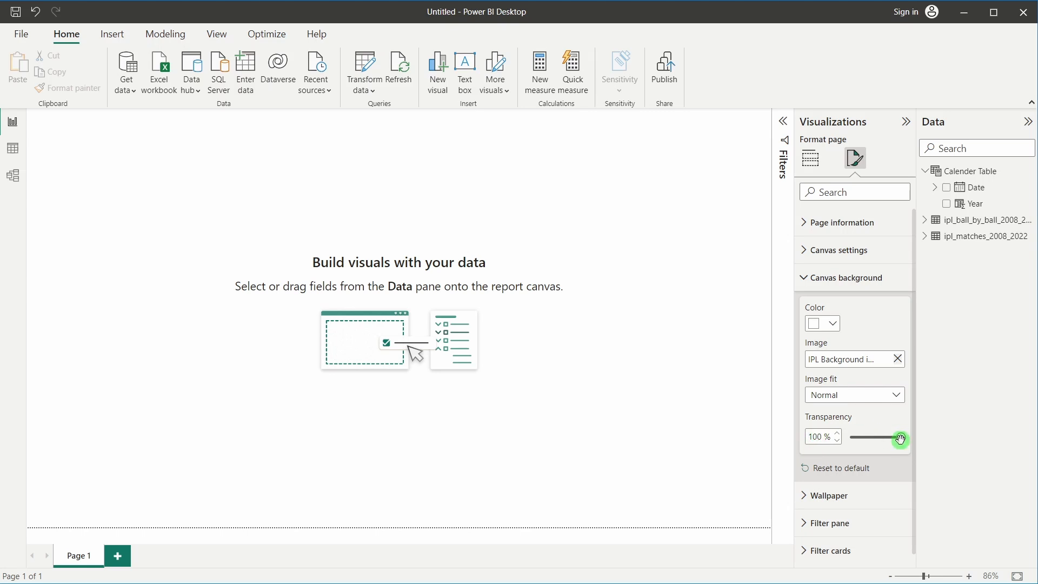
pyautogui.moveTo(899, 437); pyautogui.dragTo(850, 437)
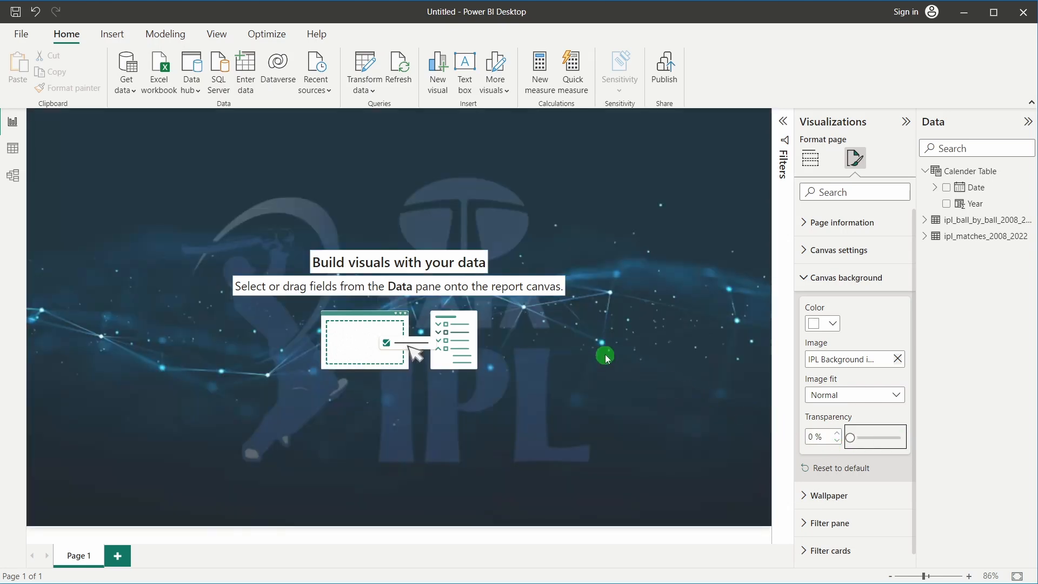
pyautogui.click(605, 354)
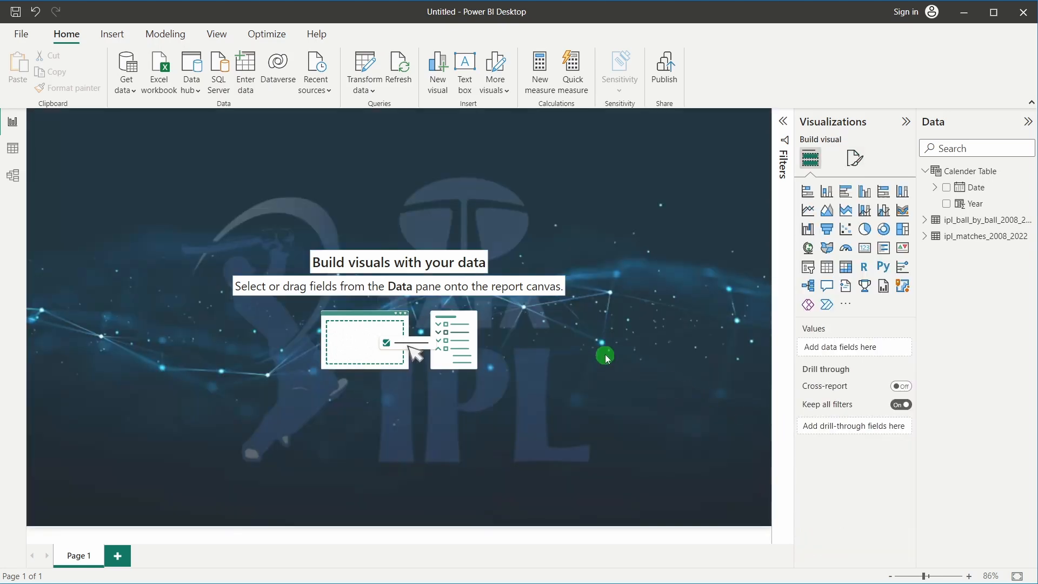
pyautogui.click(854, 158)
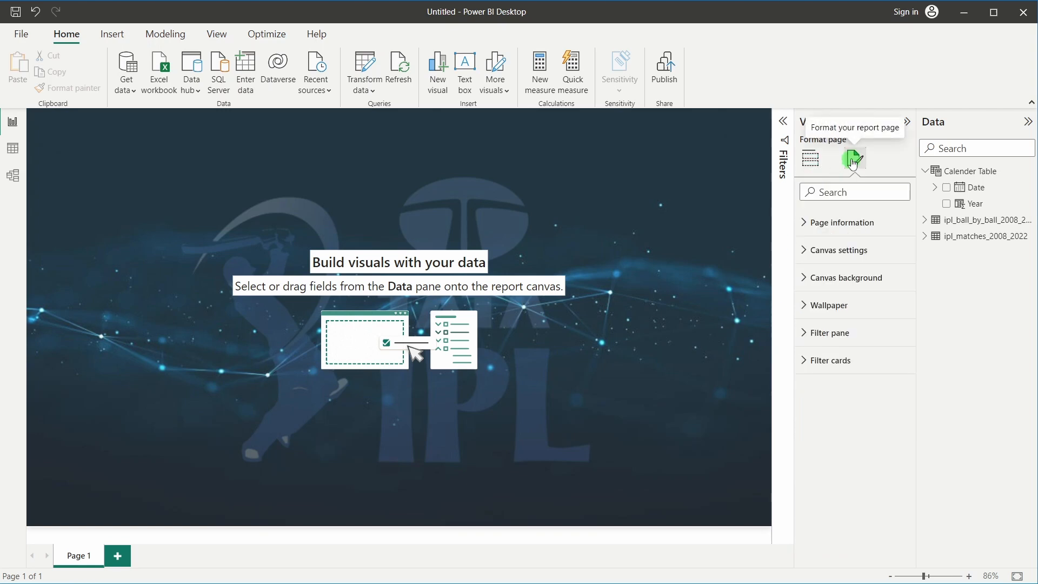
# Change the page's vertical alignment from Top to Middle
pyautogui.click(857, 250)
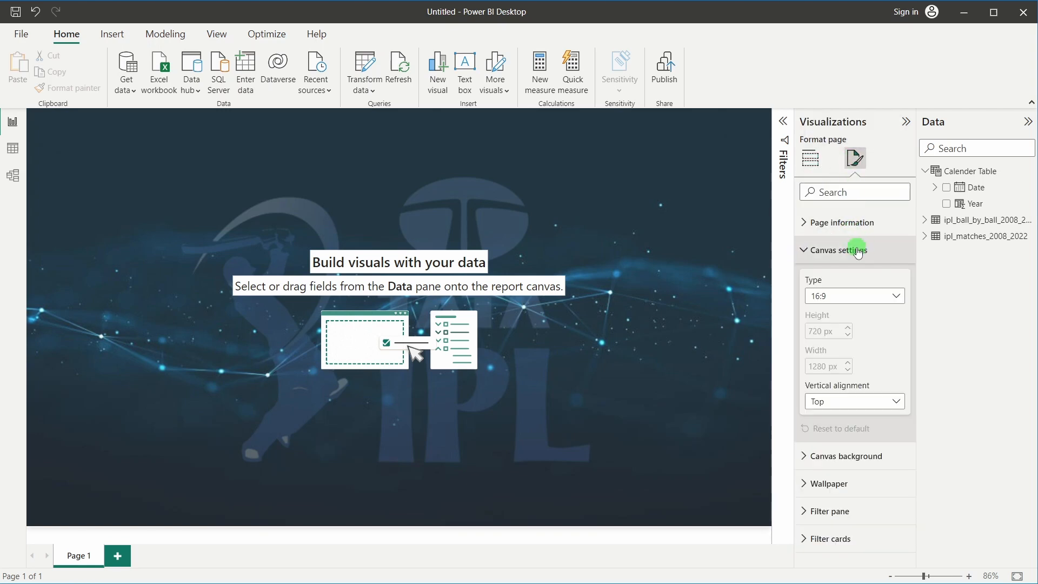
pyautogui.click(827, 401)
pyautogui.click(829, 433)
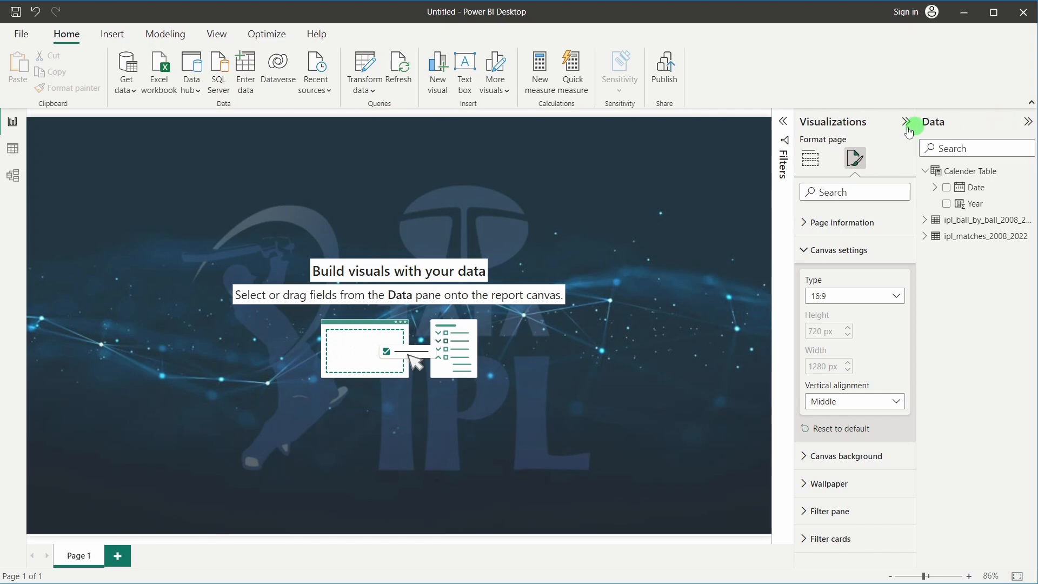
pyautogui.click(562, 241)
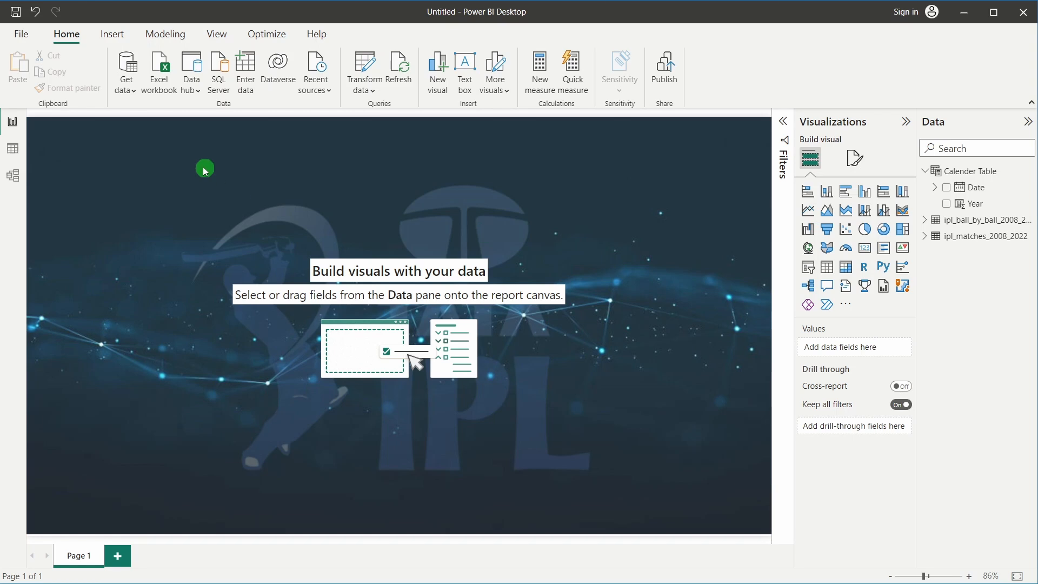
# Insert a rounded rectangle stretched across the page top and collapse the Filters pane
pyautogui.click(116, 37)
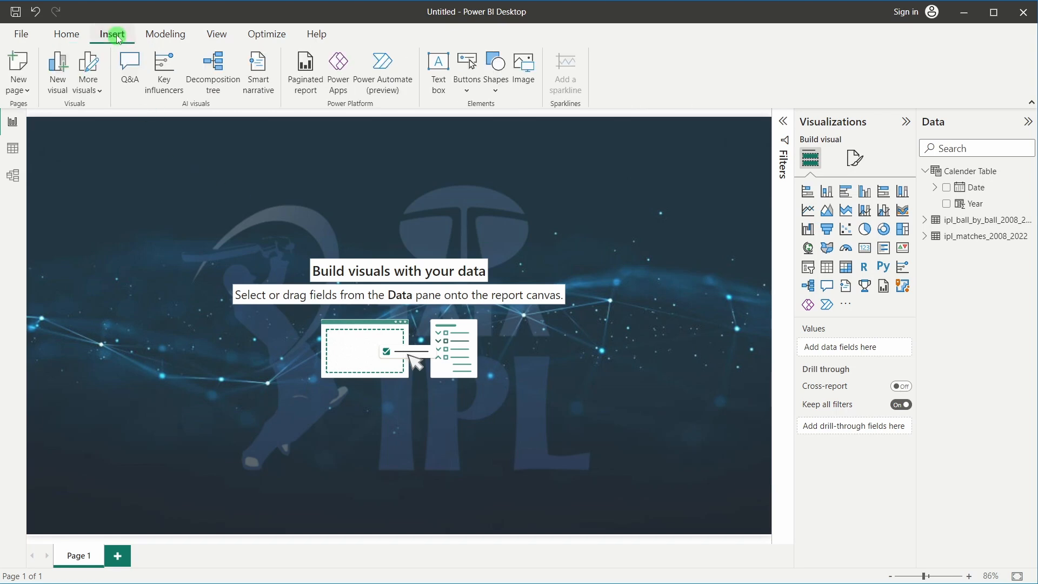
pyautogui.click(500, 63)
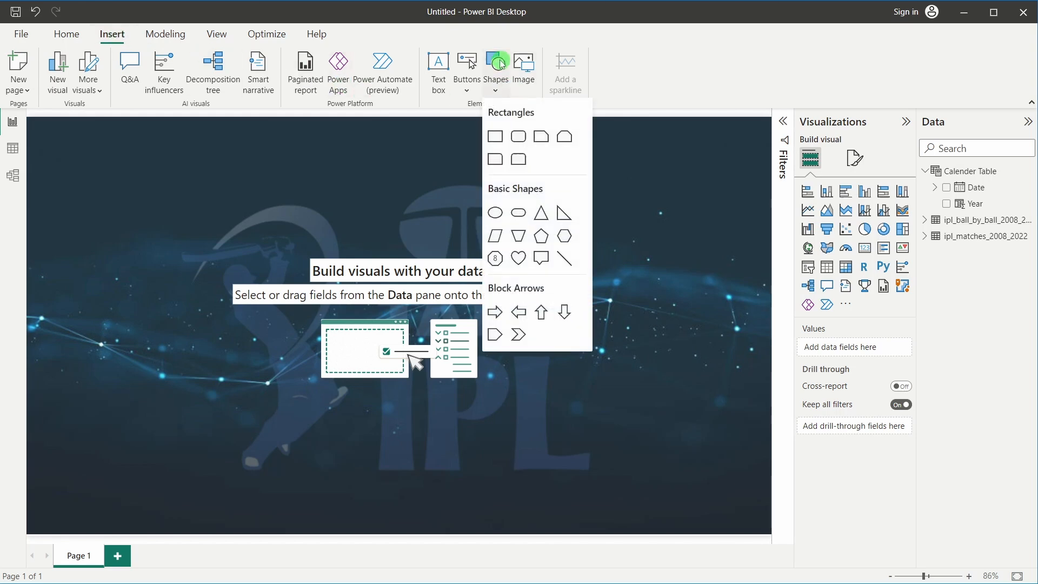
pyautogui.click(518, 138)
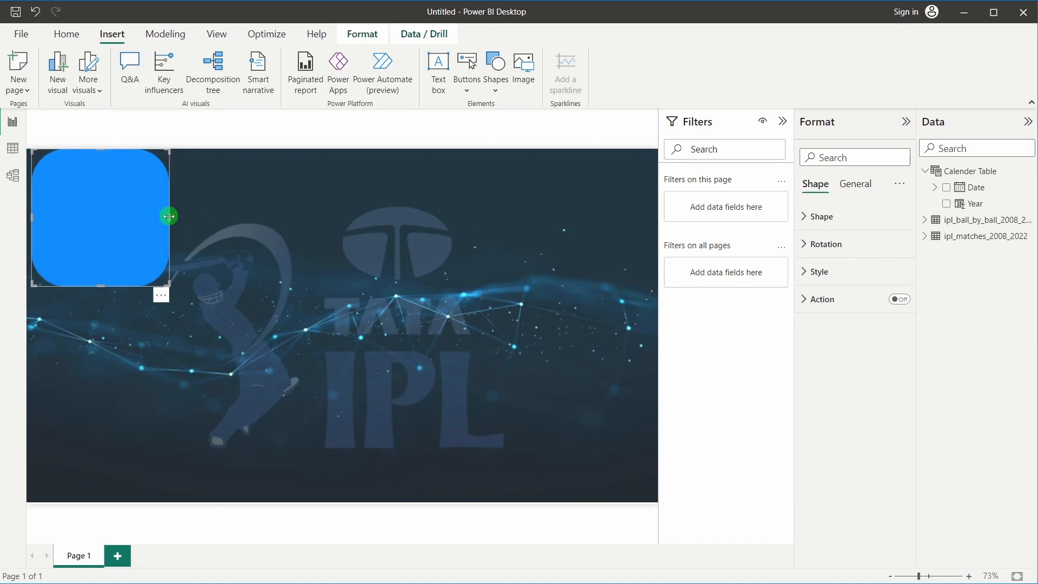
pyautogui.moveTo(169, 216); pyautogui.dragTo(570, 234)
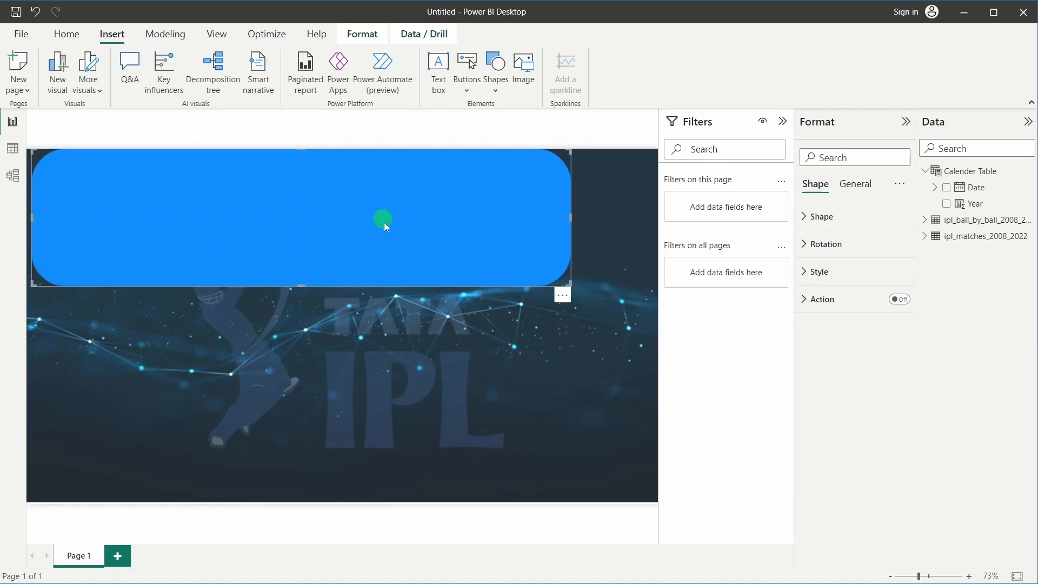
pyautogui.click(782, 121)
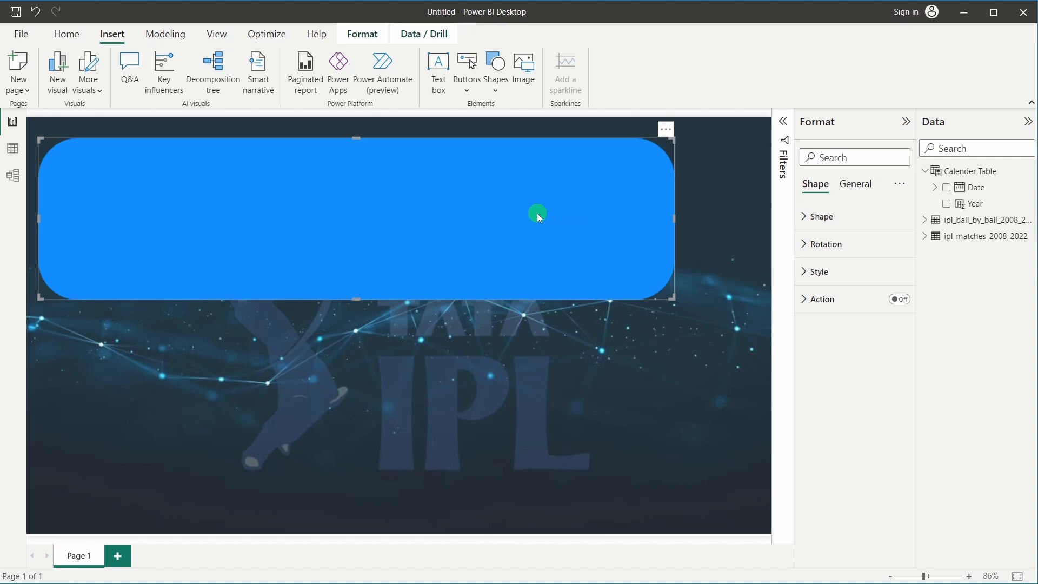
# Set the rectangle's rounded corners to 5%
pyautogui.click(829, 214)
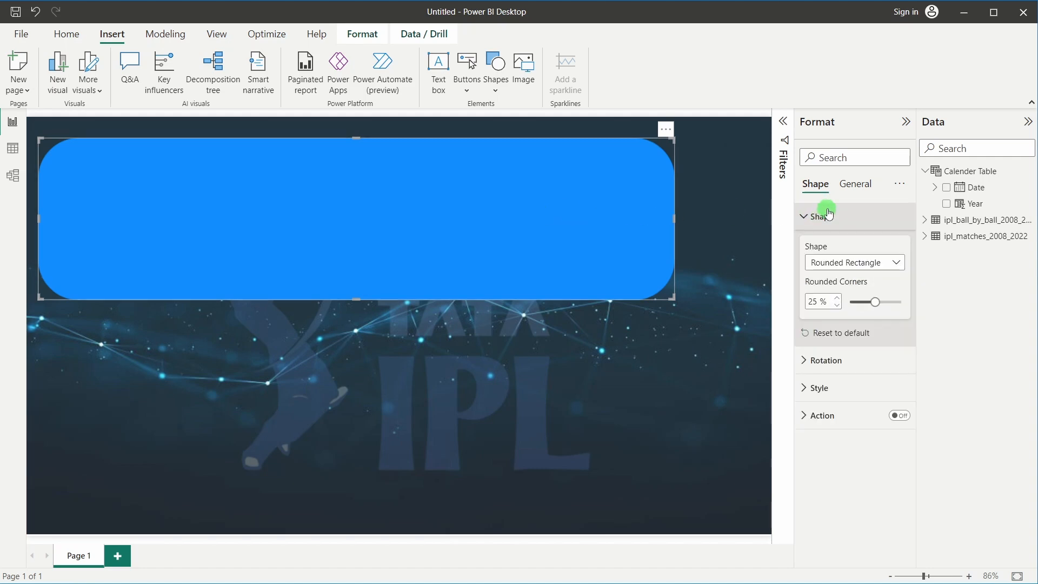
pyautogui.moveTo(815, 300); pyautogui.dragTo(799, 307)
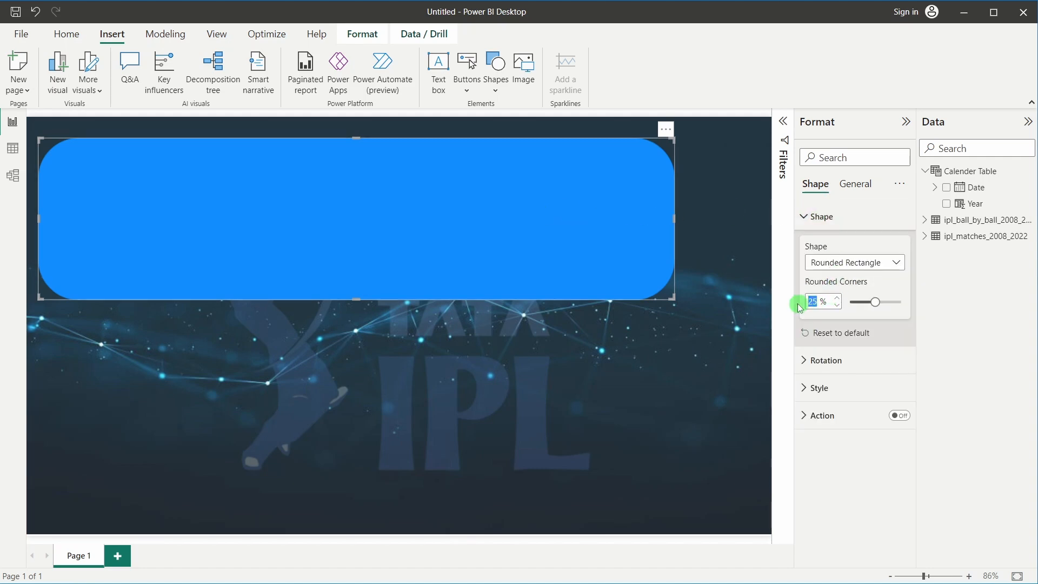
pyautogui.write('5')
pyautogui.click(653, 218)
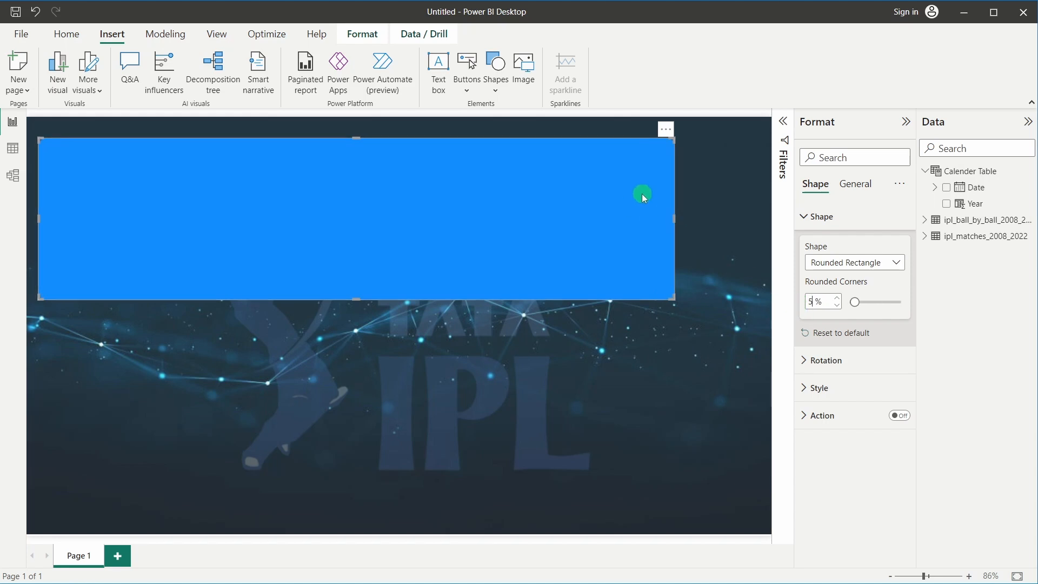
# Fill it with #AD5129 at 25% transparency and move it to the page's top-left
pyautogui.click(830, 389)
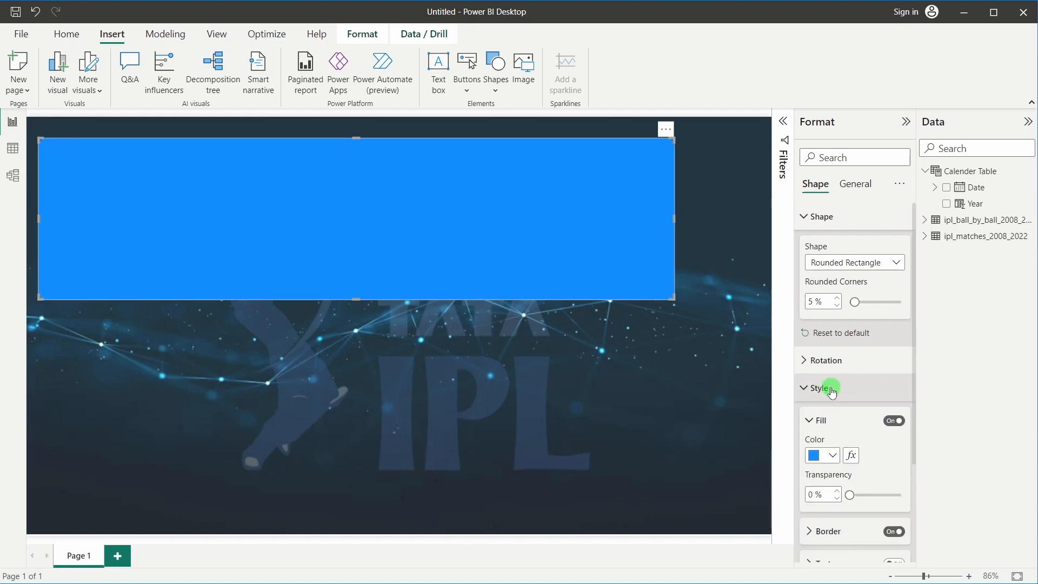
pyautogui.scroll(-3, 830, 388)
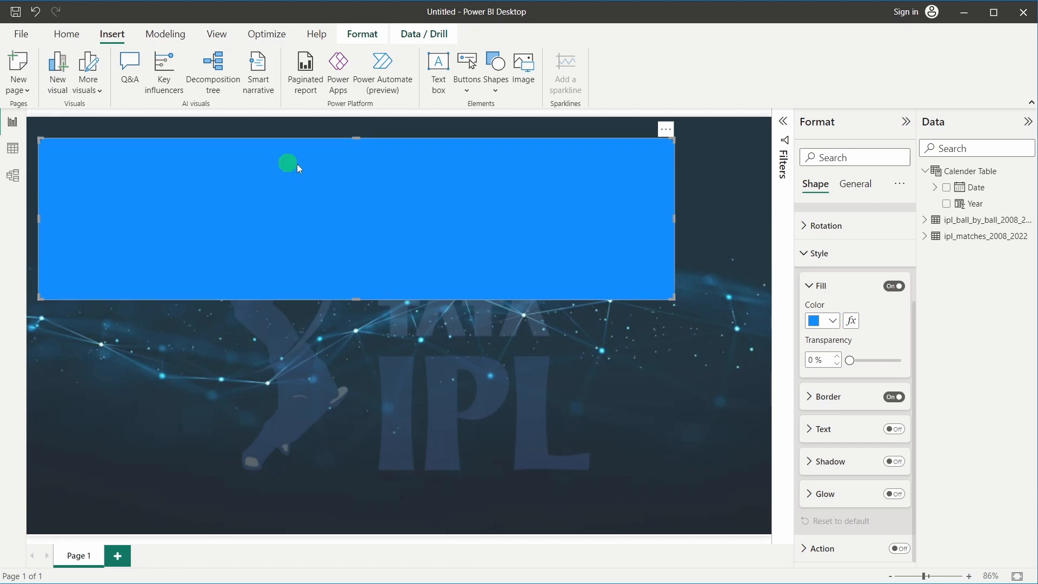
pyautogui.click(832, 323)
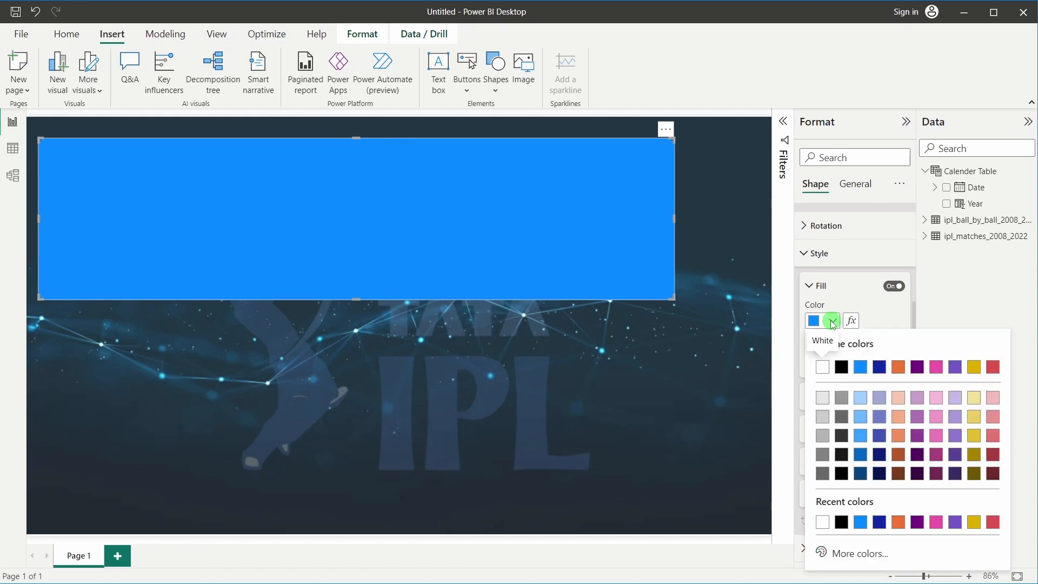
pyautogui.click(836, 554)
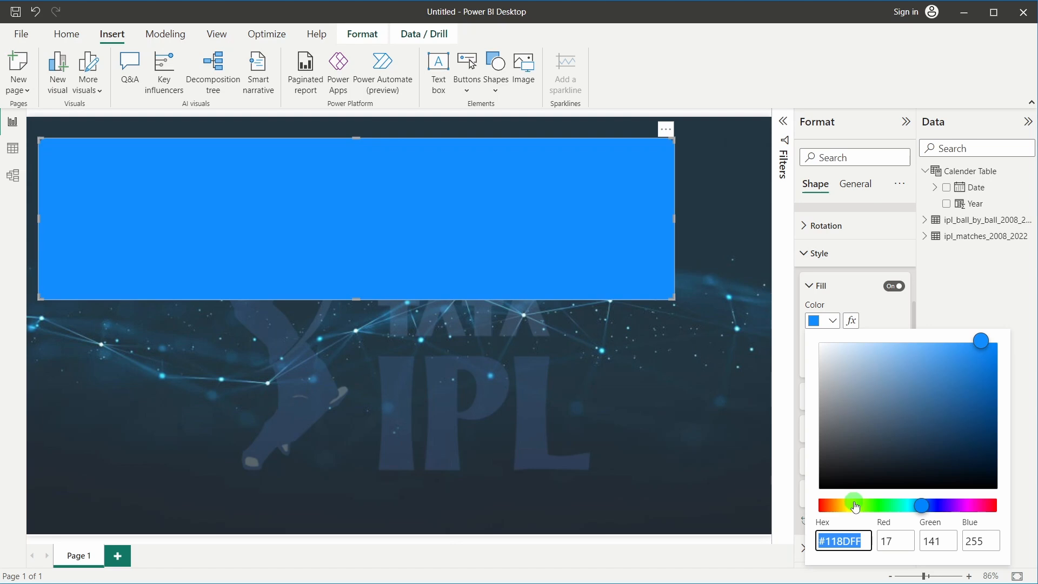
pyautogui.write('#AD')
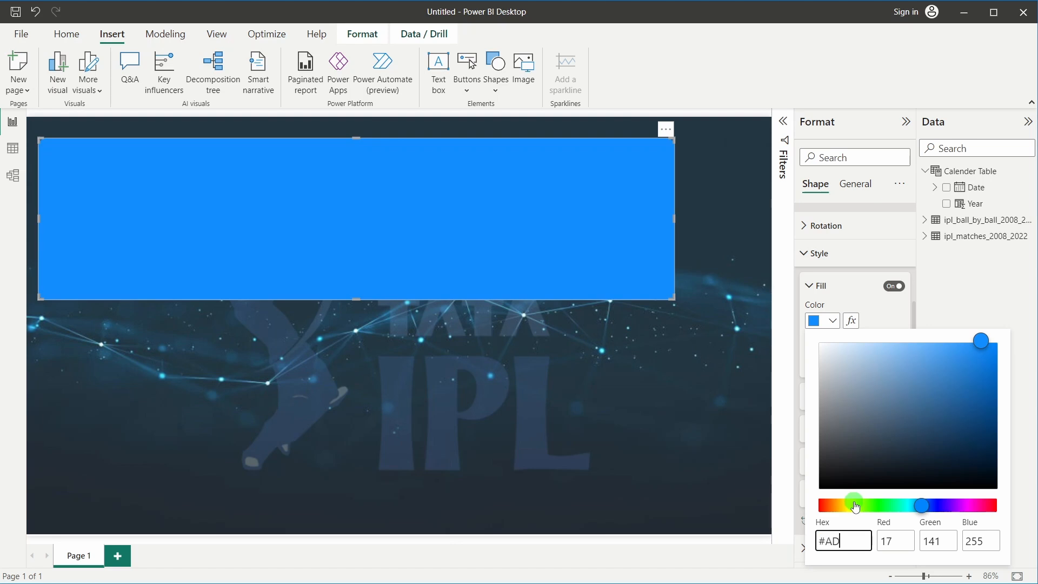
pyautogui.write('5129')
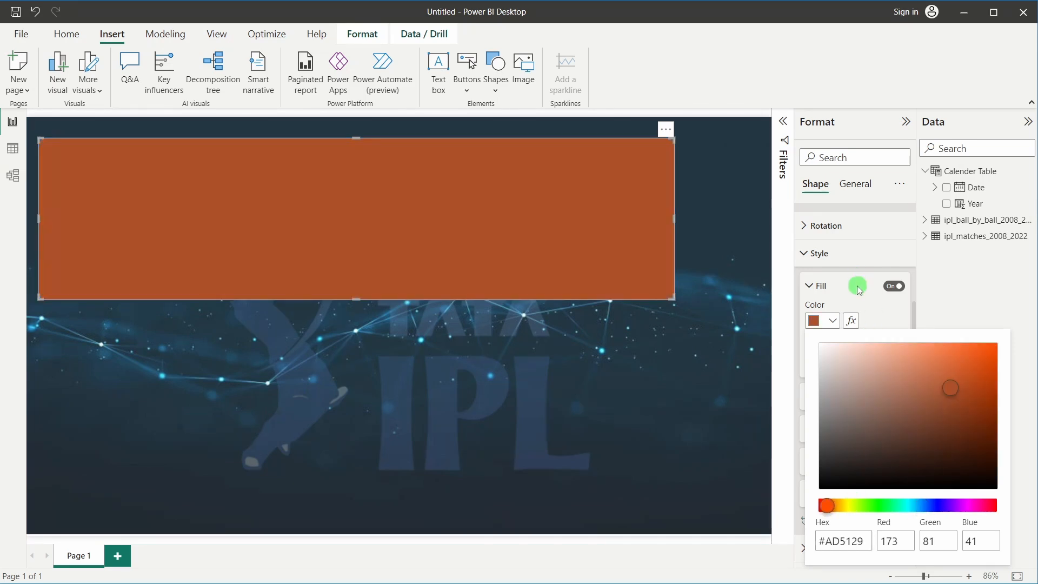
pyautogui.click(857, 283)
pyautogui.moveTo(814, 361); pyautogui.dragTo(795, 367)
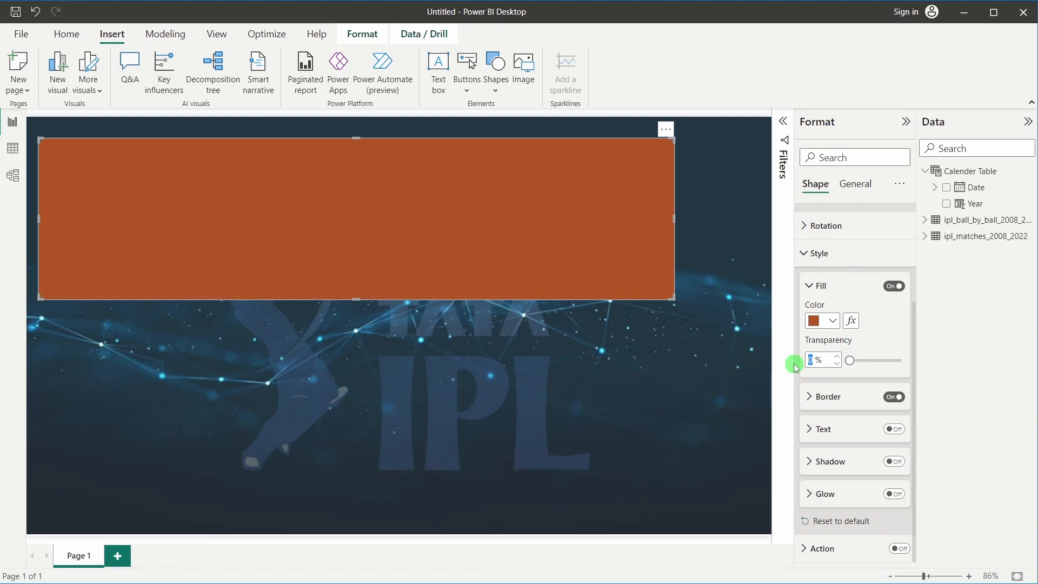
pyautogui.write('25')
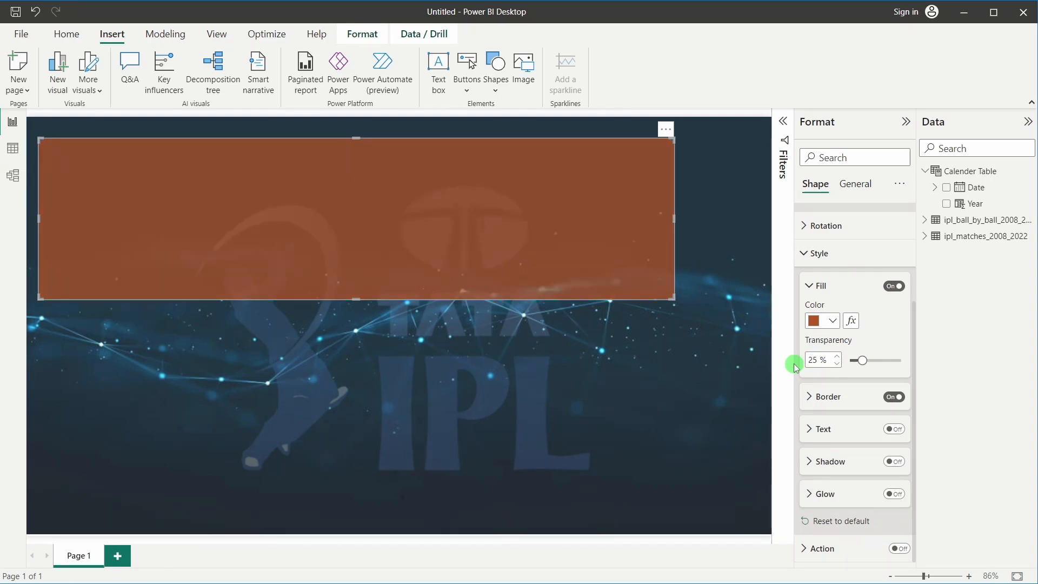
pyautogui.moveTo(296, 257); pyautogui.dragTo(186, 200)
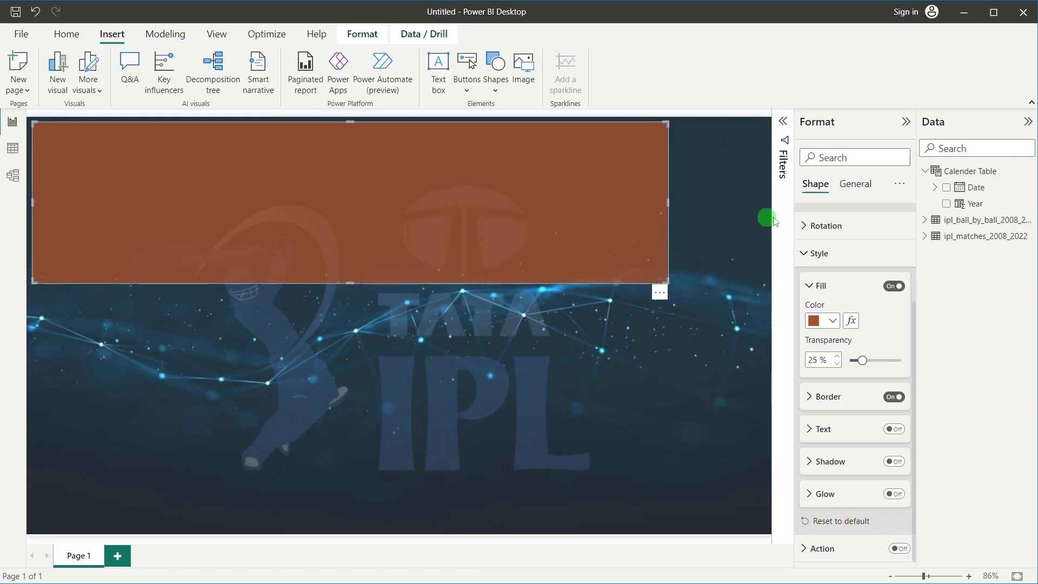
# Resize the banner to height 60 and width 1250
pyautogui.click(853, 188)
pyautogui.click(844, 217)
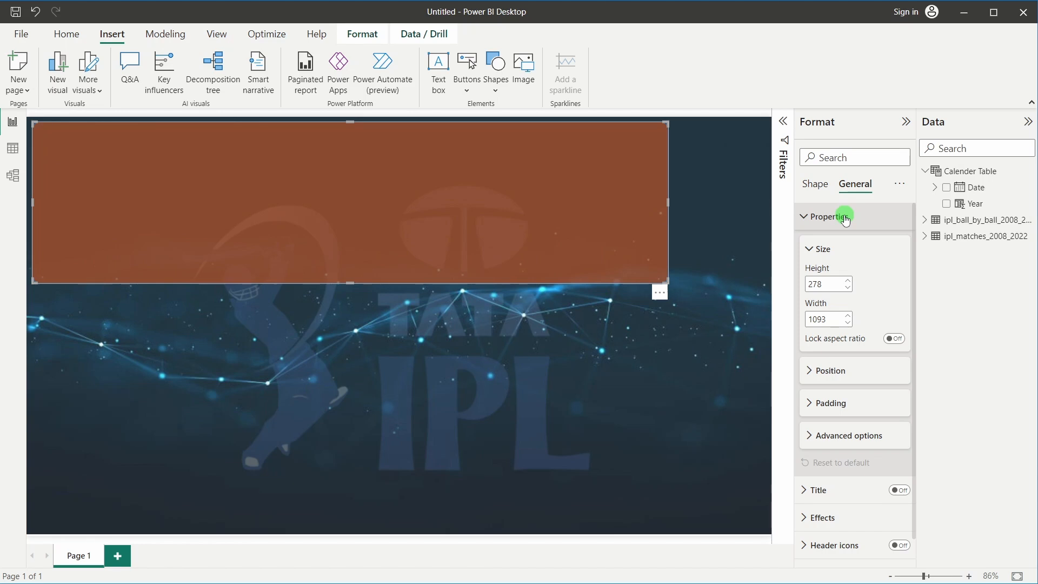
pyautogui.click(825, 284)
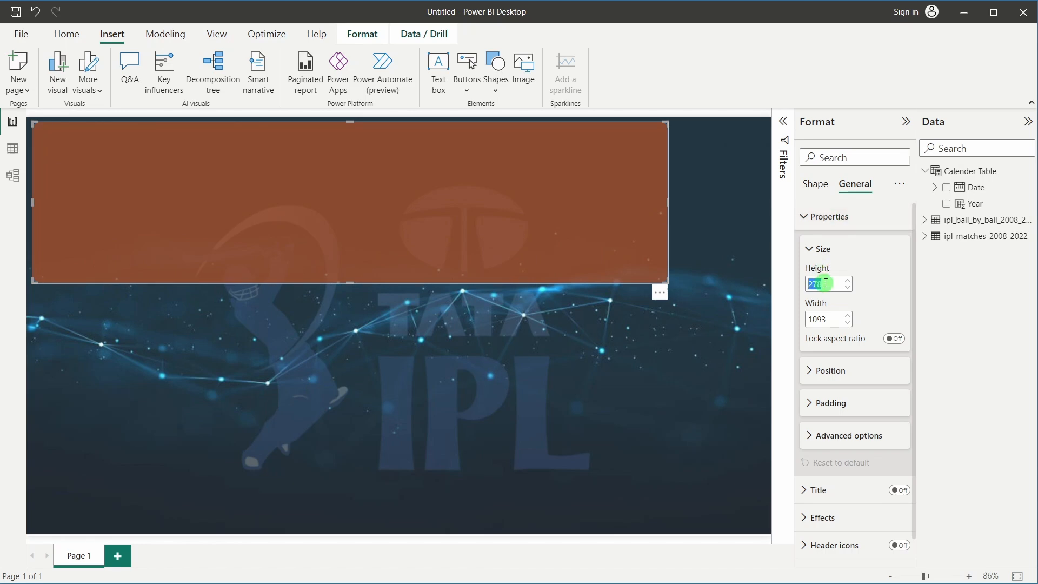
pyautogui.write('60')
pyautogui.press('Return')
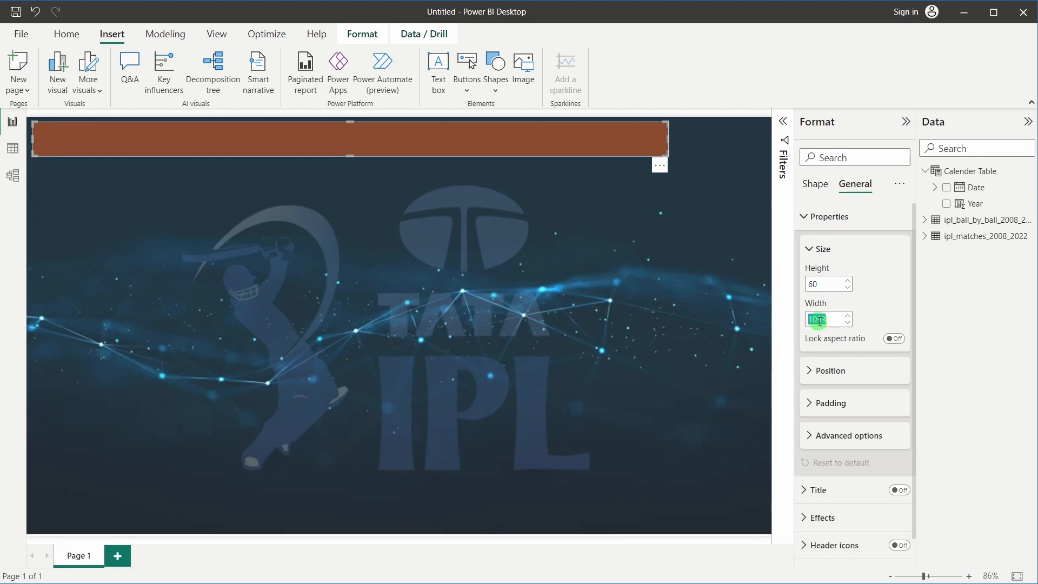
pyautogui.write('1250')
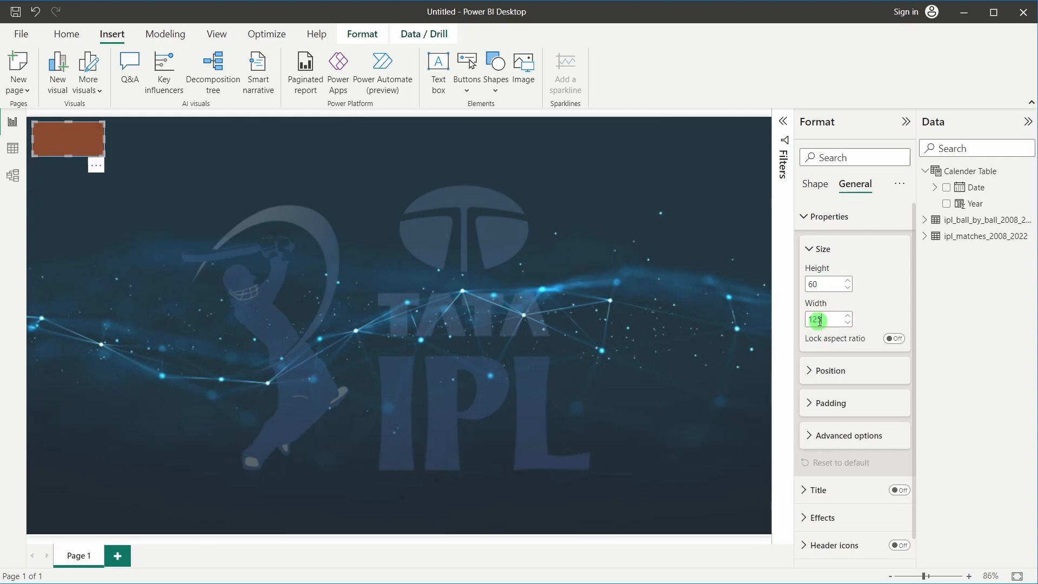
# Nudge the banner into position with the arrow keys
pyautogui.click(598, 289)
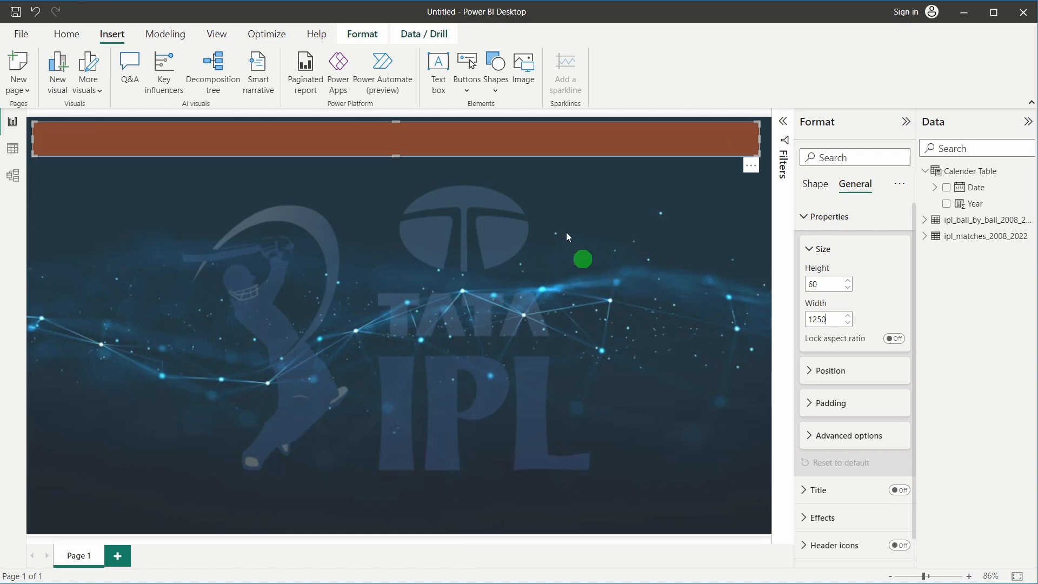
pyautogui.click(474, 144)
pyautogui.press('Right')
pyautogui.press('Right')
pyautogui.press('Right')
pyautogui.press('Right')
pyautogui.press('Right')
pyautogui.press('Right')
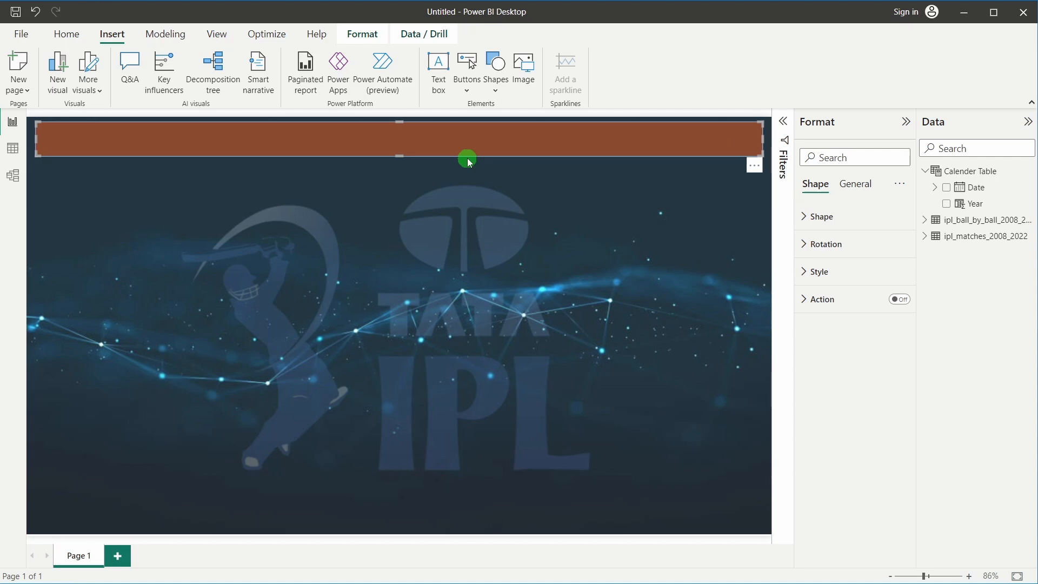
pyautogui.press('Left')
pyautogui.press('Down')
pyautogui.press('Down')
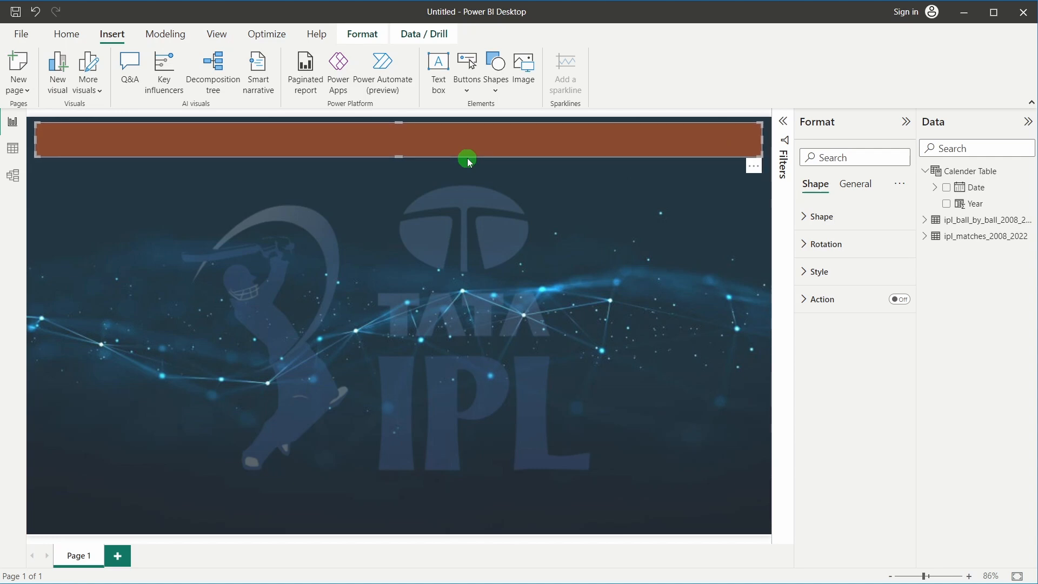
pyautogui.click(476, 224)
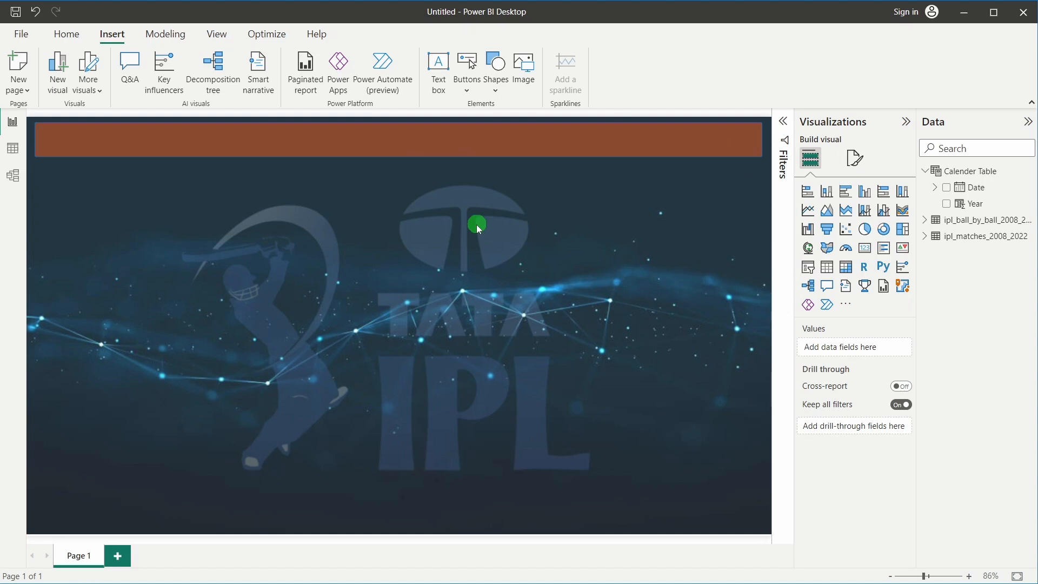
# Review the banner's shape, fill and border settings, then deselect it
pyautogui.click(483, 153)
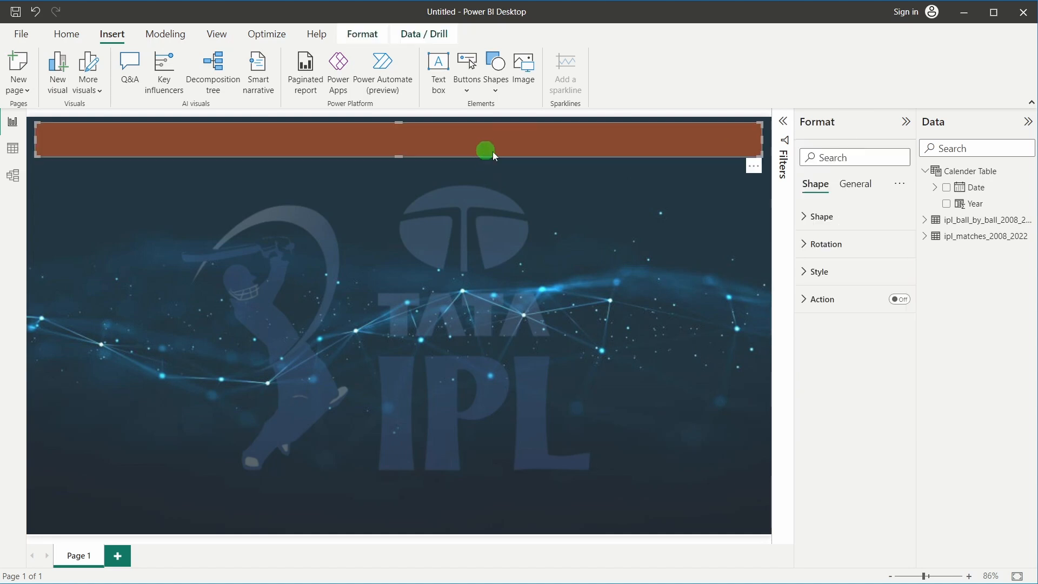
pyautogui.click(830, 221)
pyautogui.click(830, 221)
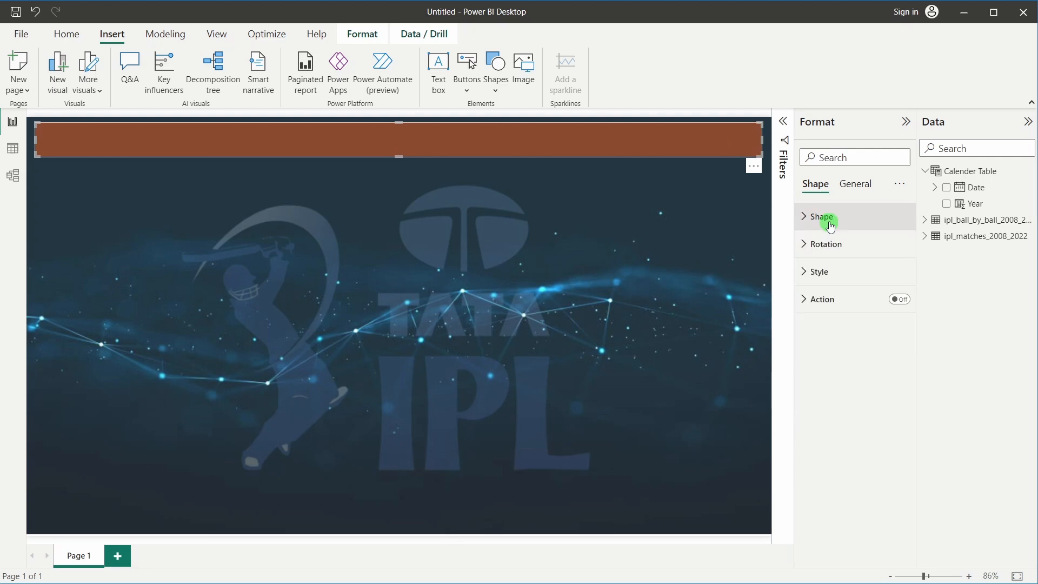
pyautogui.click(832, 278)
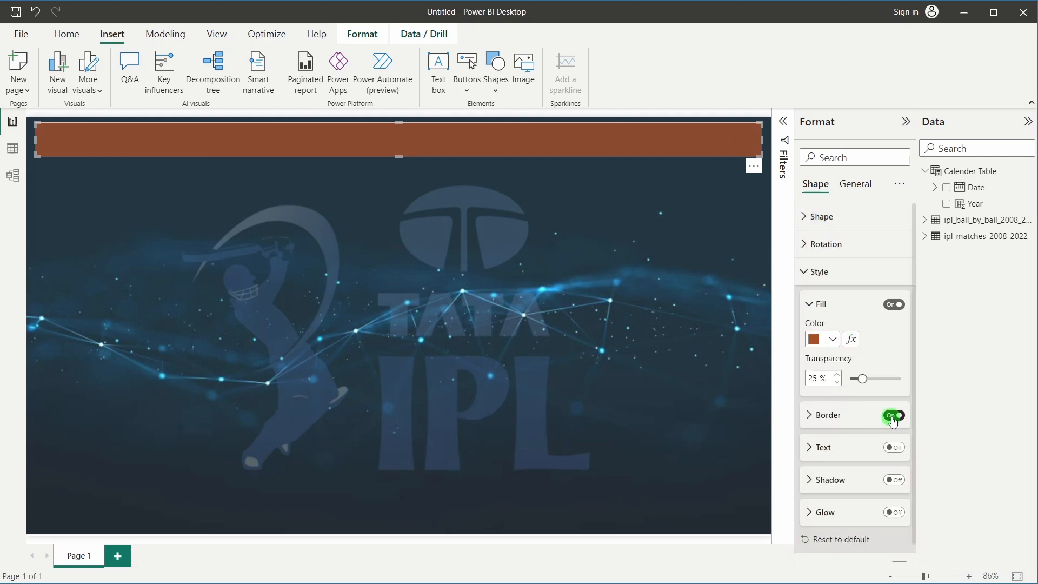
pyautogui.click(169, 173)
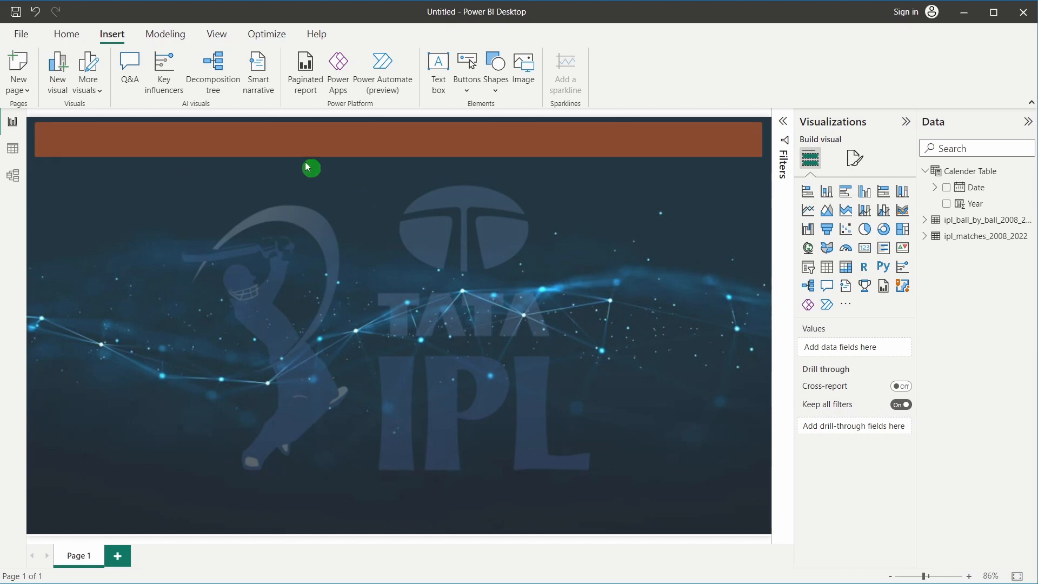
# Insert a text box reading 'IPL ANALYSIS'
pyautogui.click(438, 70)
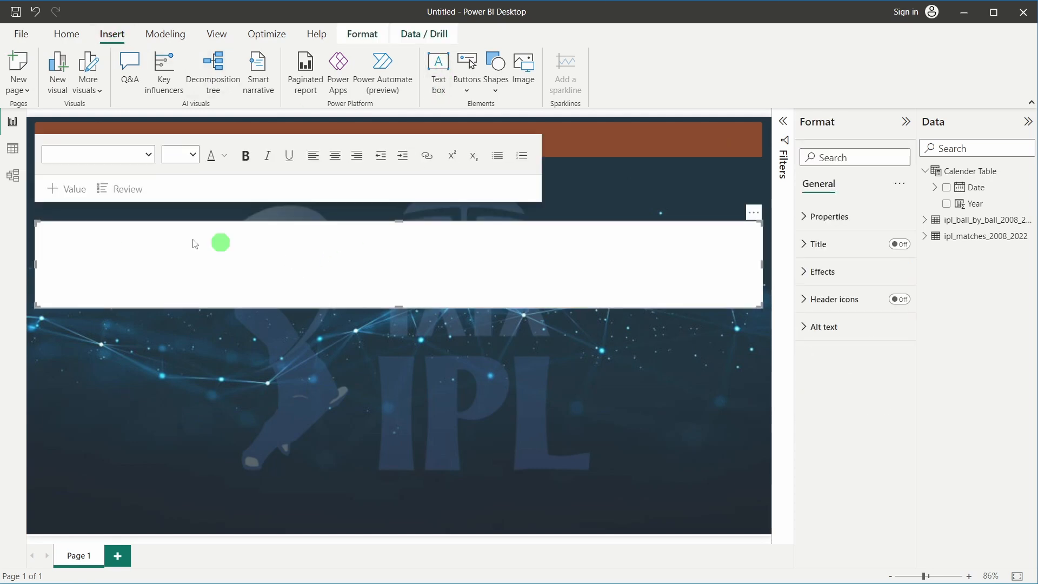
pyautogui.click(133, 241)
pyautogui.write('IPL')
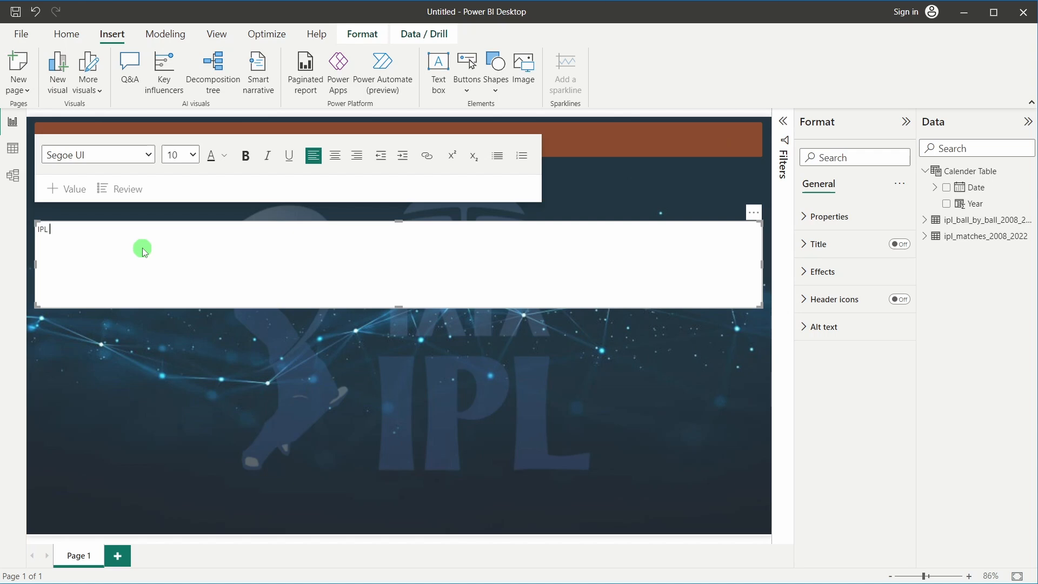
pyautogui.write(' ANALYSIS')
# Format the title in Segoe (Bold) at size 28
pyautogui.moveTo(86, 230); pyautogui.dragTo(27, 233)
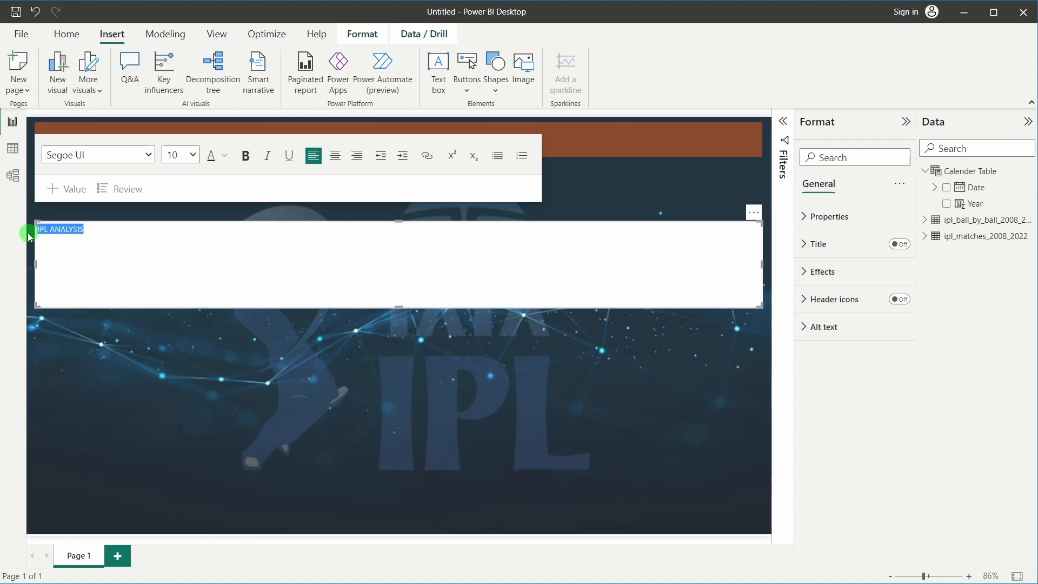
pyautogui.click(147, 154)
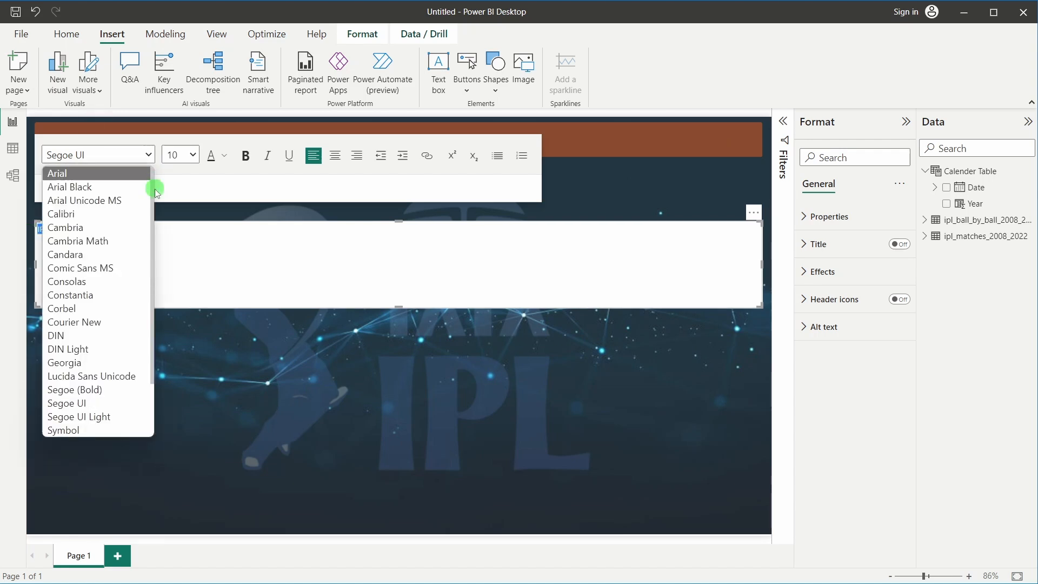
pyautogui.click(79, 389)
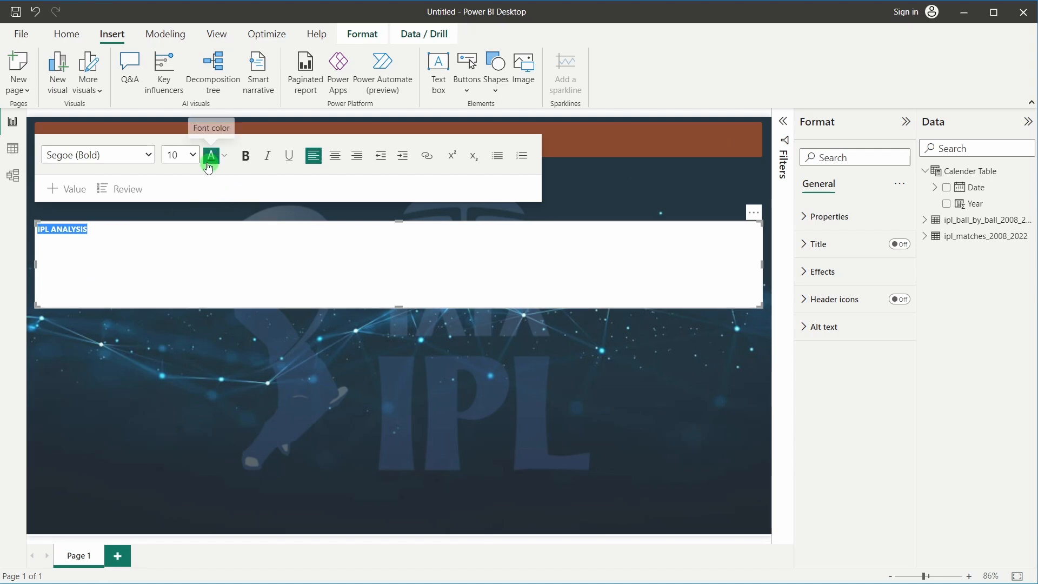
pyautogui.click(186, 155)
pyautogui.click(179, 321)
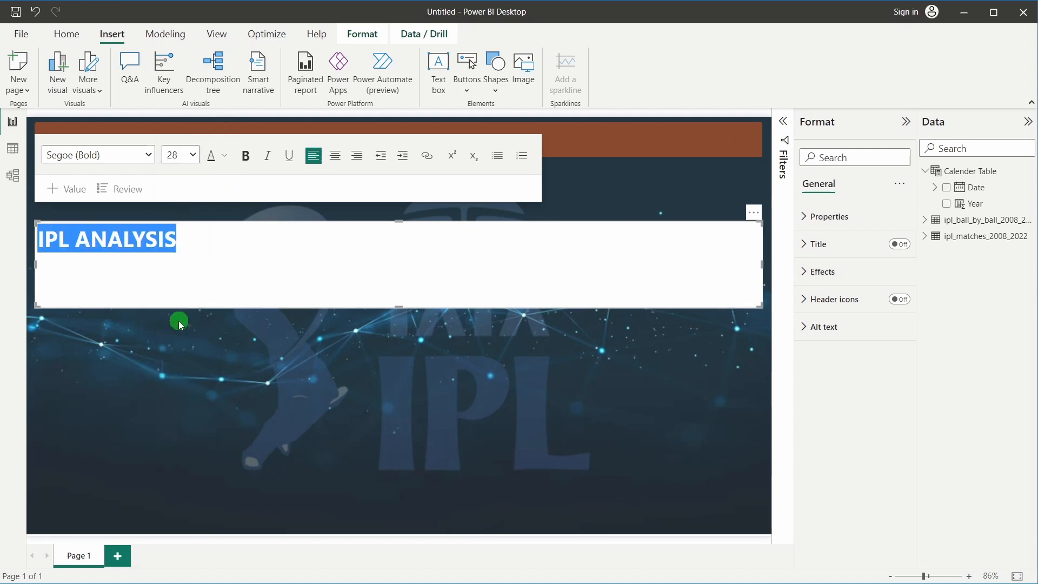
# Resize the title box so the text fits on one line
pyautogui.moveTo(760, 260); pyautogui.dragTo(182, 264)
pyautogui.click(209, 276)
pyautogui.click(136, 415)
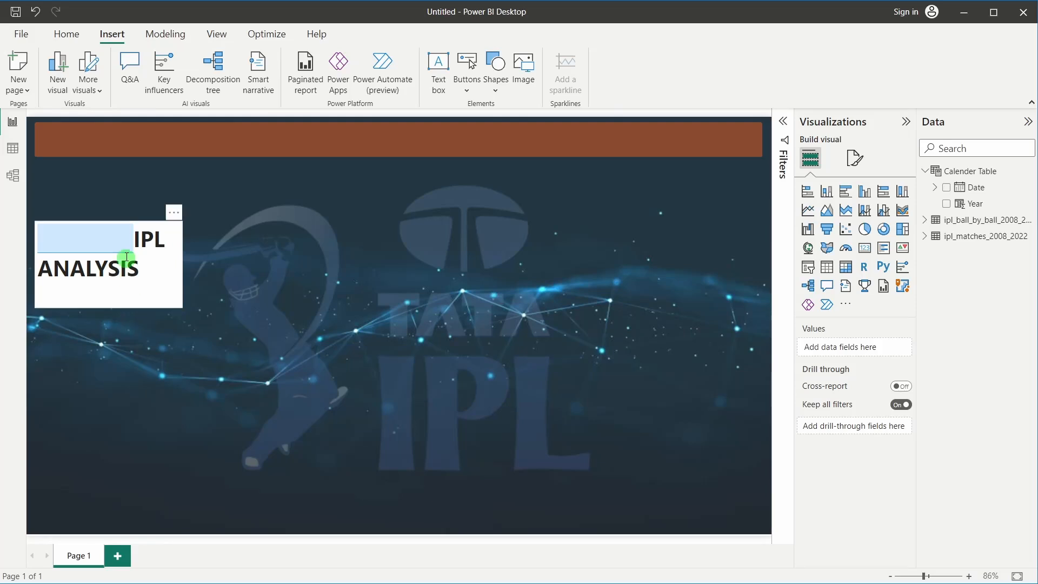
pyautogui.click(128, 236)
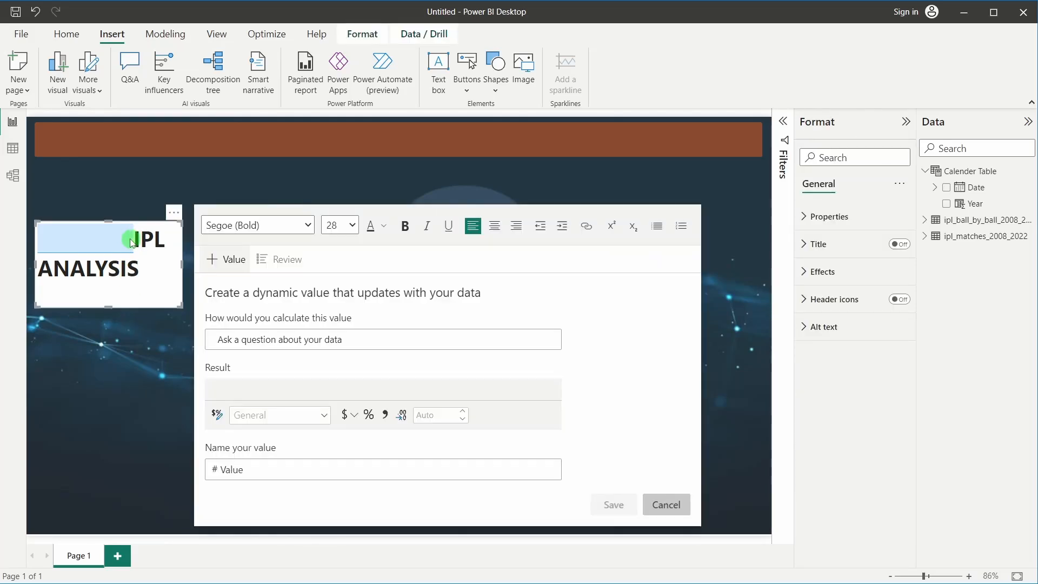
pyautogui.click(129, 242)
pyautogui.click(142, 385)
pyautogui.click(179, 271)
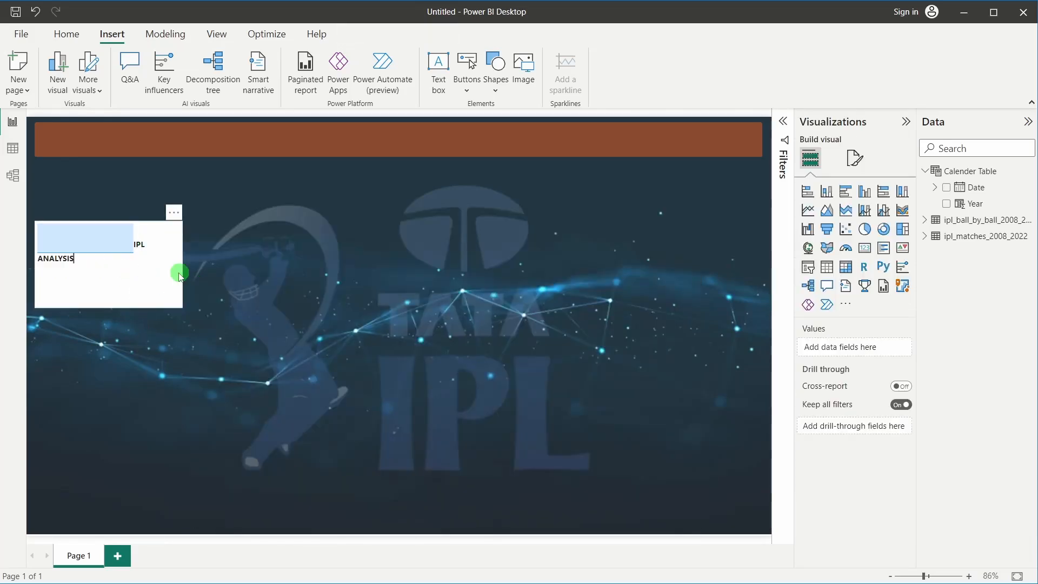
pyautogui.moveTo(178, 271); pyautogui.dragTo(227, 263)
# Dismiss the dynamic Value panel that opened from the title box
pyautogui.click(137, 275)
pyautogui.click(127, 248)
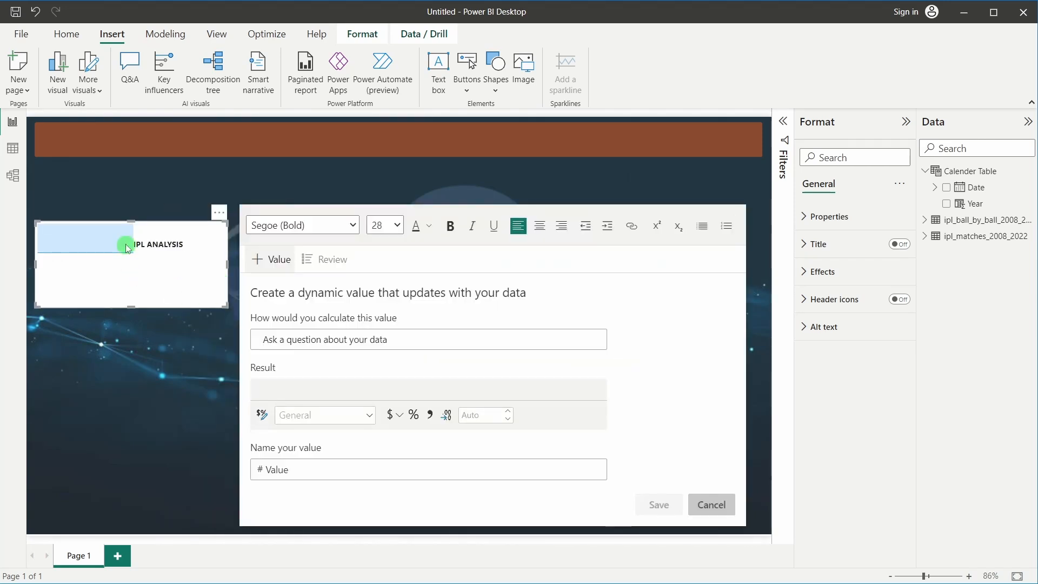
pyautogui.click(128, 248)
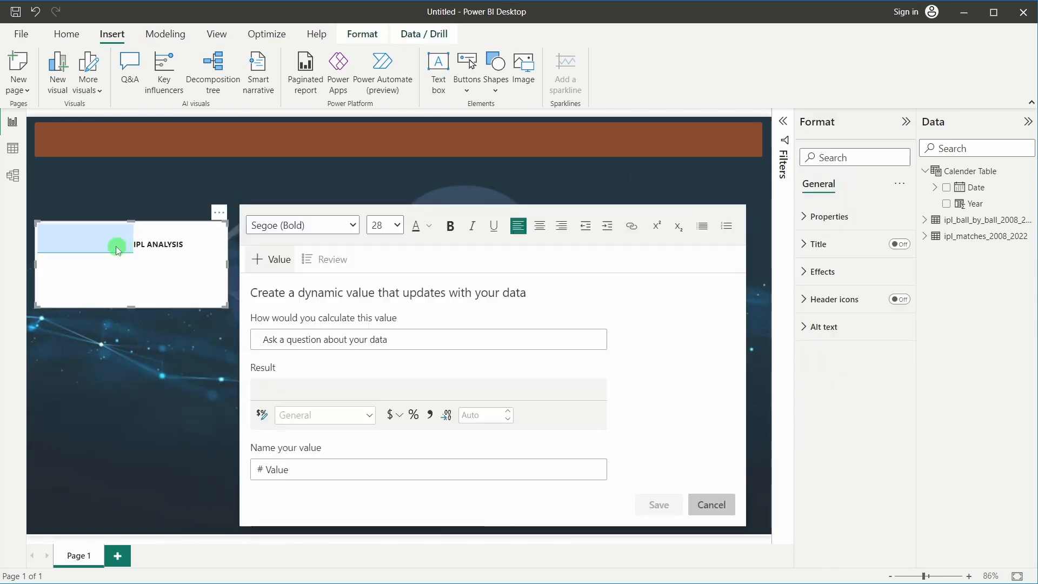
pyautogui.rightClick(118, 250)
pyautogui.click(100, 272)
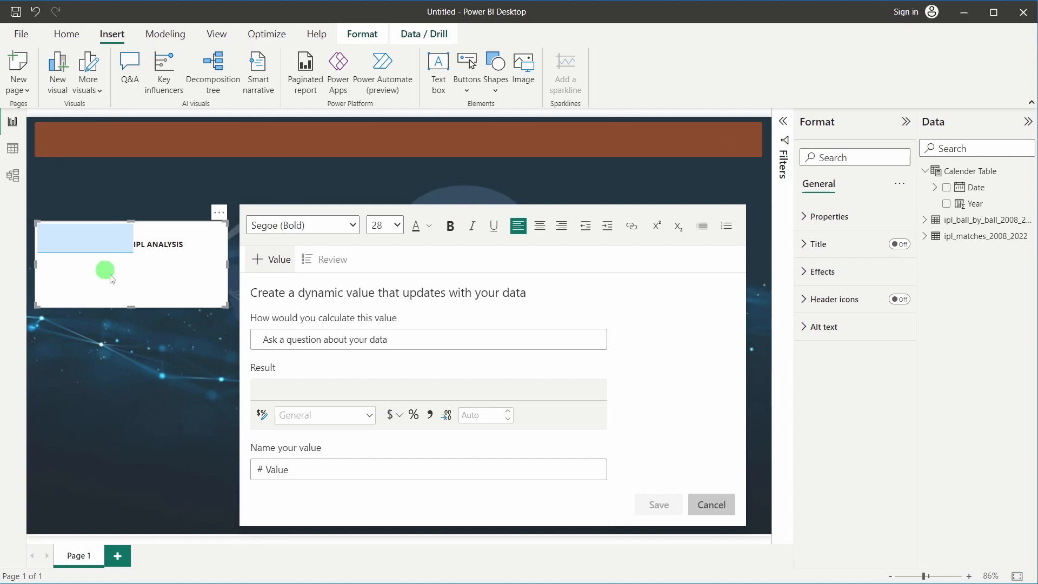
pyautogui.click(698, 503)
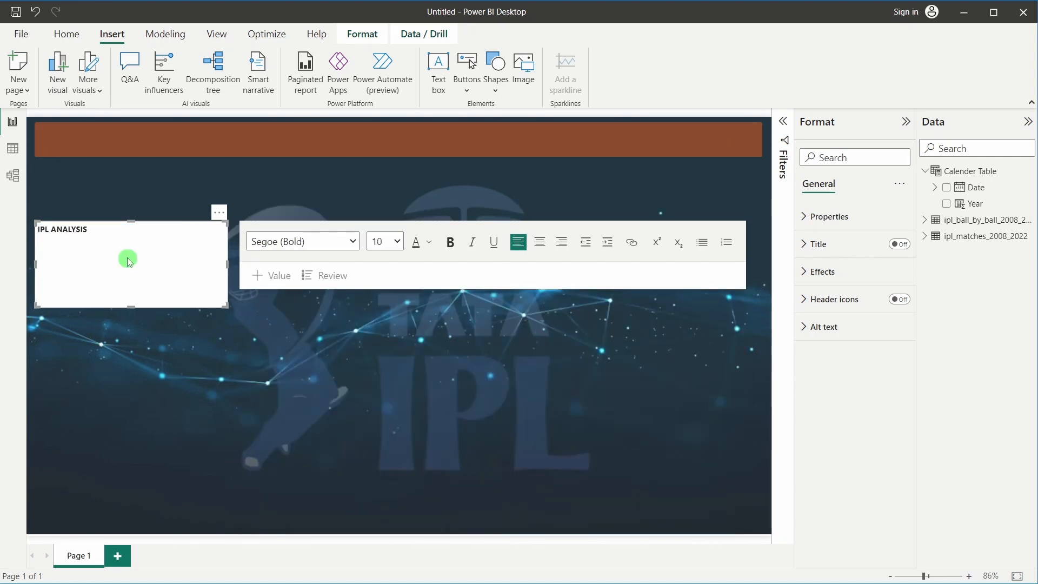
# Reapply size 28 to the title and trim the box to hug the text
pyautogui.tripleClick(146, 235)
pyautogui.click(353, 242)
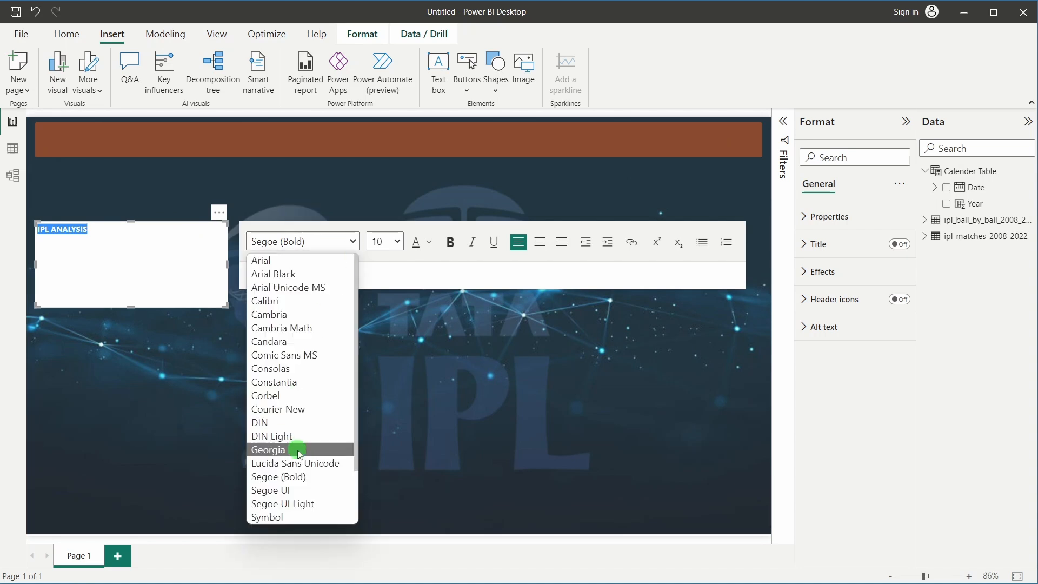
pyautogui.click(396, 247)
pyautogui.click(382, 409)
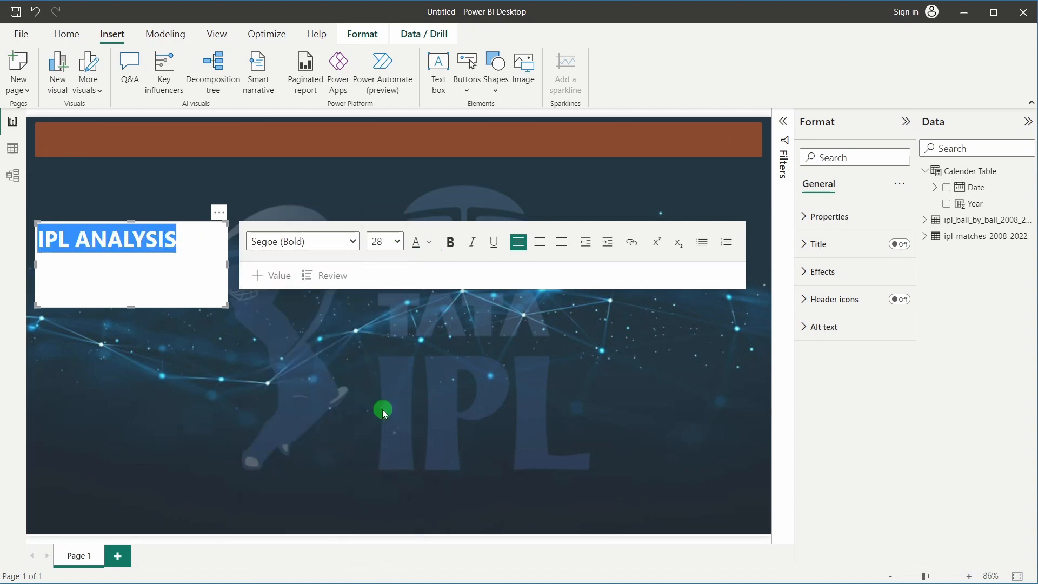
pyautogui.click(202, 275)
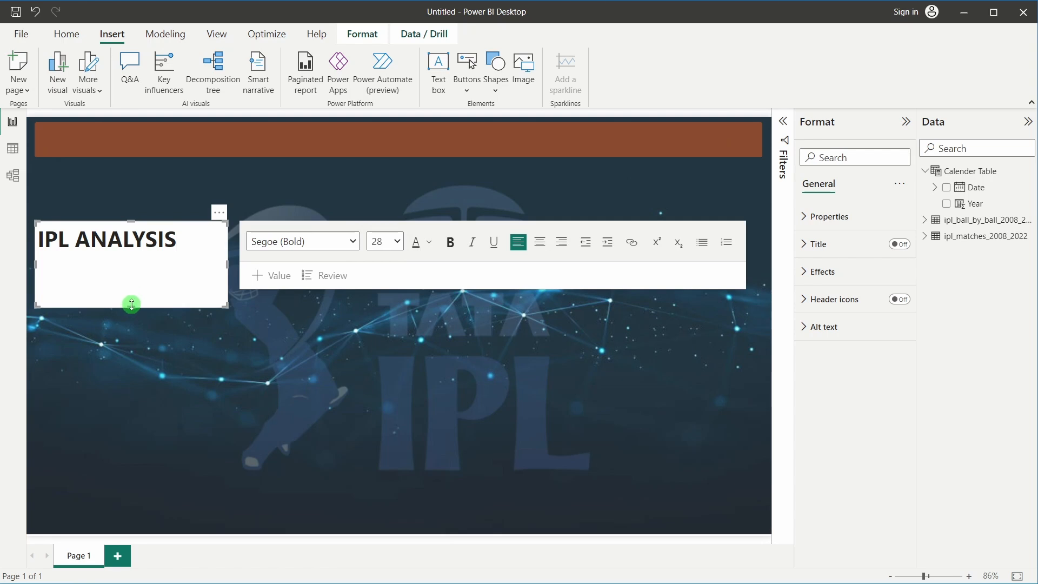
pyautogui.moveTo(132, 306); pyautogui.dragTo(137, 253)
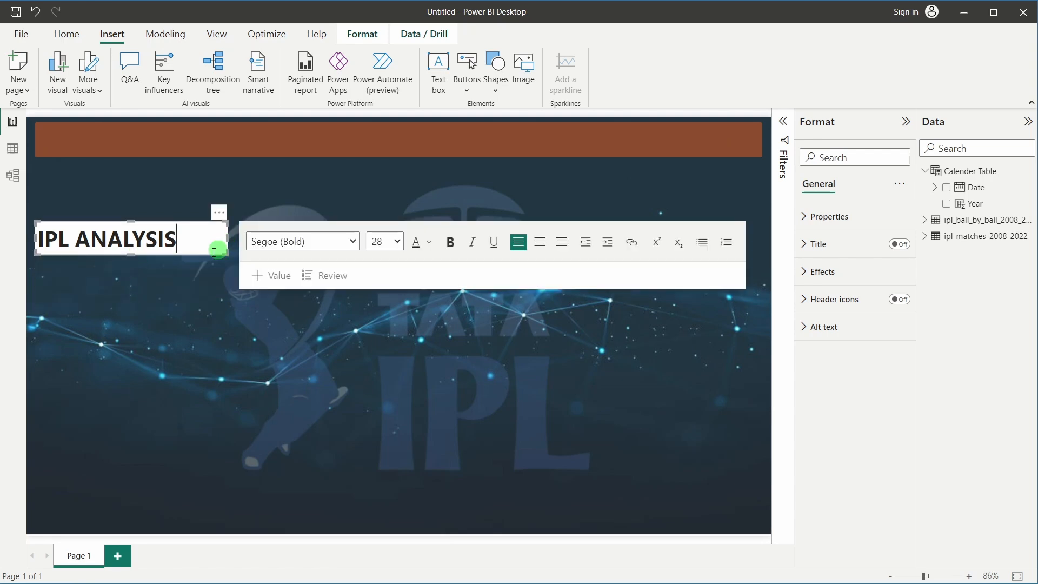
pyautogui.moveTo(227, 236); pyautogui.dragTo(185, 236)
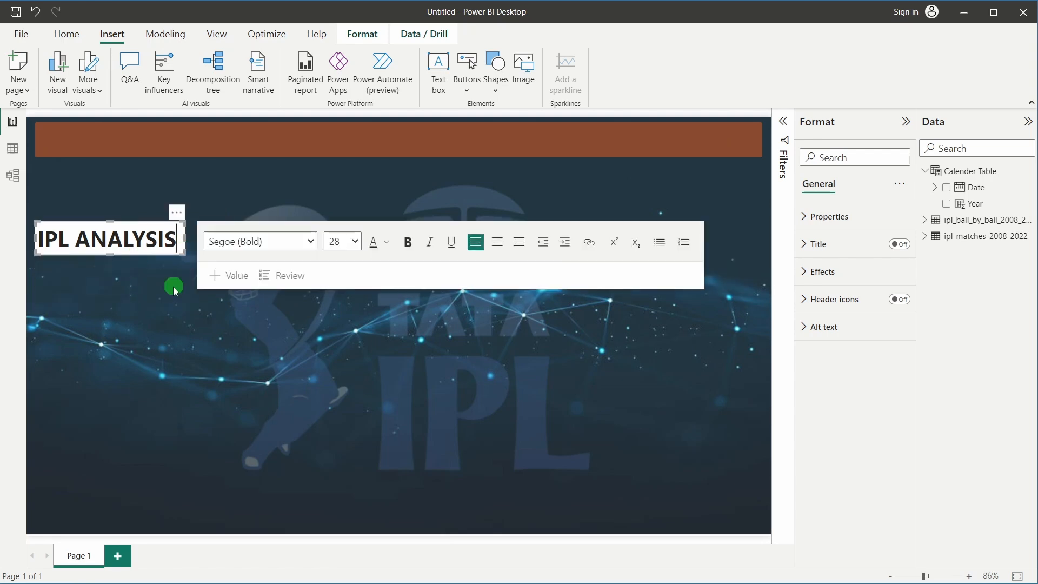
pyautogui.click(155, 216)
# Center the title on the brown banner and turn off its box background
pyautogui.moveTo(256, 172); pyautogui.dragTo(403, 125)
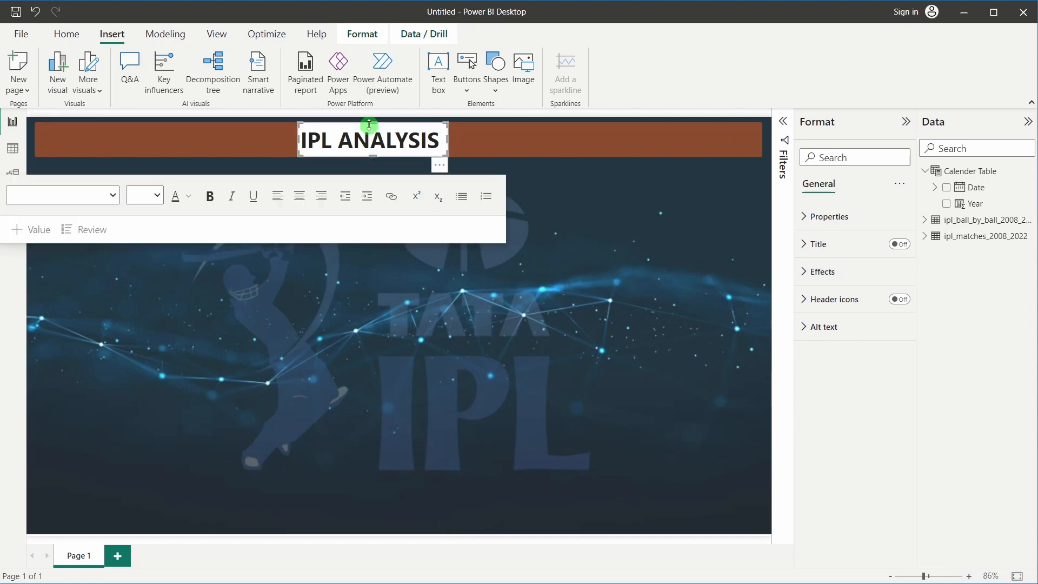
pyautogui.click(345, 136)
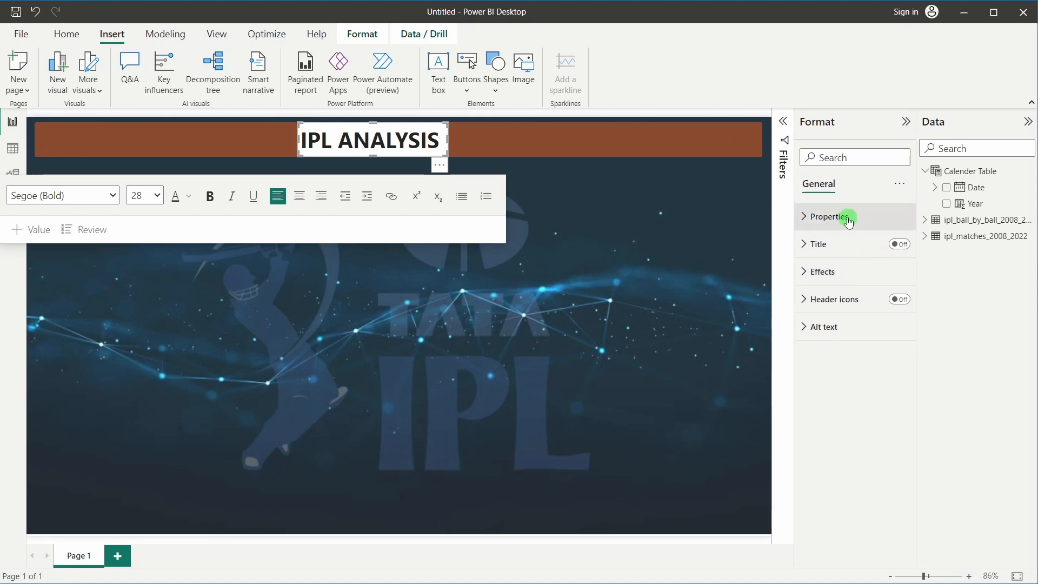
pyautogui.click(834, 270)
pyautogui.click(893, 304)
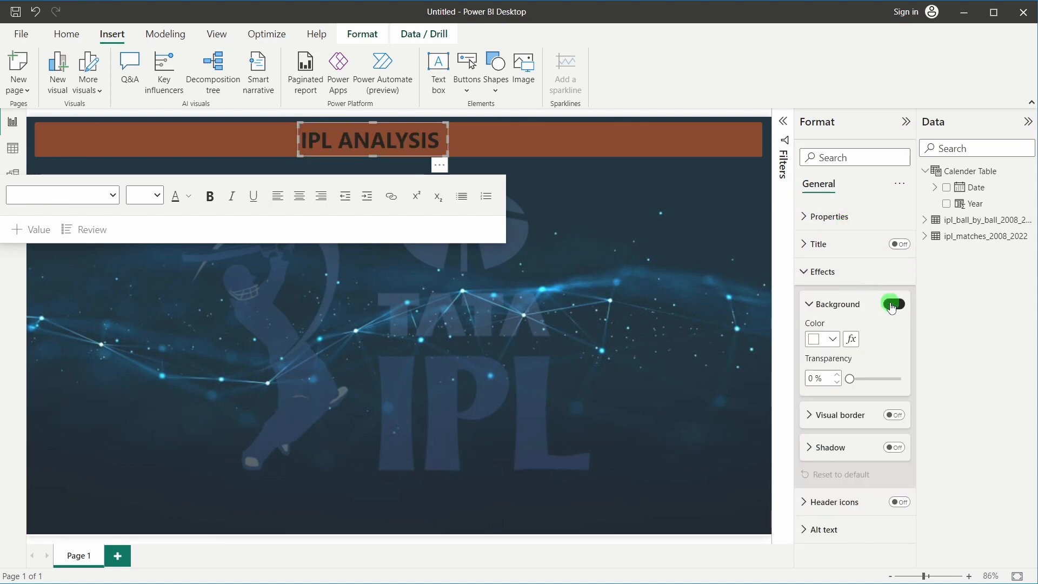
pyautogui.click(893, 305)
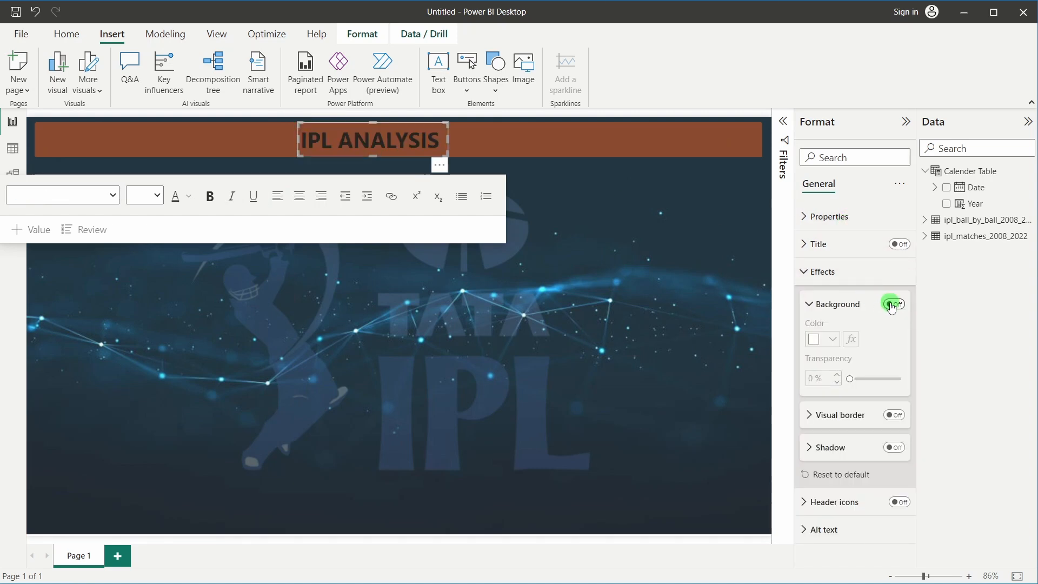
# Make the IPL ANALYSIS lettering white
pyautogui.tripleClick(394, 137)
pyautogui.click(190, 197)
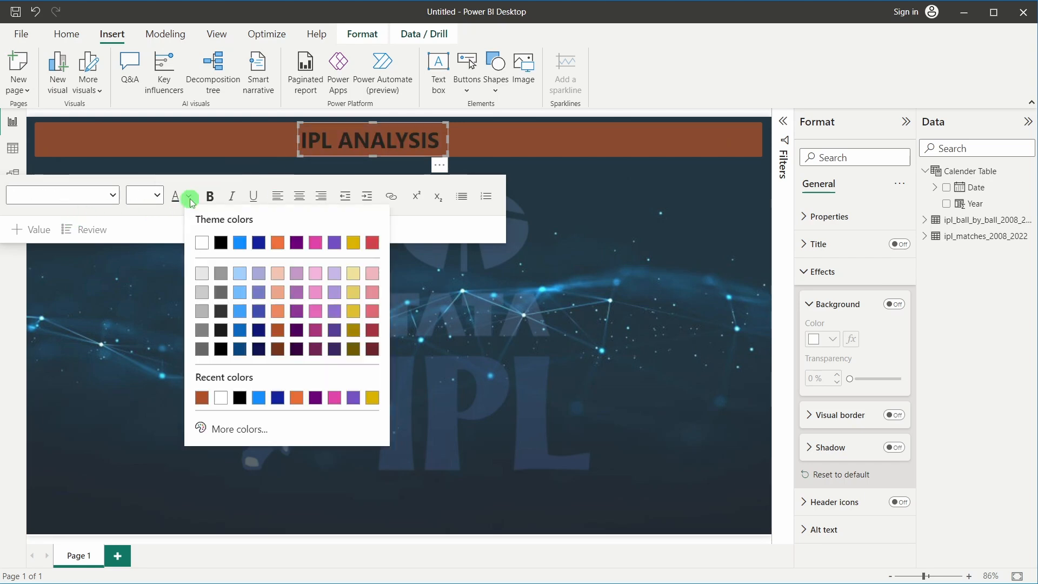
pyautogui.click(201, 244)
pyautogui.click(512, 322)
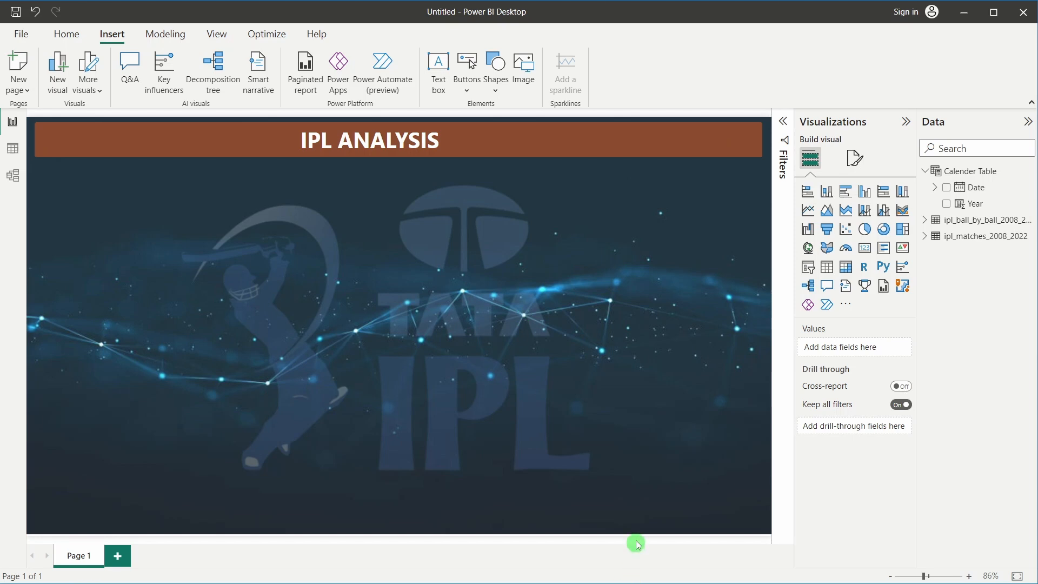
# View the finished IPL Dashboard and add a card about a third of the page wide
pyautogui.moveTo(583, 572)
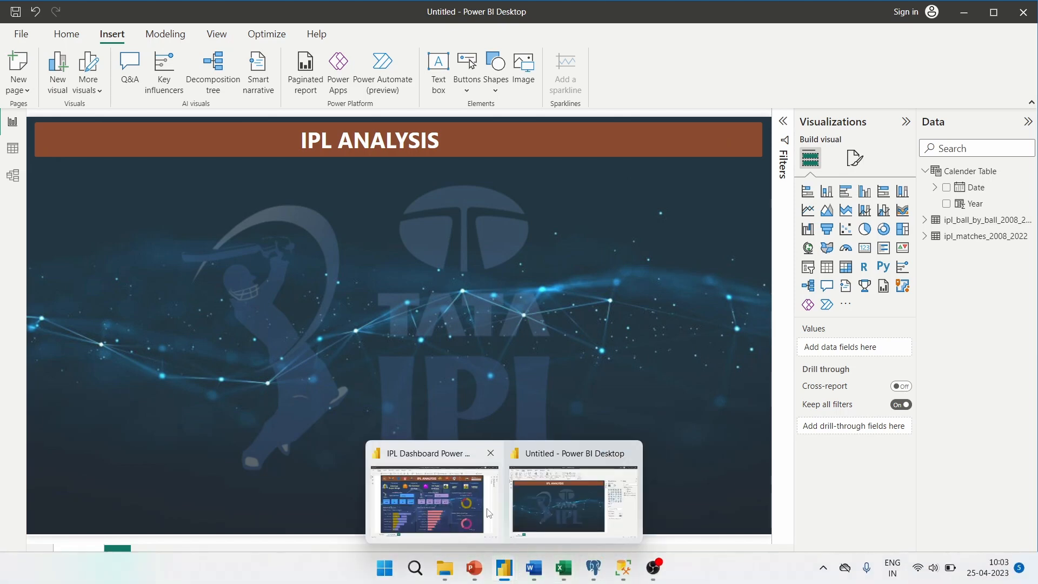
pyautogui.click(432, 489)
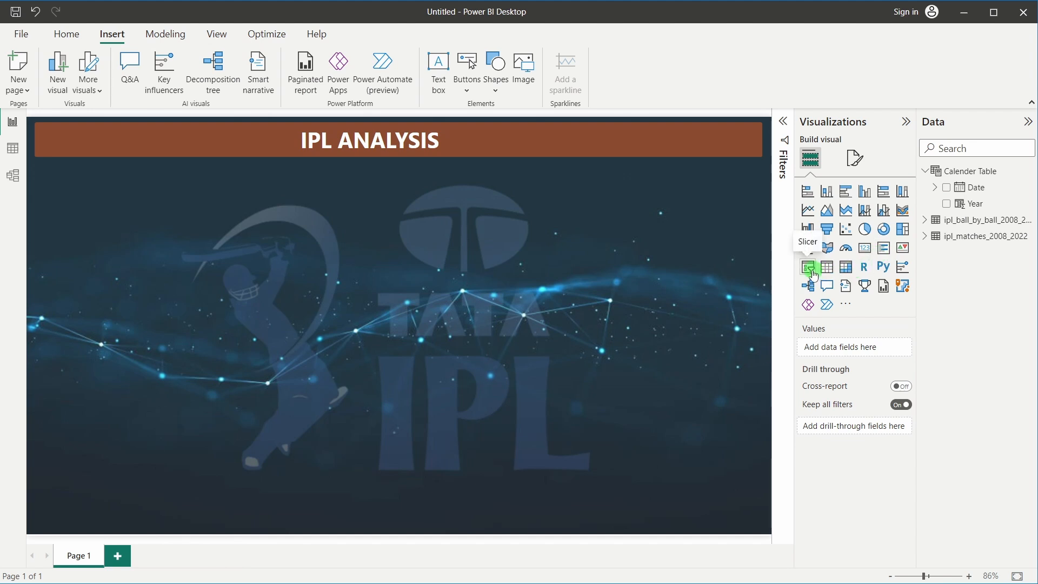
pyautogui.click(864, 249)
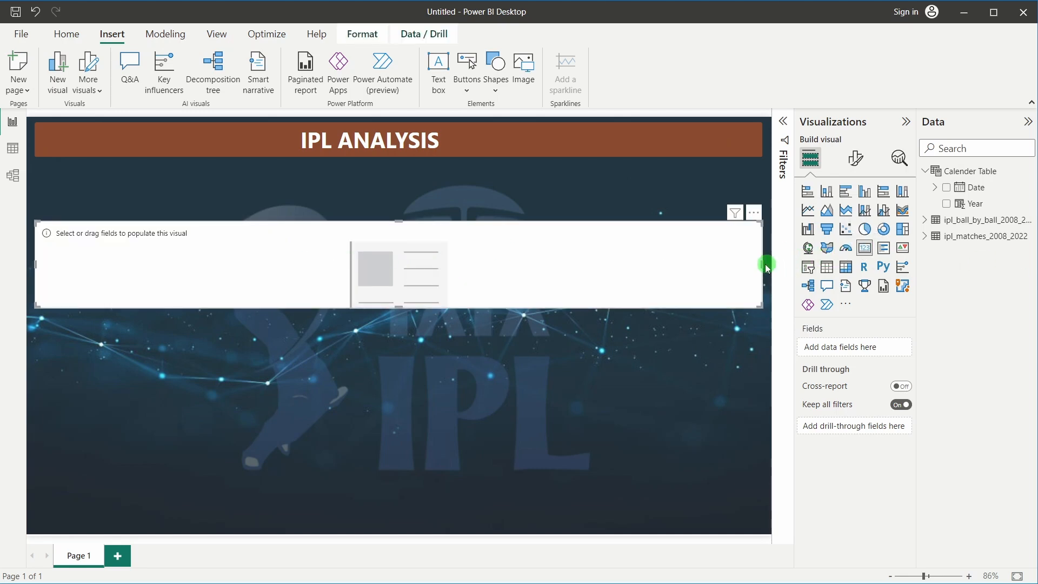
pyautogui.moveTo(761, 264); pyautogui.dragTo(398, 270)
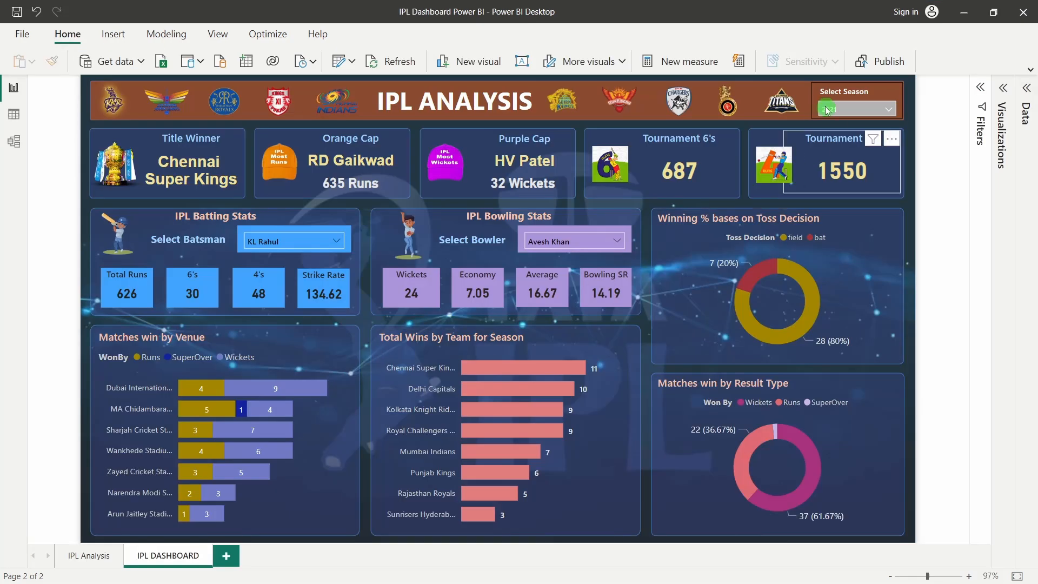
# Open and close the Select Season slicer's list on the finished IPL Dashboard
pyautogui.click(829, 93)
pyautogui.click(835, 110)
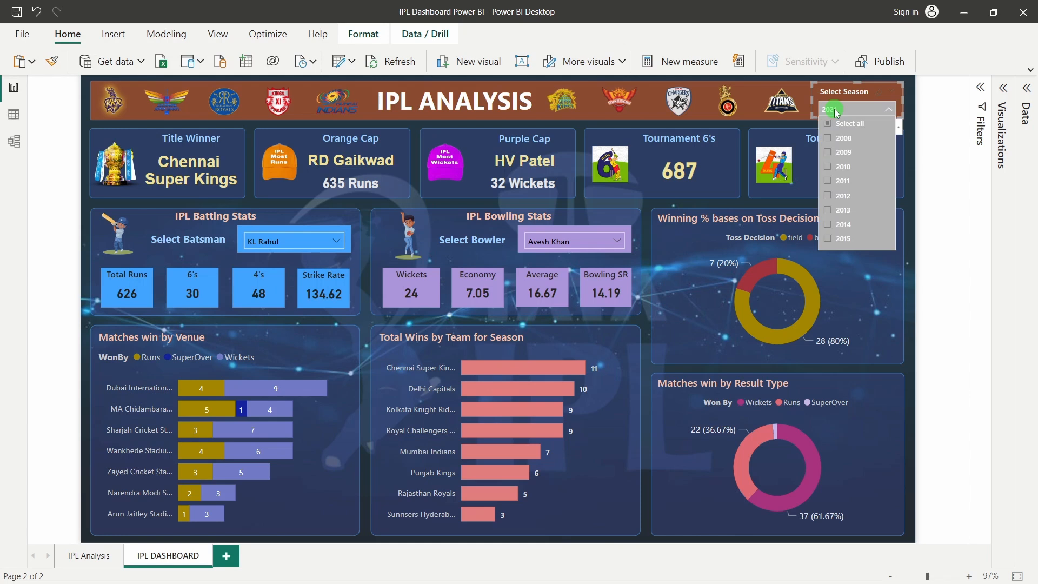
pyautogui.click(836, 110)
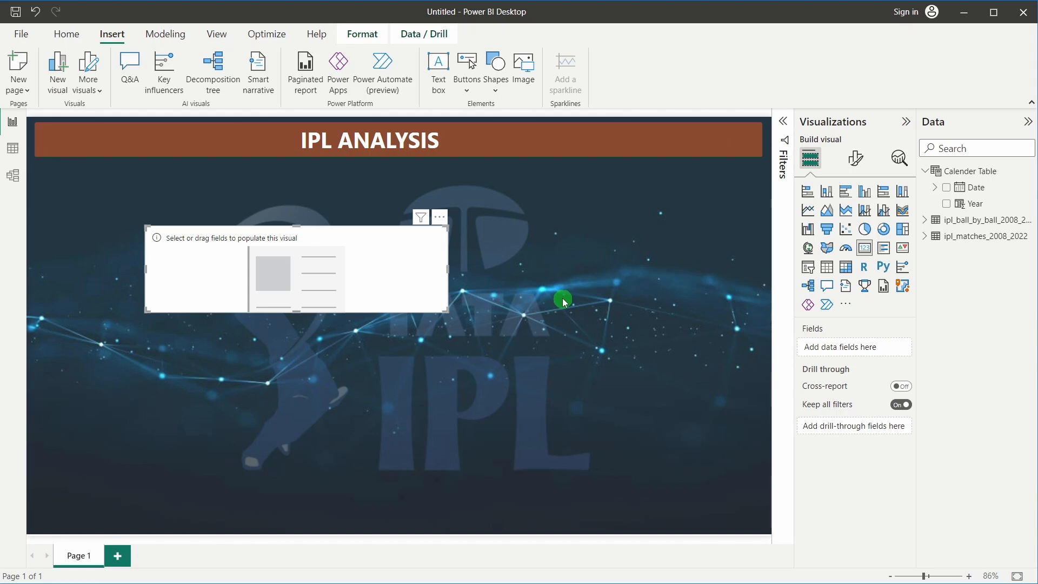
# Add an empty slicer visual and resize it to sit mid-canvas, below and right of the card
pyautogui.click(807, 269)
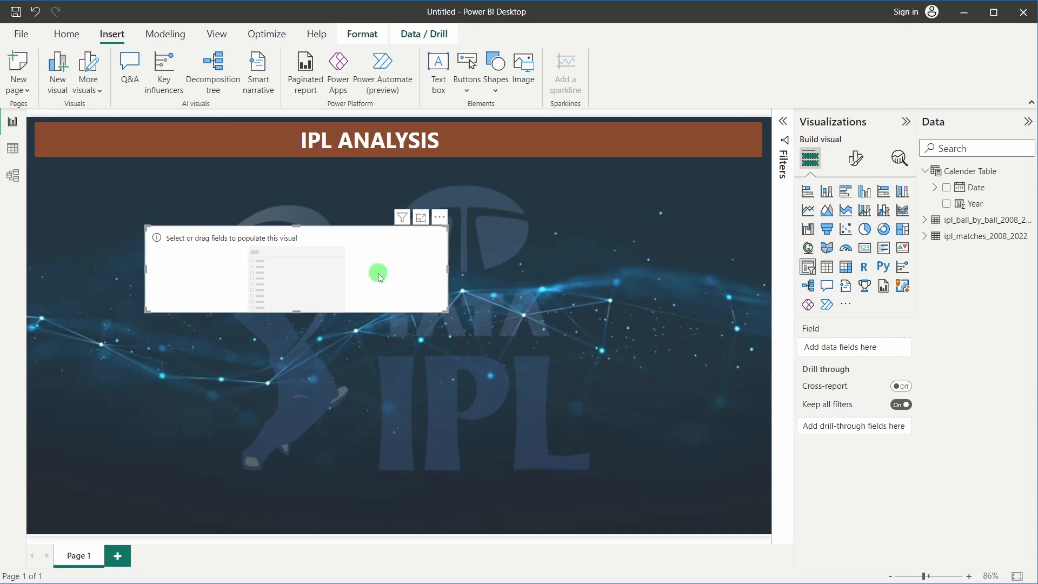
pyautogui.click(588, 271)
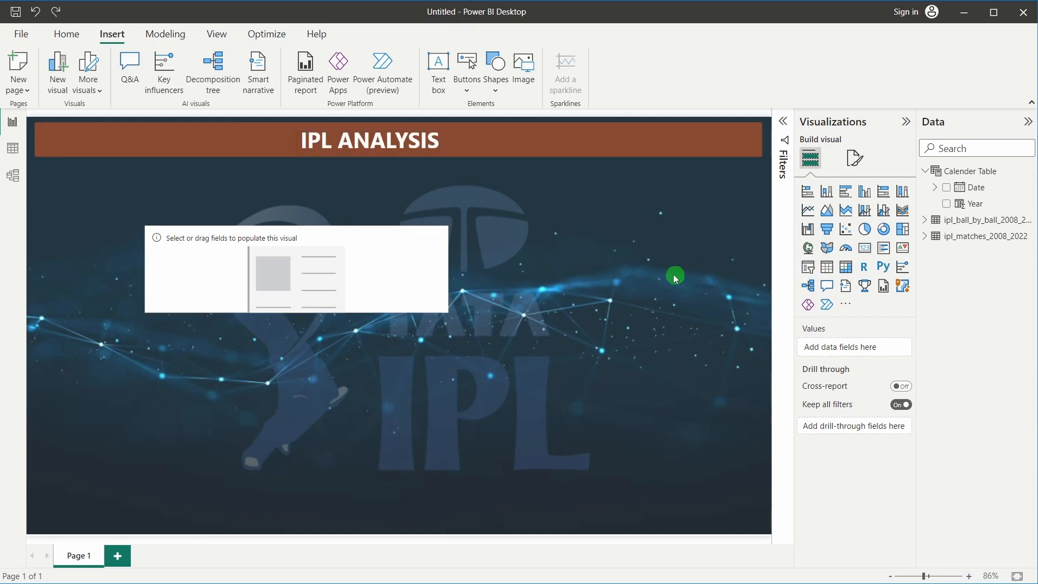
pyautogui.click(808, 274)
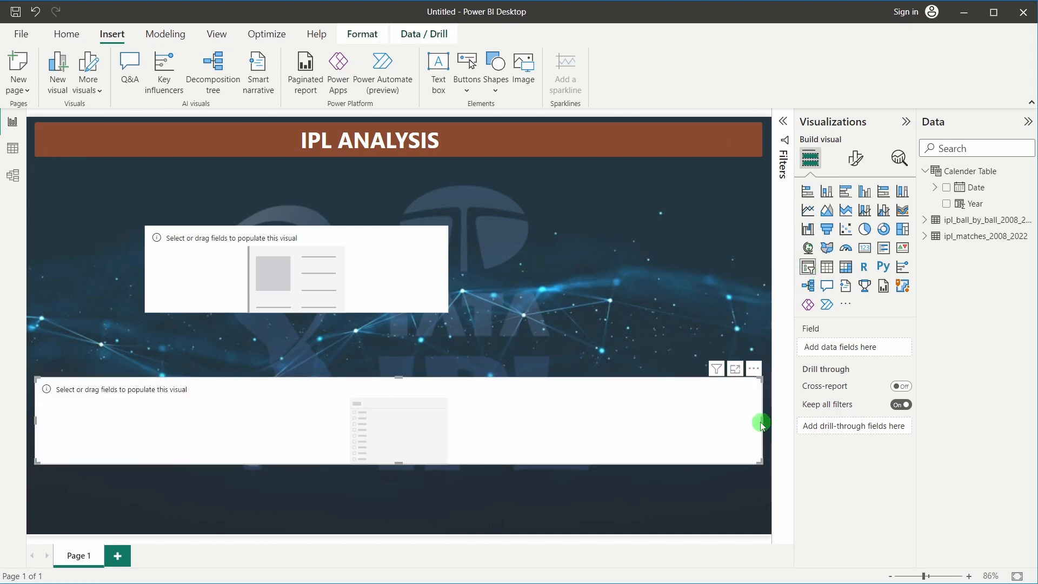
pyautogui.moveTo(761, 425); pyautogui.dragTo(625, 363)
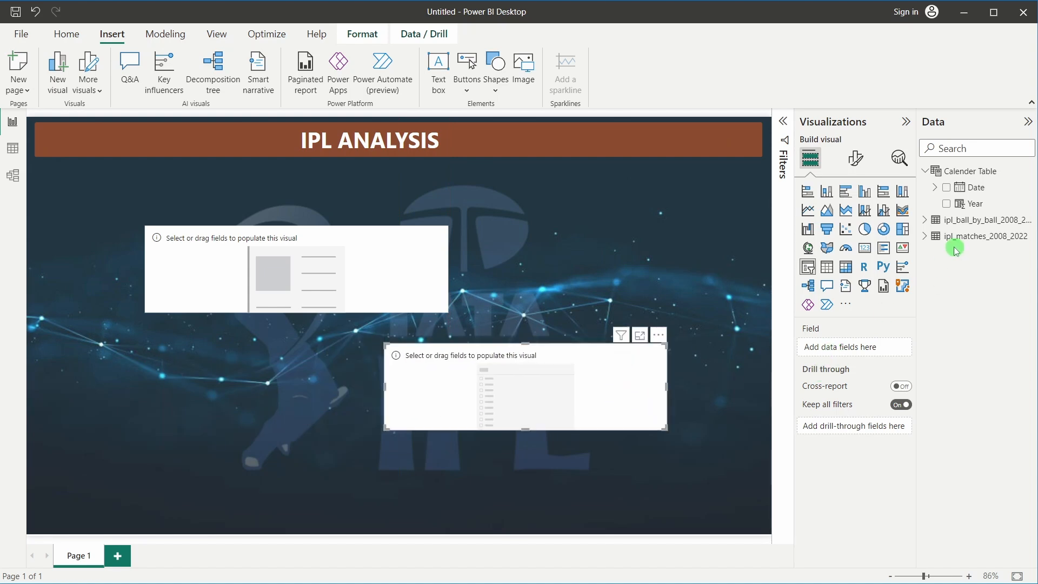
pyautogui.click(932, 236)
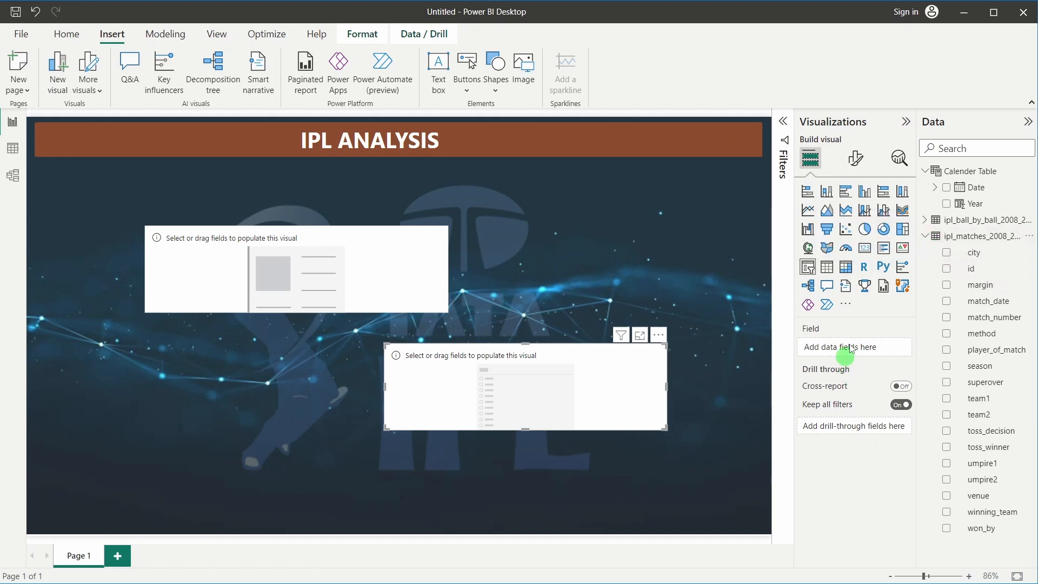
pyautogui.click(927, 236)
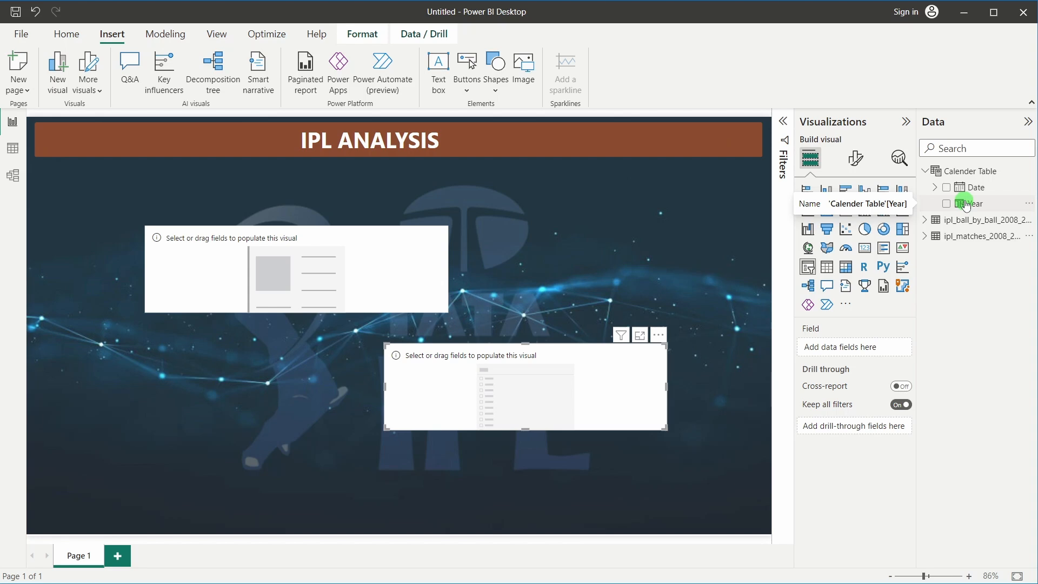
# Put Calendar Table Year into the slicer and set its style to Dropdown
pyautogui.moveTo(965, 206); pyautogui.dragTo(838, 347)
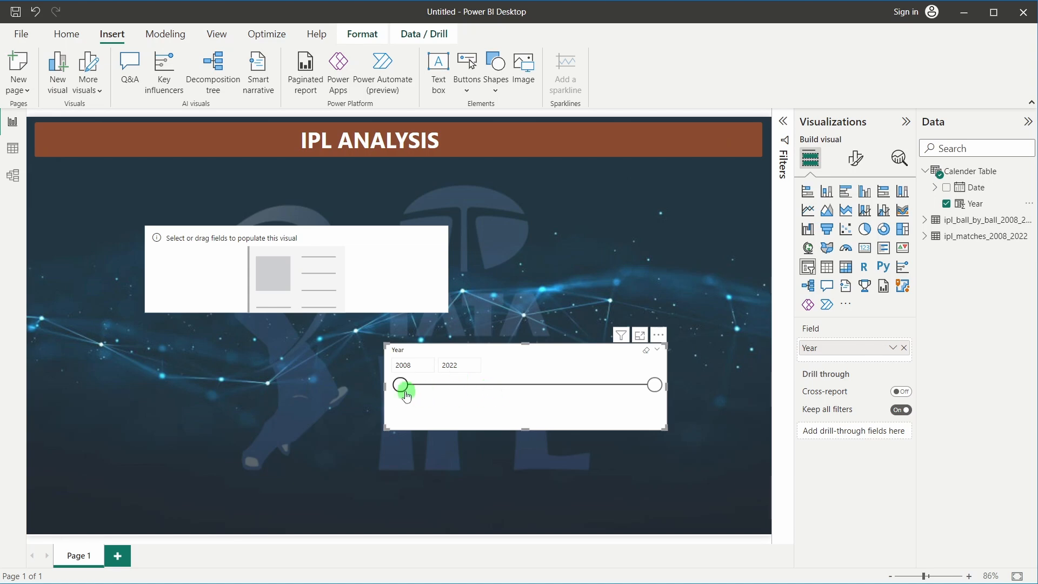
pyautogui.moveTo(657, 394); pyautogui.dragTo(682, 391)
pyautogui.click(854, 158)
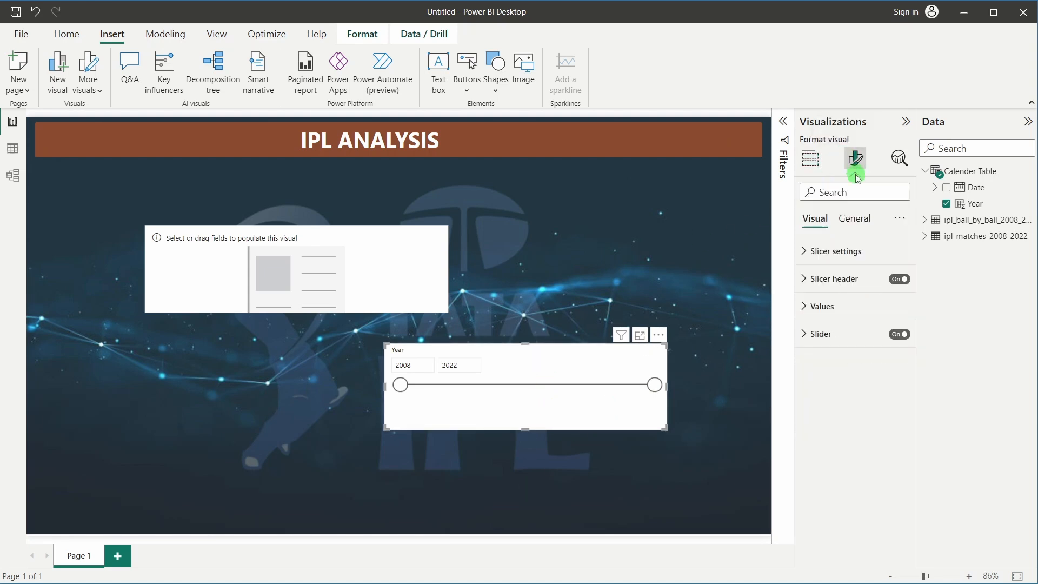
pyautogui.click(836, 252)
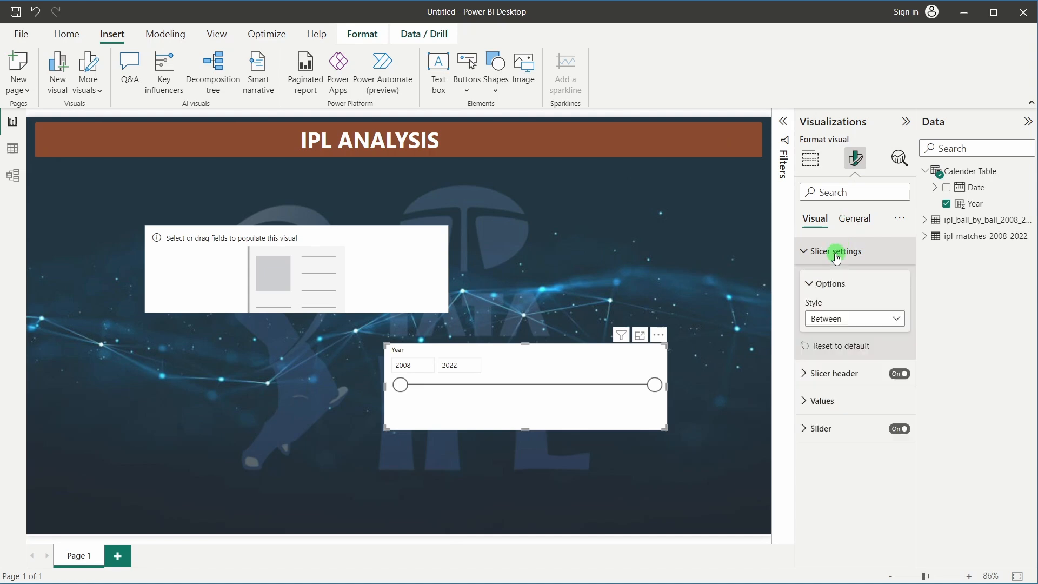
pyautogui.click(838, 318)
pyautogui.click(832, 336)
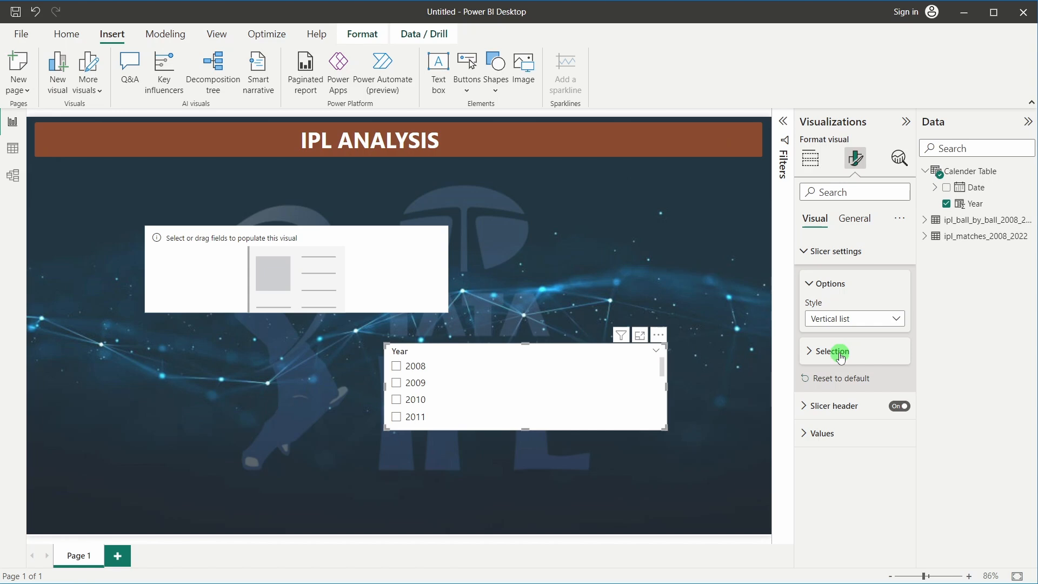
pyautogui.click(840, 357)
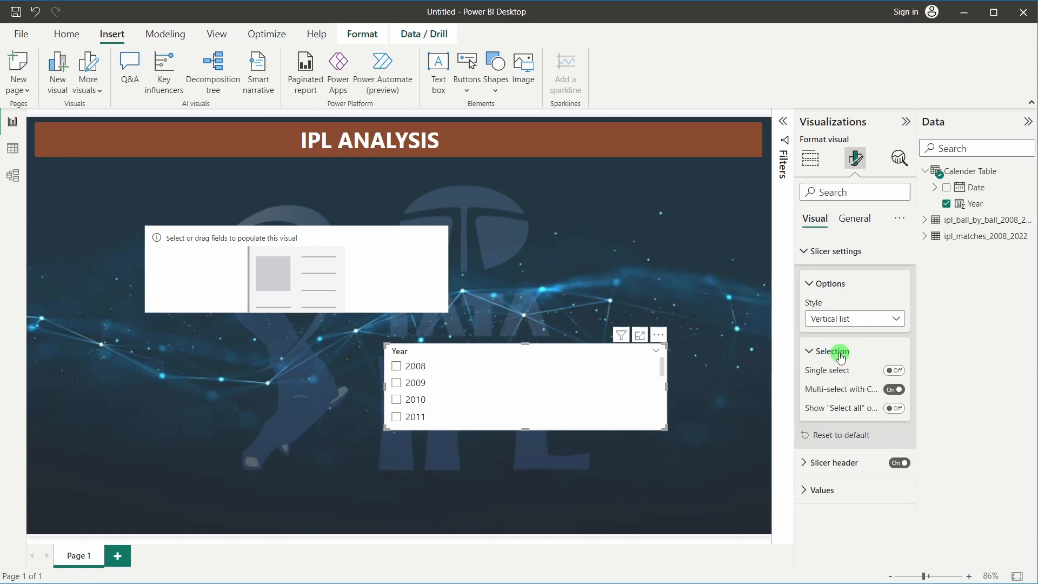
pyautogui.click(833, 325)
pyautogui.click(835, 367)
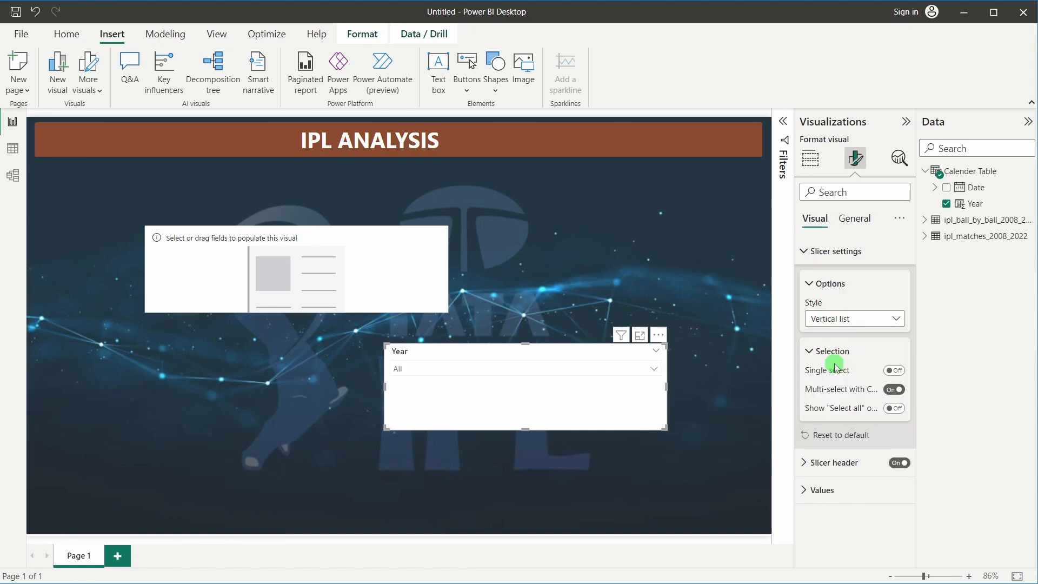
# Narrow the Year dropdown and move it onto the right end of the brown header
pyautogui.click(497, 367)
pyautogui.click(521, 360)
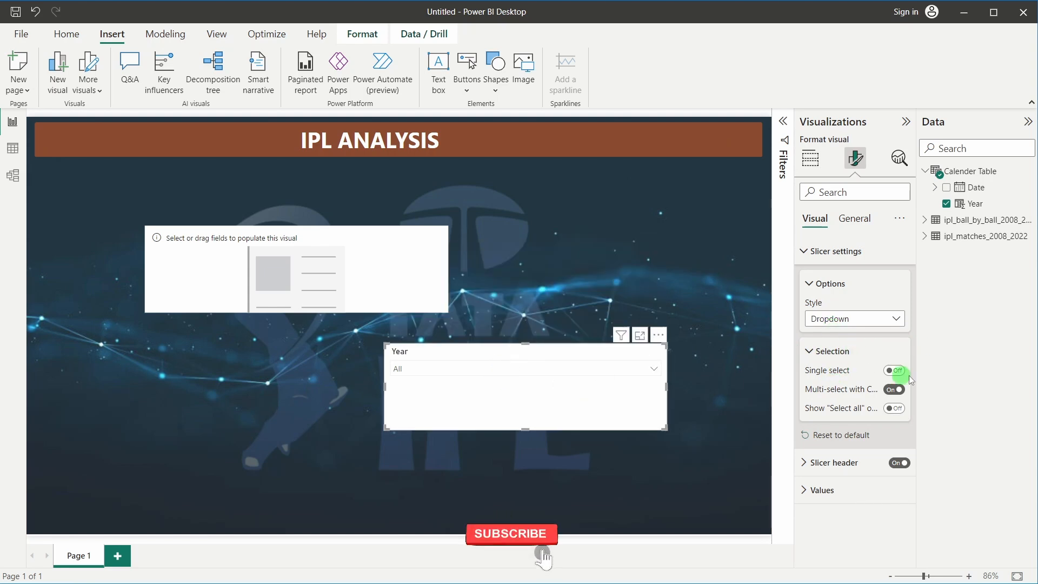
pyautogui.moveTo(671, 390); pyautogui.dragTo(468, 392)
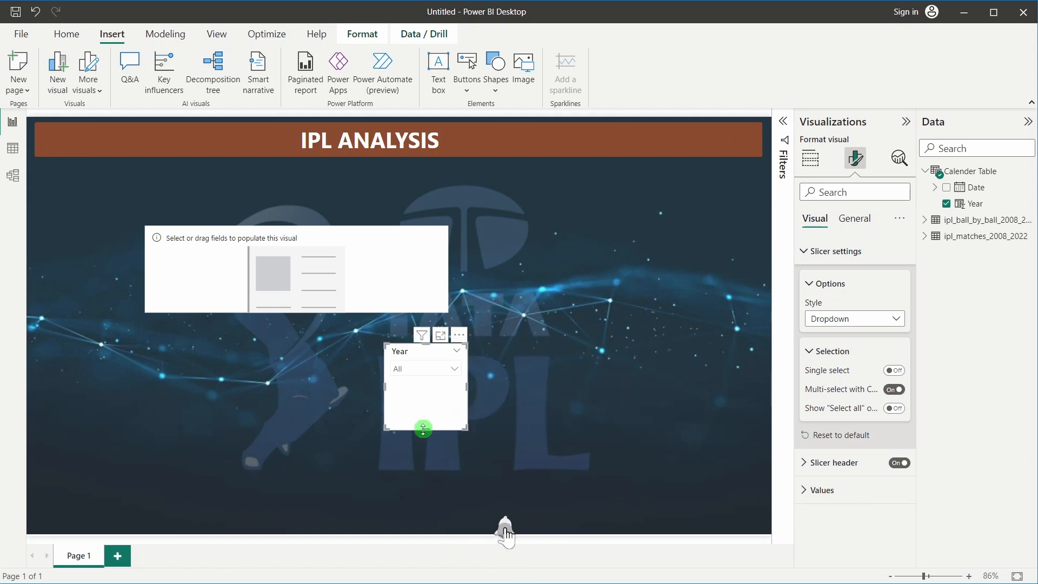
pyautogui.click(430, 434)
pyautogui.click(426, 428)
pyautogui.moveTo(427, 426); pyautogui.dragTo(713, 134)
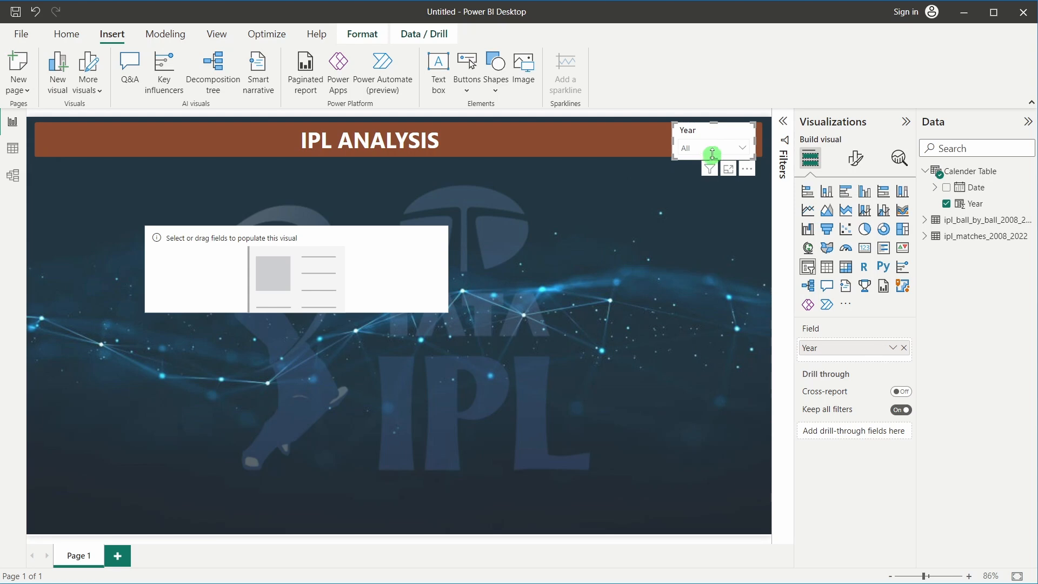
pyautogui.click(642, 244)
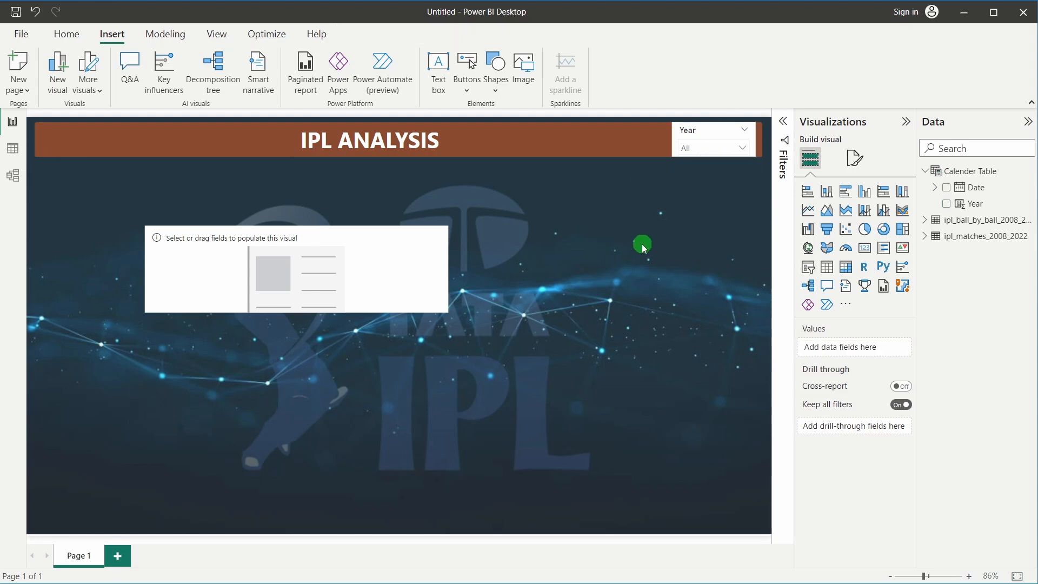
# Tick 2022 in the Year dropdown list so the slicer shows 2022 instead of All
pyautogui.click(697, 147)
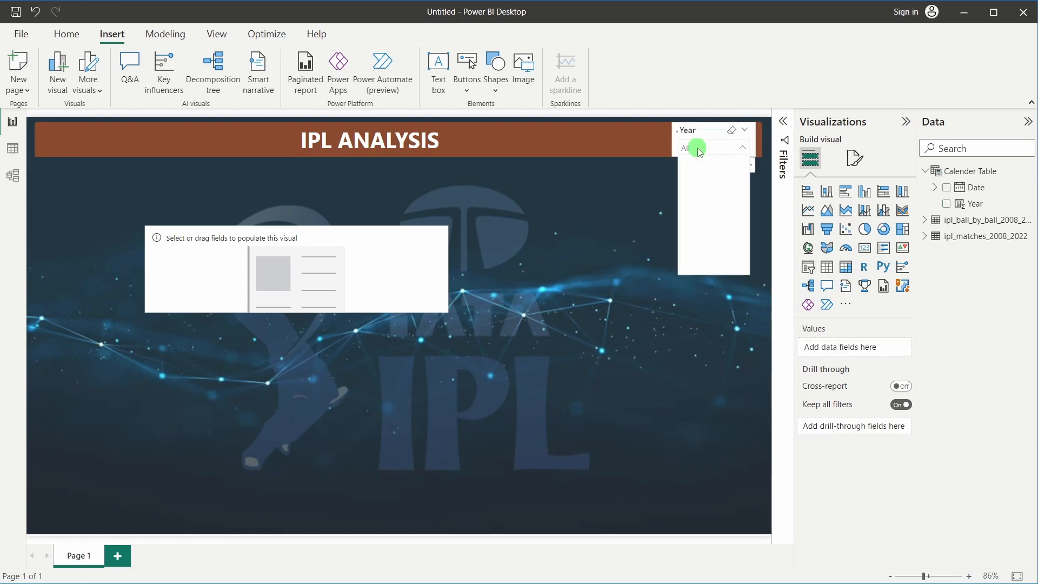
pyautogui.scroll(-3, 711, 200)
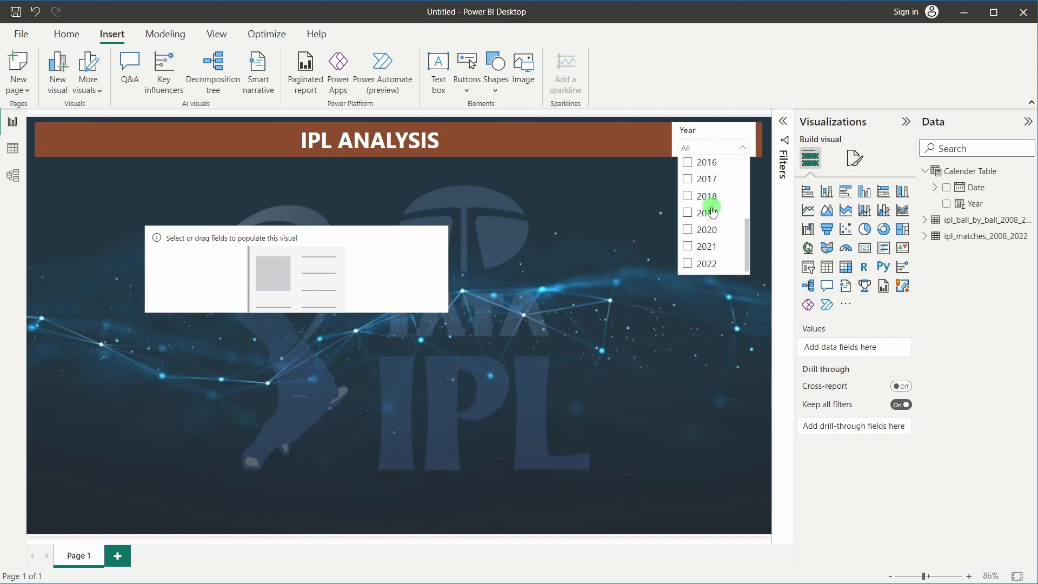
pyautogui.scroll(2, 712, 212)
pyautogui.scroll(2, 712, 212)
pyautogui.scroll(-3, 697, 207)
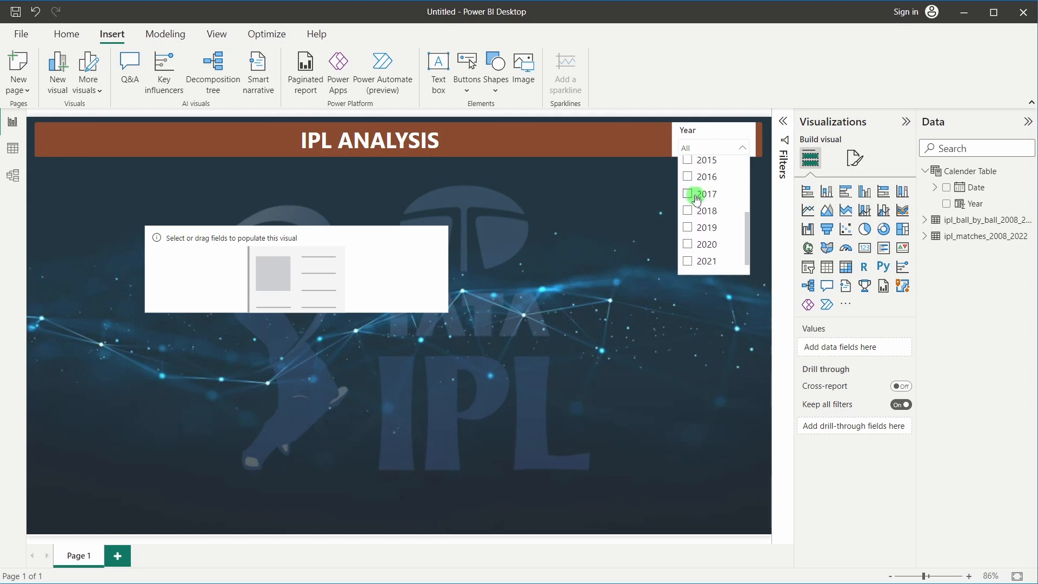
pyautogui.scroll(3, 707, 216)
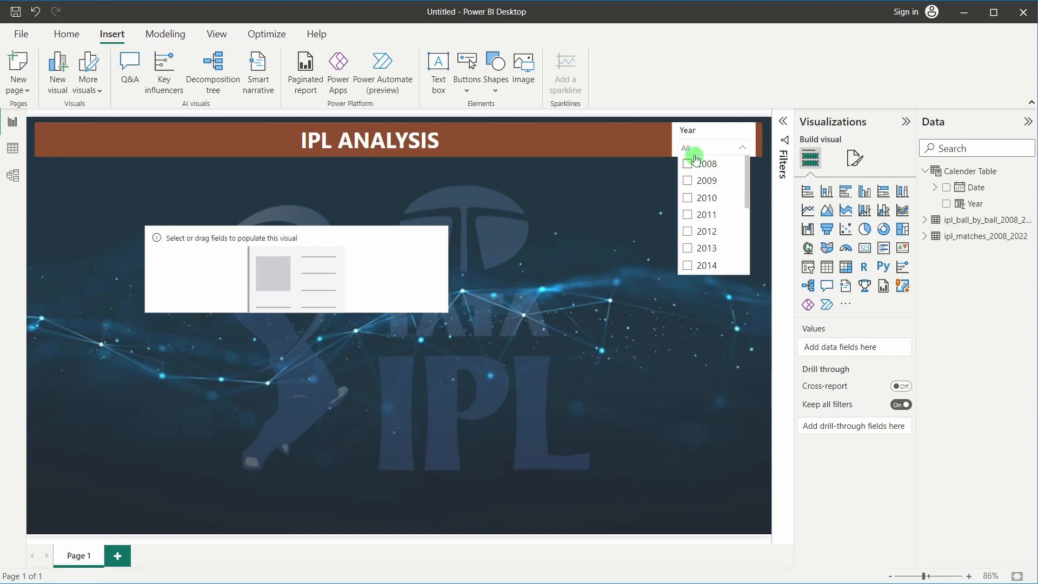
pyautogui.scroll(-3, 701, 204)
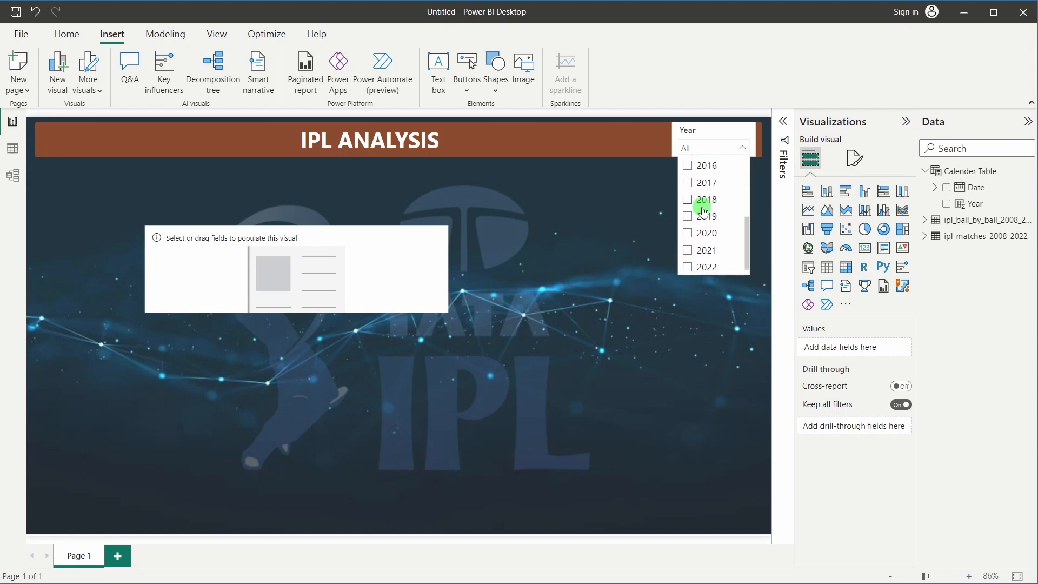
pyautogui.click(686, 264)
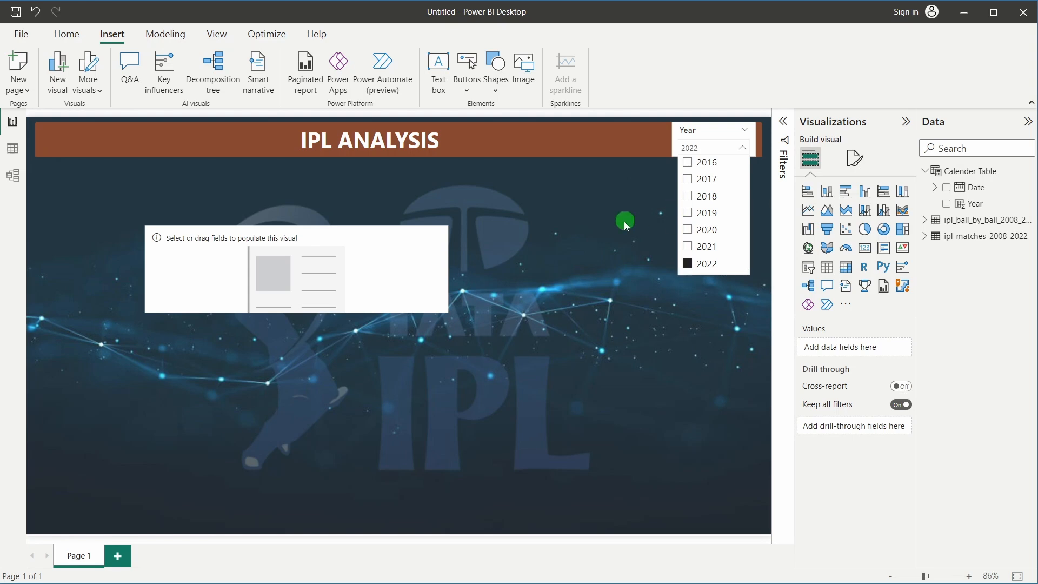
pyautogui.click(657, 154)
pyautogui.click(715, 147)
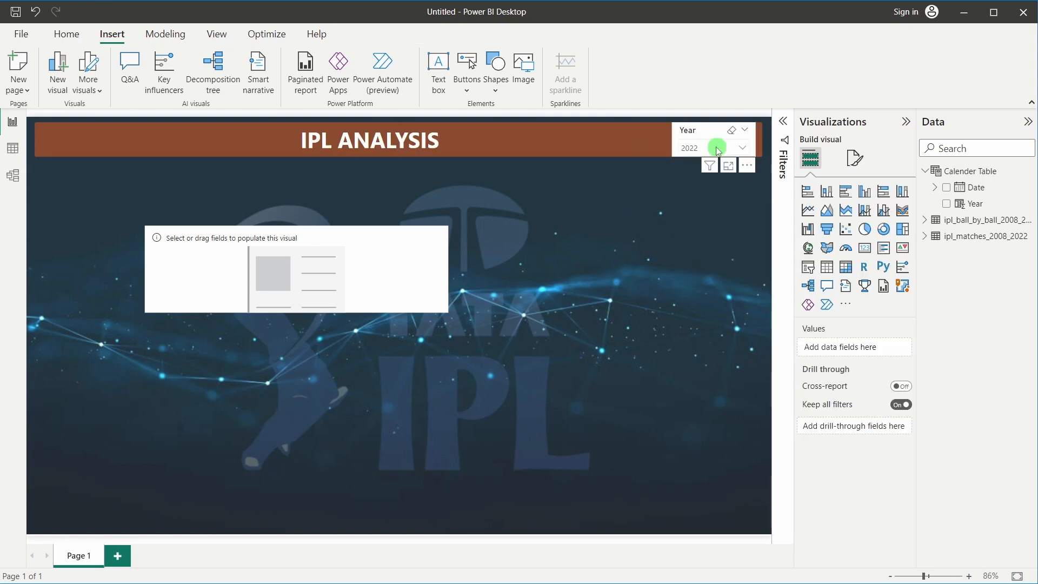
pyautogui.click(673, 228)
pyautogui.click(711, 135)
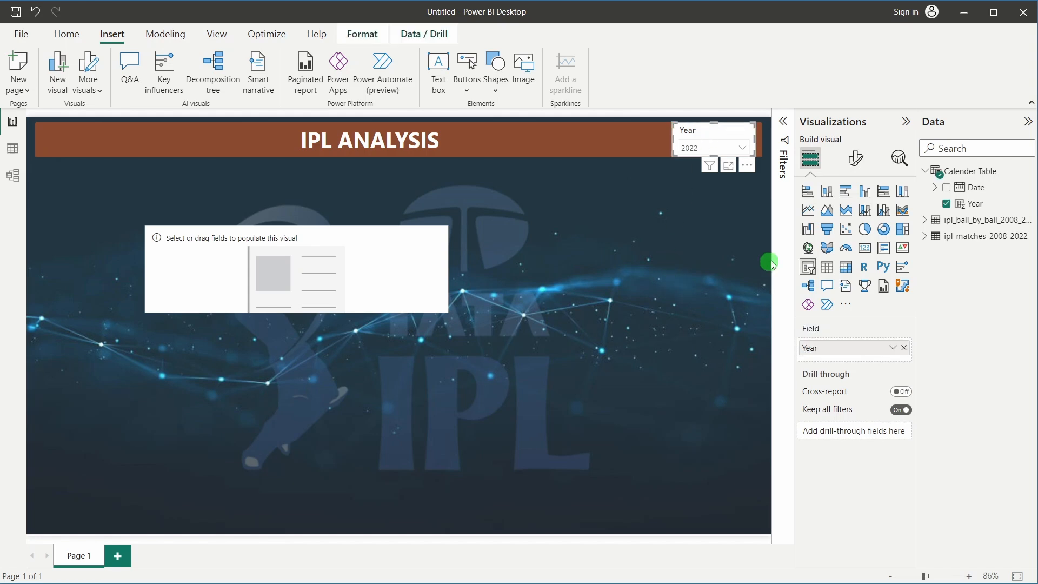
# Change the slicer header text from Year to 'Select Season' and widen the slicer leftward
pyautogui.click(859, 159)
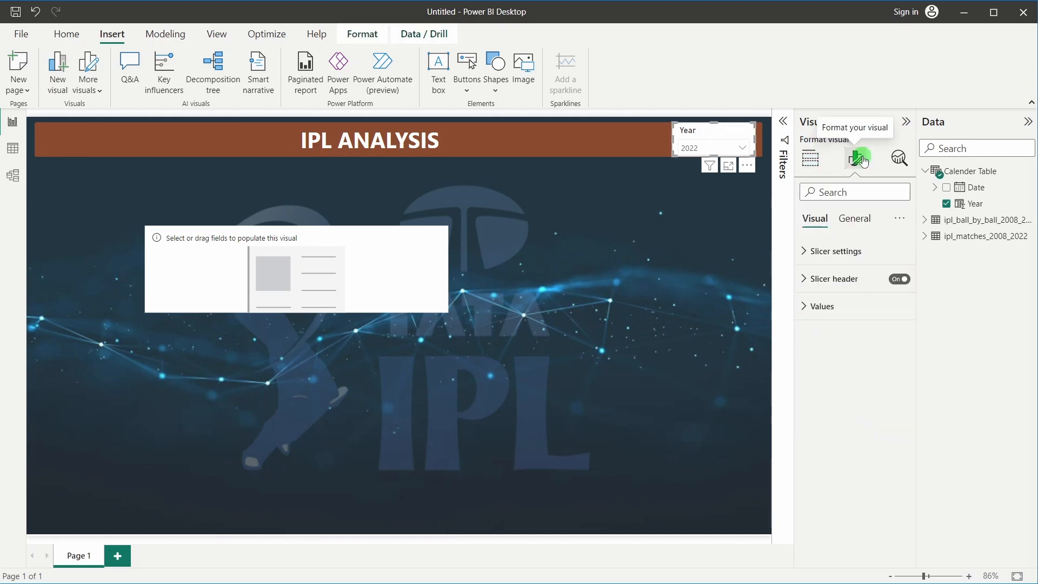
pyautogui.click(842, 277)
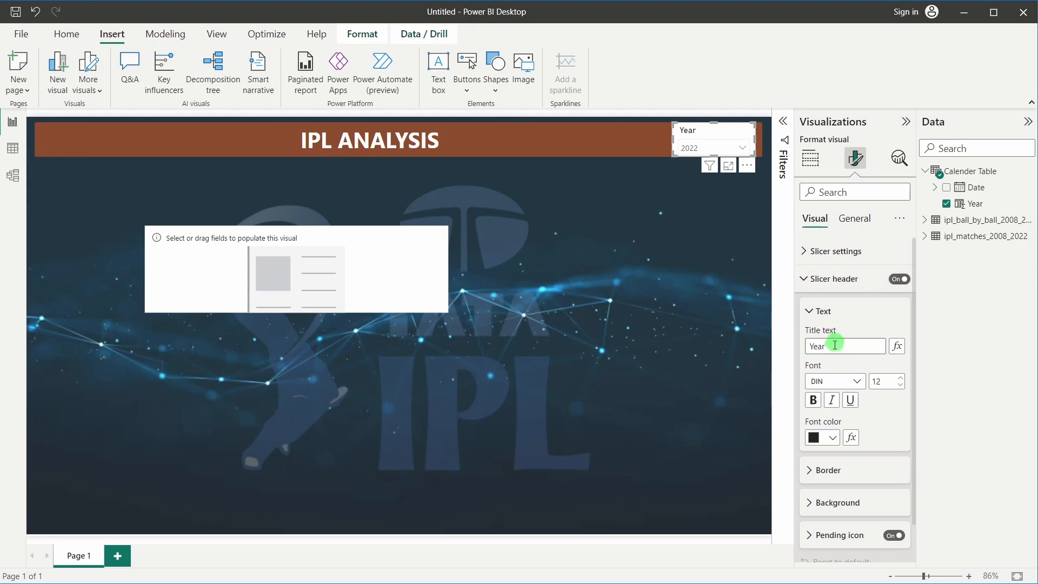
pyautogui.moveTo(835, 344); pyautogui.dragTo(797, 352)
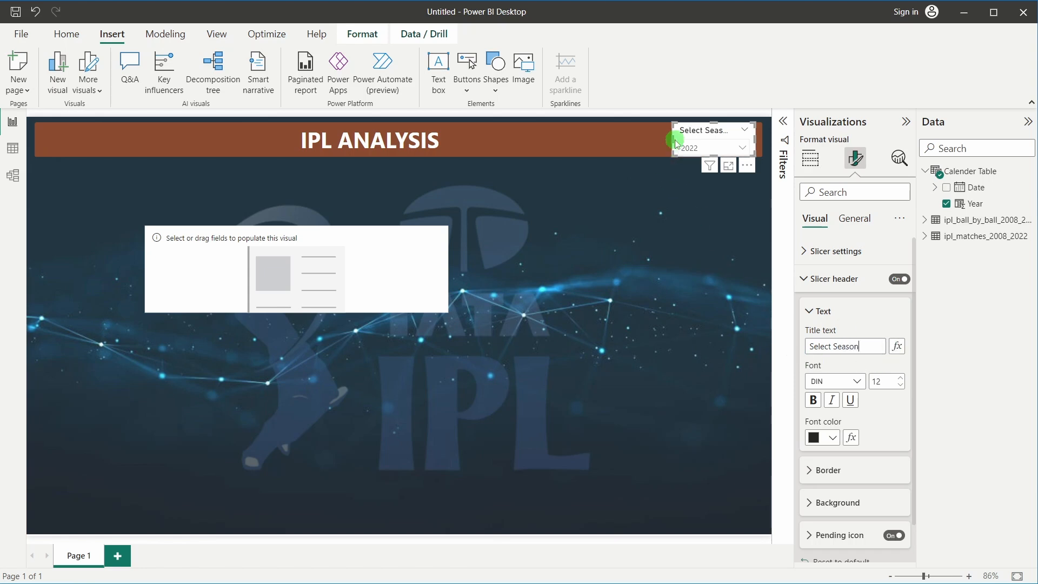
pyautogui.moveTo(673, 140); pyautogui.dragTo(655, 143)
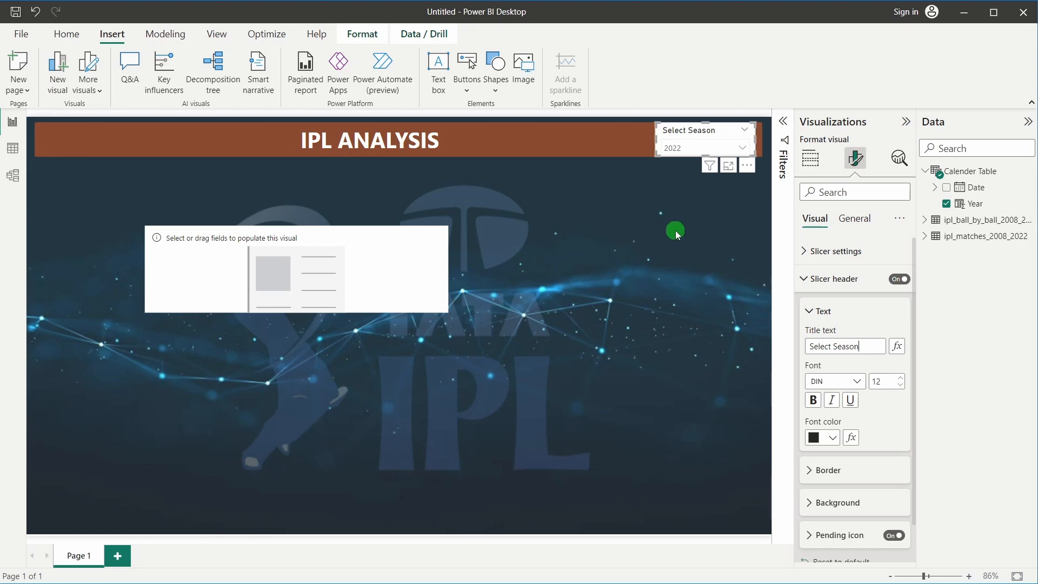
pyautogui.click(675, 230)
pyautogui.click(673, 147)
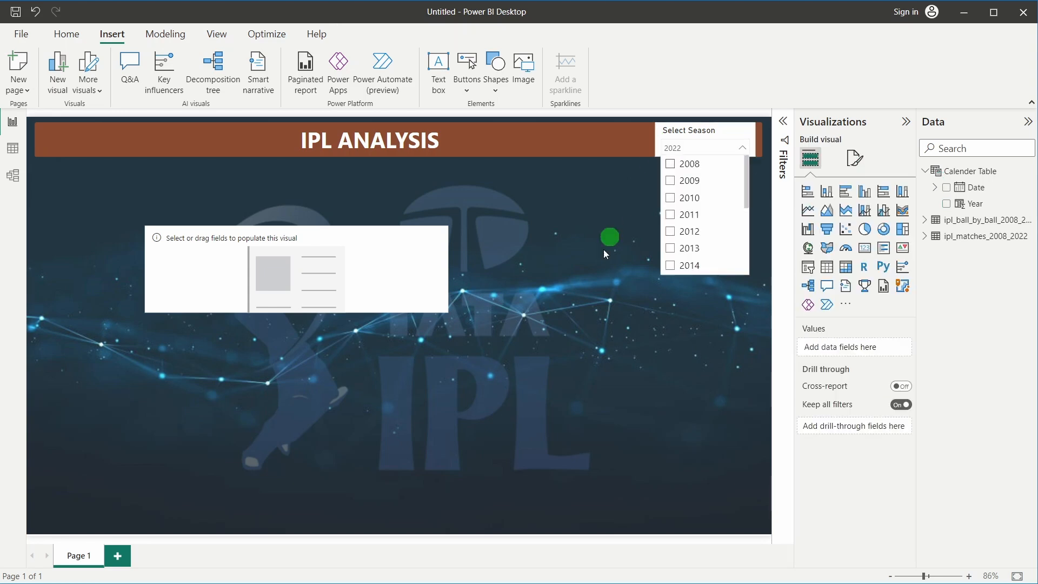
pyautogui.click(602, 254)
pyautogui.click(670, 135)
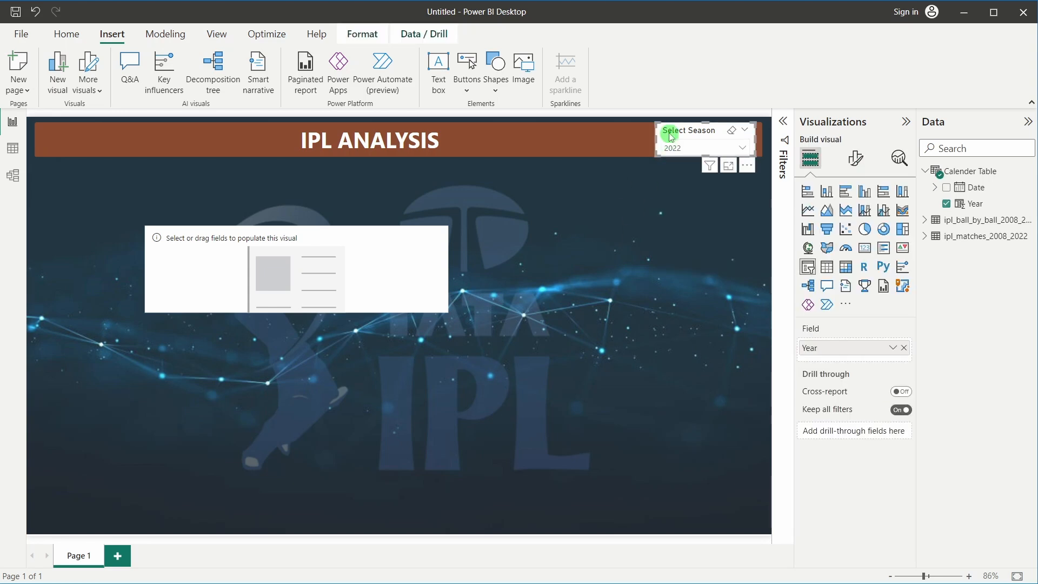
pyautogui.click(634, 273)
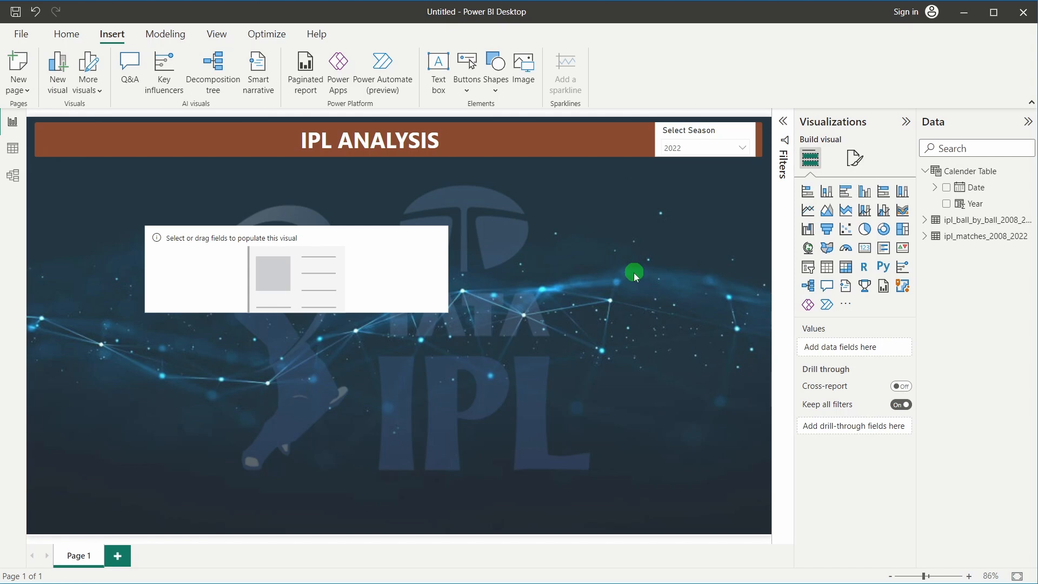
# Clear the season slicer back to All, then re-select 2022
pyautogui.click(679, 150)
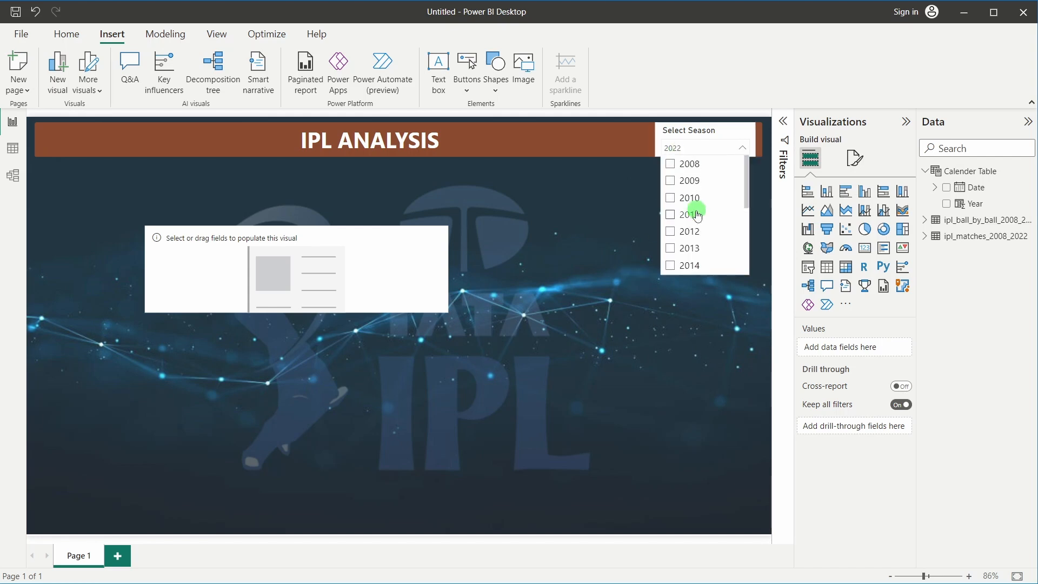
pyautogui.scroll(-3, 695, 213)
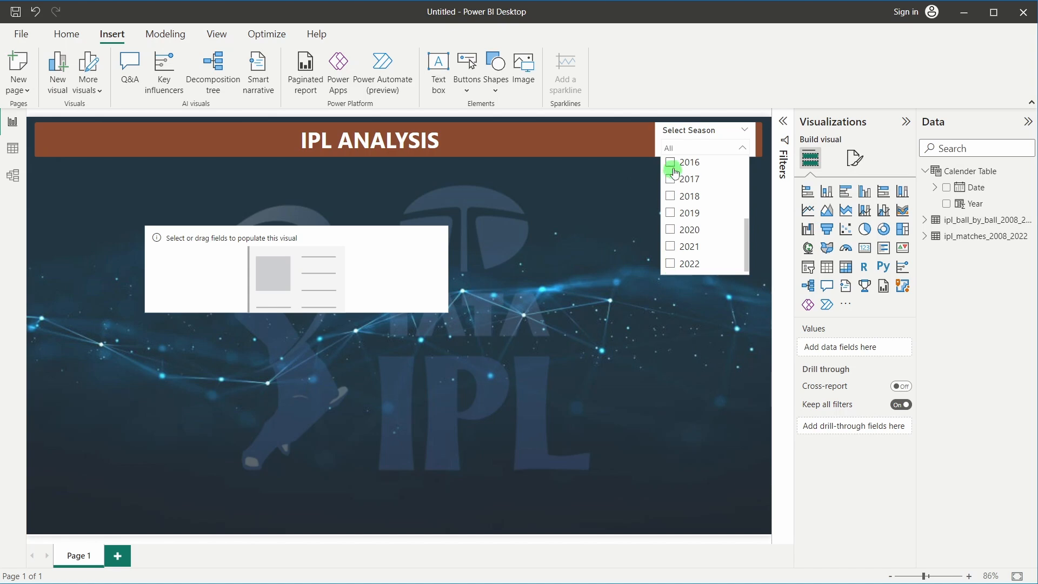
pyautogui.click(674, 150)
pyautogui.click(680, 149)
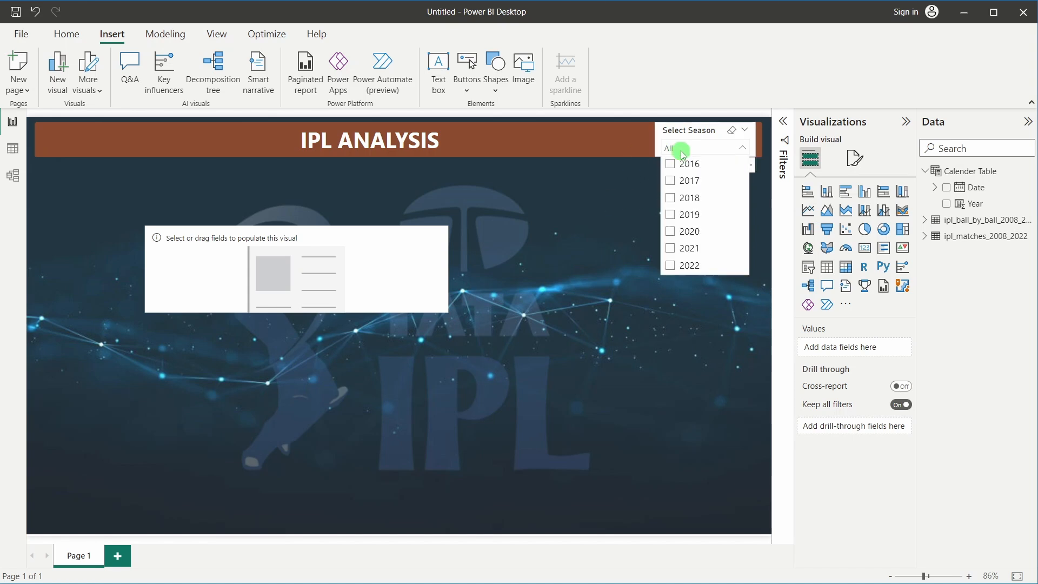
pyautogui.click(670, 265)
pyautogui.click(559, 277)
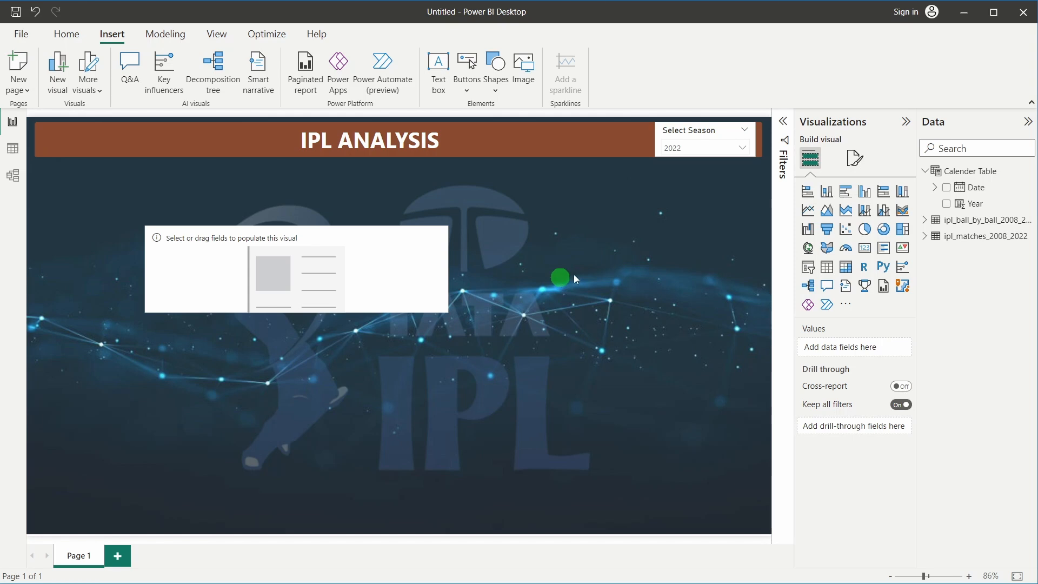
# Collapse Calendar Table, widen the Data pane, and expand ipl_matches_2008_2022's fields
pyautogui.click(924, 171)
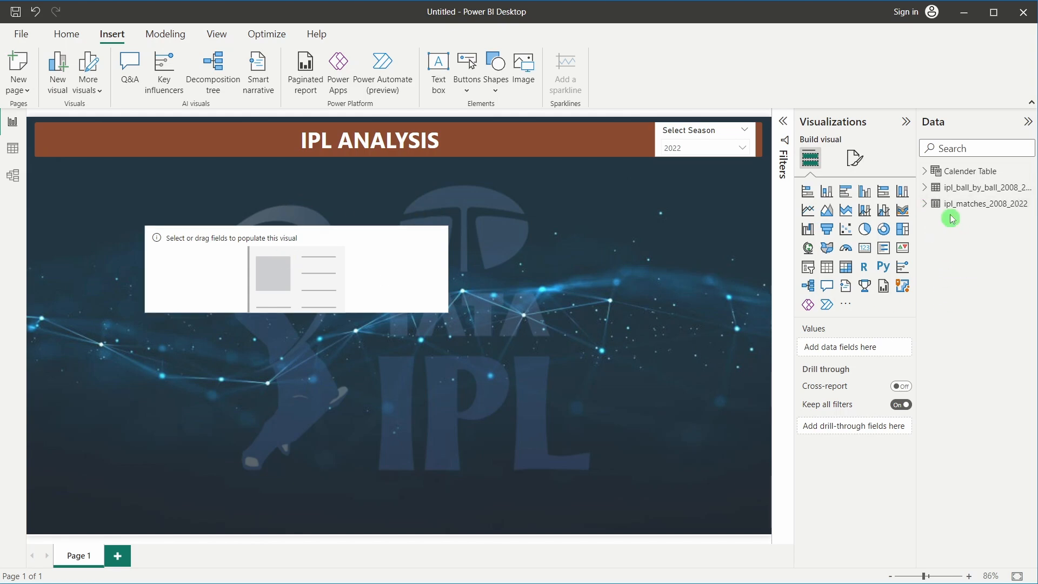
pyautogui.click(967, 209)
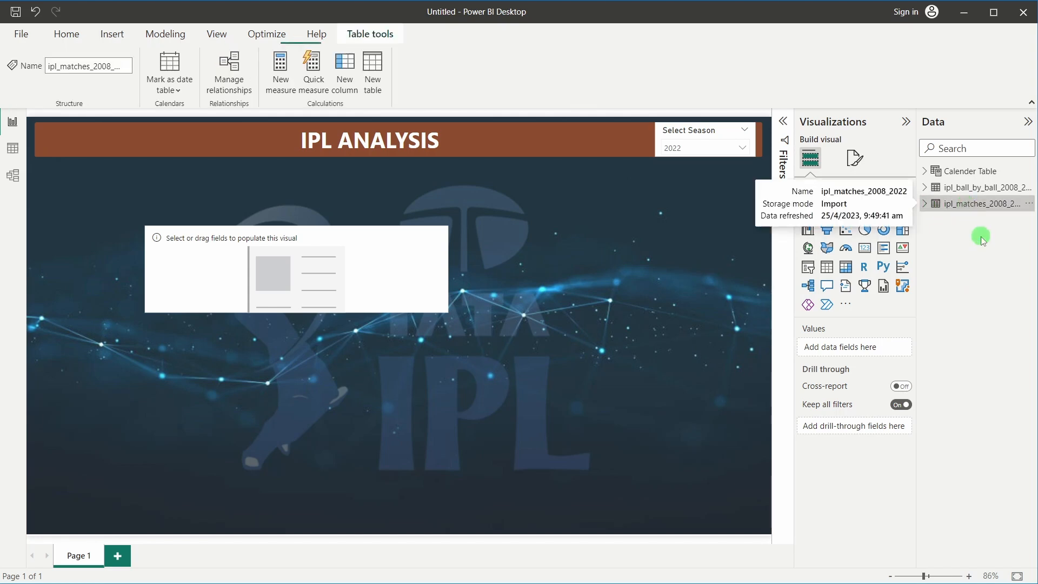
pyautogui.moveTo(921, 214); pyautogui.dragTo(897, 212)
pyautogui.click(910, 211)
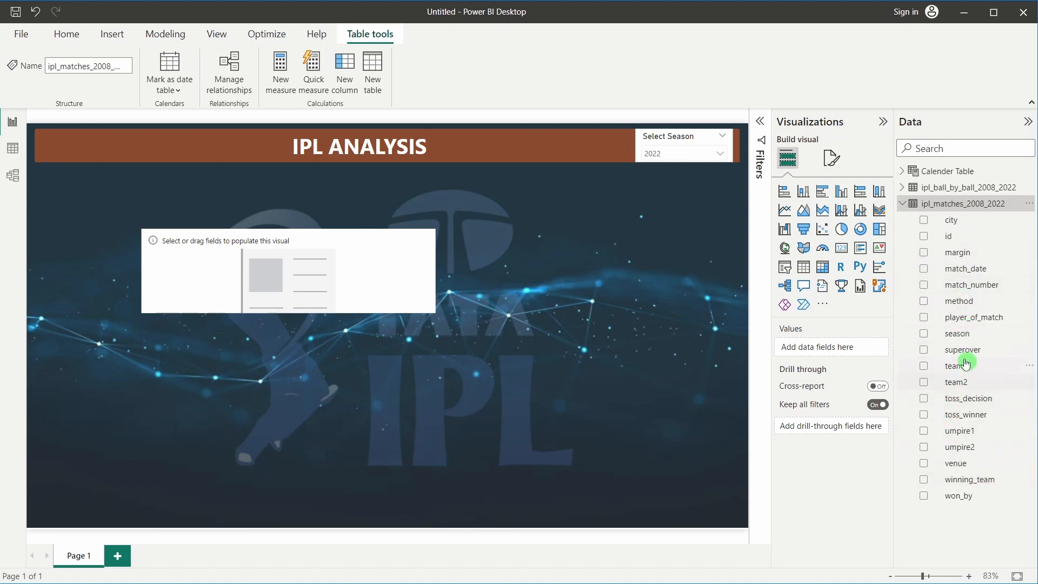
# Create a new measure in ipl_matches_2008_2022 named 'Title Winner'
pyautogui.rightClick(936, 208)
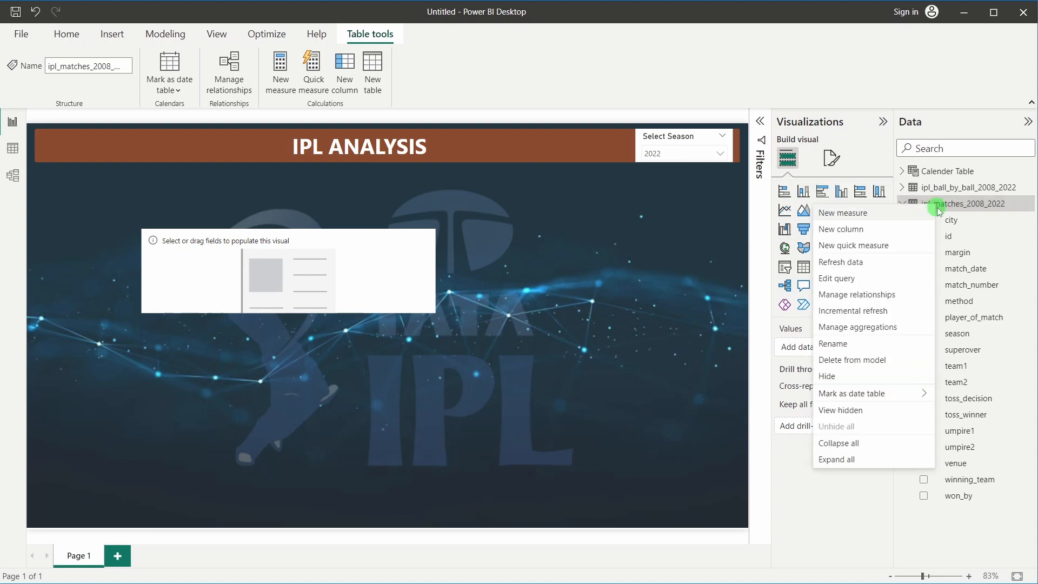
pyautogui.click(863, 215)
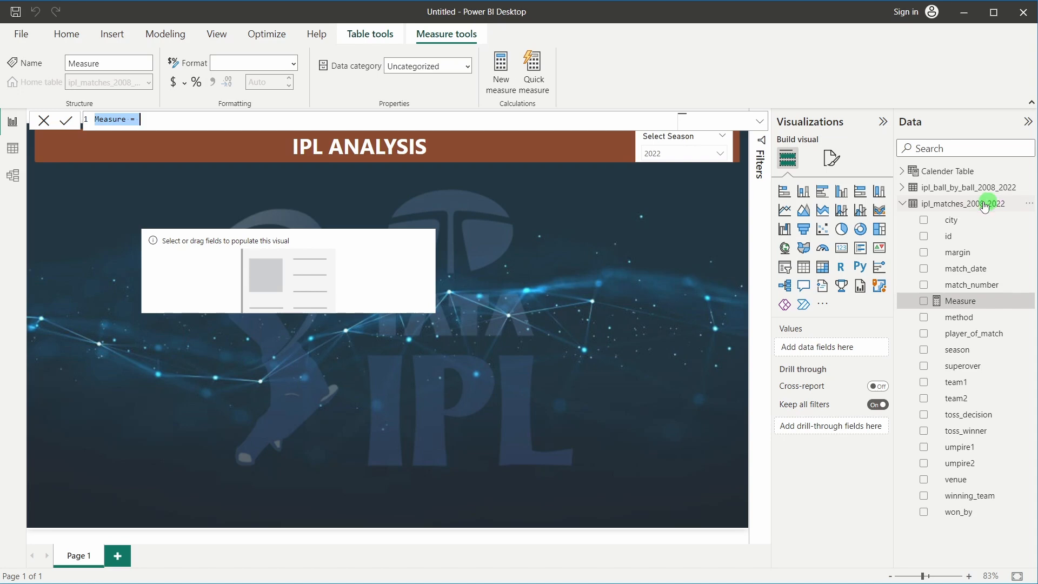
pyautogui.doubleClick(102, 118)
pyautogui.write('Title')
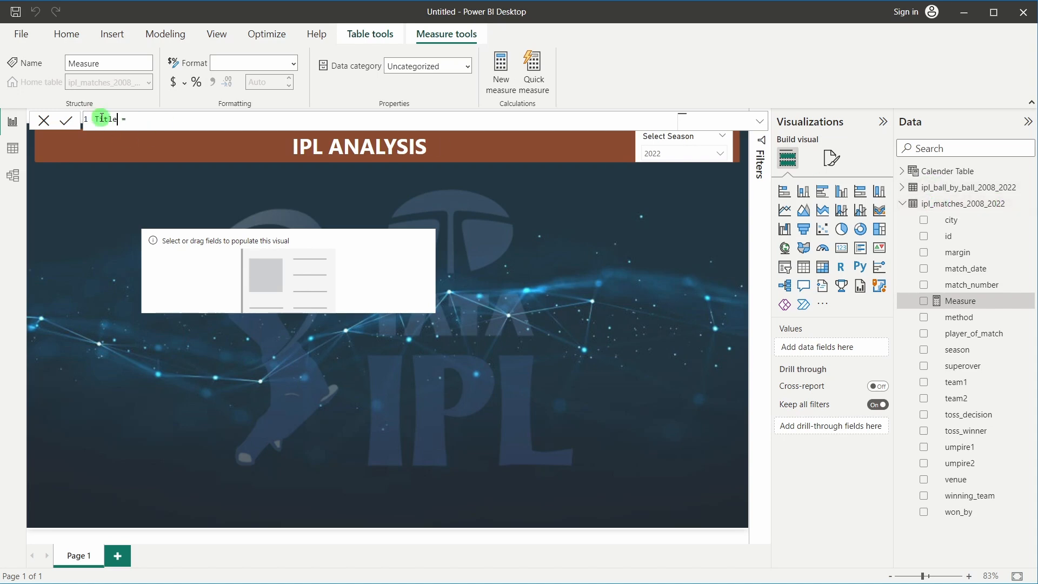
pyautogui.write(' Winner')
pyautogui.press('BackSpace')
pyautogui.press('BackSpace')
pyautogui.press('BackSpace')
pyautogui.press('BackSpace')
# Begin the Title Winner formula with a VAR declaration
pyautogui.click(199, 120)
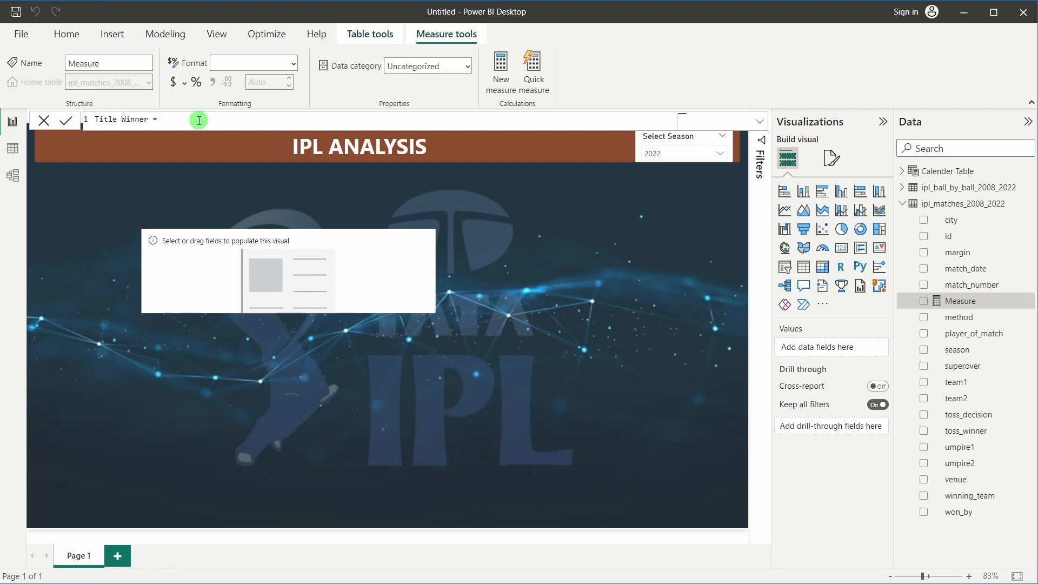
pyautogui.write('VAR.P(')
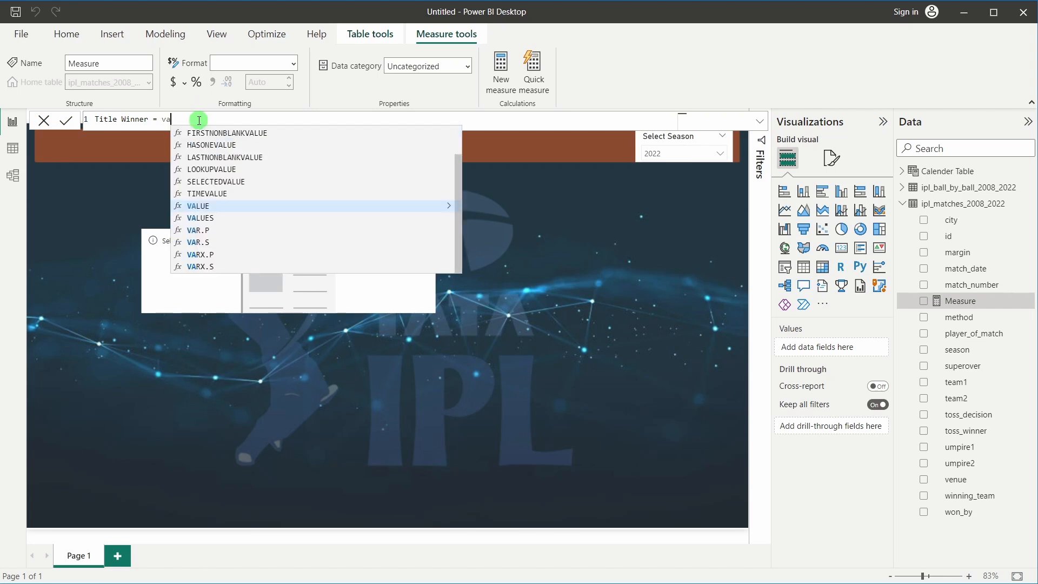
pyautogui.press('BackSpace')
pyautogui.press('BackSpace')
pyautogui.press('BackSpace')
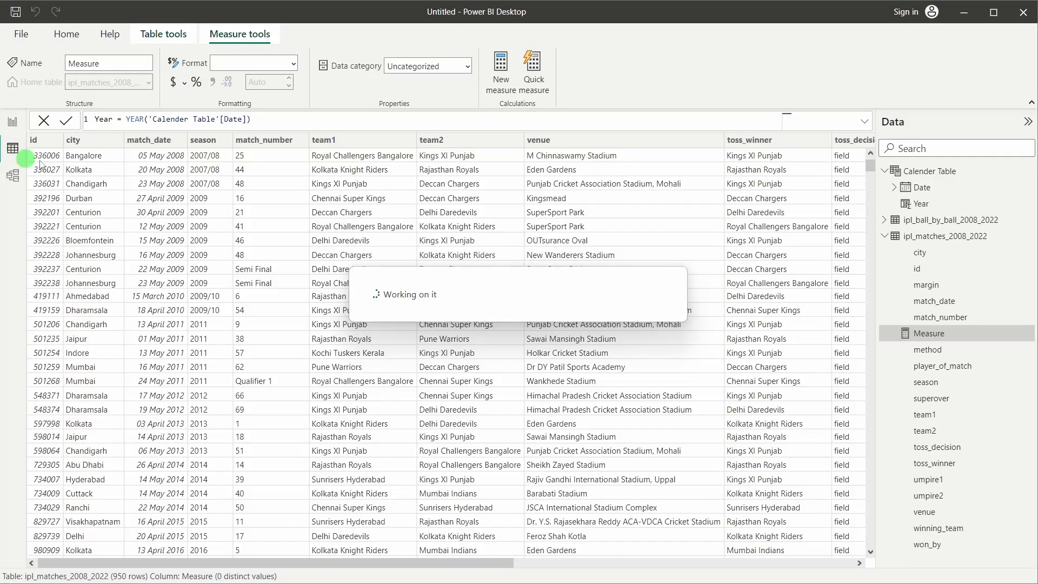
# Leave the formula bar by selecting the ipl_matches_2008_2022 table in Table view
pyautogui.click(919, 235)
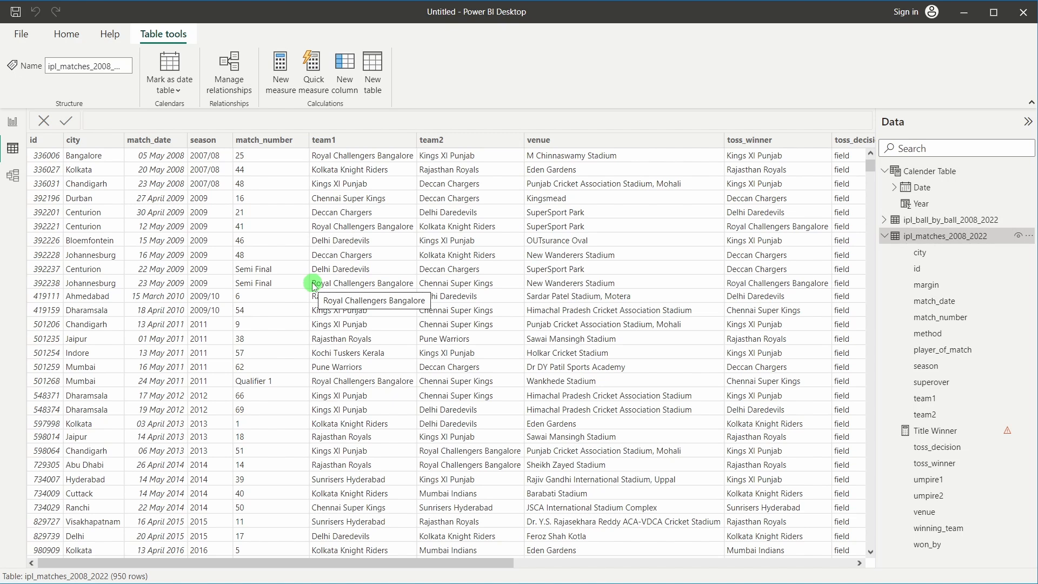
# Reopen Title Winner and define max_date = CALCULATE(MAX('Calender Table'[Date]))
pyautogui.click(13, 122)
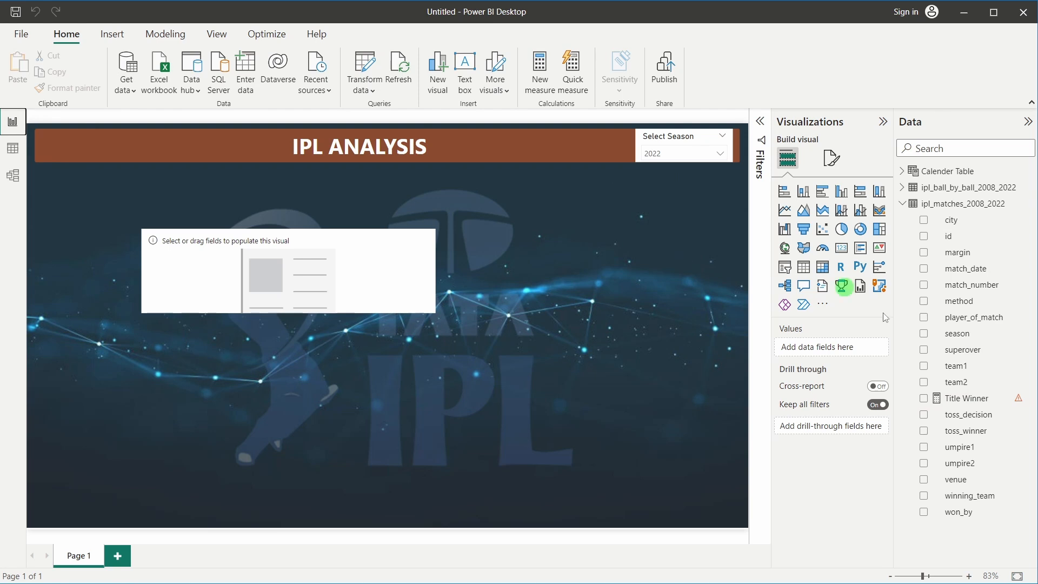
pyautogui.click(965, 398)
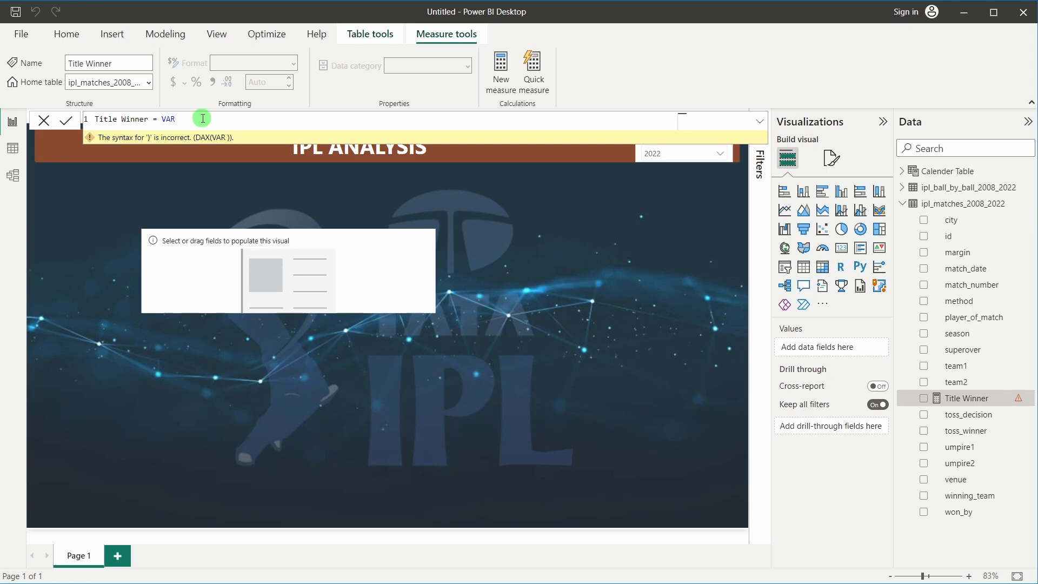
pyautogui.write('max_date')
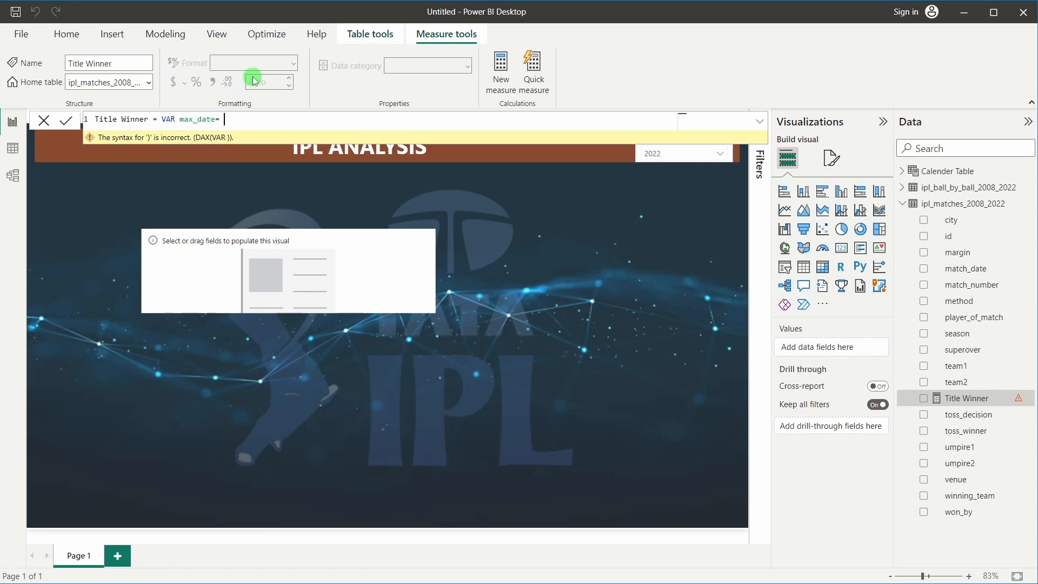
pyautogui.write('= cala')
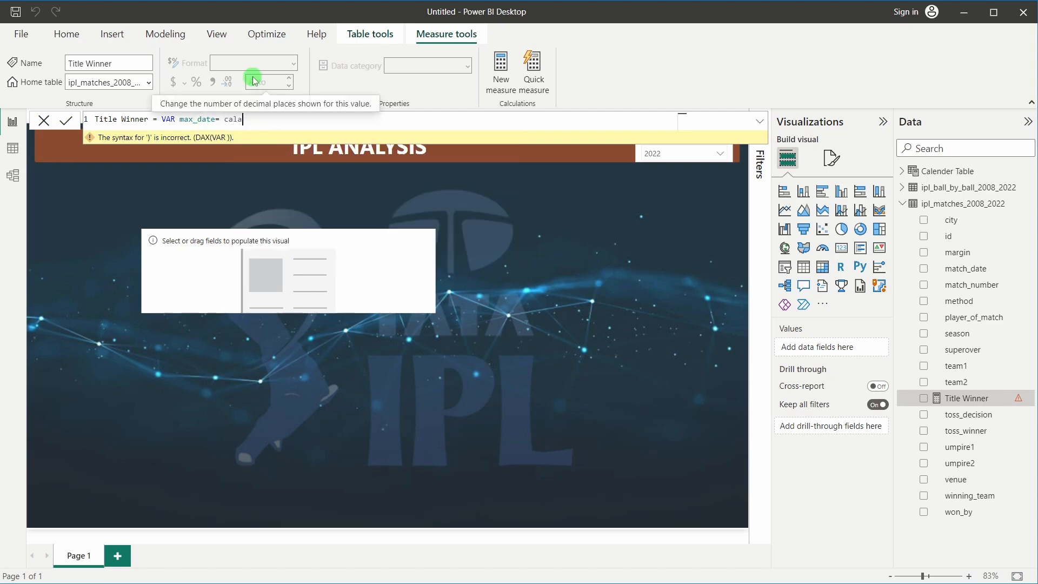
pyautogui.press('Tab')
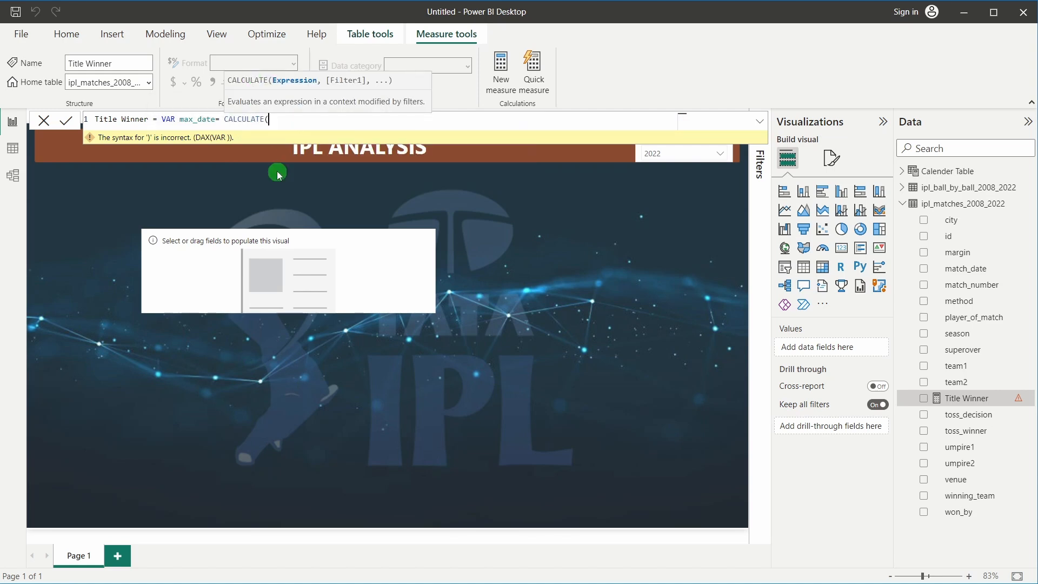
pyautogui.write('max')
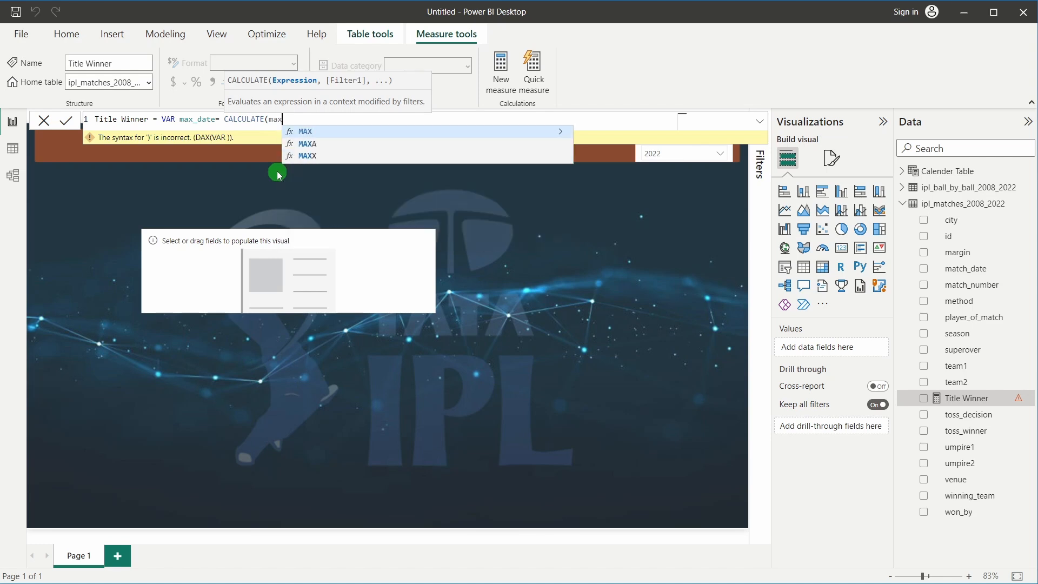
pyautogui.press('Tab')
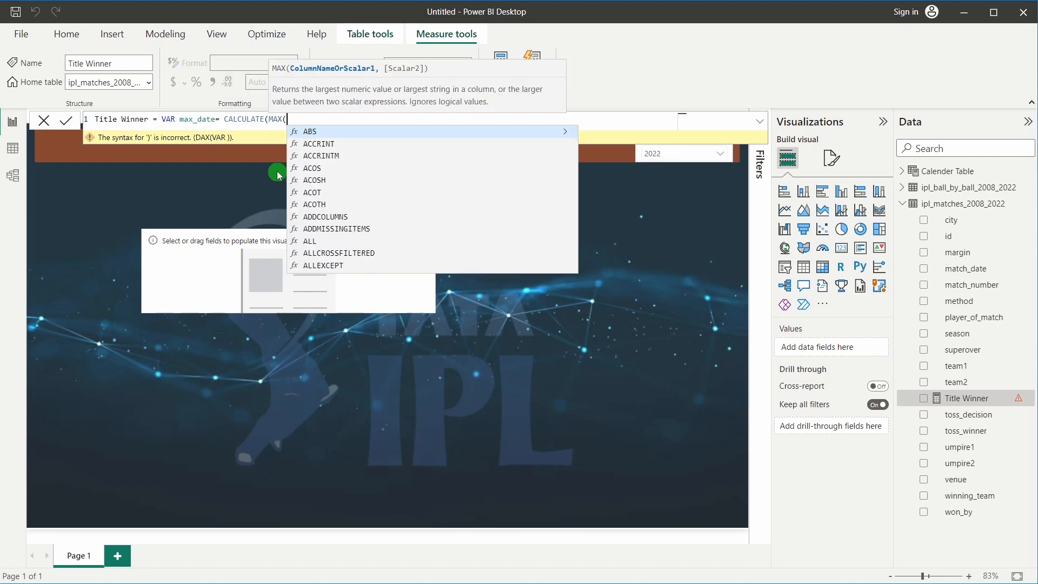
pyautogui.write('cale')
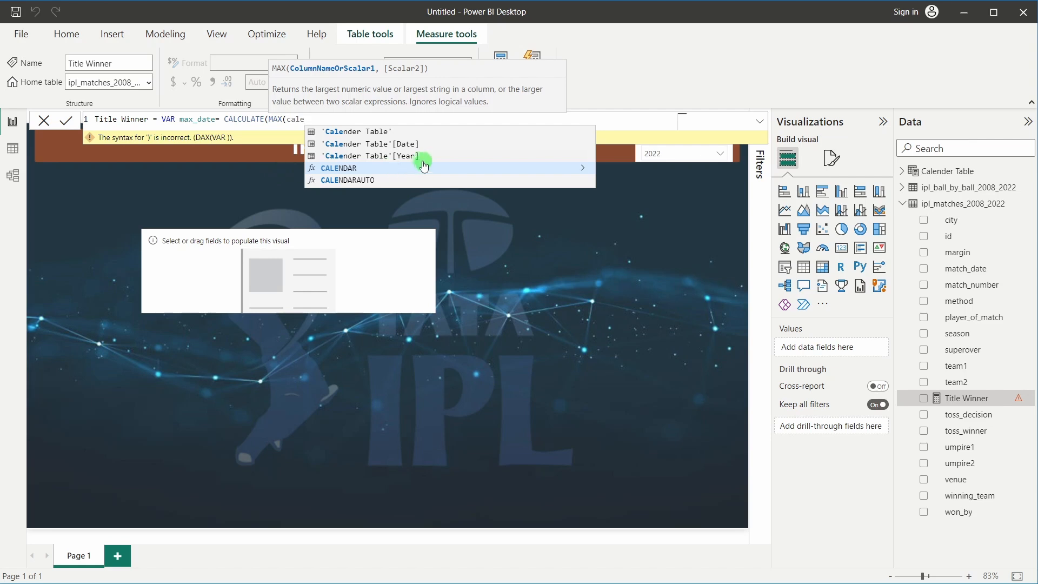
pyautogui.click(415, 145)
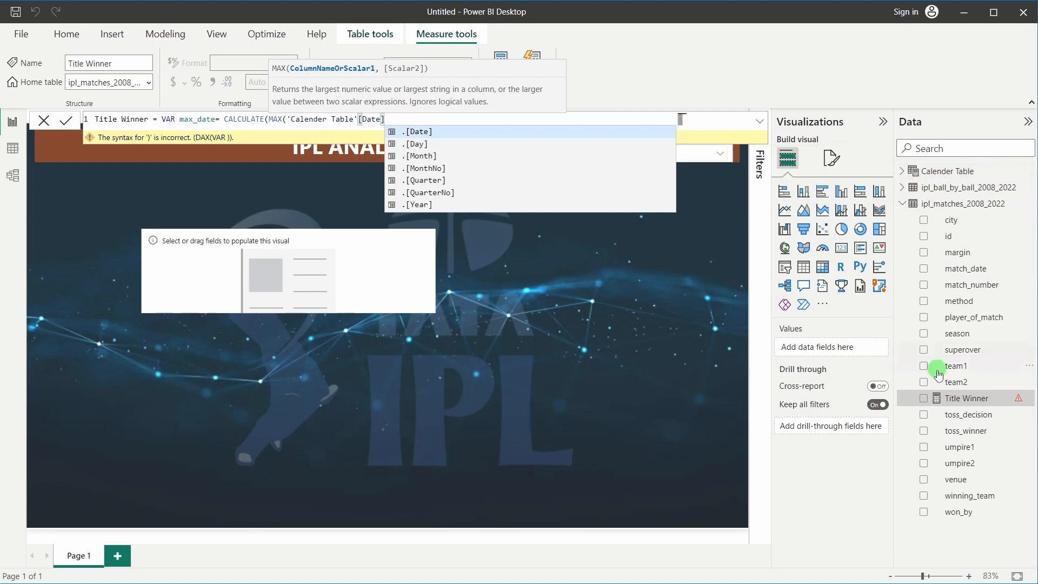
pyautogui.click(901, 171)
pyautogui.click(394, 119)
pyautogui.write('))')
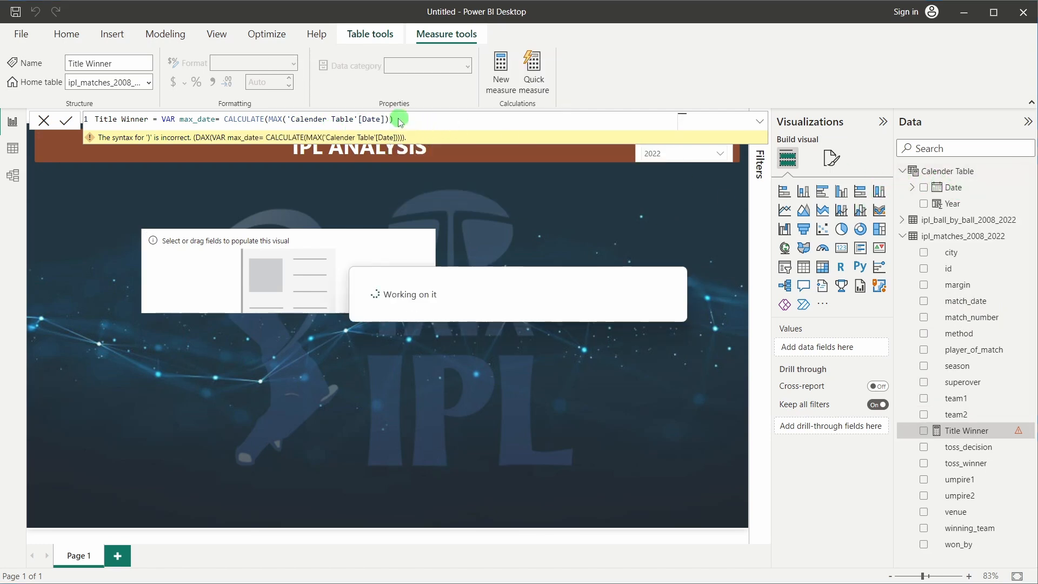
pyautogui.press('BackSpace')
pyautogui.press('BackSpace')
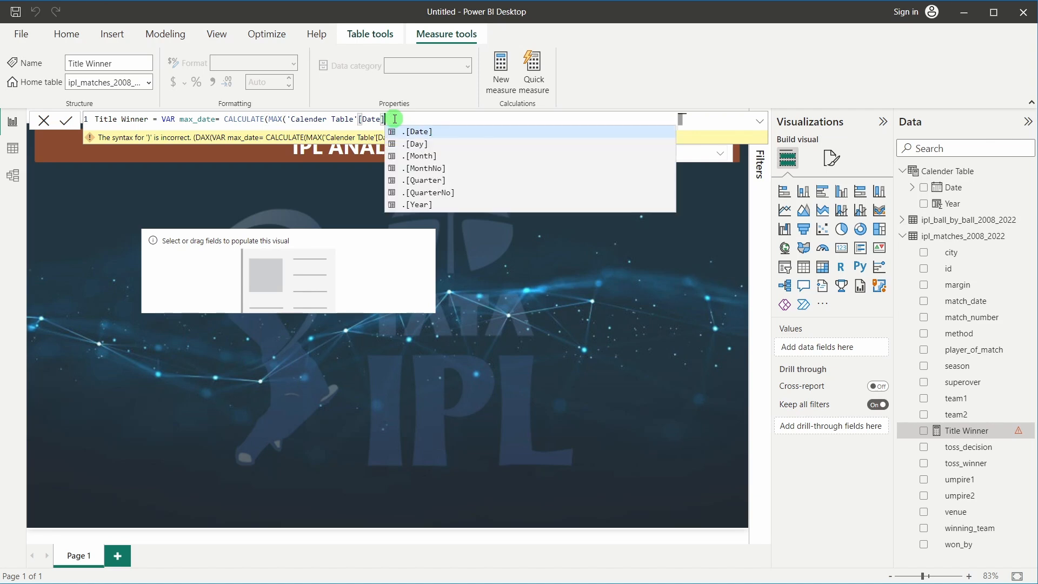
pyautogui.write(')')
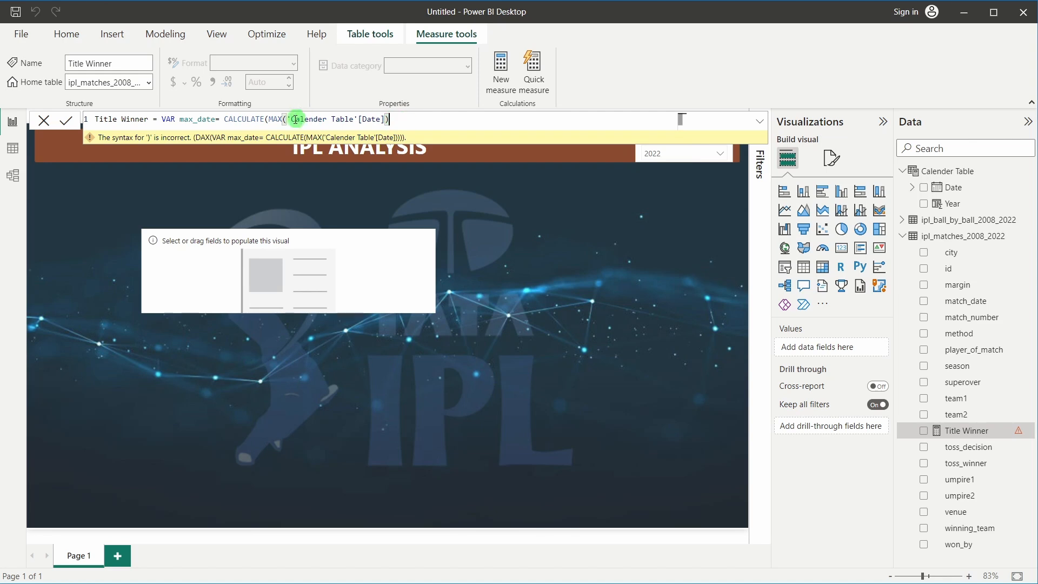
# Add ALLSELECTED(ipl_ball_by_ball_2008_2022) and begin a VALUES(ipl… filter inside CALCULATE
pyautogui.click(389, 117)
pyautogui.write(',')
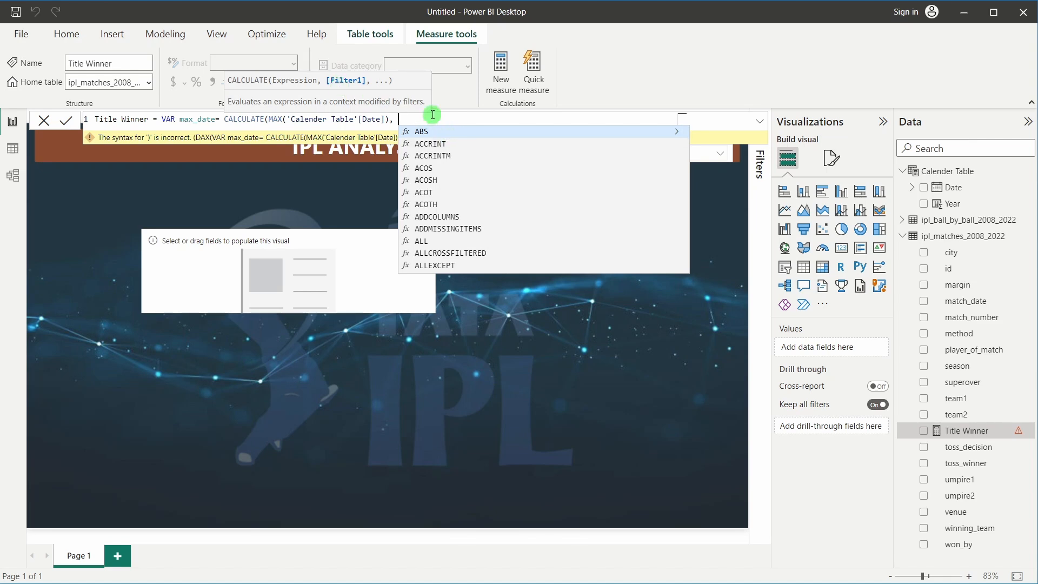
pyautogui.write('allsel')
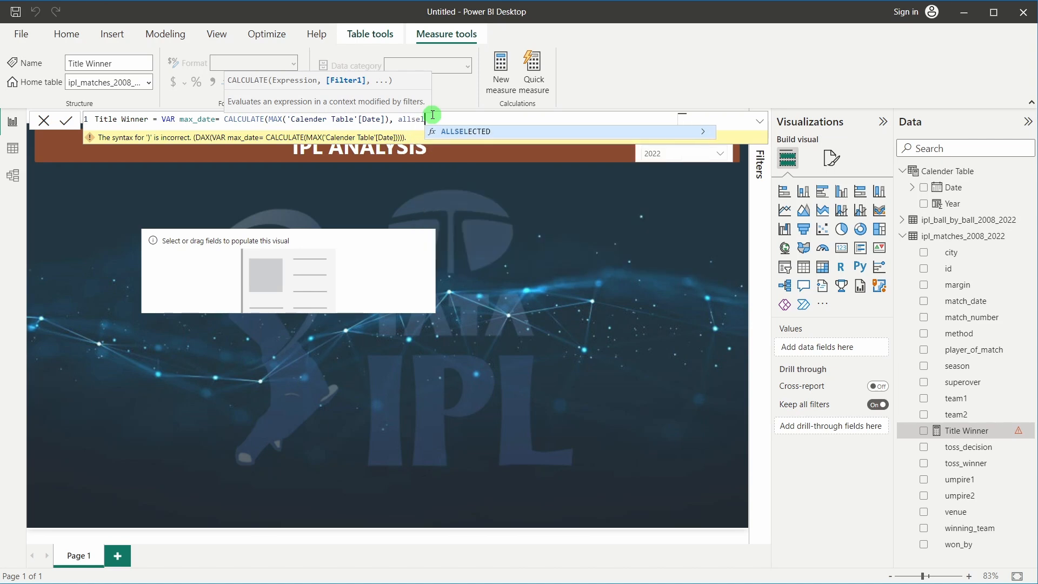
pyautogui.press('Tab')
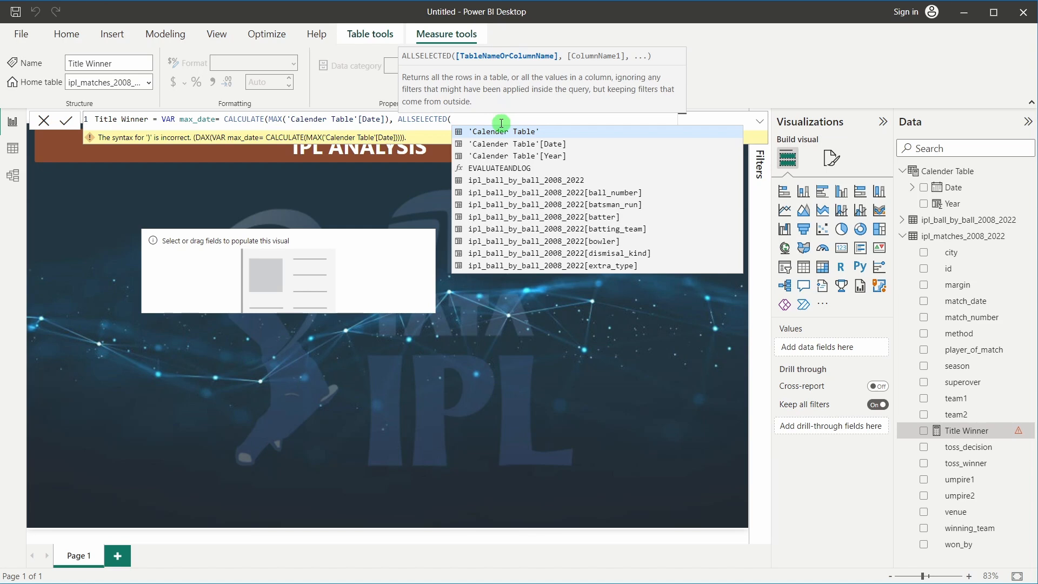
pyautogui.write('i')
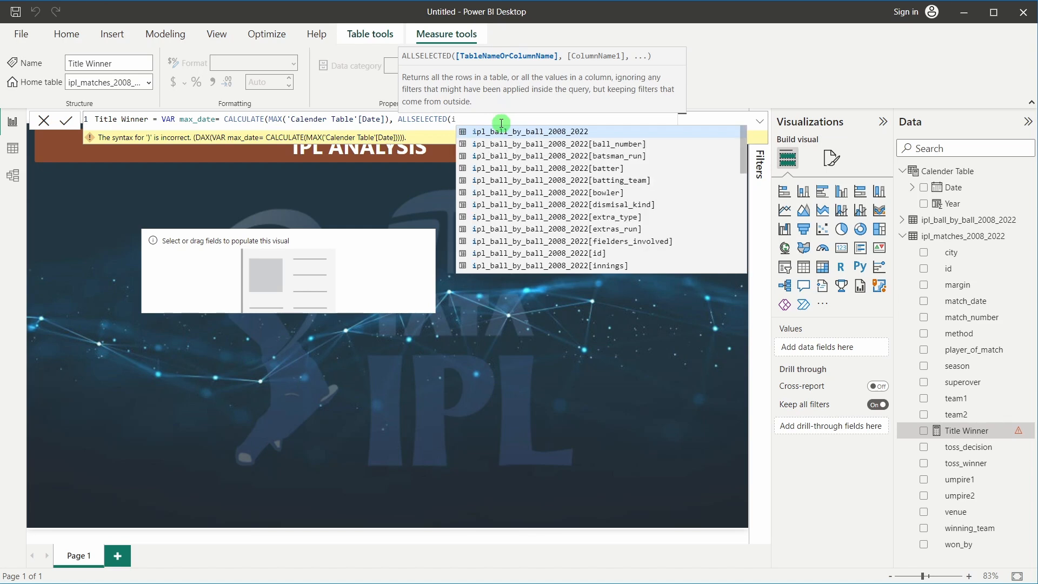
pyautogui.write('pl')
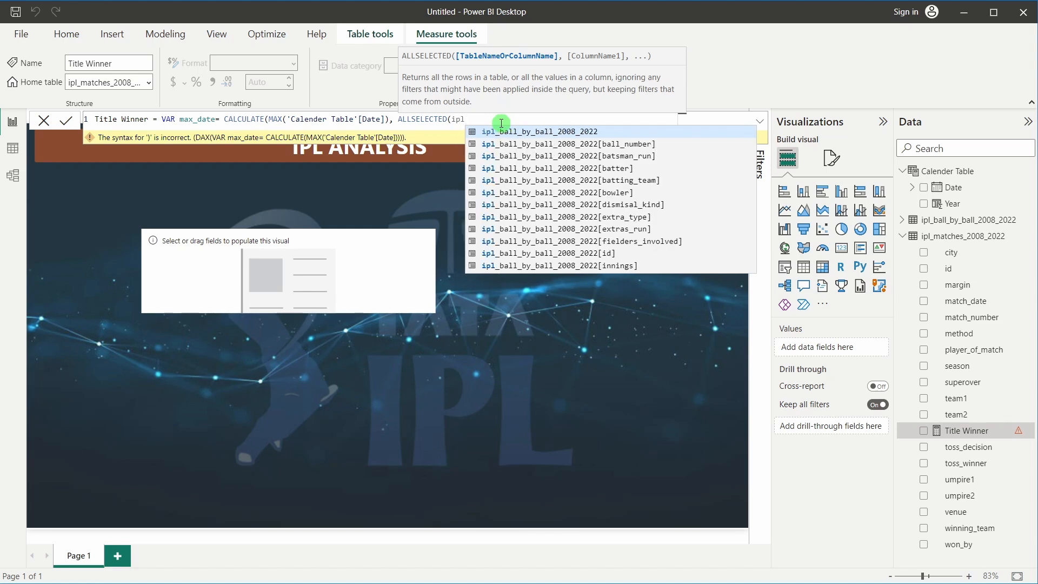
pyautogui.click(555, 130)
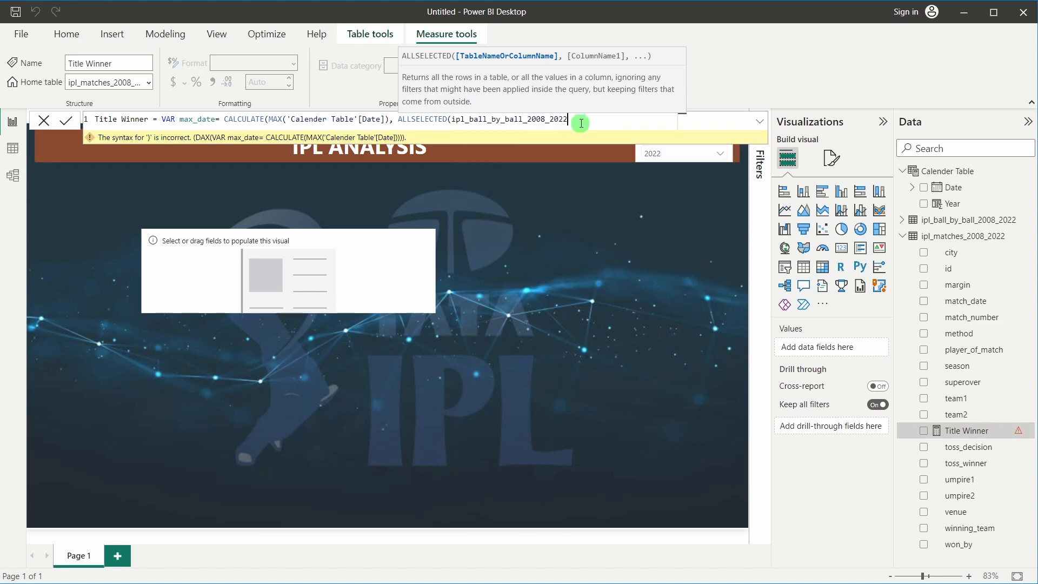
pyautogui.write(')')
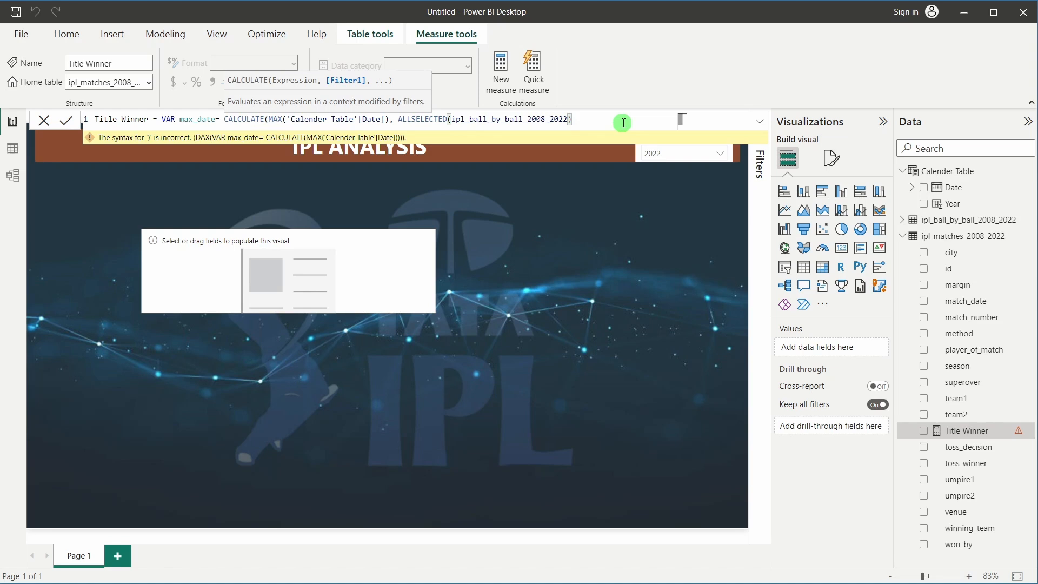
pyautogui.write(', ')
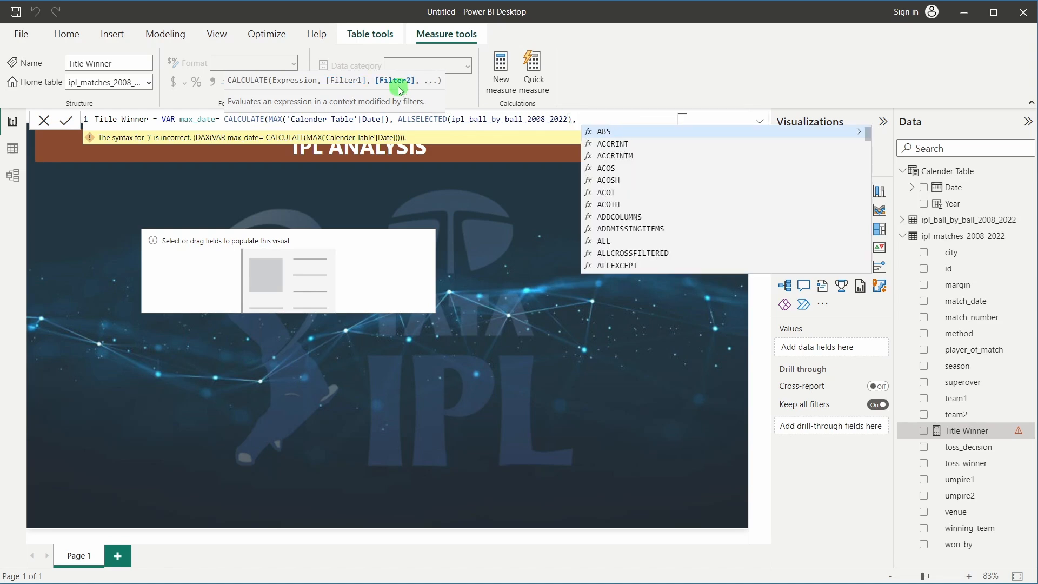
pyautogui.write('valuy')
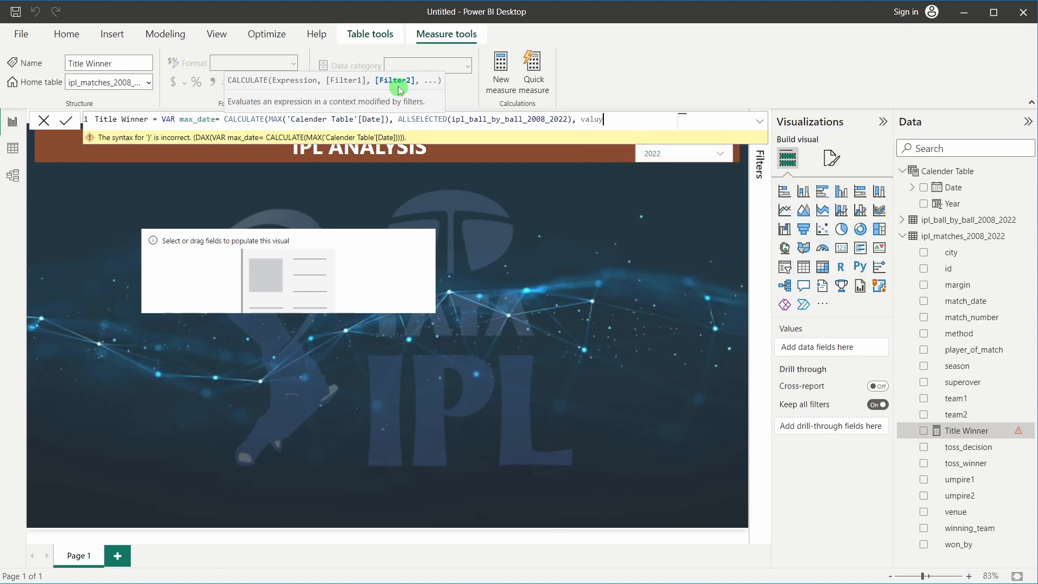
pyautogui.press('BackSpace')
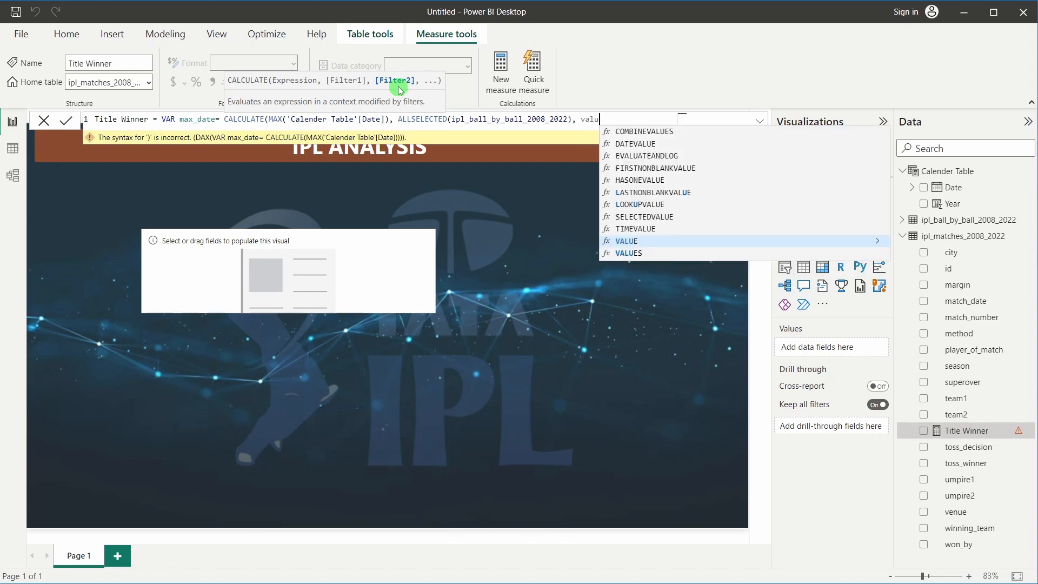
pyautogui.click(638, 253)
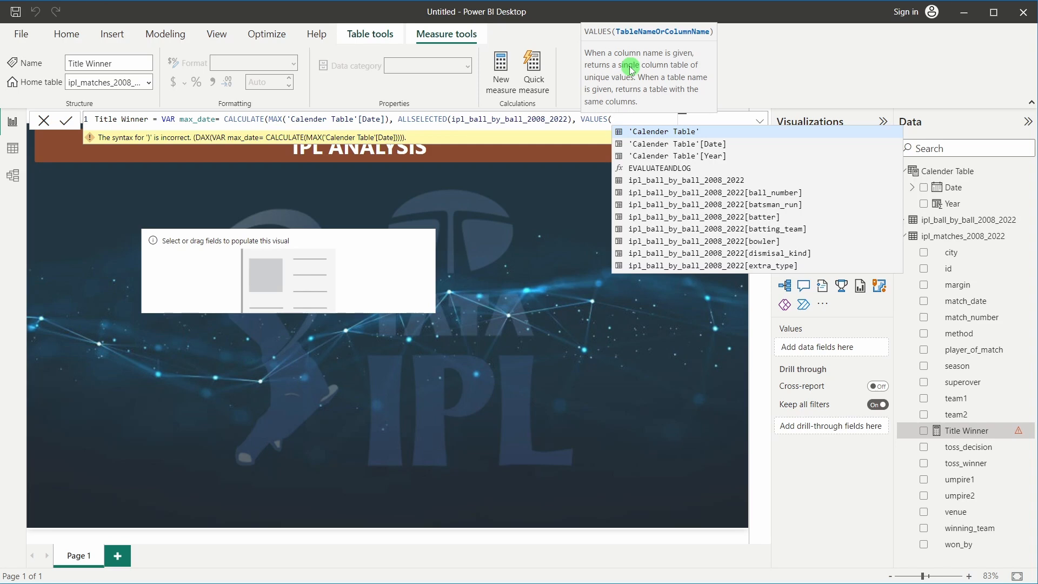
pyautogui.write('ipl')
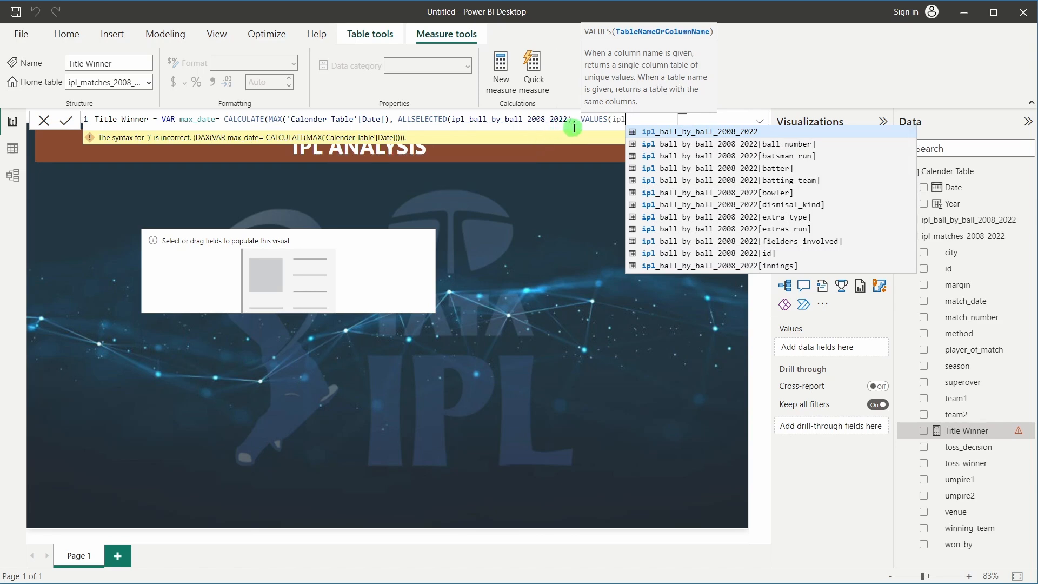
# Replace the ALLSELECTED table with ipl_matches_2008_2022
pyautogui.moveTo(569, 120); pyautogui.dragTo(449, 120)
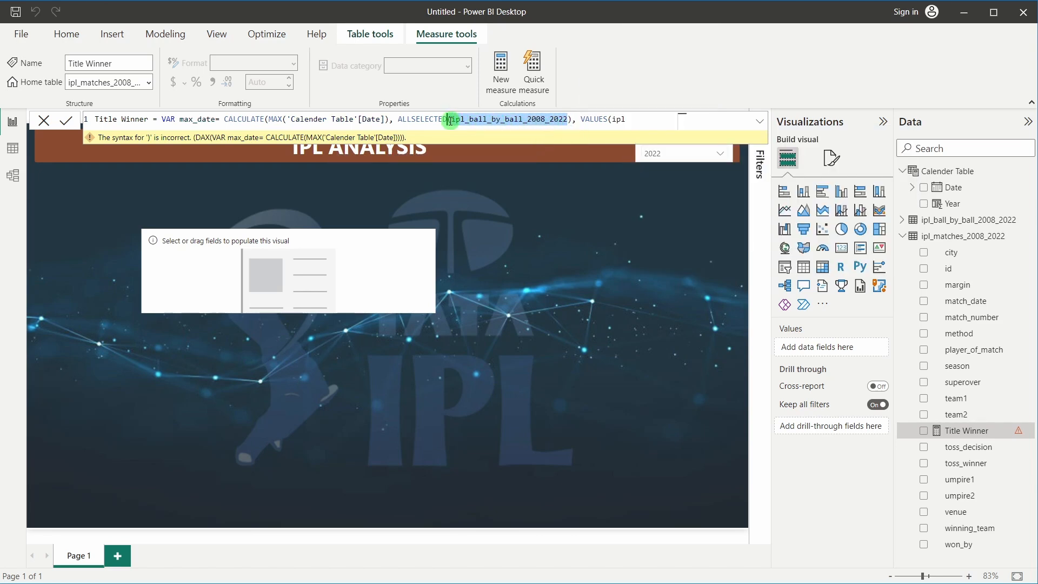
pyautogui.press('BackSpace')
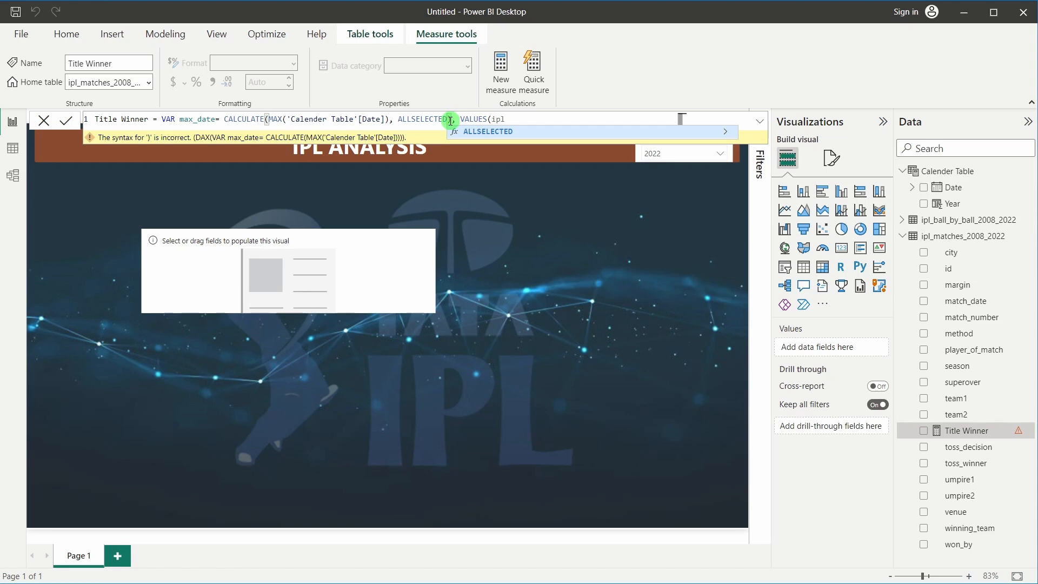
pyautogui.write('(ipl')
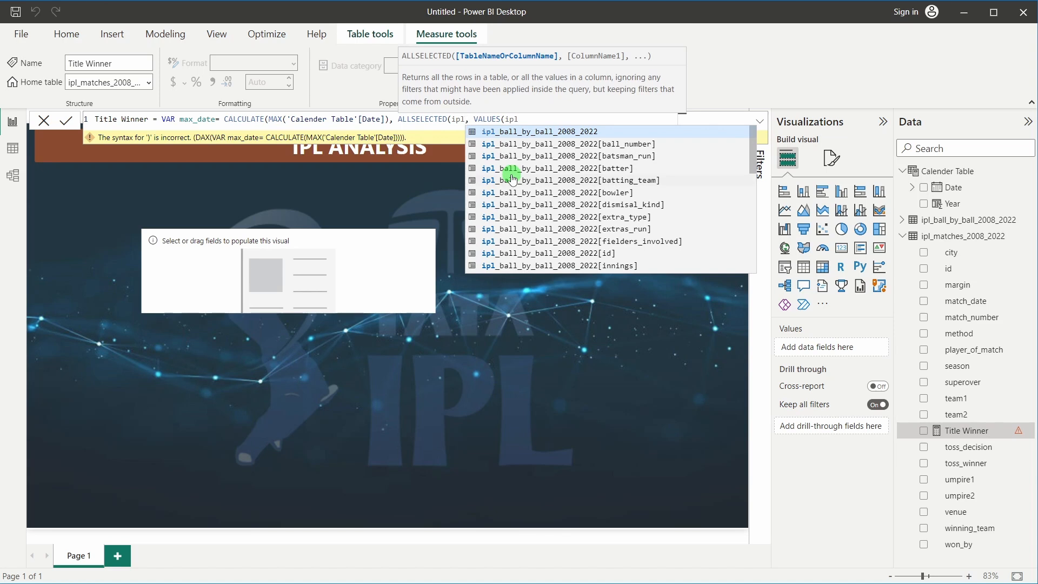
pyautogui.write('_ma')
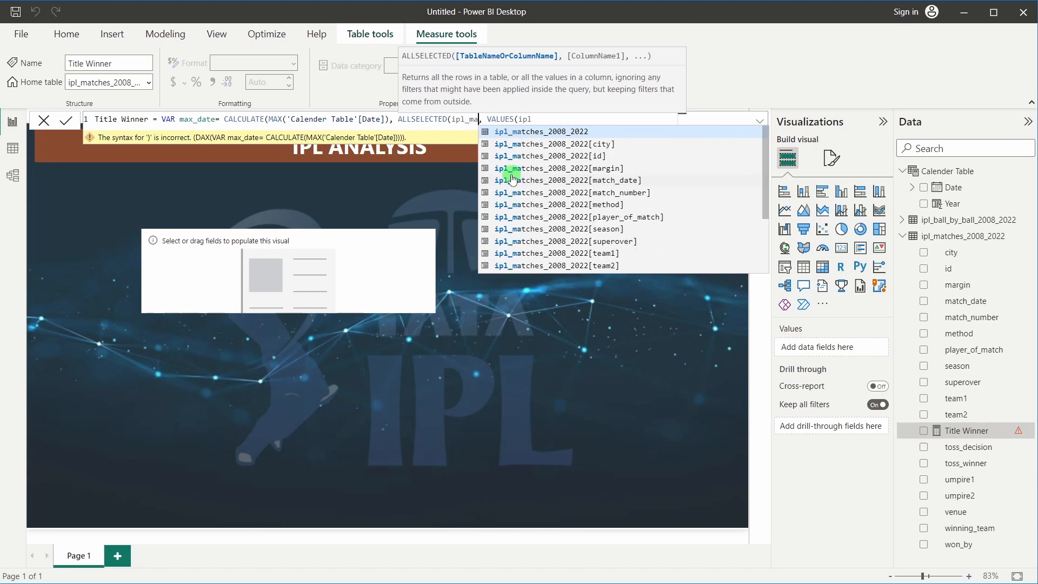
pyautogui.click(542, 133)
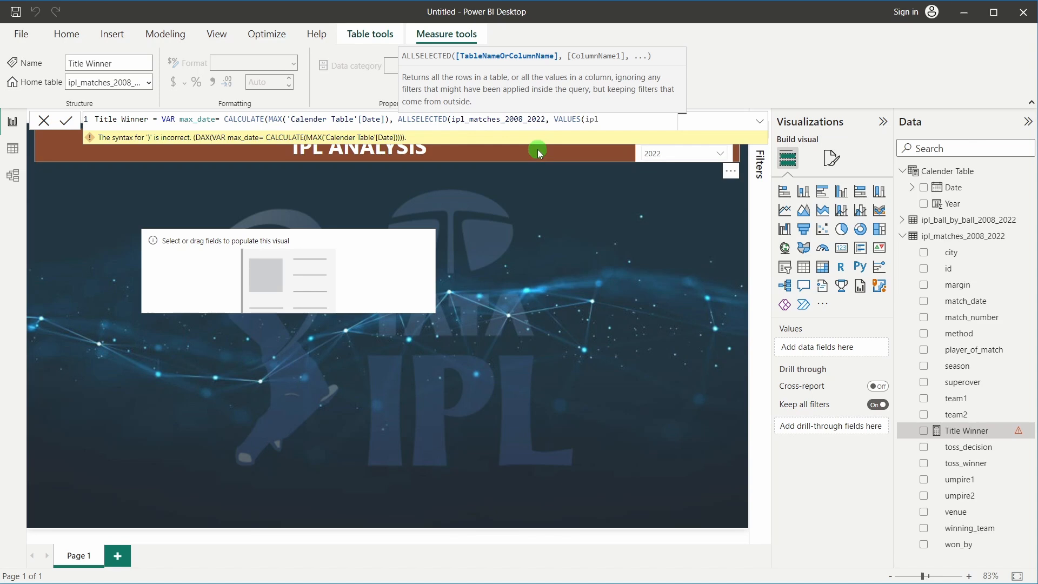
pyautogui.write(')')
# Complete VALUES(ipl_matches_2008_2022)) to close CALCULATE, then start a new formula line
pyautogui.click(606, 120)
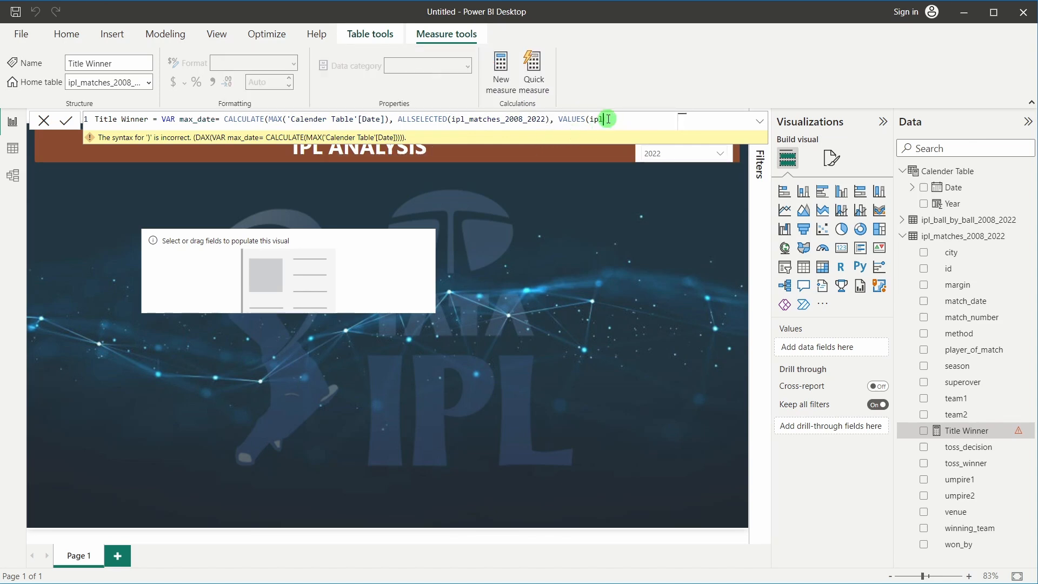
pyautogui.write('__ma')
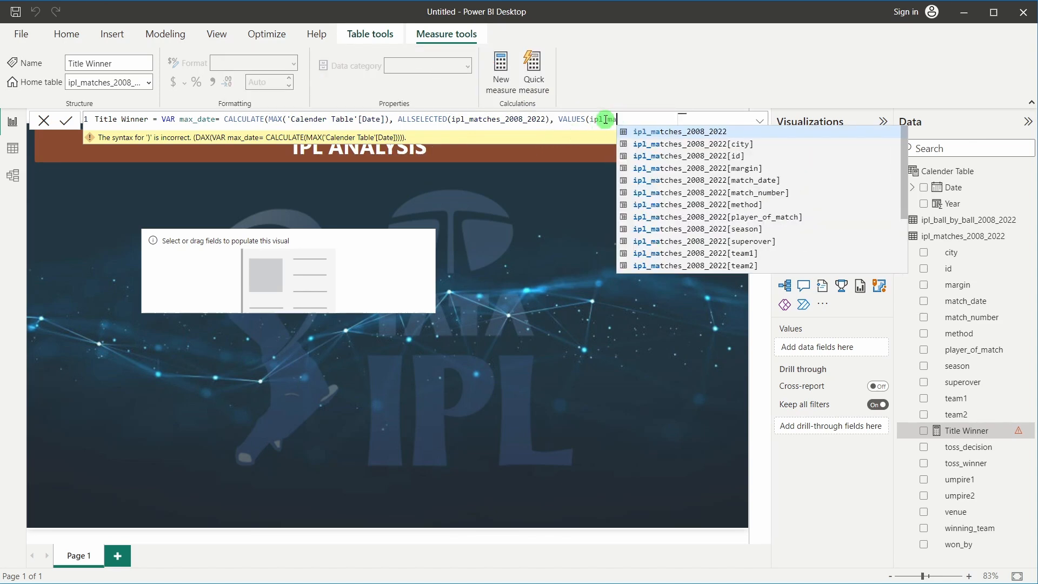
pyautogui.click(638, 127)
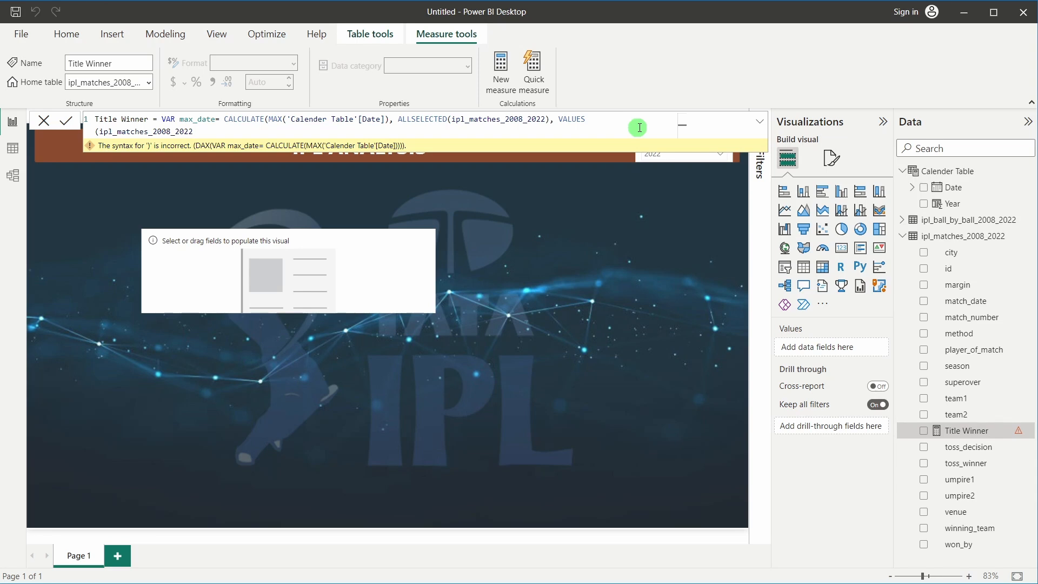
pyautogui.write(')')
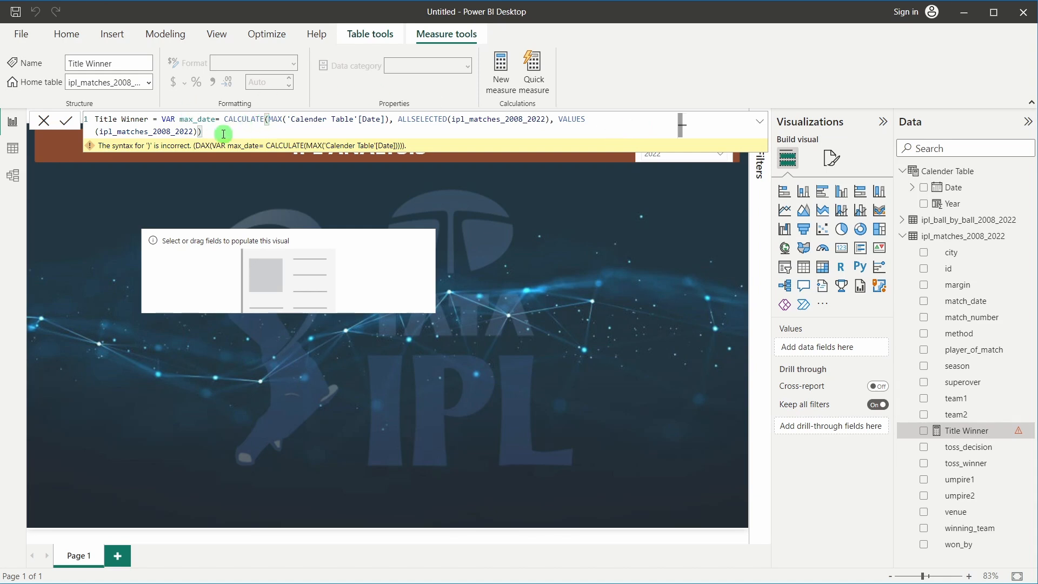
pyautogui.moveTo(179, 119); pyautogui.dragTo(216, 121)
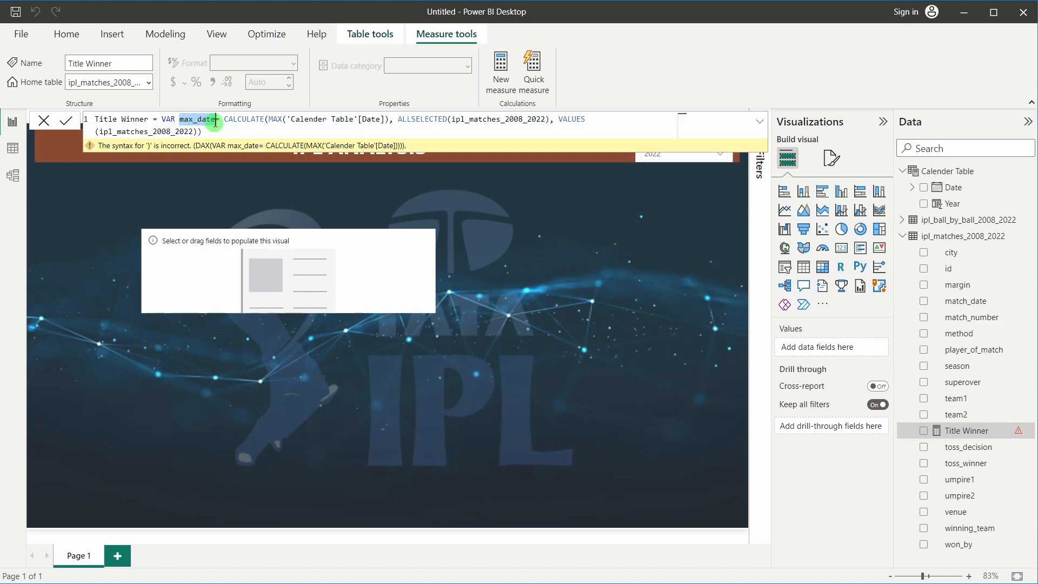
pyautogui.click(211, 133)
pyautogui.hotkey('shift', 'Return')
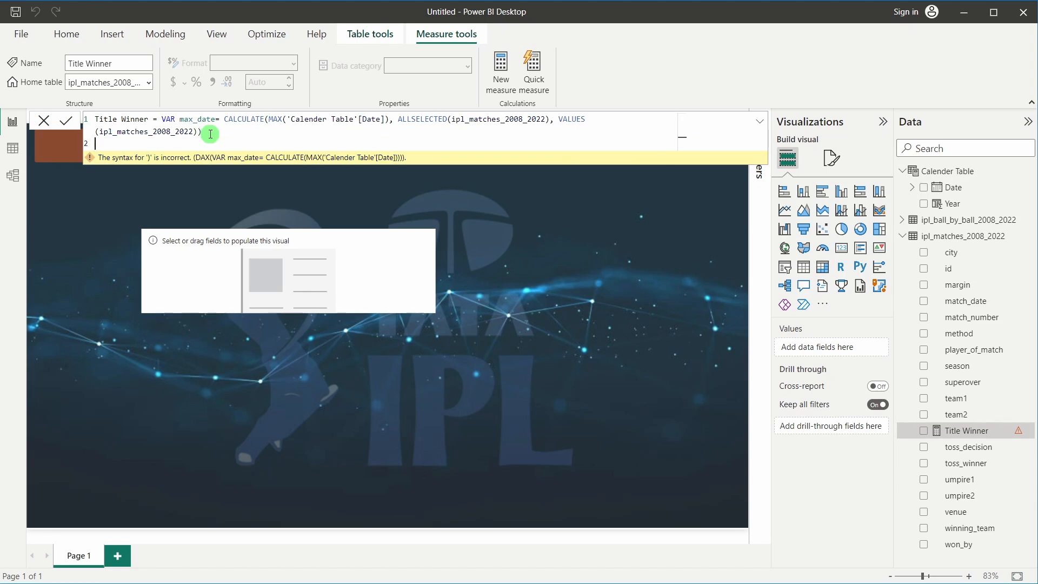
# On line 2, write var title_winner = CALCULATE(SELECTEDVALUE(ipl_matches_2008_2022[winning_team]
pyautogui.hotkey('shift', 'Return')
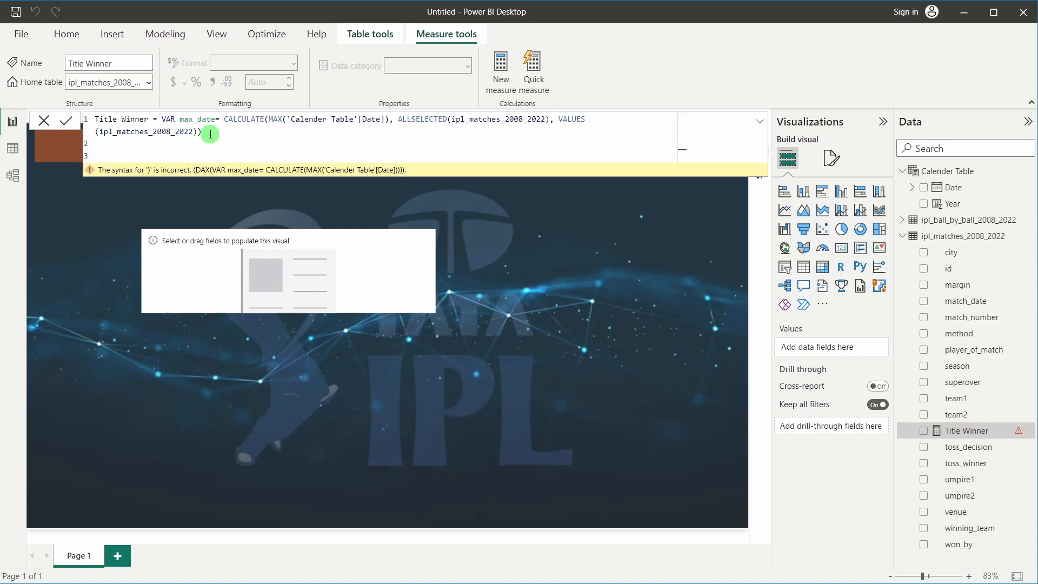
pyautogui.press('BackSpace')
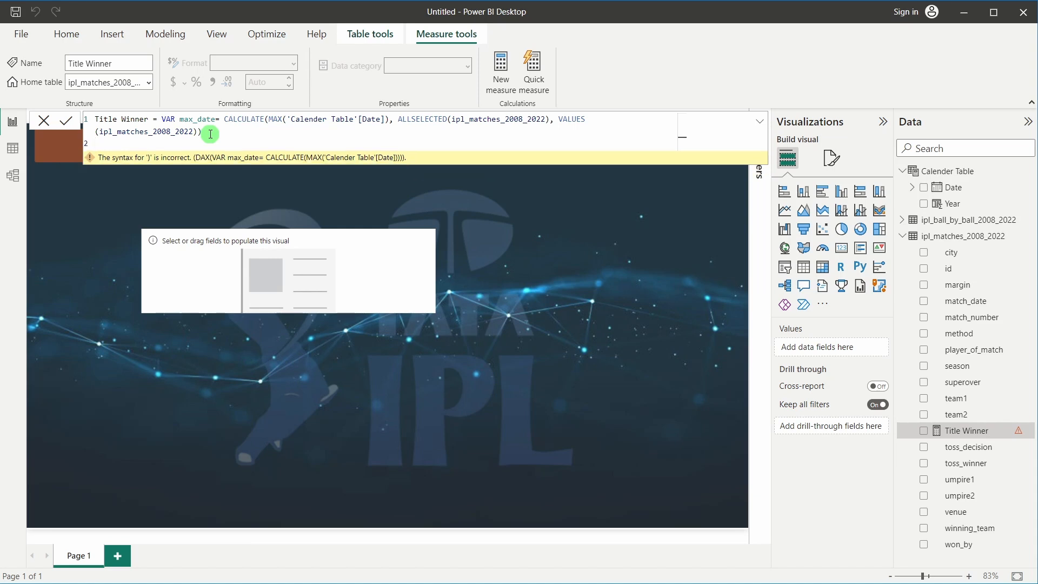
pyautogui.write('var title_winner = CALCULATE(')
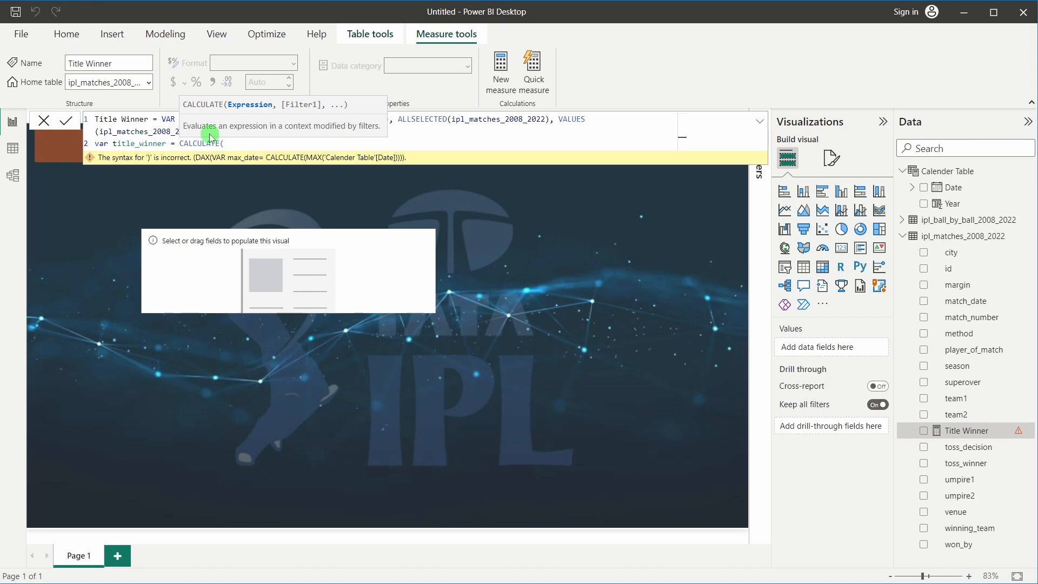
pyautogui.write('select')
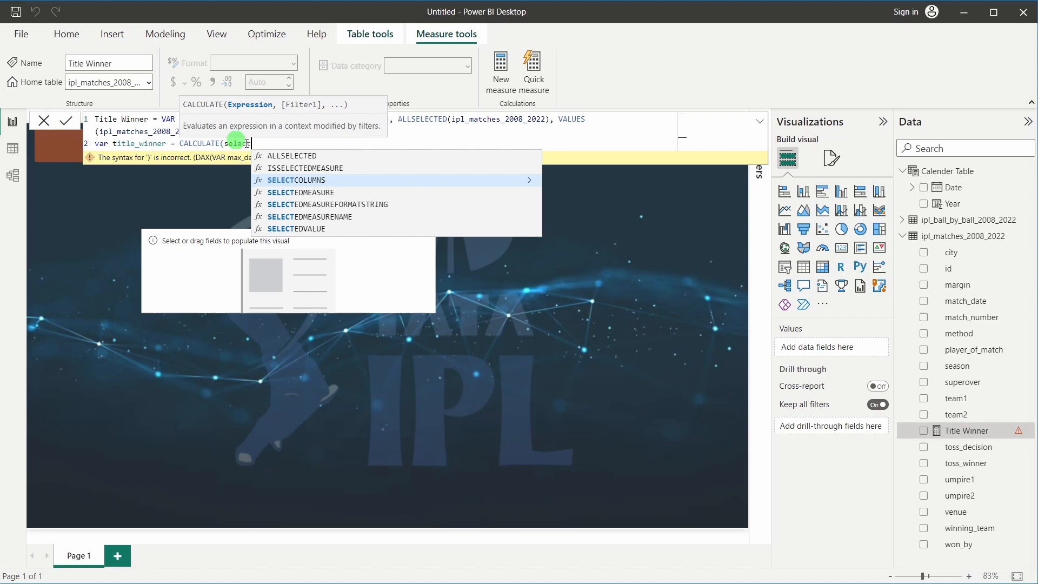
pyautogui.click(296, 228)
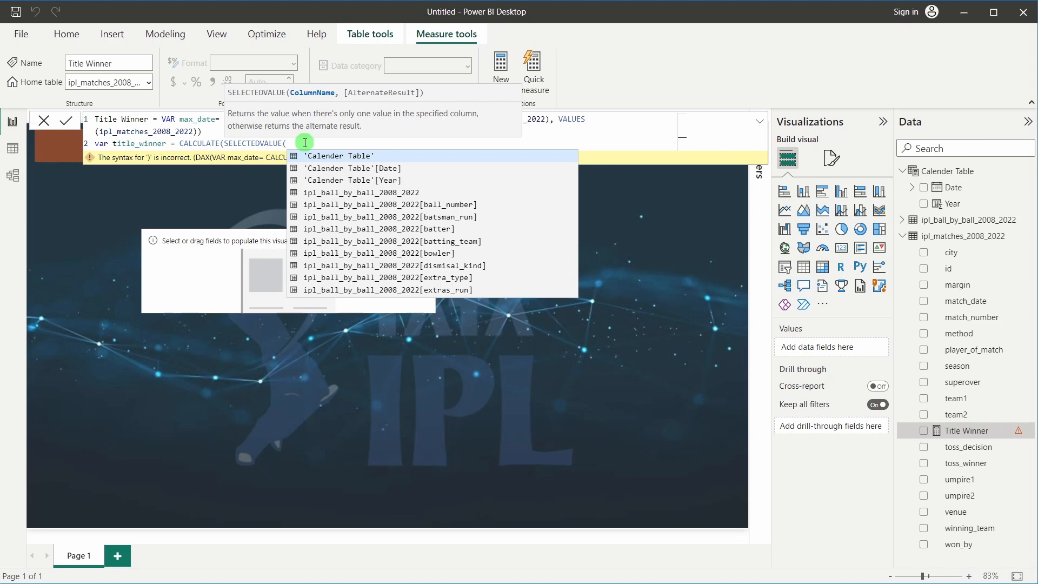
pyautogui.write('winn')
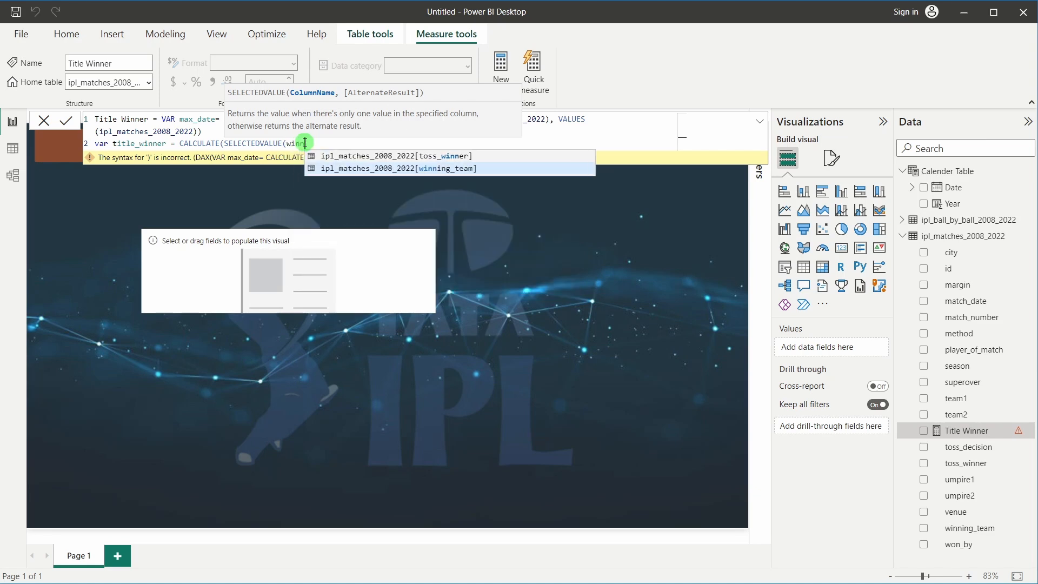
pyautogui.click(388, 168)
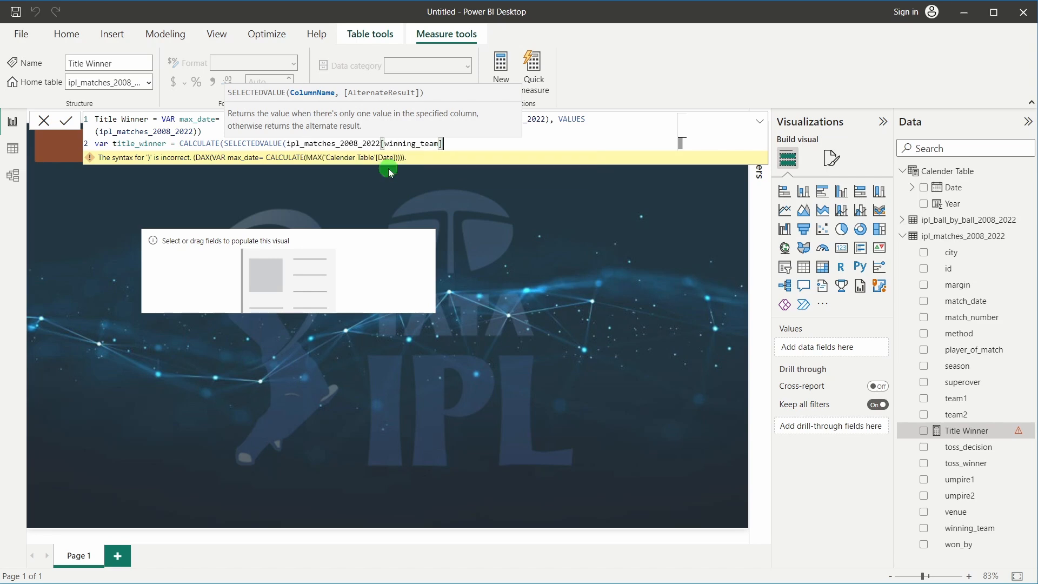
# Add the filter 'Calender Table'[Date] = max_date to the title_winner line of the measure
pyautogui.write(')')
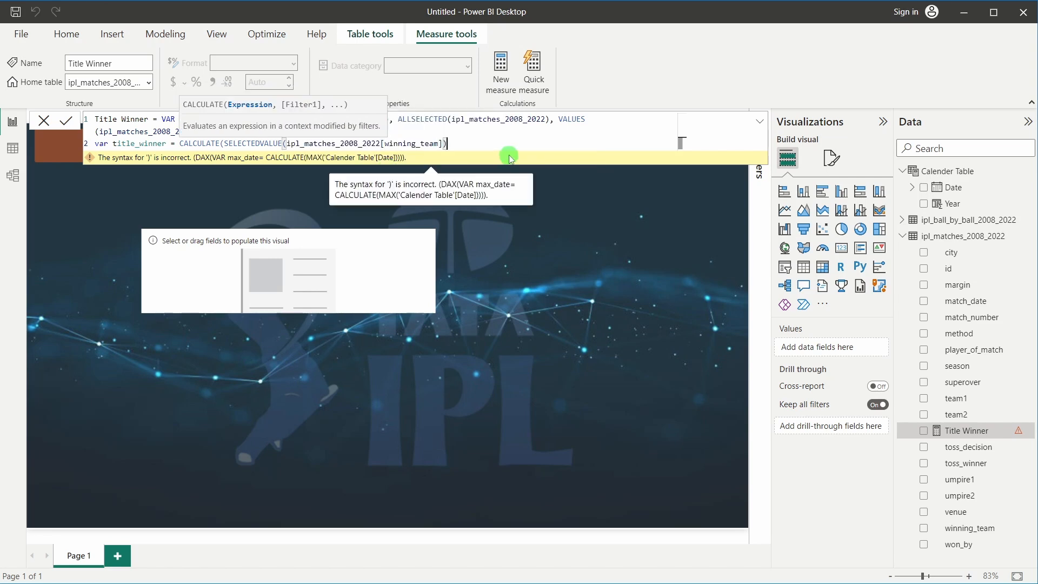
pyautogui.write(',')
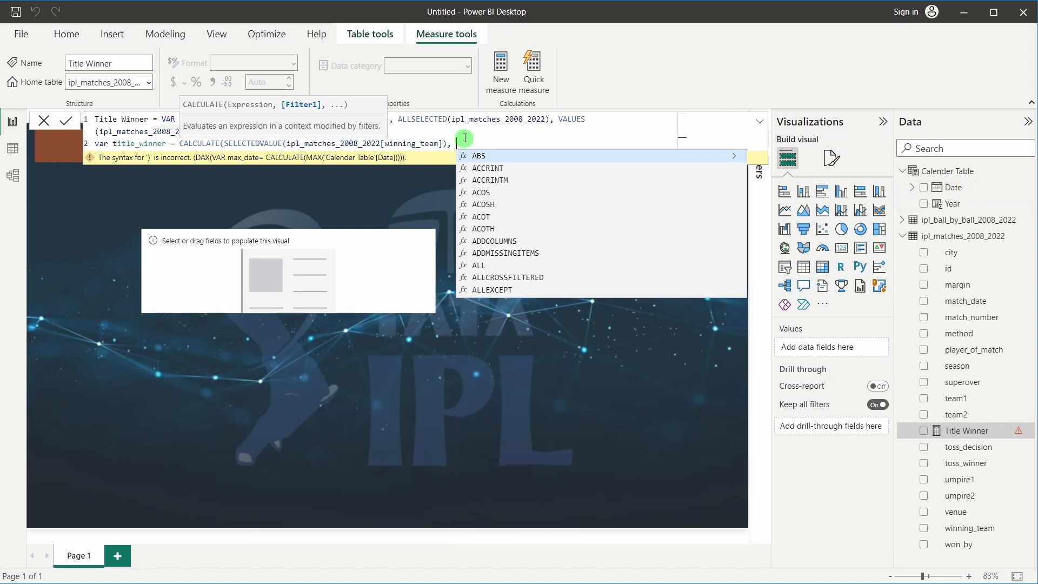
pyautogui.write('date')
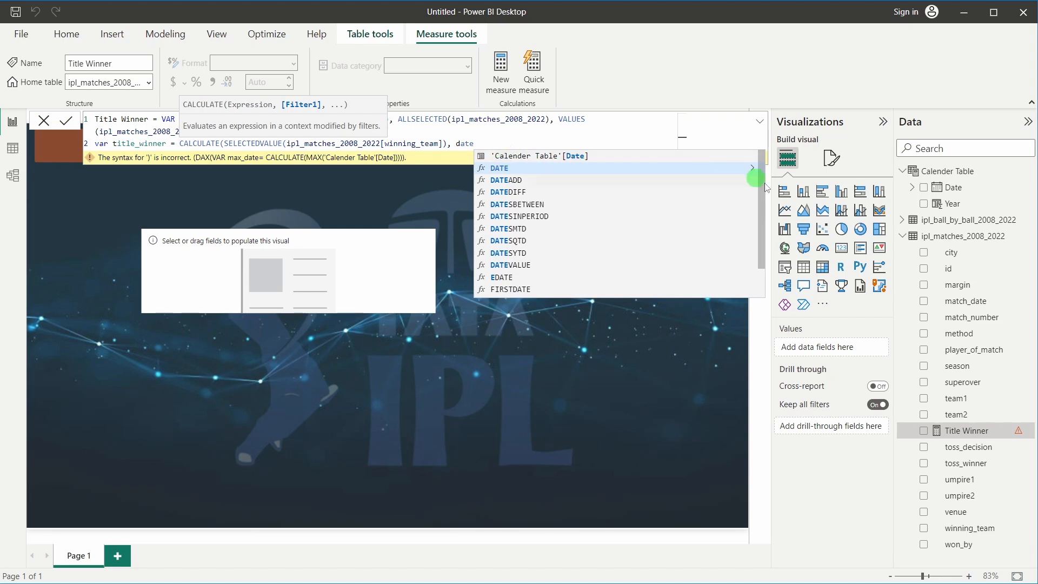
pyautogui.click(562, 155)
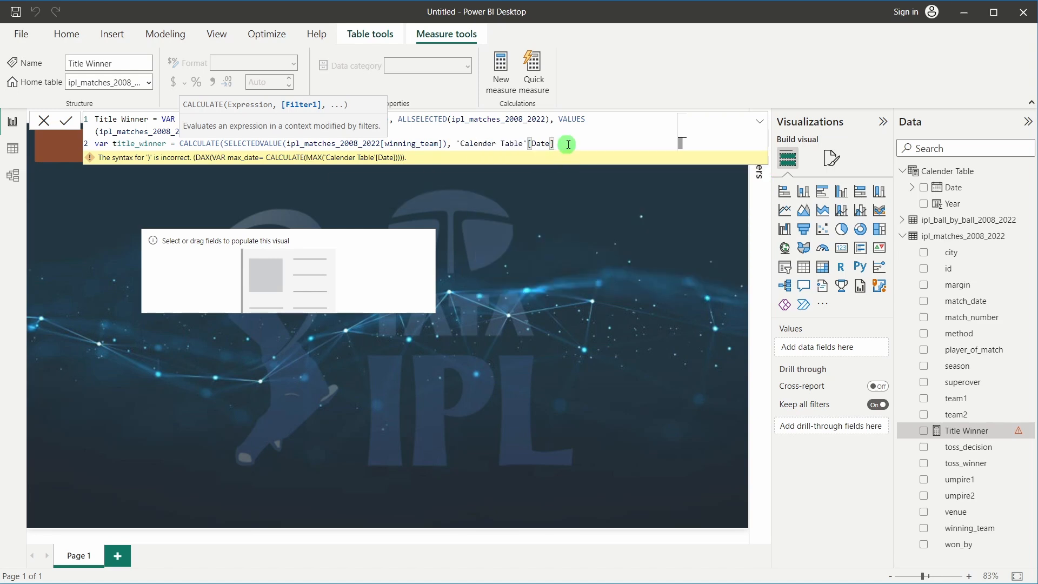
pyautogui.write('=')
pyautogui.click(148, 131)
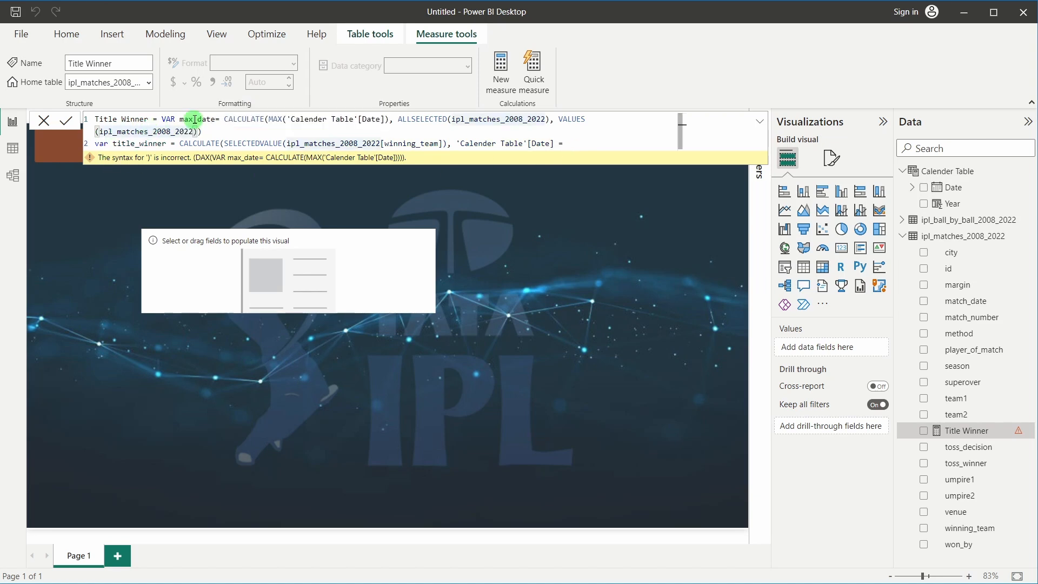
pyautogui.moveTo(181, 119); pyautogui.dragTo(215, 119)
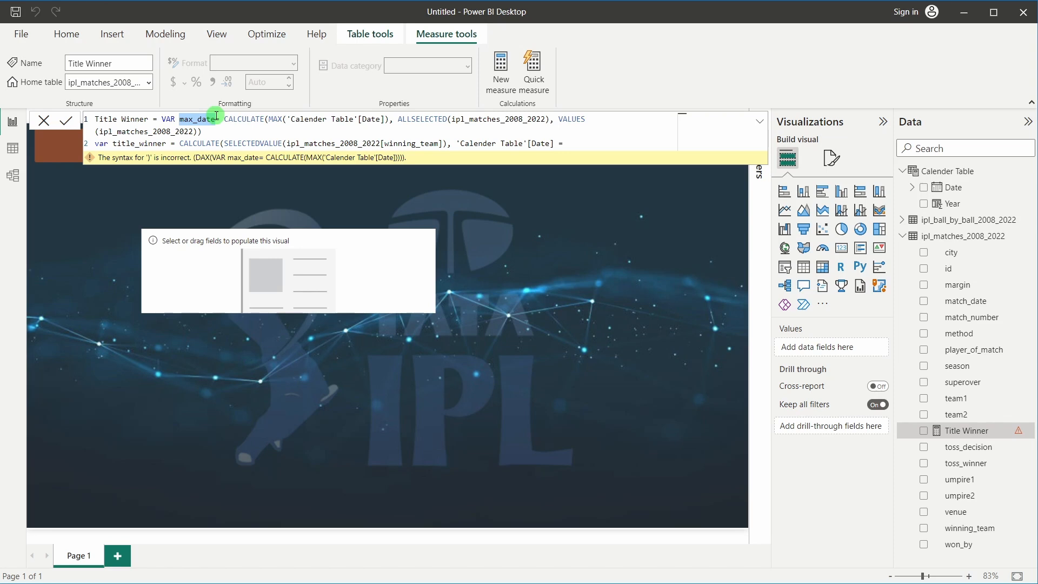
pyautogui.click(598, 145)
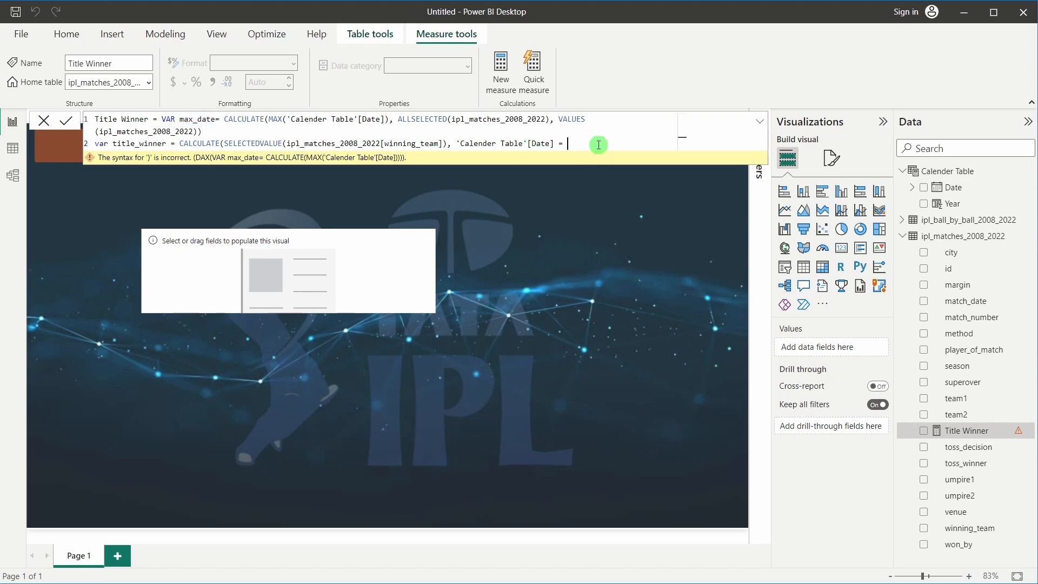
pyautogui.write('max_date')
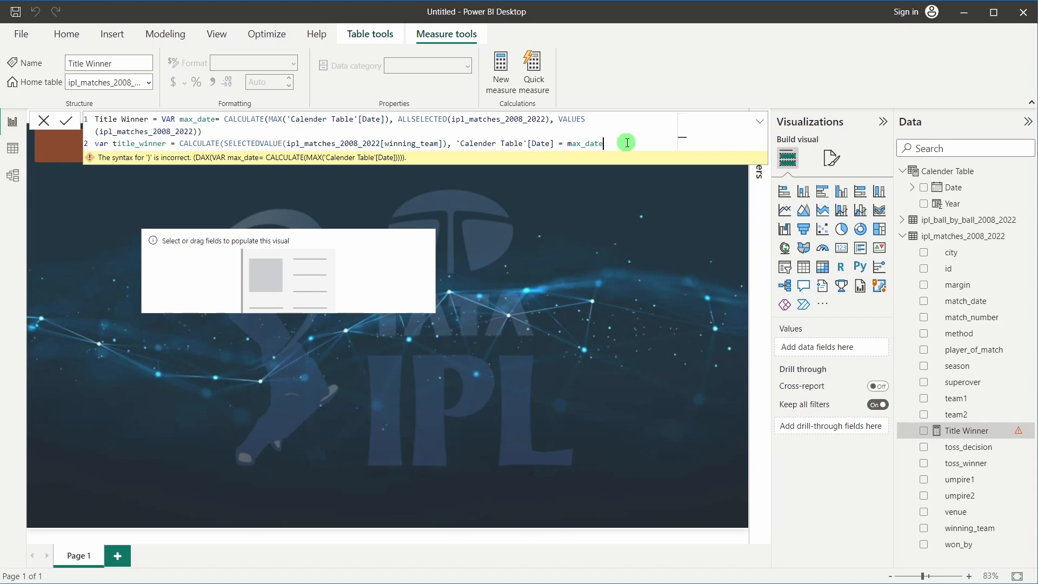
pyautogui.write(')')
pyautogui.hotkey('shift', 'Return')
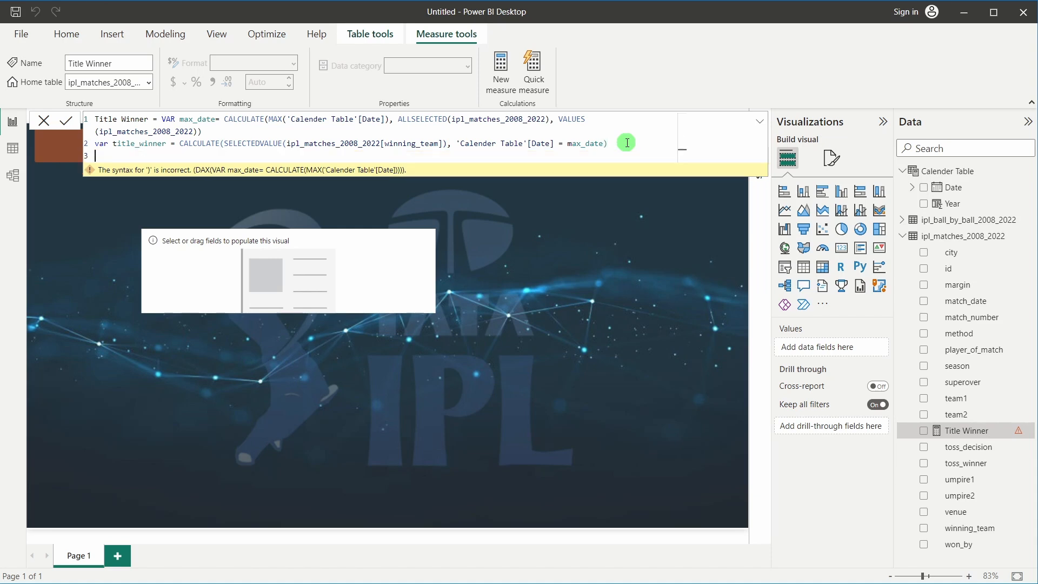
pyautogui.write('retu')
pyautogui.press('BackSpace')
pyautogui.press('BackSpace')
pyautogui.press('BackSpace')
pyautogui.press('BackSpace')
pyautogui.write(')')
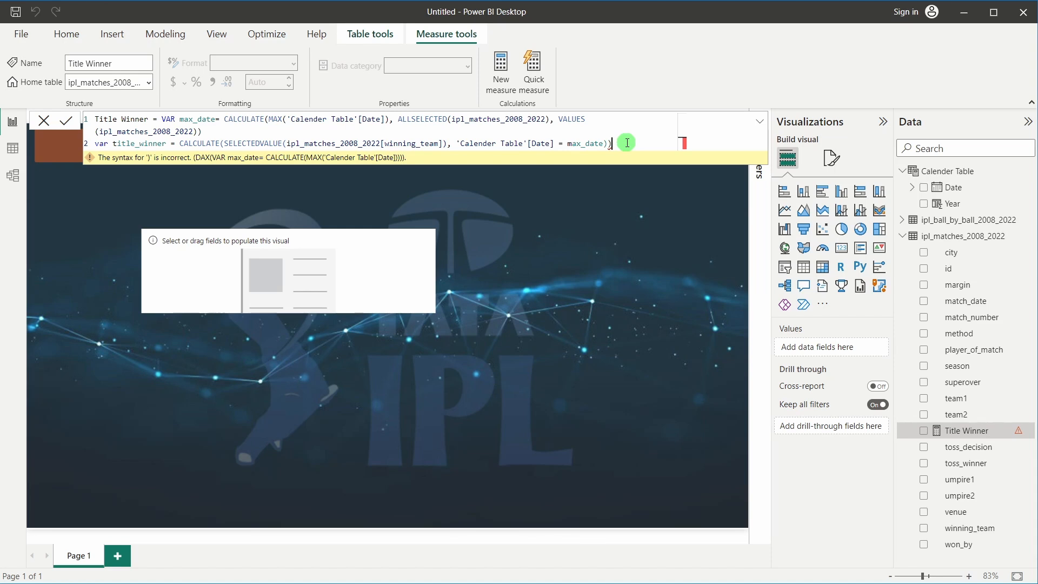
pyautogui.press('BackSpace')
pyautogui.press('BackSpace')
pyautogui.press('BackSpace')
pyautogui.press('BackSpace')
pyautogui.press('BackSpace')
pyautogui.press('BackSpace')
pyautogui.press('BackSpace')
pyautogui.press('BackSpace')
pyautogui.press('BackSpace')
pyautogui.press('BackSpace')
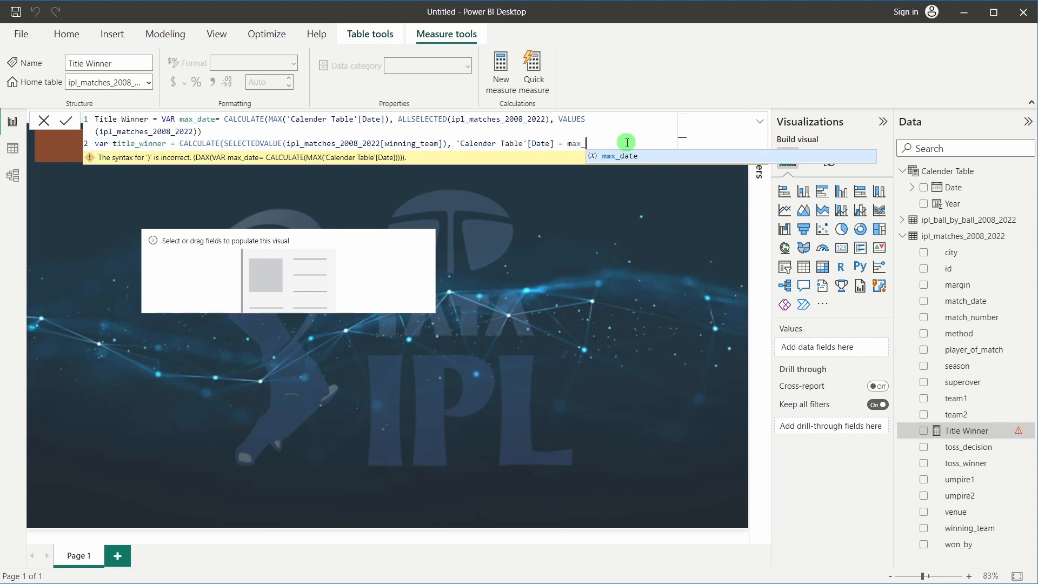
pyautogui.write('max')
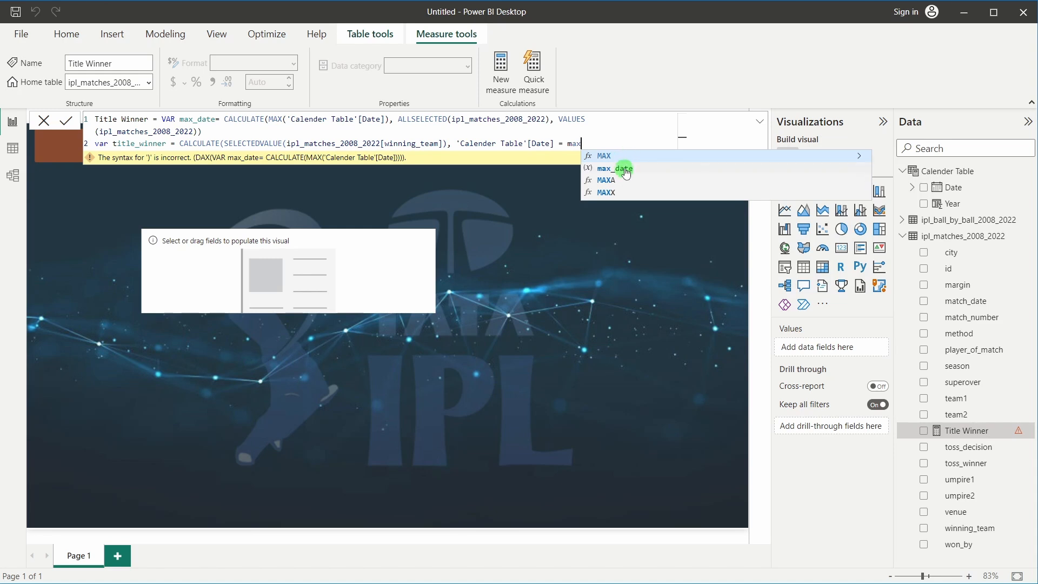
pyautogui.click(621, 167)
pyautogui.write(')')
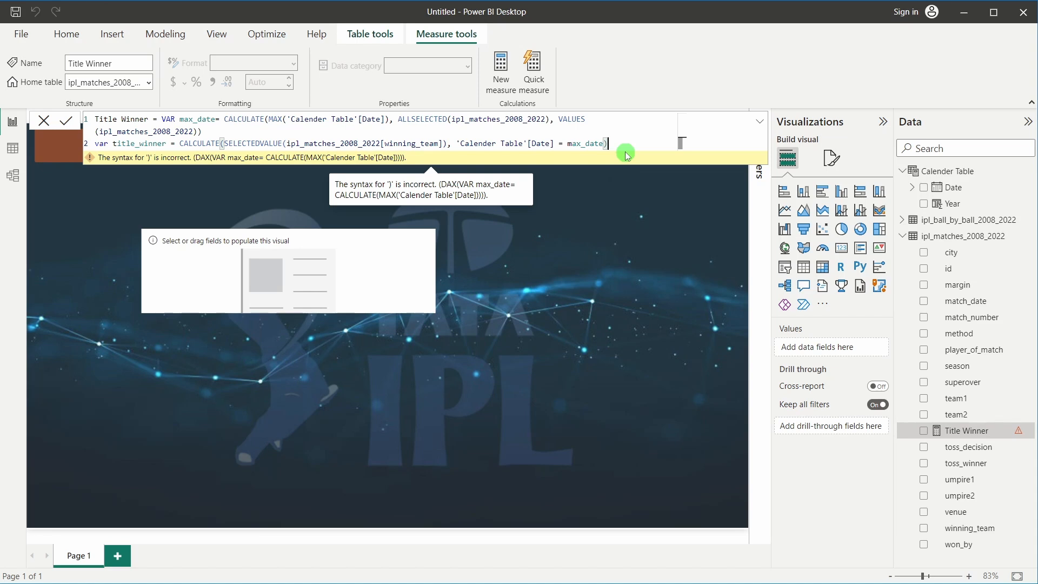
# Finish Title Winner with a 'return title_winner' line and commit the measure
pyautogui.press('Return')
pyautogui.write('retu')
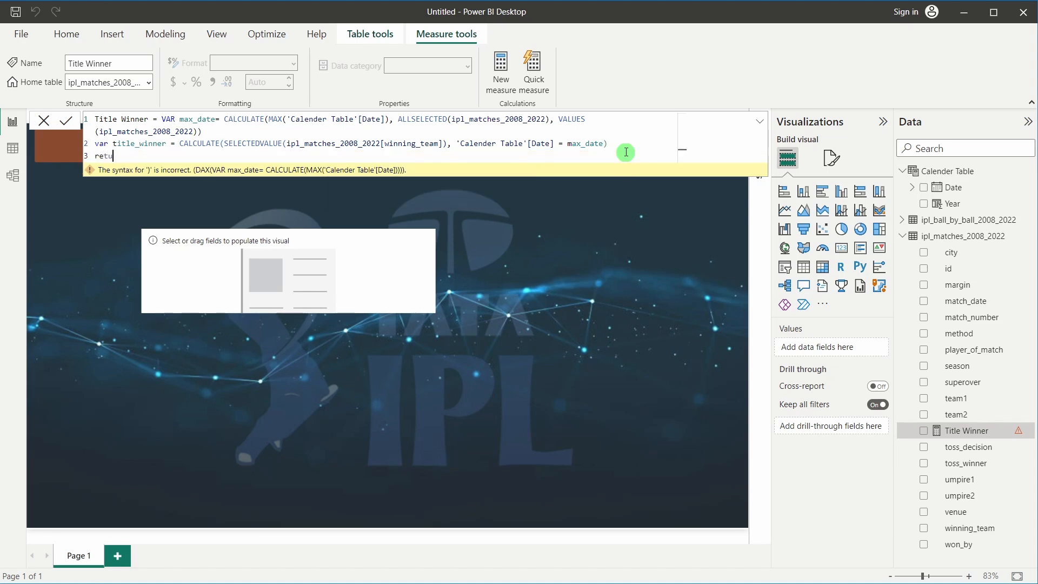
pyautogui.write('rn')
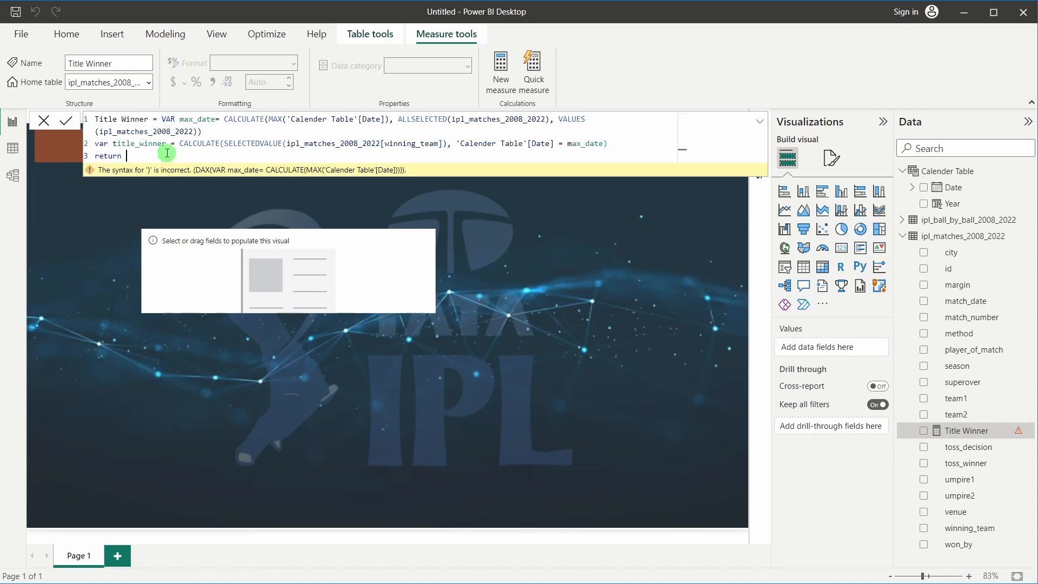
pyautogui.write(' title')
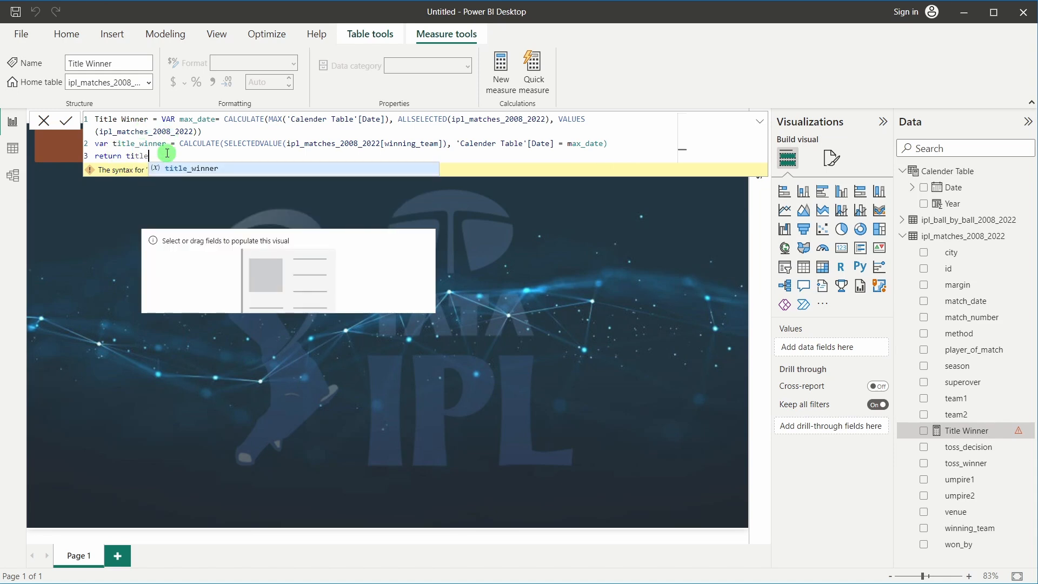
pyautogui.click(162, 168)
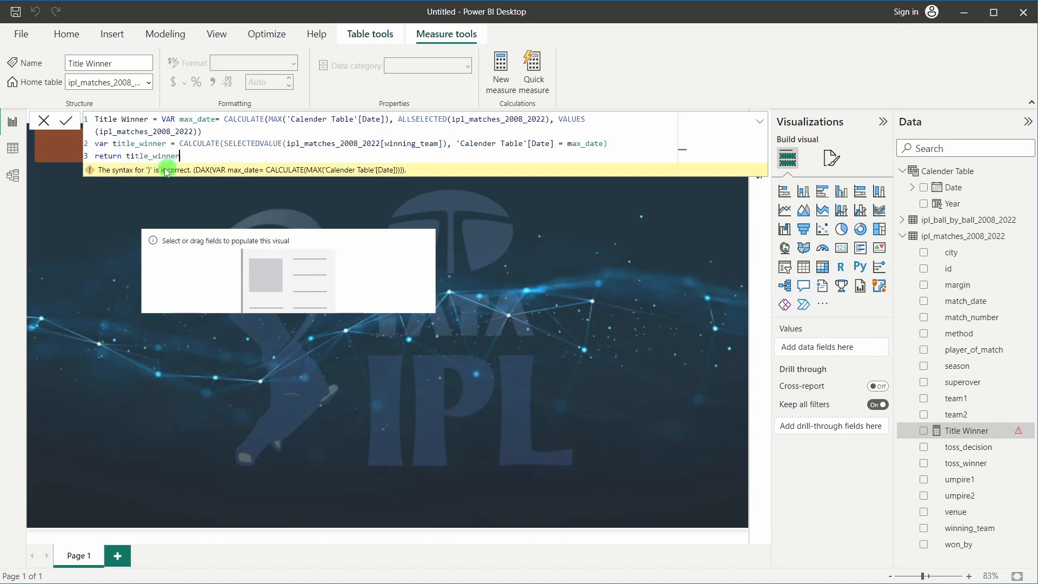
pyautogui.moveTo(167, 143); pyautogui.dragTo(112, 144)
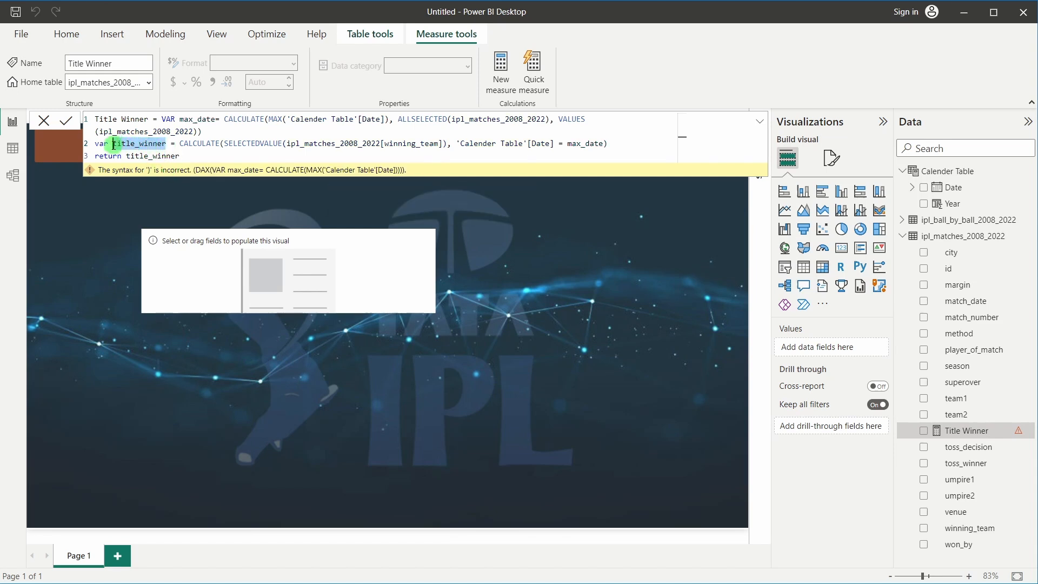
pyautogui.click(189, 154)
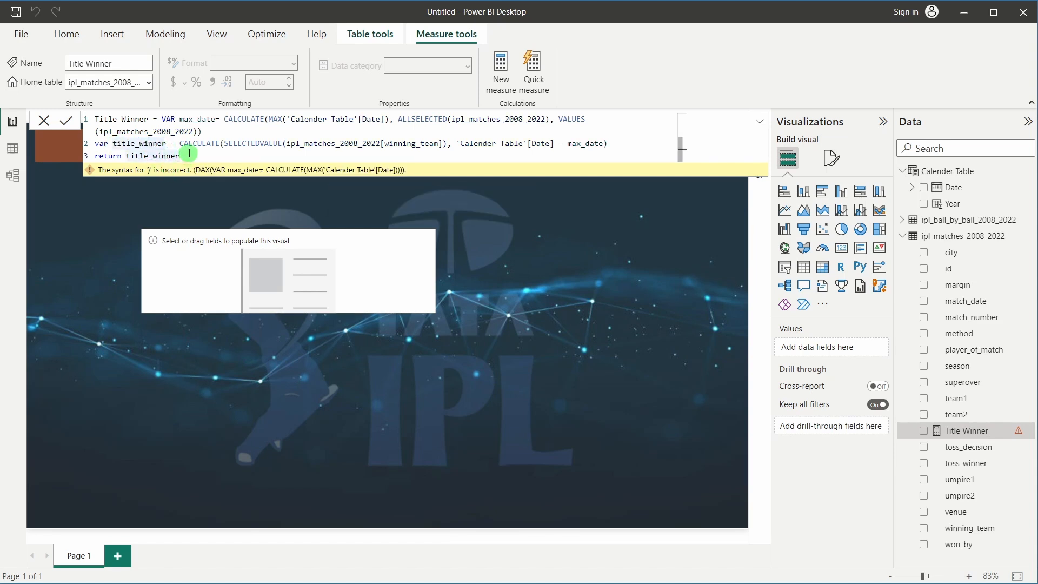
pyautogui.press('Return')
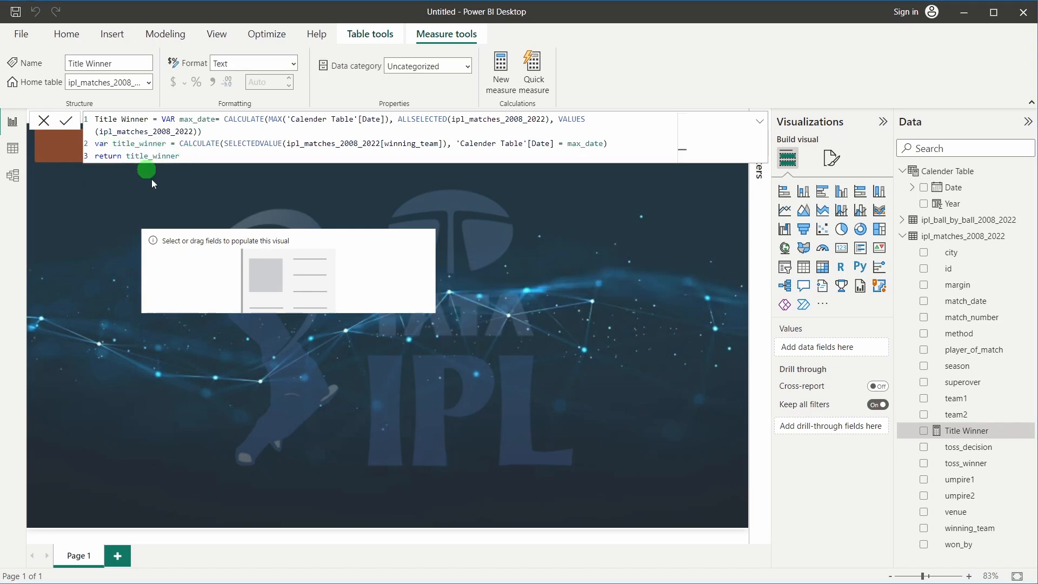
# Delete the empty placeholder visual from the report page
pyautogui.click(42, 124)
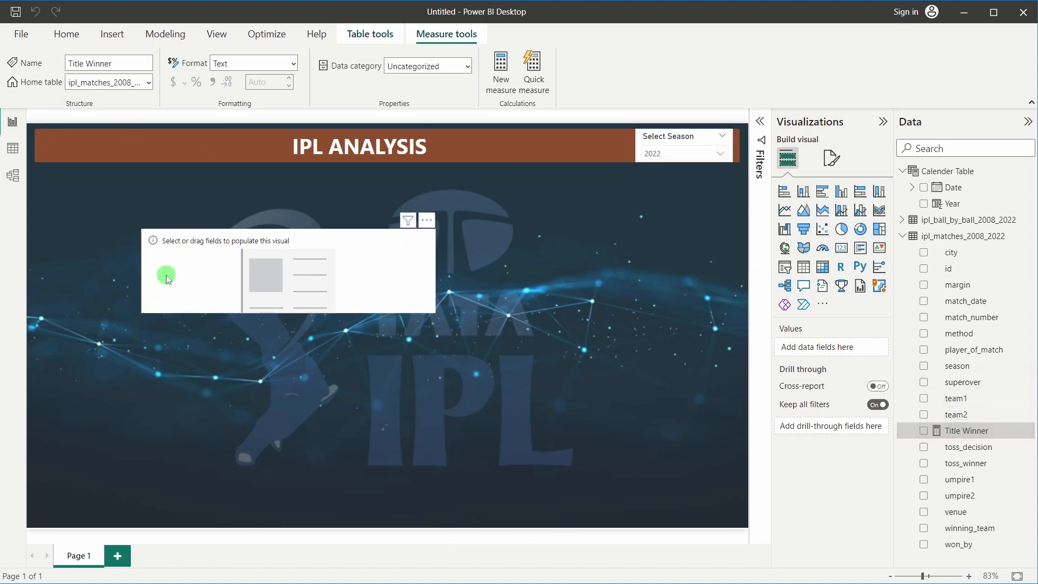
pyautogui.moveTo(166, 277); pyautogui.dragTo(254, 272)
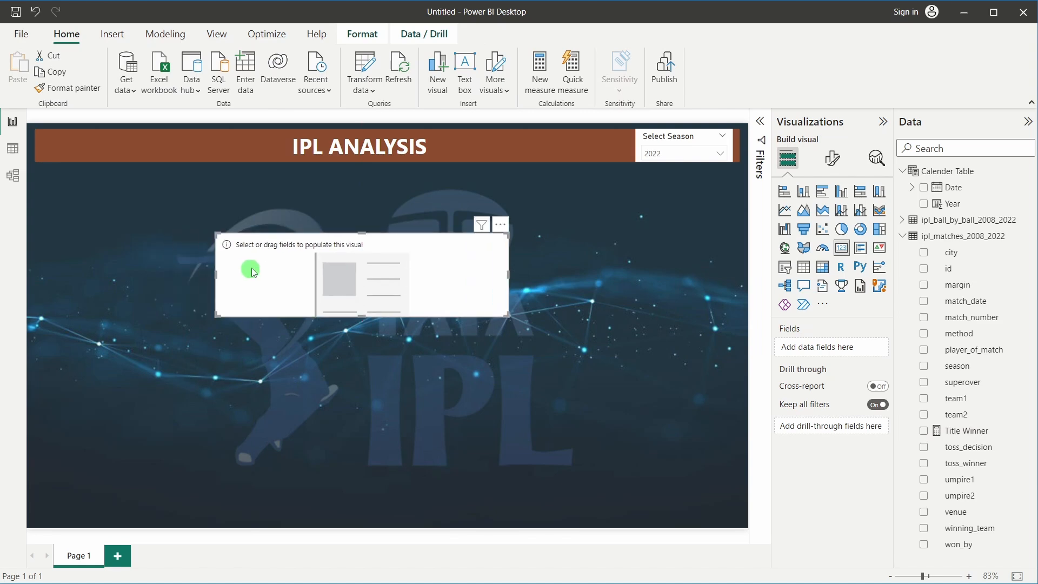
pyautogui.press('Delete')
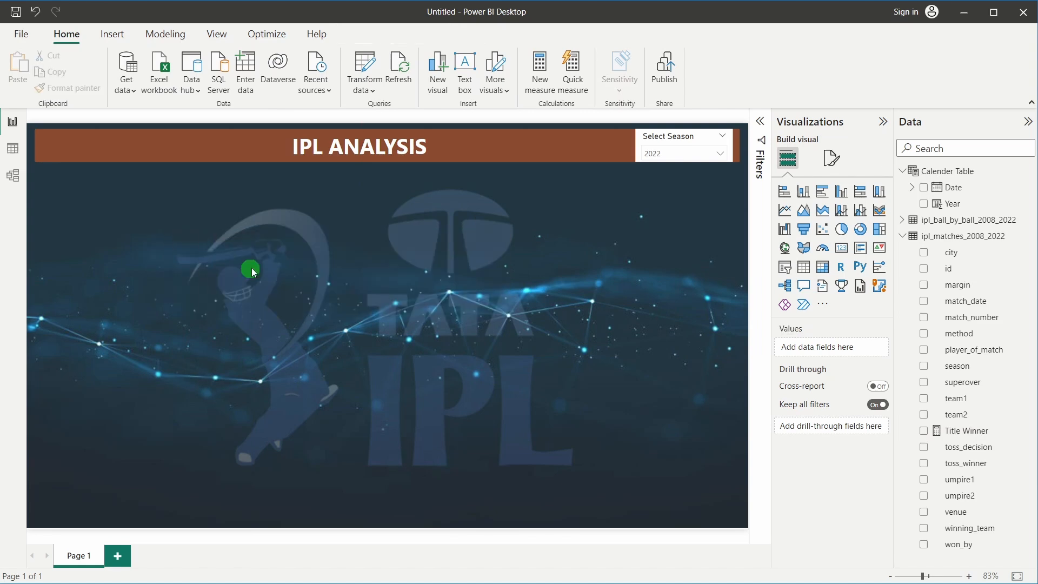
# Add a narrow multi-row card near page centre showing Title Winner (Gujarat Titans)
pyautogui.click(841, 254)
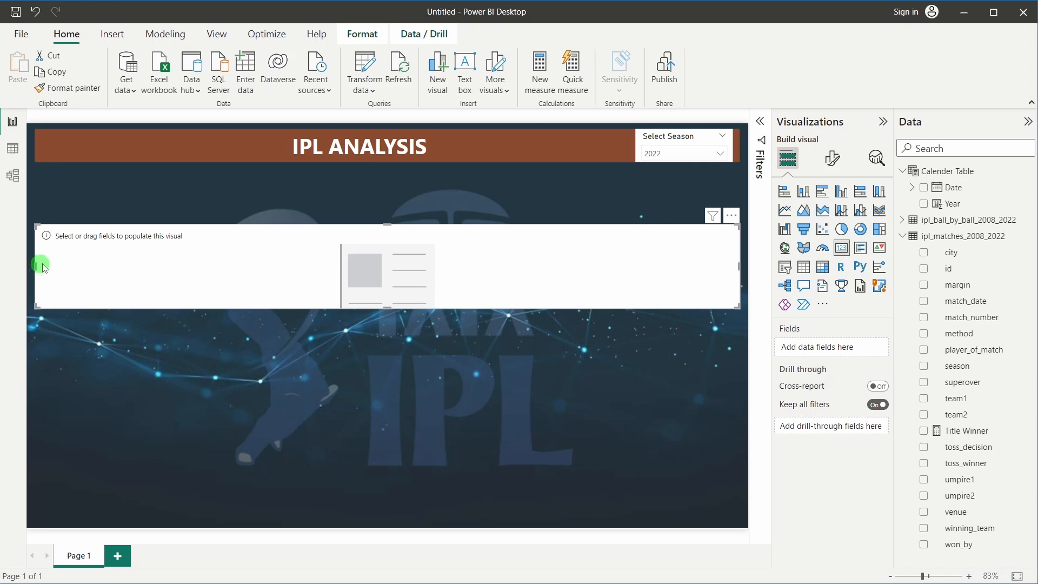
pyautogui.moveTo(41, 265); pyautogui.dragTo(322, 249)
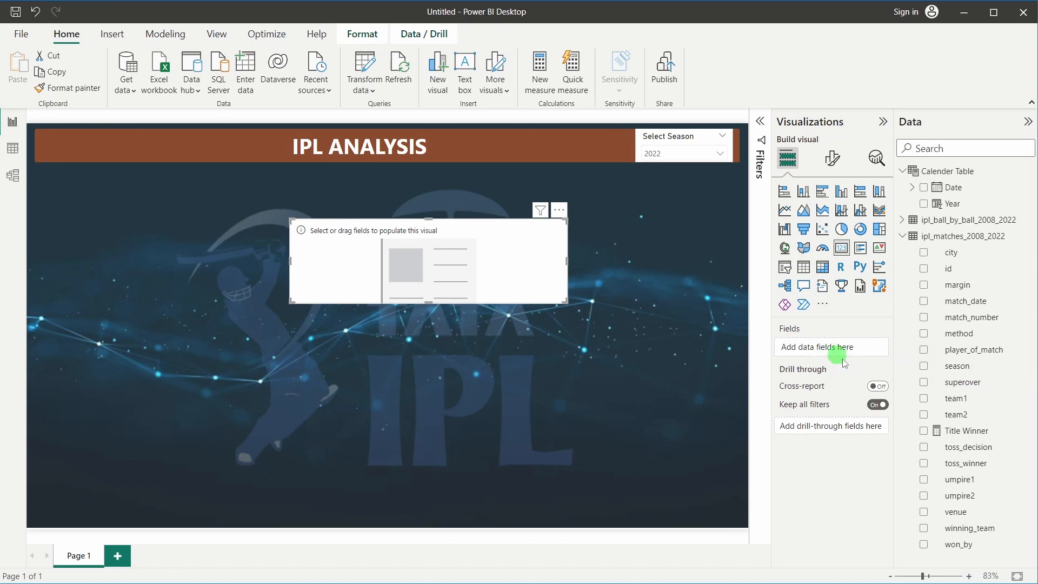
pyautogui.moveTo(964, 430); pyautogui.dragTo(830, 347)
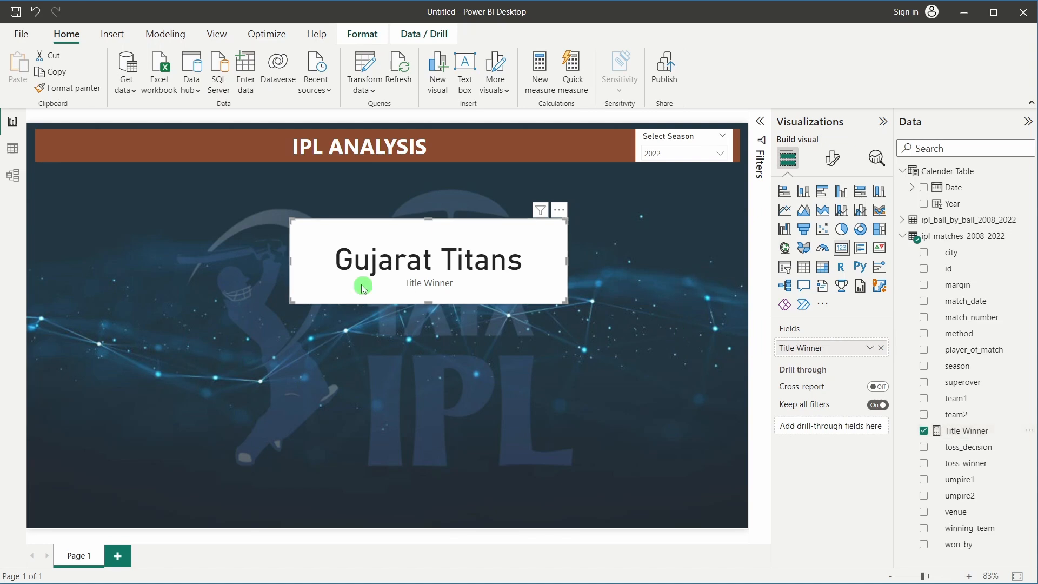
pyautogui.click(953, 430)
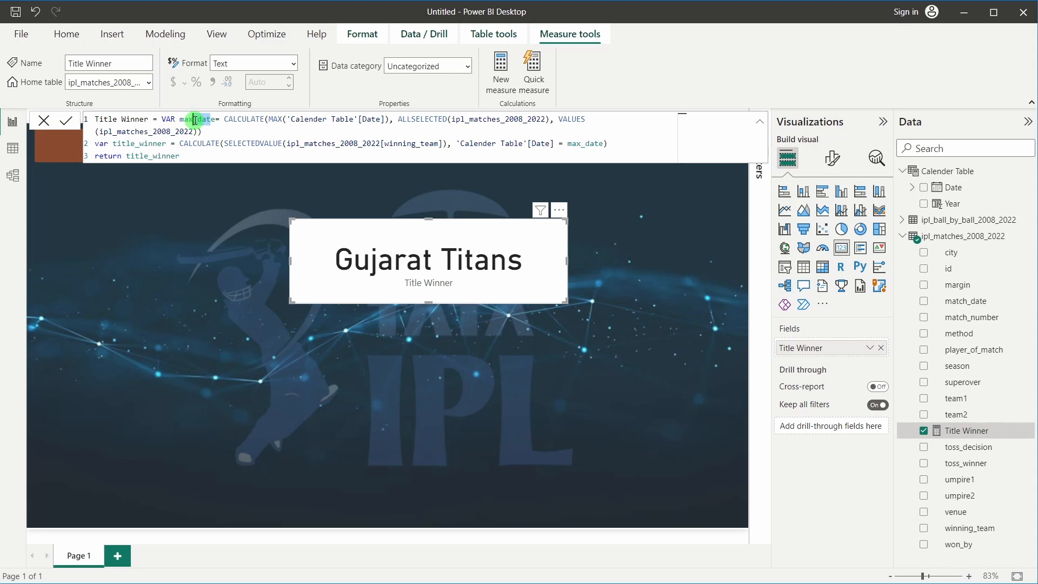
# Explain line 1: max_date as CALCULATE of MAX calendar date with ALLSELECTED and VALUES
pyautogui.click(216, 128)
pyautogui.click(216, 117)
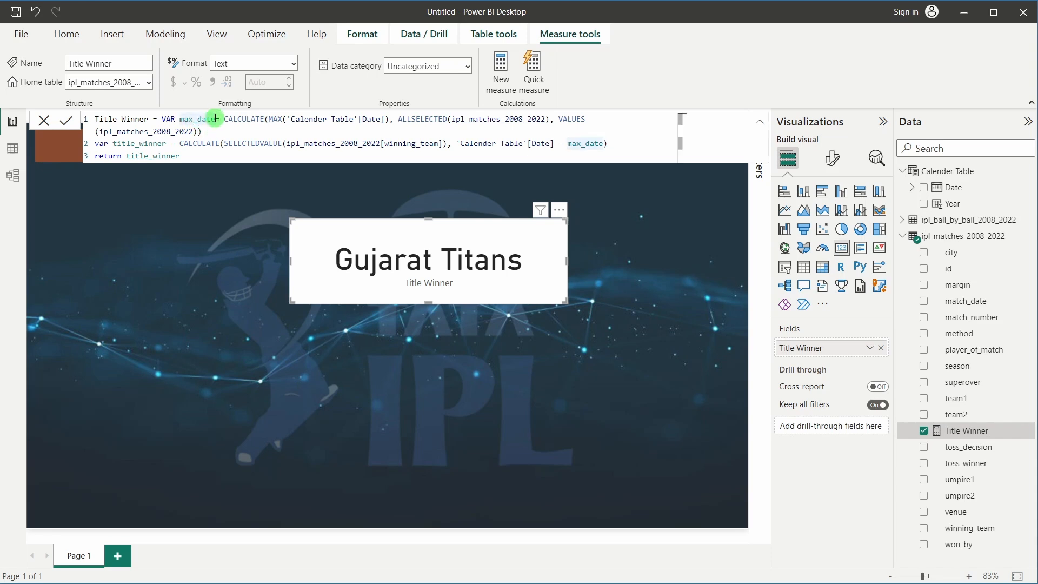
pyautogui.click(238, 119)
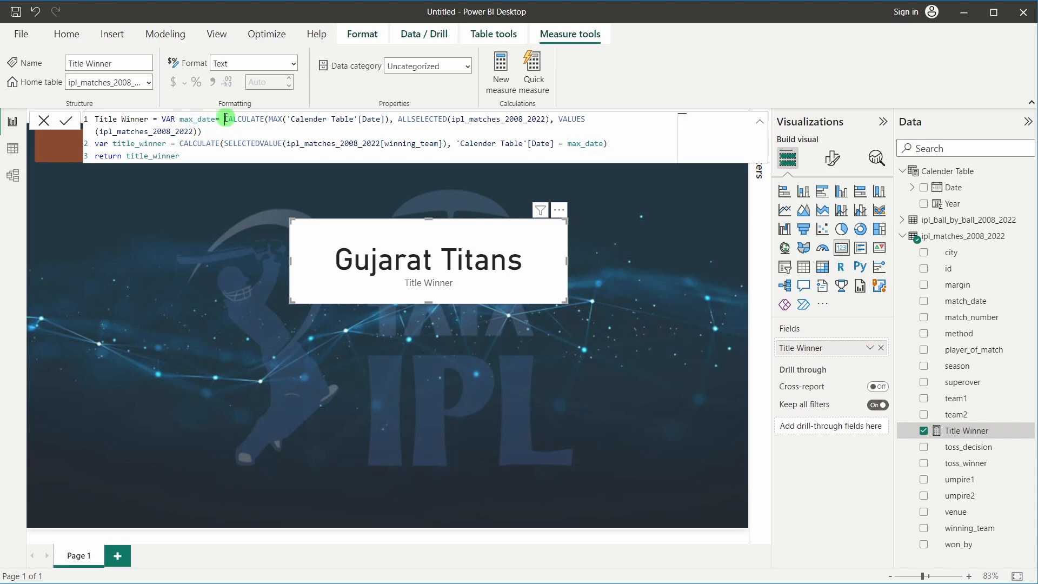
pyautogui.moveTo(269, 120); pyautogui.dragTo(377, 119)
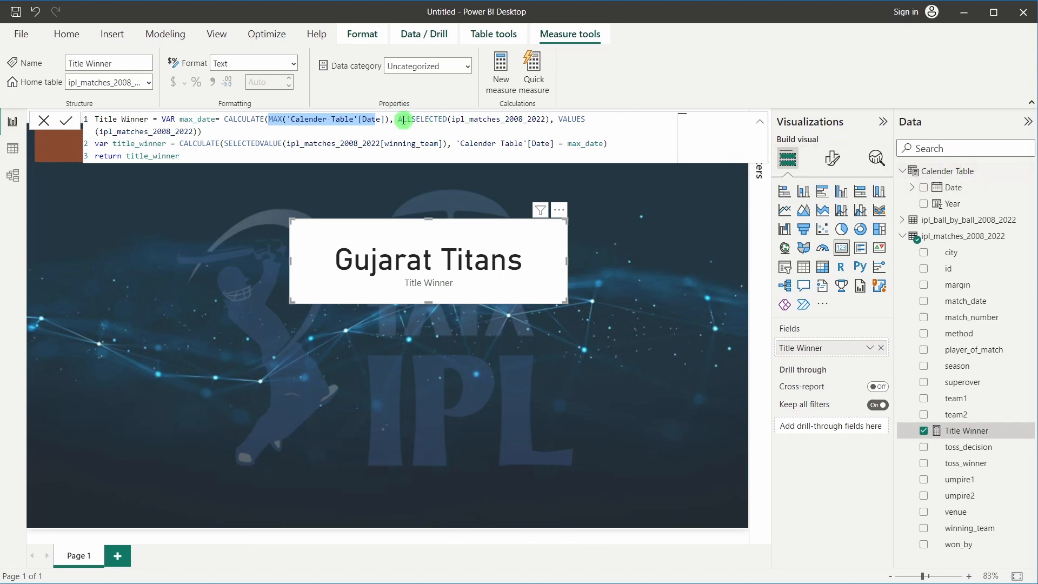
pyautogui.moveTo(398, 119); pyautogui.dragTo(449, 119)
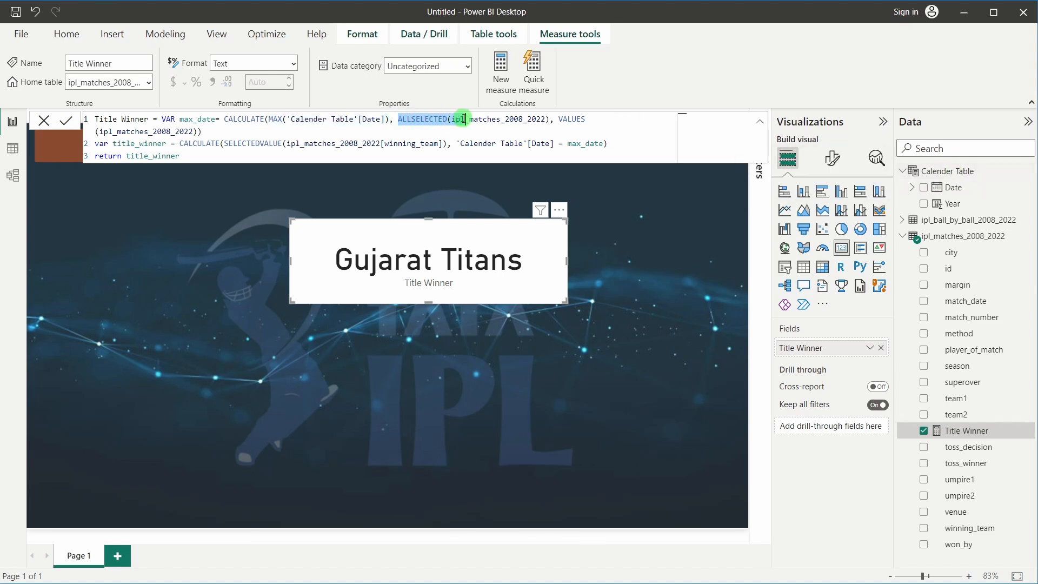
pyautogui.click(450, 120)
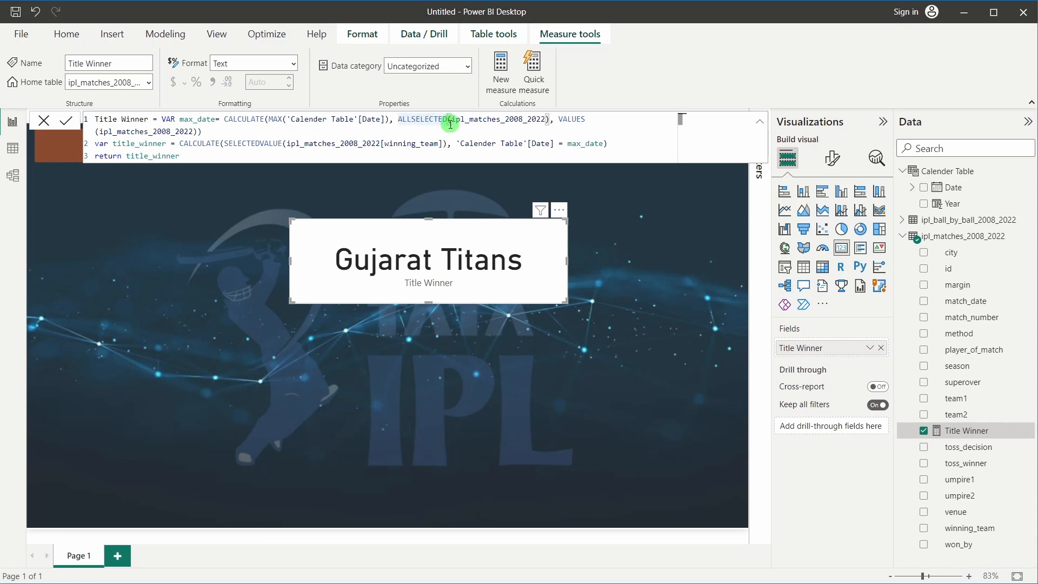
pyautogui.click(300, 120)
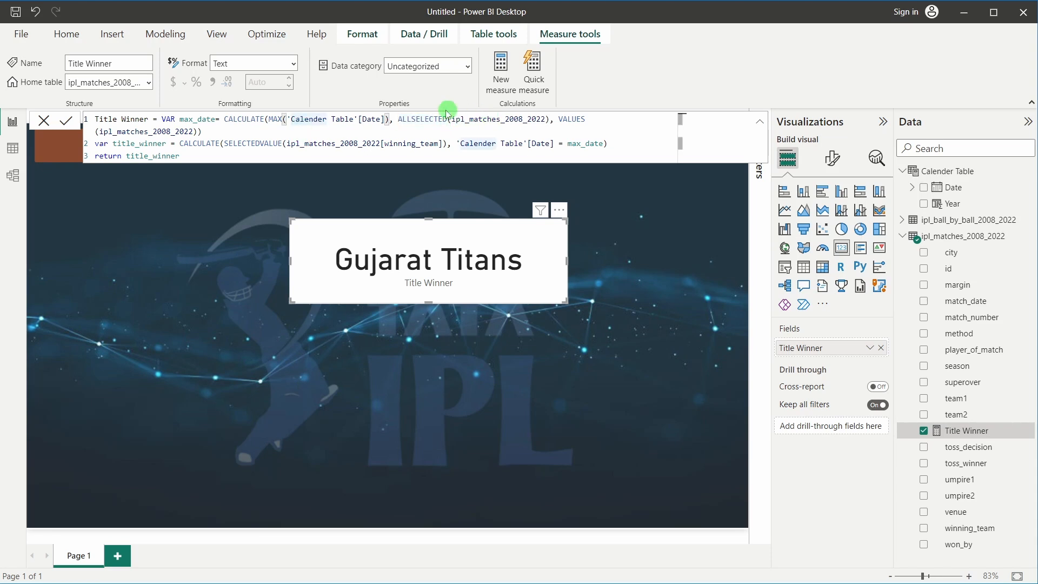
pyautogui.moveTo(398, 120); pyautogui.dragTo(449, 119)
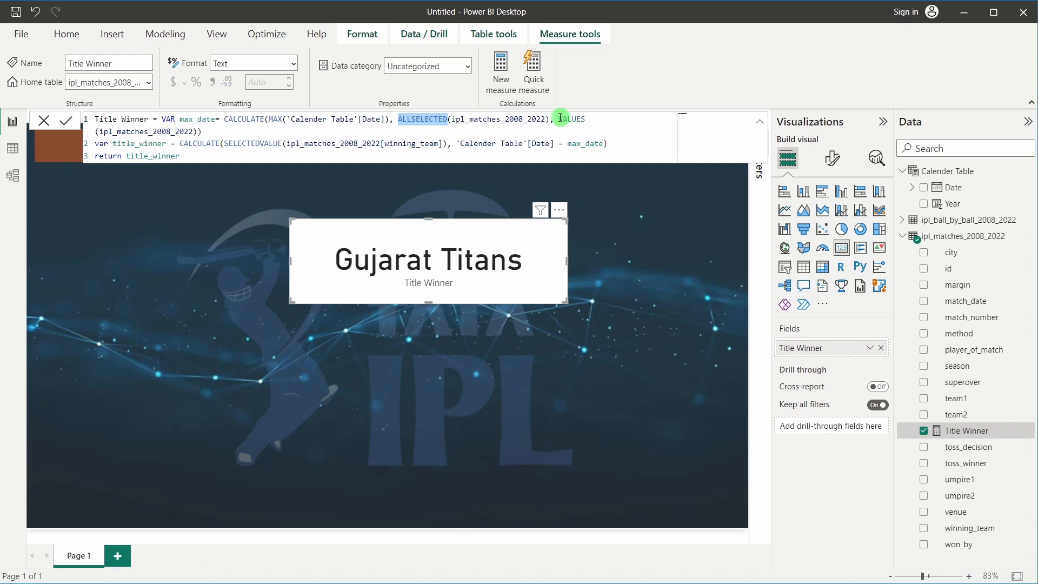
pyautogui.moveTo(558, 119); pyautogui.dragTo(586, 120)
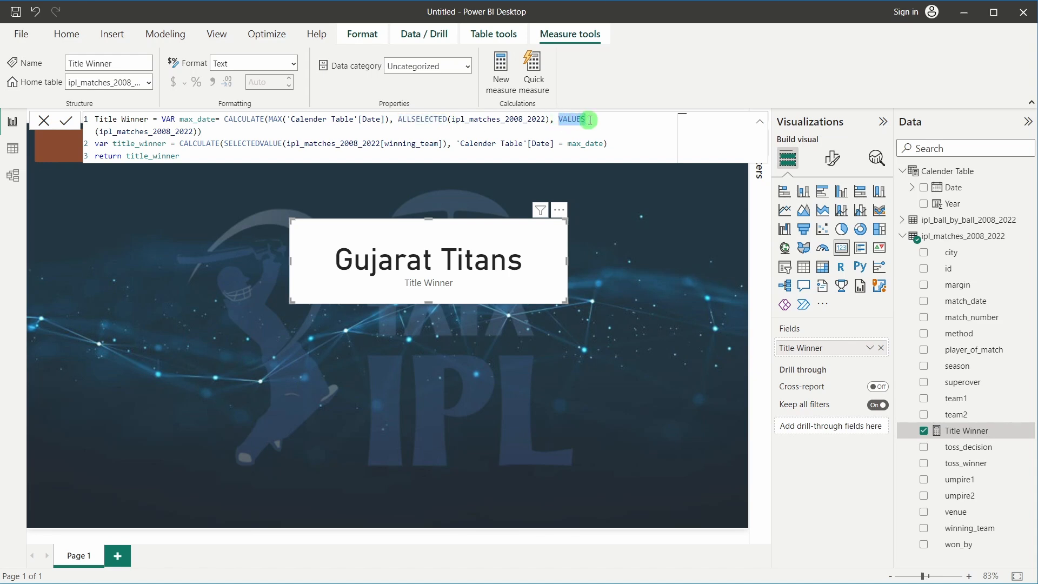
pyautogui.moveTo(214, 119); pyautogui.dragTo(190, 120)
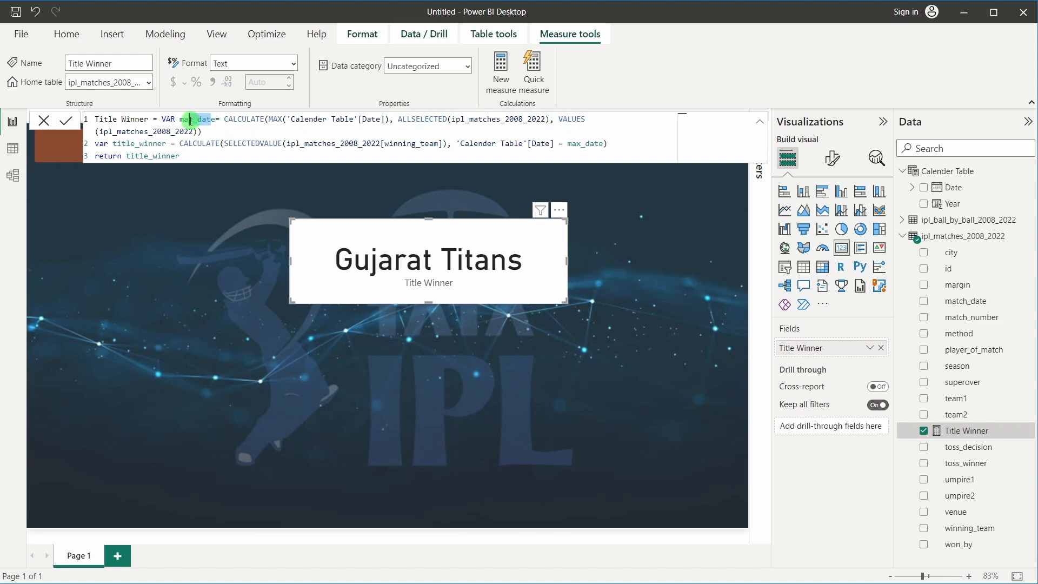
# Explain title_winner: SELECTEDVALUE of winning_team filtered on Date = max_date, then returned
pyautogui.moveTo(112, 145); pyautogui.dragTo(167, 144)
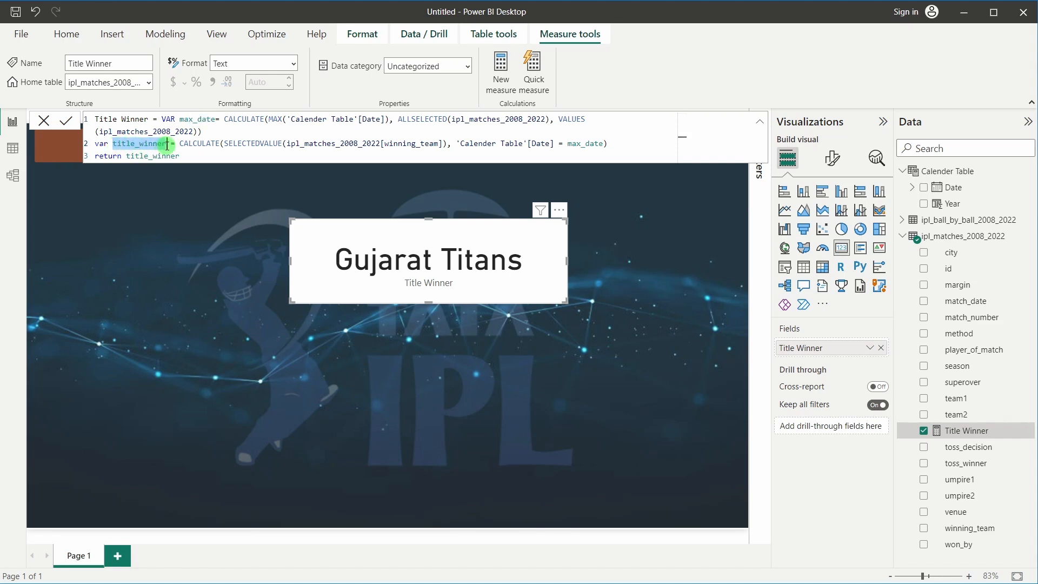
pyautogui.click(180, 142)
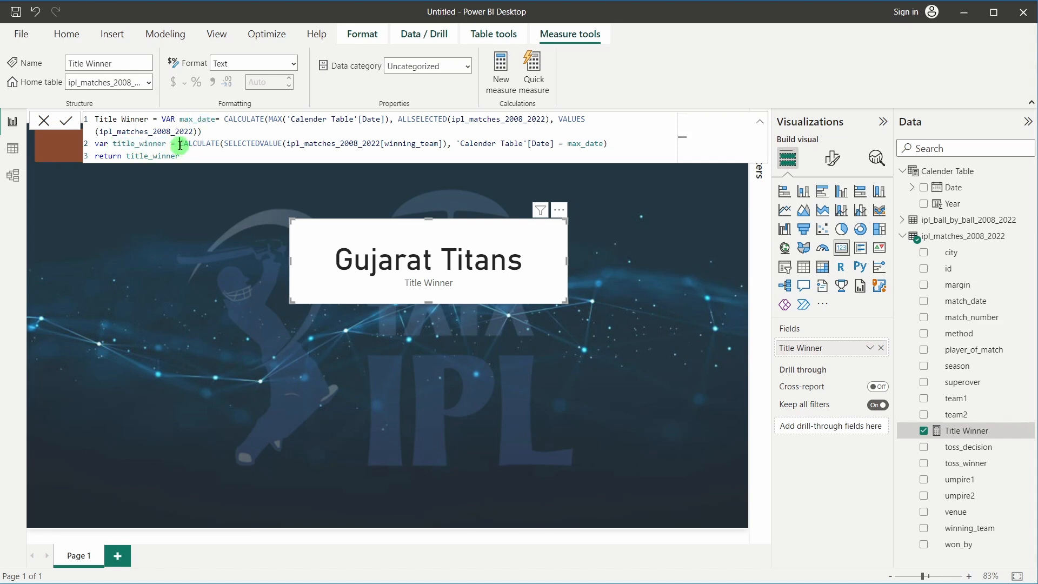
pyautogui.click(246, 142)
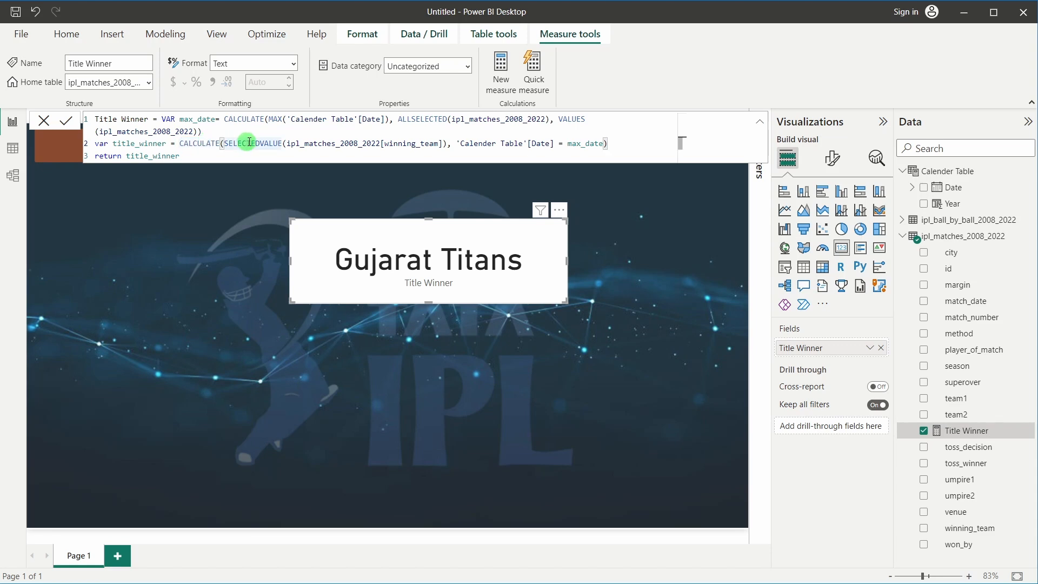
pyautogui.doubleClick(435, 142)
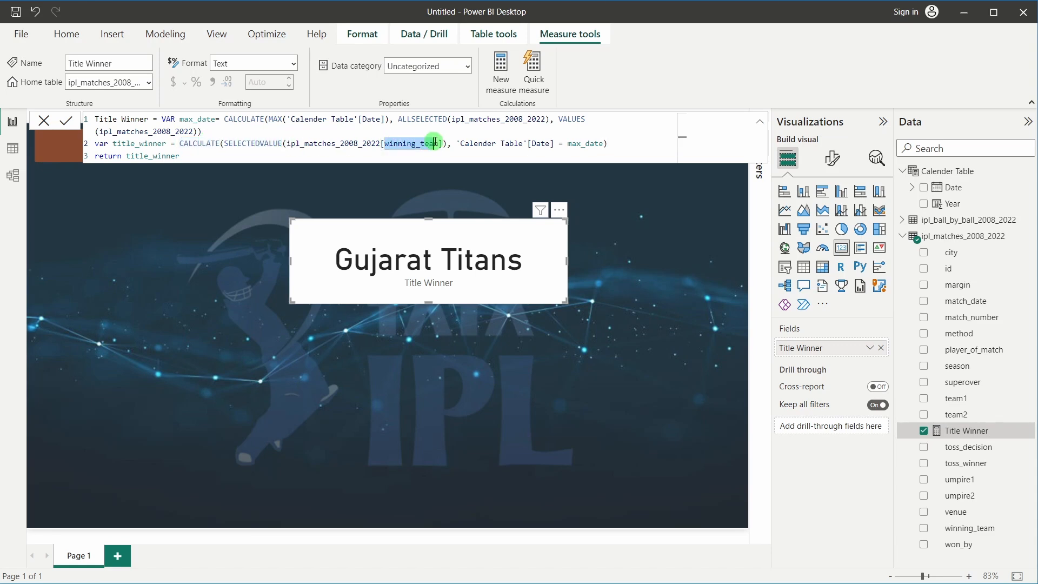
pyautogui.click(257, 142)
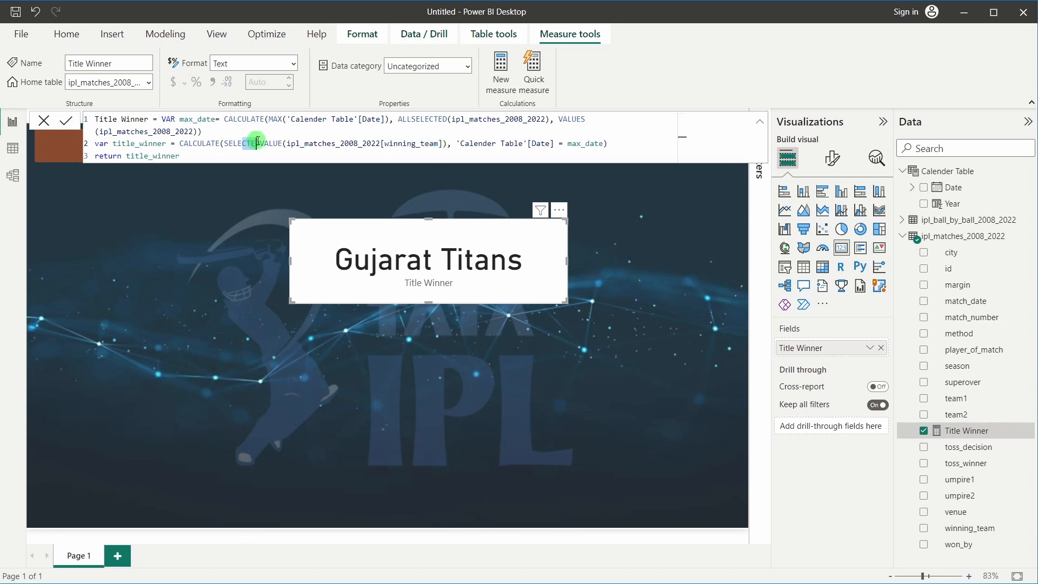
pyautogui.click(313, 143)
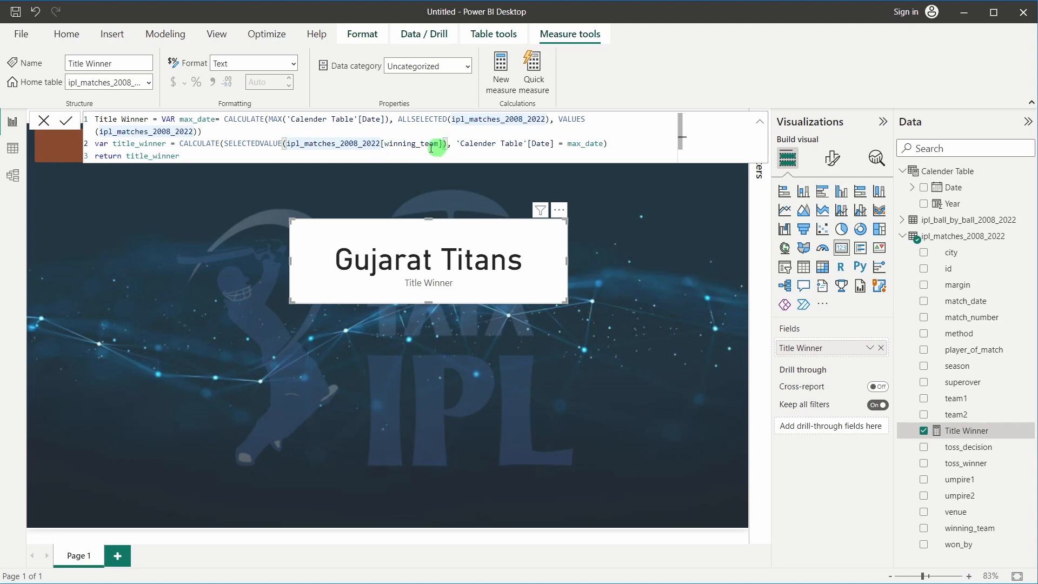
pyautogui.moveTo(399, 143); pyautogui.dragTo(557, 142)
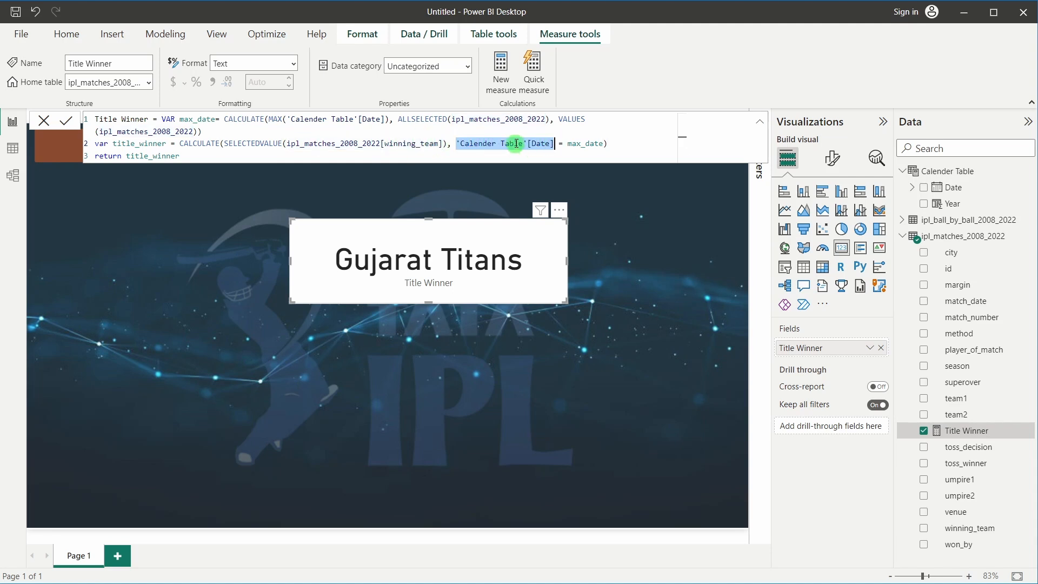
pyautogui.click(515, 143)
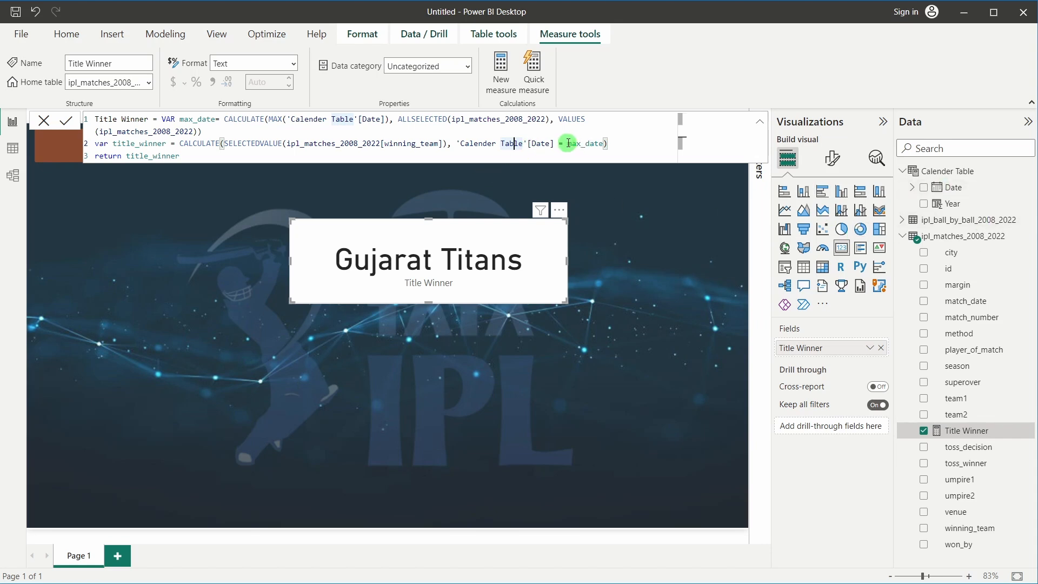
pyautogui.moveTo(567, 143); pyautogui.dragTo(606, 143)
pyautogui.moveTo(180, 119); pyautogui.dragTo(216, 119)
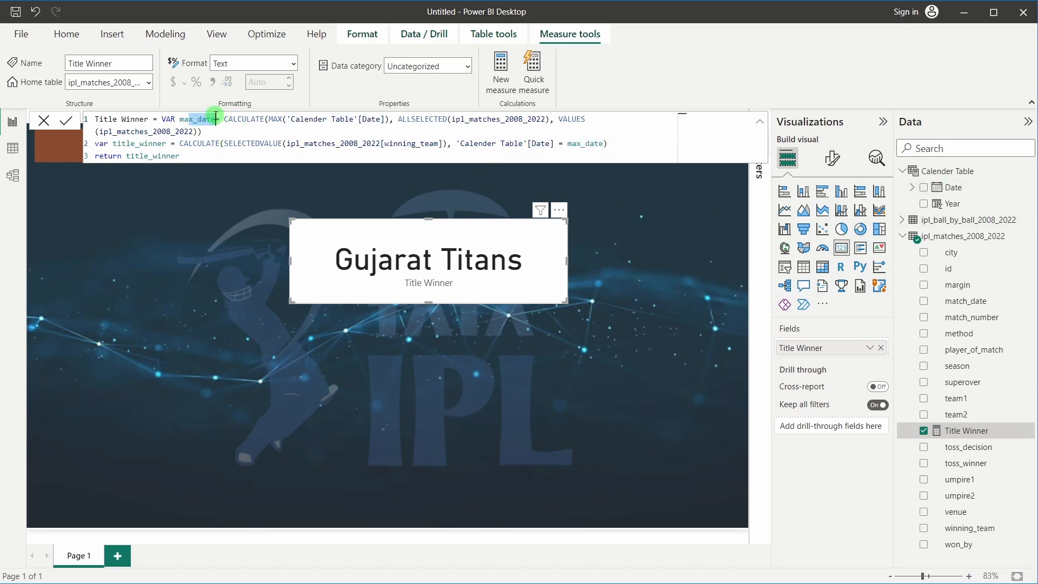
pyautogui.moveTo(576, 143); pyautogui.dragTo(503, 144)
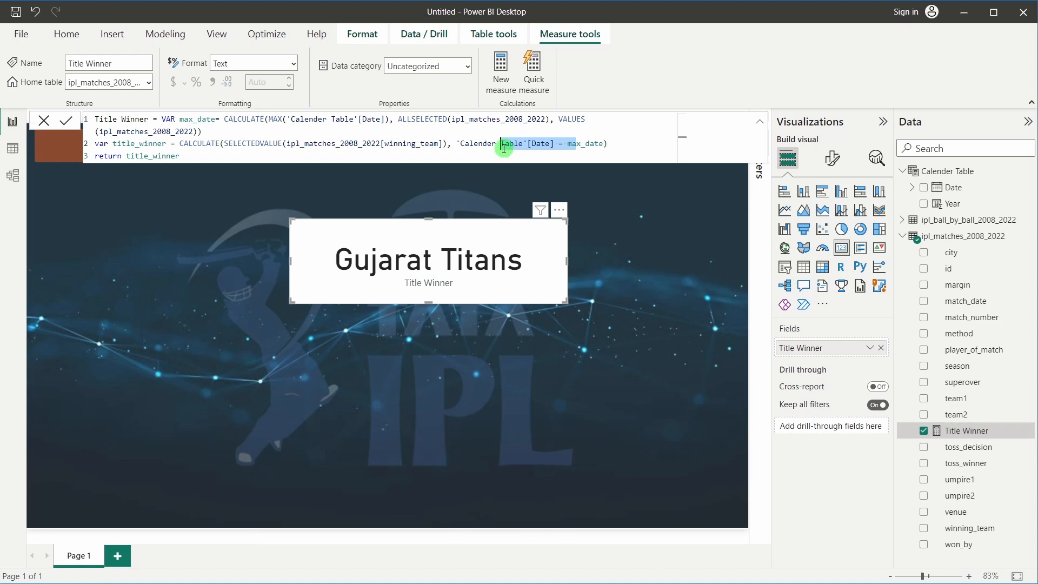
pyautogui.moveTo(402, 143); pyautogui.dragTo(372, 143)
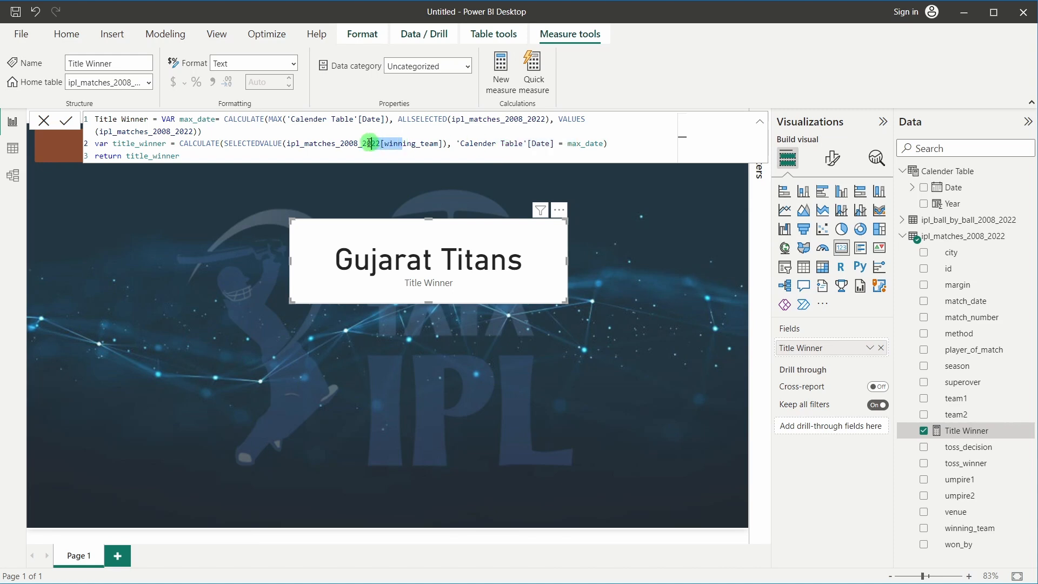
pyautogui.moveTo(126, 143); pyautogui.dragTo(149, 144)
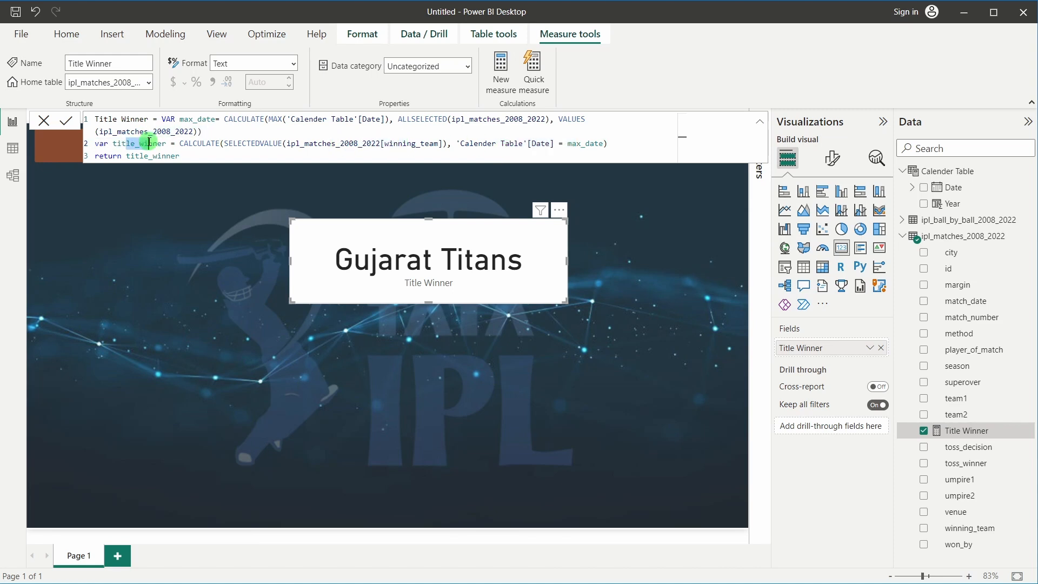
pyautogui.click(112, 157)
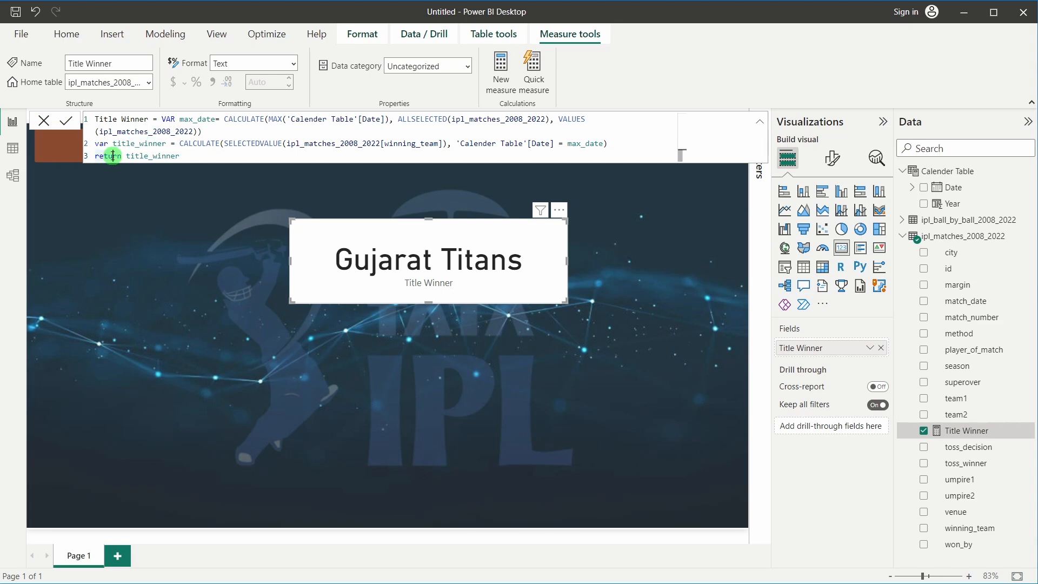
pyautogui.click(185, 157)
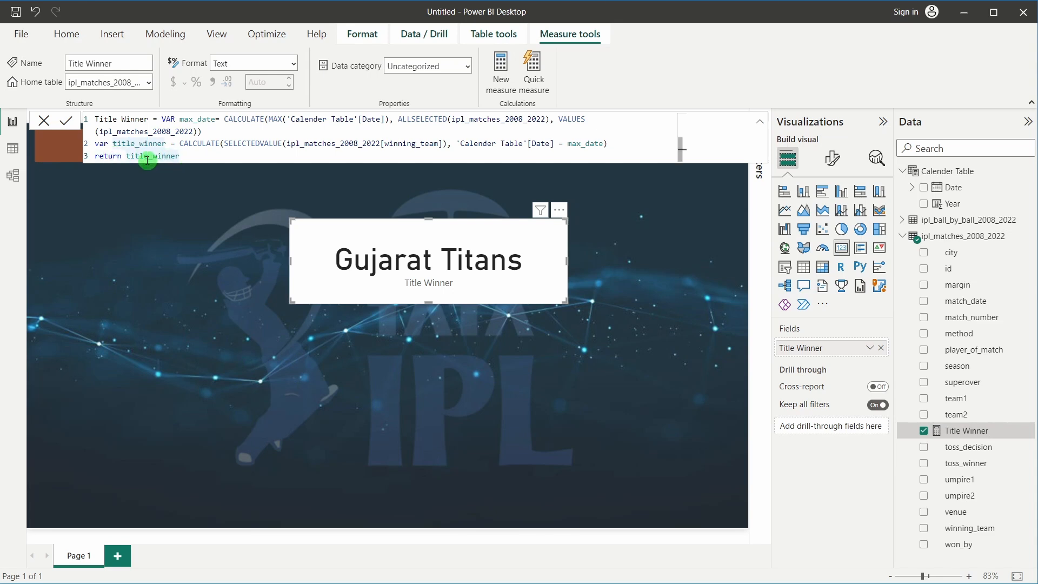
pyautogui.click(131, 146)
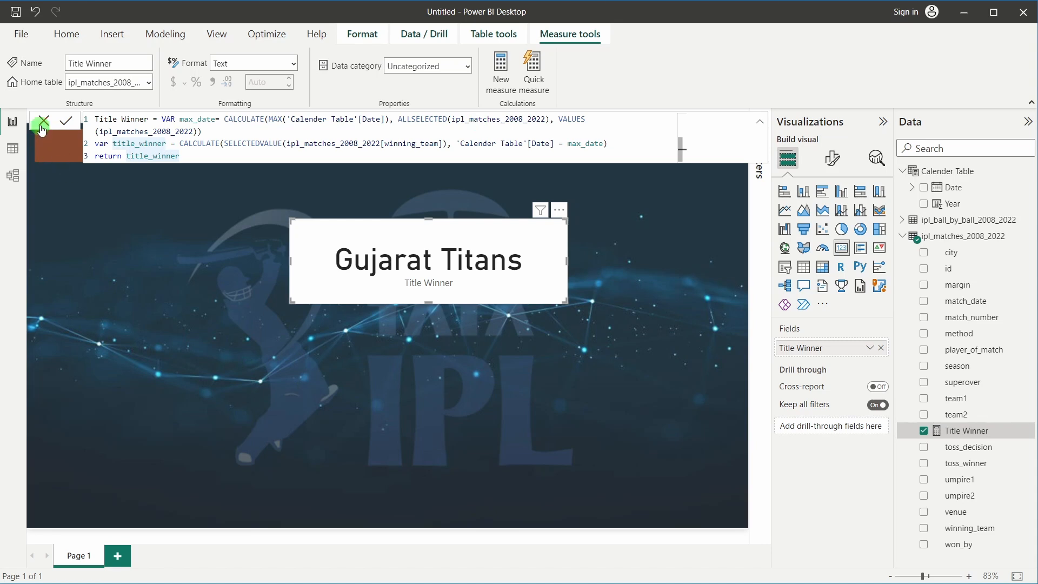
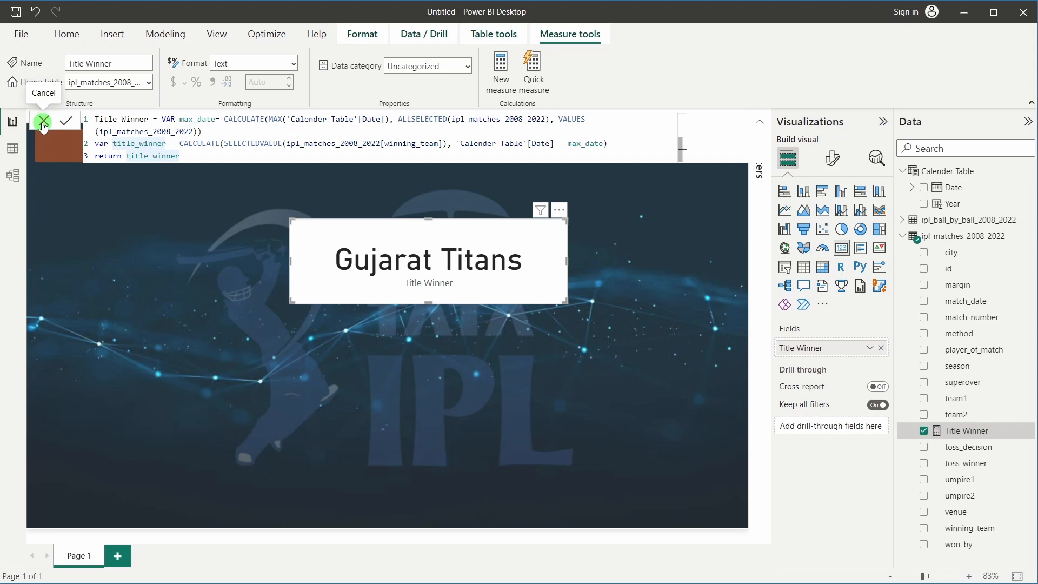
# Discard the formula edit, move the Title Winner card lower, and test seasons 2020 and 2021 in the slicer
pyautogui.click(43, 123)
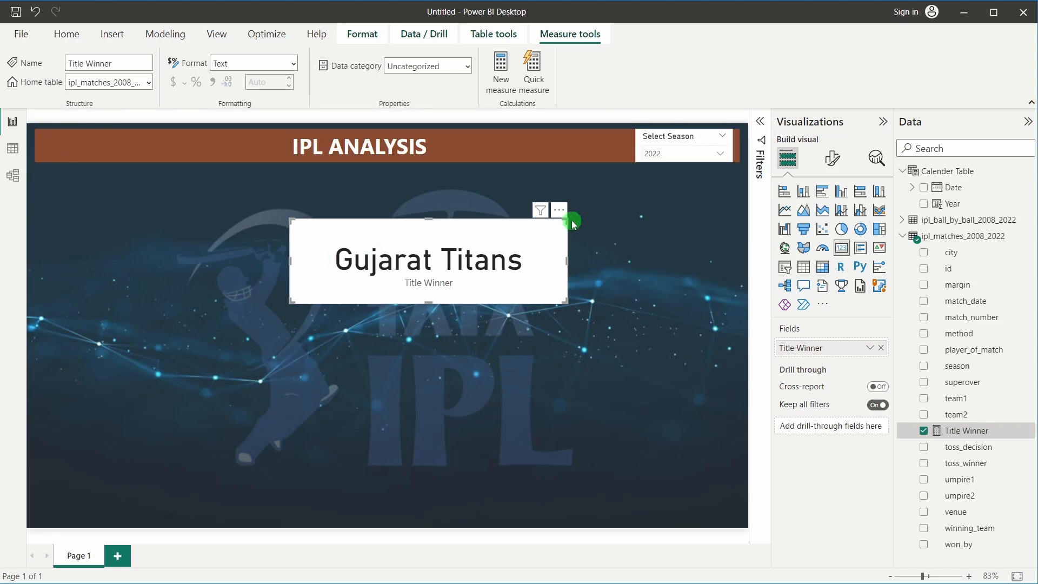
pyautogui.moveTo(519, 231); pyautogui.dragTo(513, 286)
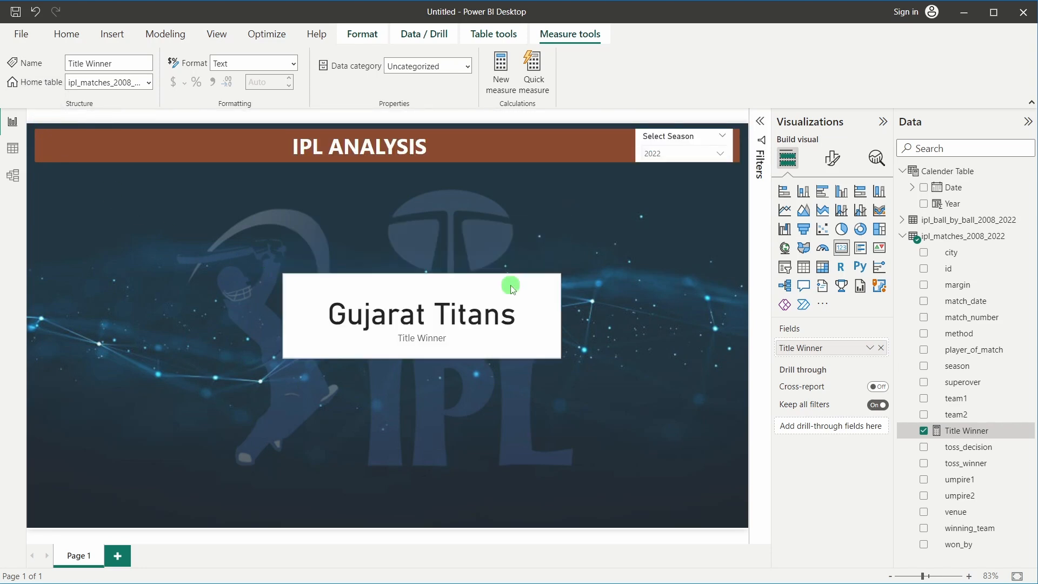
pyautogui.click(669, 151)
pyautogui.scroll(-4, 669, 246)
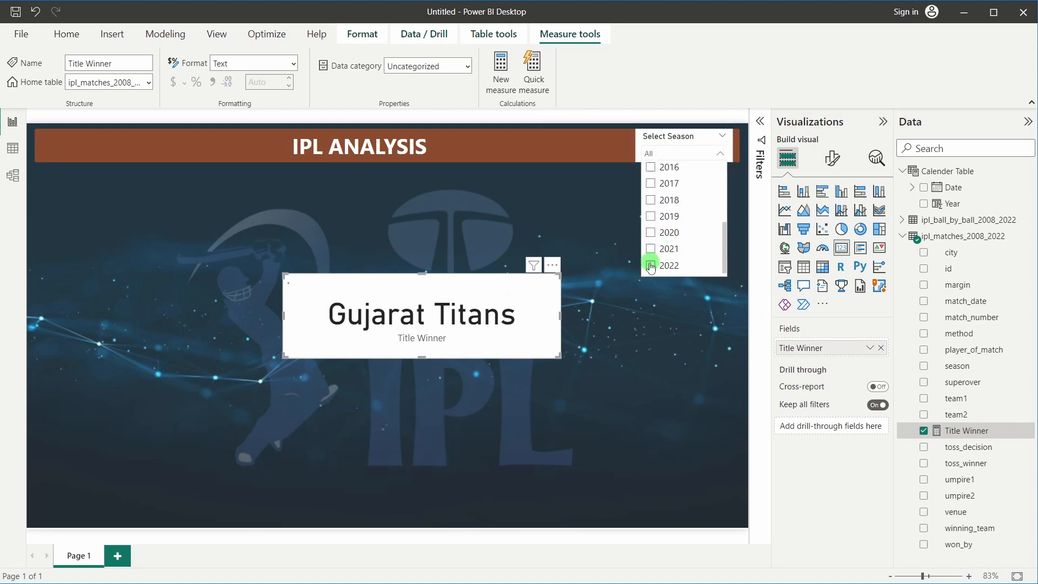
pyautogui.click(650, 232)
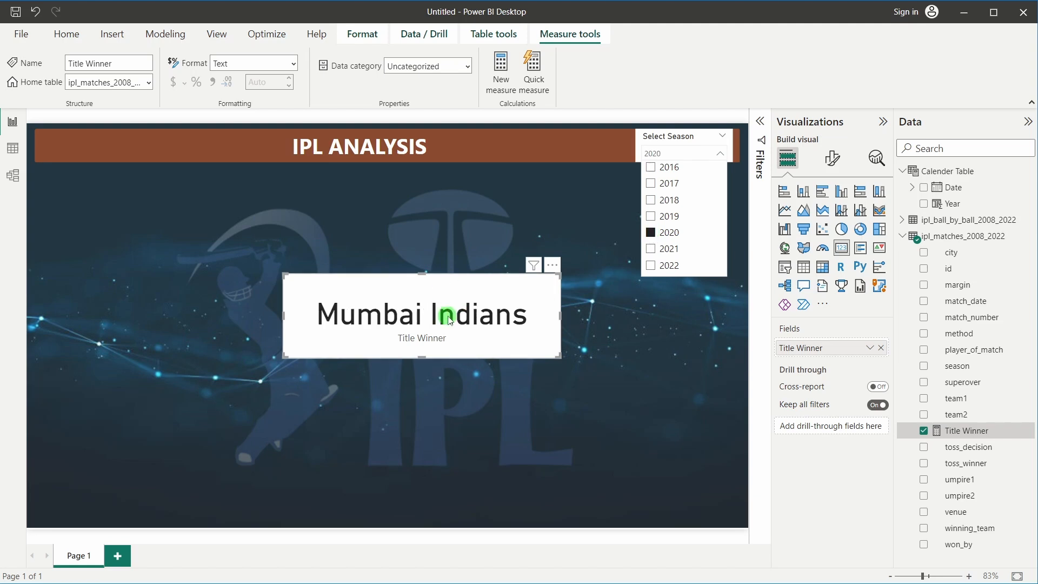
pyautogui.click(650, 233)
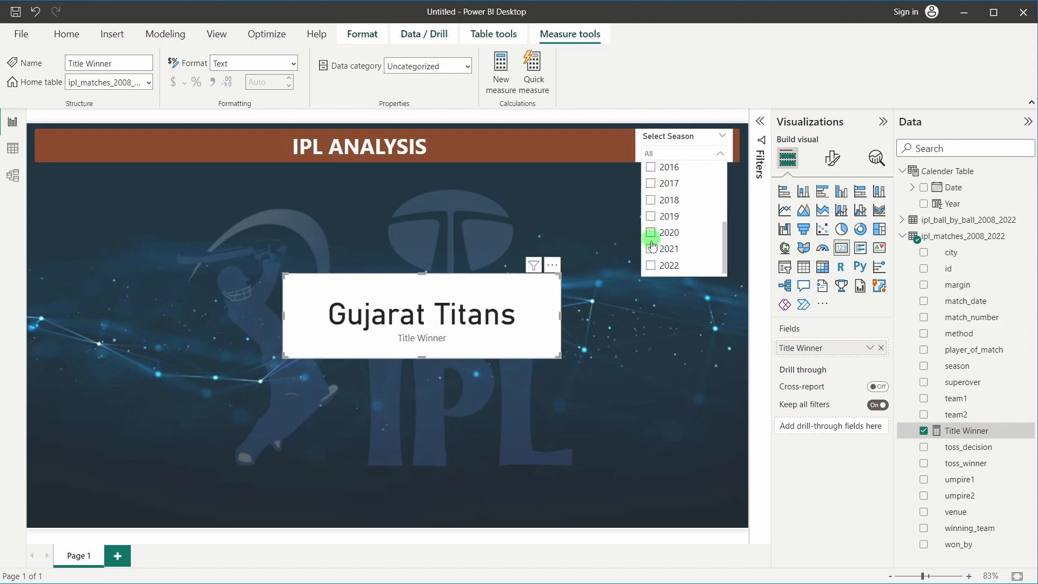
pyautogui.click(650, 248)
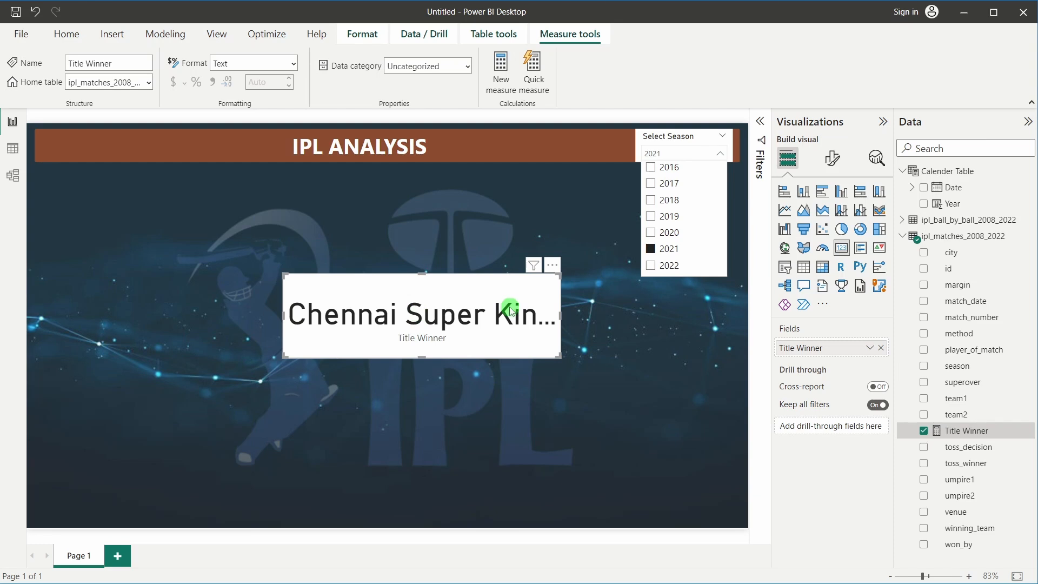
pyautogui.click(651, 249)
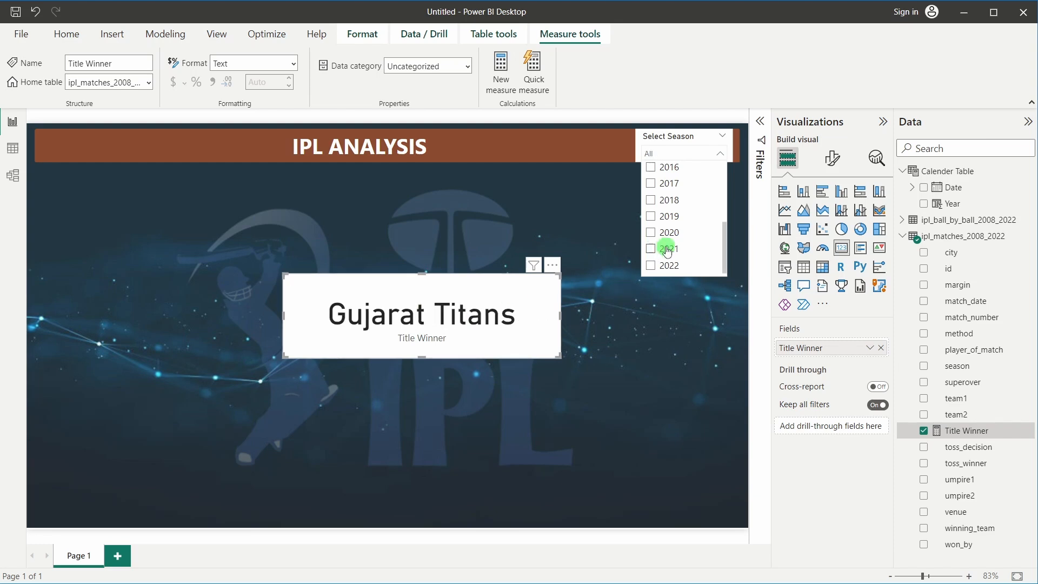
pyautogui.scroll(2, 697, 198)
pyautogui.click(689, 156)
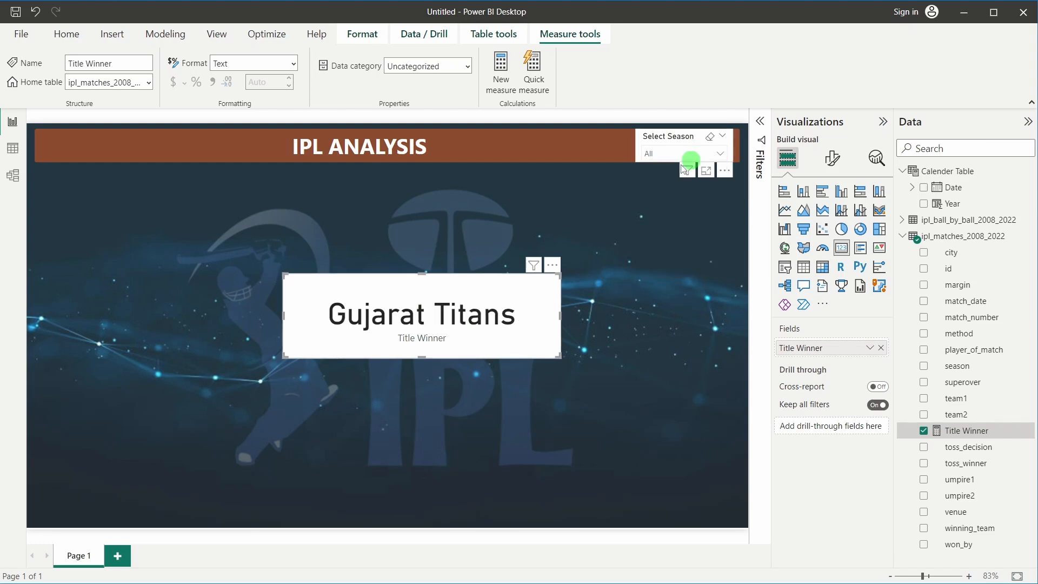
# Test seasons 2011 and 2008 in the slicer, then leave it set to 2022 (Gujarat Titans)
pyautogui.click(670, 246)
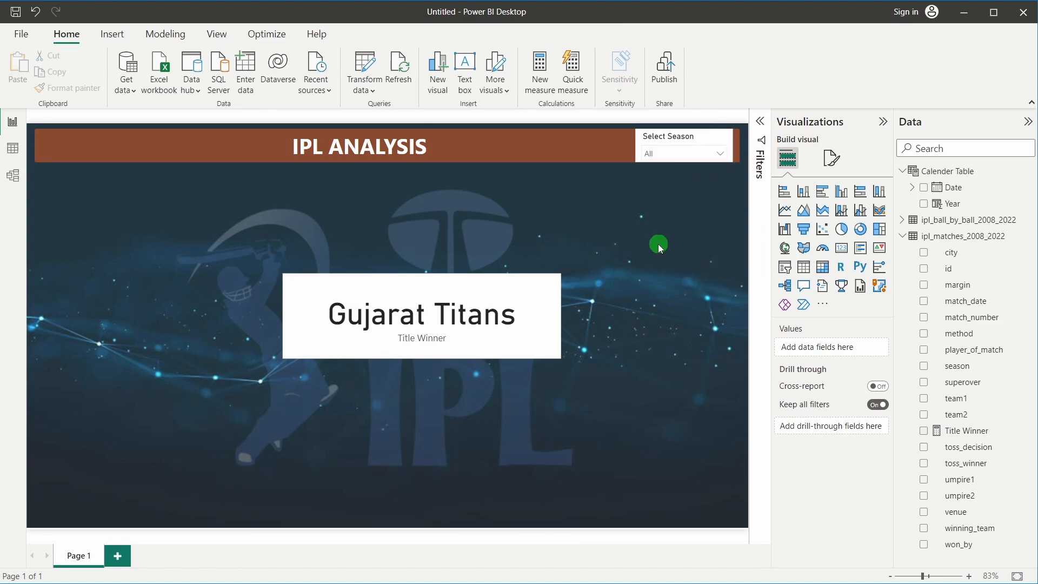
pyautogui.click(431, 277)
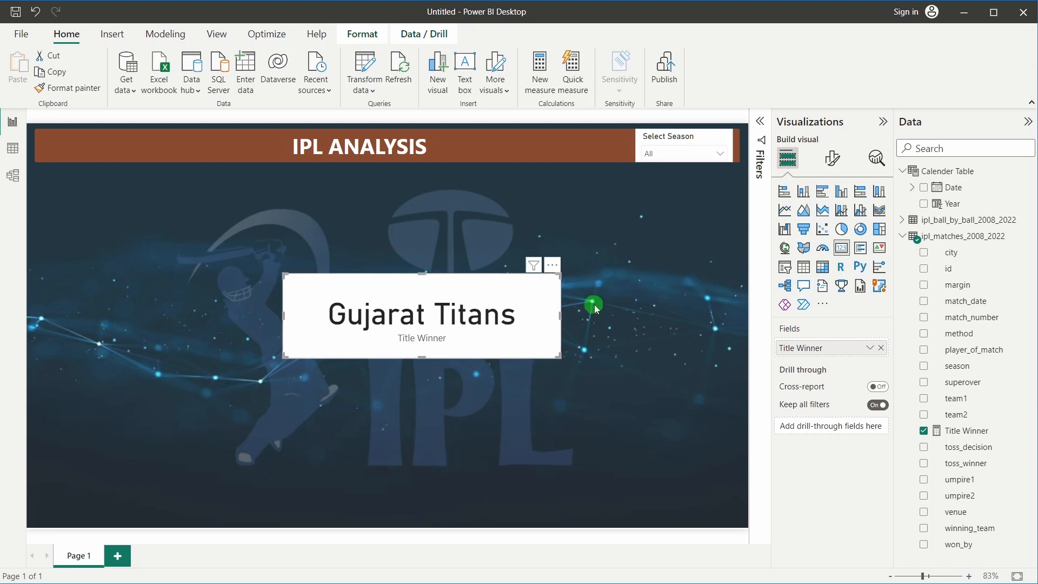
pyautogui.click(655, 153)
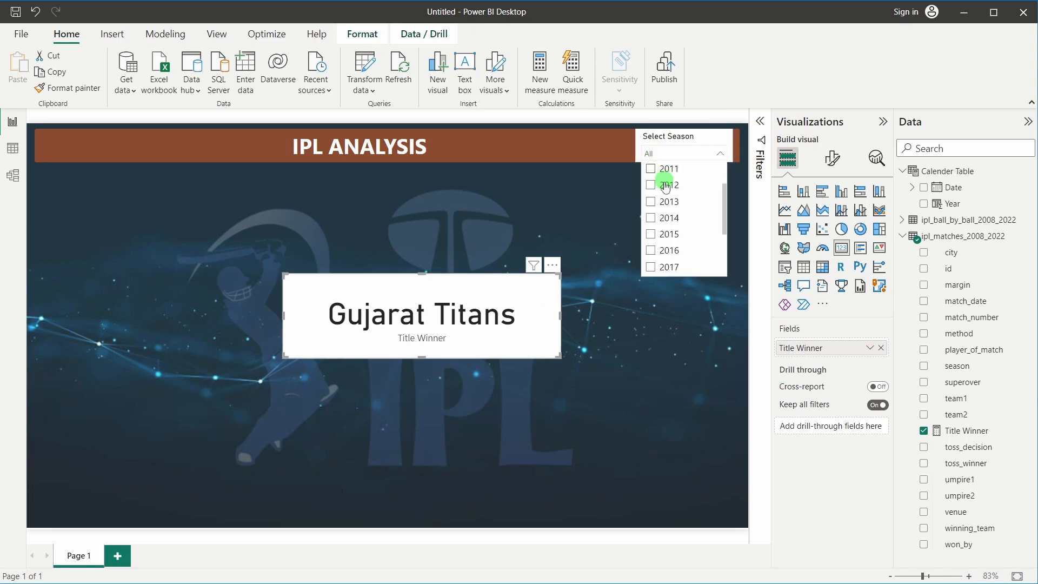
pyautogui.click(651, 169)
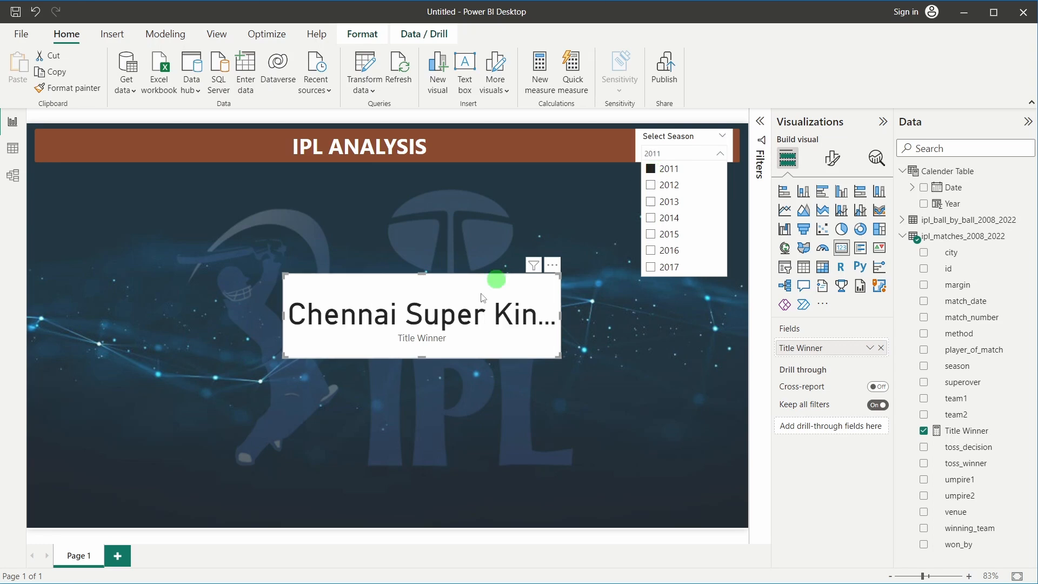
pyautogui.click(651, 170)
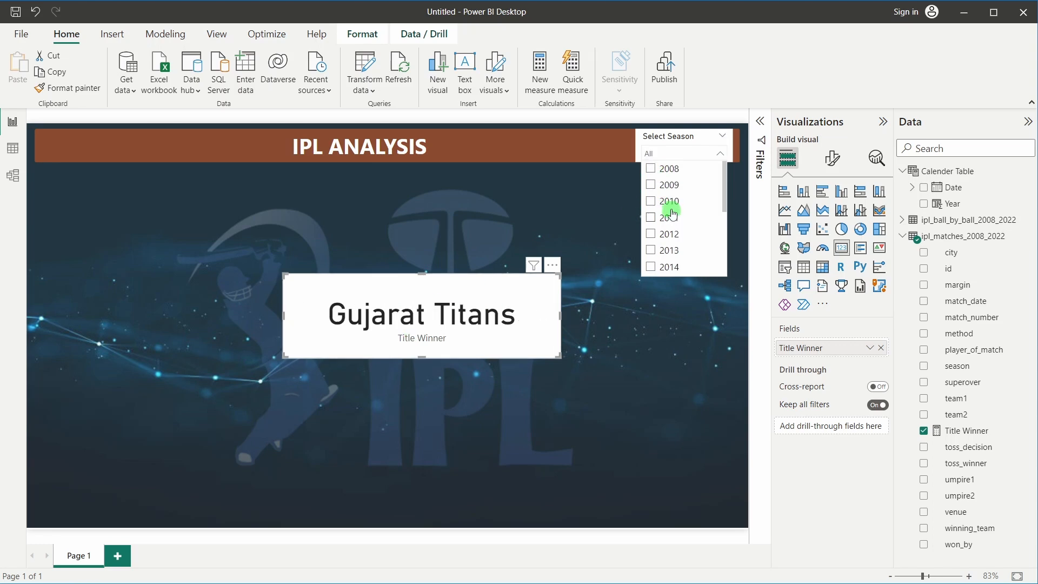
pyautogui.click(650, 172)
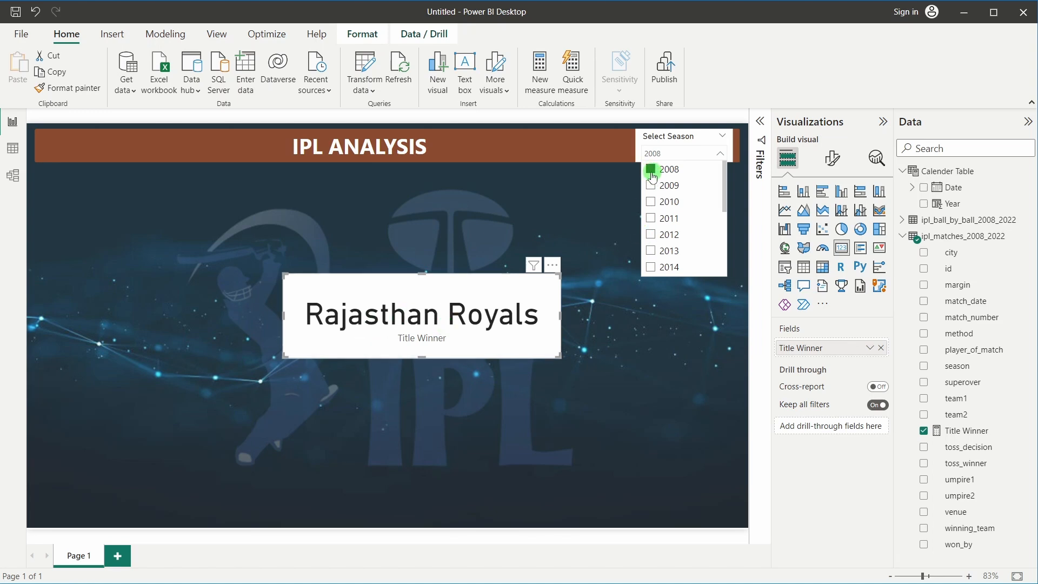
pyautogui.click(651, 171)
pyautogui.scroll(-3, 686, 227)
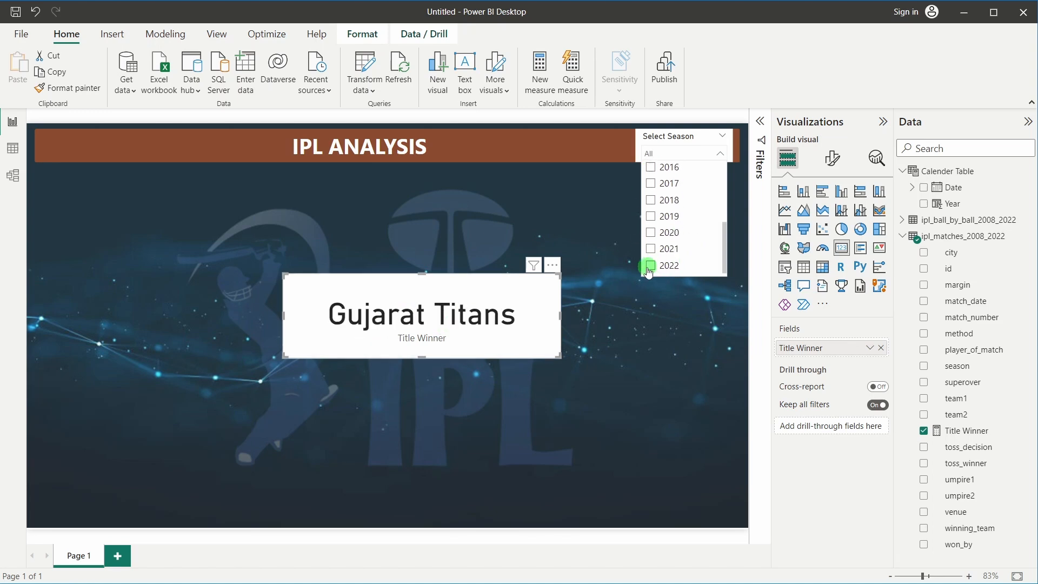
pyautogui.click(649, 265)
pyautogui.click(659, 329)
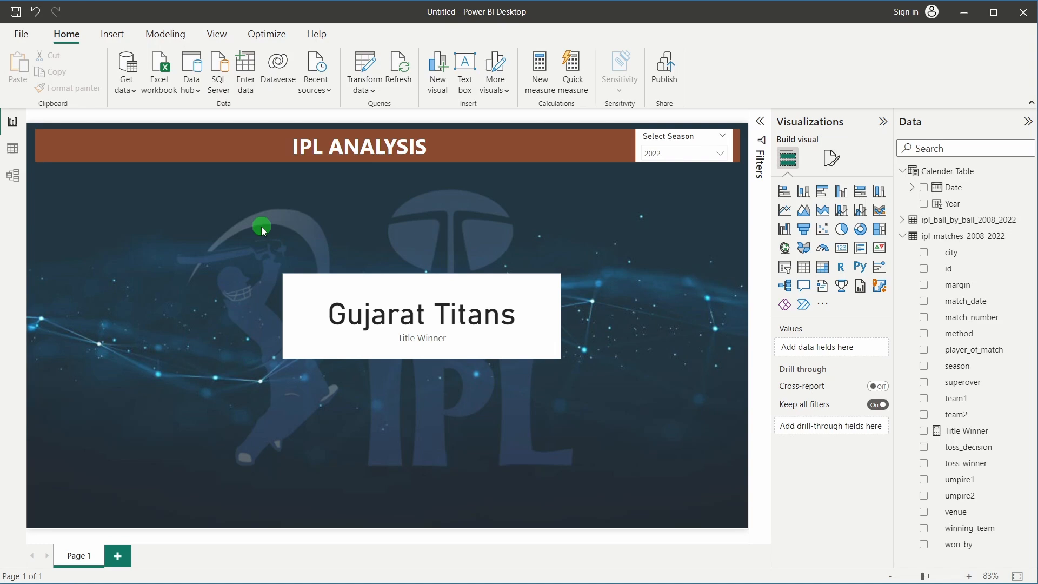
# Insert a blue rectangle shape, narrow it to the left of the page, and select its corner rounding value
pyautogui.click(111, 33)
pyautogui.click(508, 75)
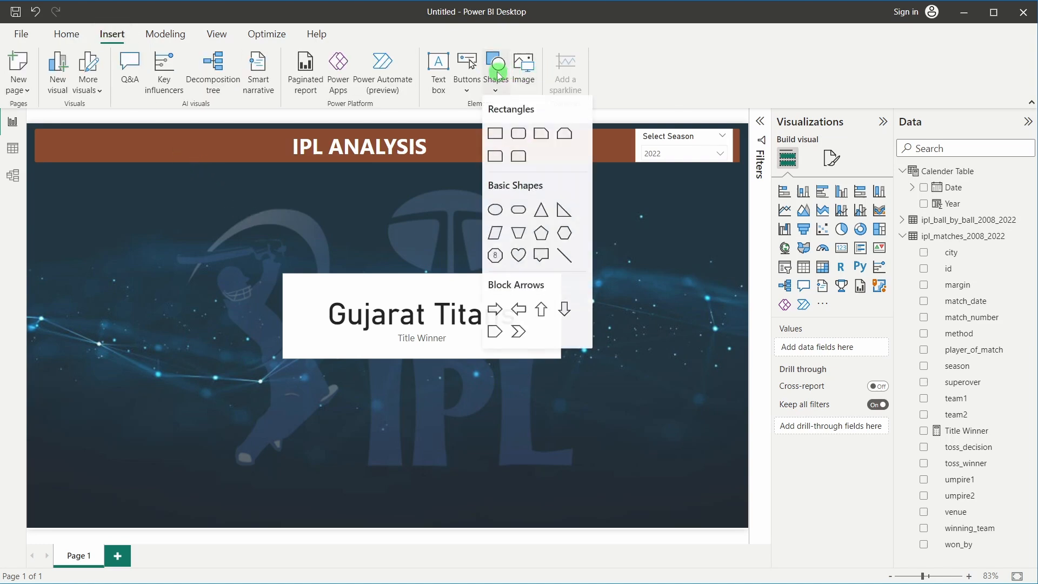
pyautogui.click(516, 134)
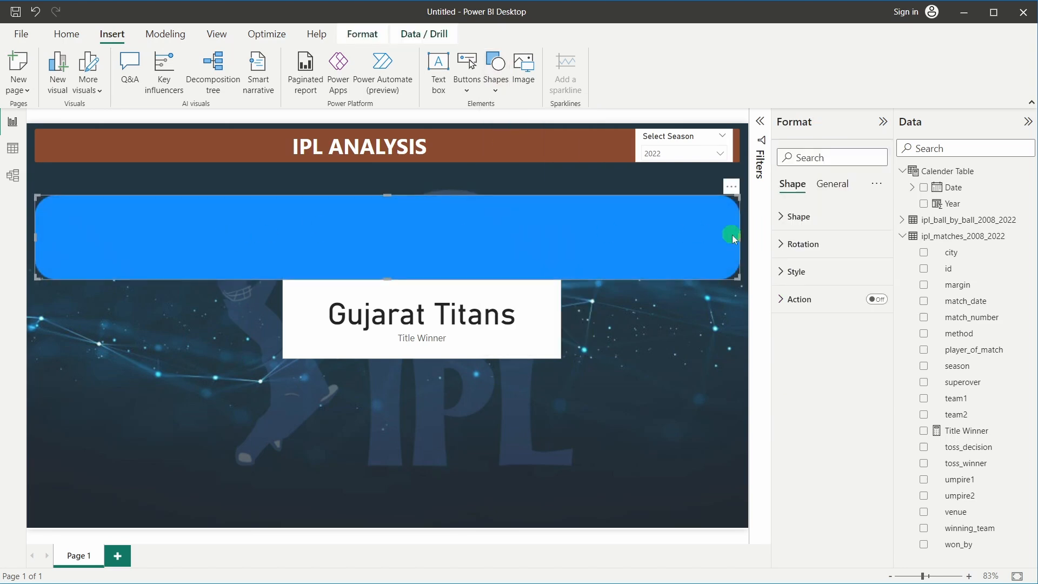
pyautogui.moveTo(735, 235); pyautogui.dragTo(211, 226)
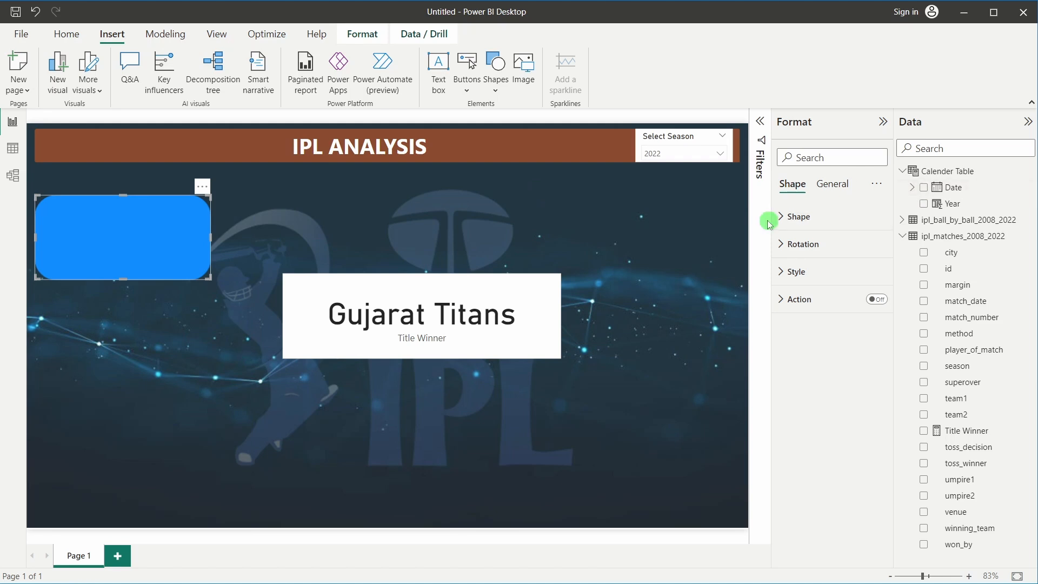
pyautogui.click(820, 215)
pyautogui.doubleClick(791, 301)
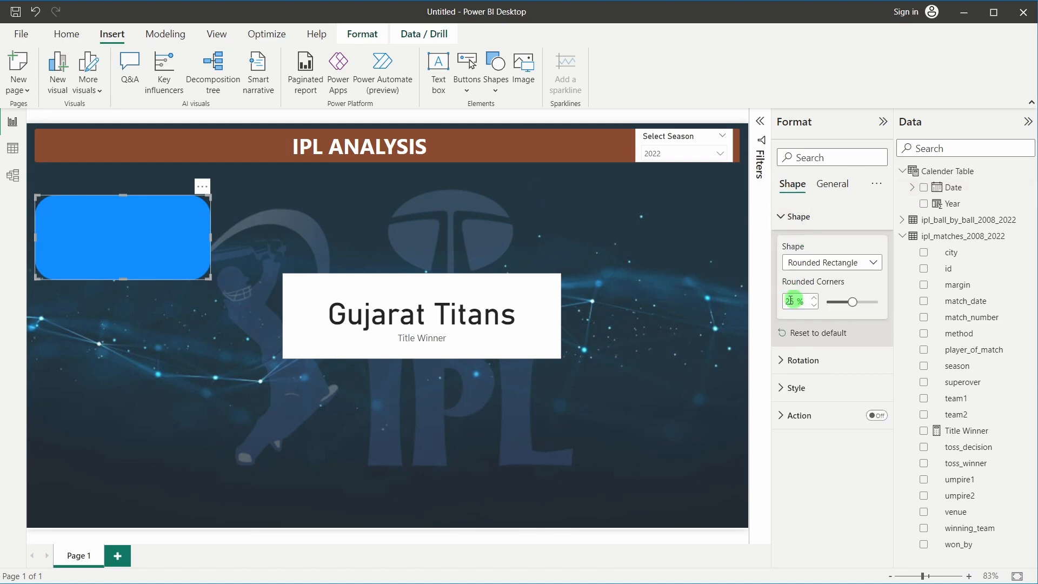
# Set the rectangle's rounded corners to 5% and its height to 108
pyautogui.write('5')
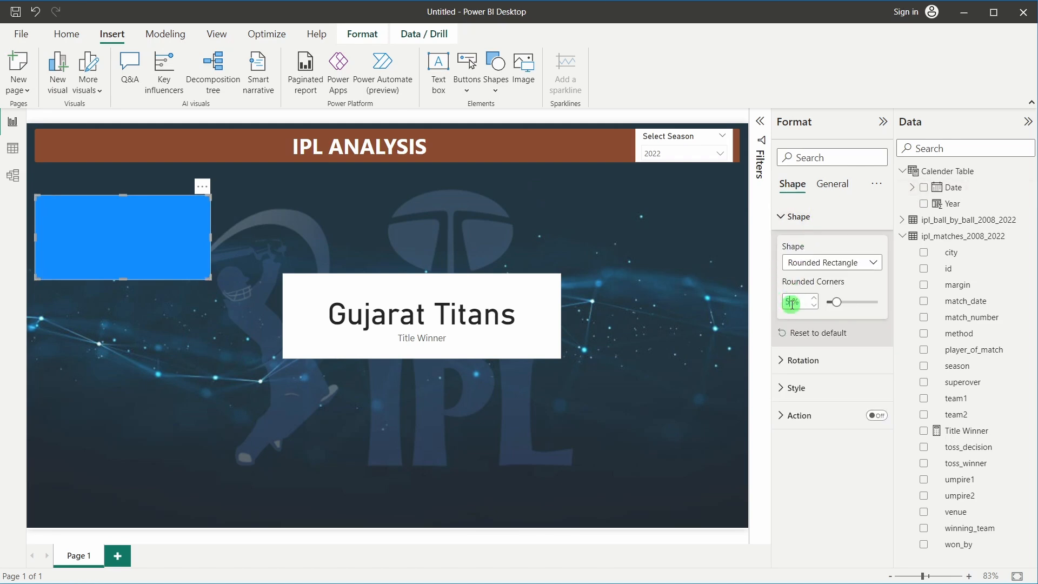
pyautogui.click(832, 186)
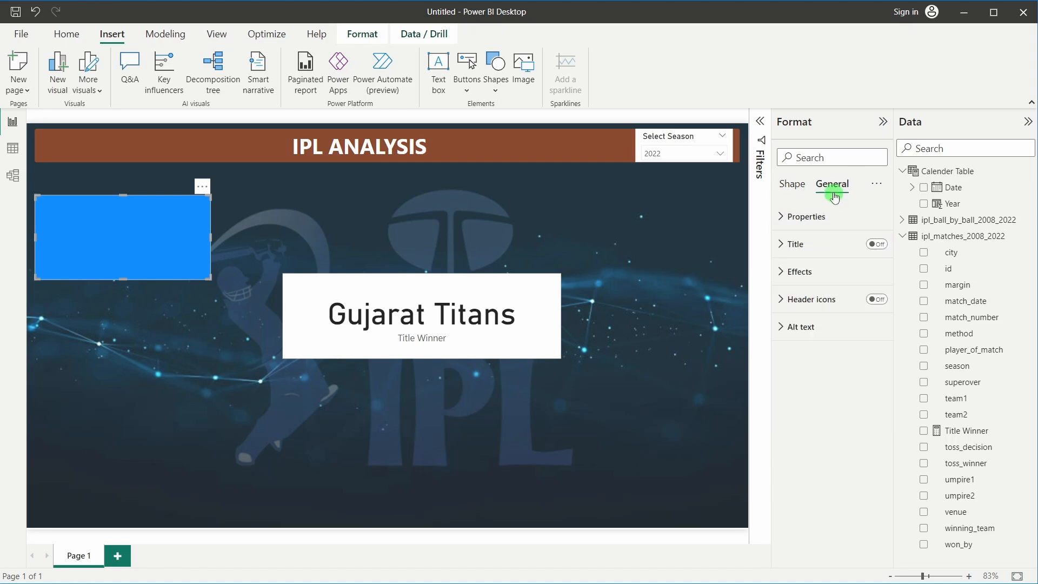
pyautogui.click(809, 216)
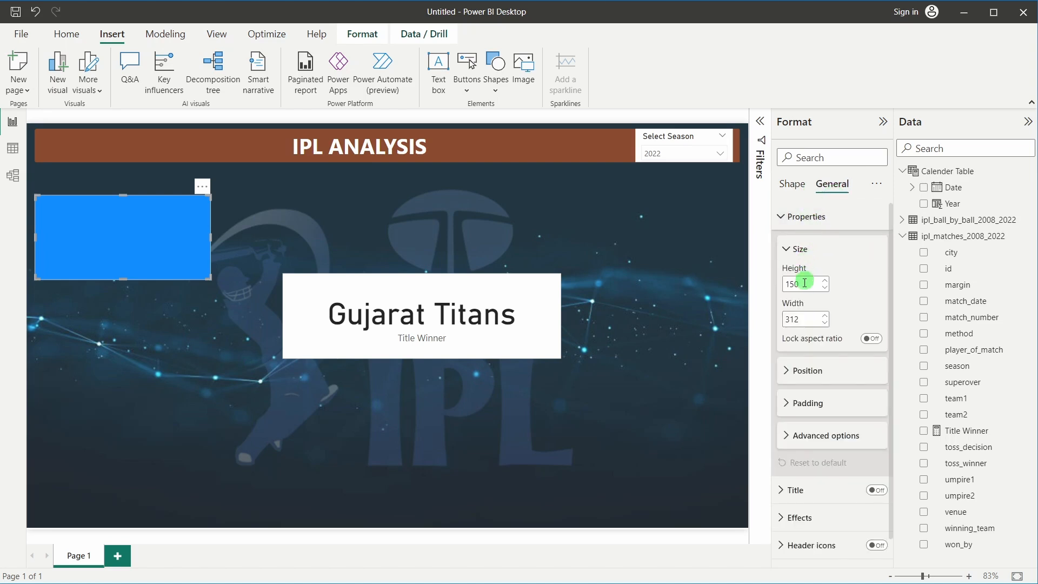
pyautogui.moveTo(805, 283); pyautogui.dragTo(777, 290)
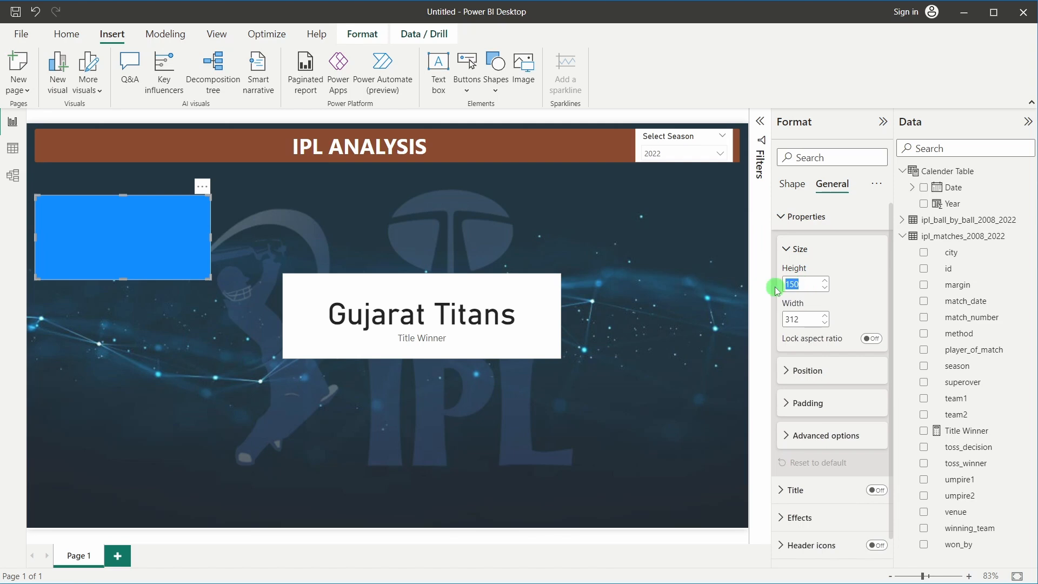
pyautogui.write('108')
pyautogui.press('Return')
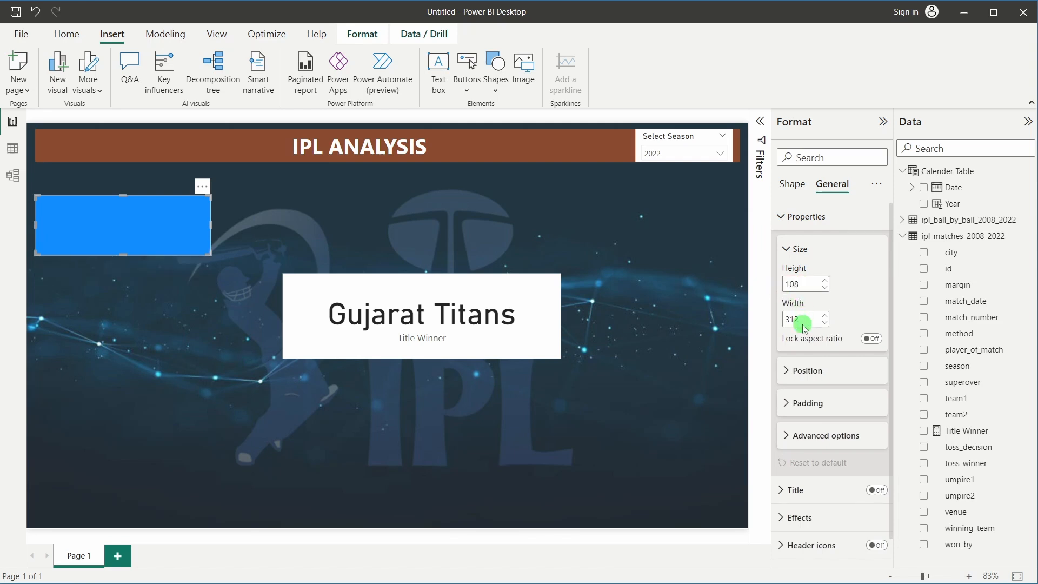
# Set the rectangle width to 240 and move it directly under the IPL ANALYSIS header
pyautogui.write('240')
pyautogui.press('Return')
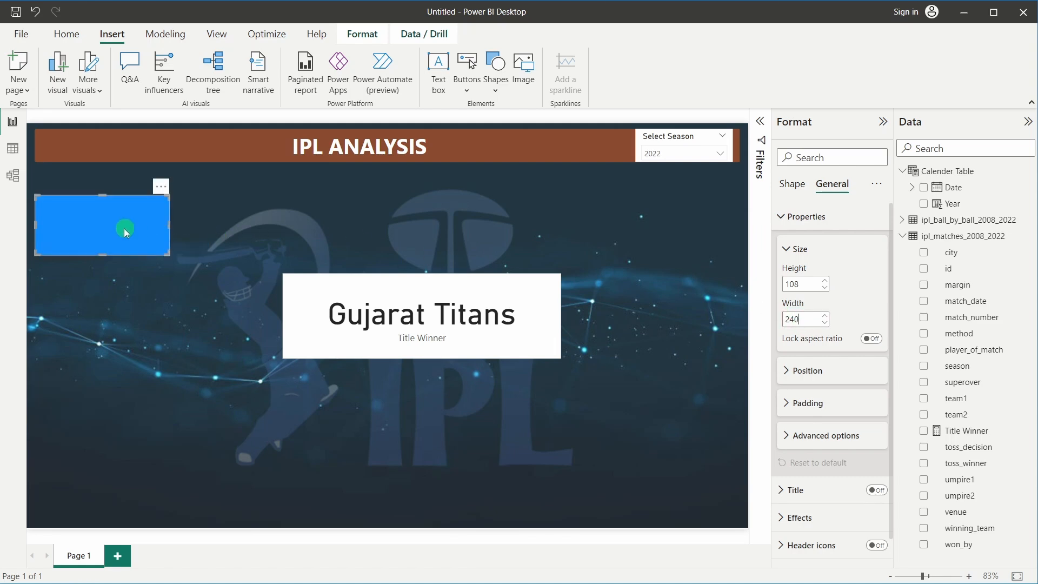
pyautogui.moveTo(124, 229); pyautogui.dragTo(127, 208)
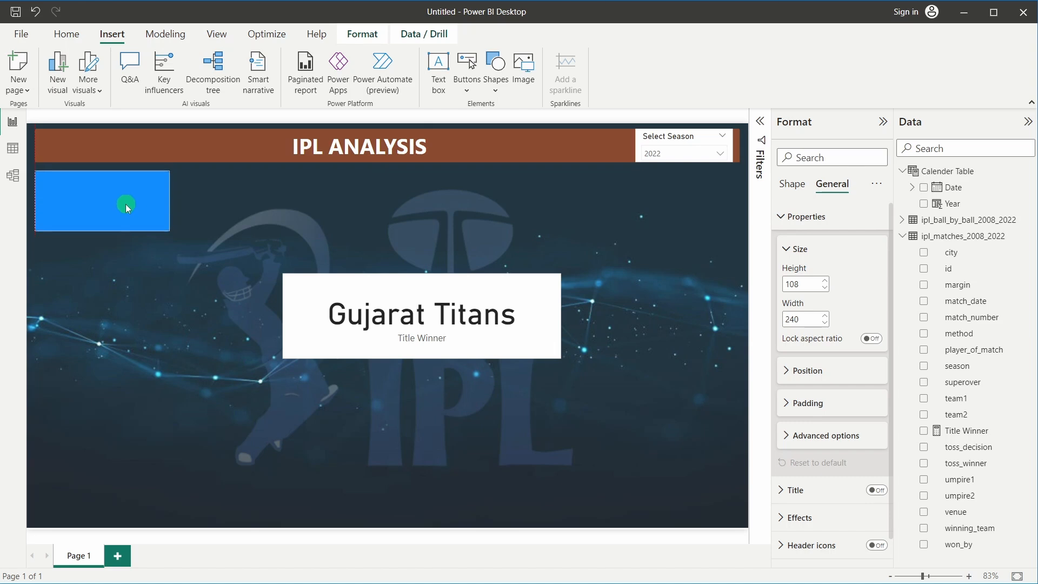
pyautogui.click(139, 282)
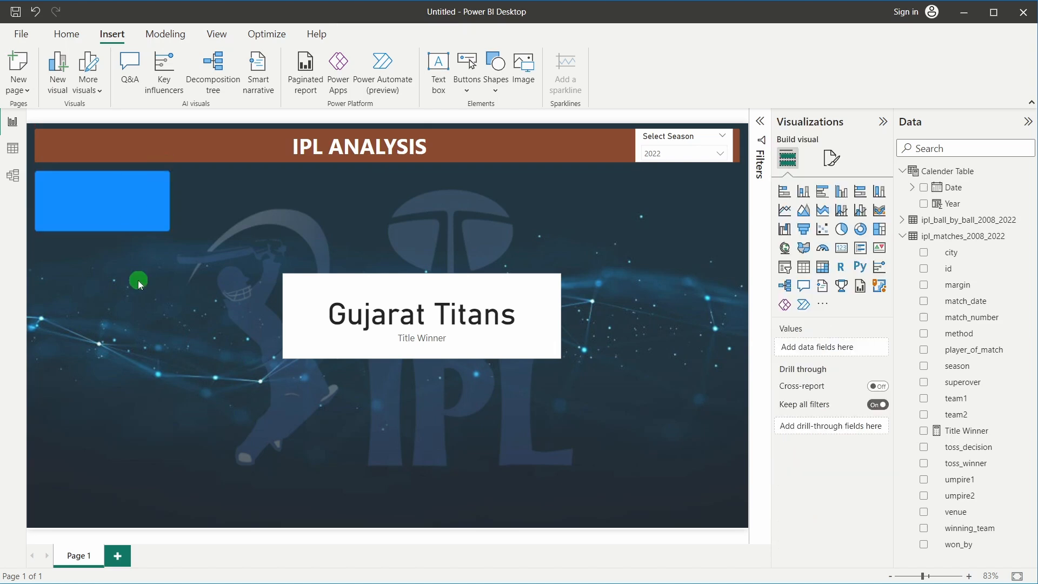
pyautogui.click(119, 213)
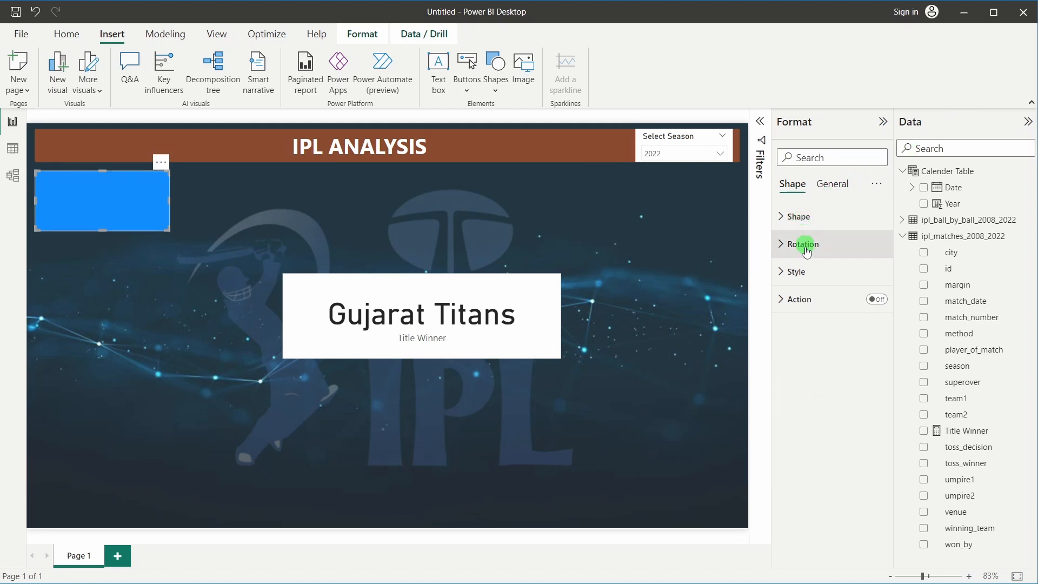
# Give the rectangle an indigo #414FB1 fill at 70% transparency
pyautogui.click(796, 271)
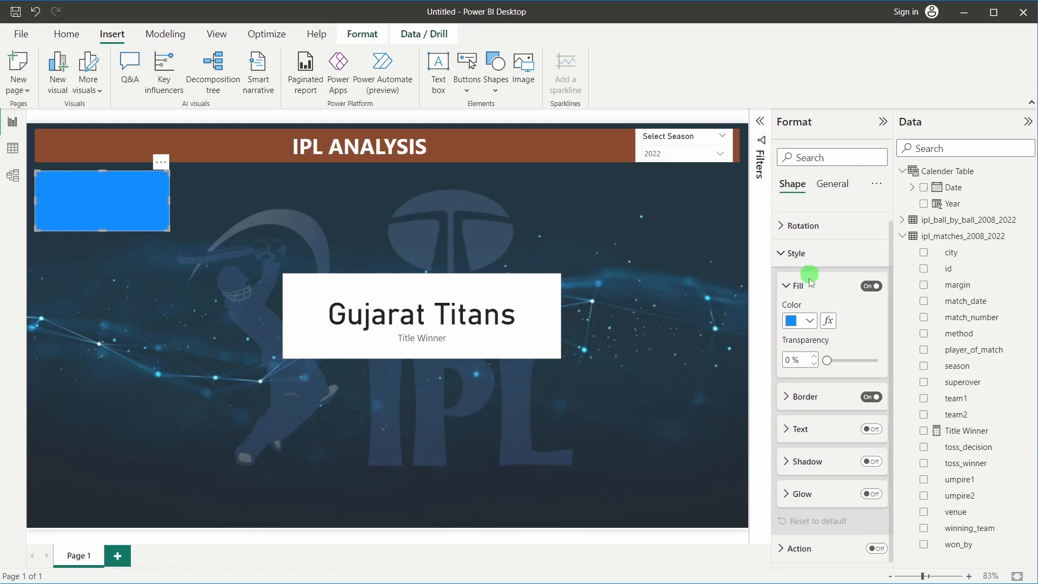
pyautogui.click(809, 320)
pyautogui.click(804, 548)
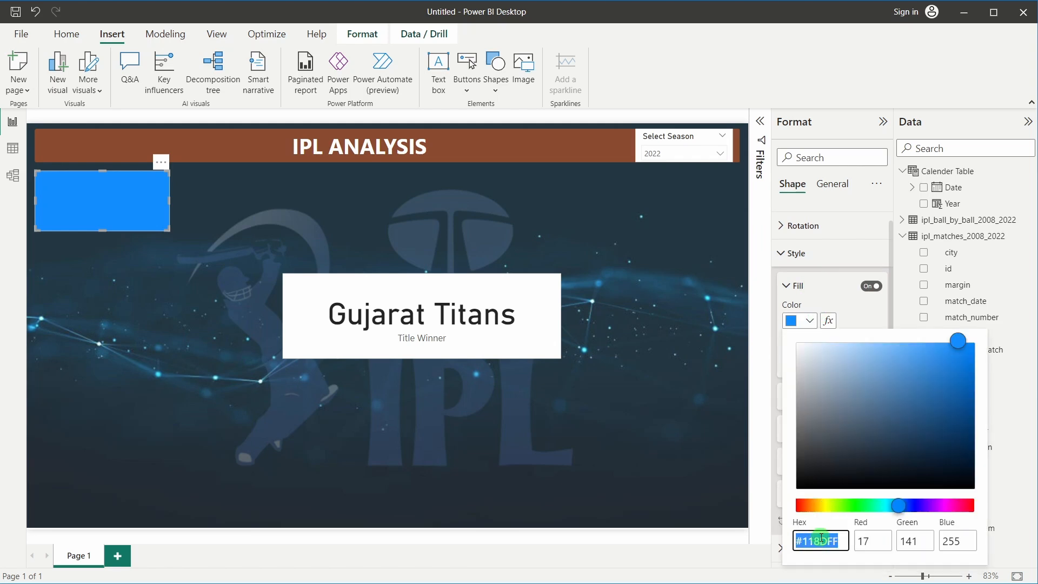
pyautogui.press('BackSpace')
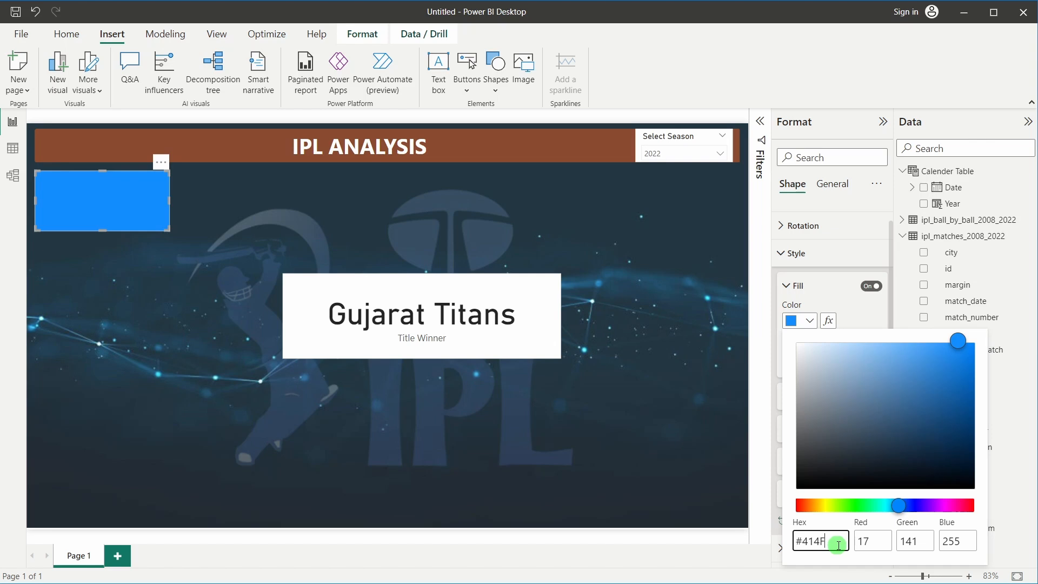
pyautogui.write('1')
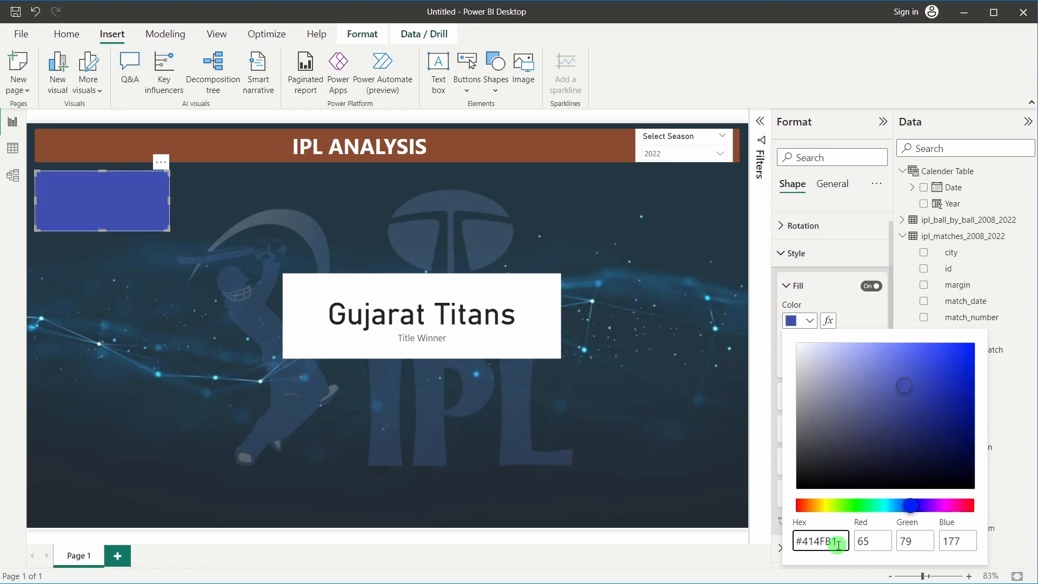
pyautogui.click(857, 294)
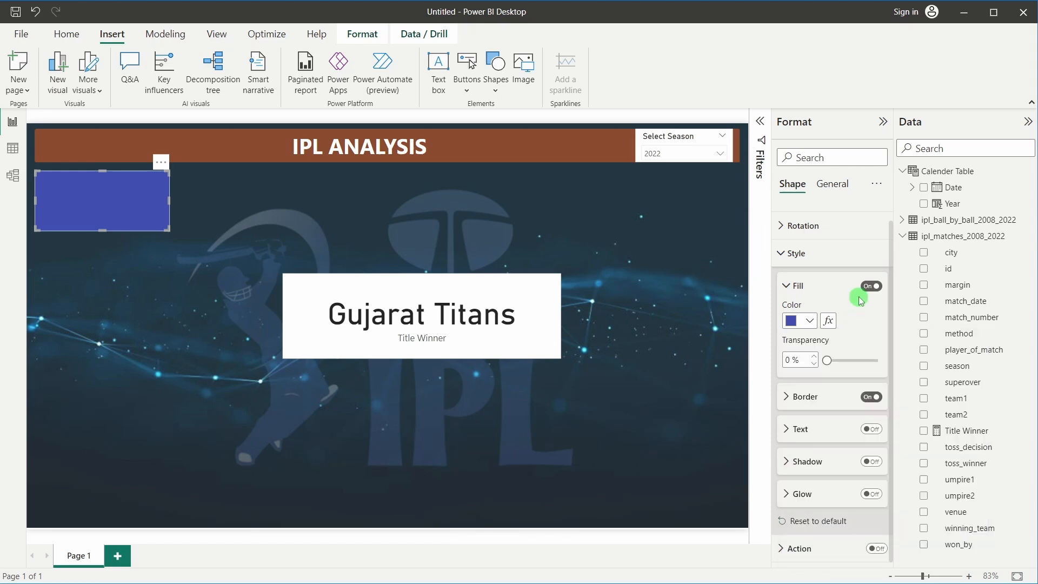
pyautogui.click(784, 364)
pyautogui.write('70')
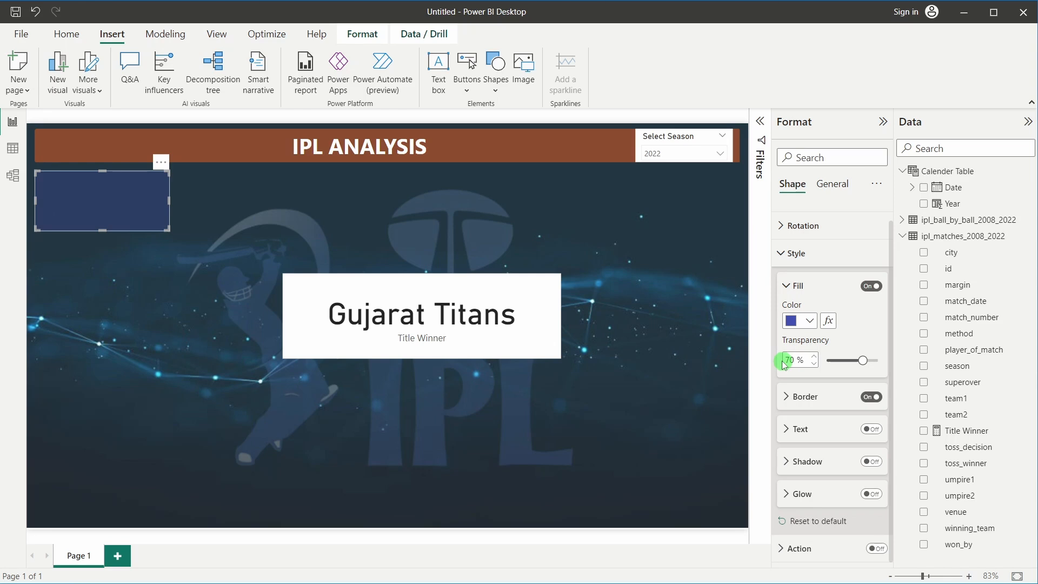
# Add a #41A4FF border to the rectangle at 50% transparency
pyautogui.click(811, 404)
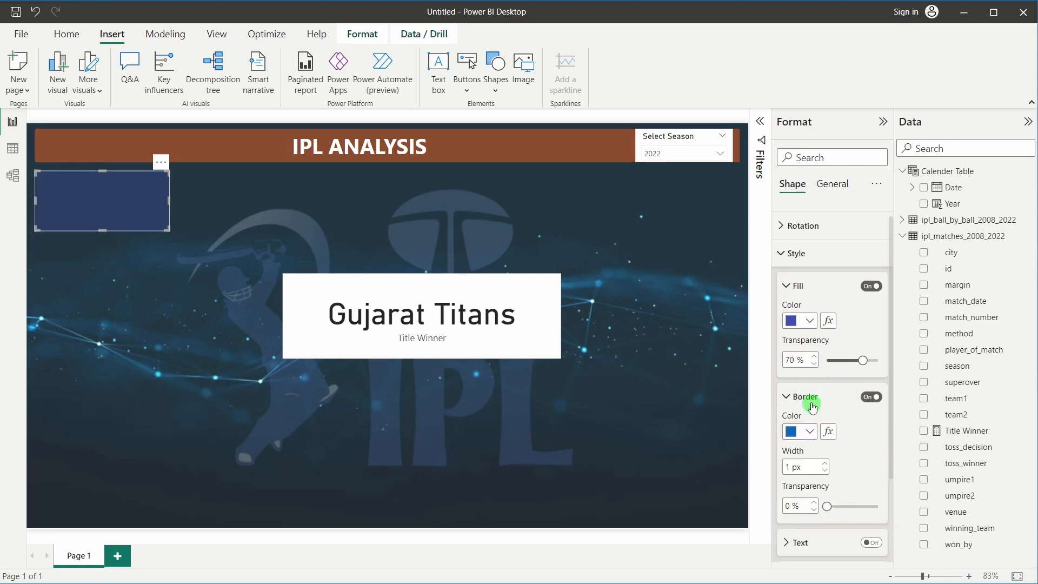
pyautogui.scroll(-2, 812, 406)
pyautogui.click(809, 317)
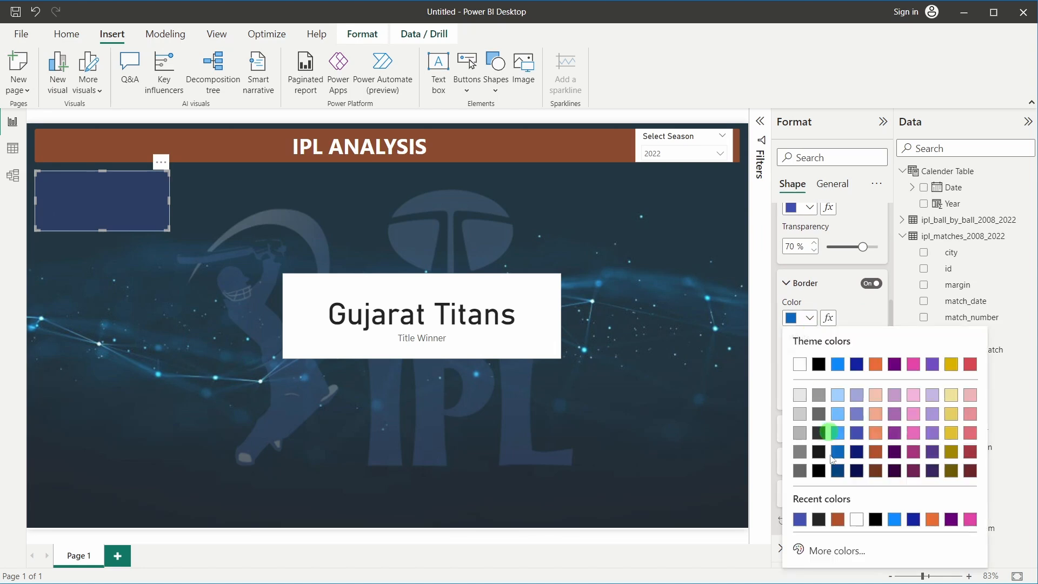
pyautogui.click(830, 550)
pyautogui.click(834, 539)
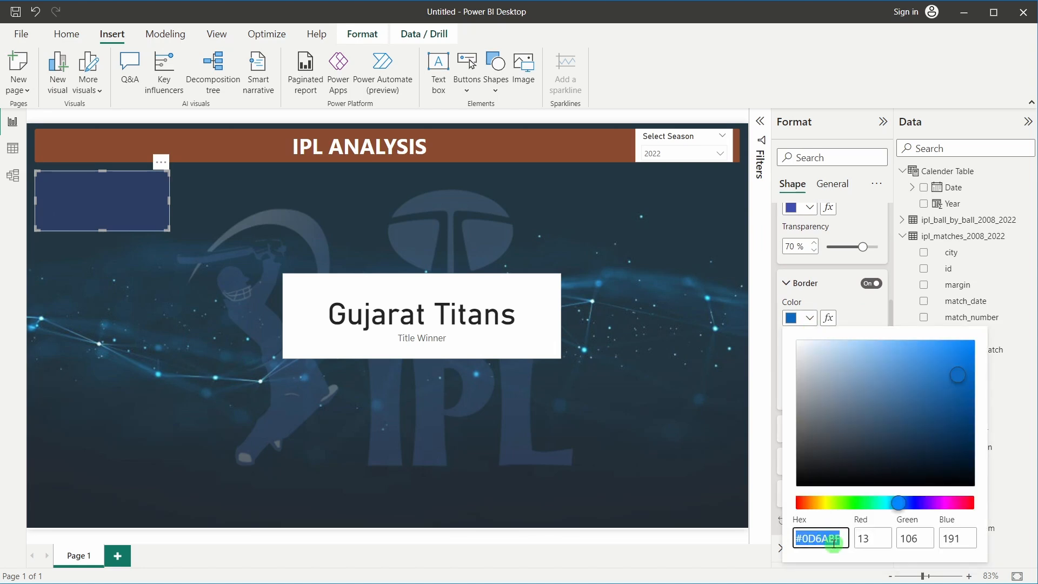
pyautogui.write('#41')
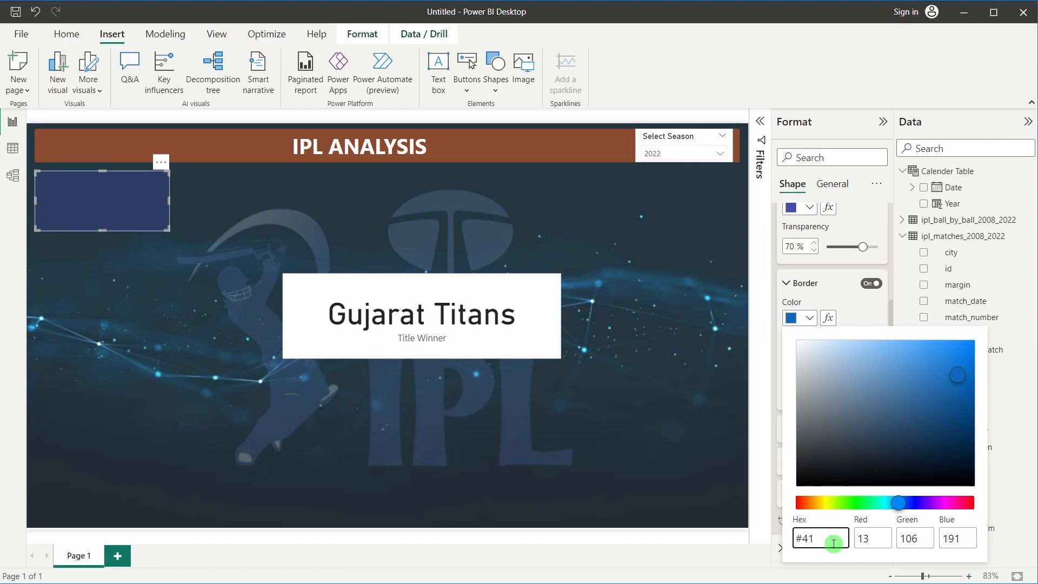
pyautogui.write('A4FF')
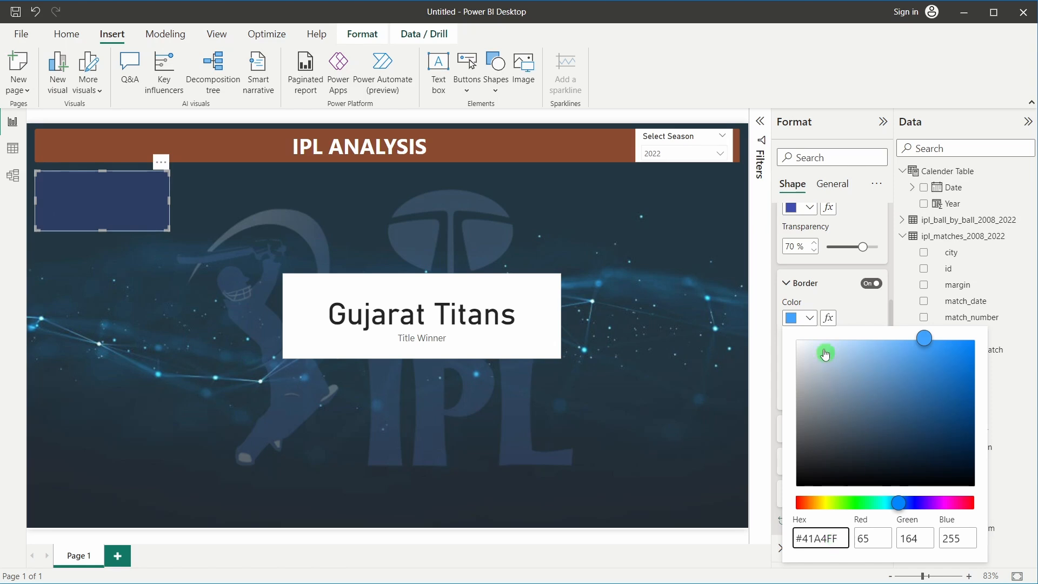
pyautogui.click(838, 320)
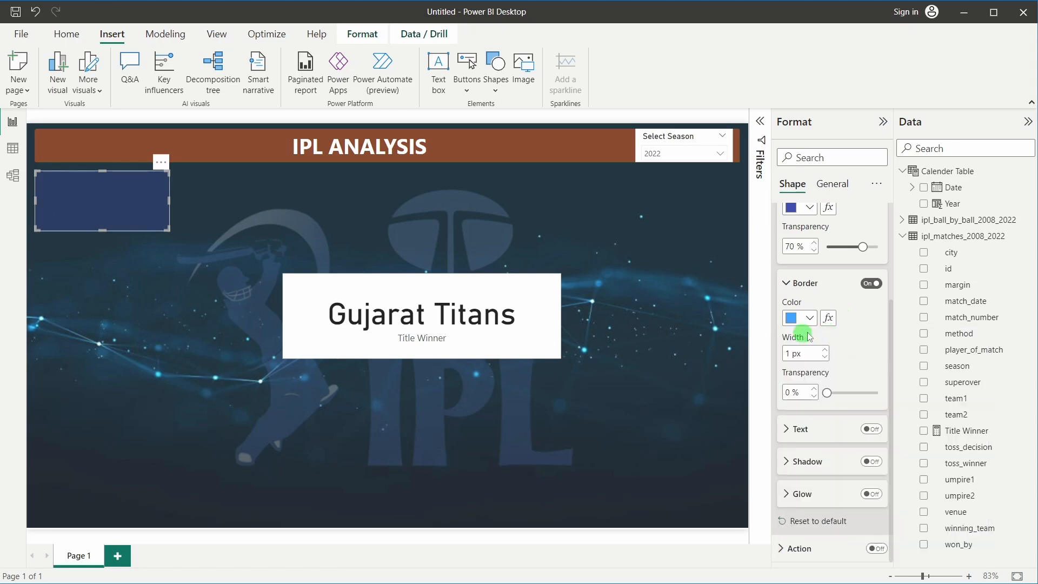
pyautogui.click(785, 395)
pyautogui.write('50')
# Move the Gujarat Titans card up and left below the blue box and show its Visual format settings
pyautogui.click(212, 226)
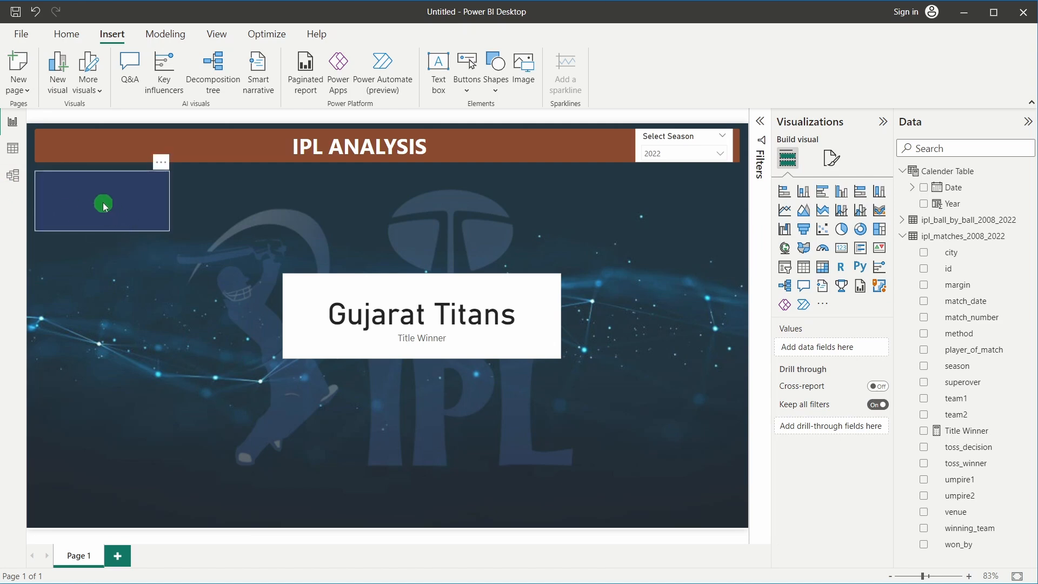
pyautogui.moveTo(319, 289); pyautogui.dragTo(139, 267)
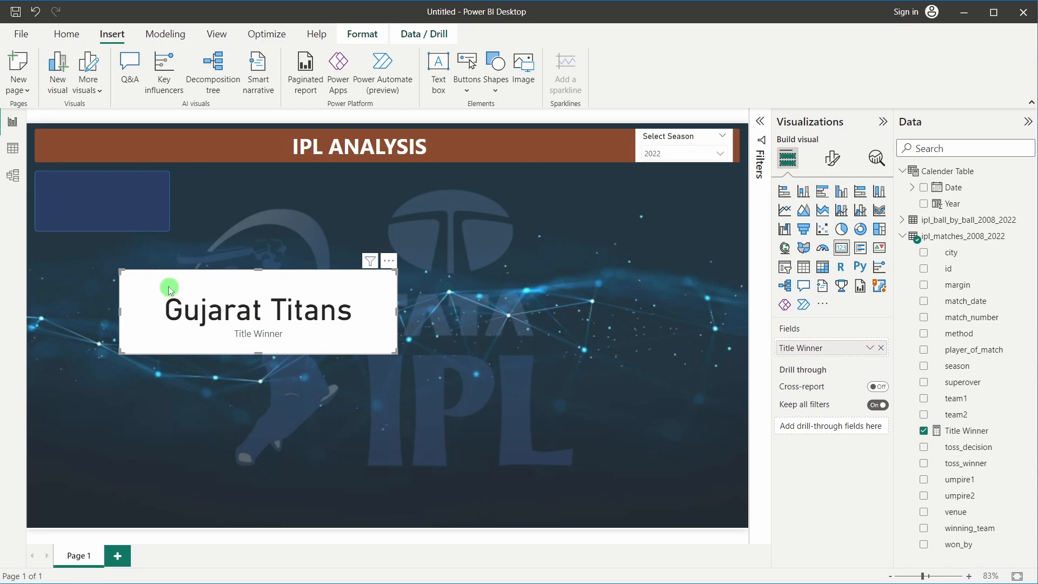
pyautogui.moveTo(169, 291); pyautogui.dragTo(145, 253)
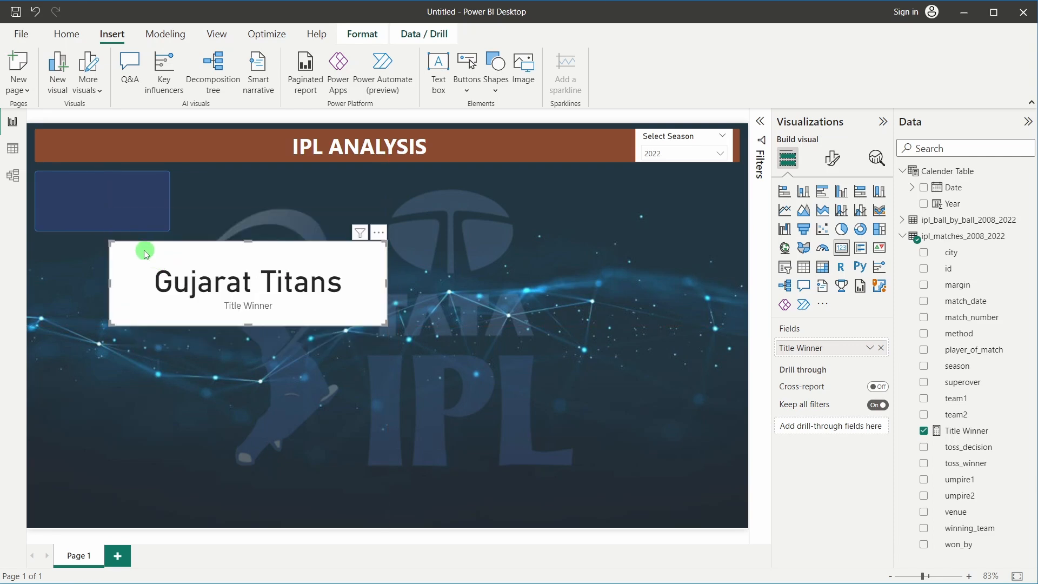
pyautogui.click(835, 161)
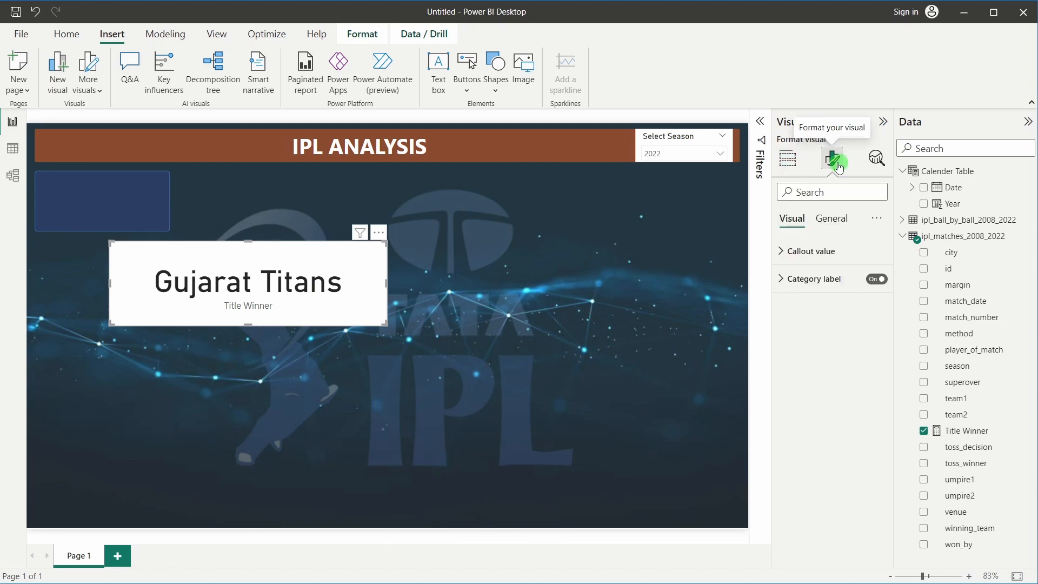
pyautogui.click(827, 219)
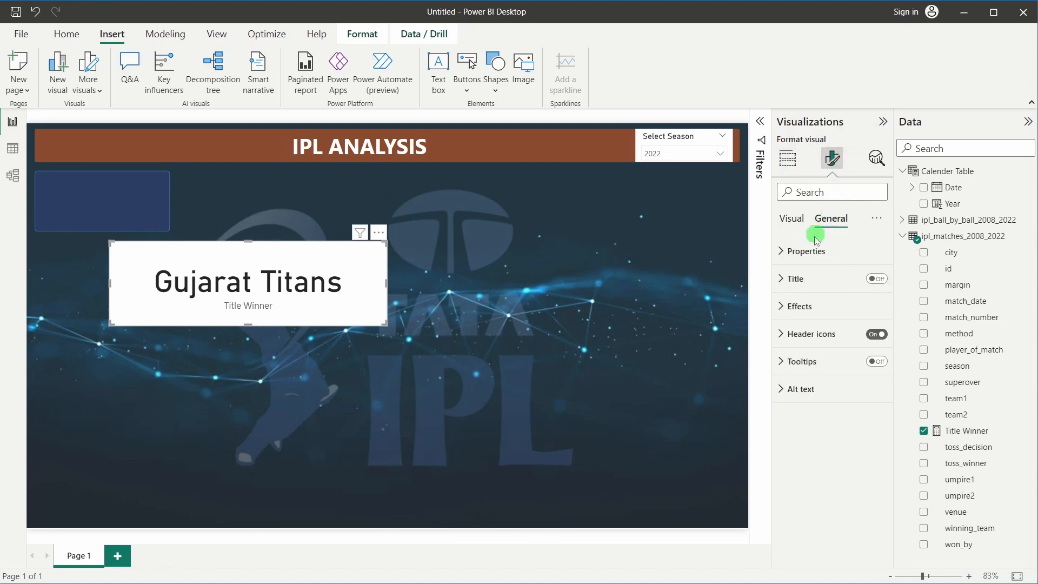
pyautogui.click(813, 250)
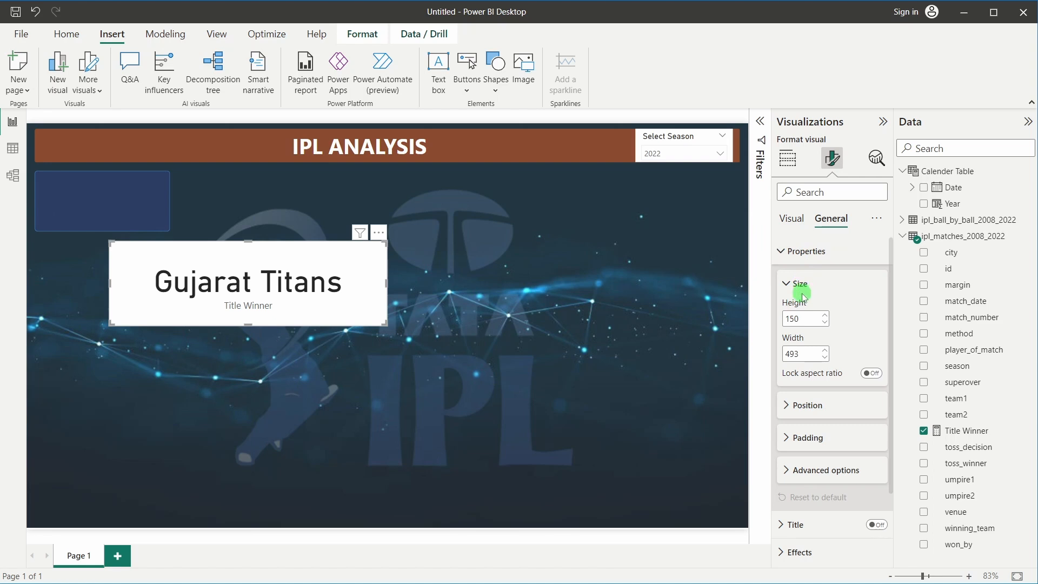
pyautogui.click(803, 251)
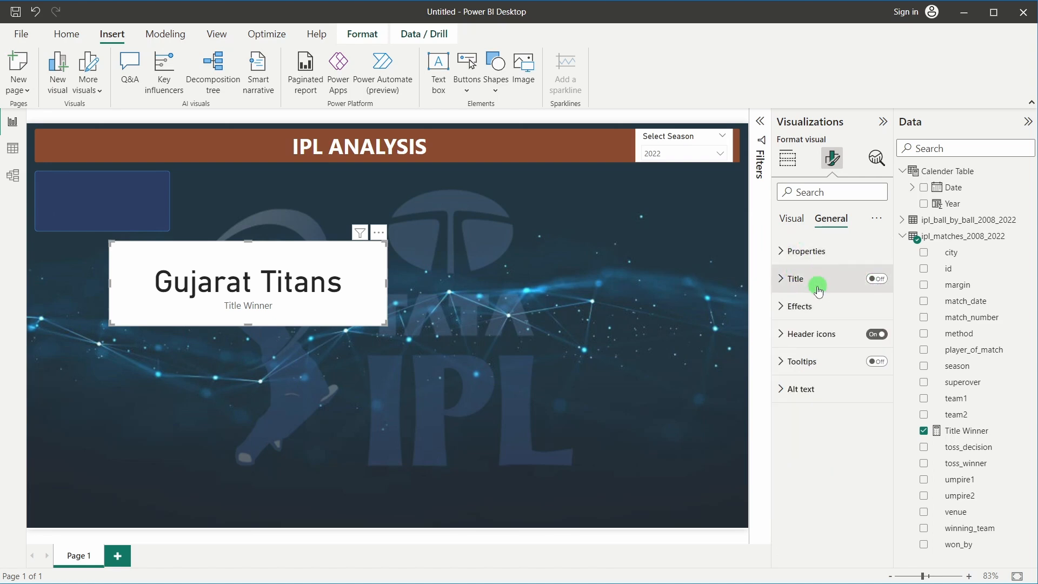
pyautogui.click(789, 219)
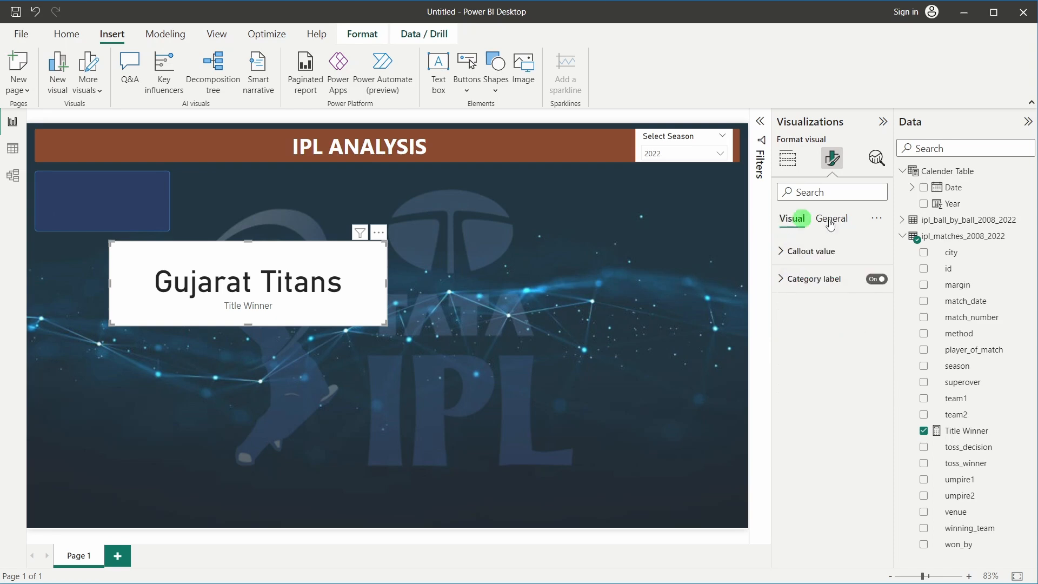
# Set the callout value font to bold Arial at size 18
pyautogui.click(797, 258)
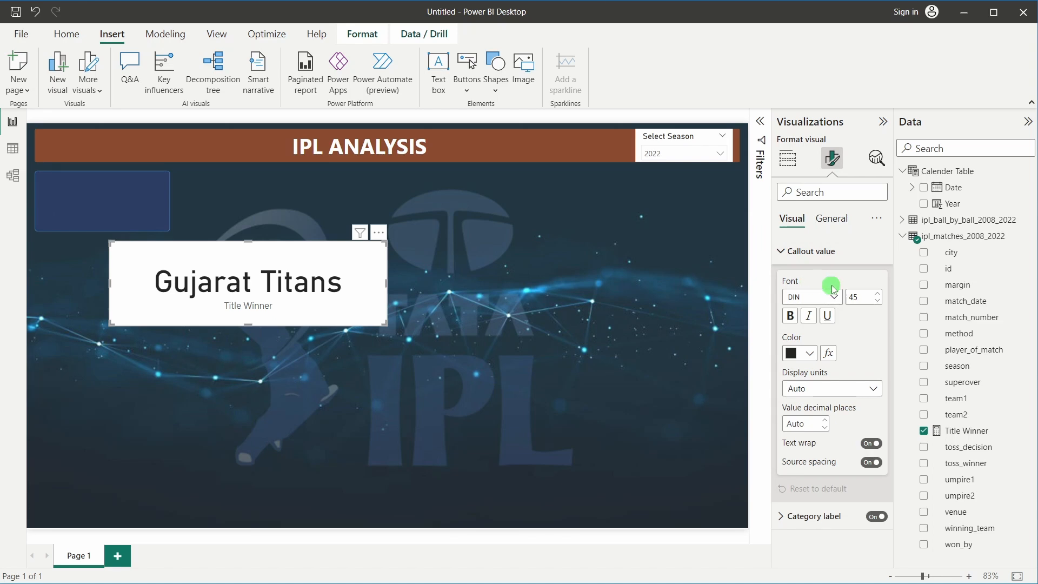
pyautogui.click(828, 315)
pyautogui.click(835, 297)
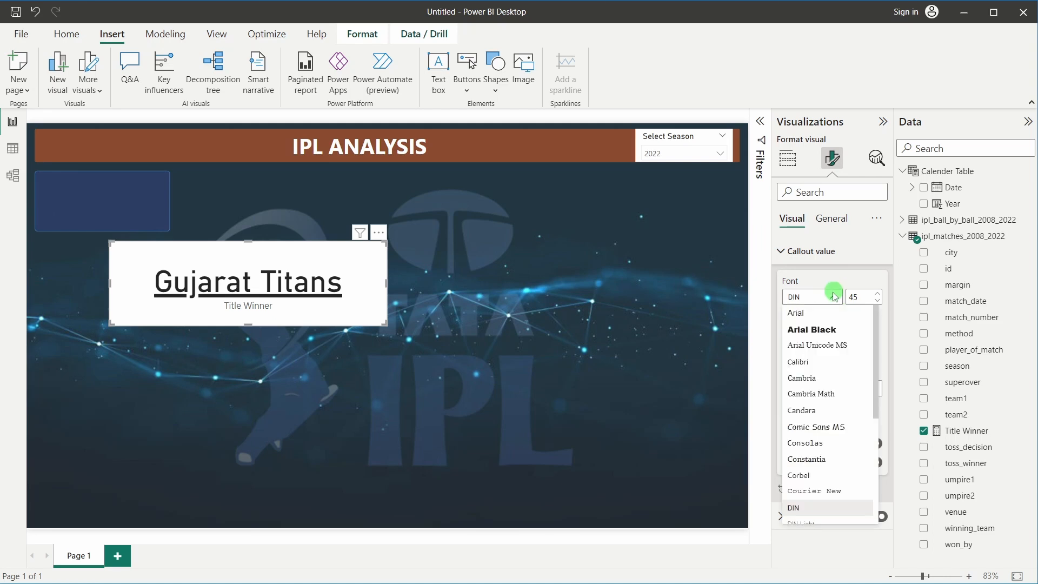
pyautogui.click(835, 297)
pyautogui.click(827, 297)
pyautogui.click(824, 298)
pyautogui.click(826, 316)
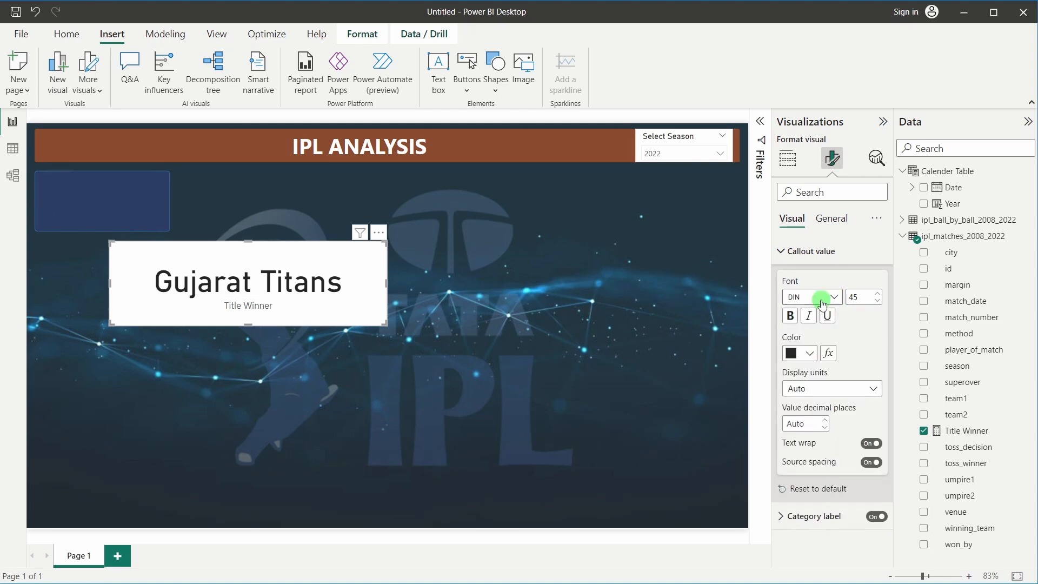
pyautogui.click(822, 303)
pyautogui.click(794, 313)
pyautogui.click(790, 317)
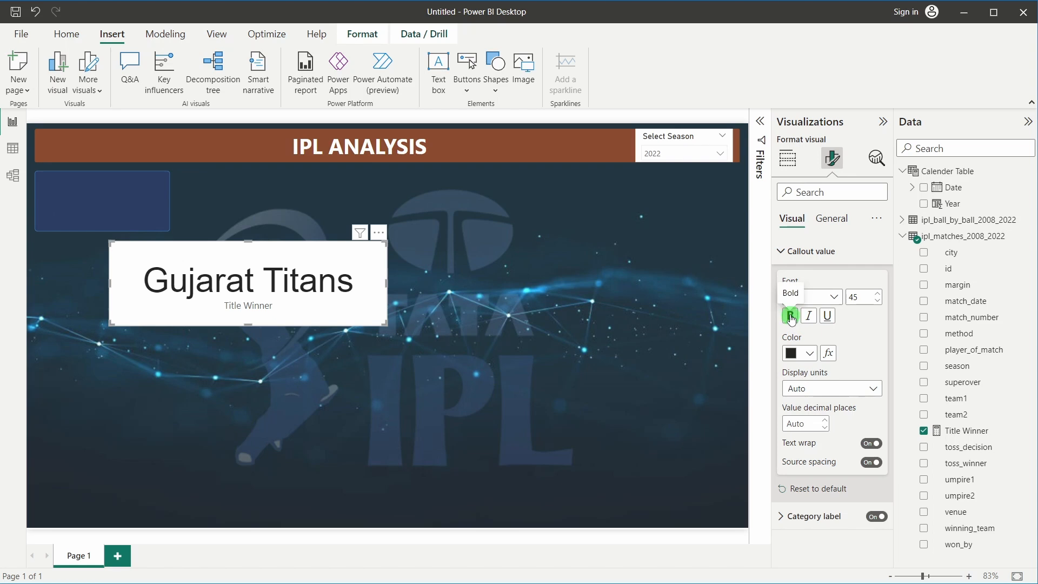
pyautogui.click(859, 298)
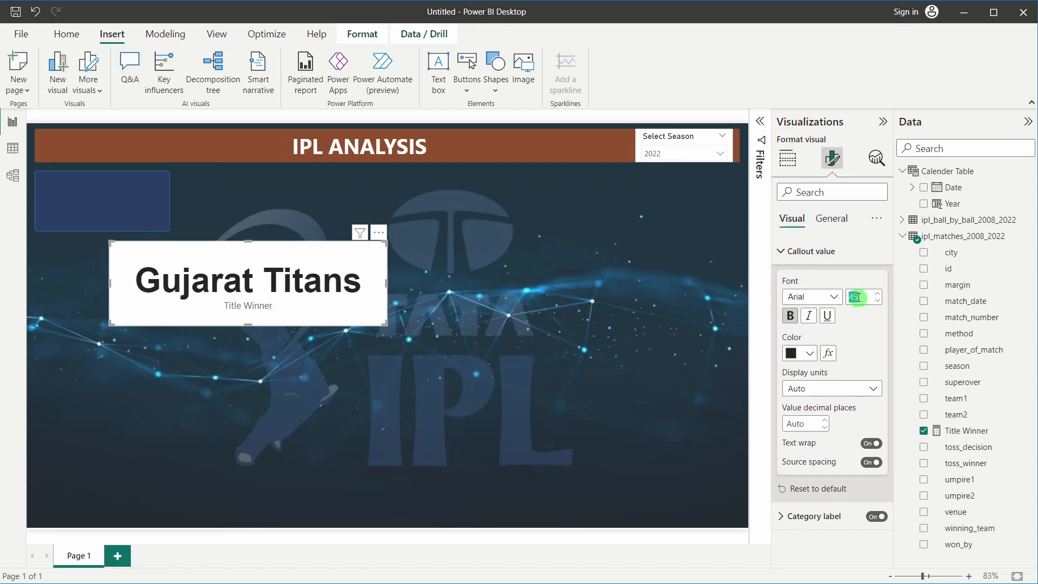
pyautogui.write('18')
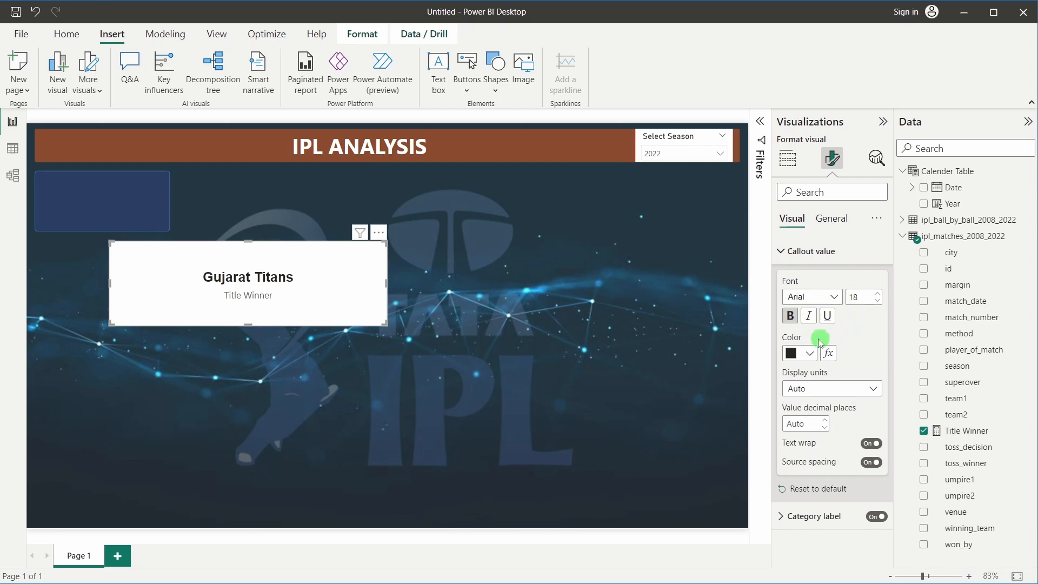
# Colour the Gujarat Titans callout value pale yellow #F0E199
pyautogui.click(809, 353)
pyautogui.click(828, 325)
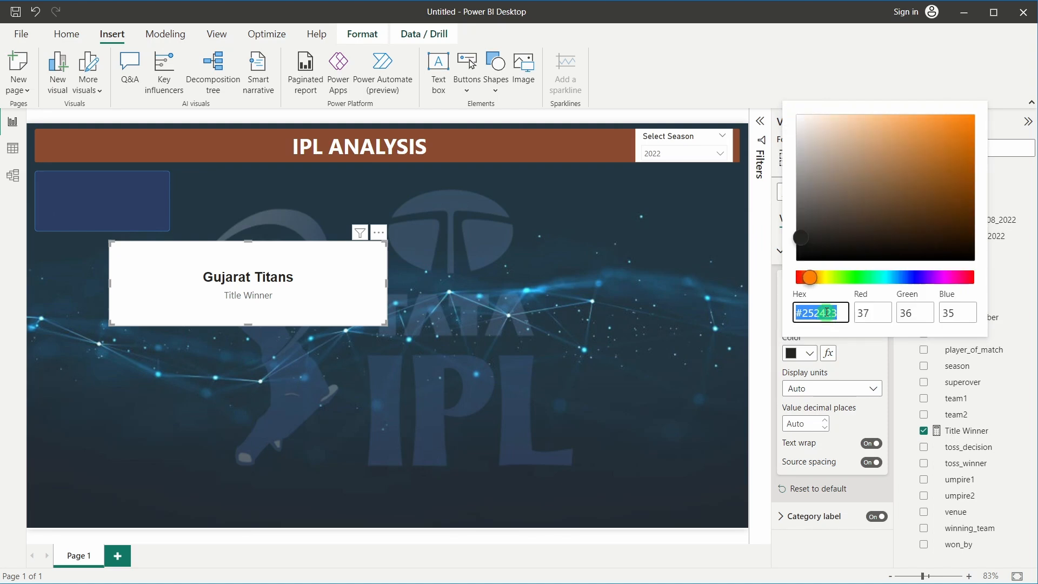
pyautogui.write('#F0')
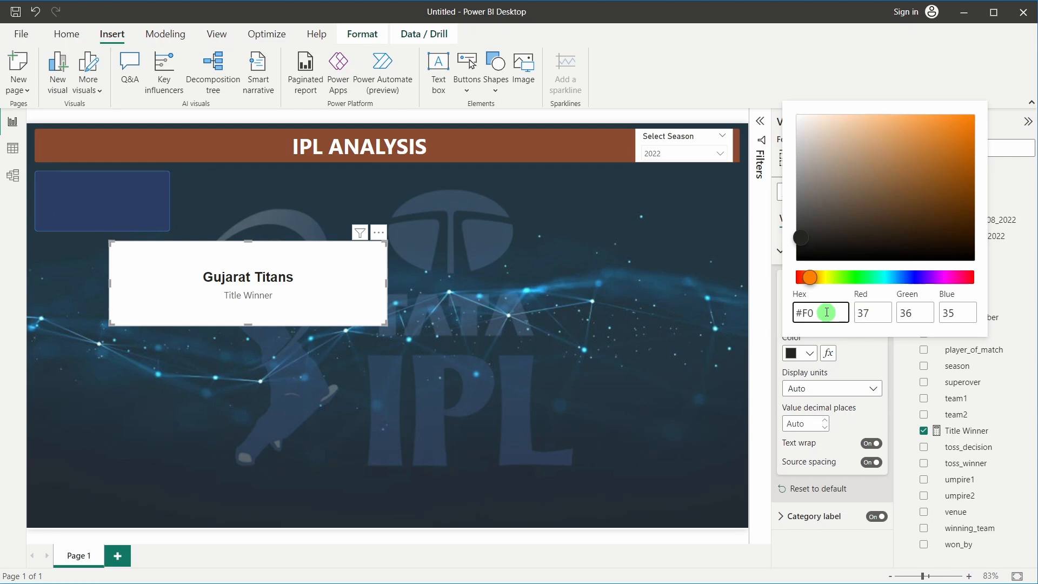
pyautogui.write('E199')
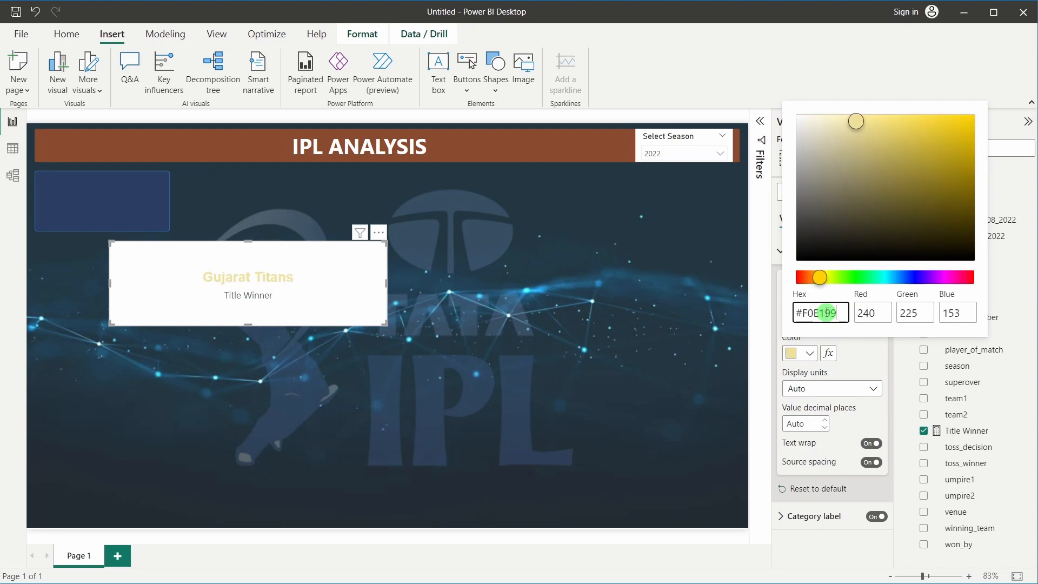
pyautogui.click(865, 352)
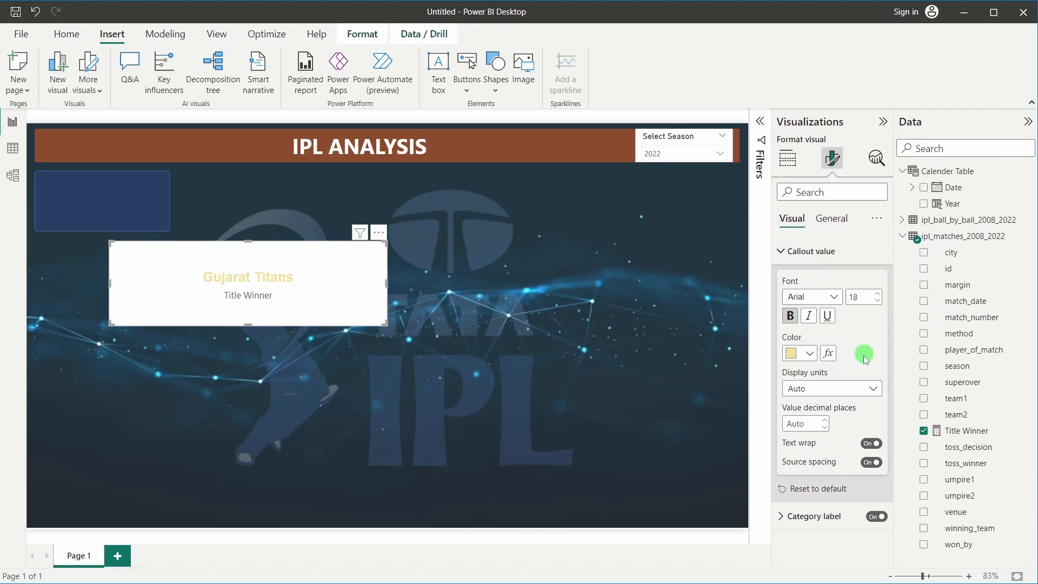
pyautogui.click(781, 252)
pyautogui.click(341, 247)
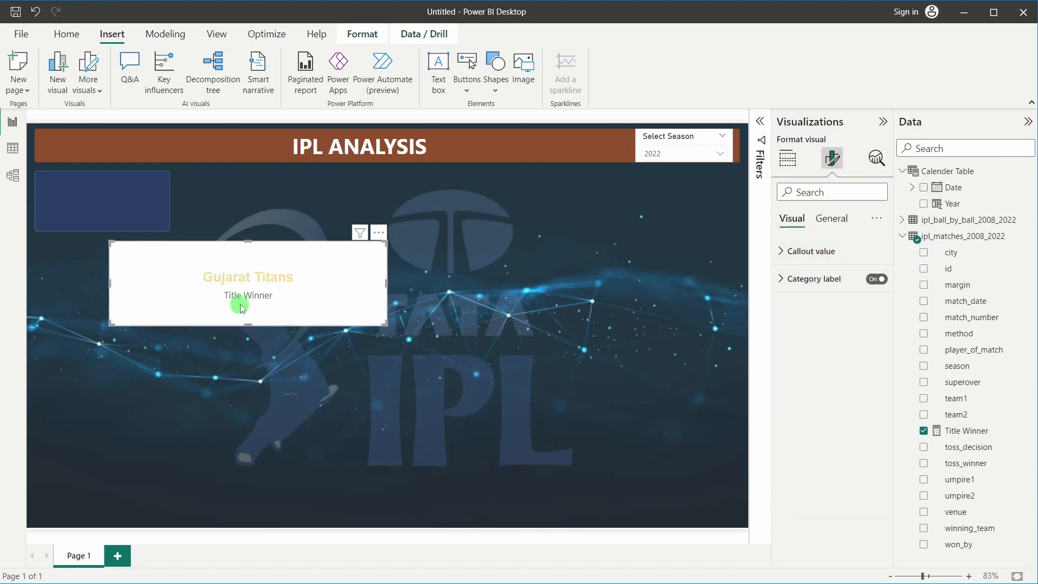
# Hide the card's category label and make its background transparent
pyautogui.click(876, 279)
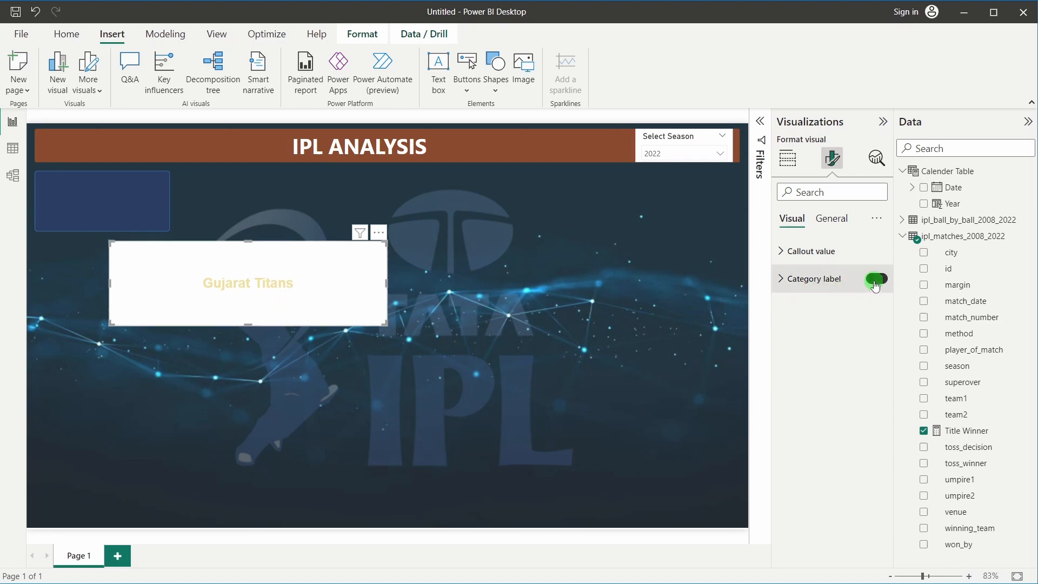
pyautogui.click(830, 229)
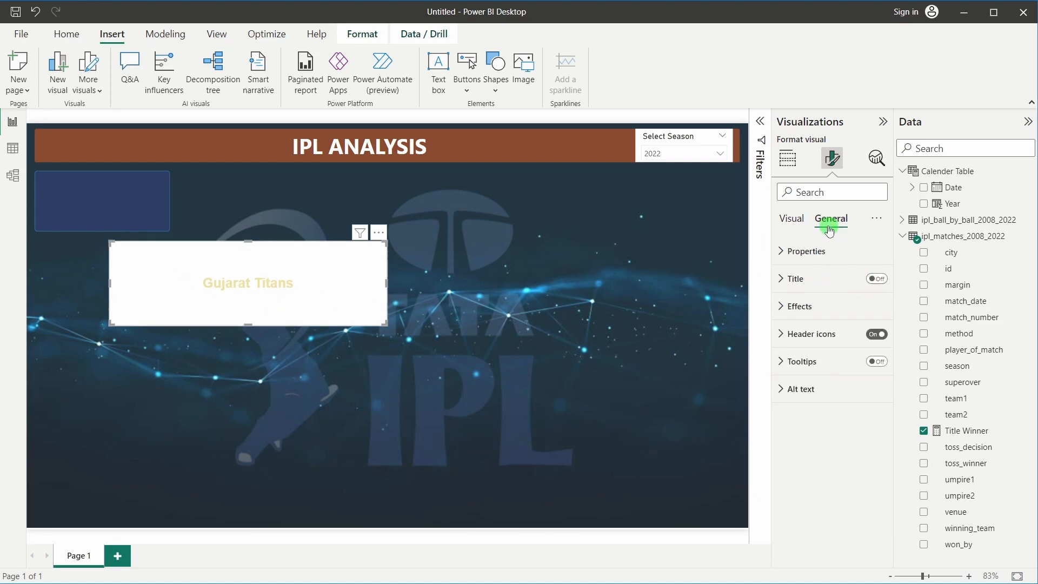
pyautogui.click(800, 306)
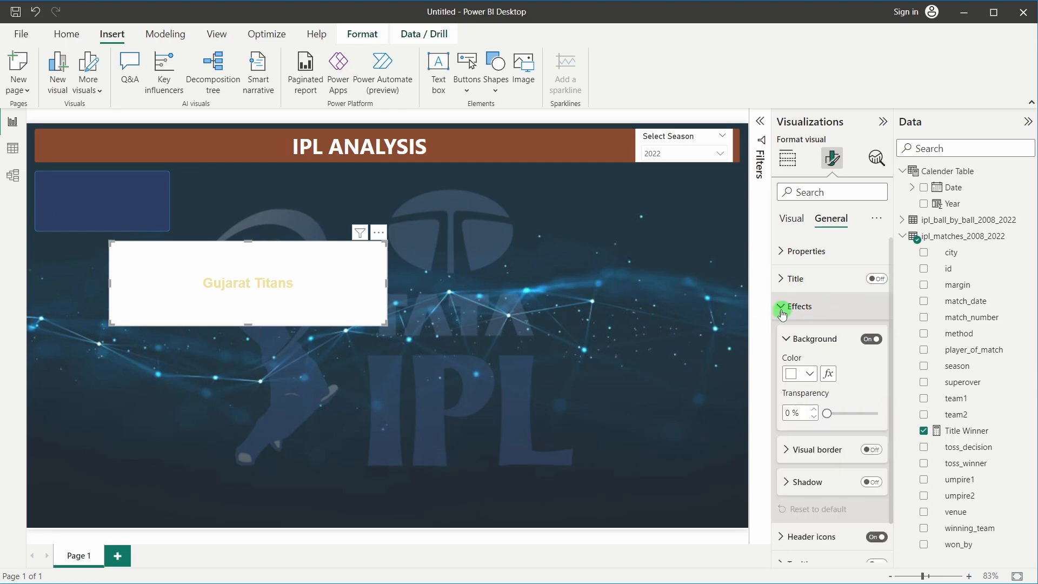
pyautogui.click(870, 339)
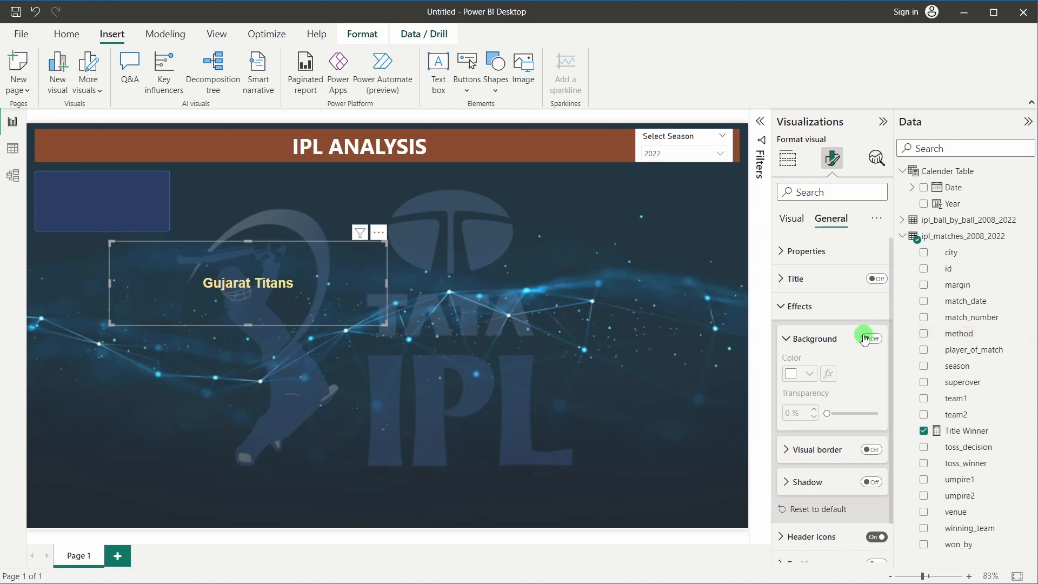
# Turn on the card title showing 'Title Winner'
pyautogui.click(794, 277)
pyautogui.click(875, 279)
pyautogui.click(804, 347)
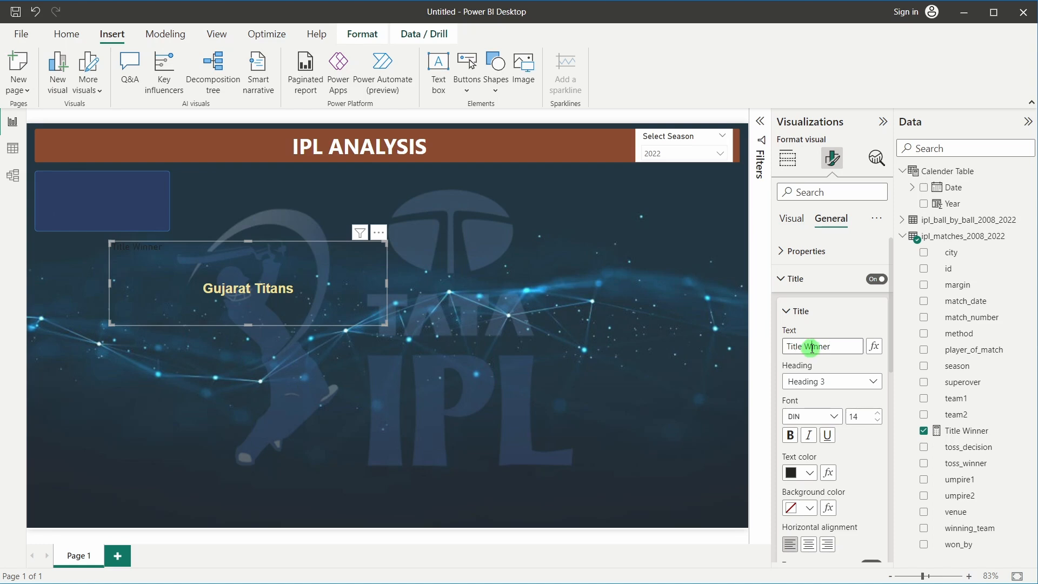
pyautogui.tripleClick(812, 348)
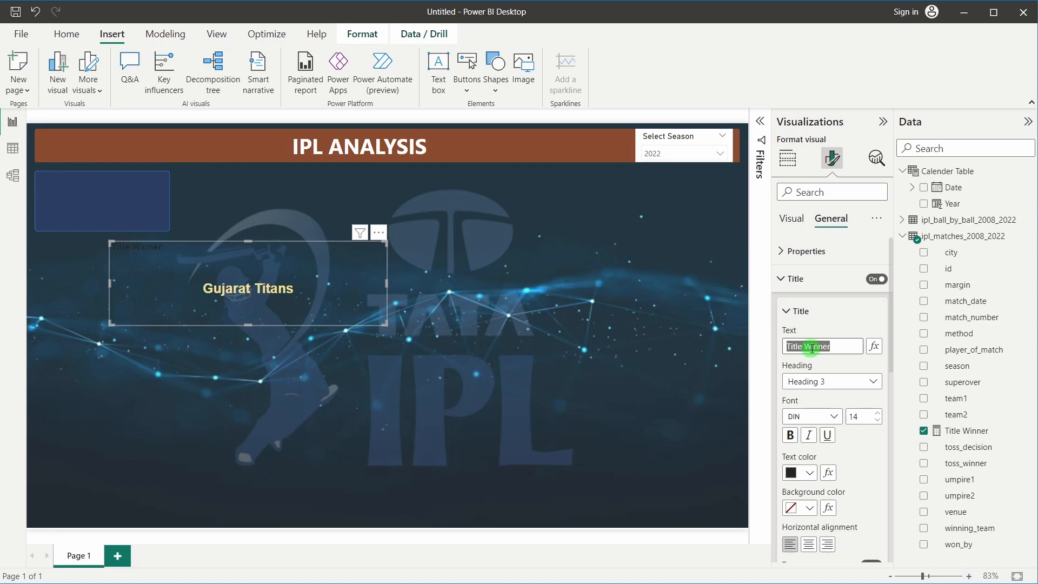
pyautogui.click(823, 417)
pyautogui.scroll(-2, 813, 367)
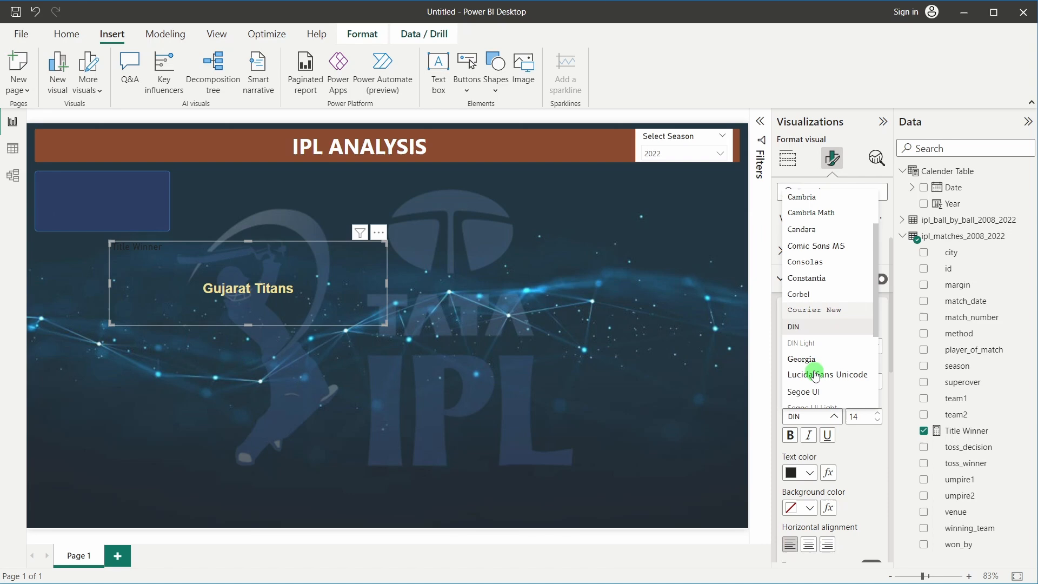
pyautogui.click(816, 420)
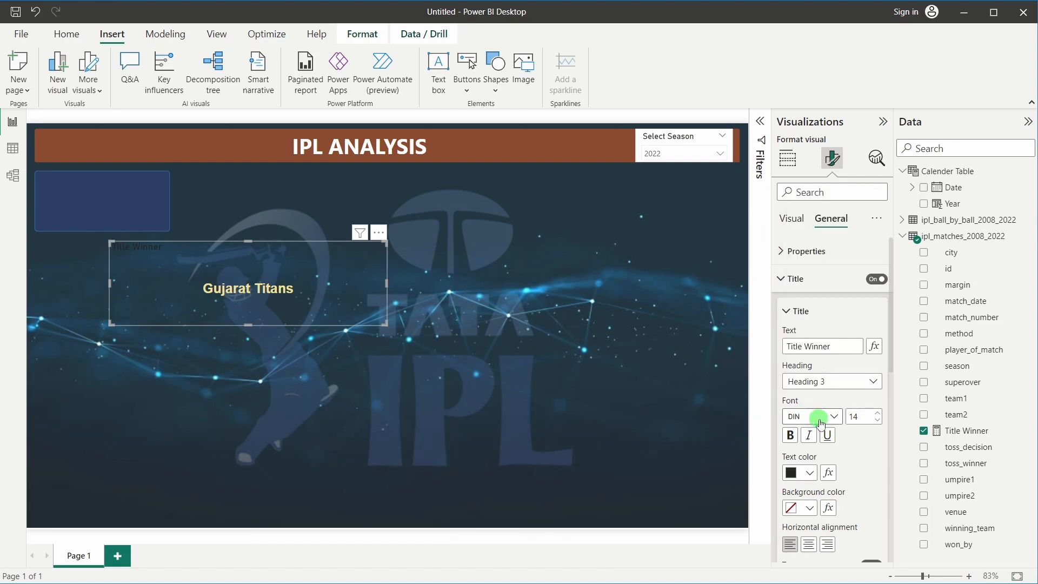
# Style the title in Segoe UI Semibold size 12, centred, with light blue text
pyautogui.click(821, 418)
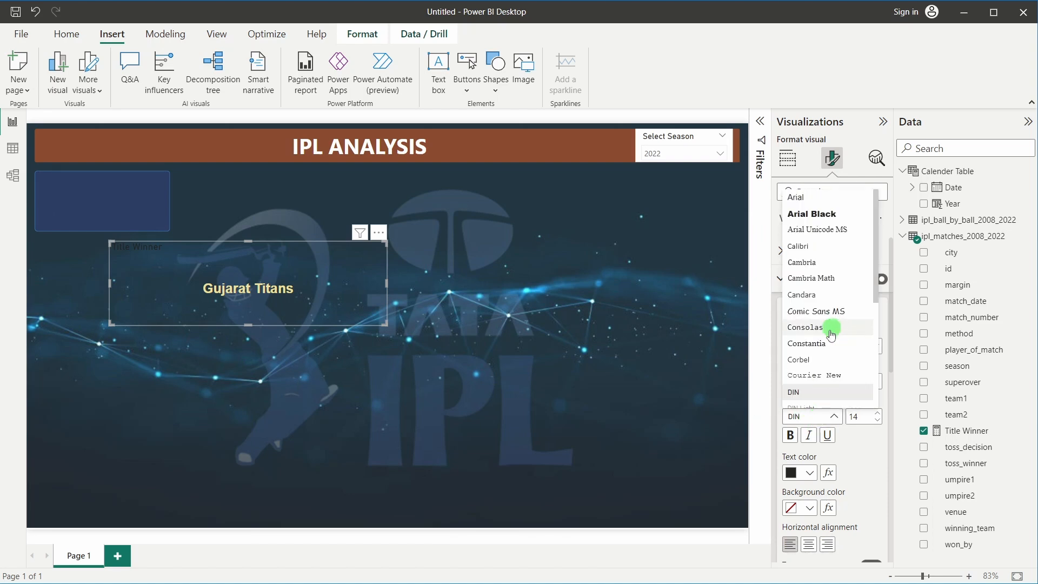
pyautogui.scroll(-3, 823, 333)
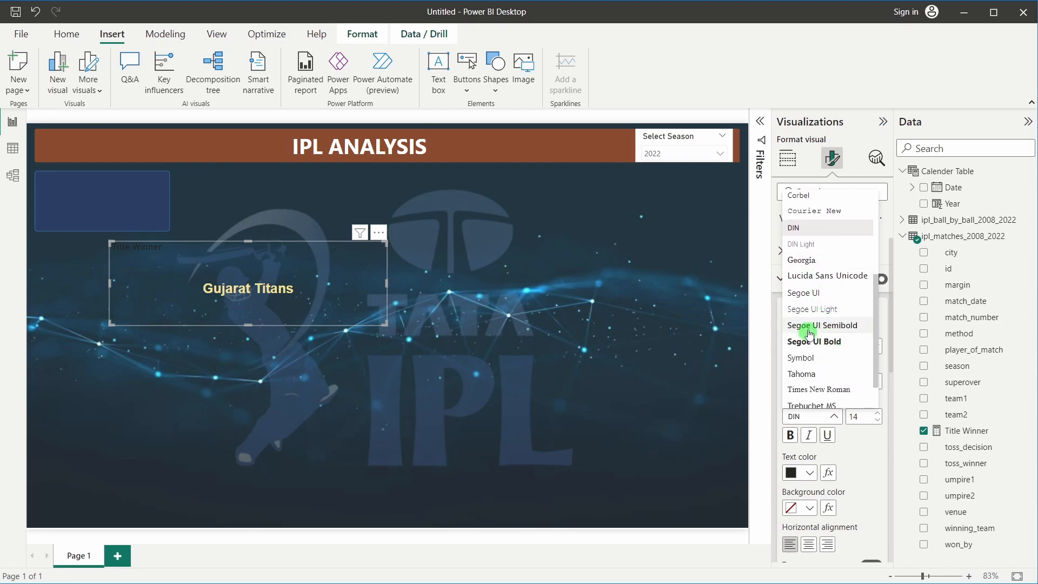
pyautogui.click(824, 326)
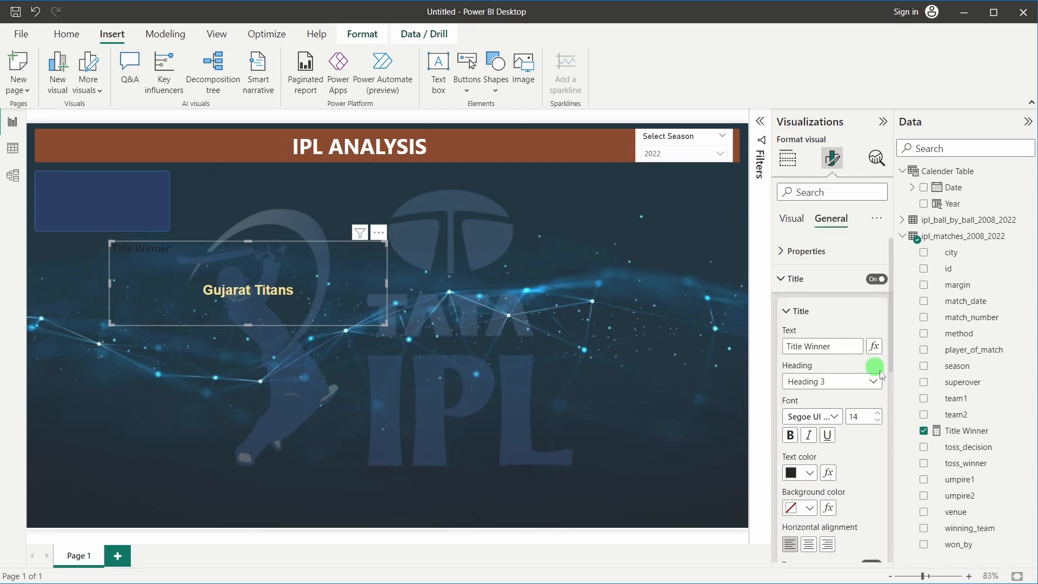
pyautogui.click(875, 422)
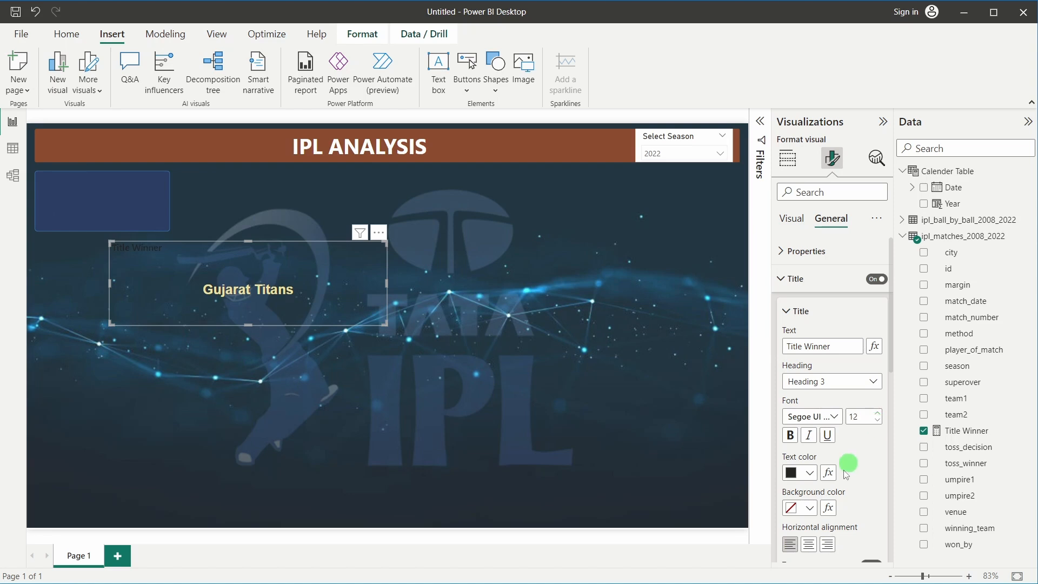
pyautogui.click(811, 544)
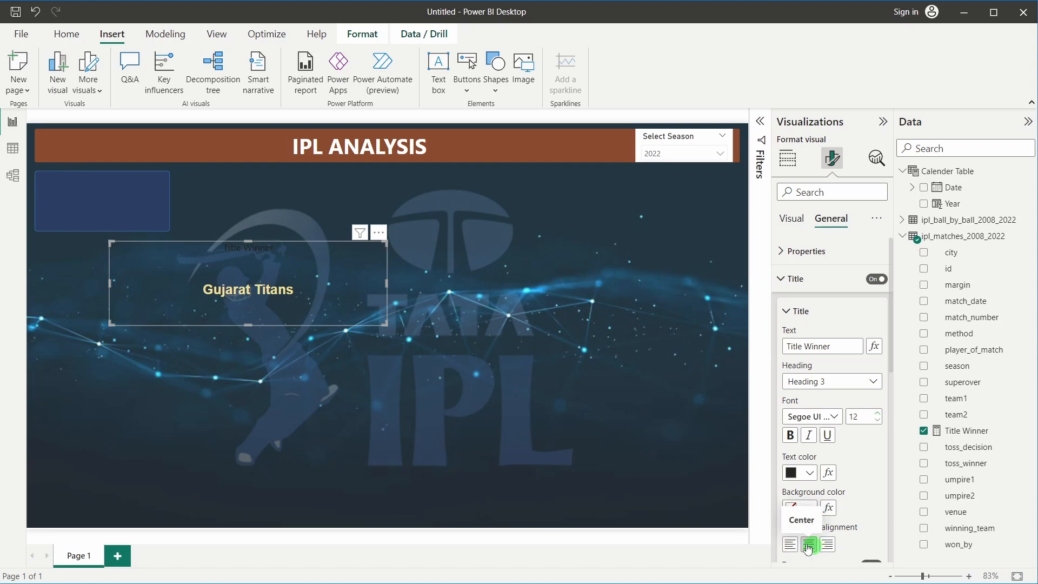
pyautogui.click(808, 475)
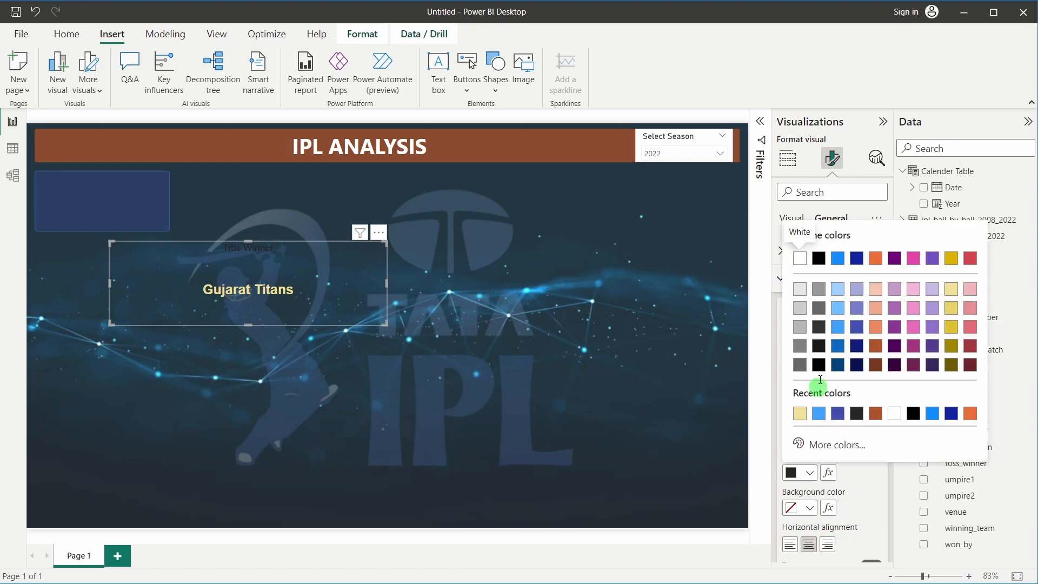
pyautogui.click(837, 294)
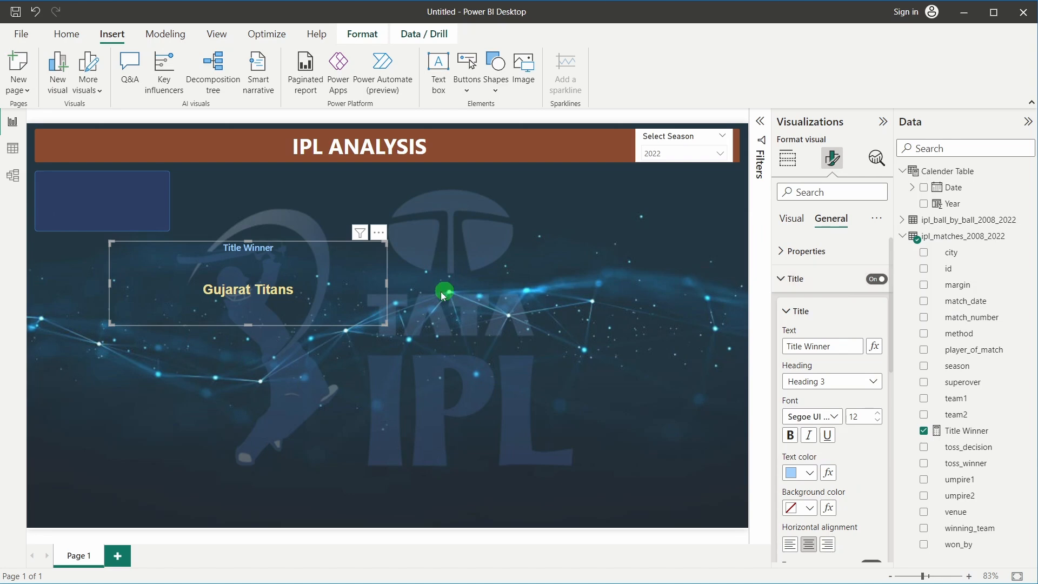
# Shrink the Title Winner card, place it in the top-left blue box, and narrow it so 'Gujarat Titans' wraps
pyautogui.moveTo(246, 322); pyautogui.dragTo(246, 292)
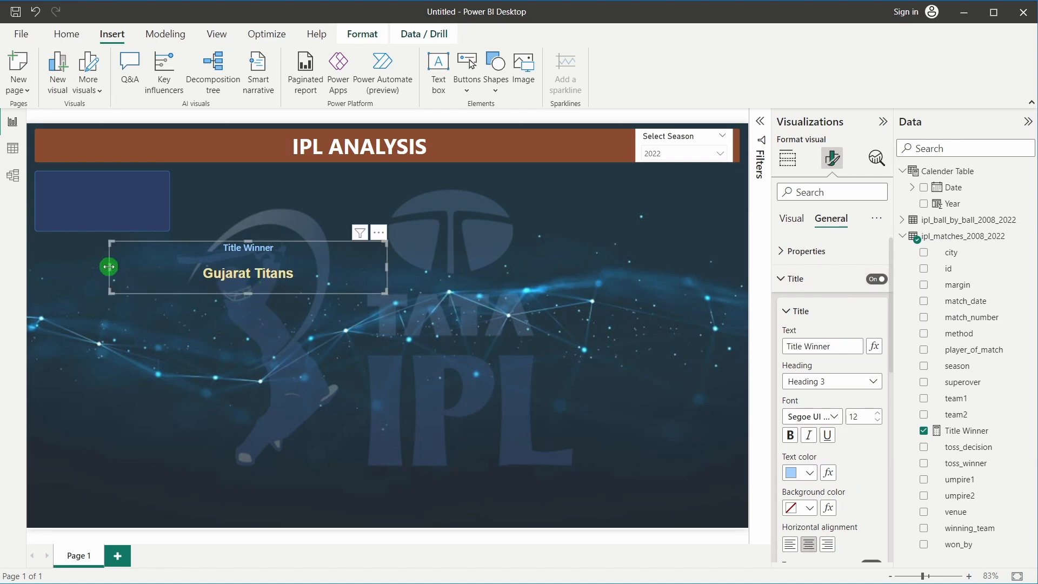
pyautogui.moveTo(108, 267); pyautogui.dragTo(285, 276)
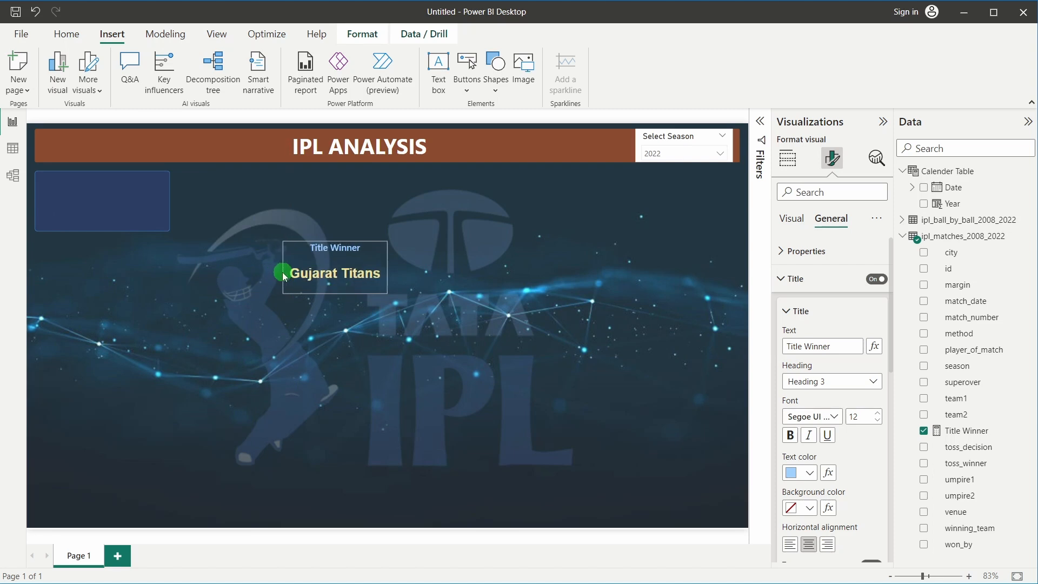
pyautogui.moveTo(347, 249); pyautogui.dragTo(127, 185)
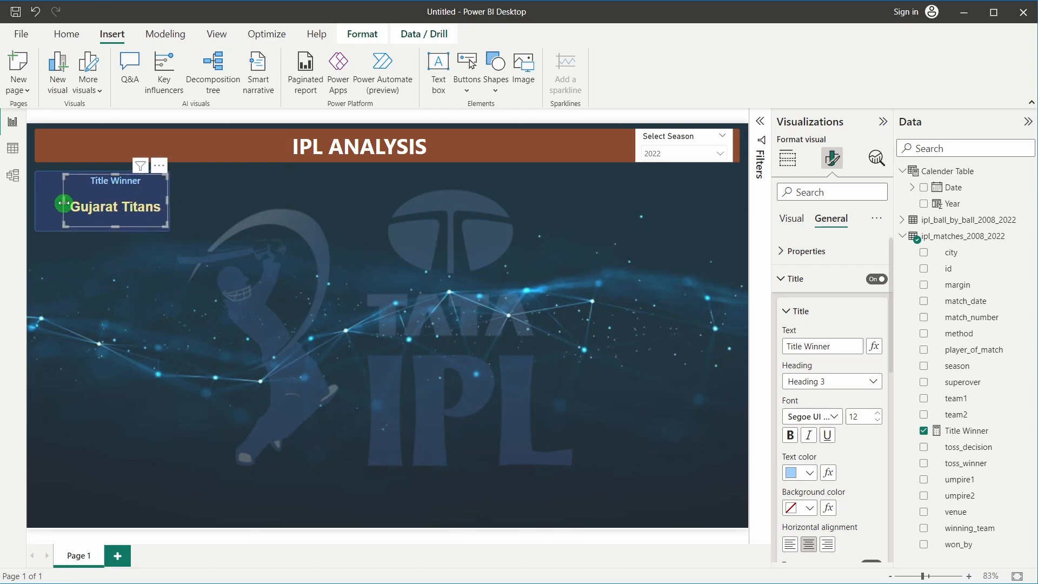
pyautogui.moveTo(66, 204); pyautogui.dragTo(72, 204)
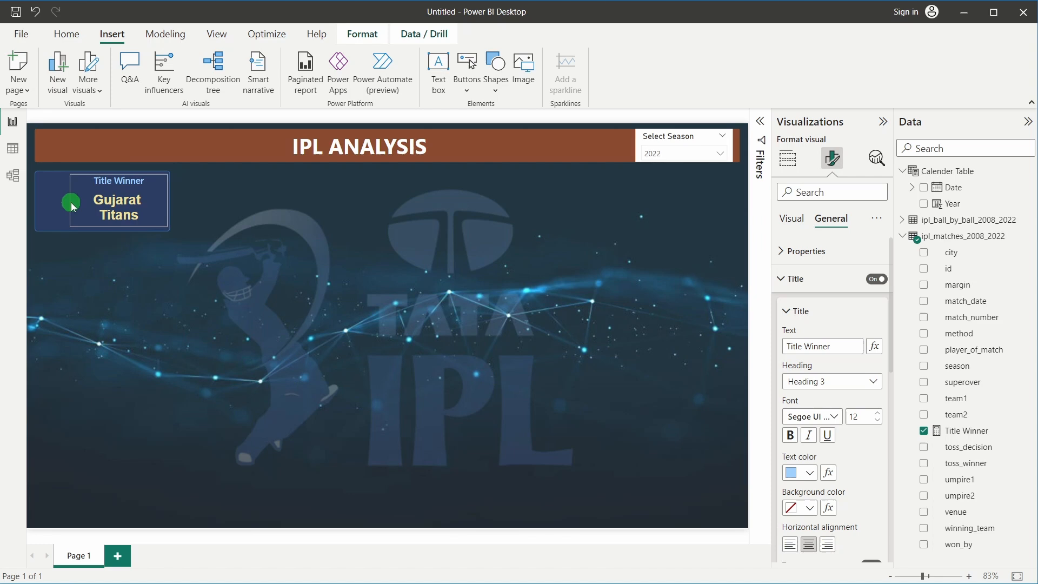
pyautogui.click(116, 278)
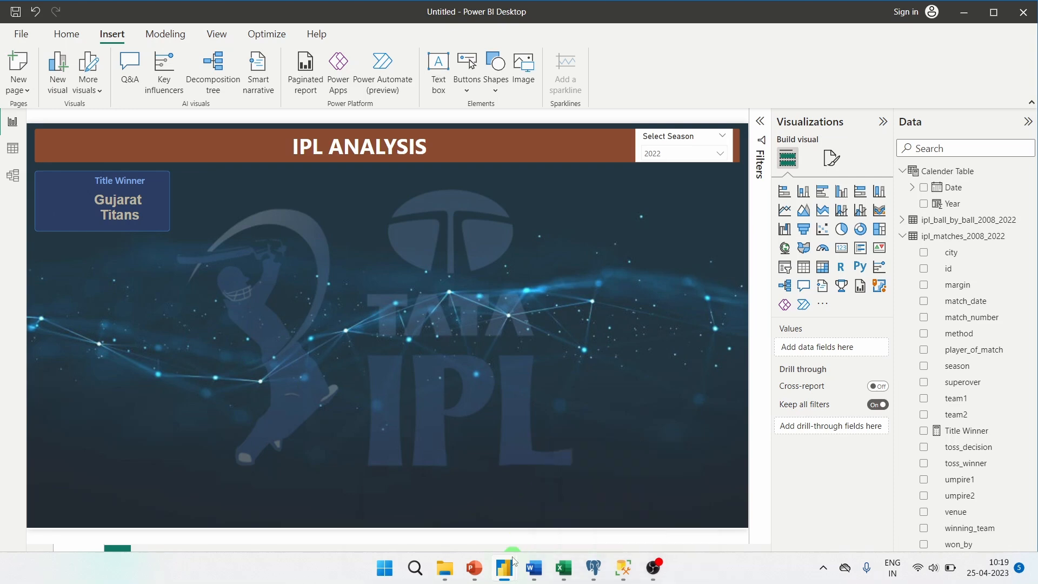
pyautogui.click(458, 488)
pyautogui.click(153, 157)
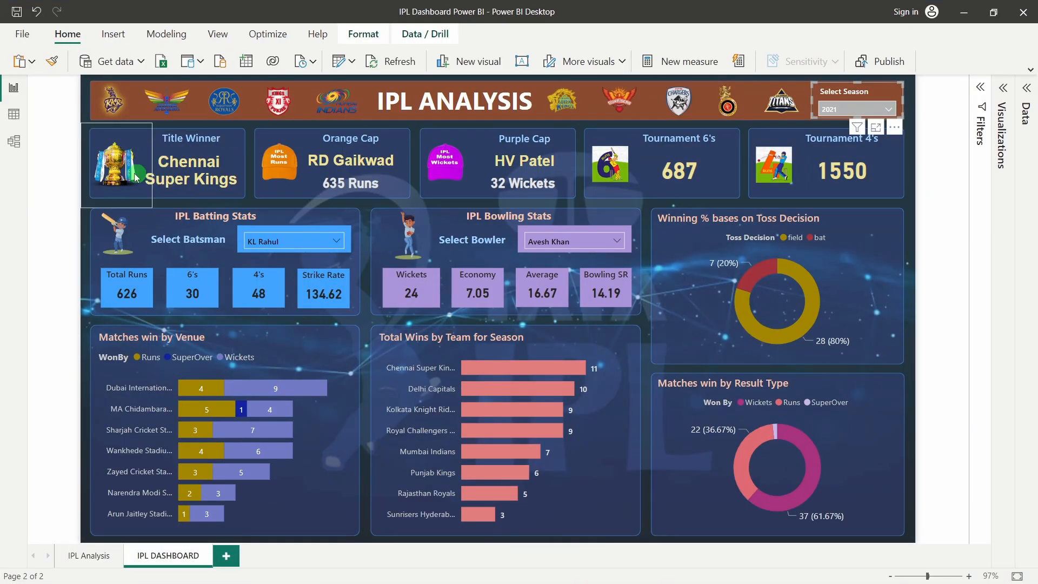
pyautogui.click(151, 154)
pyautogui.click(116, 159)
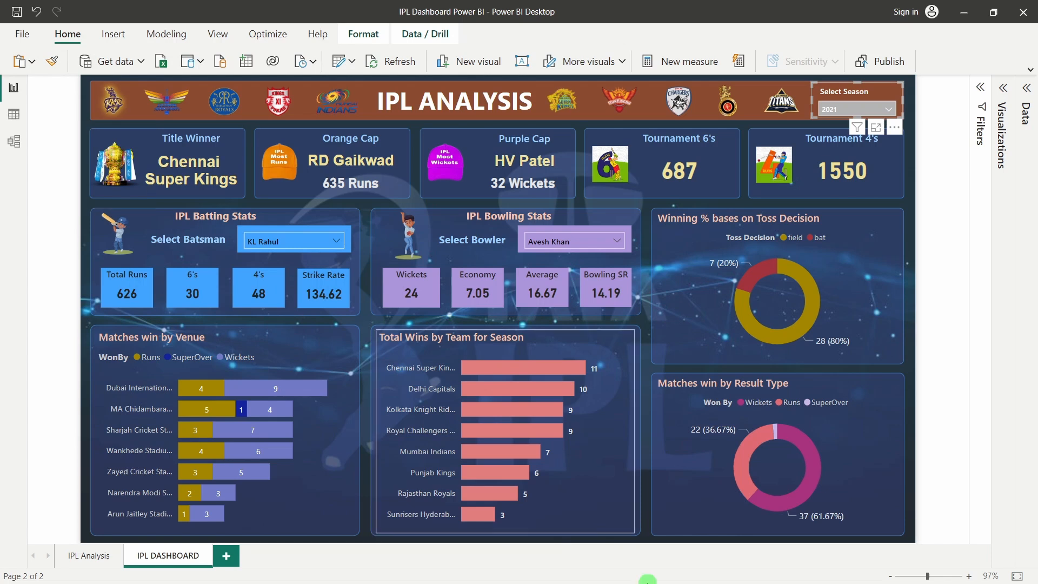
pyautogui.click(621, 539)
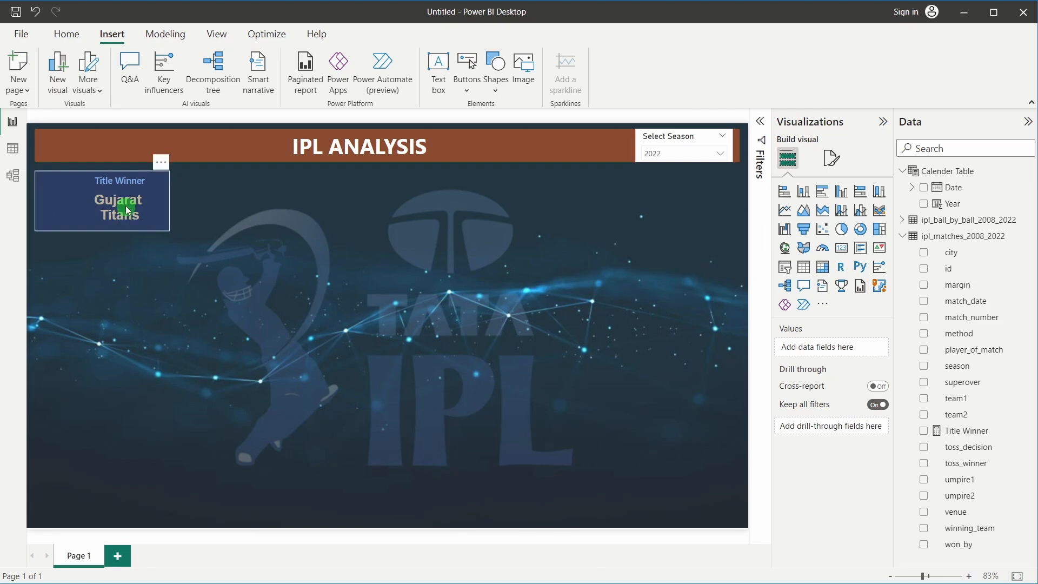
# Send the blue box backward so it sits behind the Title Winner card
pyautogui.click(121, 283)
pyautogui.click(113, 203)
pyautogui.moveTo(113, 194)
pyautogui.mouseDown()
pyautogui.moveTo(124, 247)
pyautogui.moveTo(126, 201)
pyautogui.mouseUp()
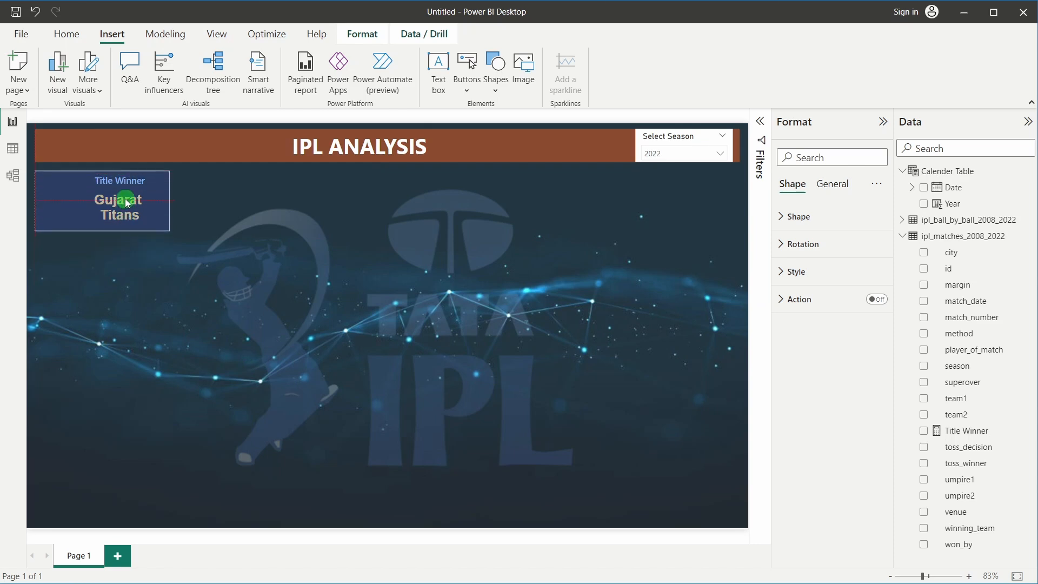
pyautogui.click(59, 208)
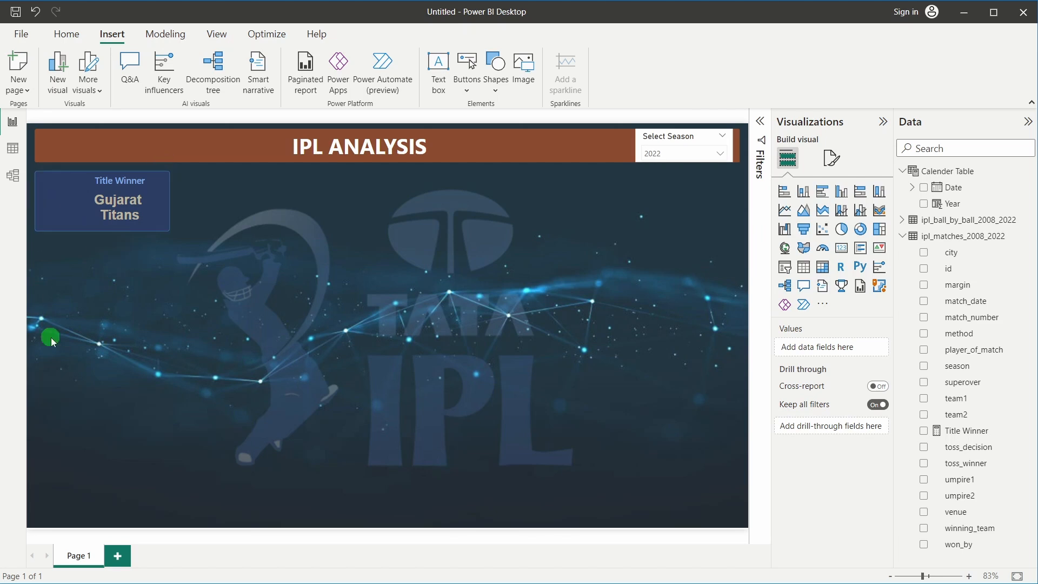
pyautogui.click(47, 215)
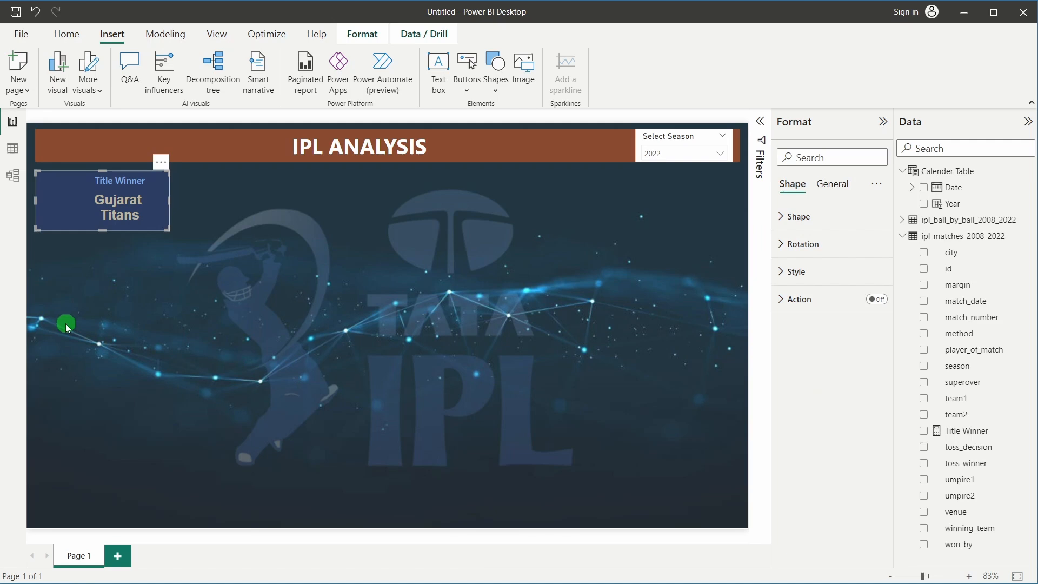
pyautogui.click(360, 35)
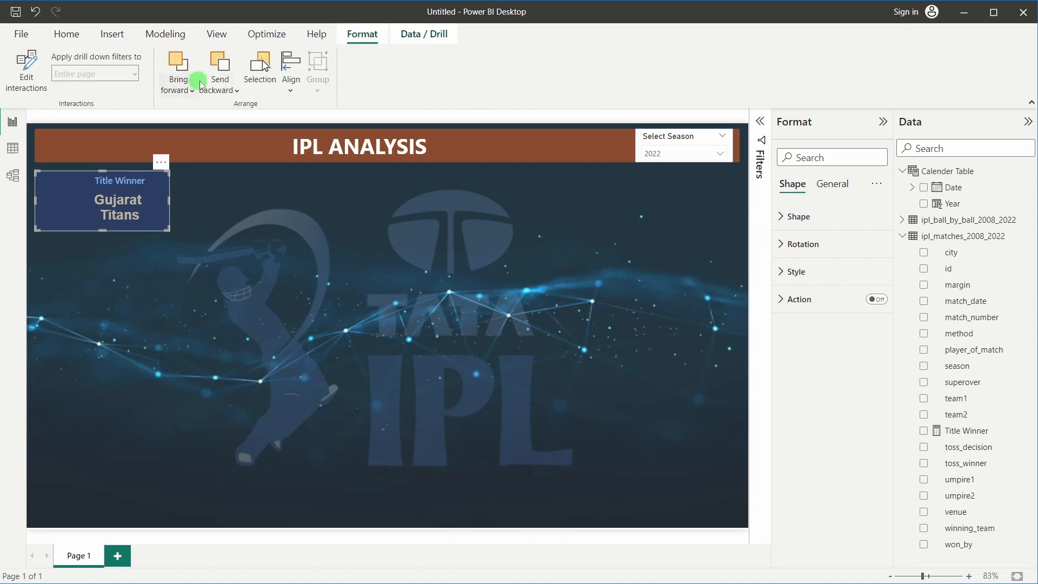
pyautogui.click(222, 67)
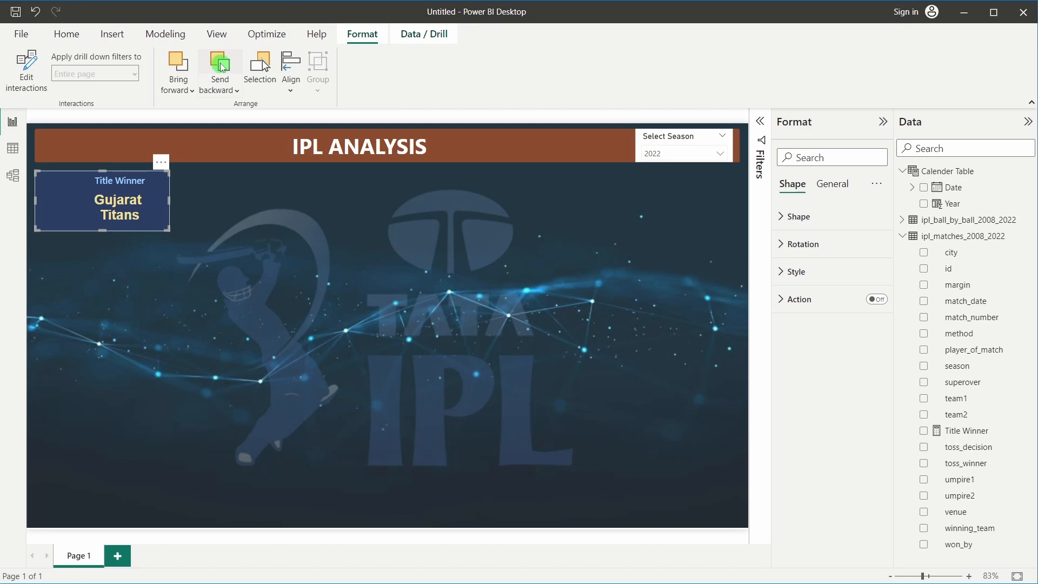
# Collapse the Visualizations pane and set the season slicer to 2020, showing Mumbai Indians
pyautogui.click(182, 291)
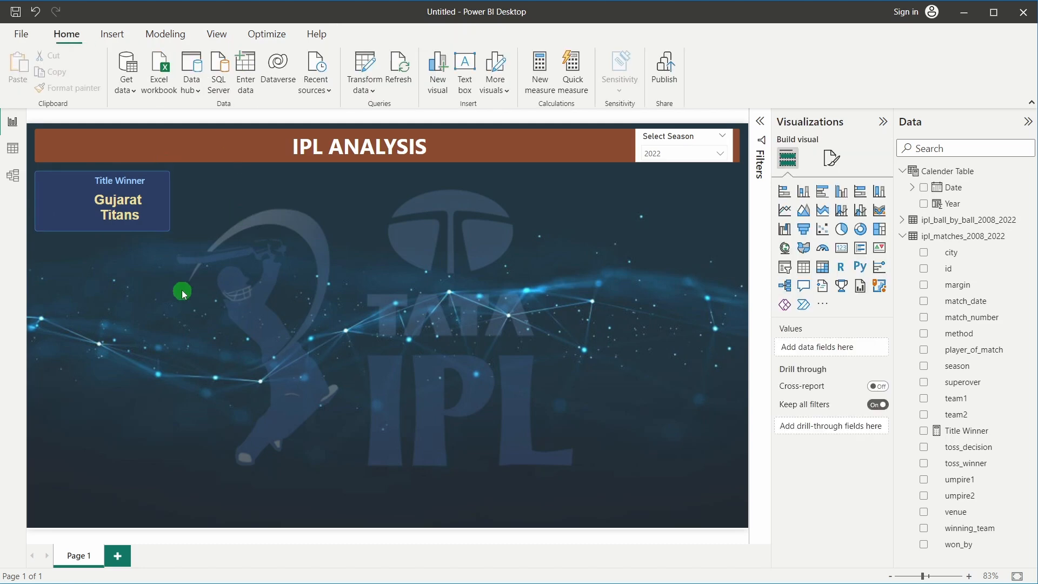
pyautogui.click(120, 196)
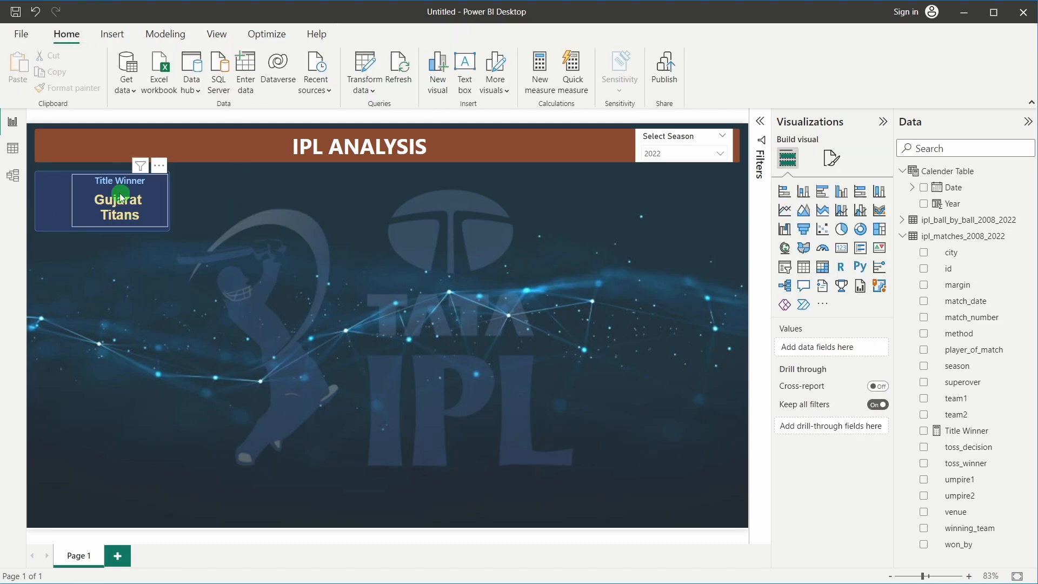
pyautogui.click(184, 290)
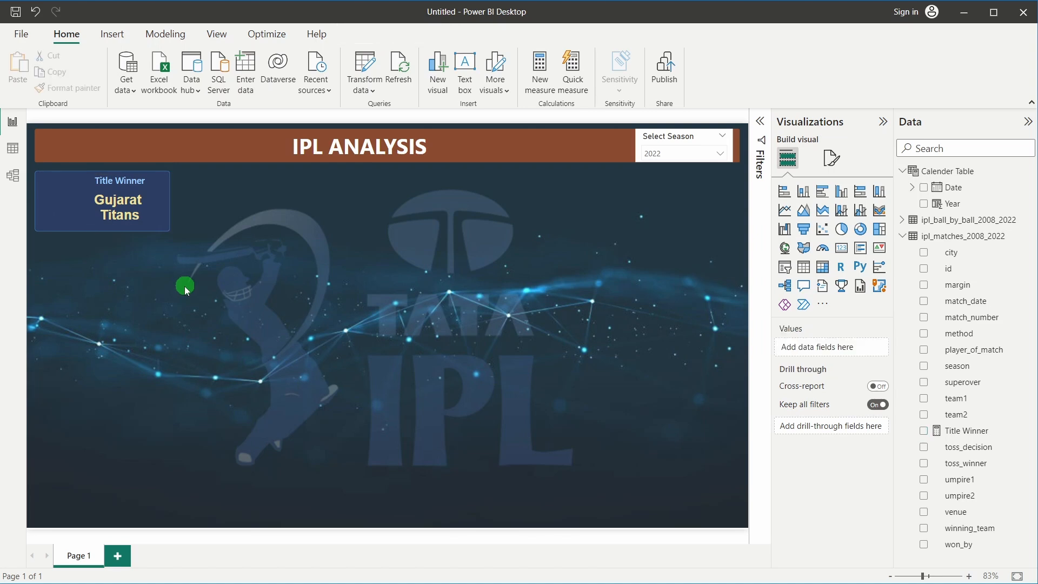
pyautogui.click(883, 121)
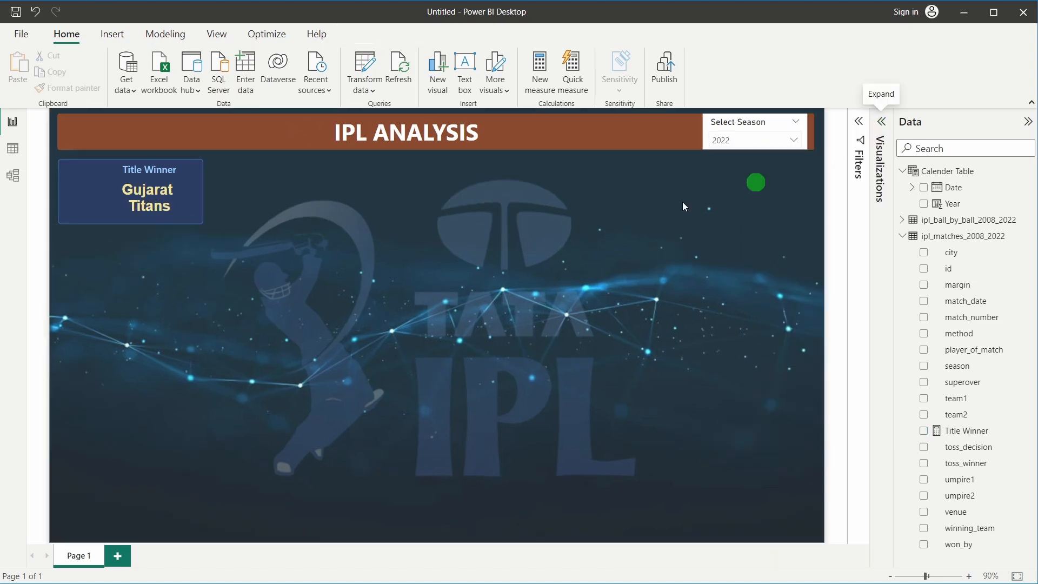
pyautogui.click(96, 195)
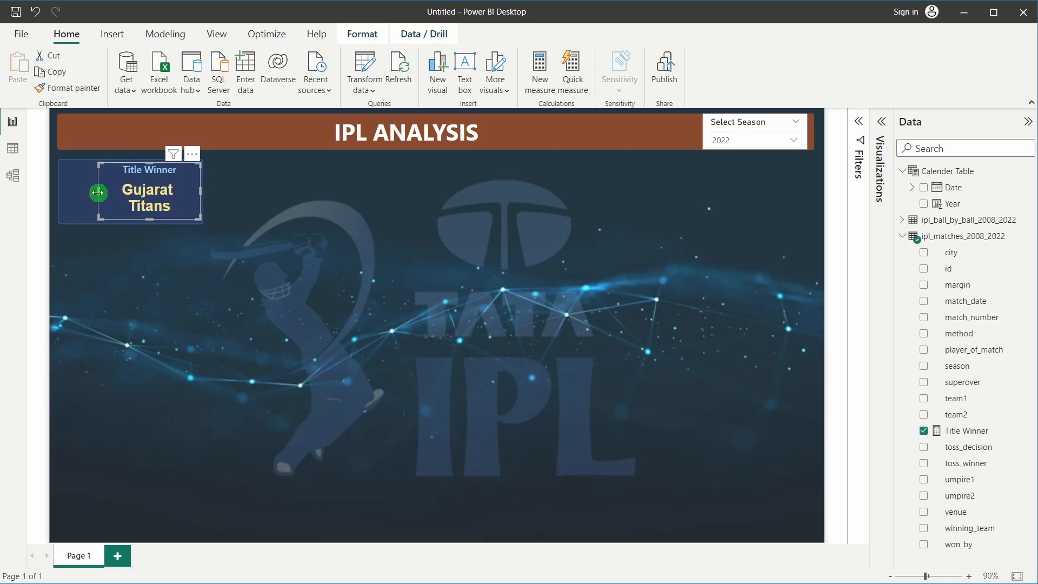
pyautogui.click(747, 140)
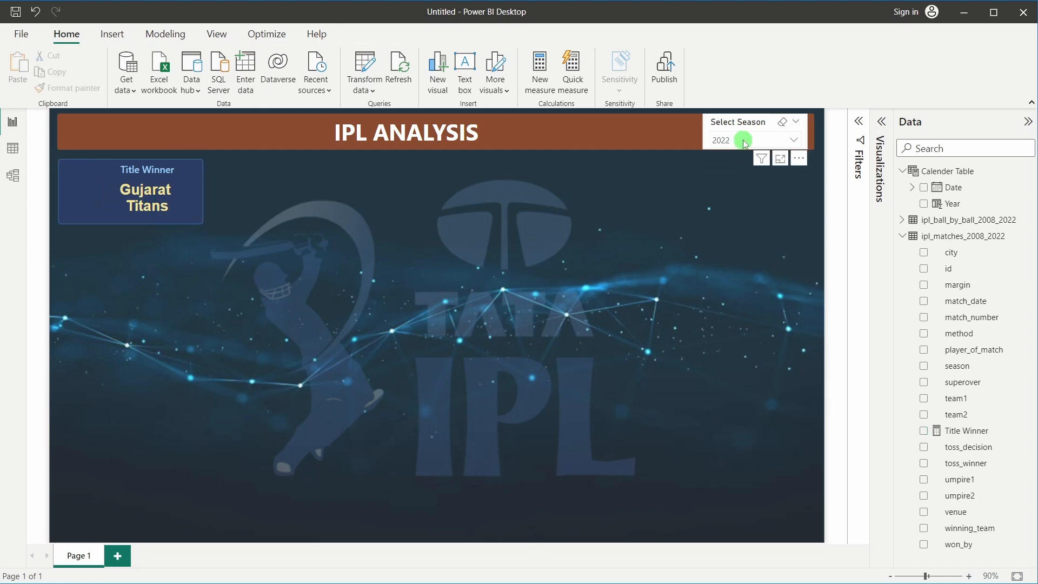
pyautogui.scroll(-3, 741, 227)
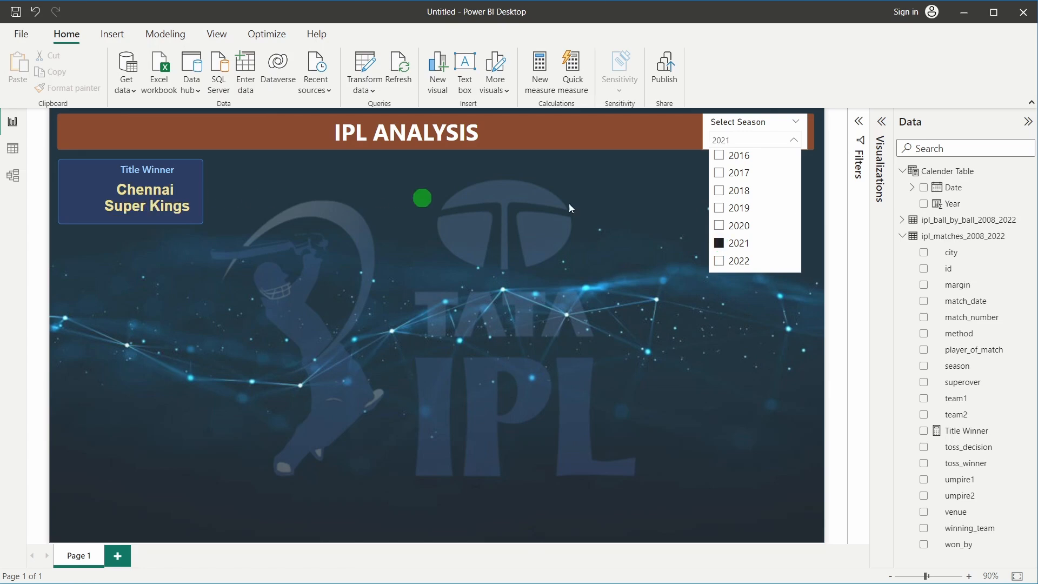
pyautogui.click(723, 229)
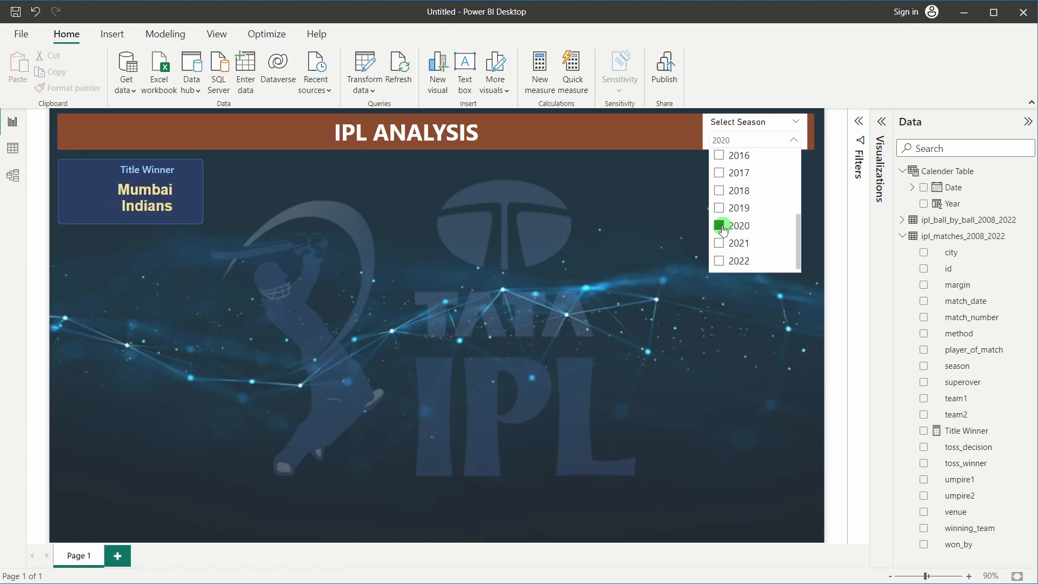
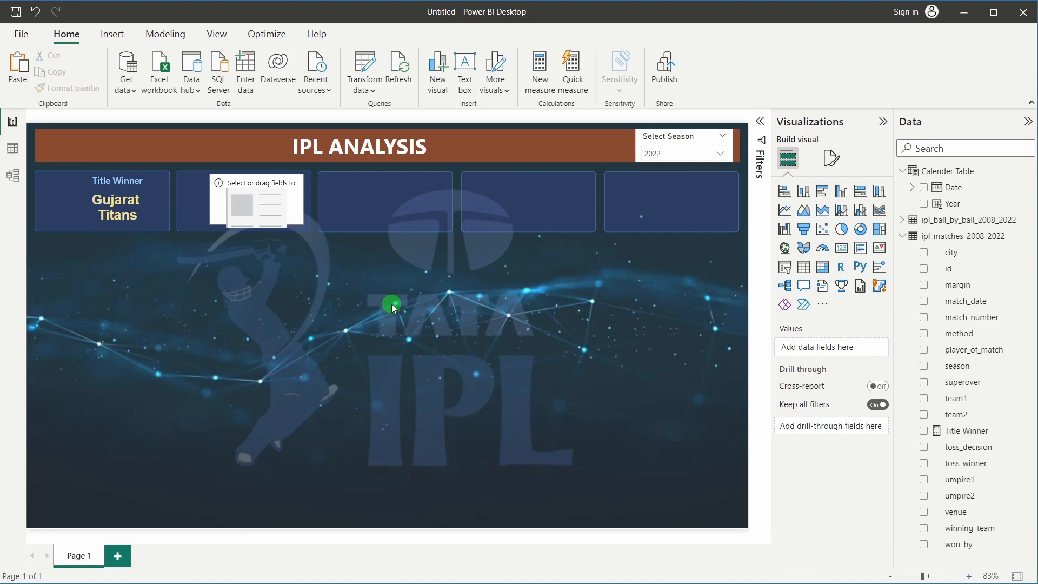
# Add the ball-by-ball batter field to the empty second card, showing A Badoni, and open Filters
pyautogui.click(260, 209)
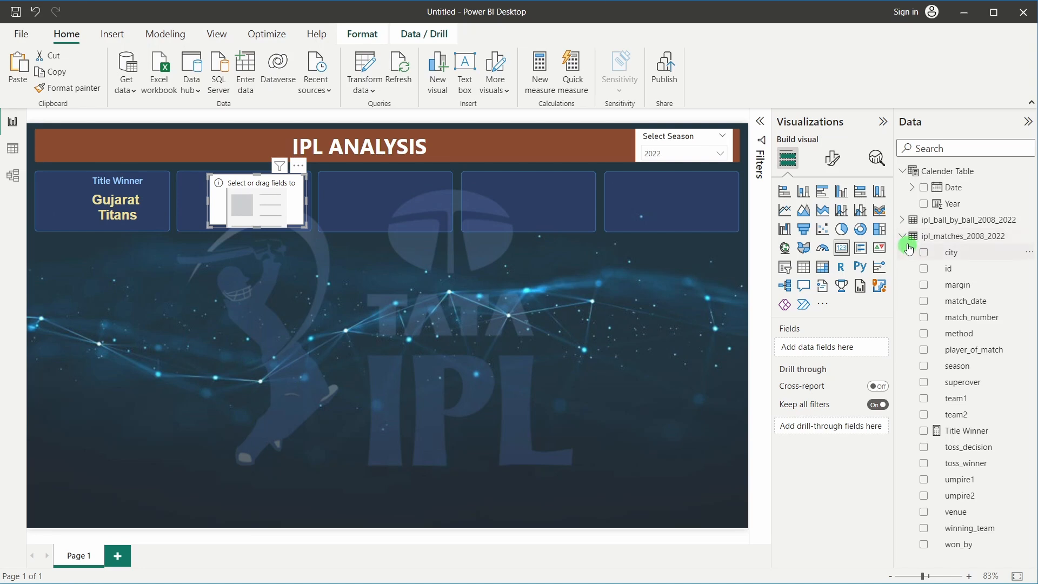
pyautogui.click(929, 240)
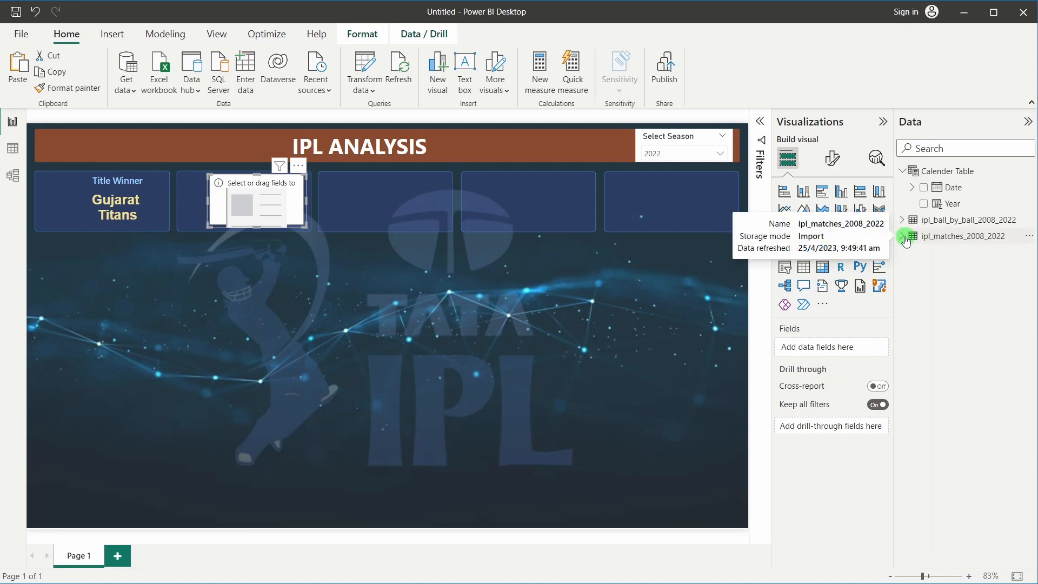
pyautogui.click(949, 220)
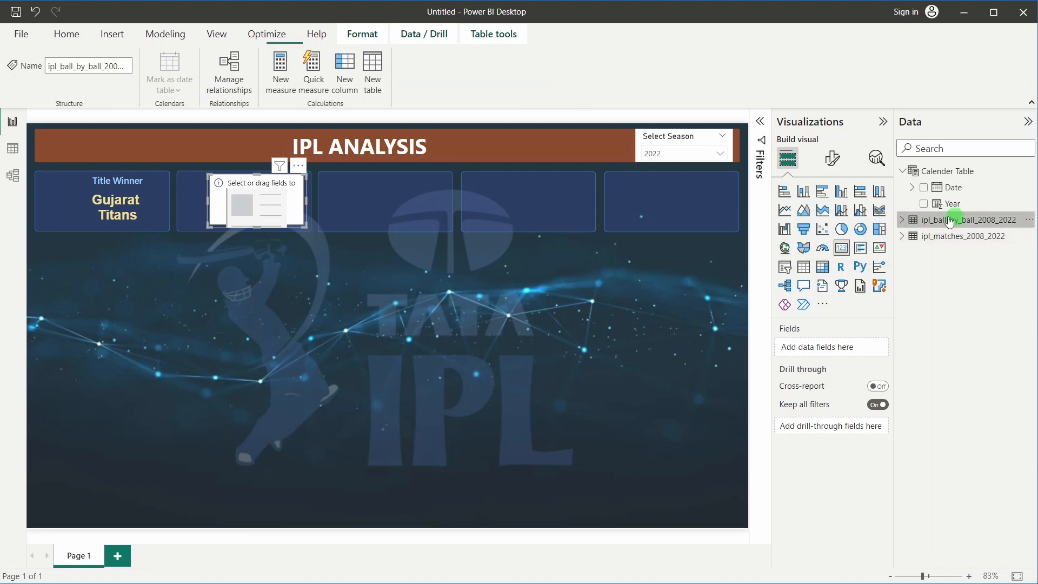
pyautogui.click(902, 220)
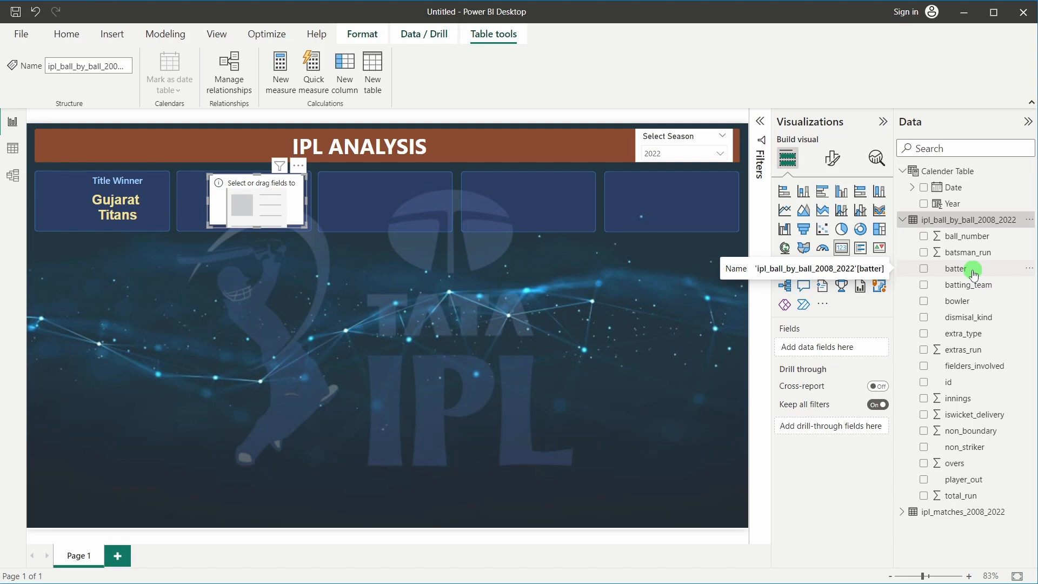
pyautogui.moveTo(972, 272); pyautogui.dragTo(829, 352)
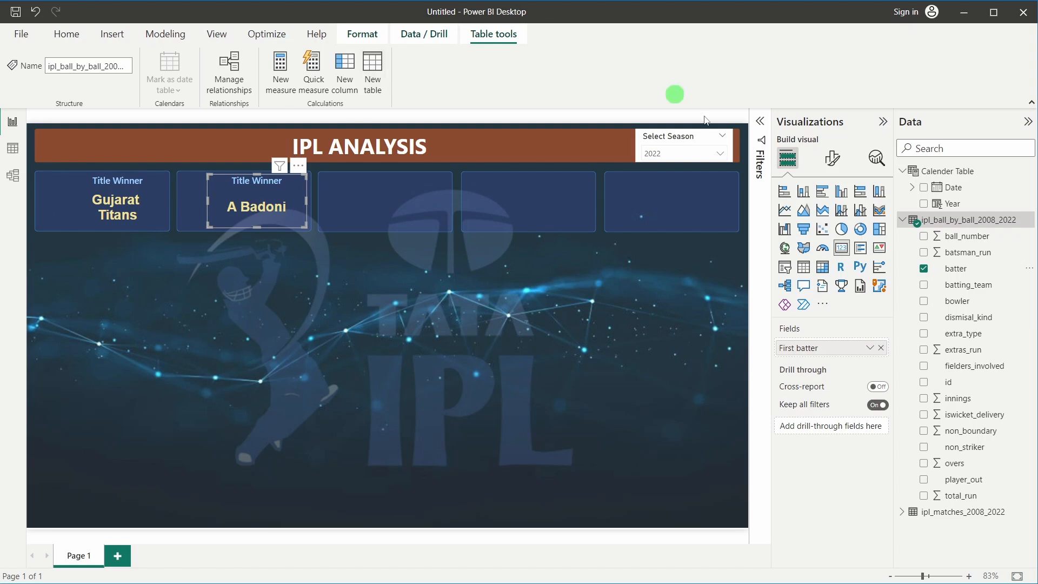
pyautogui.click(761, 132)
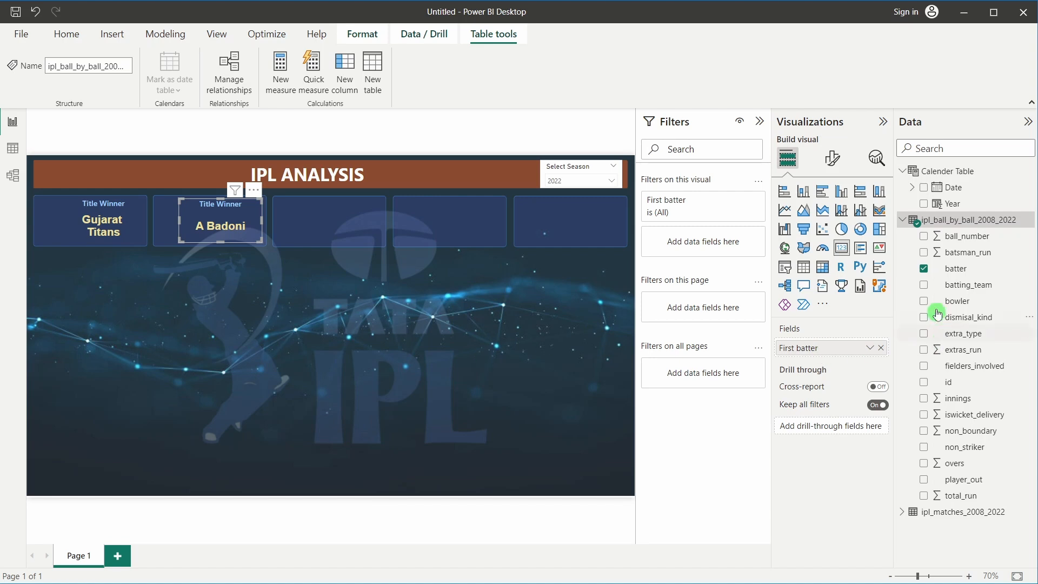
# Filter the second card to the Top 1 batter by Sum of batsman_run, showing JC Buttler
pyautogui.click(985, 272)
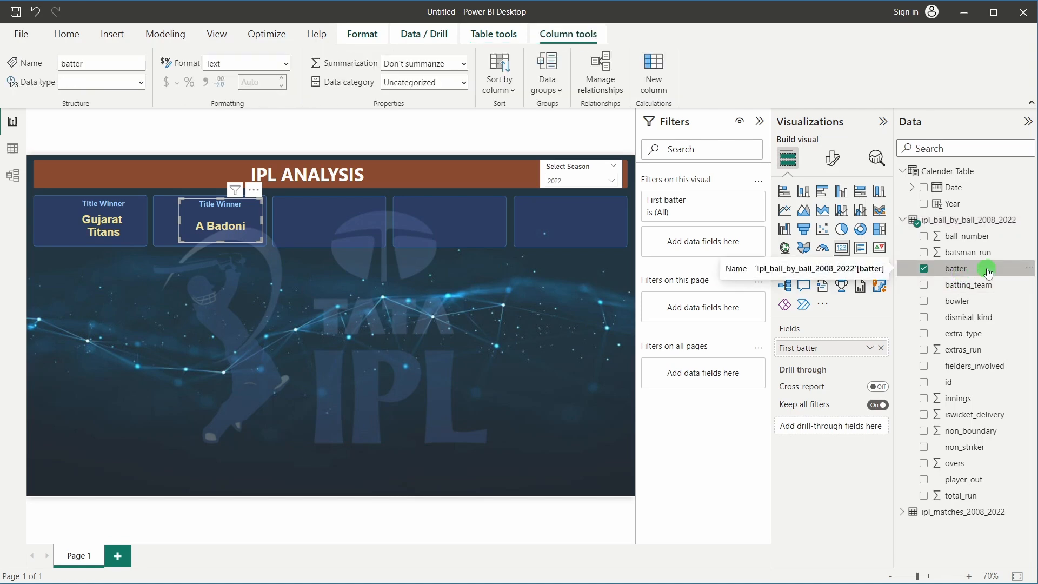
pyautogui.moveTo(982, 269); pyautogui.dragTo(704, 240)
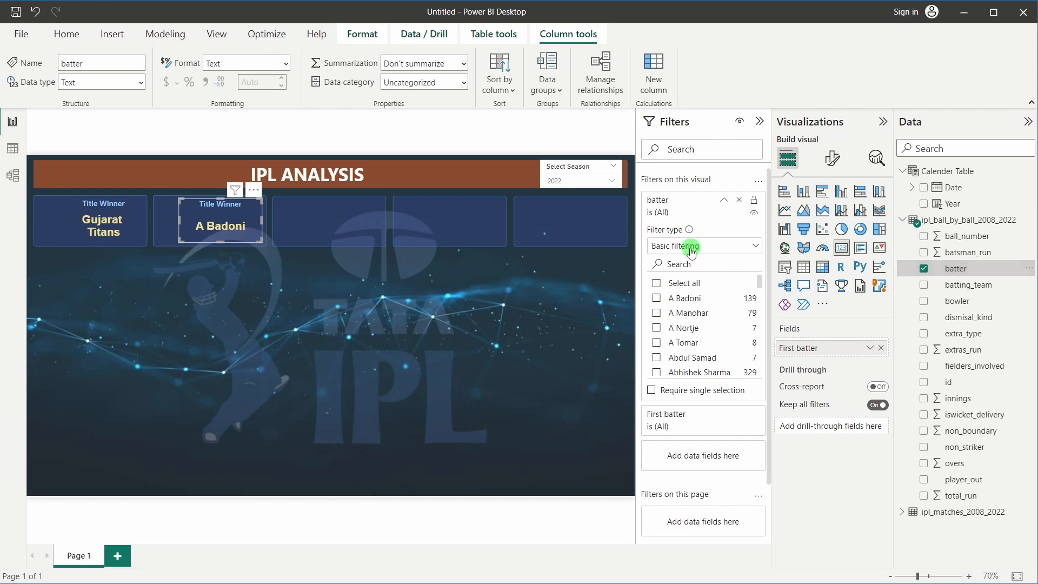
pyautogui.click(692, 251)
pyautogui.click(666, 297)
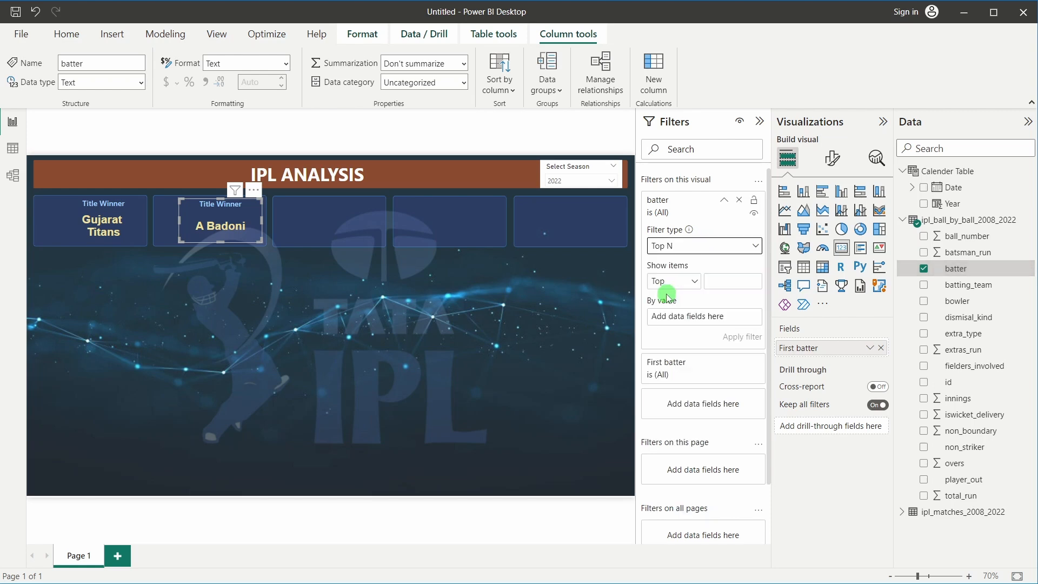
pyautogui.click(726, 282)
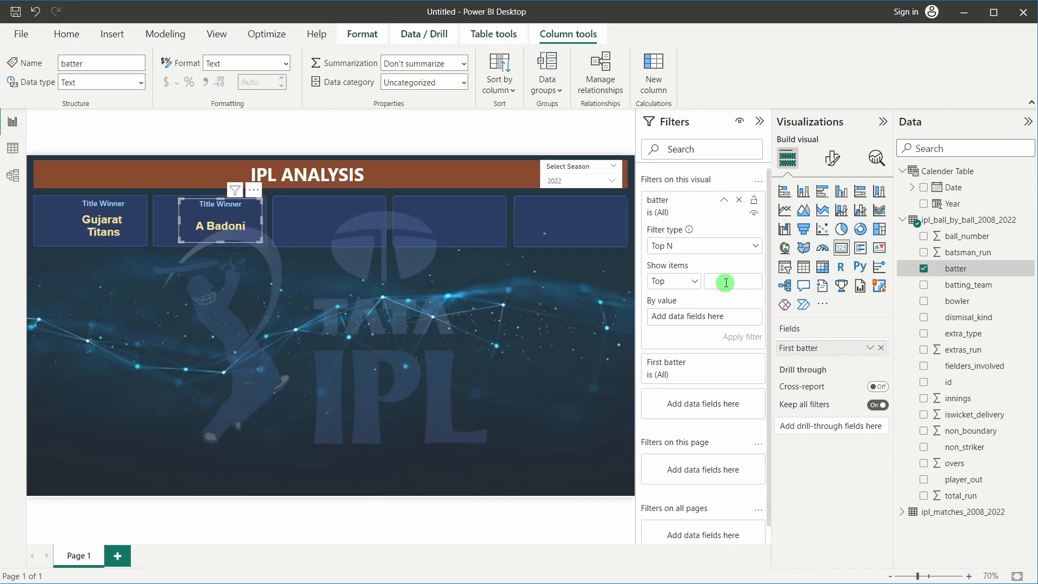
pyautogui.write('1')
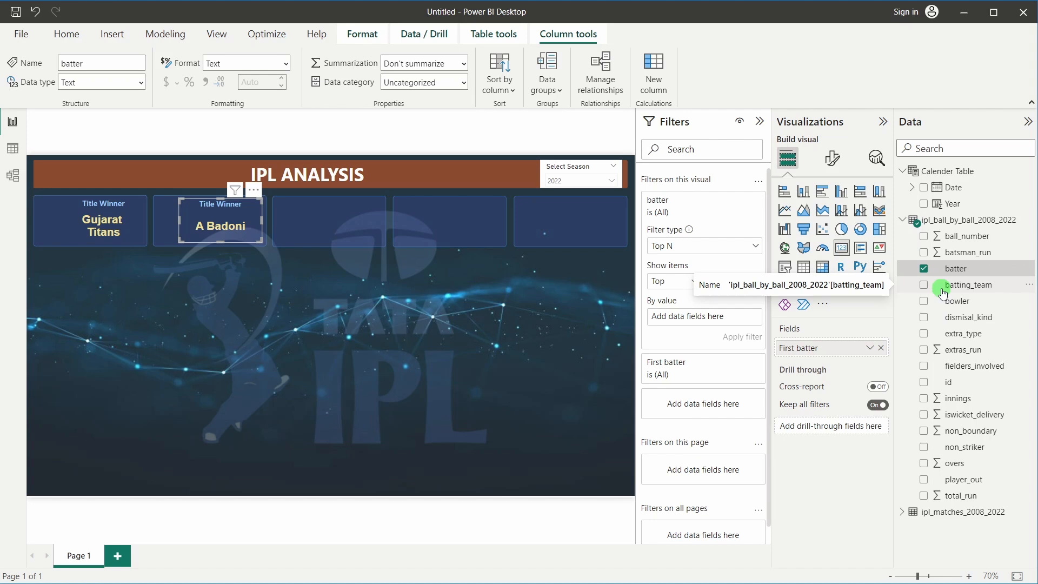
pyautogui.moveTo(951, 252); pyautogui.dragTo(712, 317)
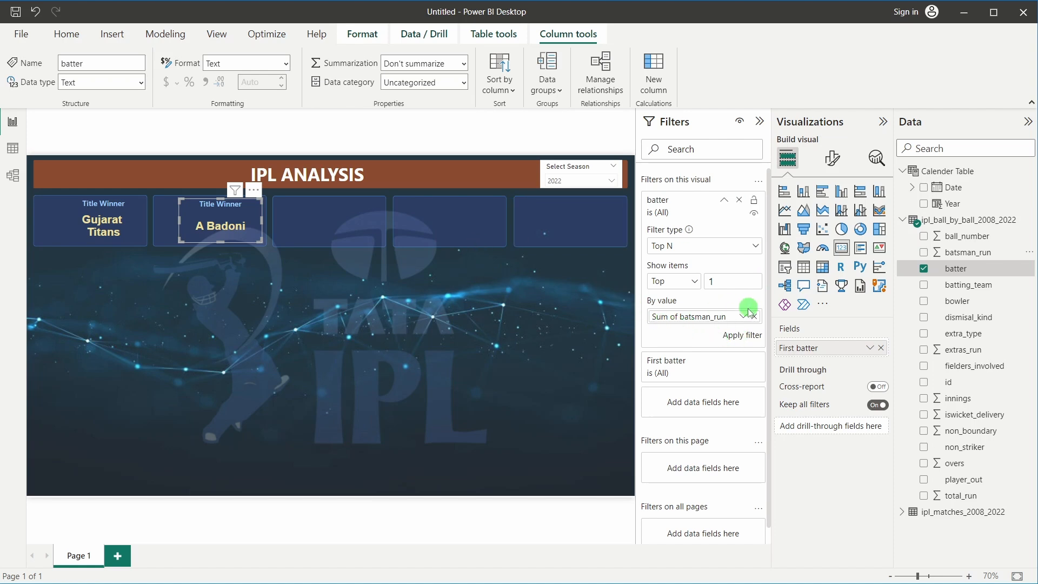
pyautogui.doubleClick(713, 281)
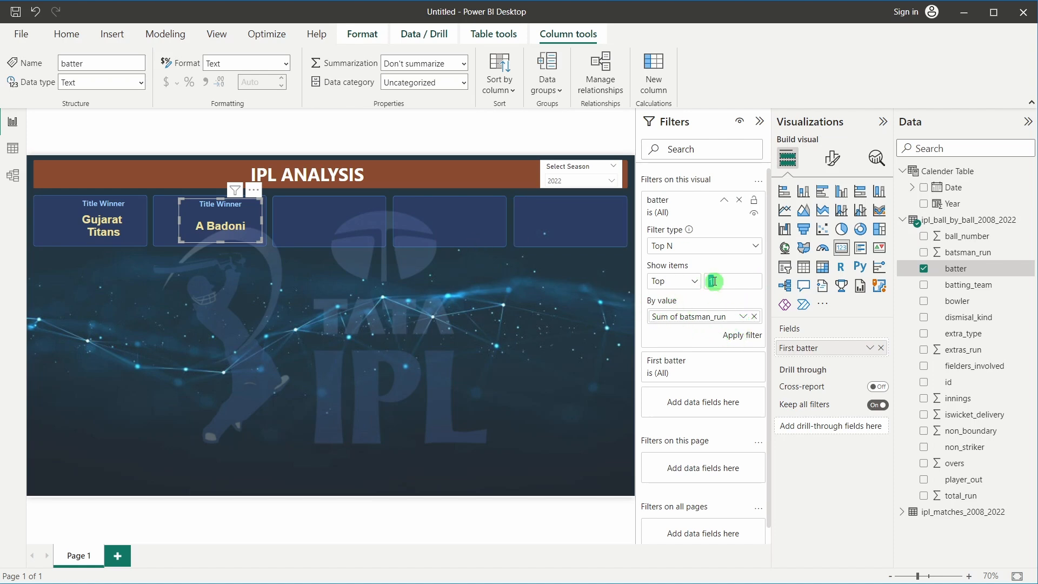
pyautogui.click(741, 335)
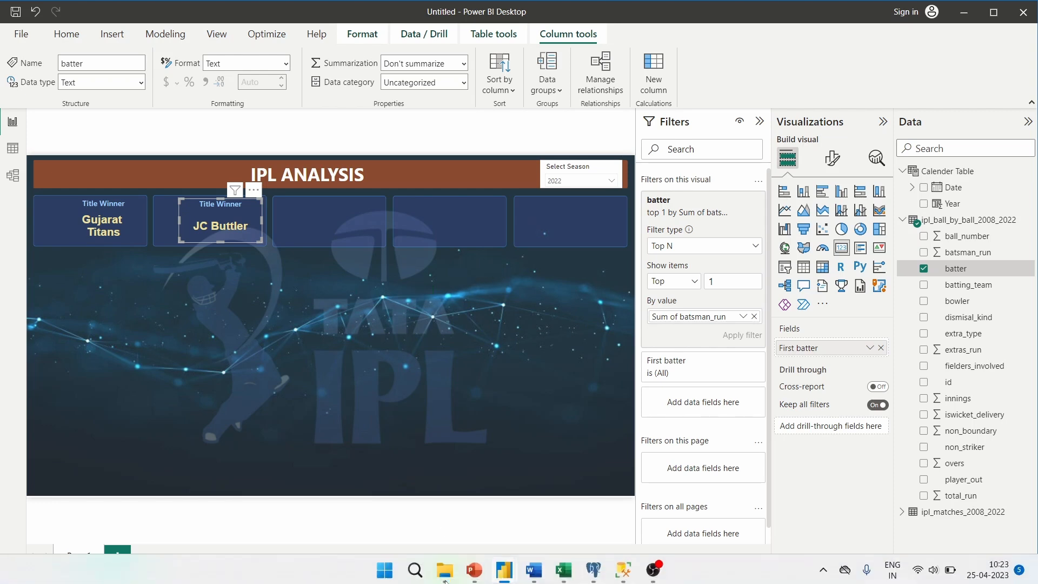
pyautogui.moveTo(551, 560)
pyautogui.moveTo(512, 564)
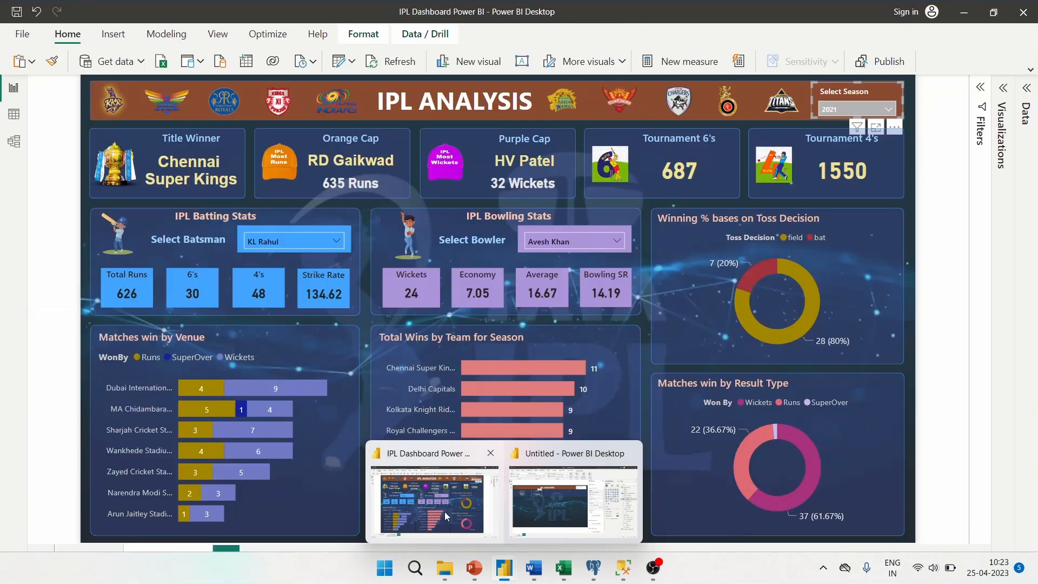
pyautogui.click(444, 511)
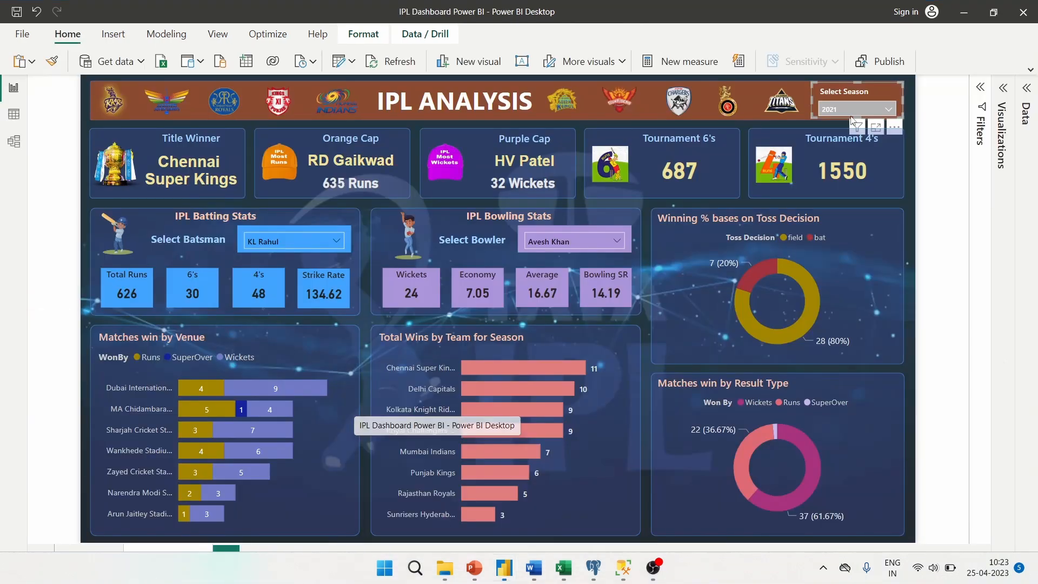
pyautogui.click(864, 109)
pyautogui.scroll(-3, 827, 238)
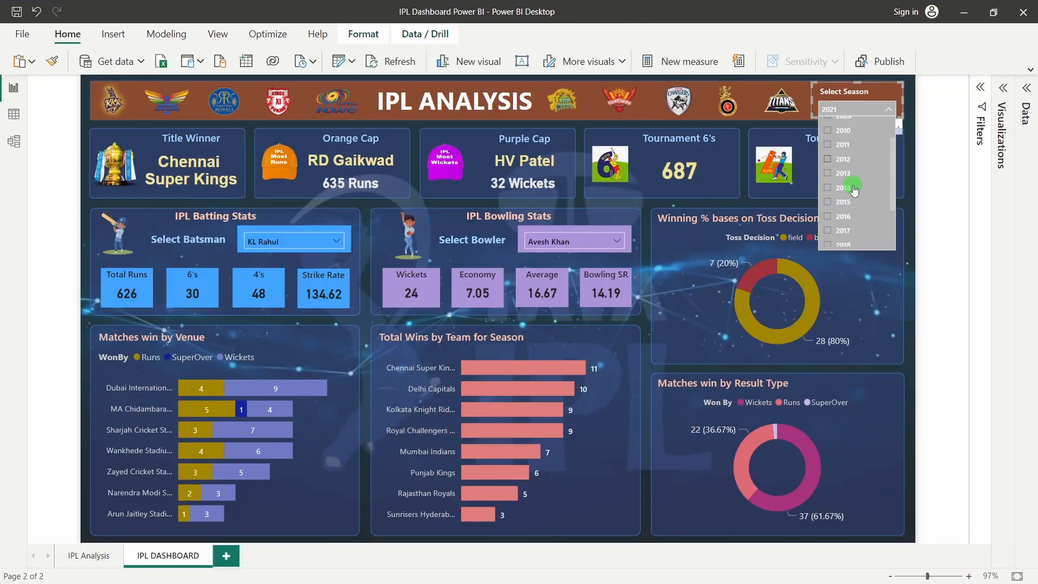
pyautogui.click(827, 240)
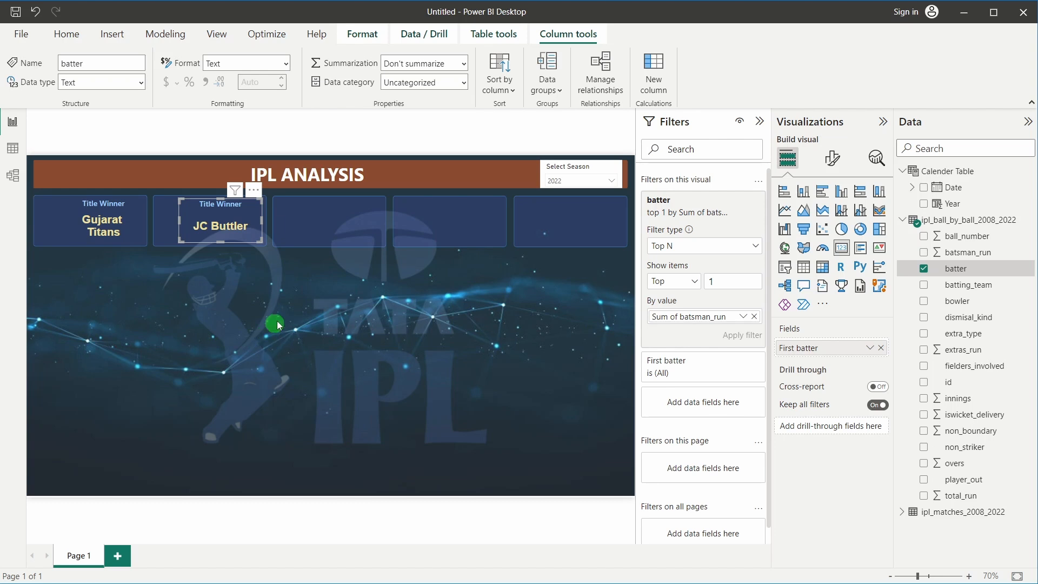
# Make the JC Buttler card slightly shorter
pyautogui.click(229, 218)
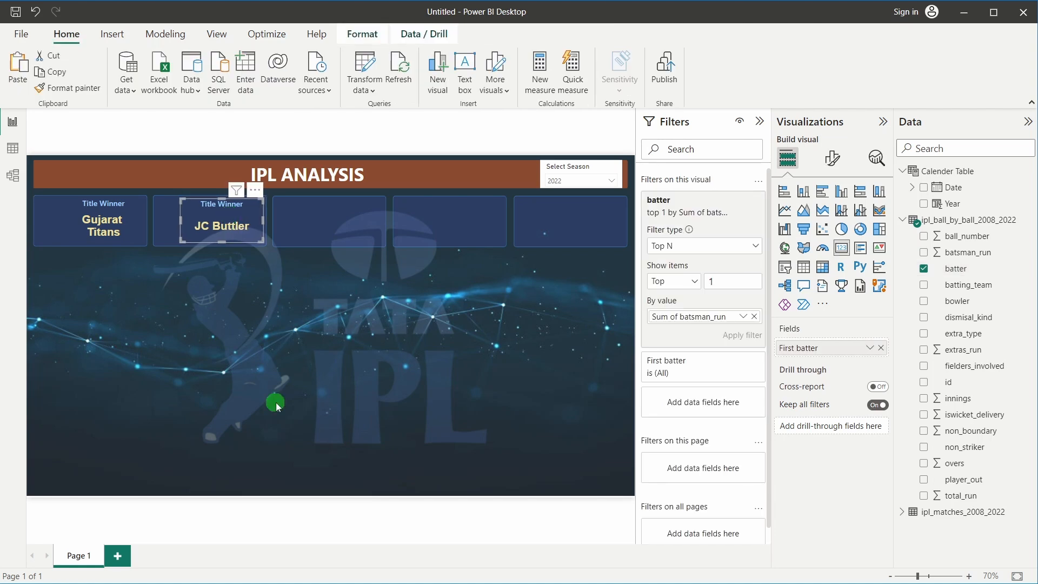
pyautogui.click(286, 365)
pyautogui.click(244, 224)
pyautogui.moveTo(222, 239); pyautogui.dragTo(231, 230)
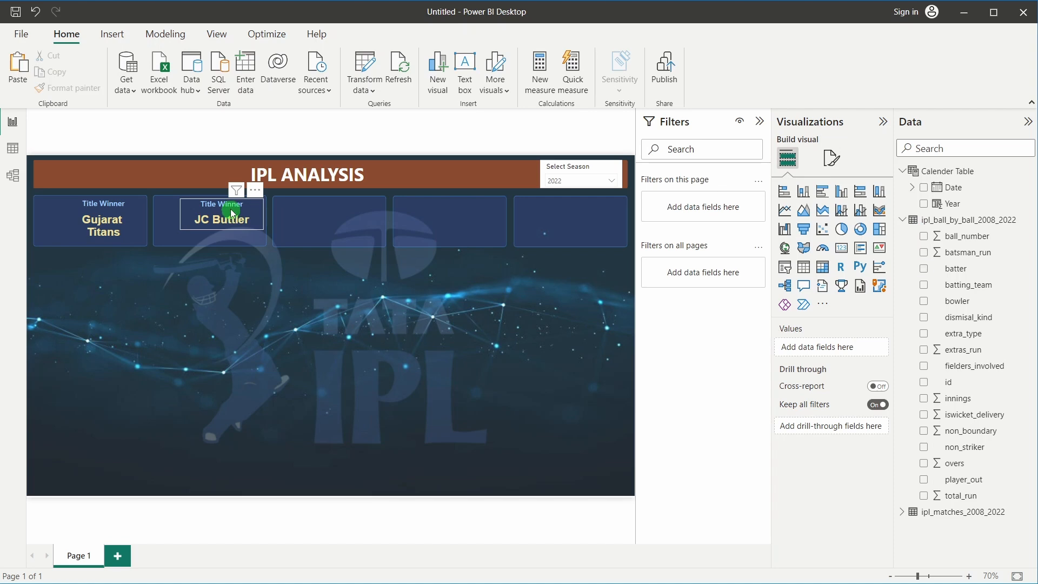
# Change the card's title text from Title Winner to Orange Cap
pyautogui.click(832, 158)
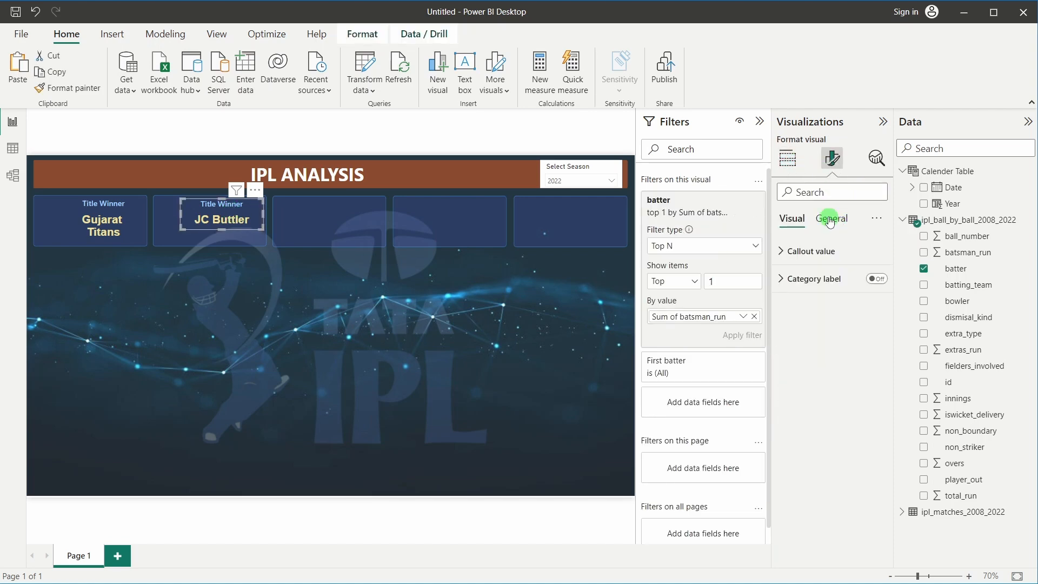
pyautogui.click(832, 218)
pyautogui.click(814, 280)
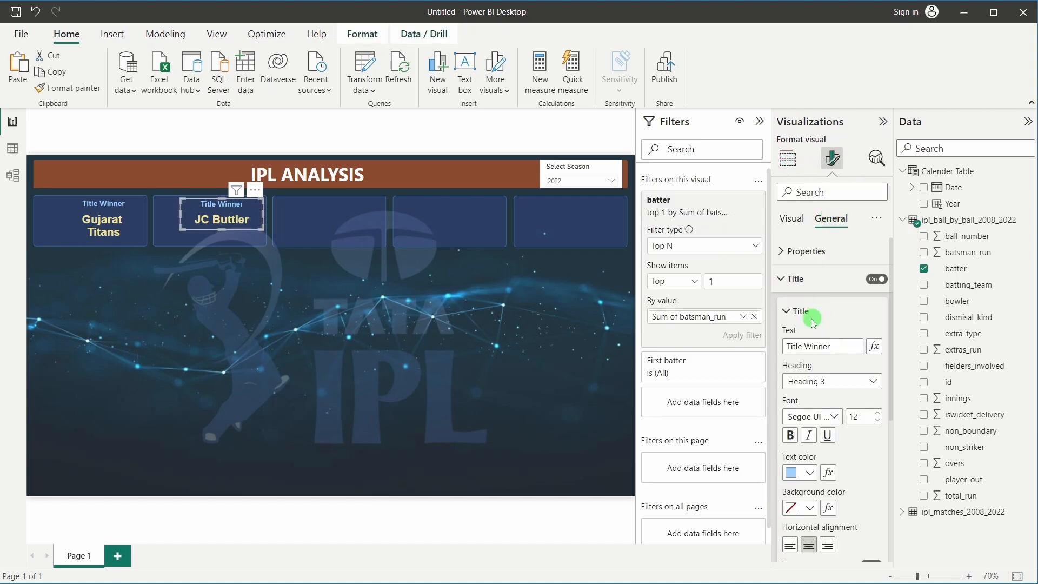
pyautogui.tripleClick(814, 347)
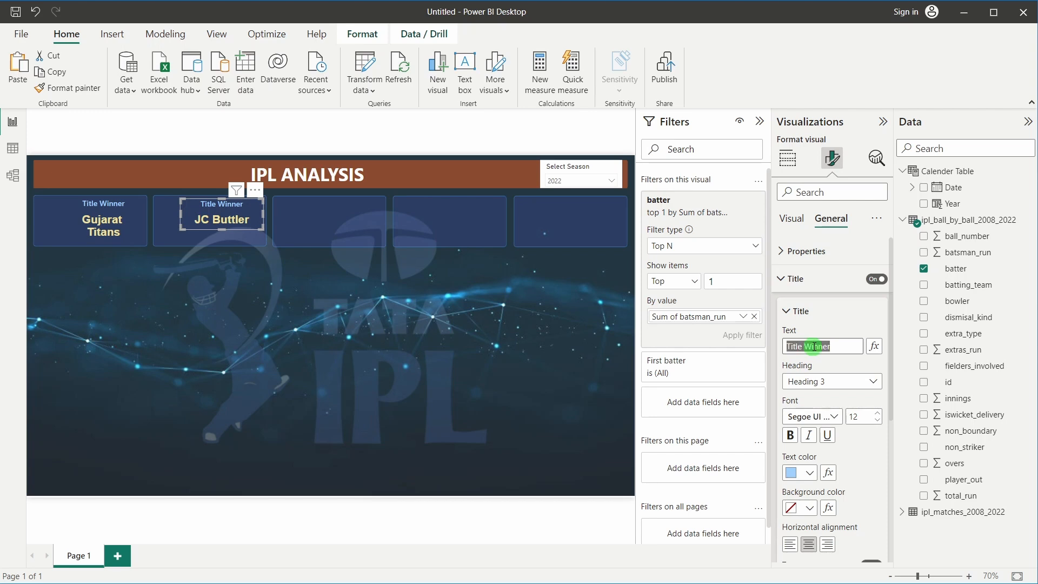
pyautogui.write('Orange Cap')
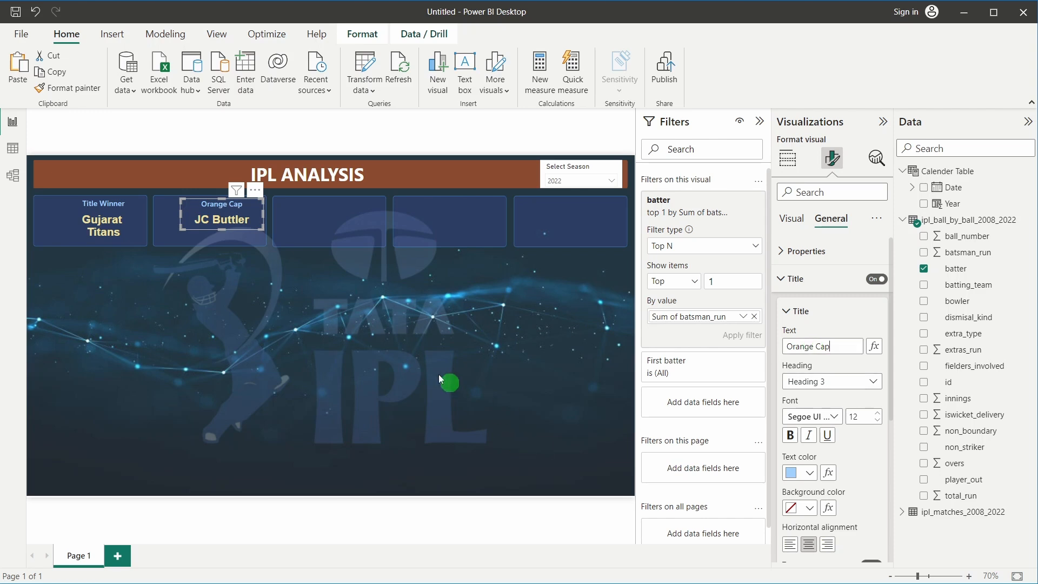
pyautogui.click(355, 338)
pyautogui.click(223, 216)
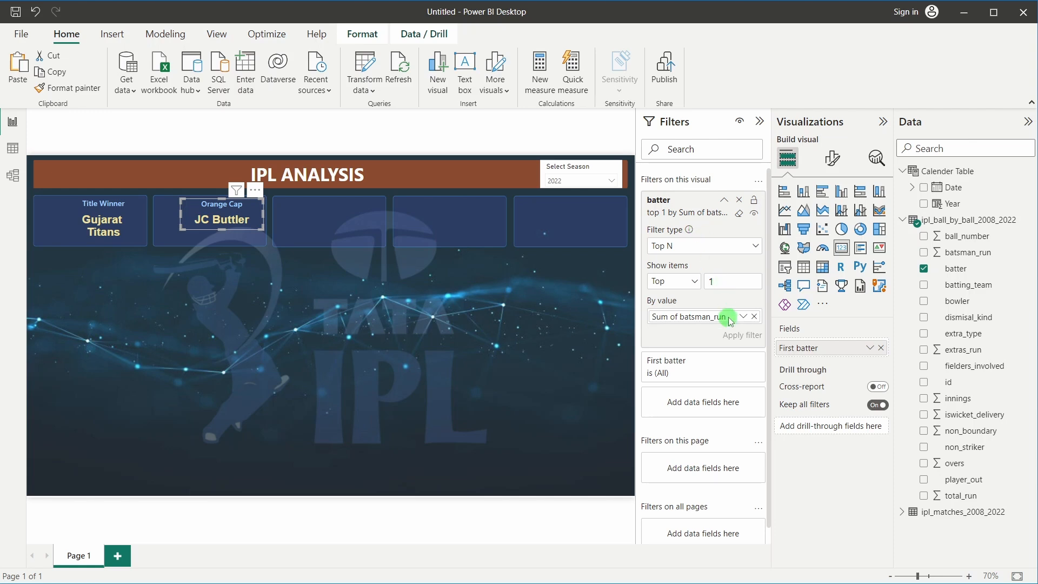
# Recheck the batter filter, keeping Top N by Sum of batsman_run
pyautogui.scroll(-1, 704, 440)
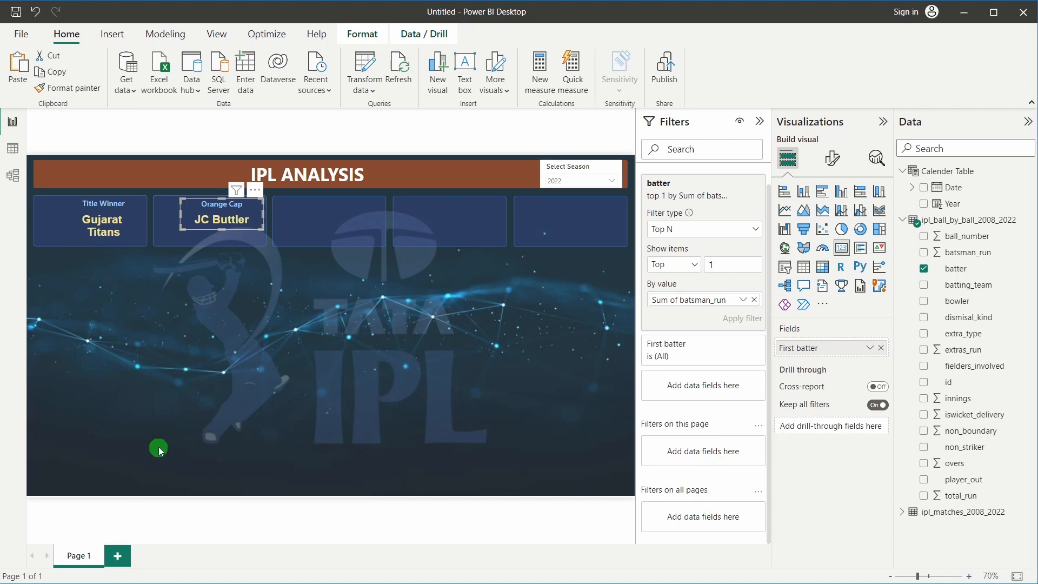
pyautogui.scroll(1, 720, 491)
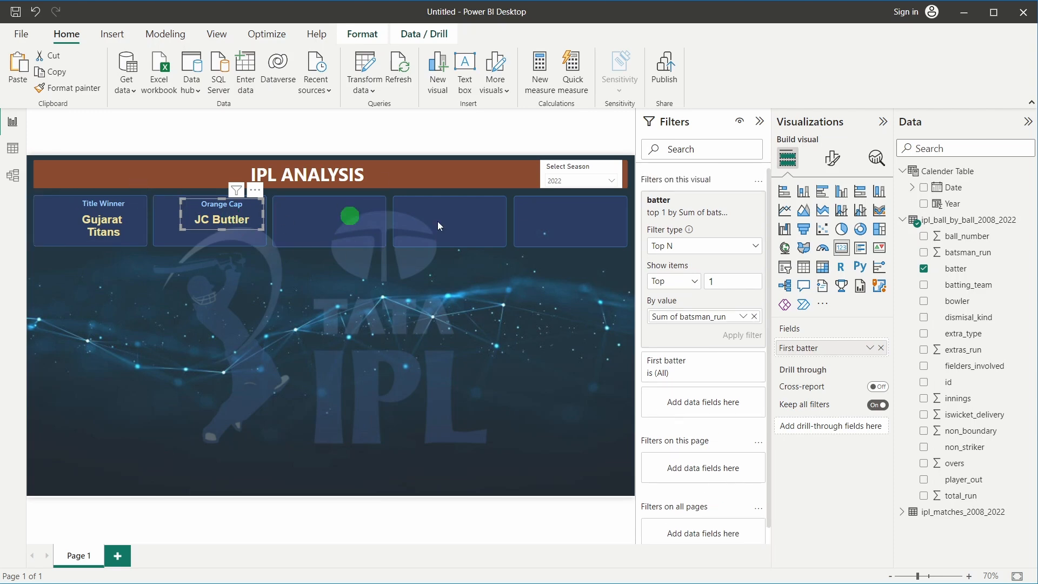
pyautogui.click(680, 253)
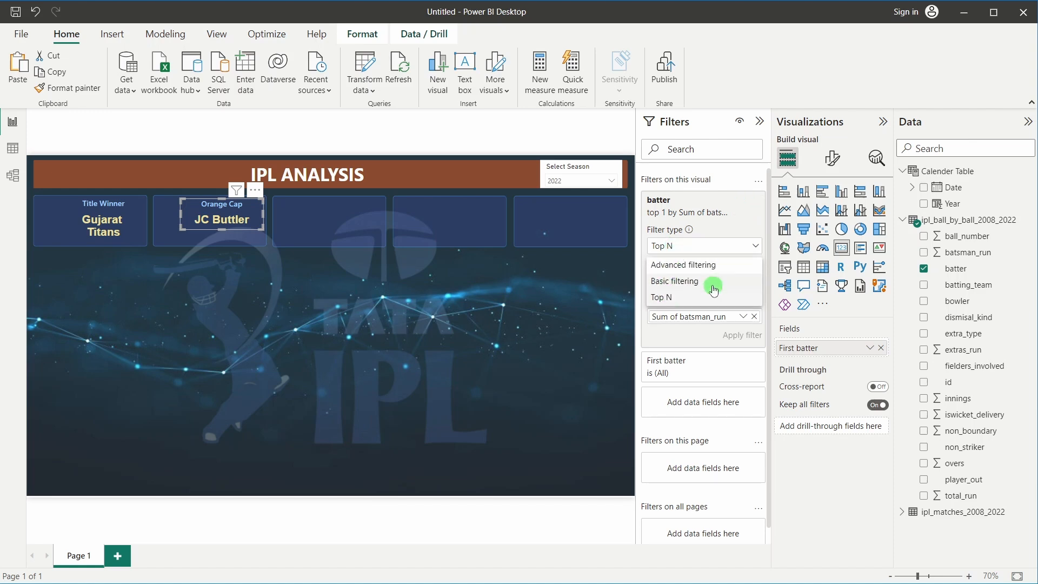
pyautogui.click(698, 241)
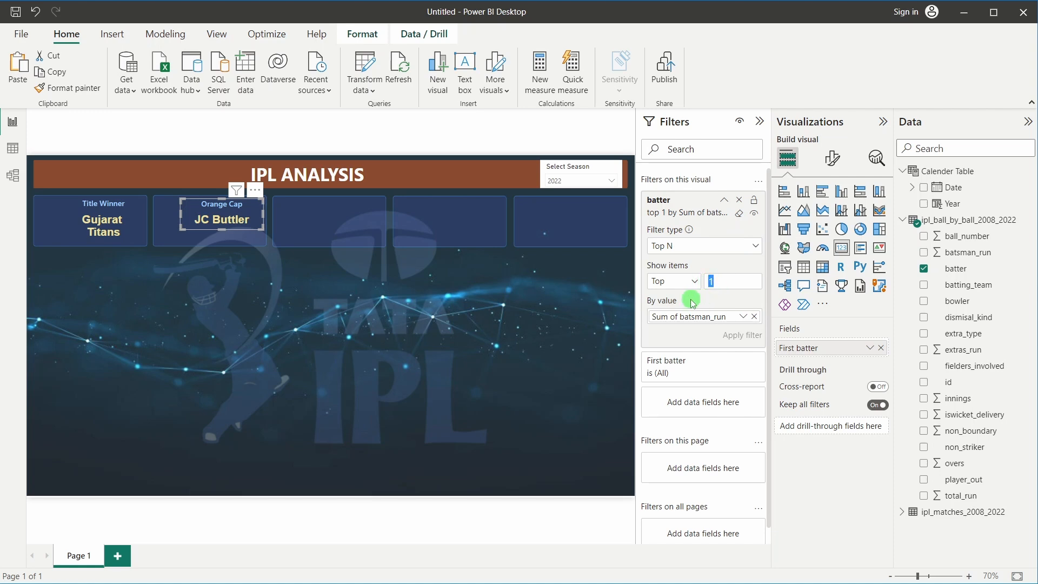
pyautogui.click(689, 318)
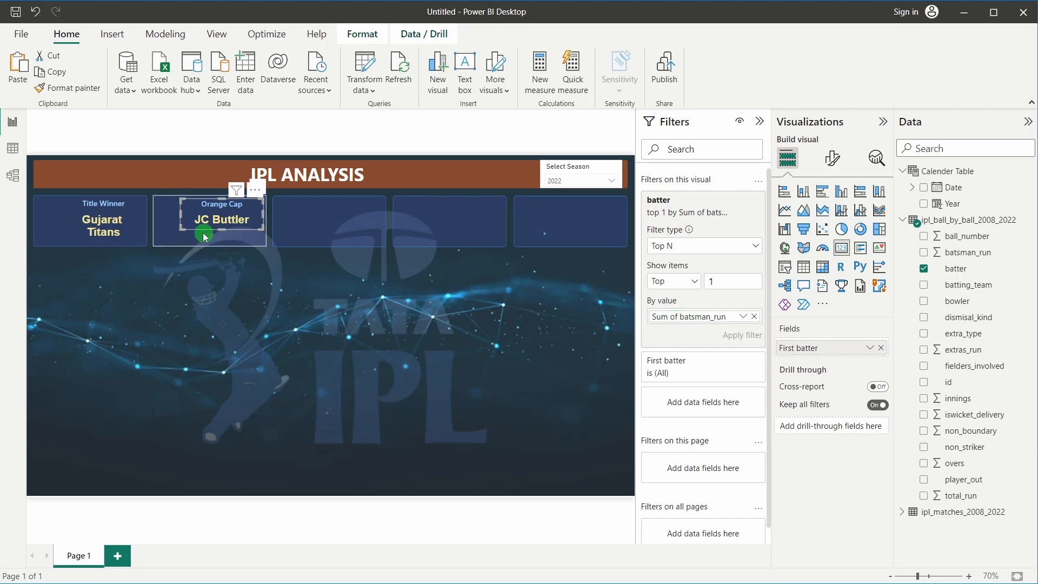
# Duplicate the Orange Cap card below the original and turn its title off
pyautogui.click(348, 310)
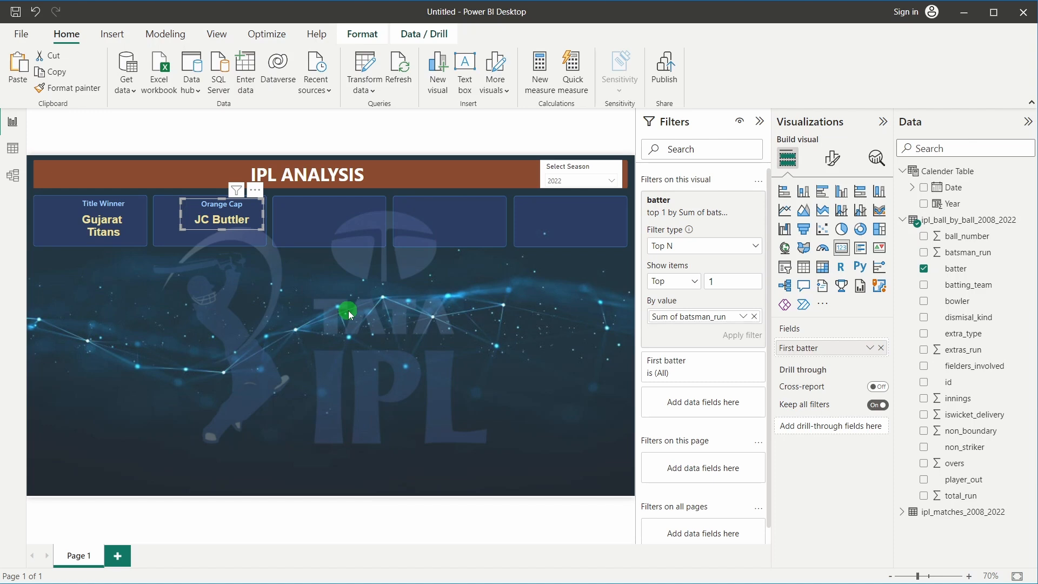
pyautogui.click(238, 221)
pyautogui.moveTo(238, 222); pyautogui.dragTo(228, 279)
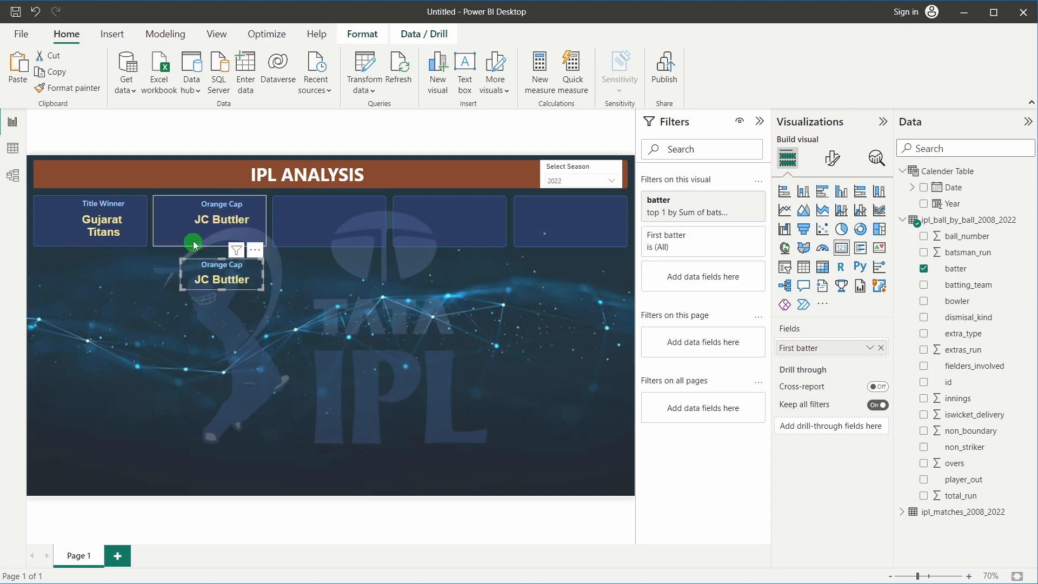
pyautogui.click(842, 160)
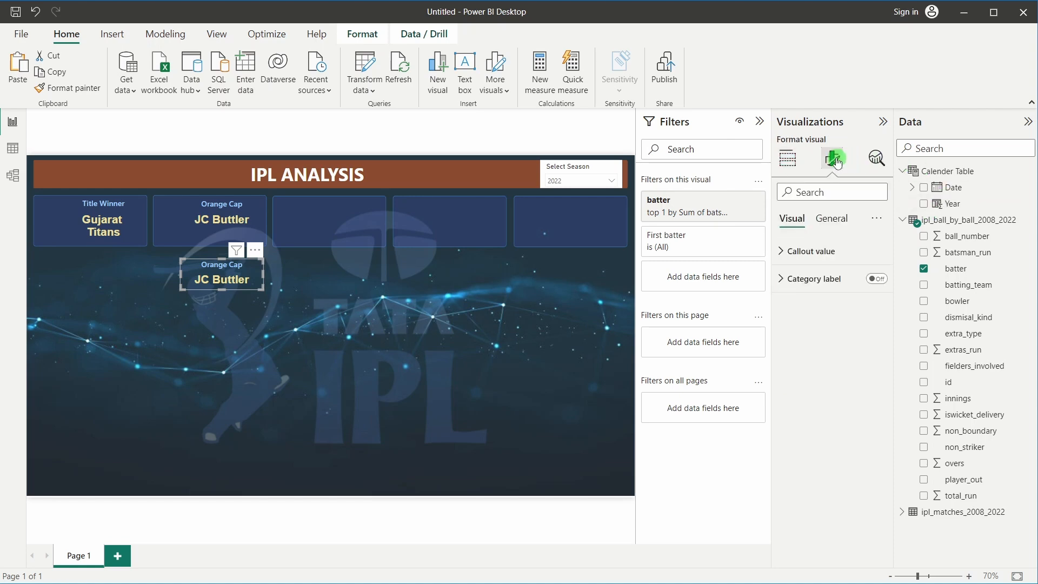
pyautogui.click(830, 228)
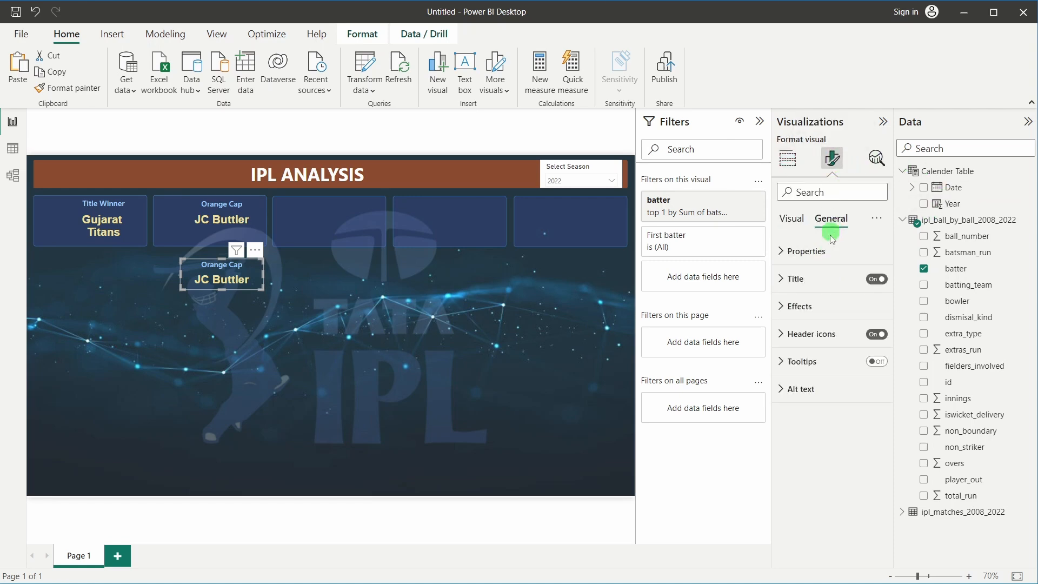
pyautogui.click(876, 280)
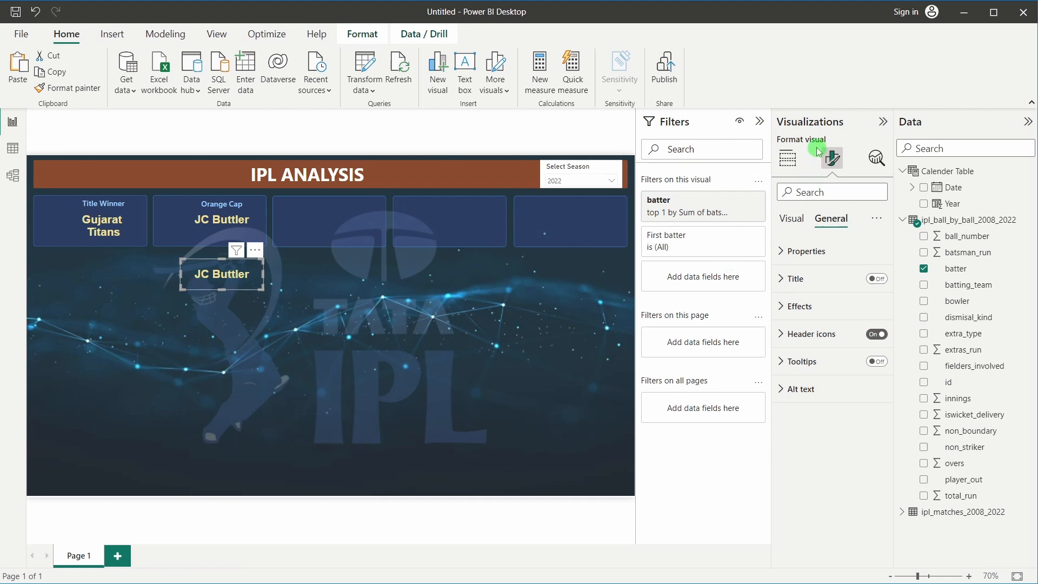
# Replace the copy's batter field with batsman_run so it shows 863
pyautogui.click(788, 158)
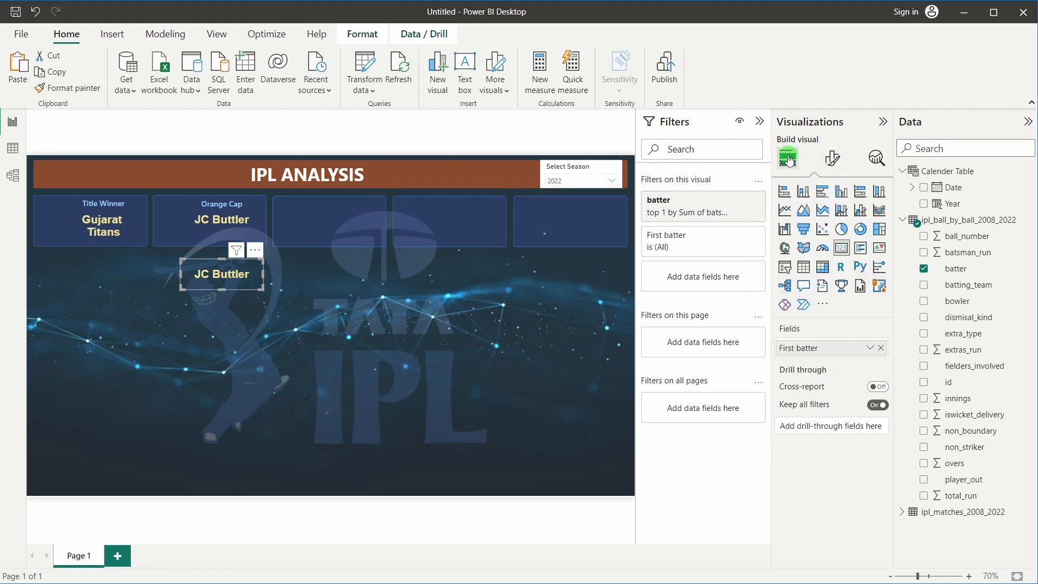
pyautogui.click(881, 349)
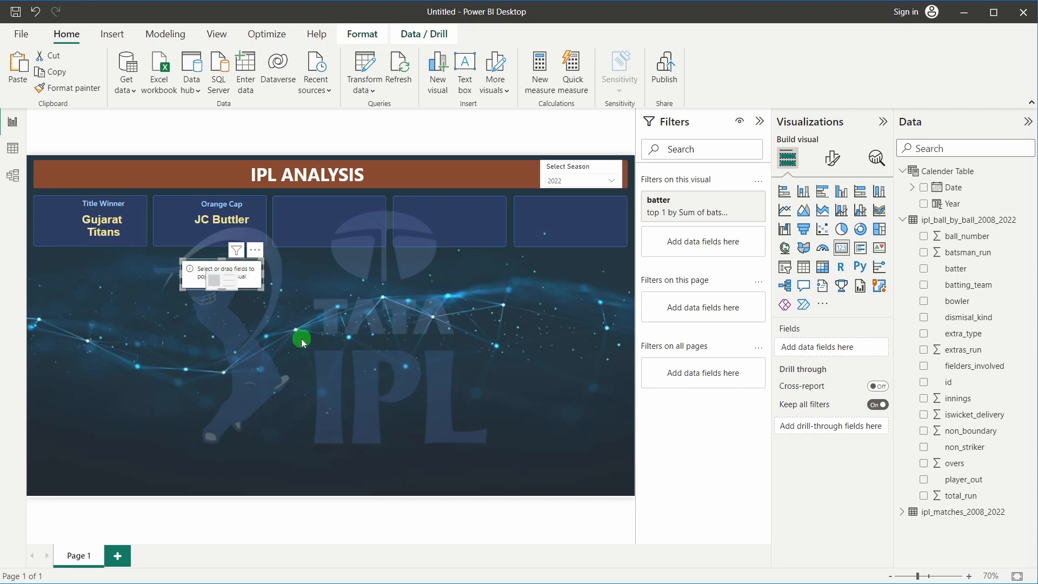
pyautogui.moveTo(688, 208)
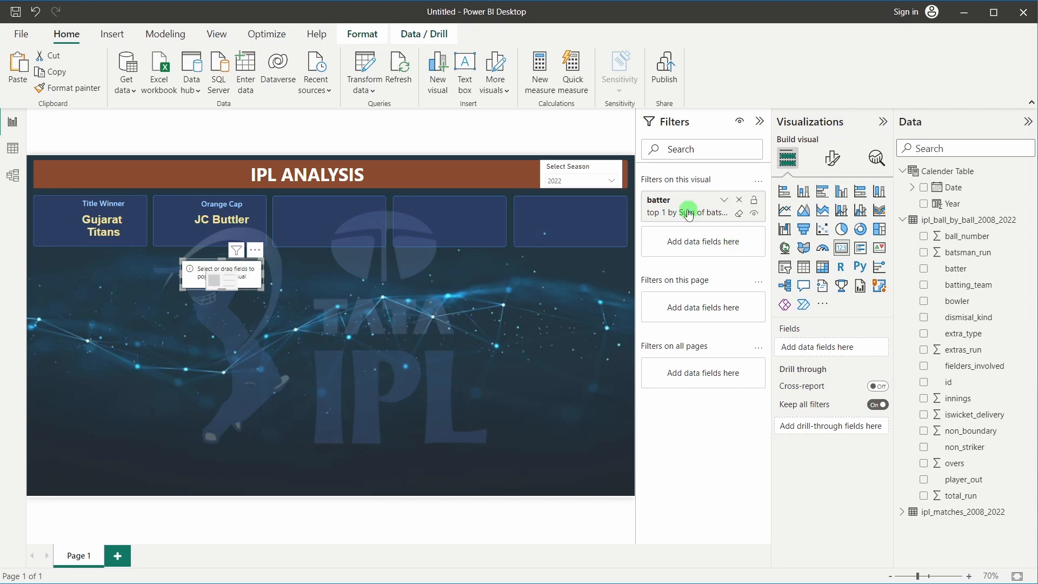
pyautogui.click(724, 203)
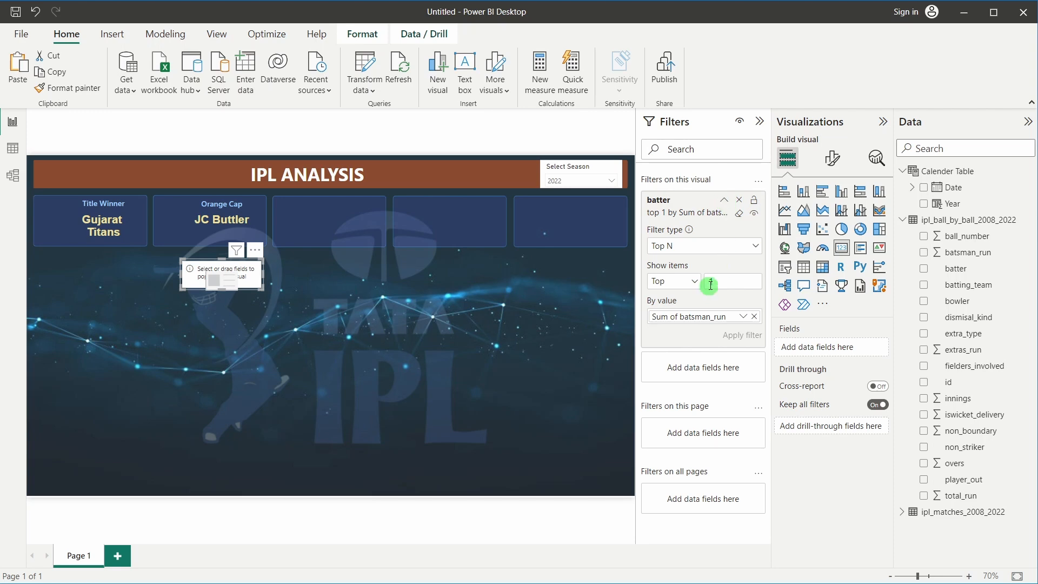
pyautogui.click(722, 201)
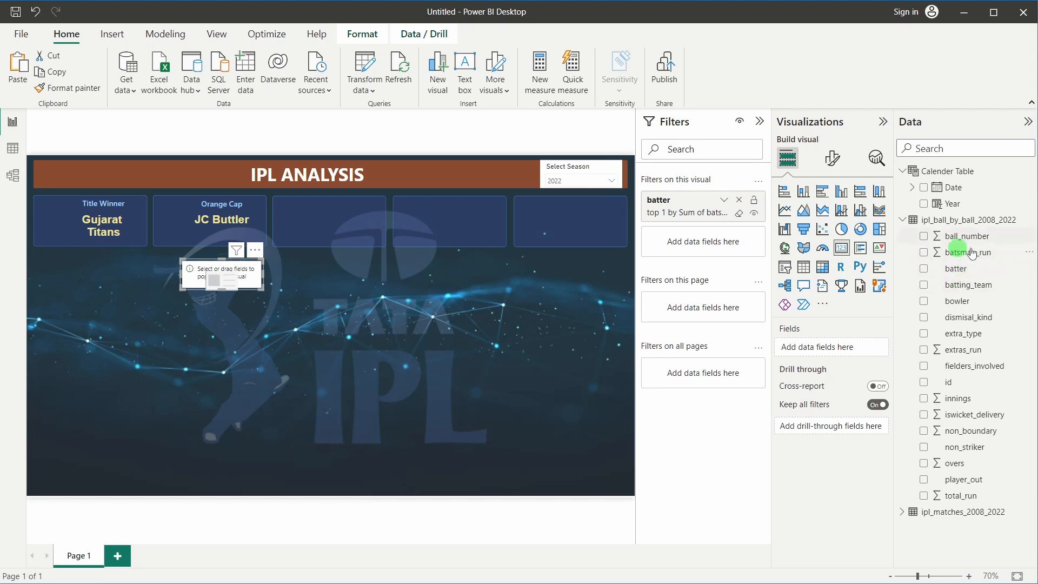
pyautogui.moveTo(985, 257); pyautogui.dragTo(840, 343)
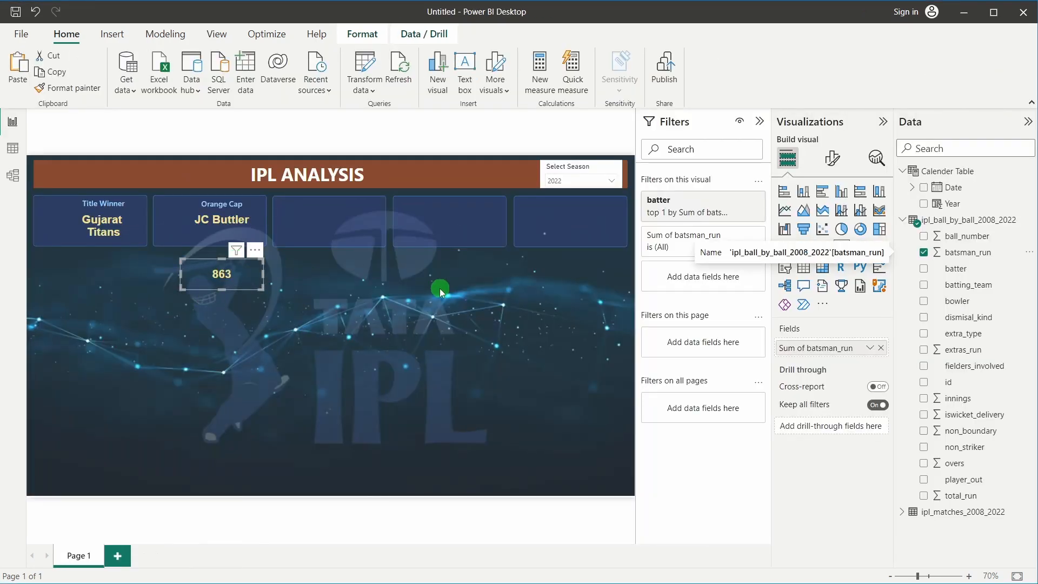
pyautogui.click(676, 217)
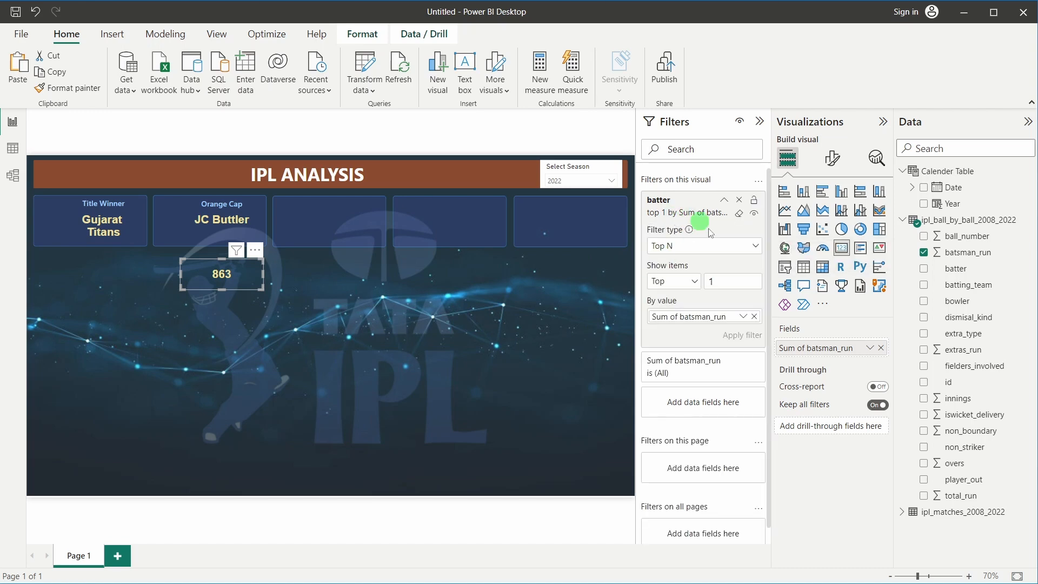
pyautogui.click(243, 221)
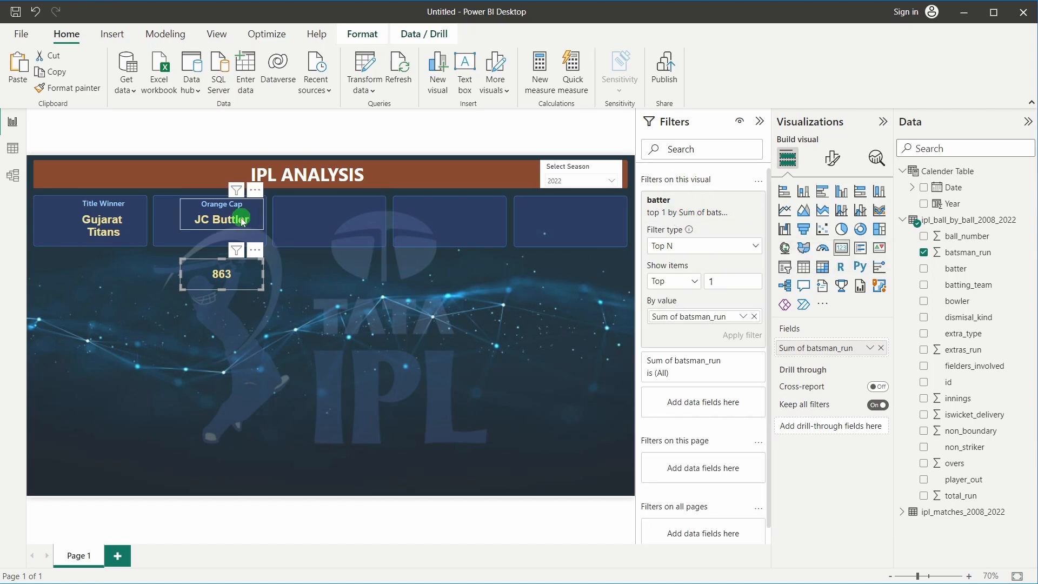
pyautogui.click(228, 277)
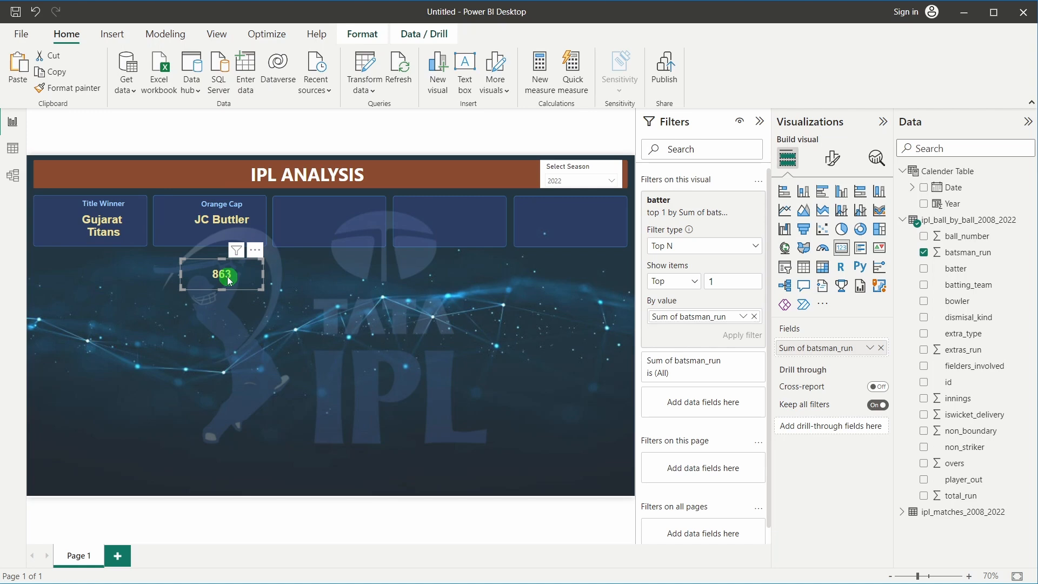
# Move the 863 card up to sit directly beneath JC Buttler in the Orange Cap tile
pyautogui.moveTo(228, 278); pyautogui.dragTo(225, 242)
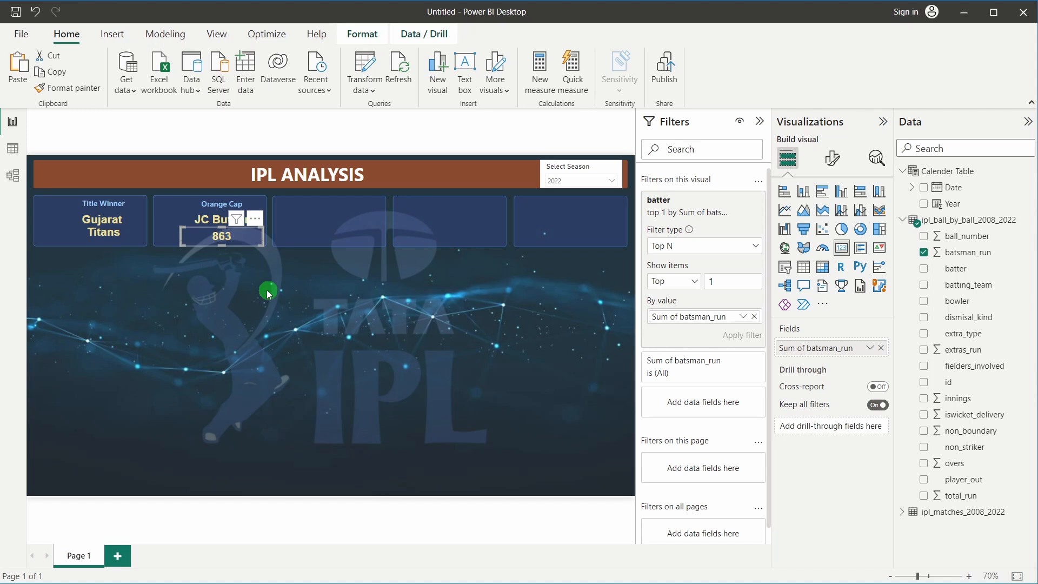
pyautogui.click(267, 290)
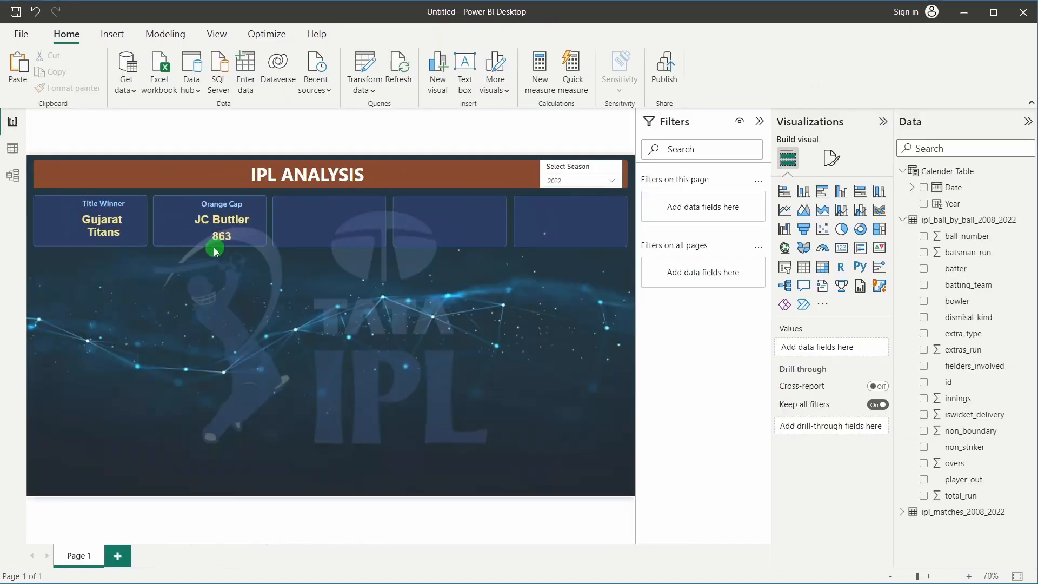
pyautogui.click(227, 238)
pyautogui.click(266, 273)
pyautogui.click(955, 223)
pyautogui.rightClick(954, 224)
# Create a Batter Runs measure starting CONCATENATE(SUM(ipl_ball_by_ball_2008_2022[batsman_run])
pyautogui.click(915, 226)
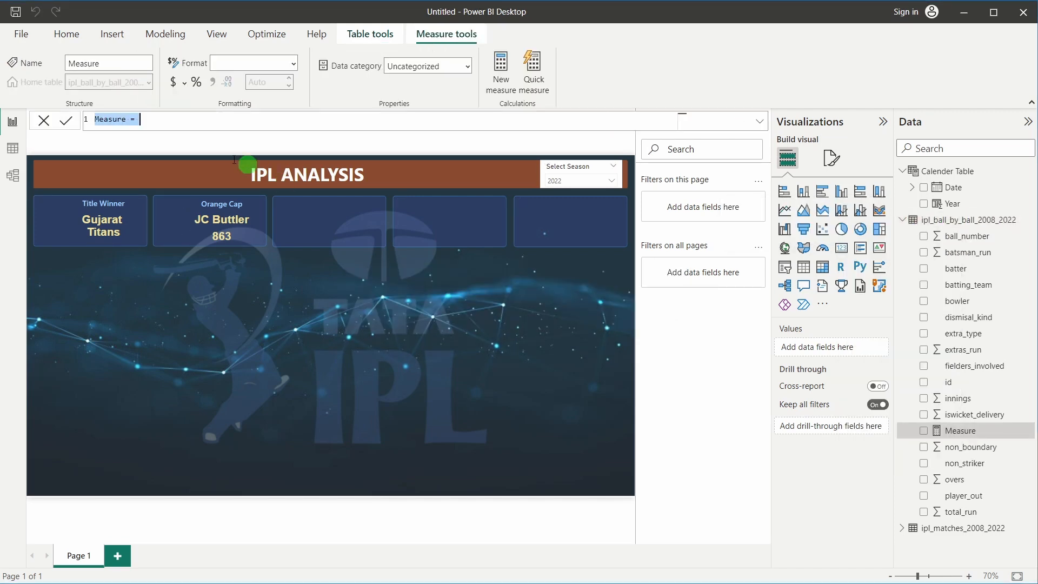
pyautogui.doubleClick(108, 120)
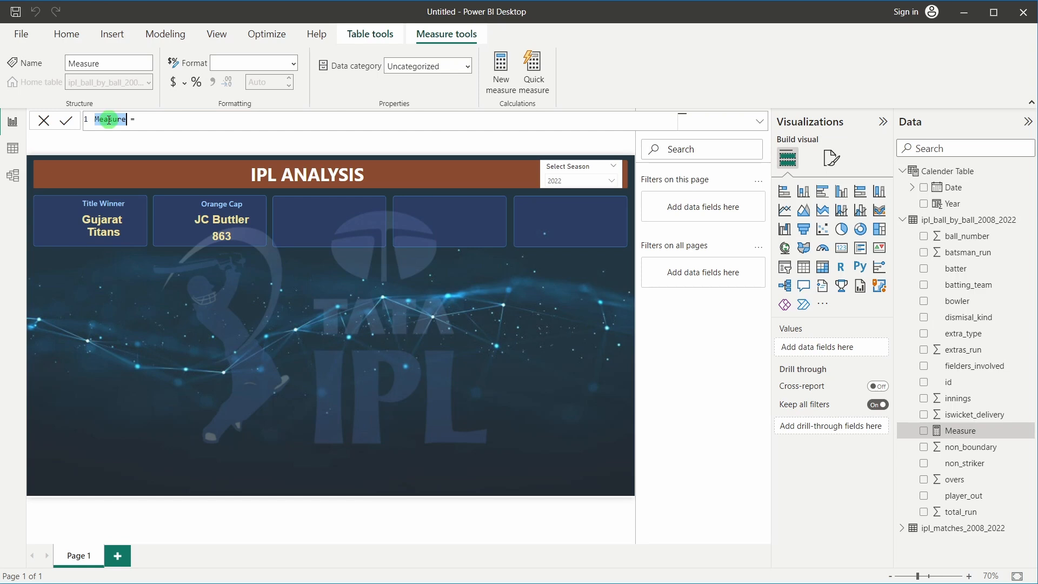
pyautogui.write('Batter Runs')
pyautogui.click(175, 119)
pyautogui.write('cona')
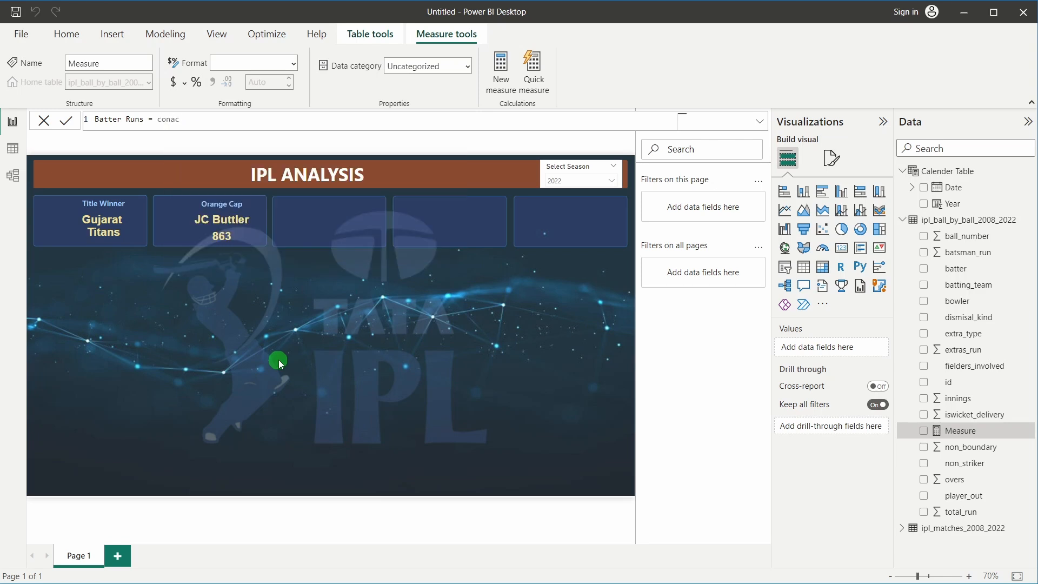
pyautogui.press('BackSpace')
pyautogui.write('ca')
pyautogui.press('Tab')
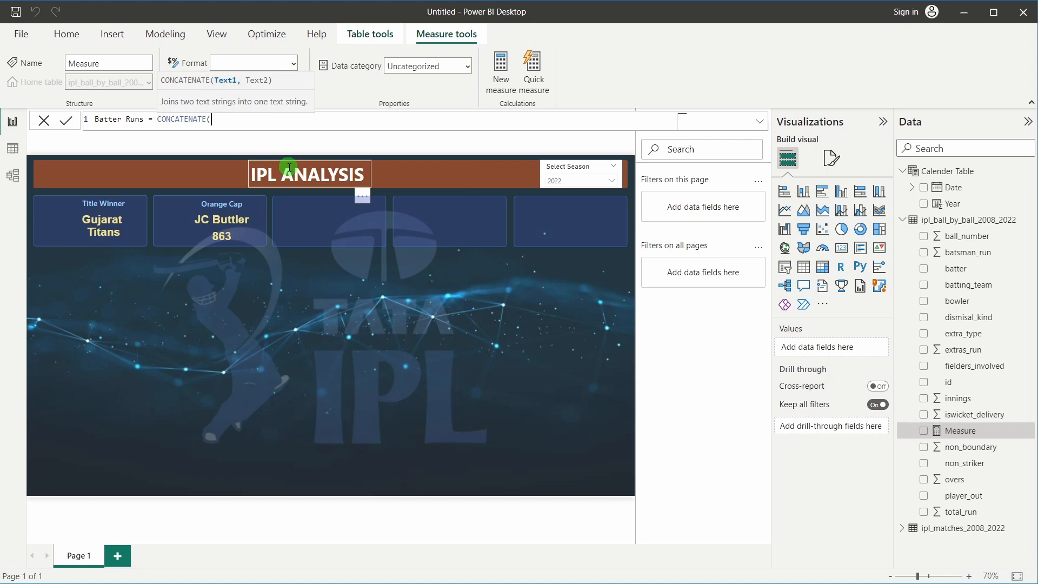
pyautogui.write('sum')
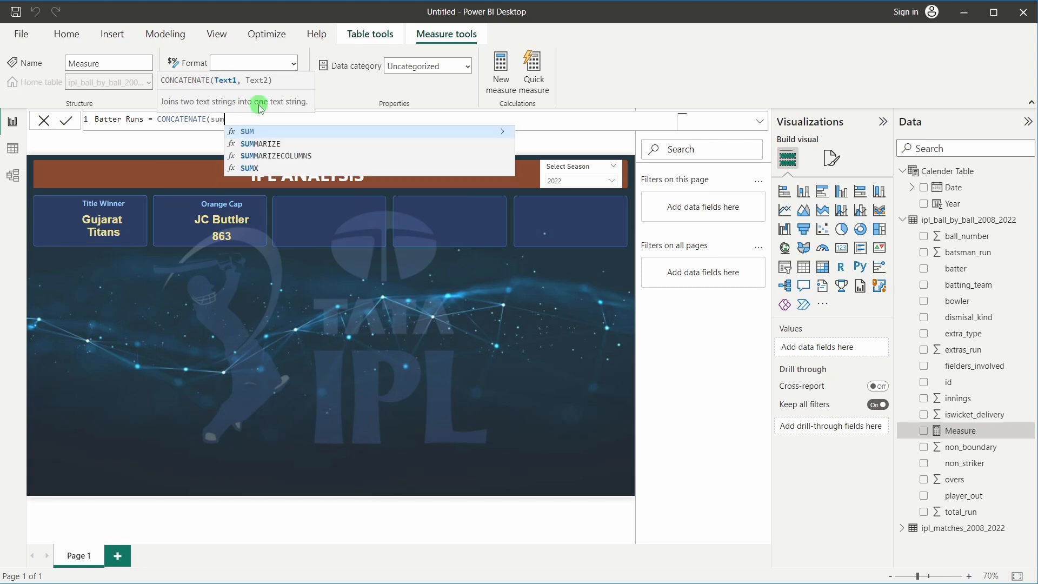
pyautogui.press('Tab')
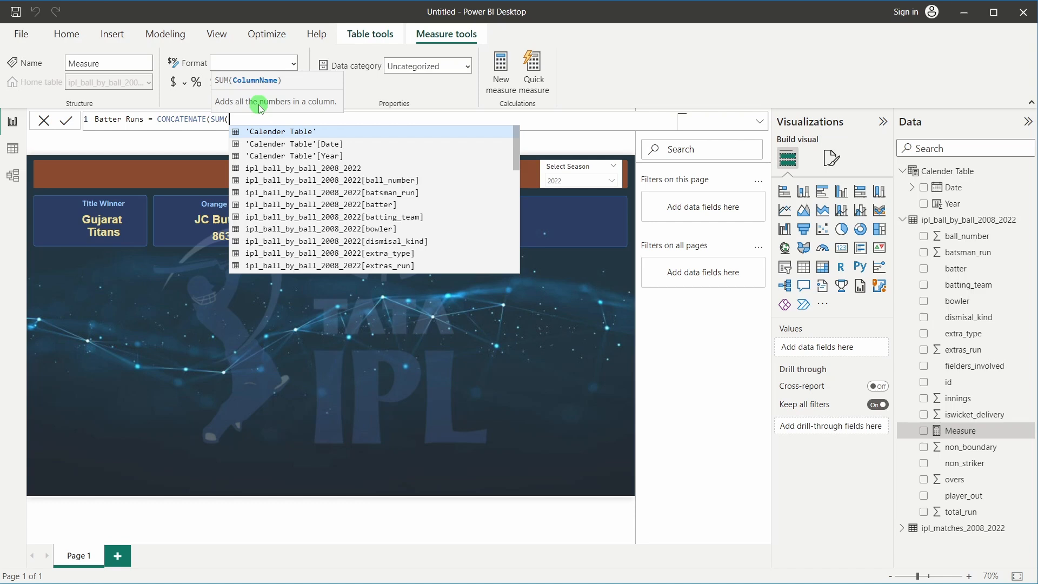
pyautogui.click(382, 193)
# Finish the Batter Runs formula with a " Runs" suffix and commit it
pyautogui.click(213, 241)
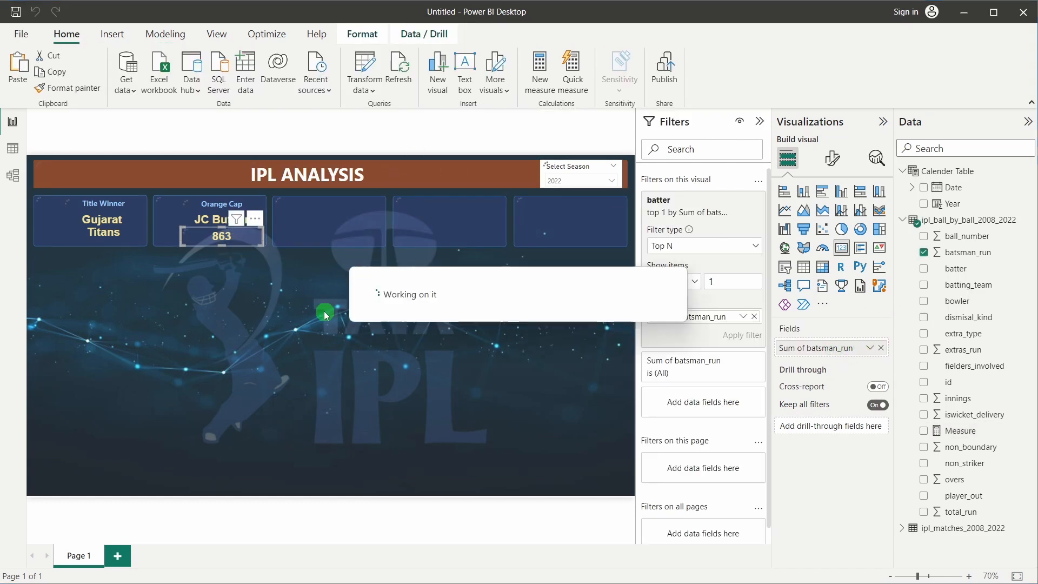
pyautogui.click(255, 313)
pyautogui.click(978, 290)
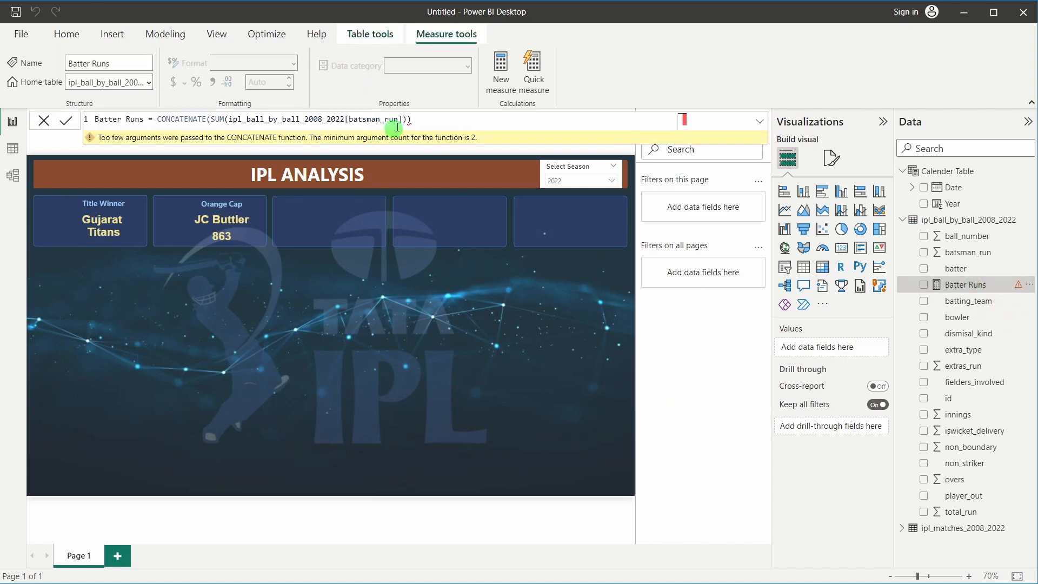
pyautogui.click(434, 122)
pyautogui.press('BackSpace')
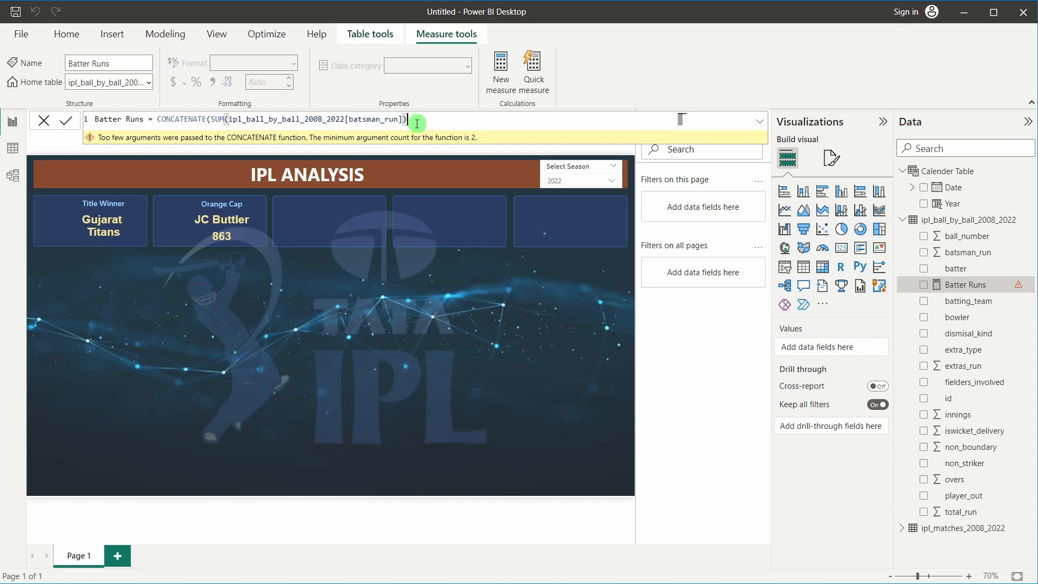
pyautogui.write(',')
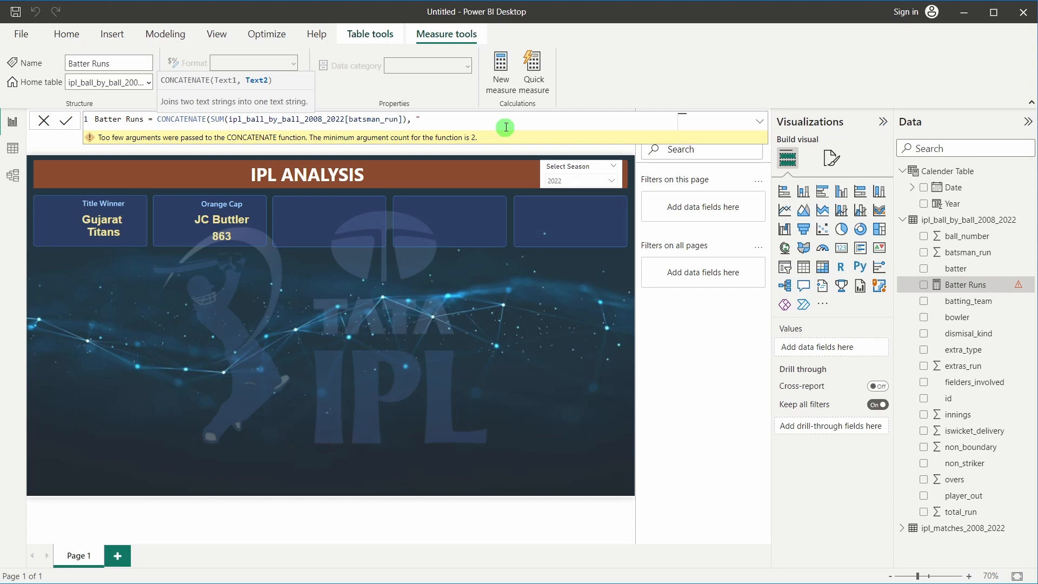
pyautogui.write('Runs")')
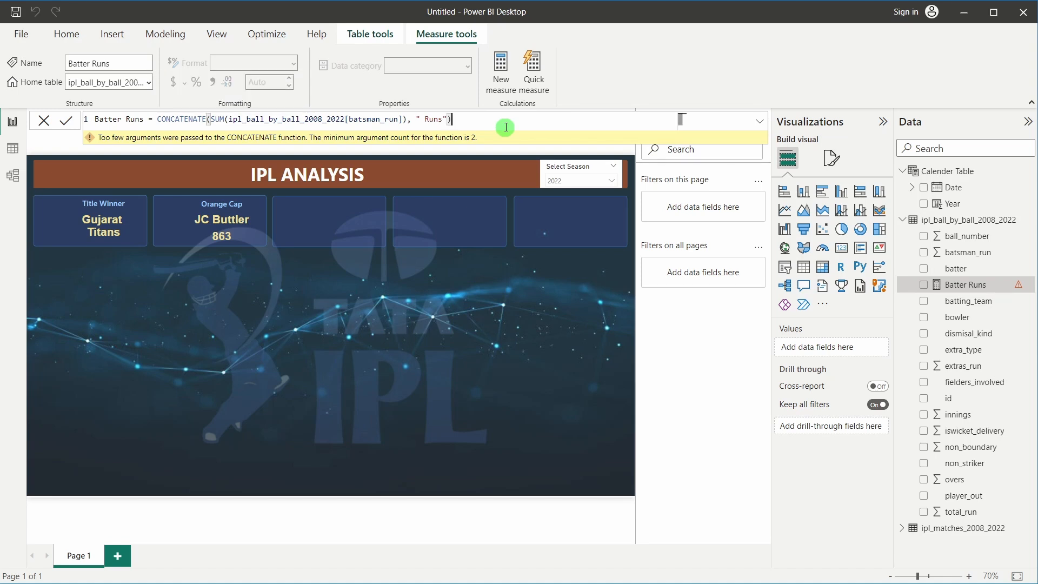
pyautogui.click(69, 122)
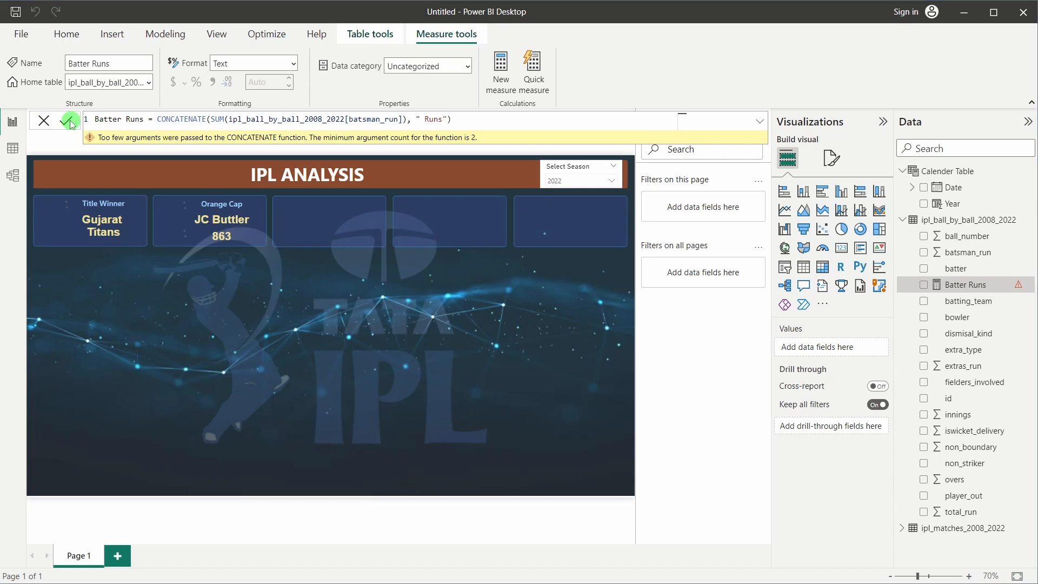
# Swap Sum of batsman_run for the Batter Runs measure on the 863 card, showing 863 Runs
pyautogui.click(40, 130)
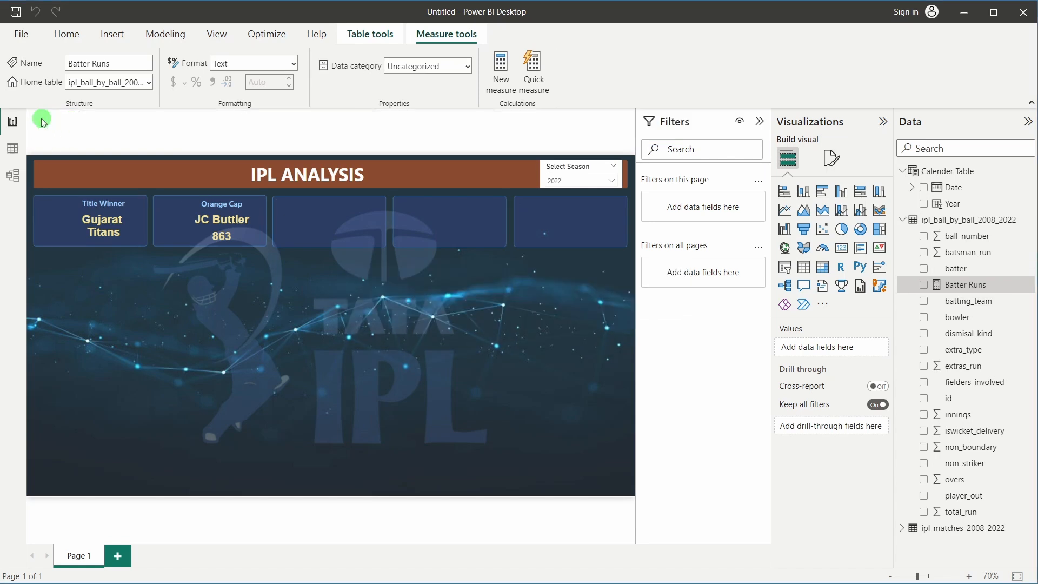
pyautogui.click(224, 232)
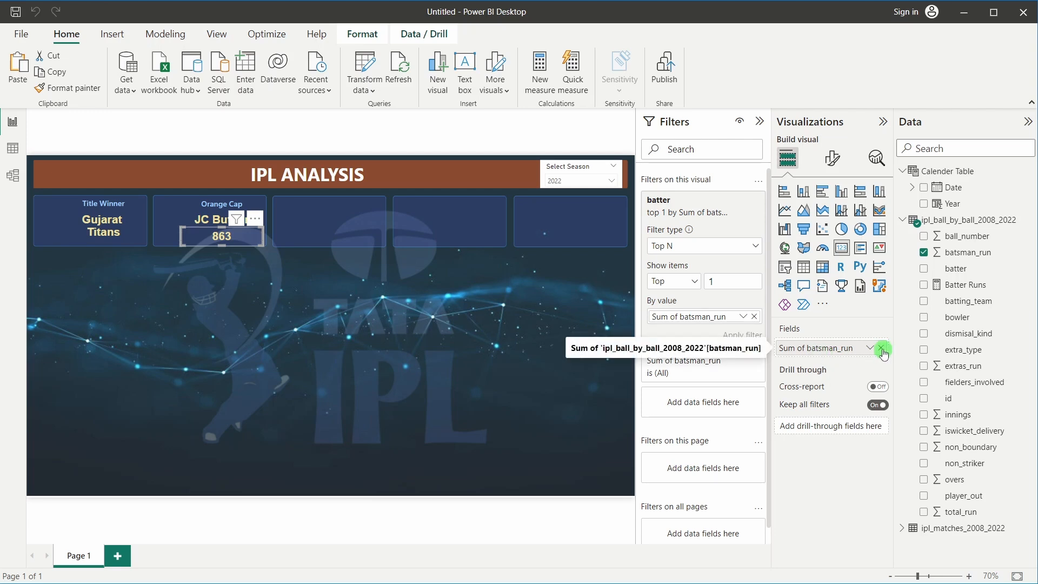
pyautogui.click(882, 349)
pyautogui.moveTo(959, 284); pyautogui.dragTo(830, 348)
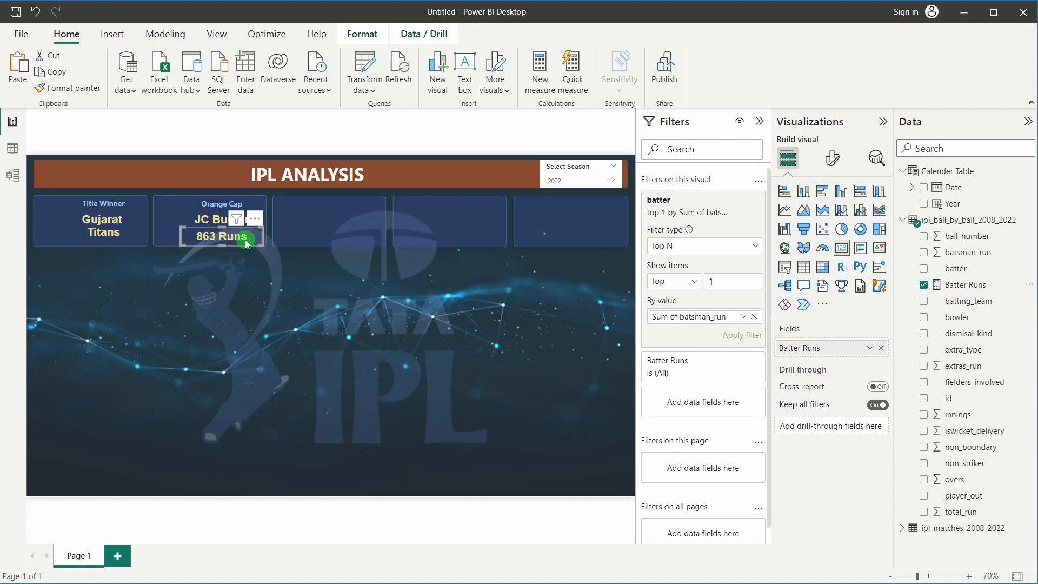
# Style the 863 Runs callout light grey, size 17, DIN font, and collapse the Filters pane
pyautogui.click(833, 158)
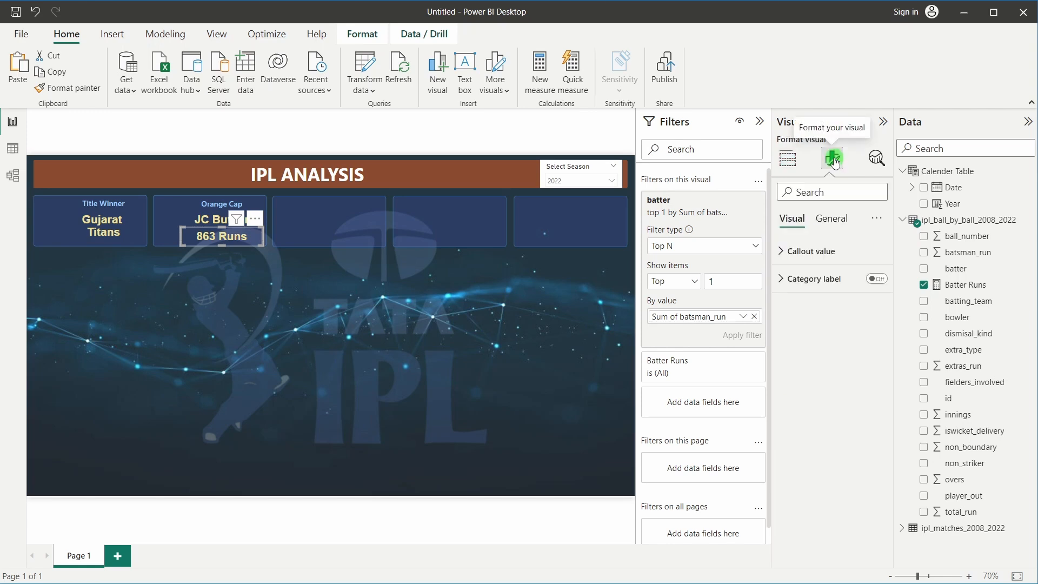
pyautogui.click(824, 251)
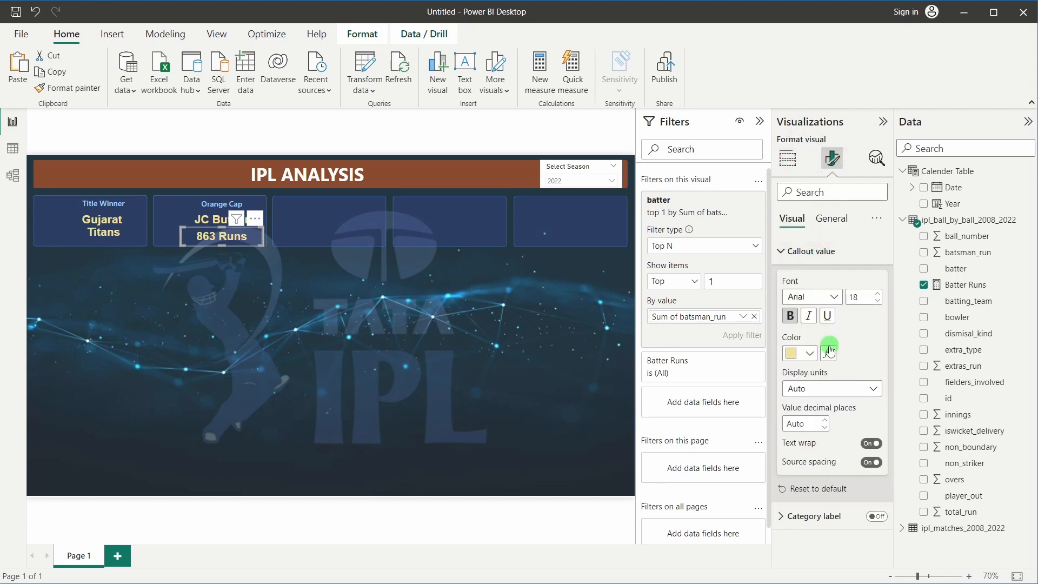
pyautogui.click(812, 356)
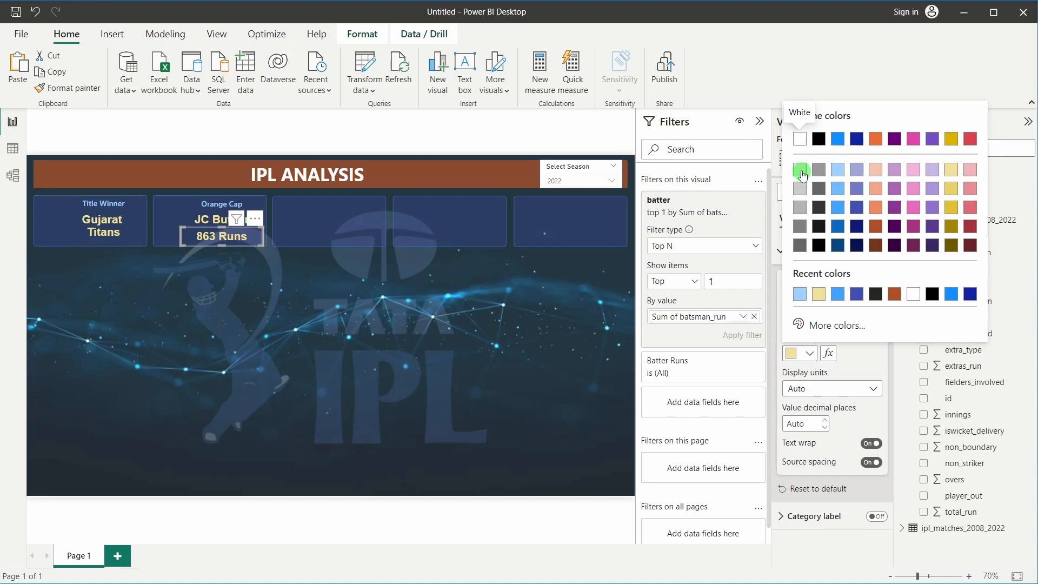
pyautogui.click(802, 172)
pyautogui.click(877, 301)
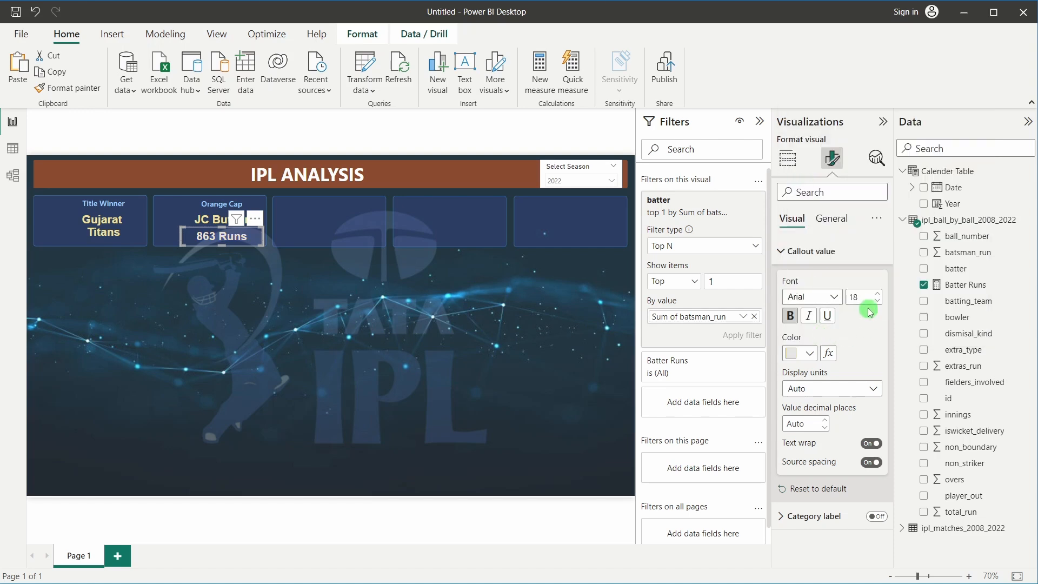
pyautogui.click(834, 298)
pyautogui.scroll(-1, 823, 393)
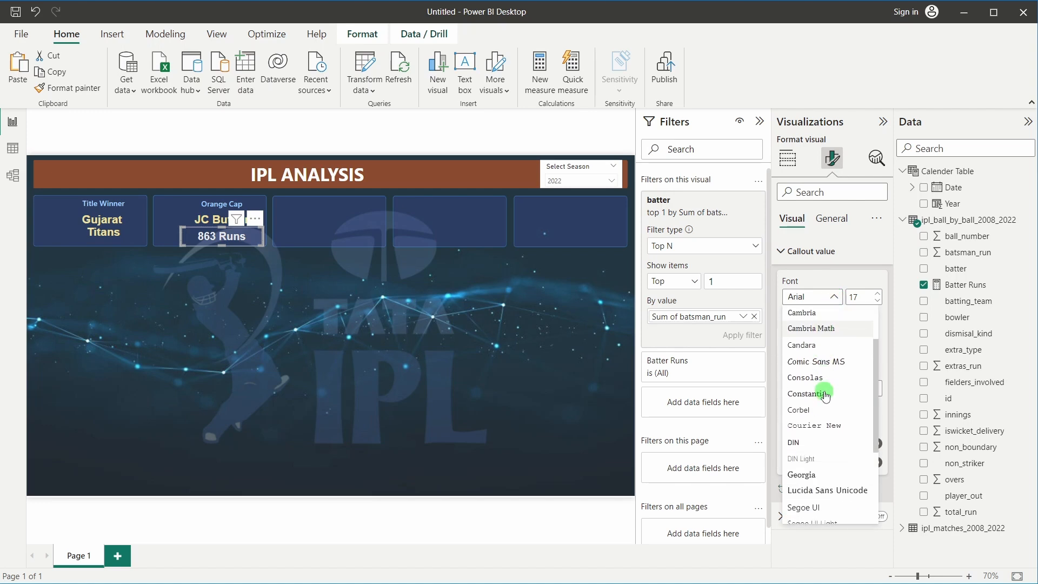
pyautogui.scroll(1, 804, 327)
pyautogui.scroll(-1, 802, 324)
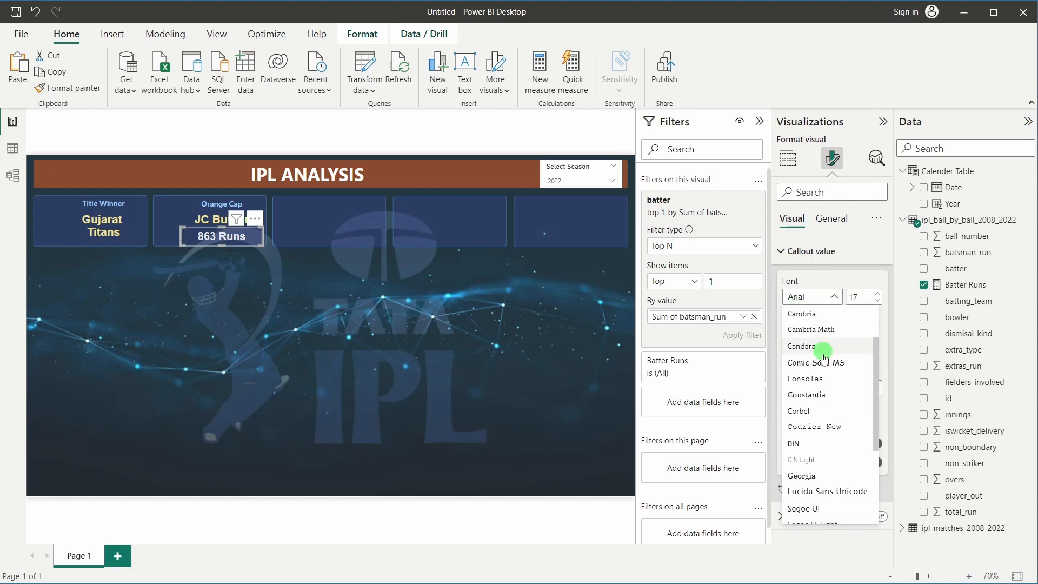
pyautogui.click(803, 433)
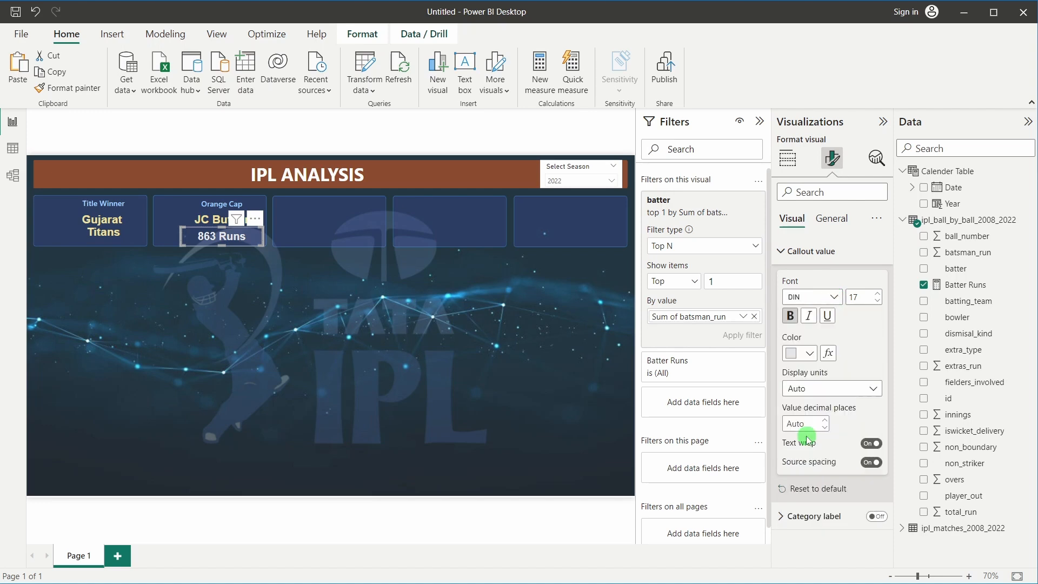
pyautogui.click(356, 328)
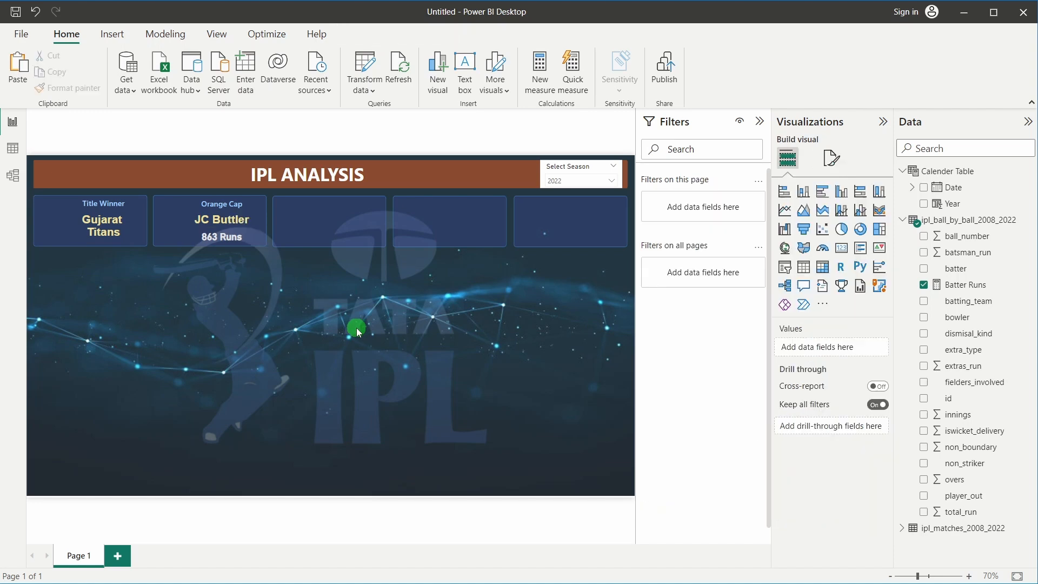
pyautogui.click(759, 125)
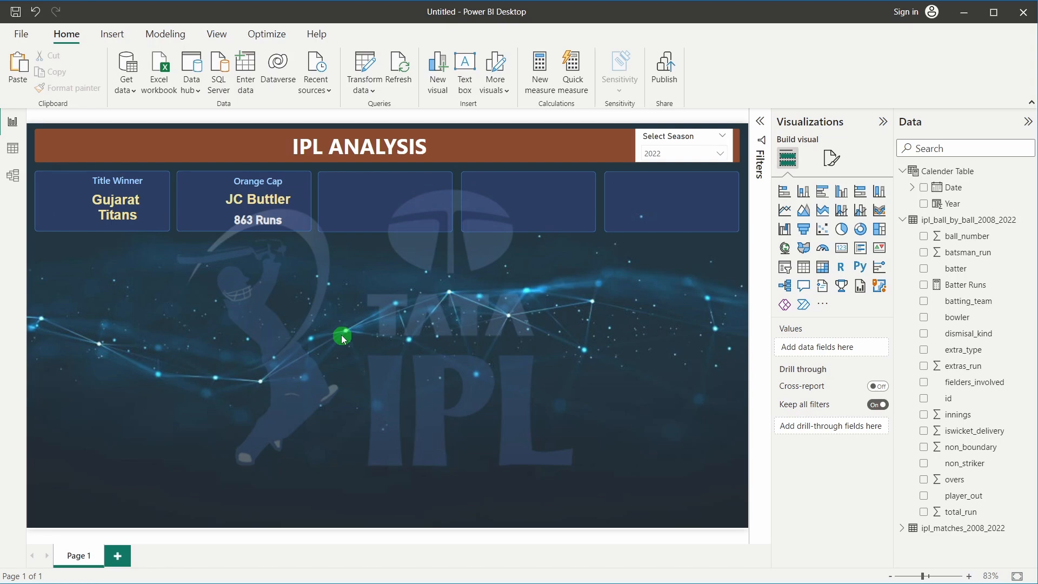
# Copy the Orange Cap card into the third tile
pyautogui.click(261, 190)
pyautogui.moveTo(261, 189); pyautogui.dragTo(405, 205)
pyautogui.click(457, 304)
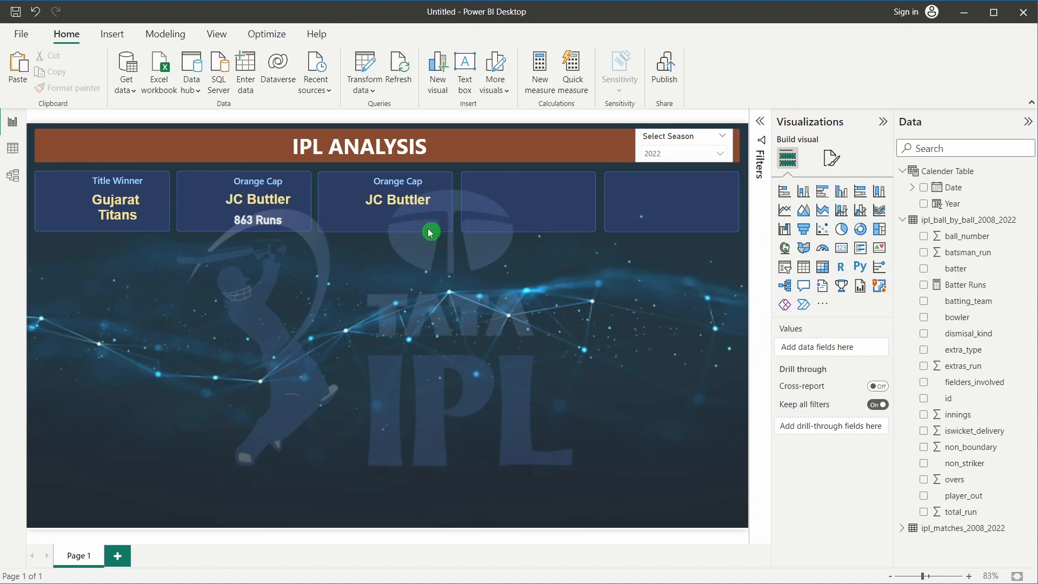
pyautogui.click(400, 197)
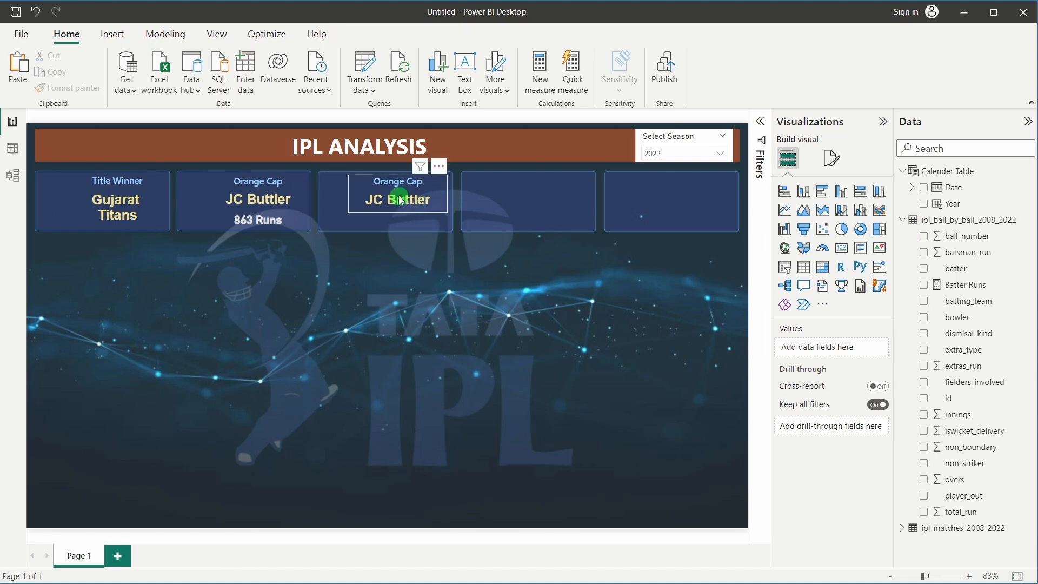
# Remove the top-1 batter filter and the batter field from the copied card
pyautogui.click(760, 130)
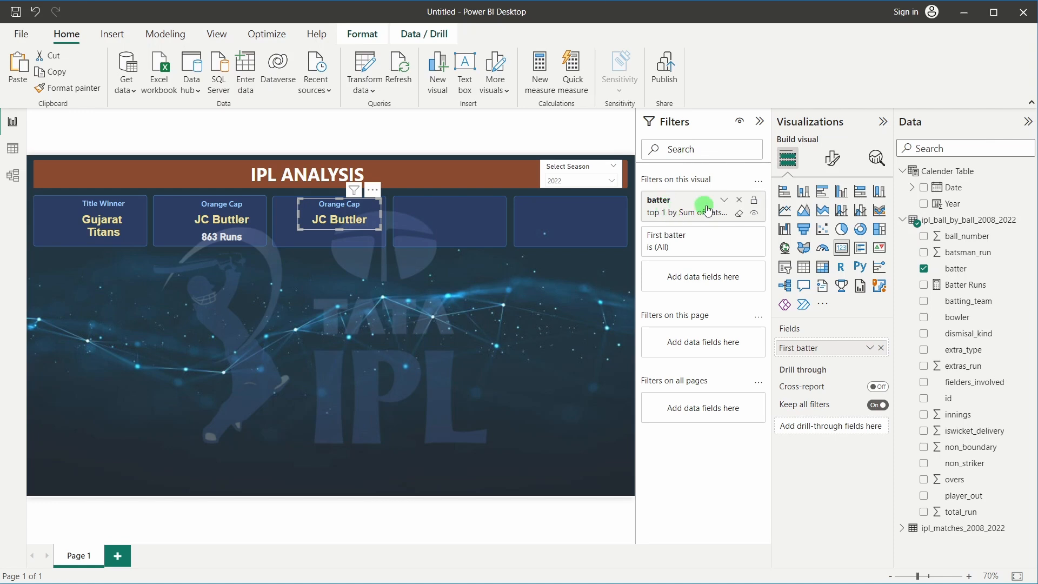
pyautogui.click(740, 201)
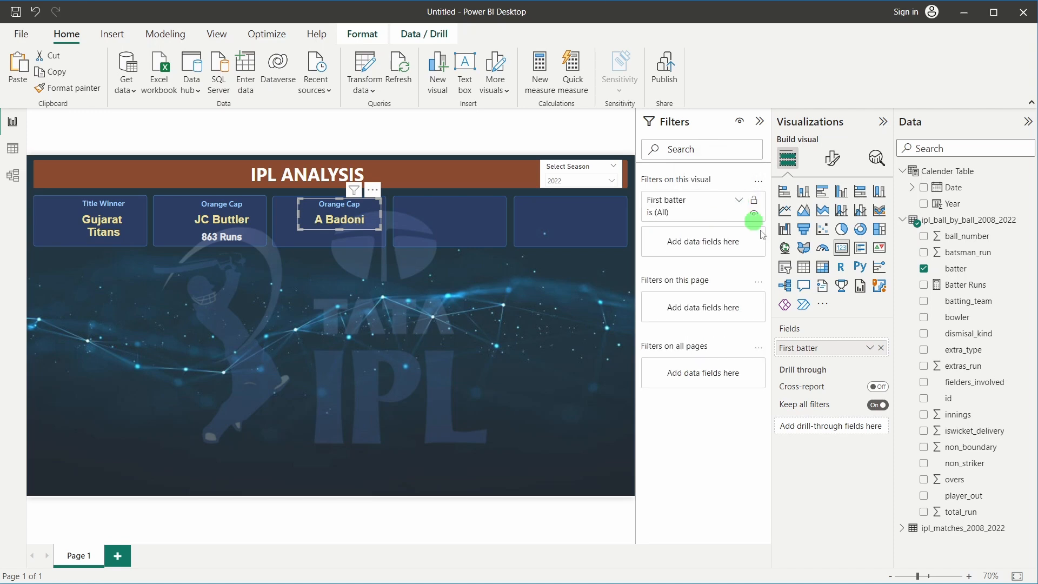
pyautogui.click(881, 348)
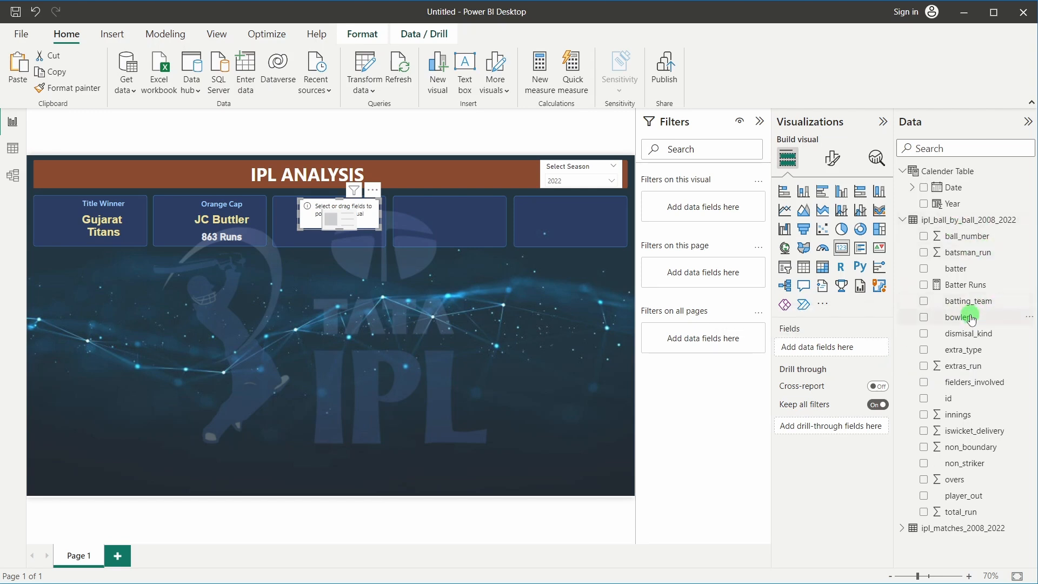
# Show bowler on the third card and add a batter Top N filter with 1 item
pyautogui.moveTo(973, 317); pyautogui.dragTo(832, 346)
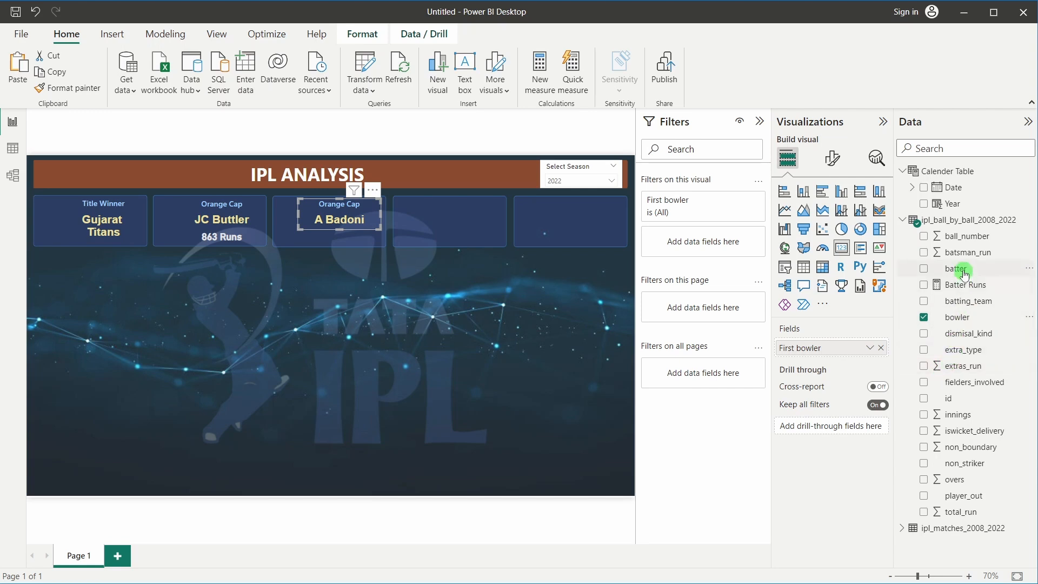
pyautogui.moveTo(964, 274); pyautogui.dragTo(701, 246)
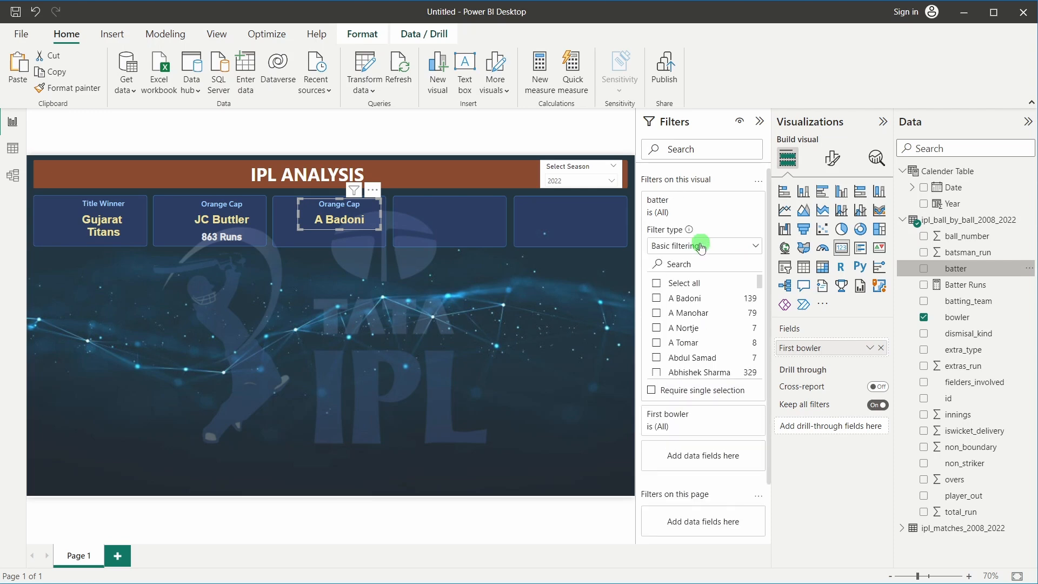
pyautogui.click(701, 246)
pyautogui.click(670, 296)
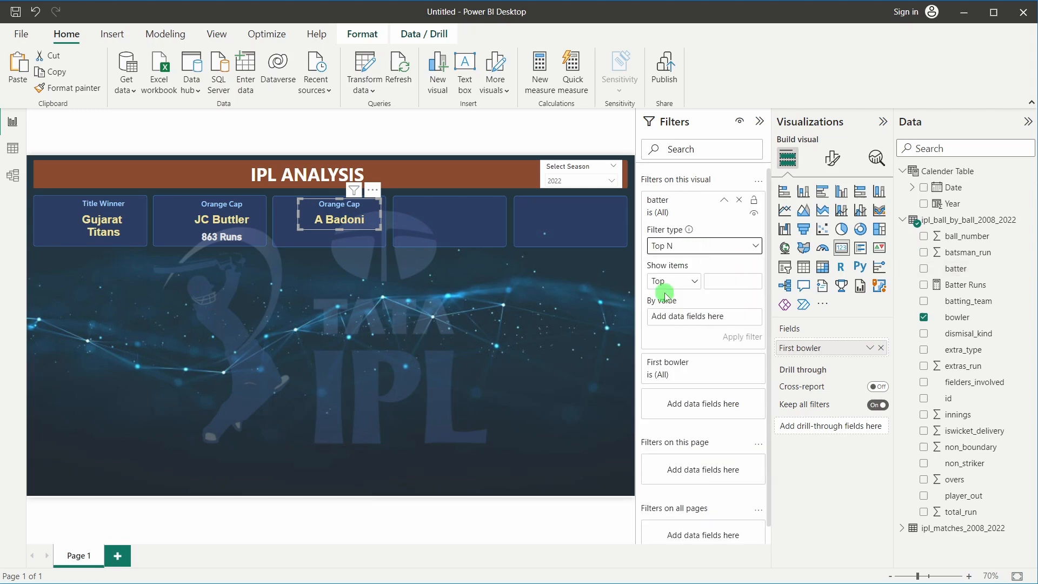
pyautogui.click(723, 276)
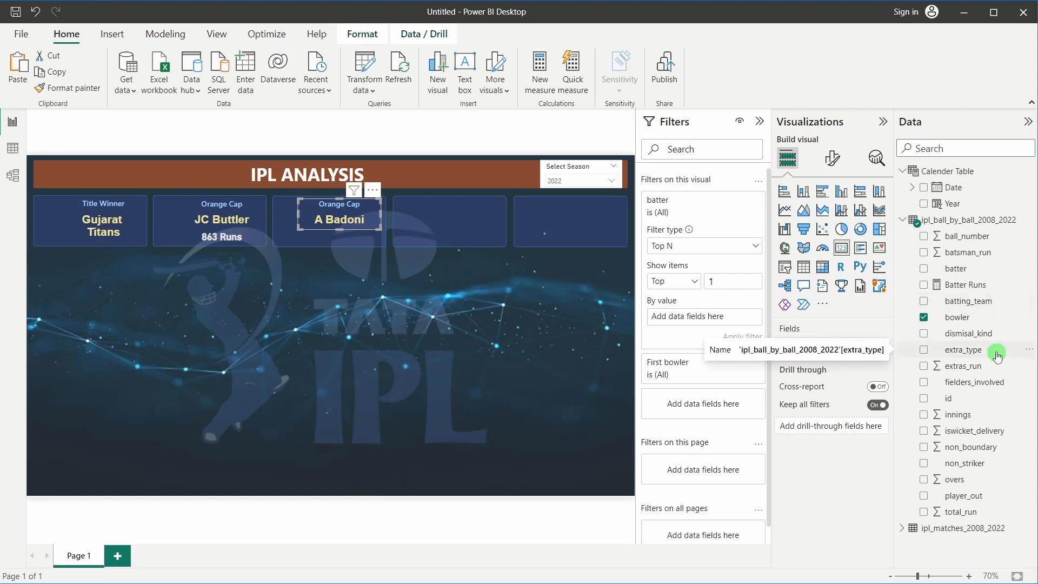
pyautogui.moveTo(640, 577)
pyautogui.moveTo(561, 569)
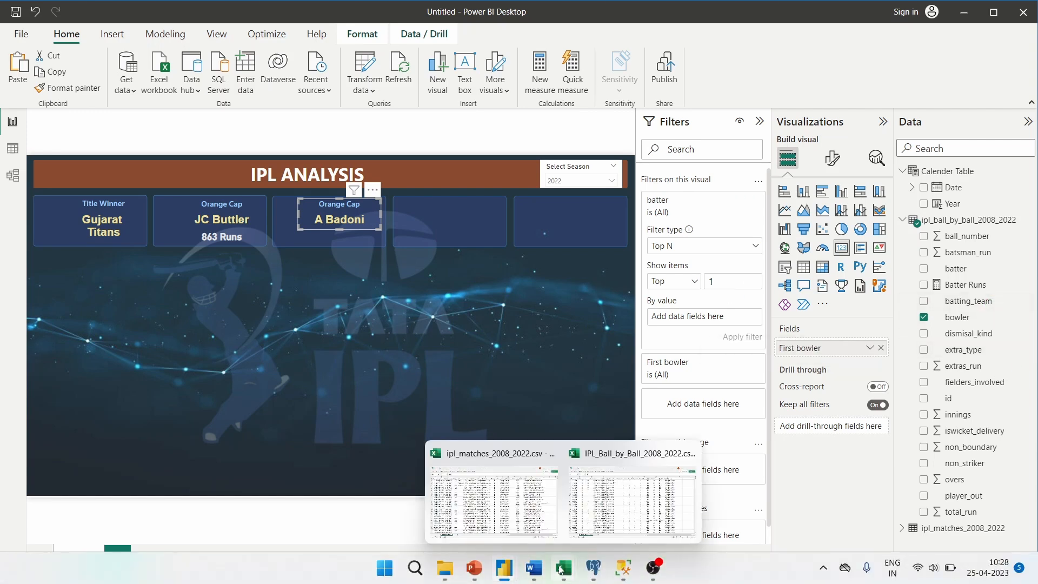
pyautogui.click(637, 500)
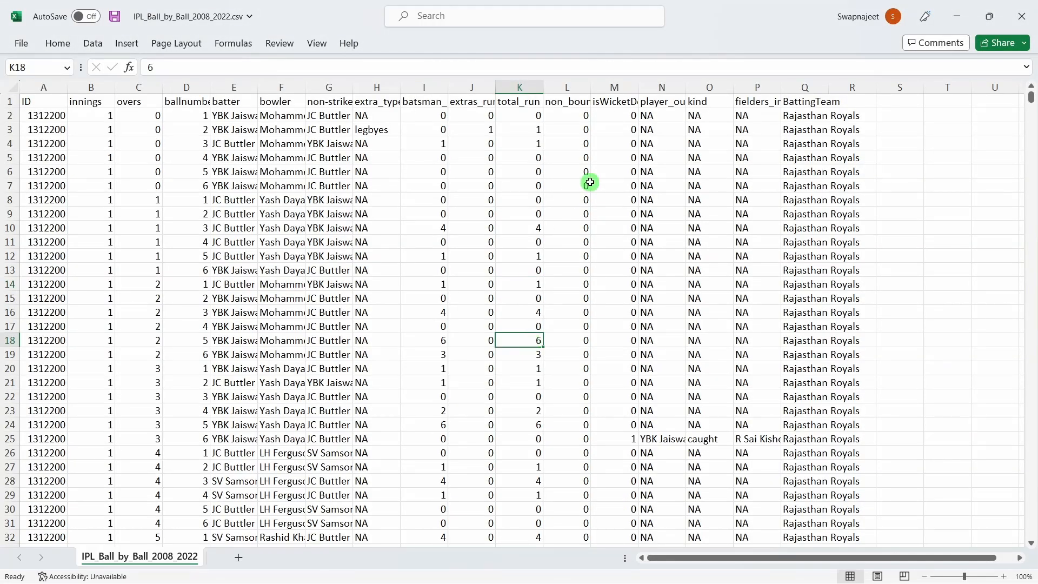
pyautogui.click(624, 87)
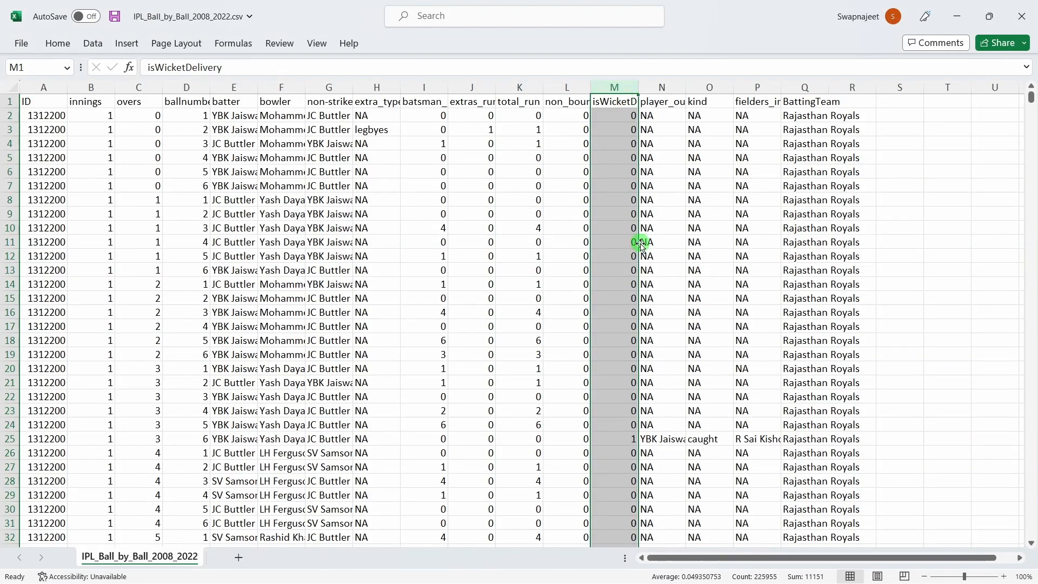
pyautogui.scroll(-2, 635, 348)
pyautogui.click(630, 371)
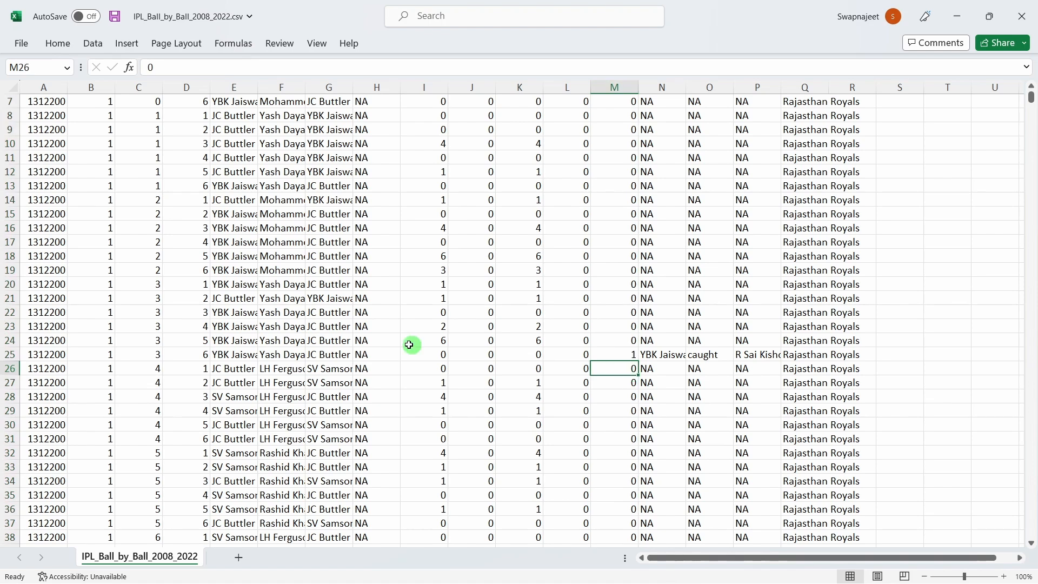
pyautogui.click(627, 357)
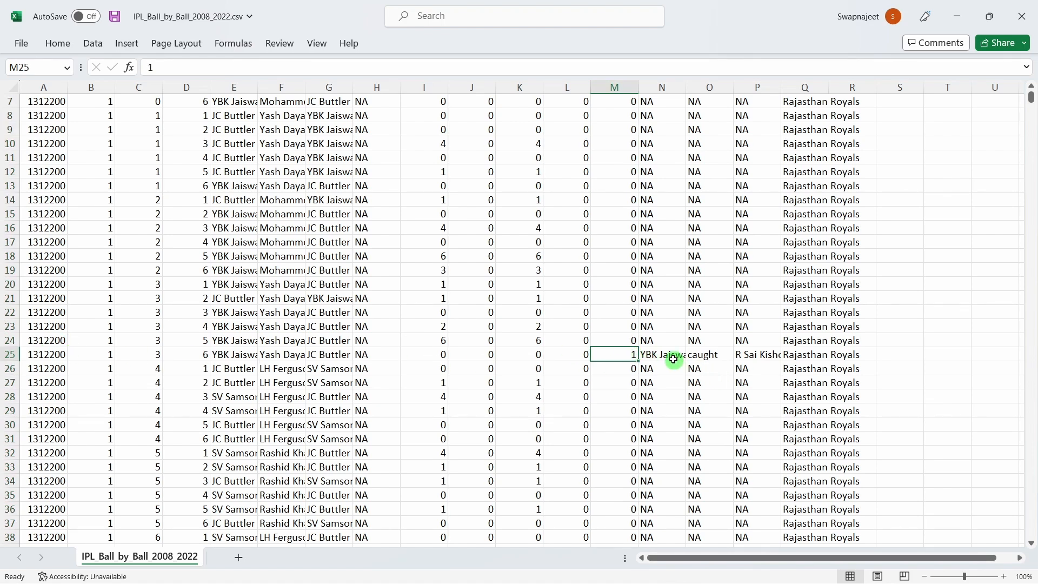
pyautogui.scroll(2, 667, 354)
pyautogui.scroll(-2, 660, 270)
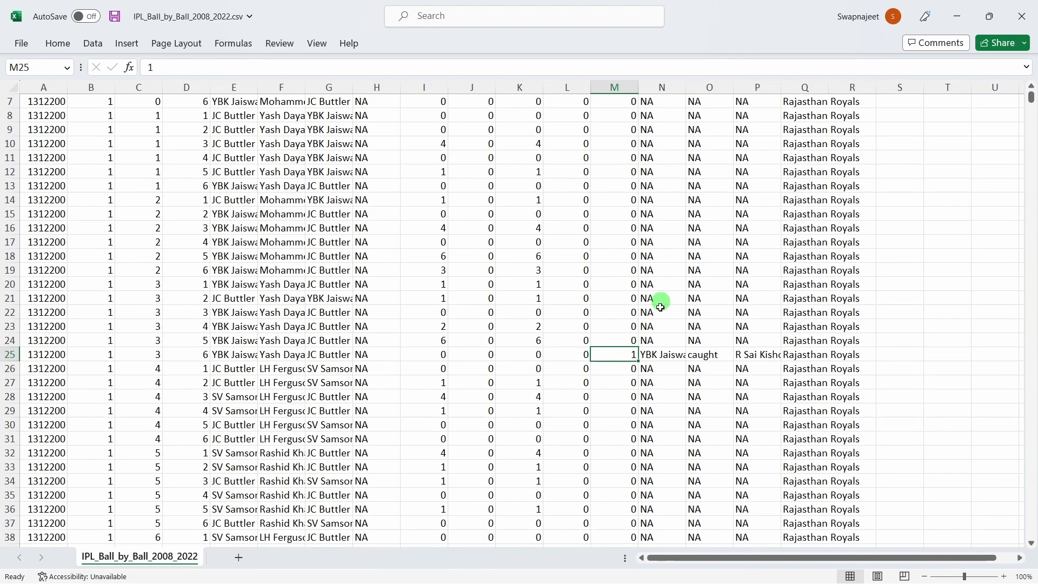
pyautogui.click(660, 354)
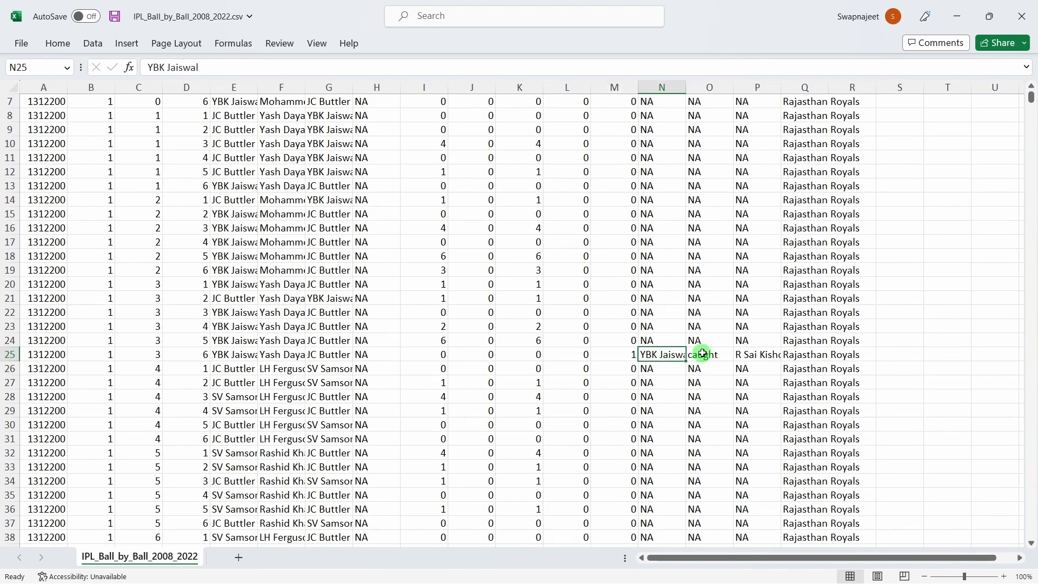
pyautogui.scroll(2, 702, 354)
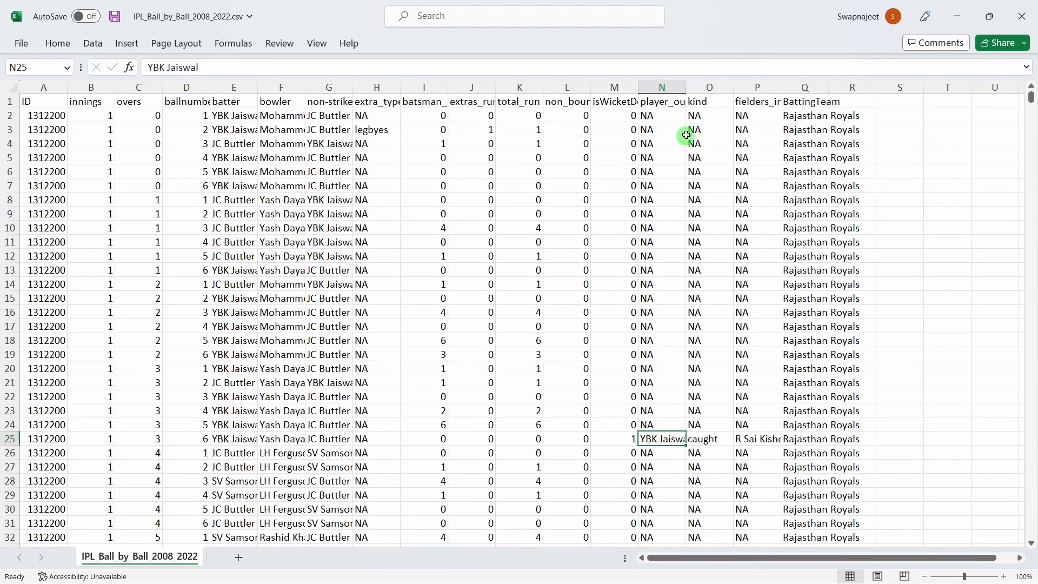
pyautogui.click(701, 442)
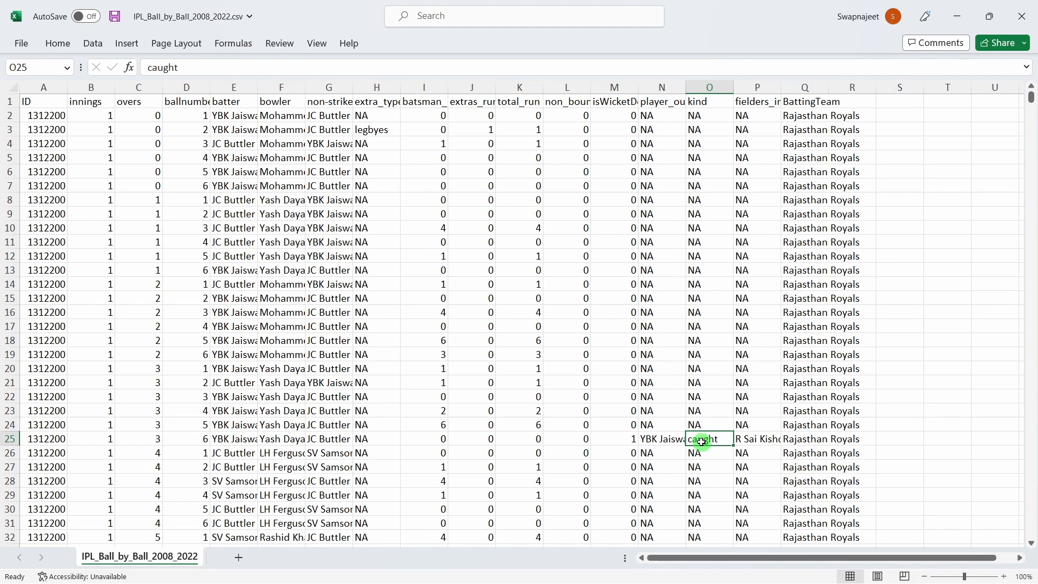
pyautogui.click(756, 439)
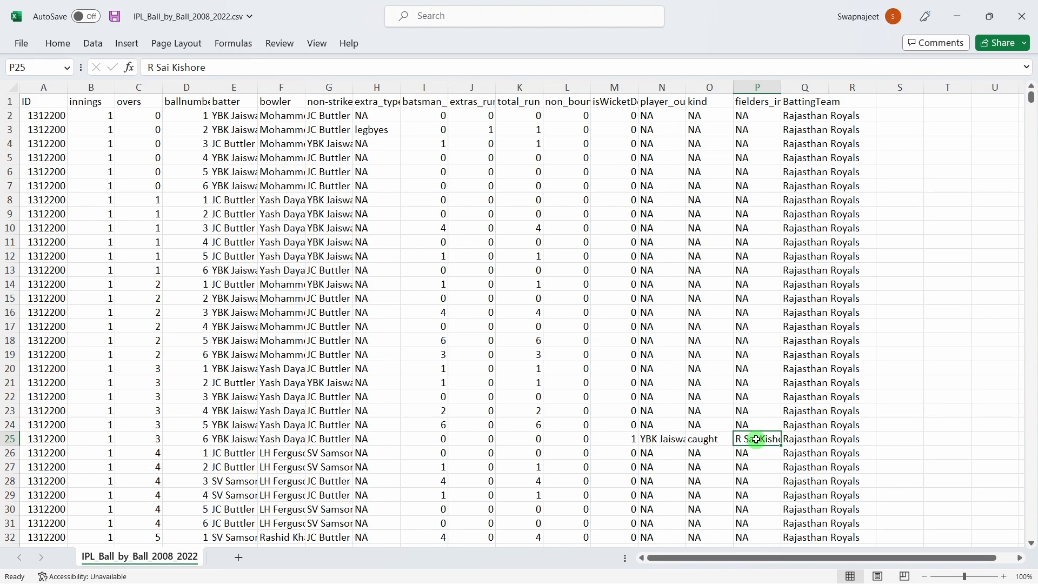
pyautogui.click(616, 438)
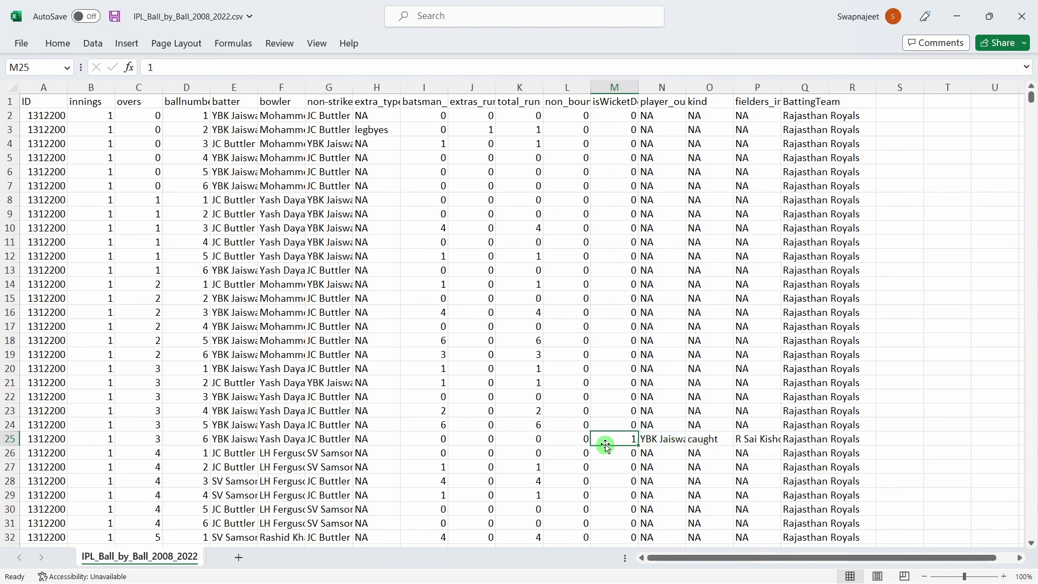
pyautogui.moveTo(625, 445); pyautogui.dragTo(622, 435)
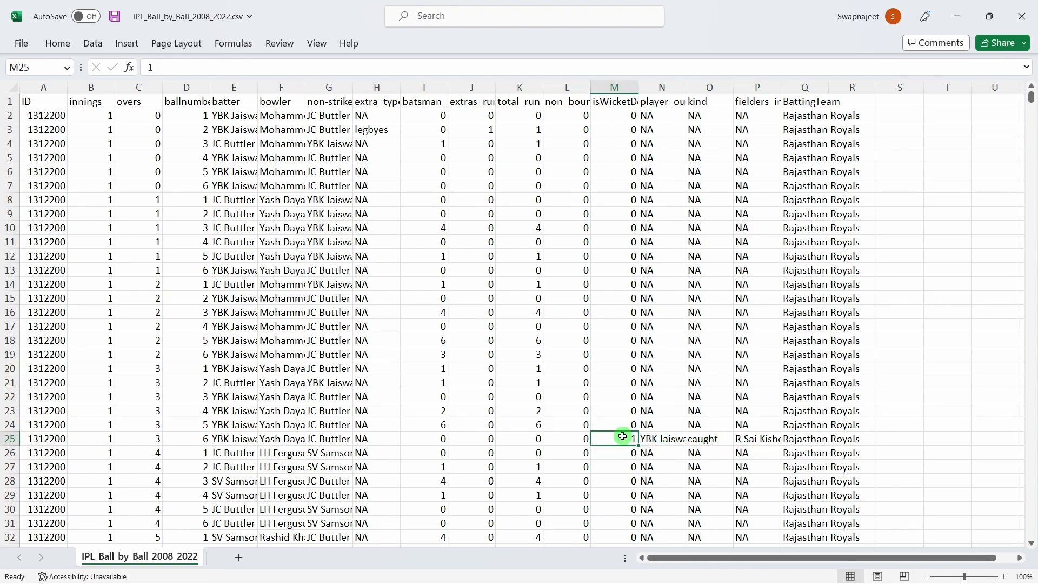
pyautogui.hotkey('alt', 'Tab')
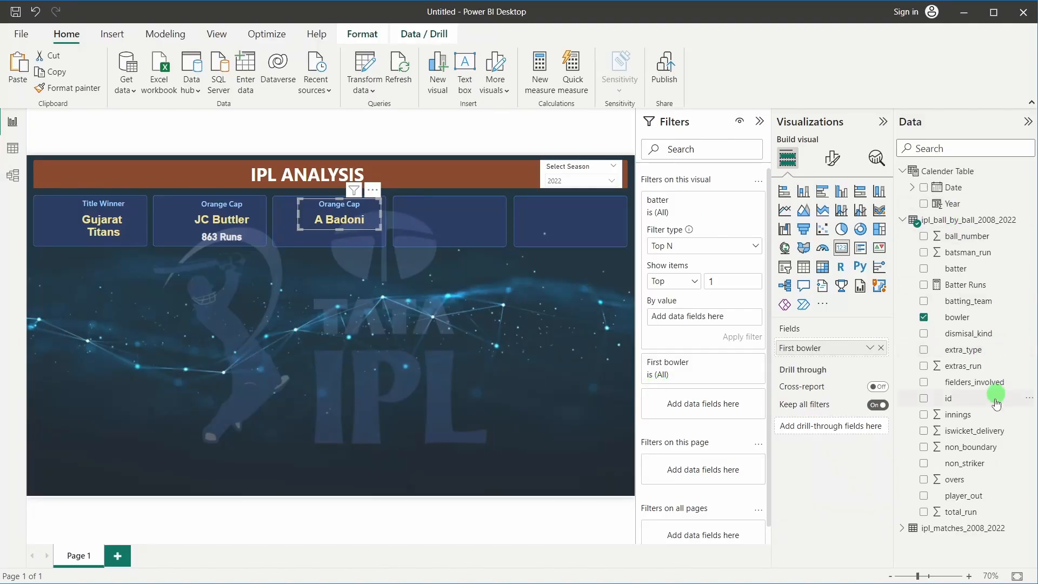
# Rank the A Badoni card's batter filter as Top 1 by Sum of iswicket_delivery and apply it
pyautogui.moveTo(949, 427); pyautogui.dragTo(698, 321)
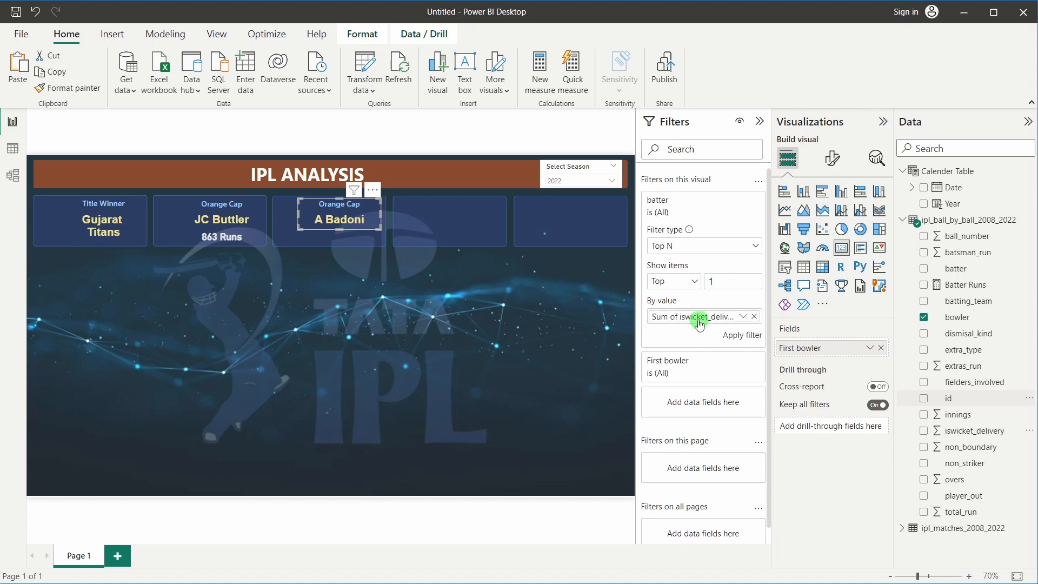
pyautogui.click(741, 335)
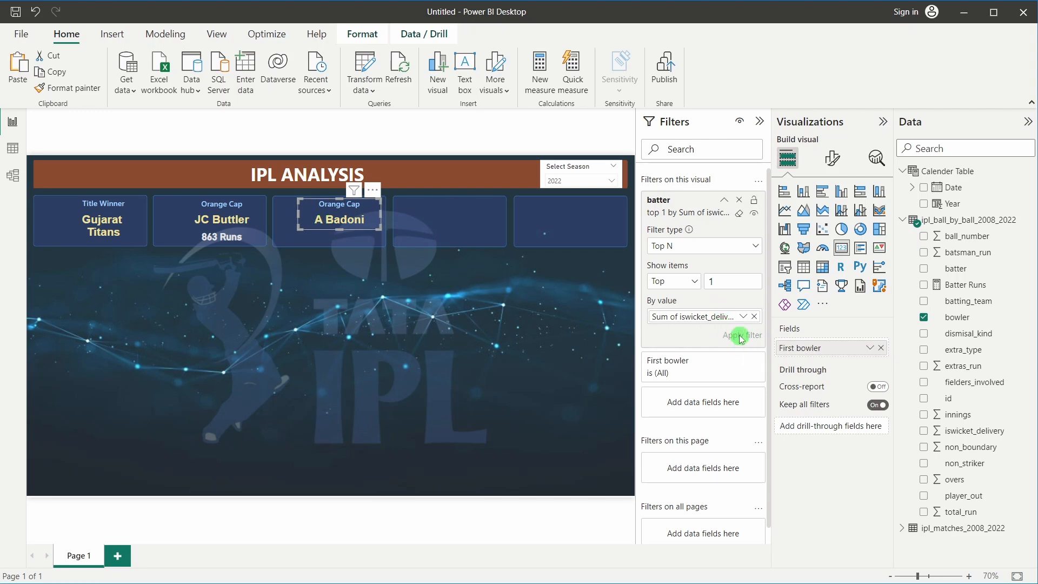
pyautogui.click(754, 317)
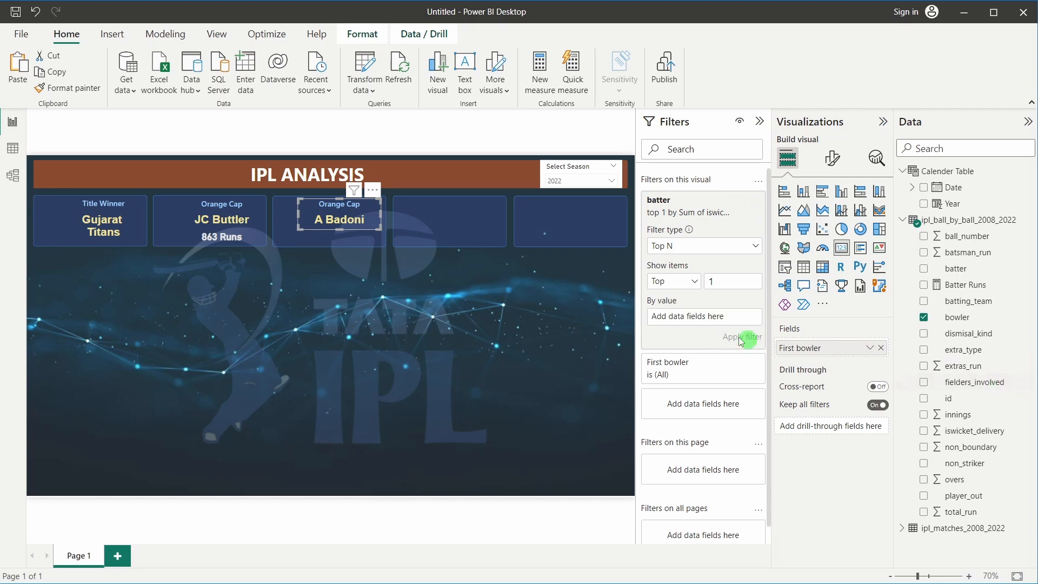
pyautogui.moveTo(971, 430); pyautogui.dragTo(710, 310)
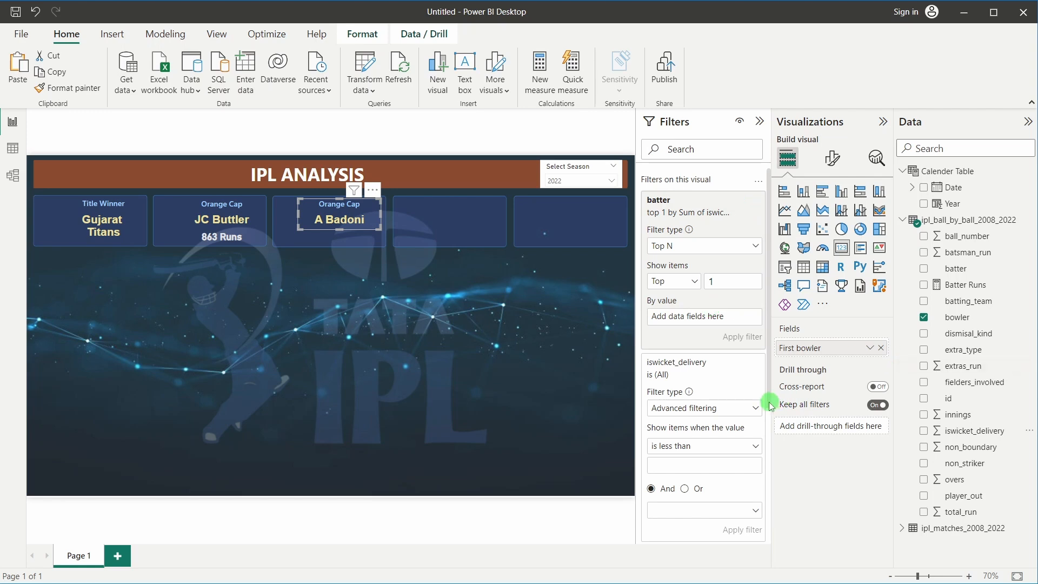
pyautogui.click(738, 366)
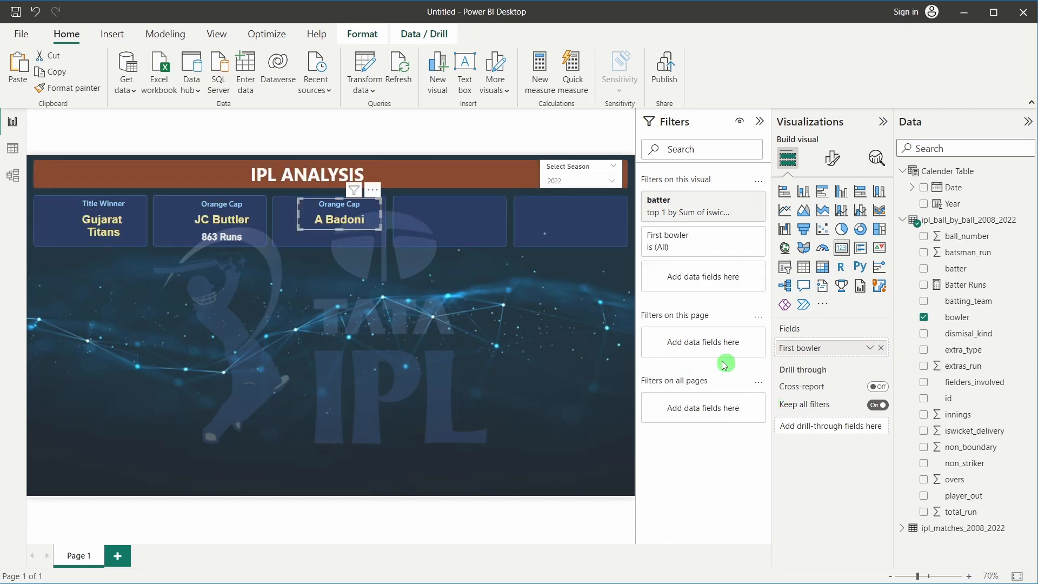
pyautogui.click(364, 305)
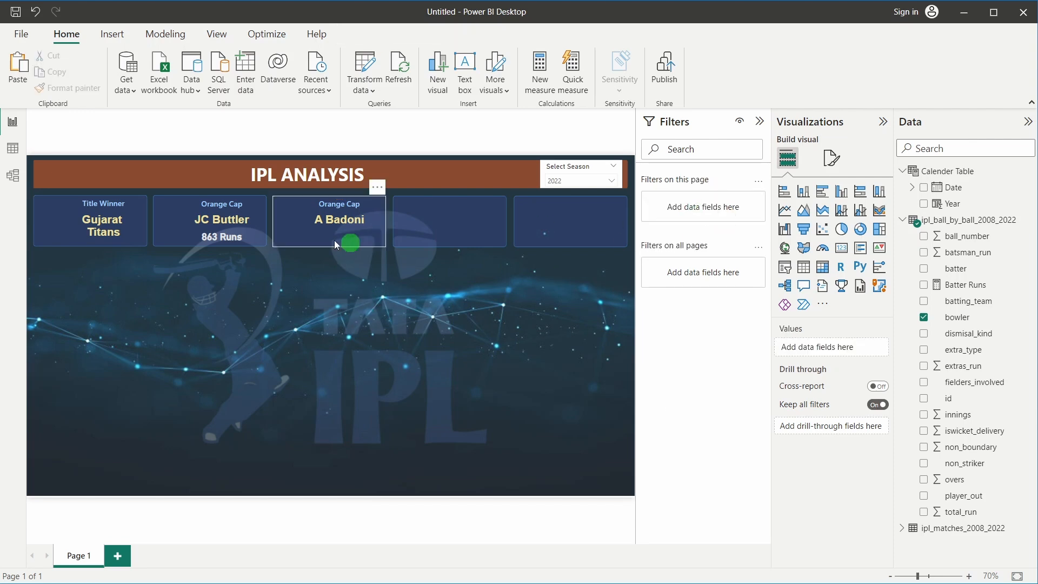
pyautogui.click(319, 219)
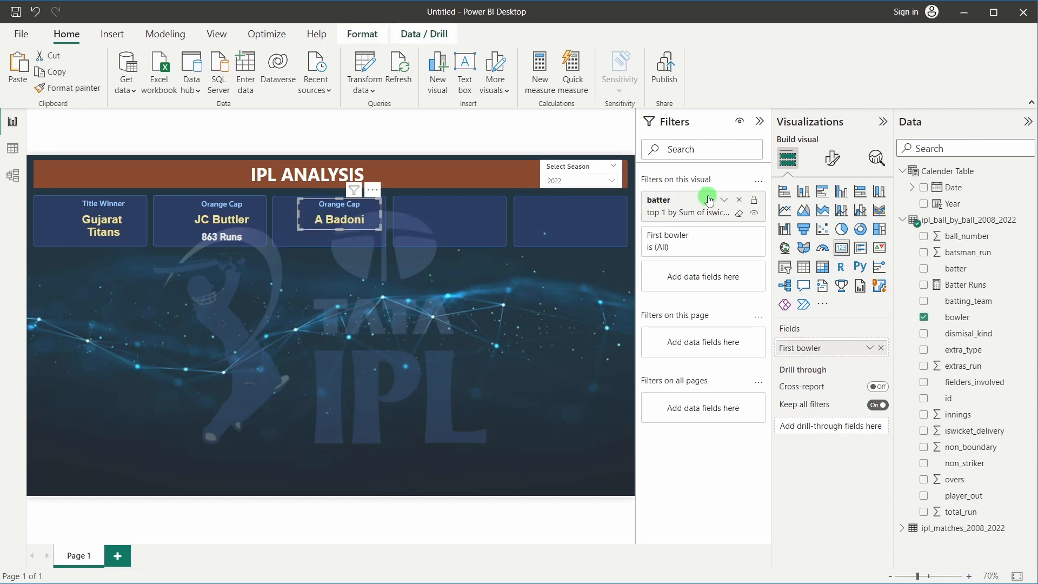
pyautogui.click(680, 217)
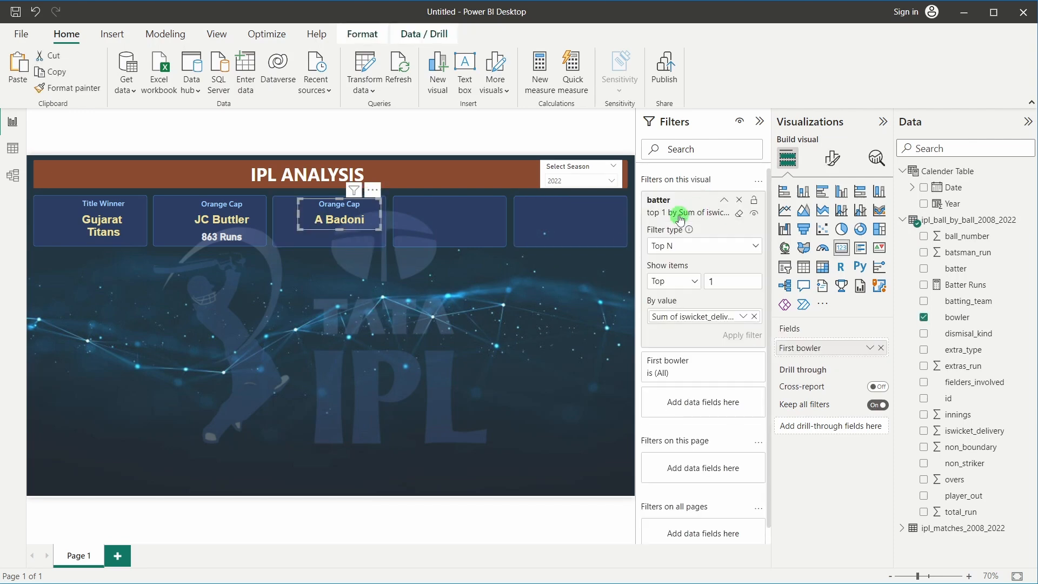
pyautogui.click(754, 317)
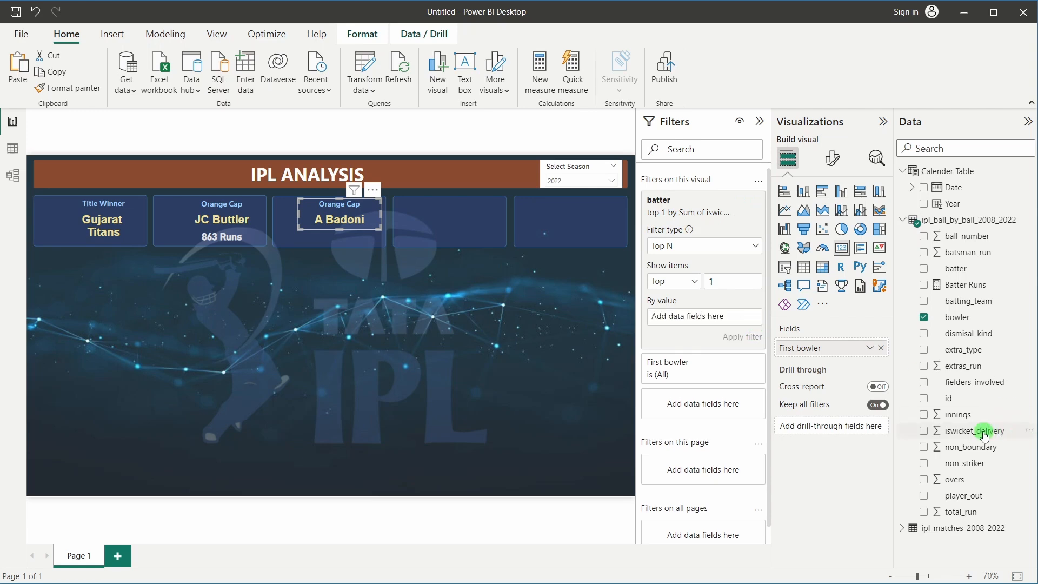
pyautogui.moveTo(983, 431); pyautogui.dragTo(693, 317)
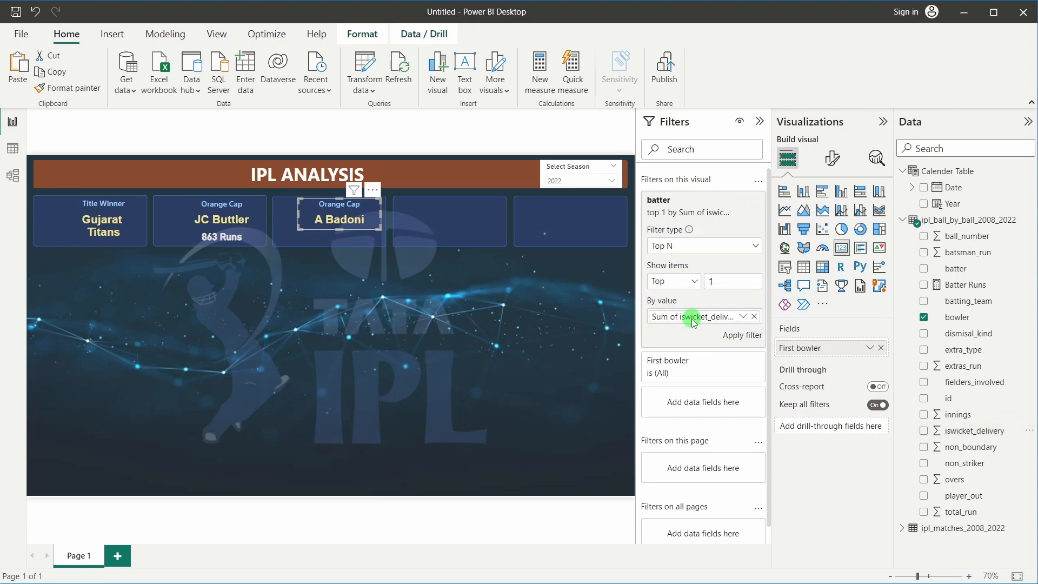
pyautogui.click(741, 336)
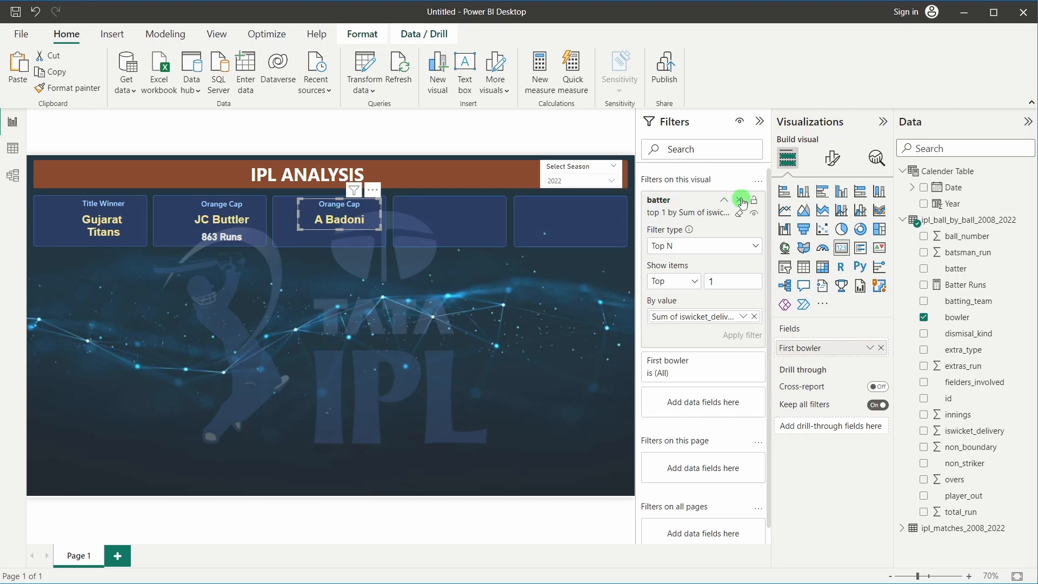
# Replace the batter filter with a bowler Top 1 by Sum of iswicket_delivery filter, then switch to Excel
pyautogui.click(740, 201)
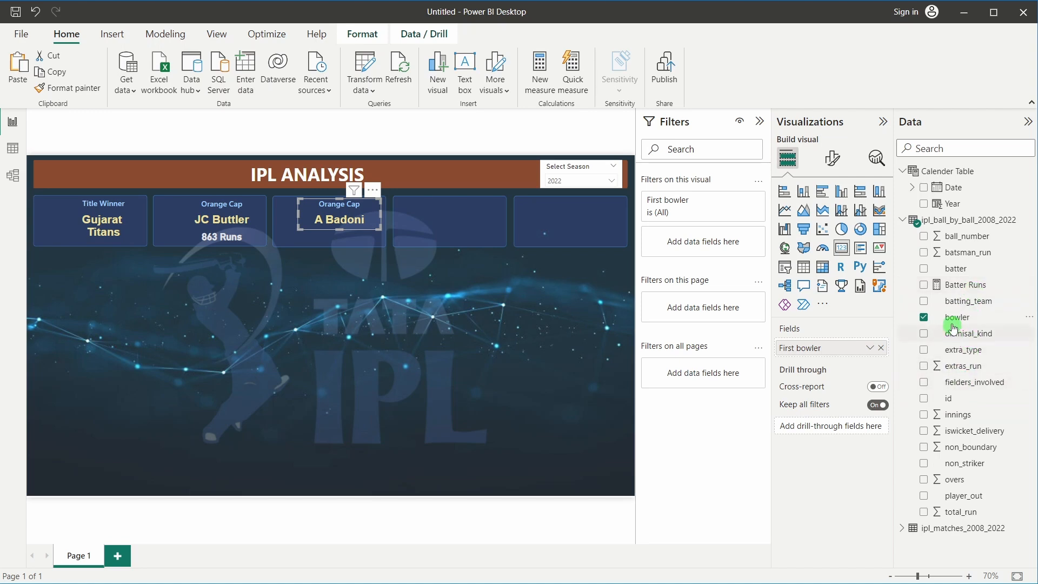
pyautogui.moveTo(954, 318); pyautogui.dragTo(708, 238)
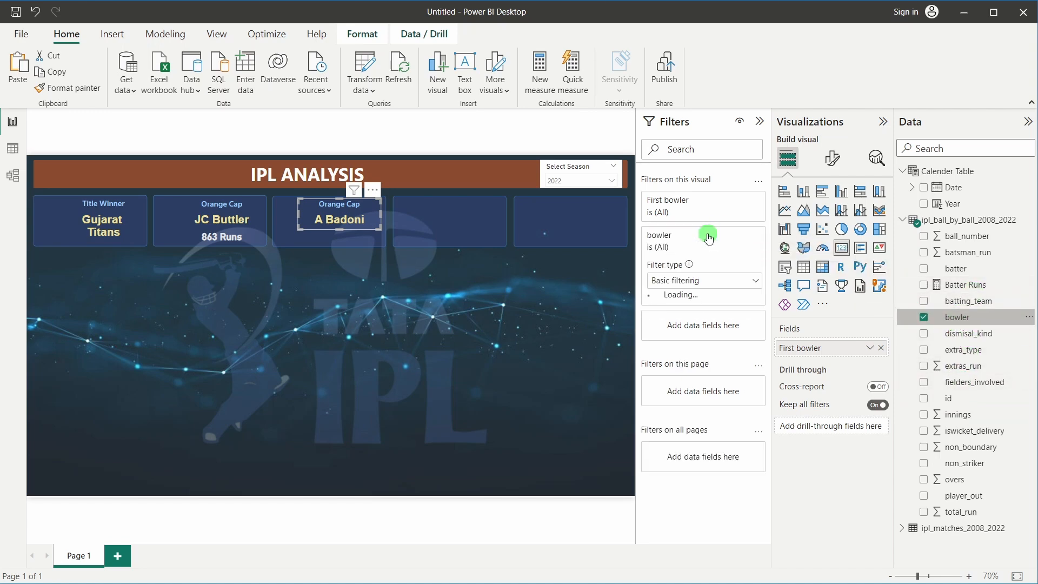
pyautogui.click(672, 286)
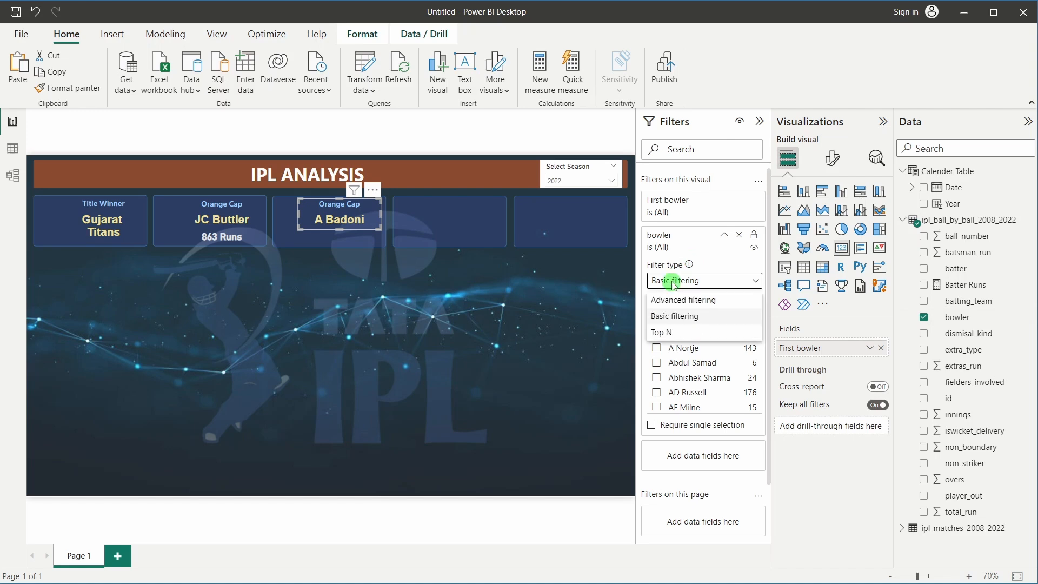
pyautogui.click(672, 330)
pyautogui.click(728, 321)
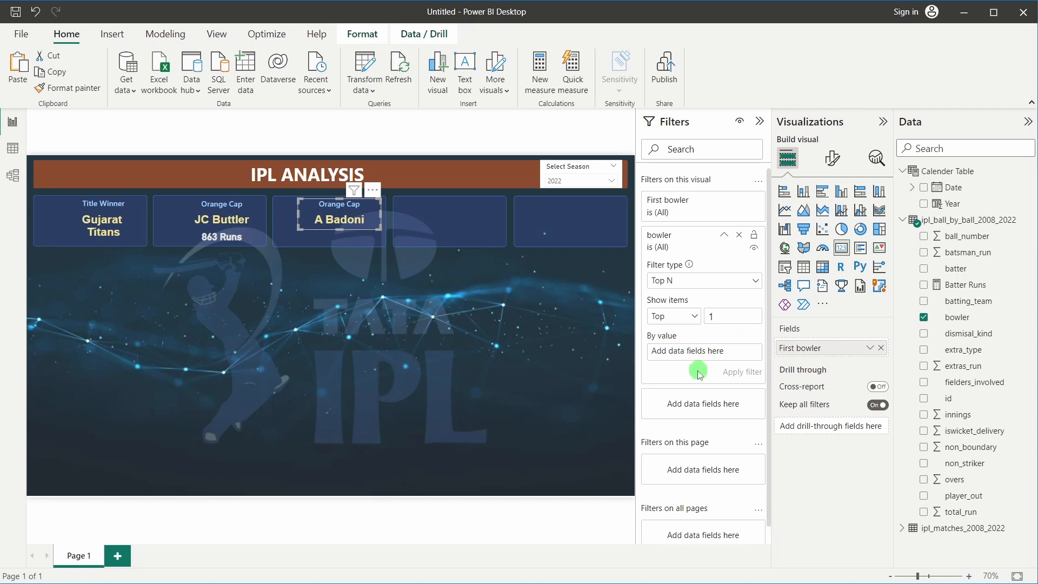
pyautogui.moveTo(965, 431); pyautogui.dragTo(702, 355)
pyautogui.click(728, 372)
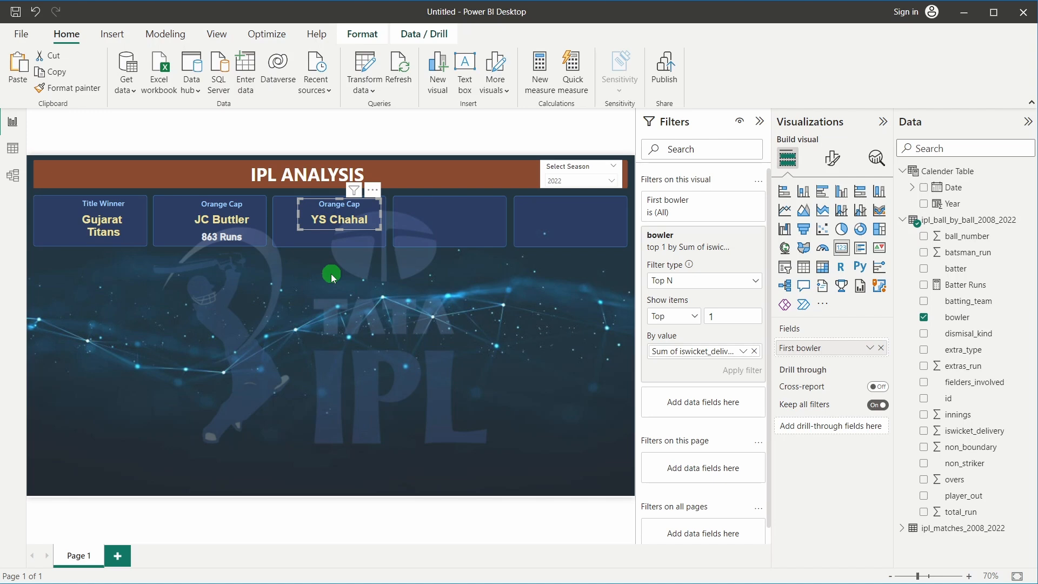
pyautogui.hotkey('alt', 'Tab')
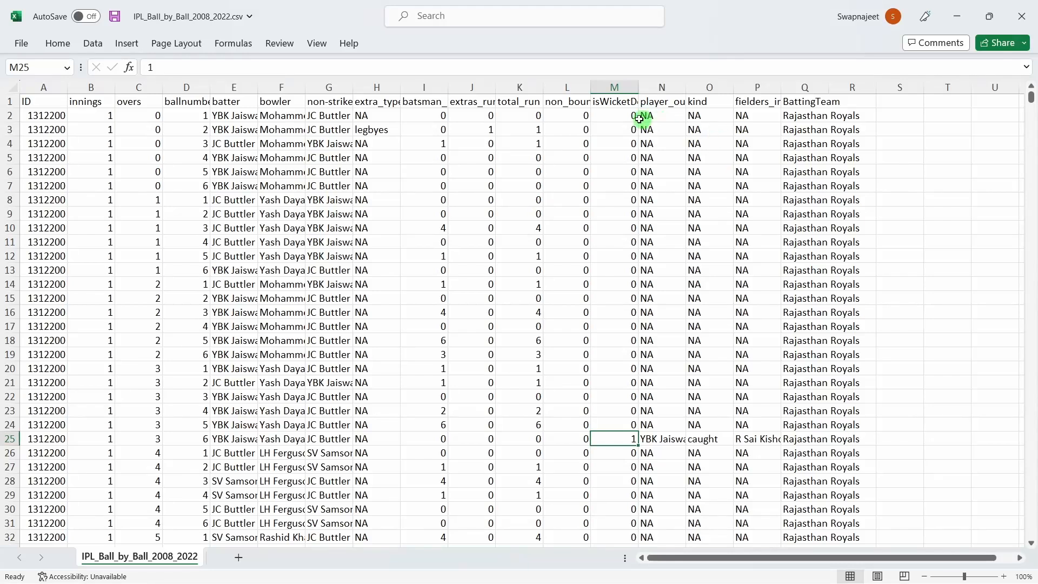
# Turn on column filters for the ball-by-ball sheet's header row via Sort & Filter
pyautogui.click(10, 101)
pyautogui.click(58, 44)
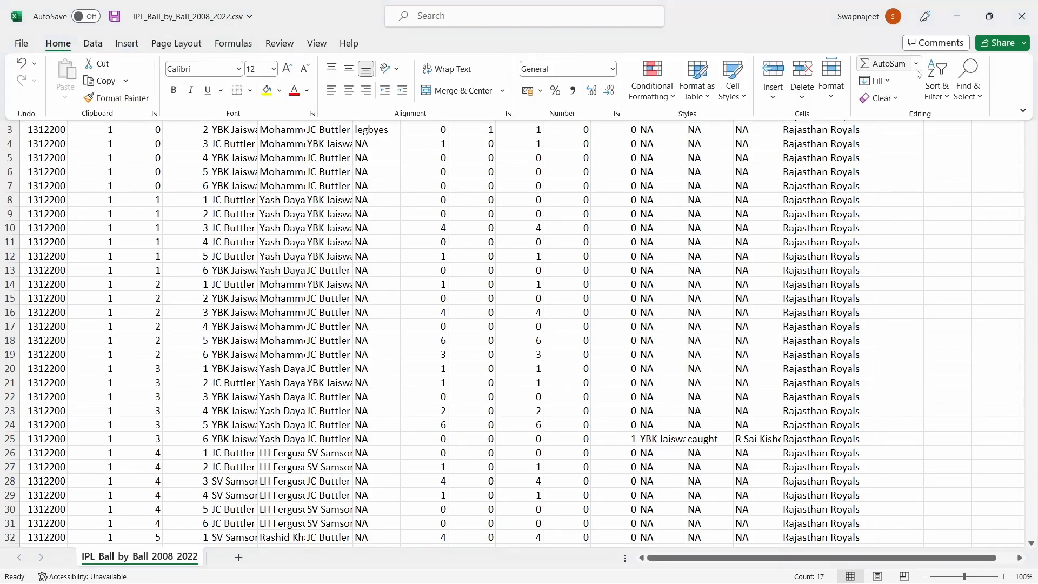
pyautogui.click(937, 81)
pyautogui.click(957, 177)
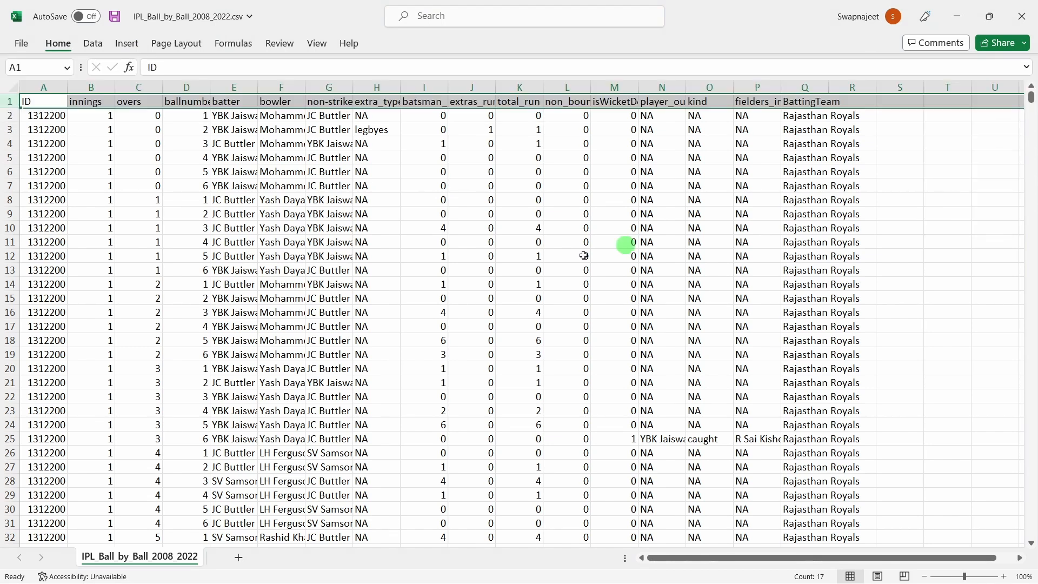
pyautogui.click(583, 253)
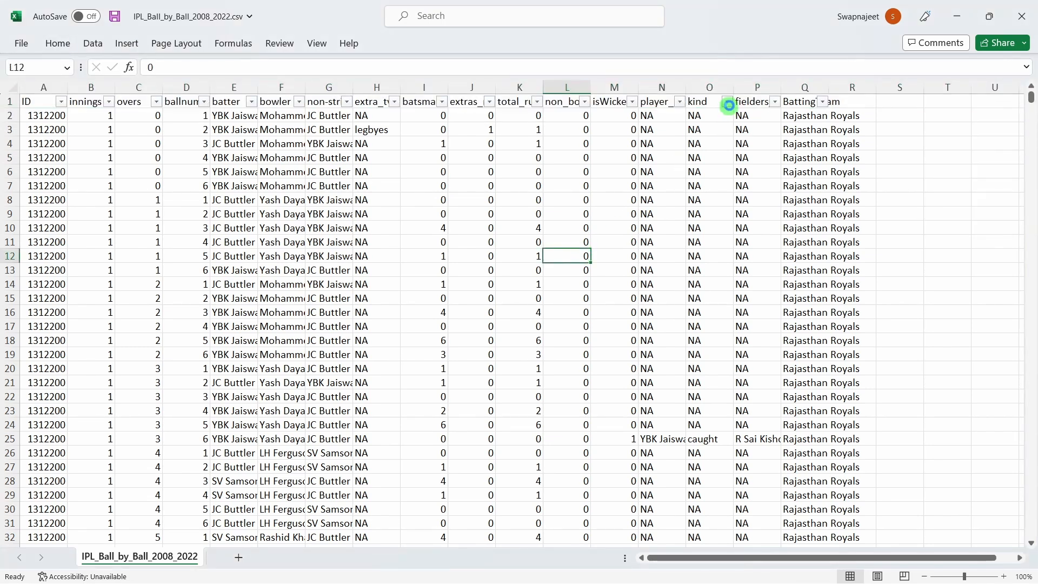
# Review the dismissal kind column's values, then return to the Power BI report
pyautogui.click(727, 102)
pyautogui.scroll(-1, 622, 313)
pyautogui.scroll(1, 584, 269)
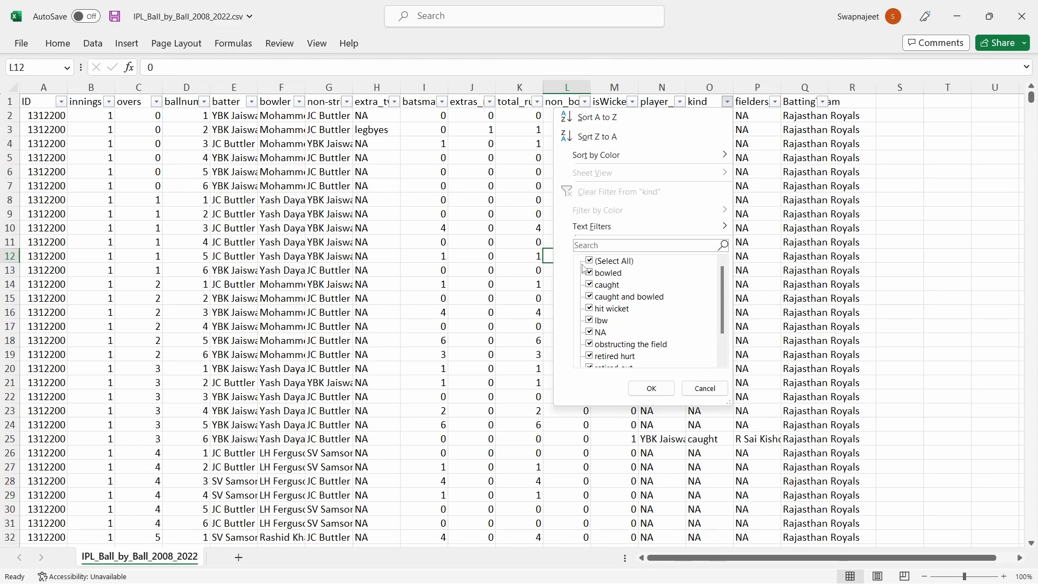
pyautogui.scroll(-1, 619, 271)
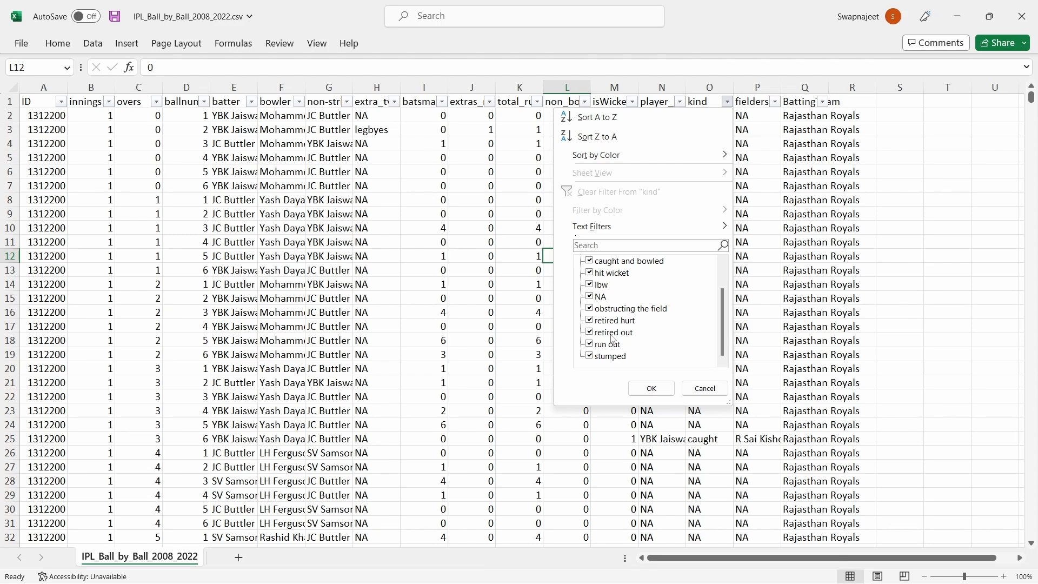
pyautogui.scroll(1, 621, 310)
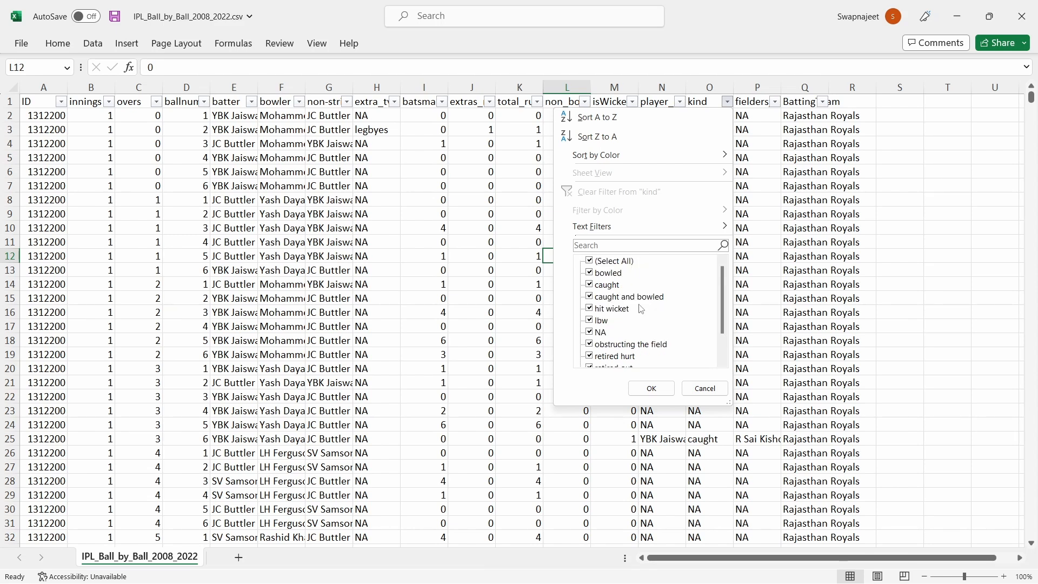
pyautogui.scroll(-1, 595, 315)
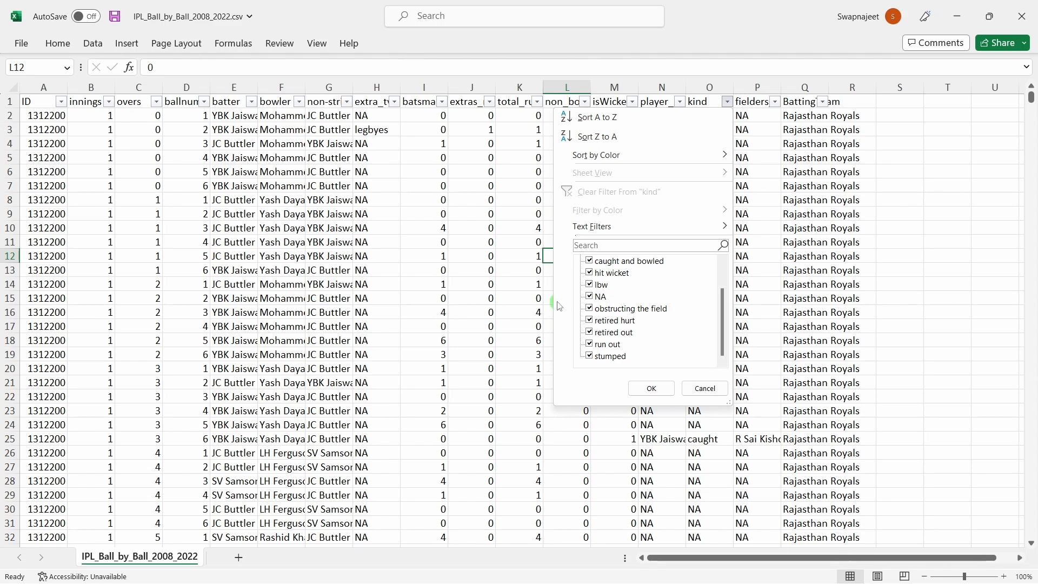
pyautogui.click(518, 283)
pyautogui.hotkey('alt', 'Tab')
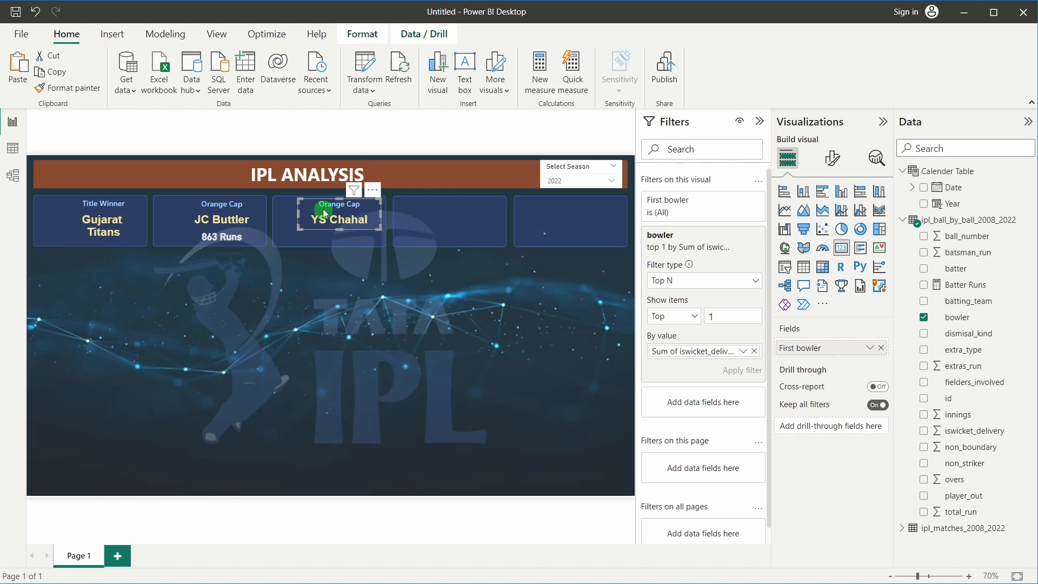
# Add dismissal_kind as a filter on the YS Chahal card
pyautogui.click(357, 302)
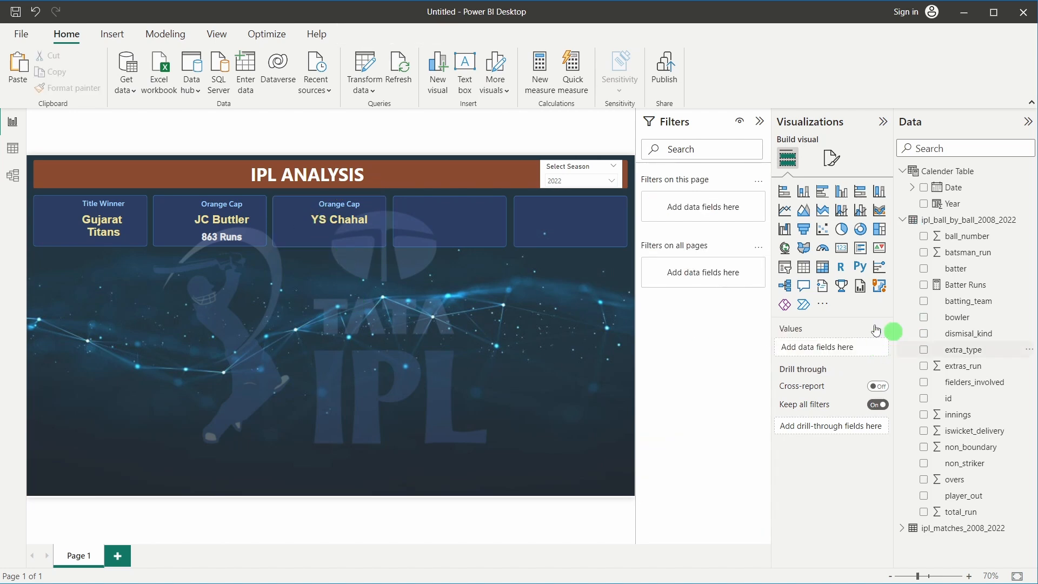
pyautogui.click(318, 213)
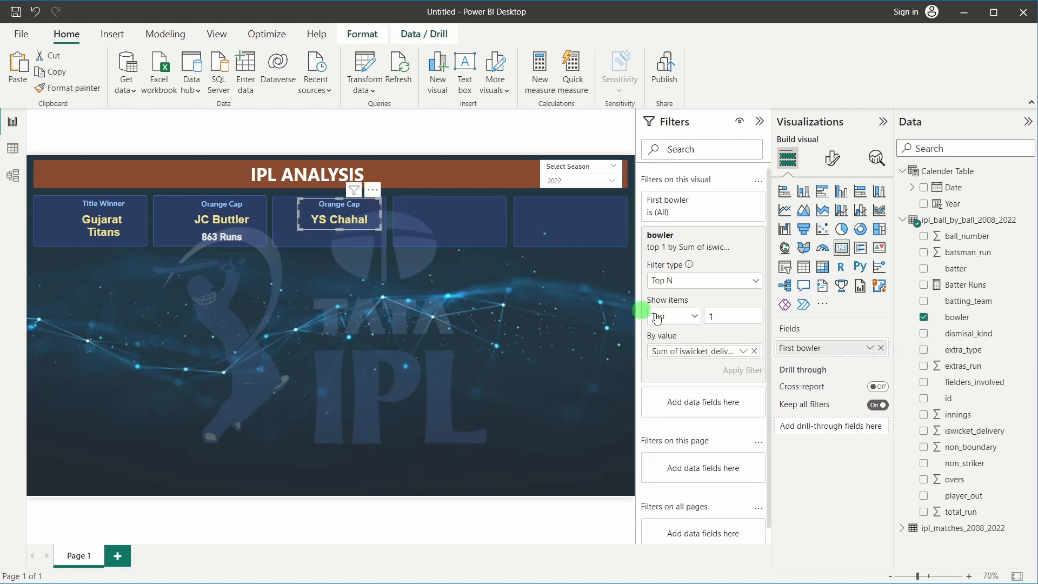
pyautogui.moveTo(963, 339); pyautogui.dragTo(701, 408)
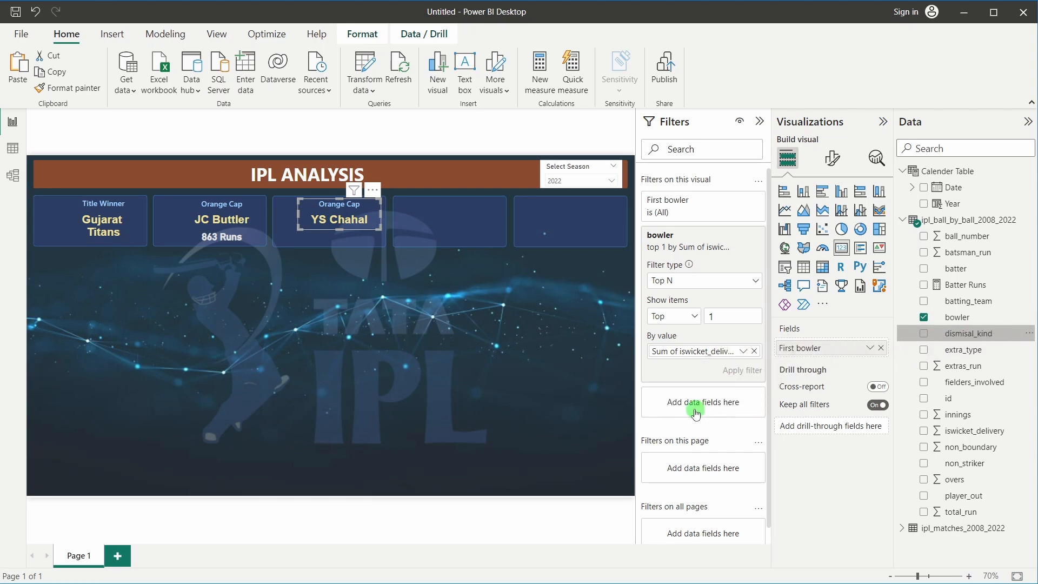
pyautogui.scroll(-3, 683, 432)
pyautogui.scroll(-2, 681, 325)
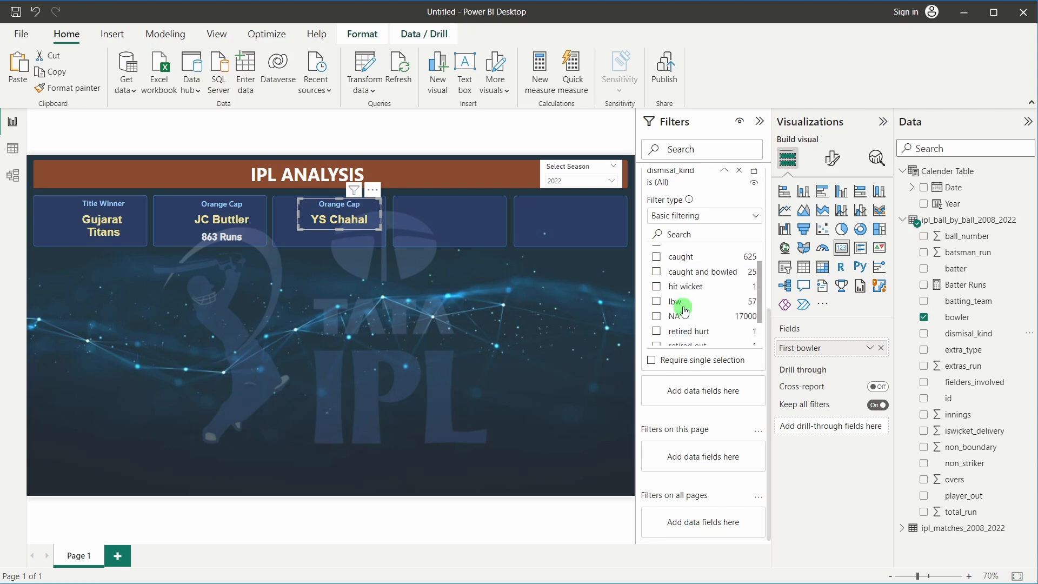
pyautogui.scroll(2, 683, 316)
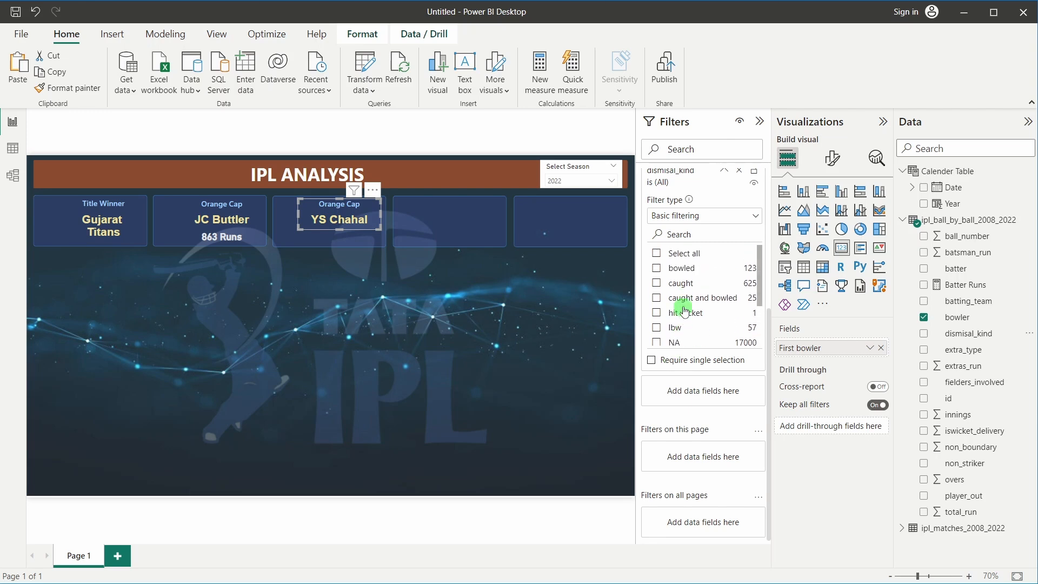
# Tick bowled, caught, caught and bowled, hit wicket, lbw and stumped in the dismissal_kind filter
pyautogui.click(657, 268)
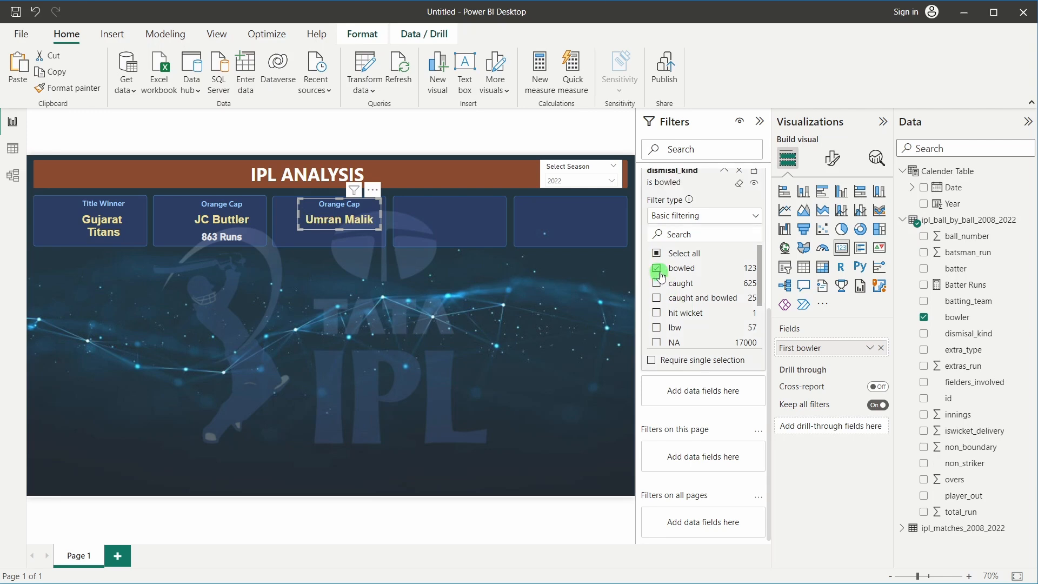
pyautogui.click(657, 283)
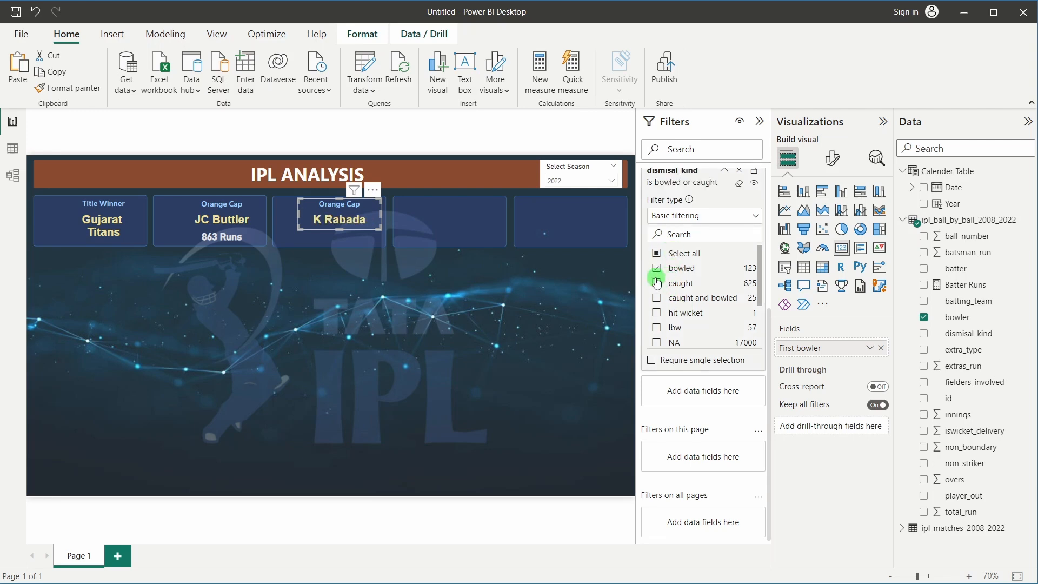
pyautogui.click(657, 299)
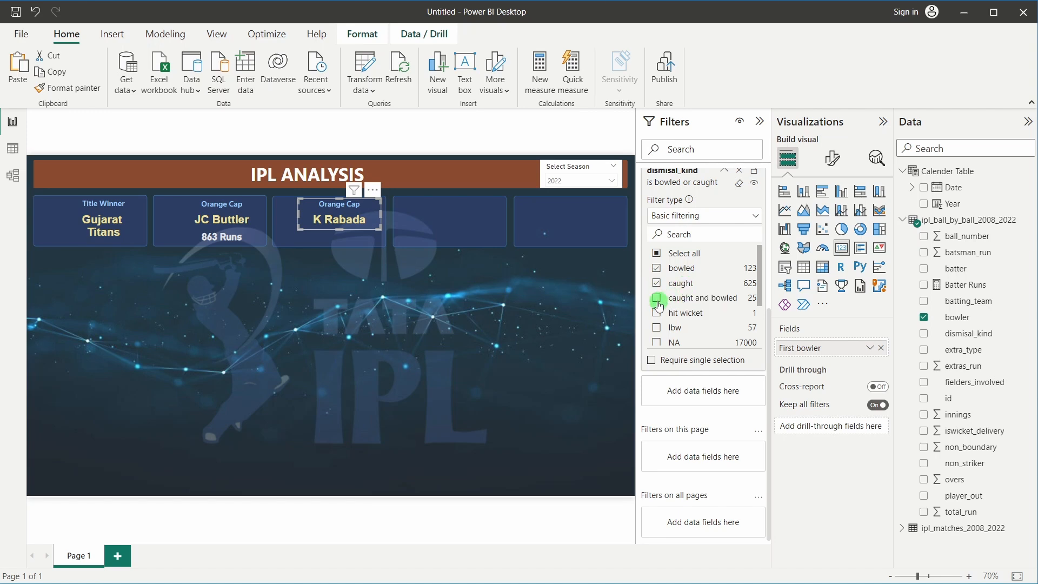
pyautogui.scroll(-2, 657, 300)
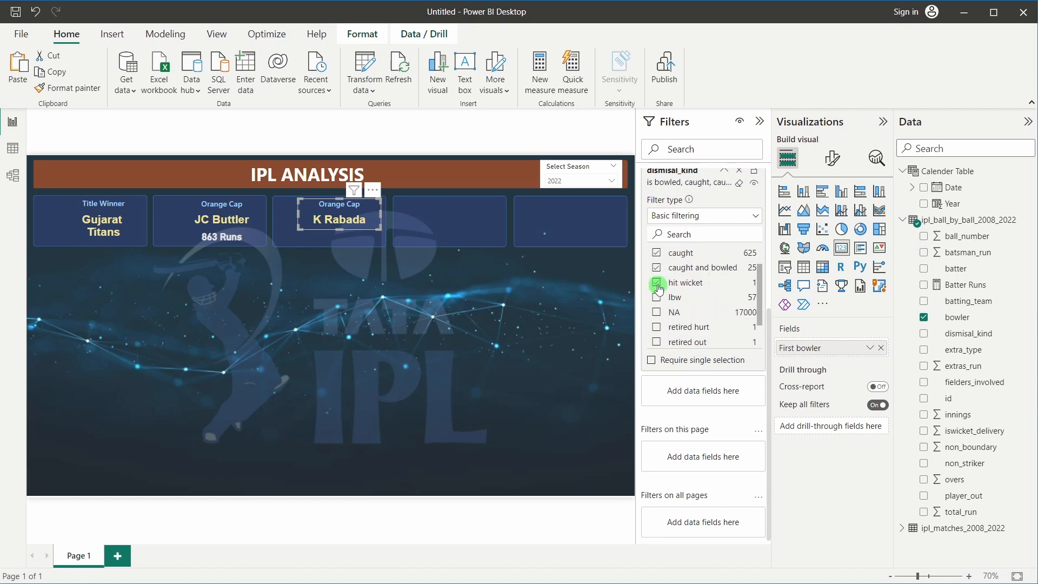
pyautogui.scroll(-2, 658, 289)
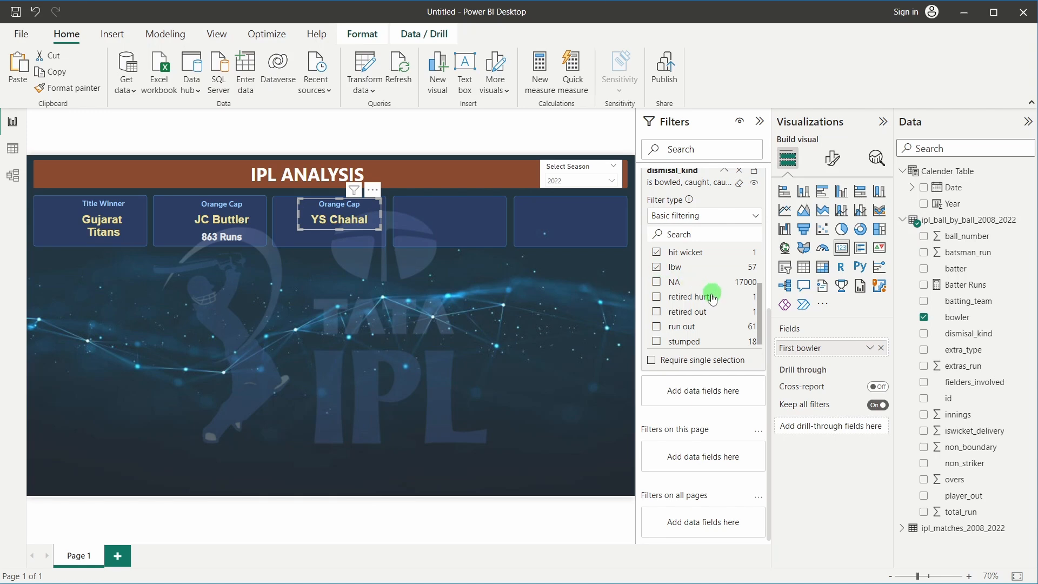
pyautogui.click(697, 309)
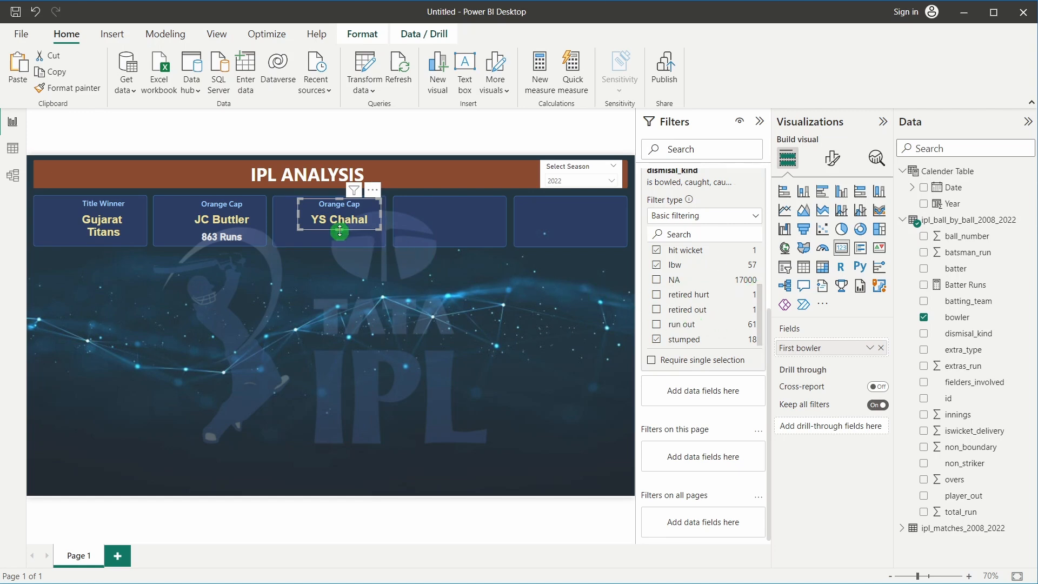
pyautogui.scroll(3, 702, 303)
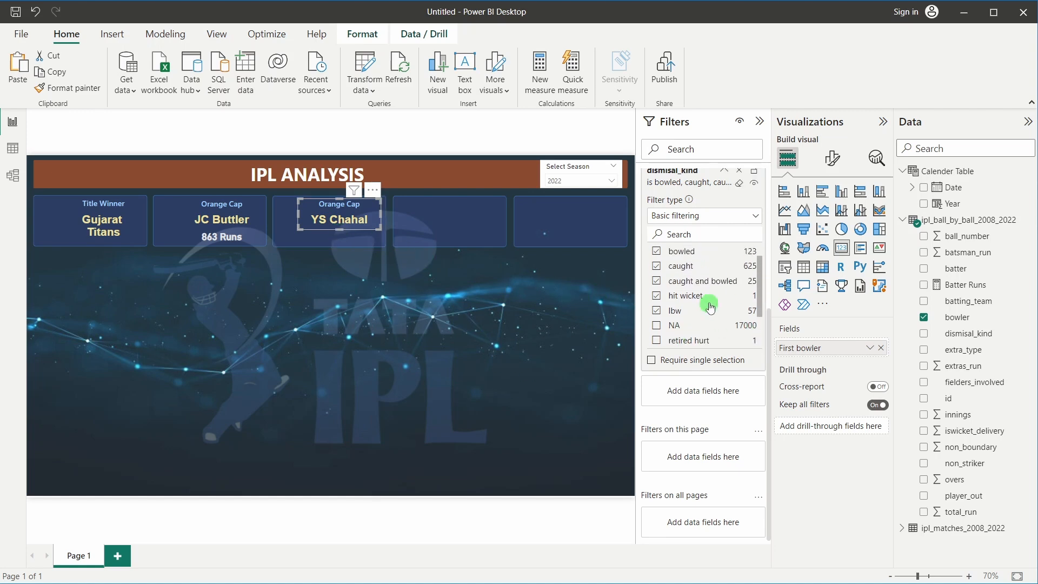
pyautogui.scroll(5, 708, 325)
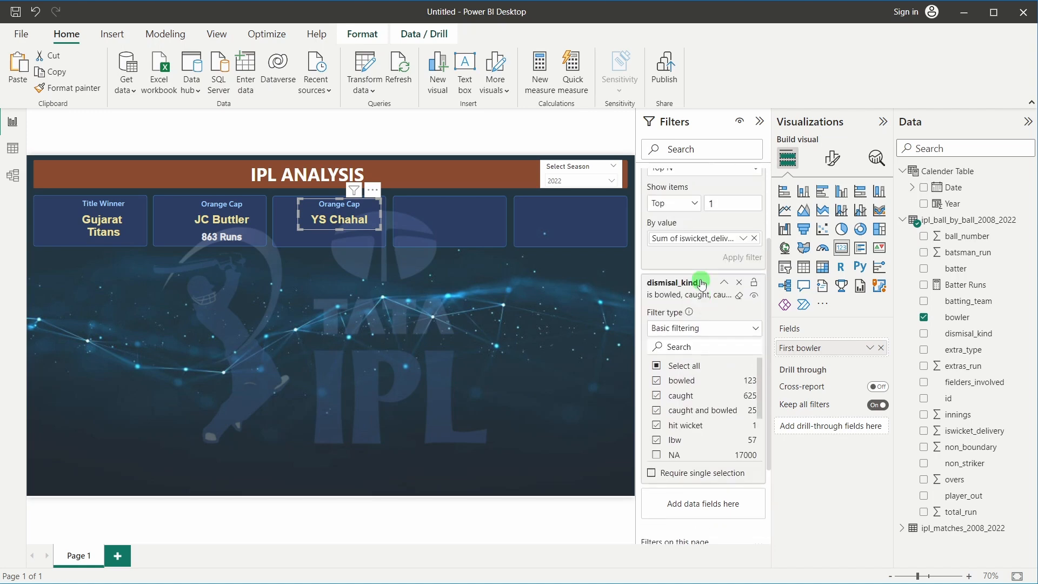
pyautogui.scroll(-3, 701, 282)
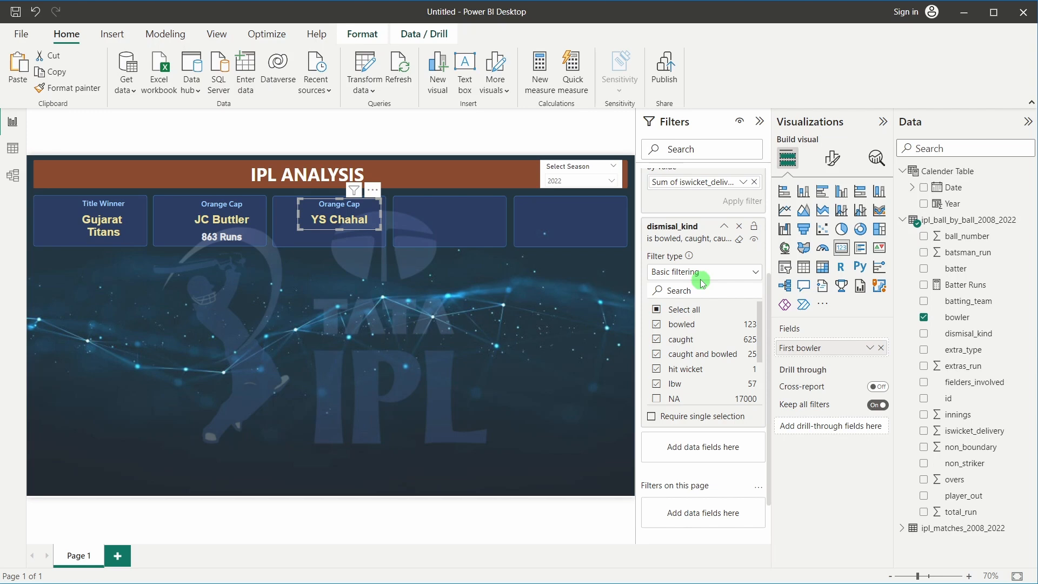
pyautogui.click(367, 256)
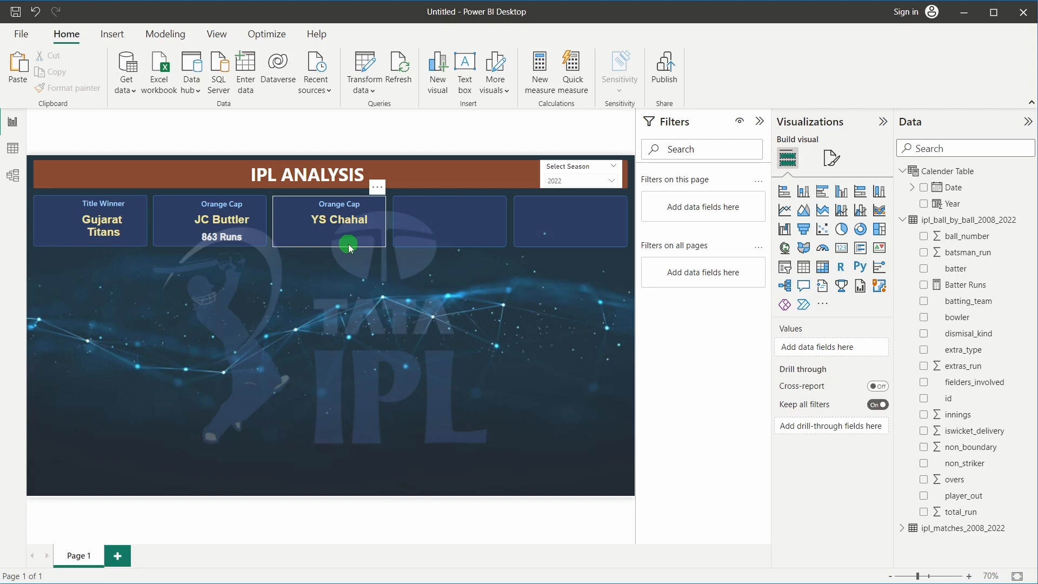
# Switch the season slicer from 2022 to 2021 and select the HV Patel card
pyautogui.click(551, 180)
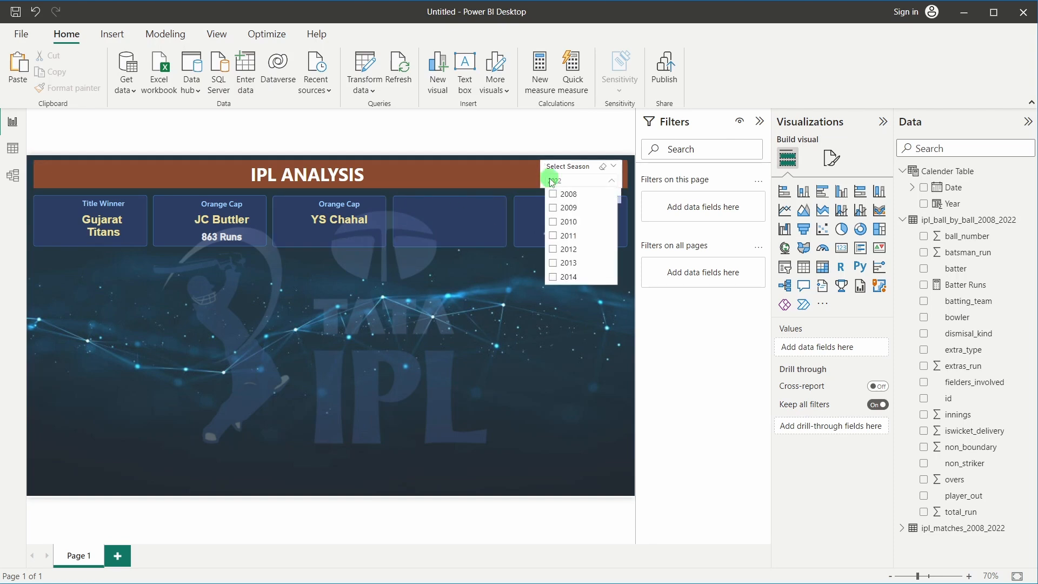
pyautogui.scroll(-3, 565, 238)
pyautogui.scroll(2, 567, 257)
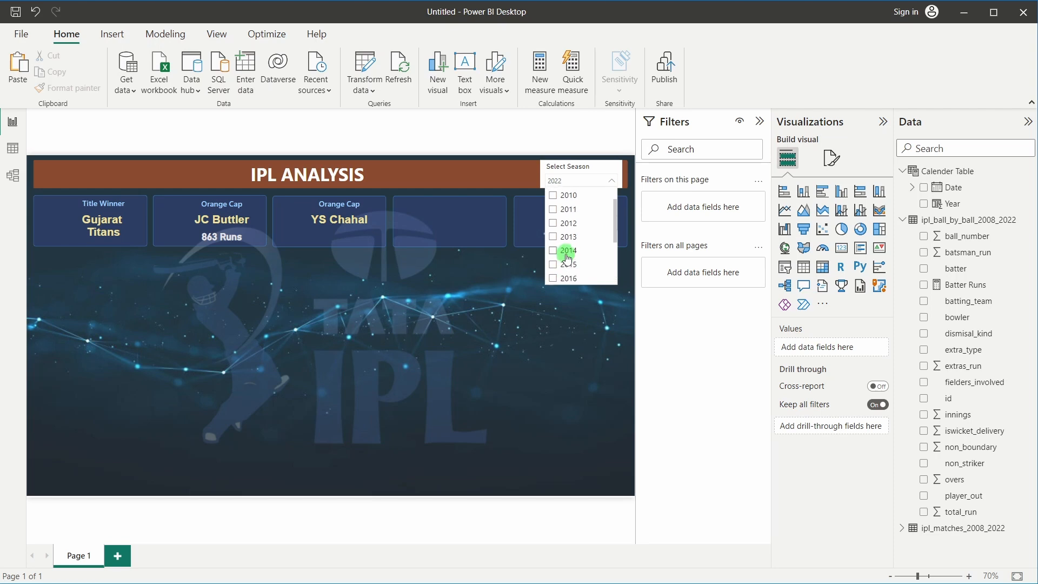
pyautogui.scroll(-3, 567, 257)
pyautogui.click(552, 275)
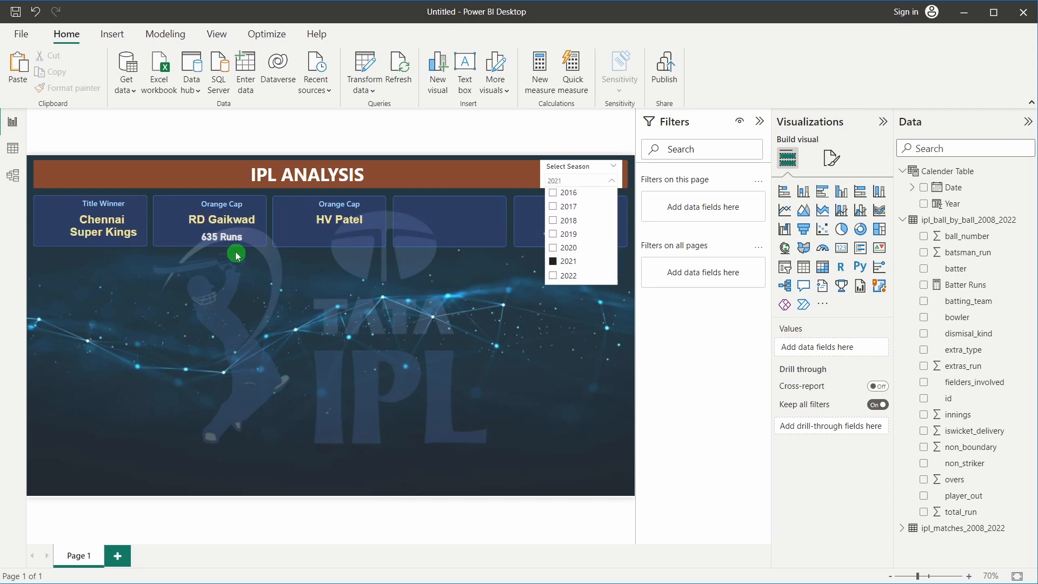
pyautogui.click(200, 221)
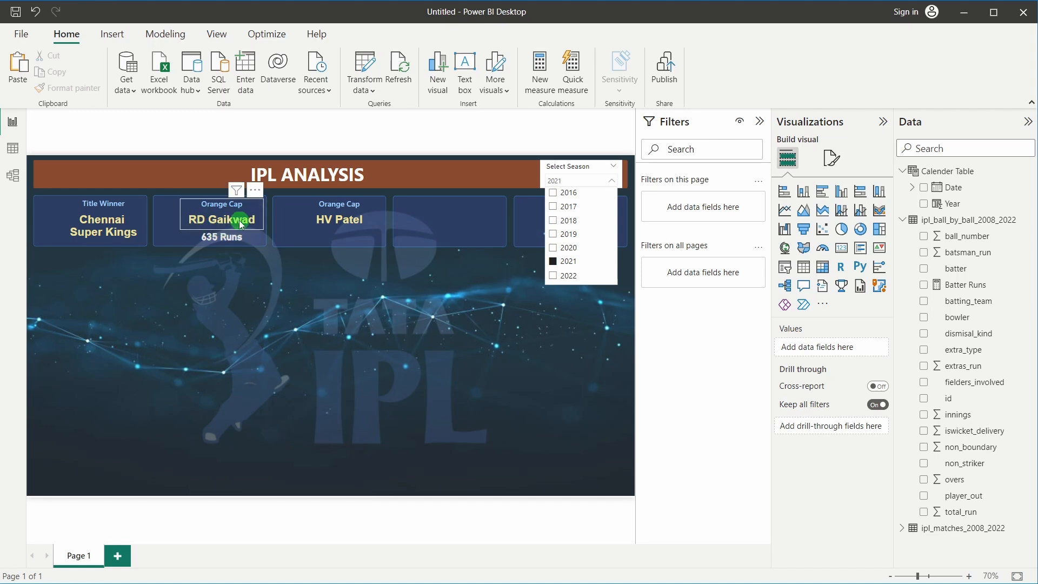
pyautogui.click(294, 215)
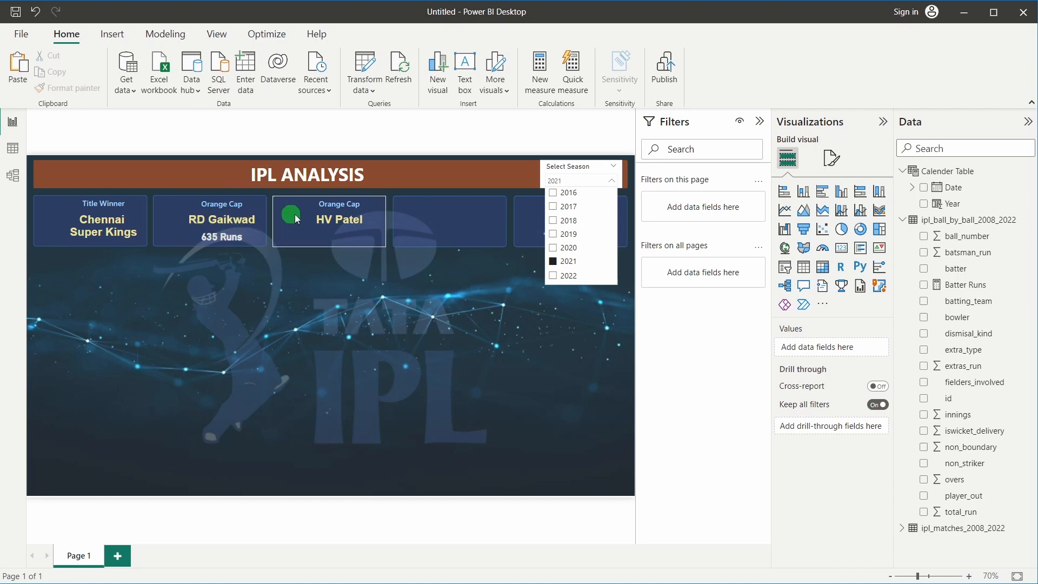
pyautogui.click(331, 214)
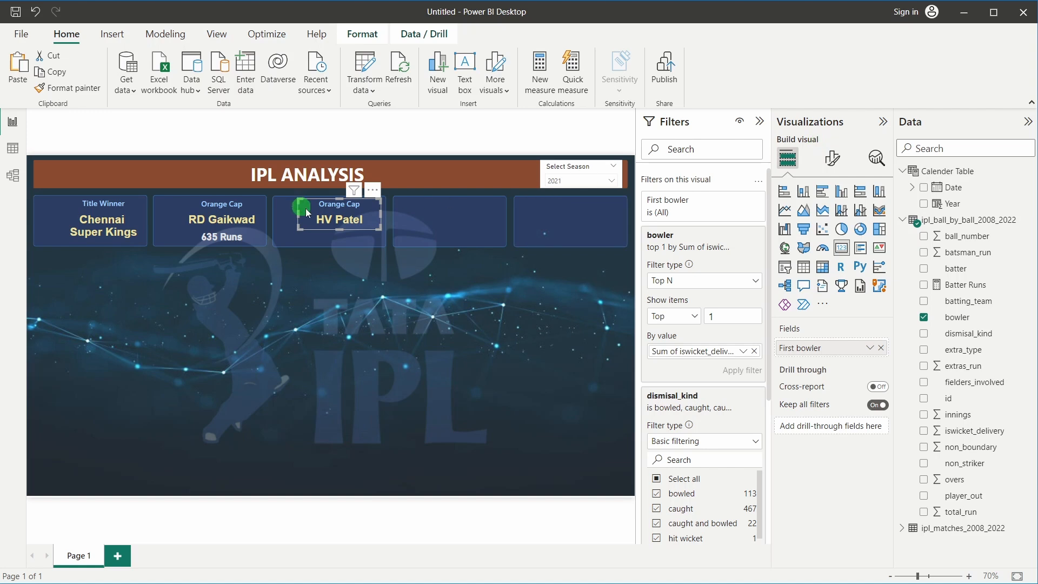
# Change the card's title text from Orange Cap to Purple Cap
pyautogui.click(832, 158)
pyautogui.click(830, 216)
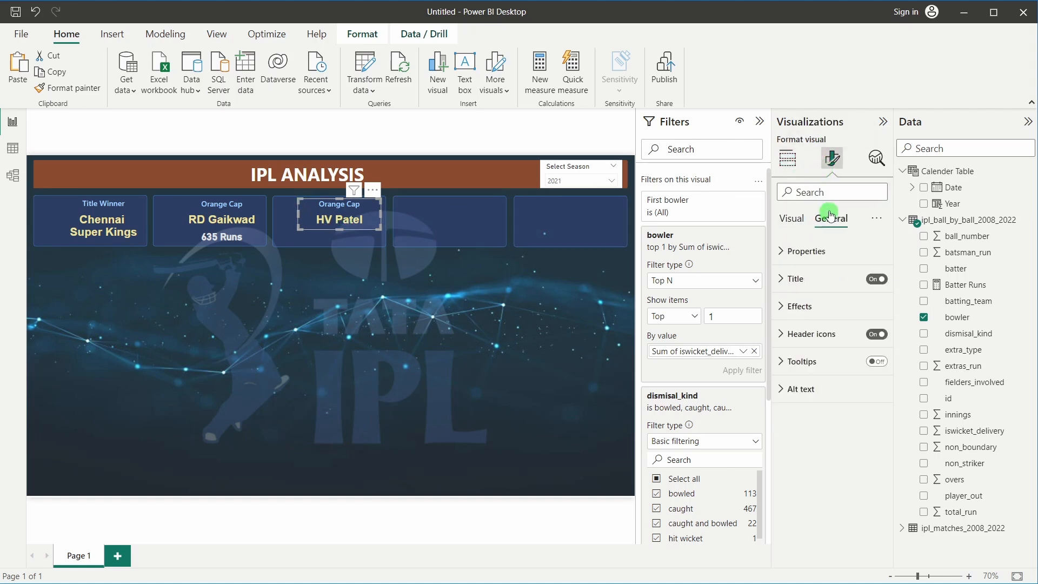
pyautogui.click(810, 278)
pyautogui.click(796, 345)
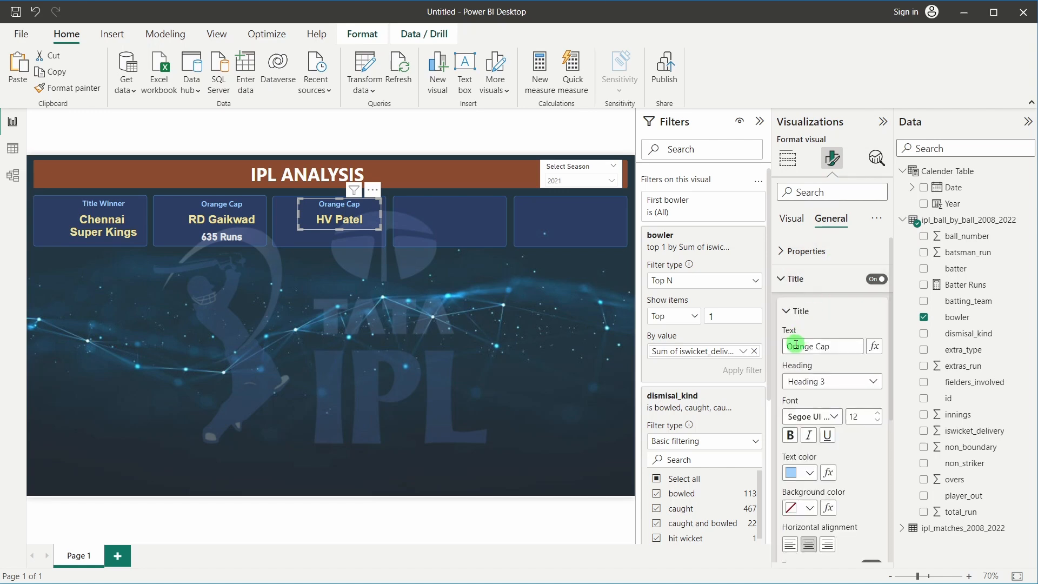
pyautogui.write('Purple')
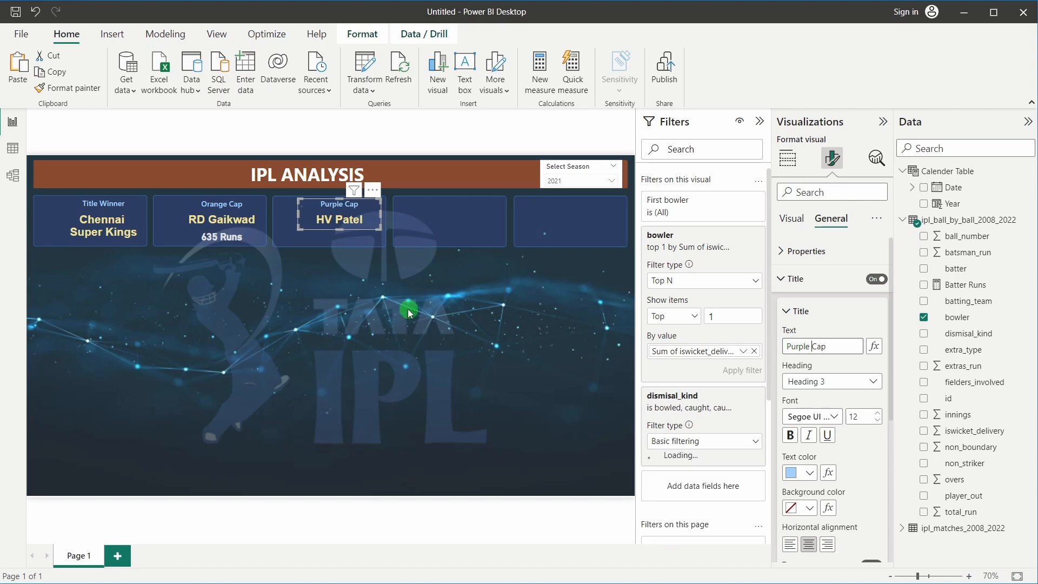
pyautogui.click(409, 310)
# Switch the season slicer from 2021 to 2017 and select the Orange Cap card
pyautogui.click(564, 183)
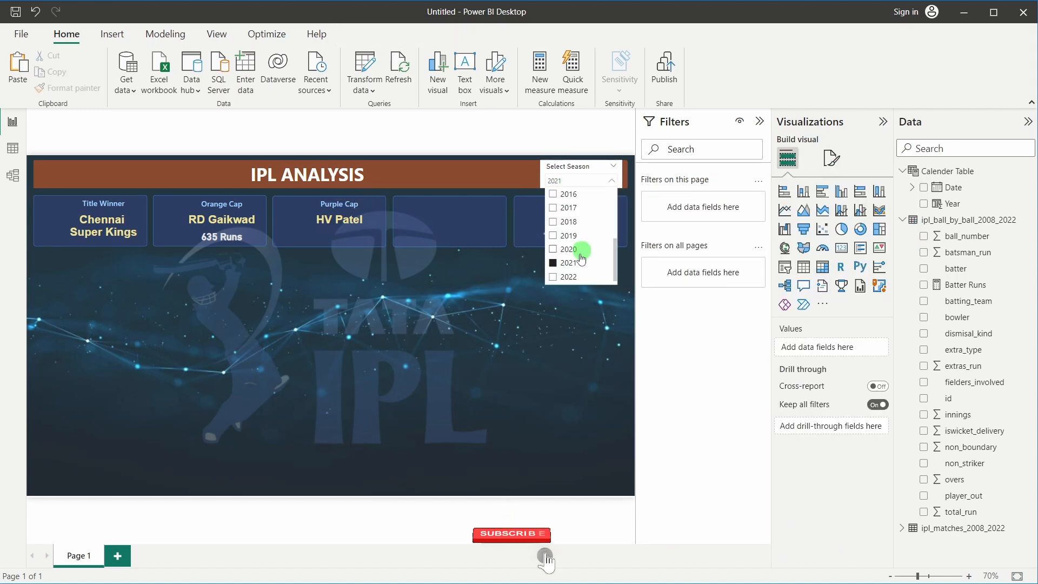
pyautogui.click(554, 263)
pyautogui.scroll(1, 556, 238)
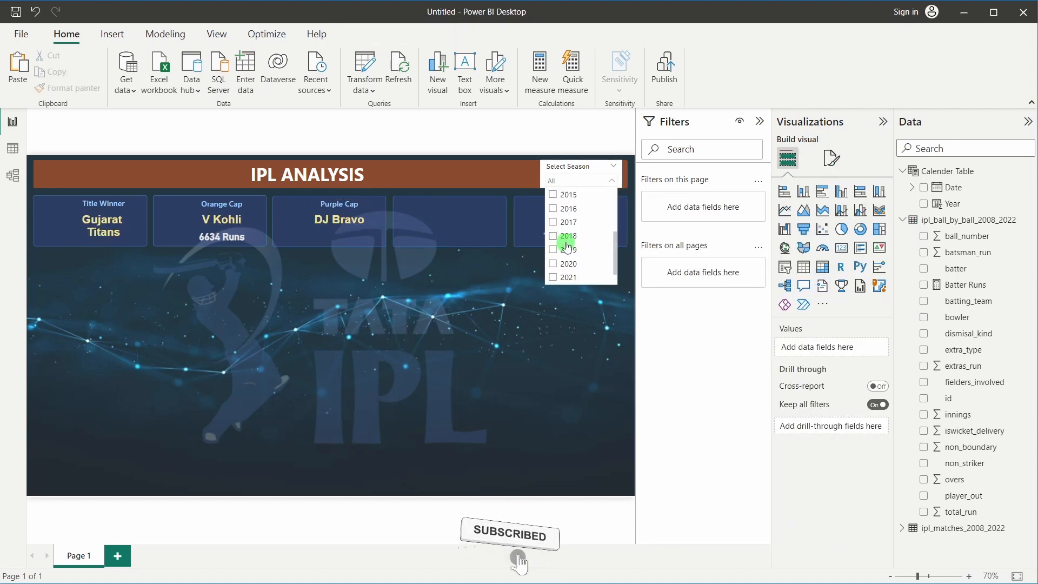
pyautogui.click(553, 222)
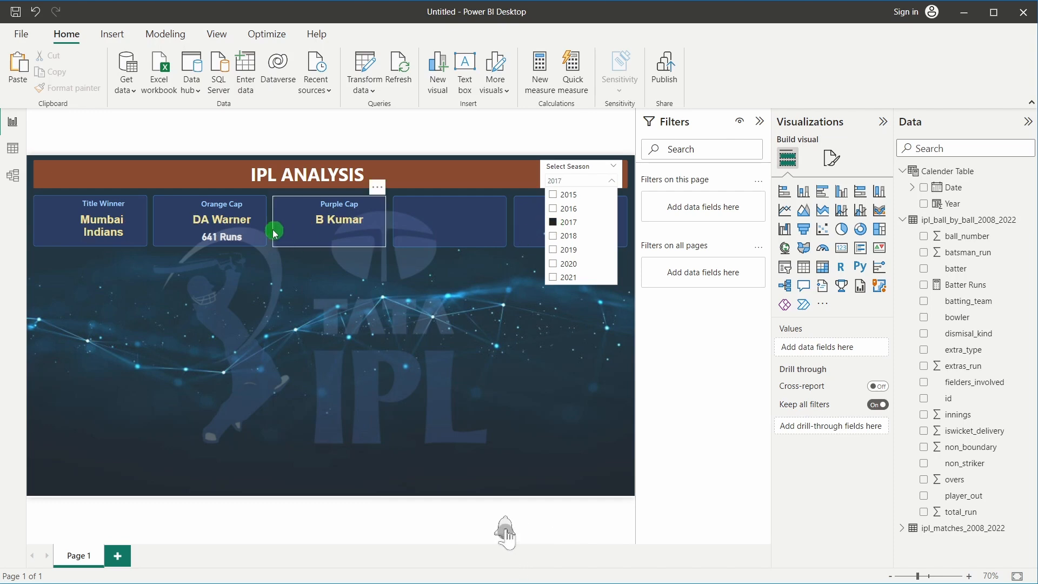
pyautogui.click(216, 236)
pyautogui.click(219, 214)
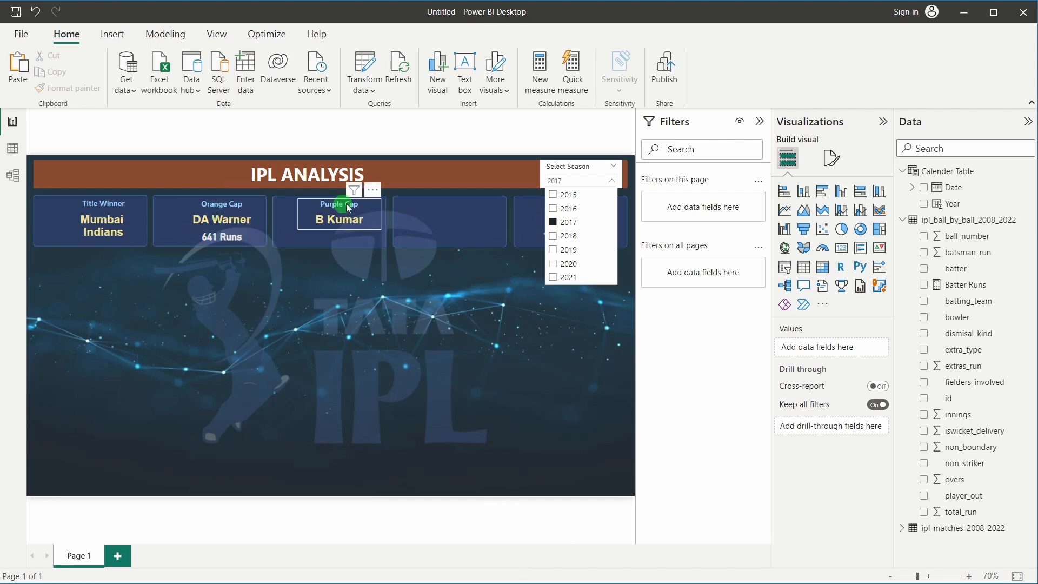
# Cycle the season slicer through 2014, 2015 and 2013
pyautogui.click(553, 223)
pyautogui.scroll(2, 556, 225)
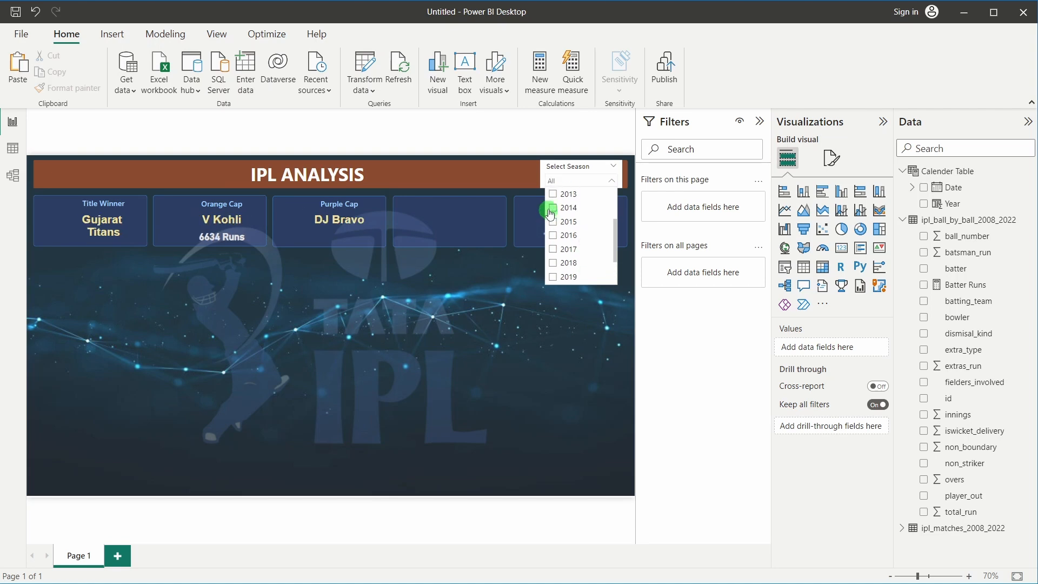
pyautogui.click(551, 209)
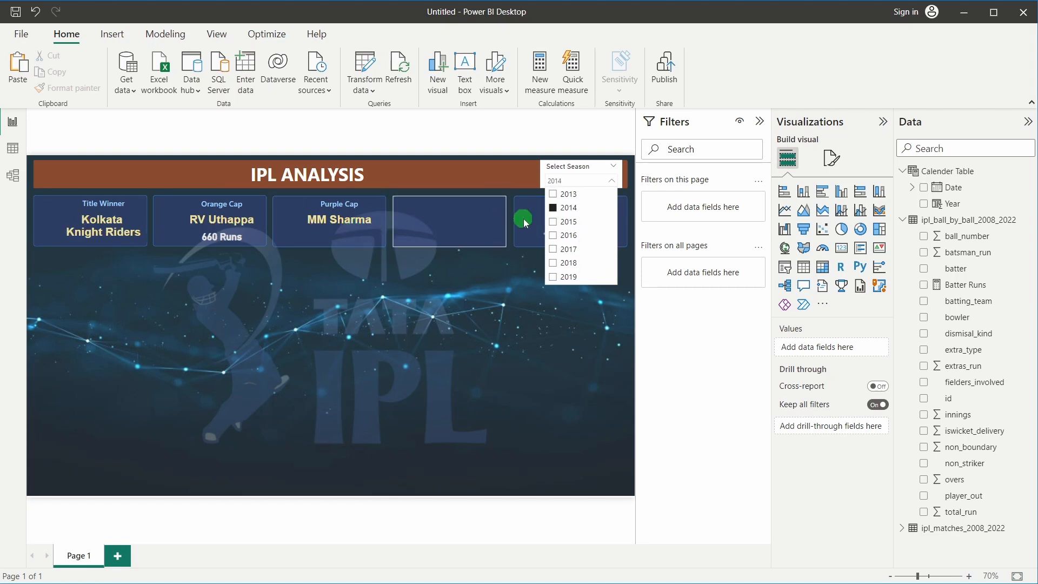
pyautogui.click(554, 212)
pyautogui.click(555, 220)
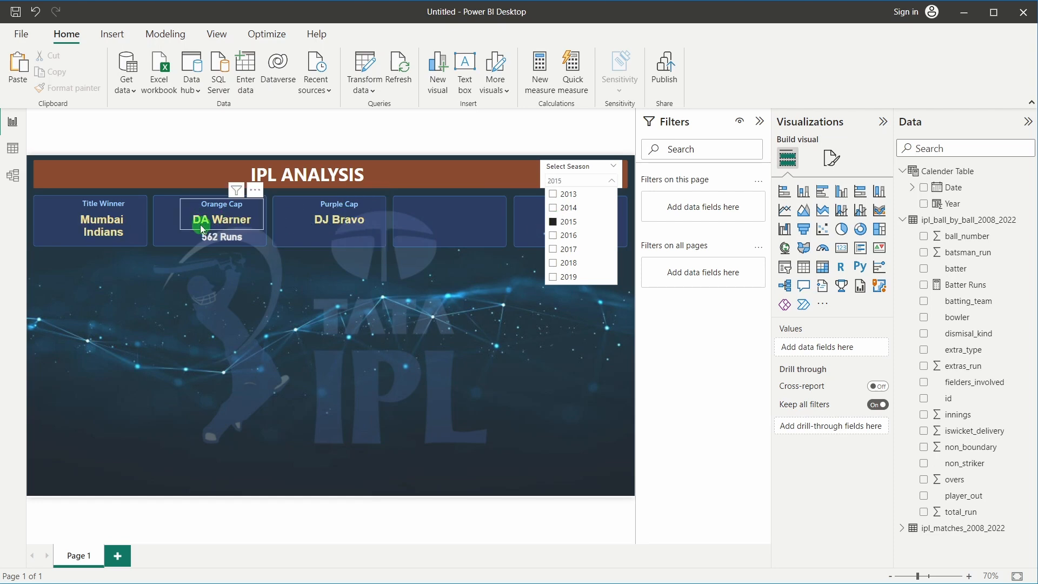
pyautogui.click(553, 222)
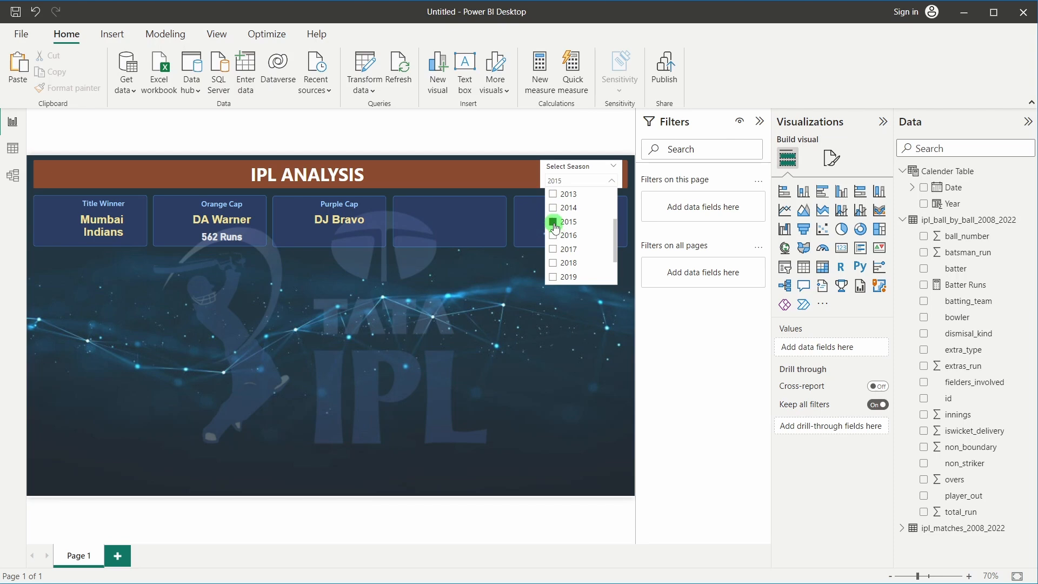
pyautogui.click(554, 209)
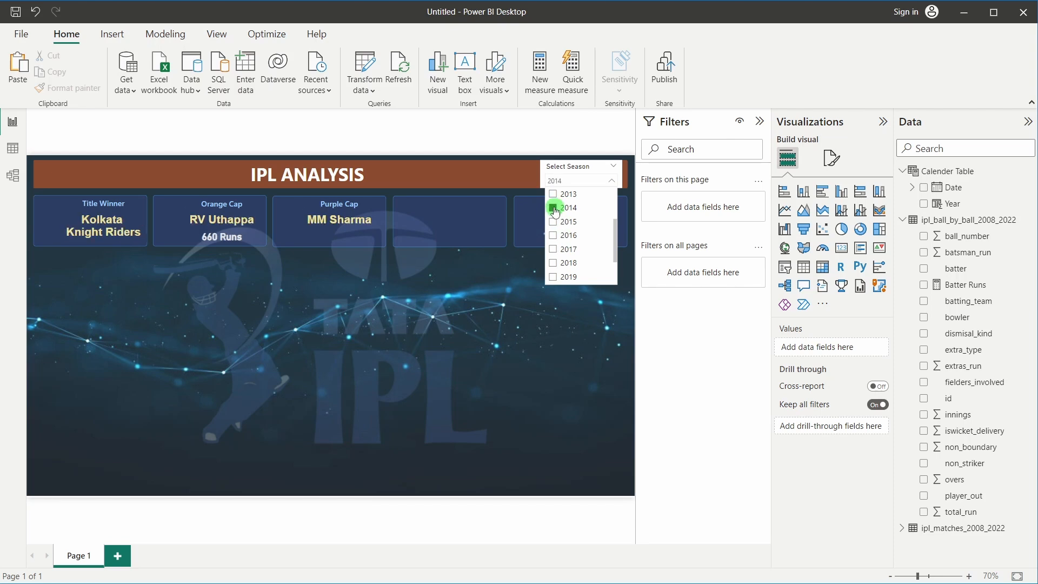
pyautogui.click(553, 209)
pyautogui.scroll(1, 556, 213)
pyautogui.click(572, 226)
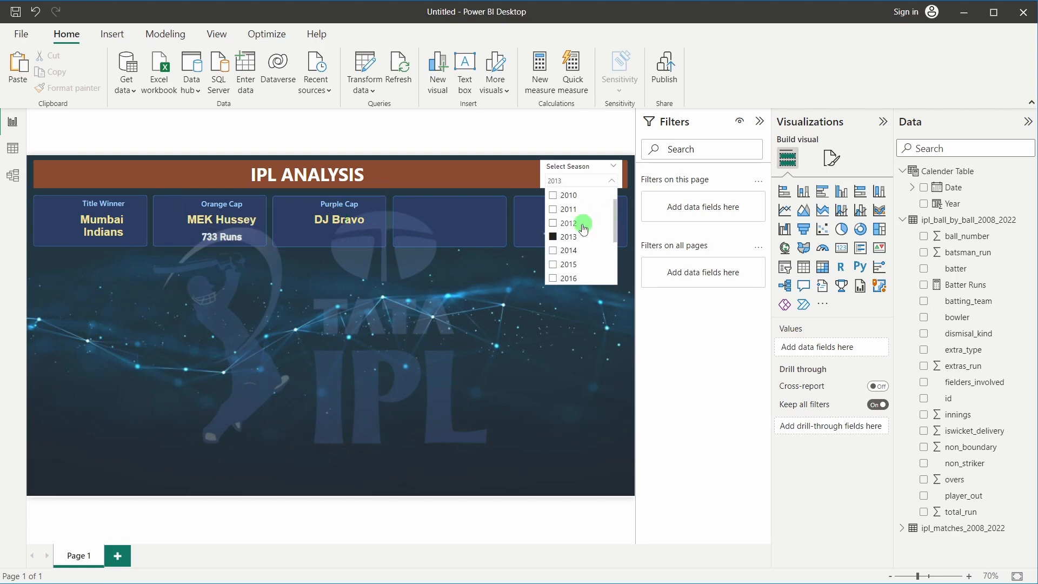
# Settle the season slicer on 2016 and close the season list
pyautogui.scroll(-1, 581, 227)
pyautogui.scroll(1, 567, 224)
pyautogui.click(552, 222)
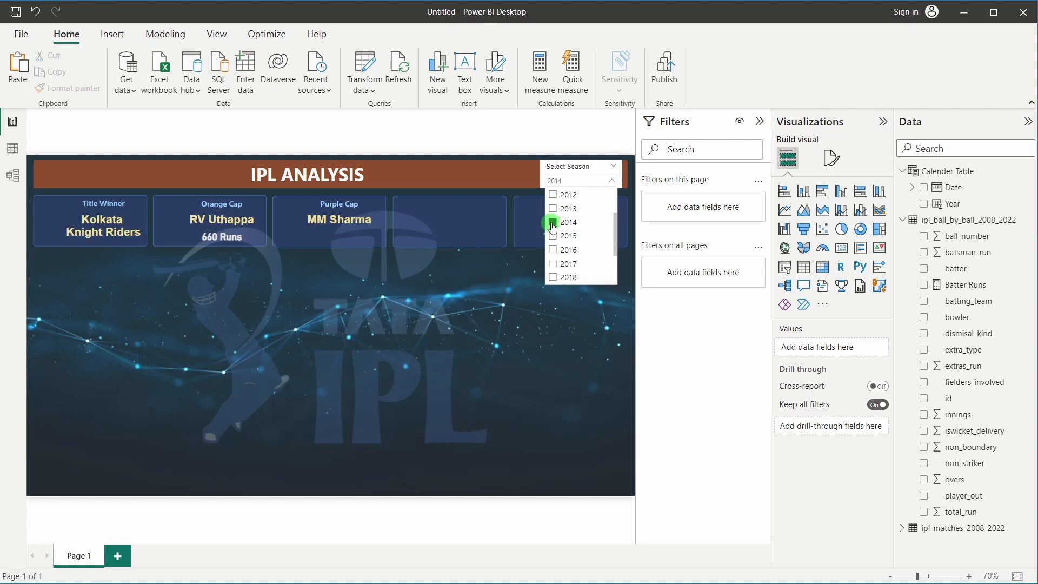
pyautogui.click(553, 222)
pyautogui.click(554, 237)
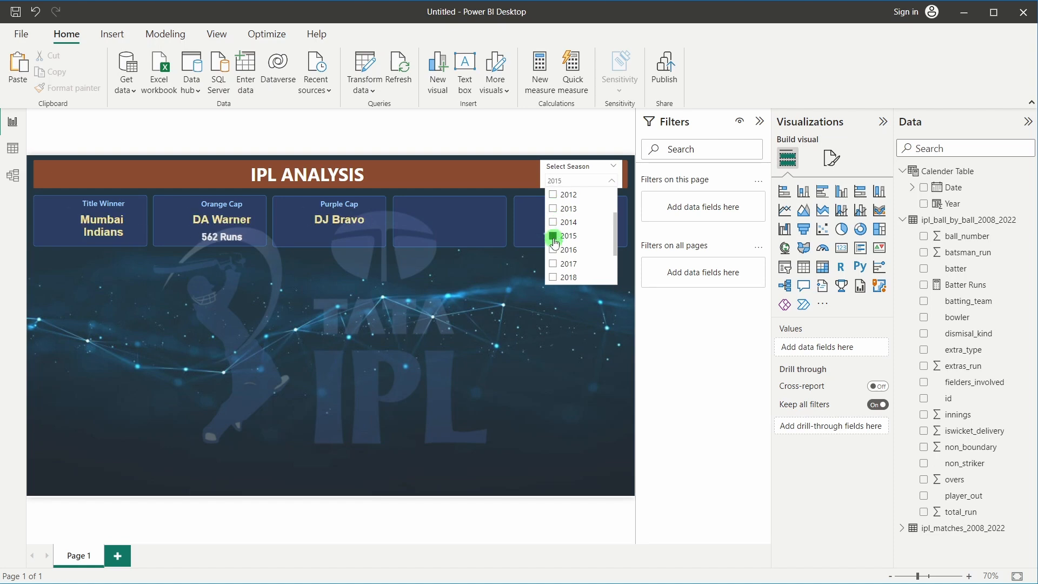
pyautogui.click(553, 250)
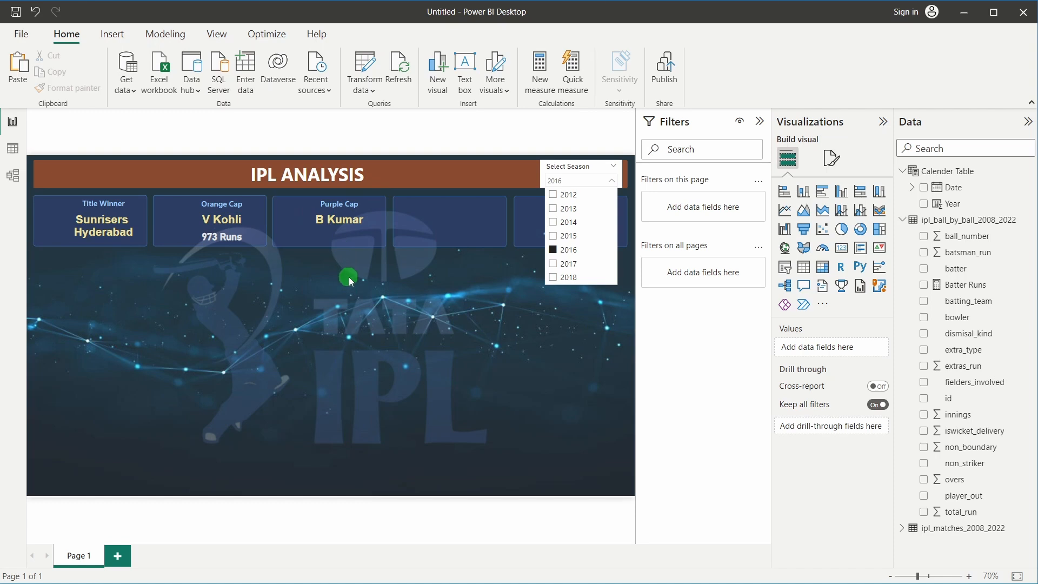
pyautogui.click(390, 318)
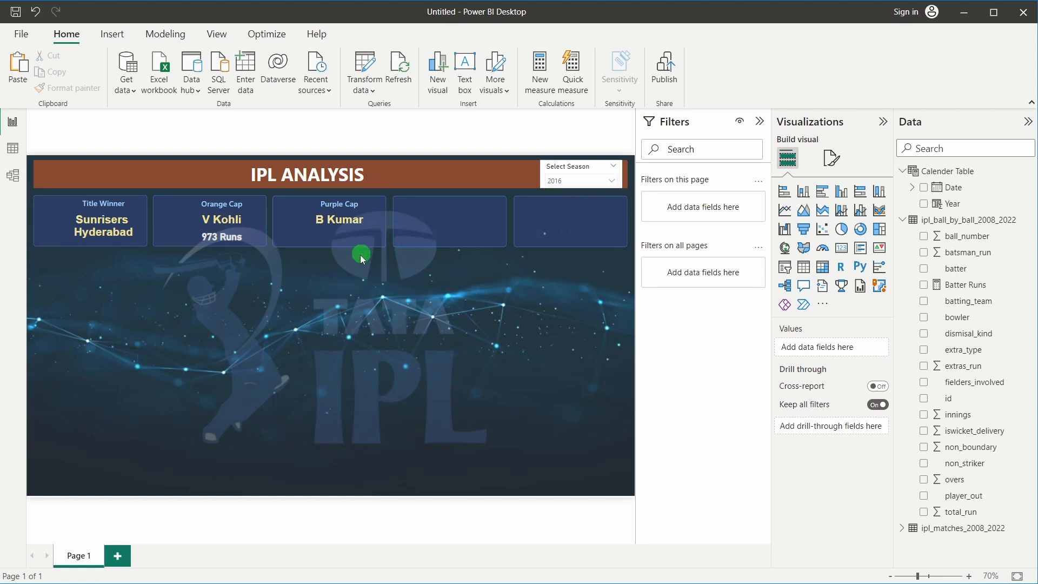
# Copy the Purple Cap card below itself and turn off the copy's title
pyautogui.click(336, 220)
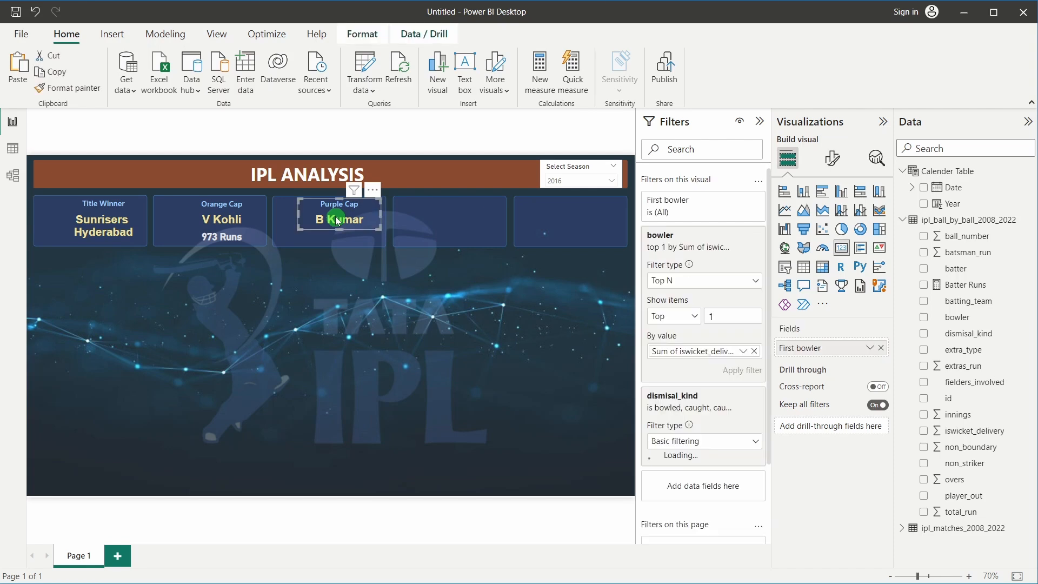
pyautogui.moveTo(336, 220); pyautogui.dragTo(328, 280)
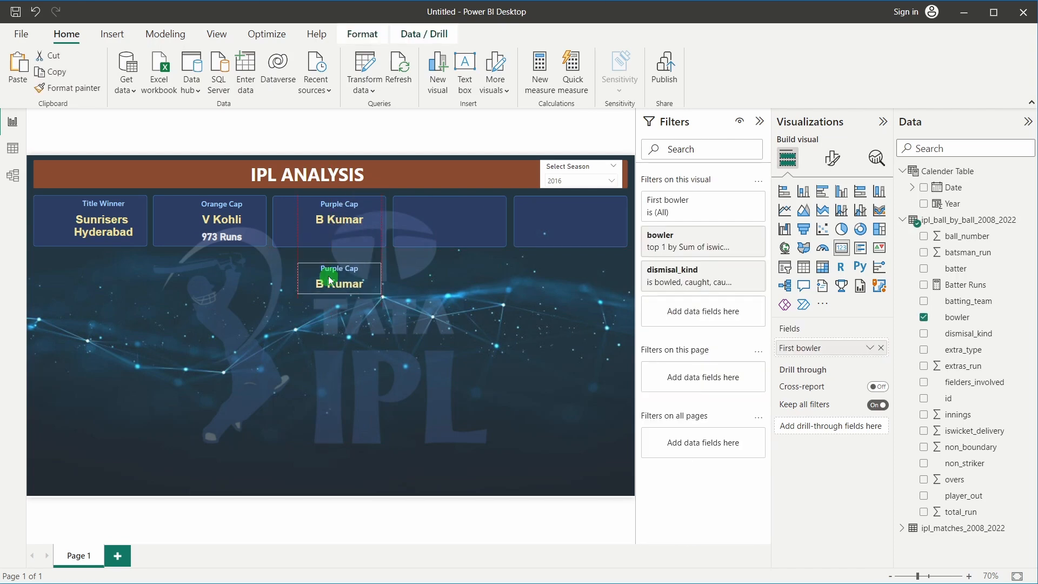
pyautogui.click(836, 161)
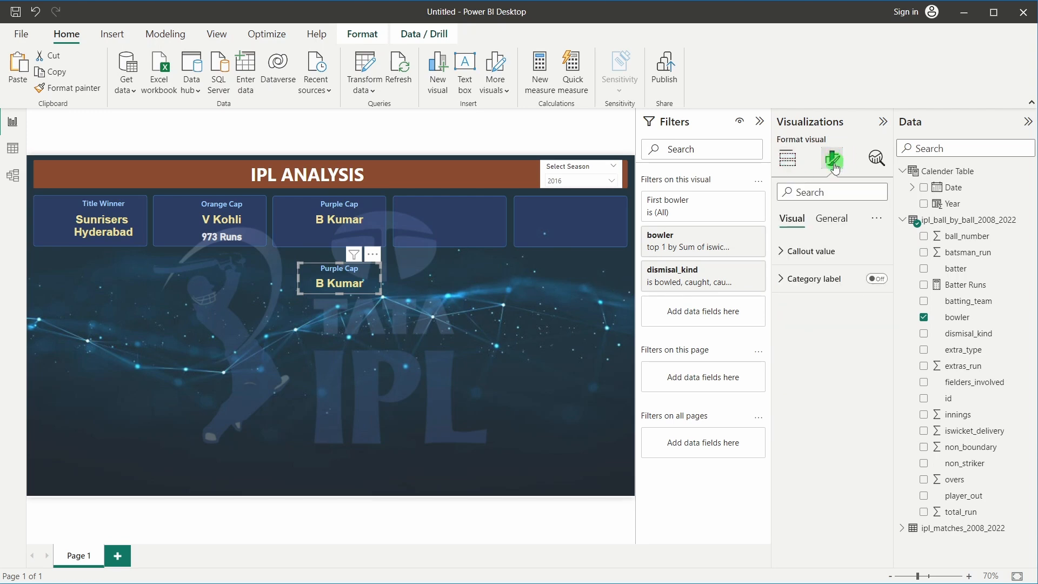
pyautogui.click(828, 220)
pyautogui.click(871, 278)
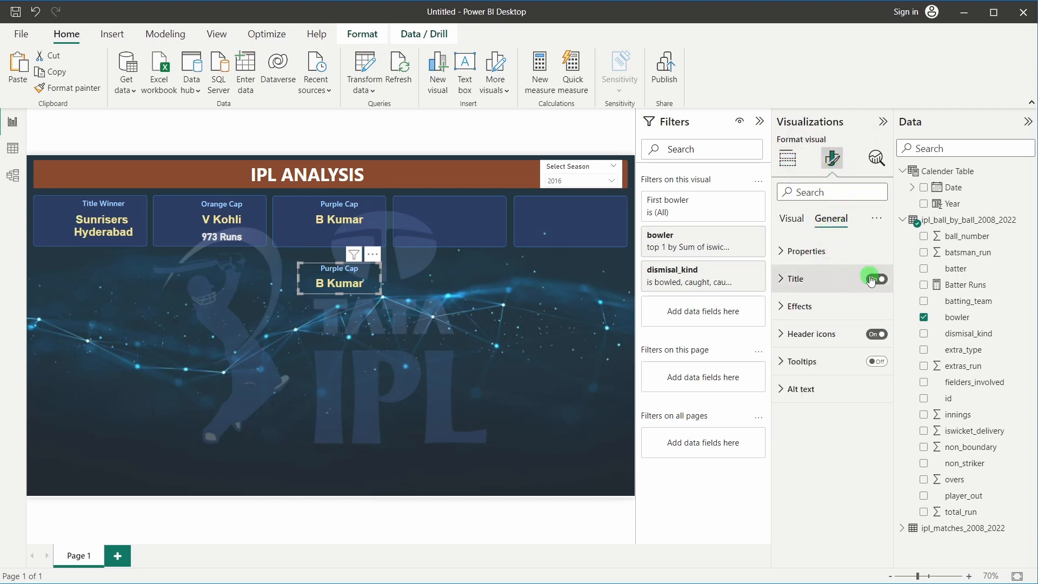
pyautogui.click(329, 283)
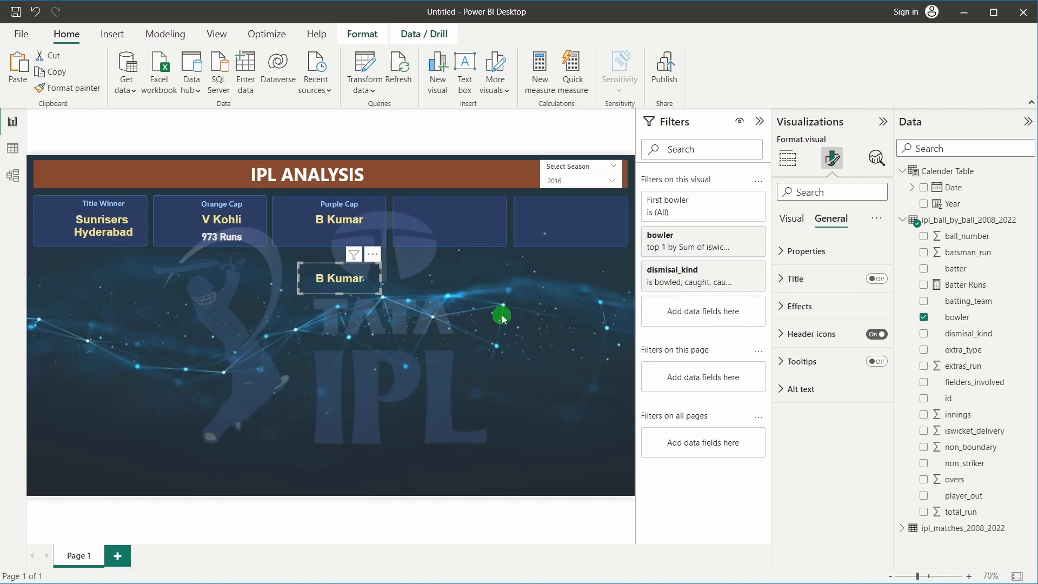
# Replace the copied card's bowler field with iswicket_delivery
pyautogui.click(787, 162)
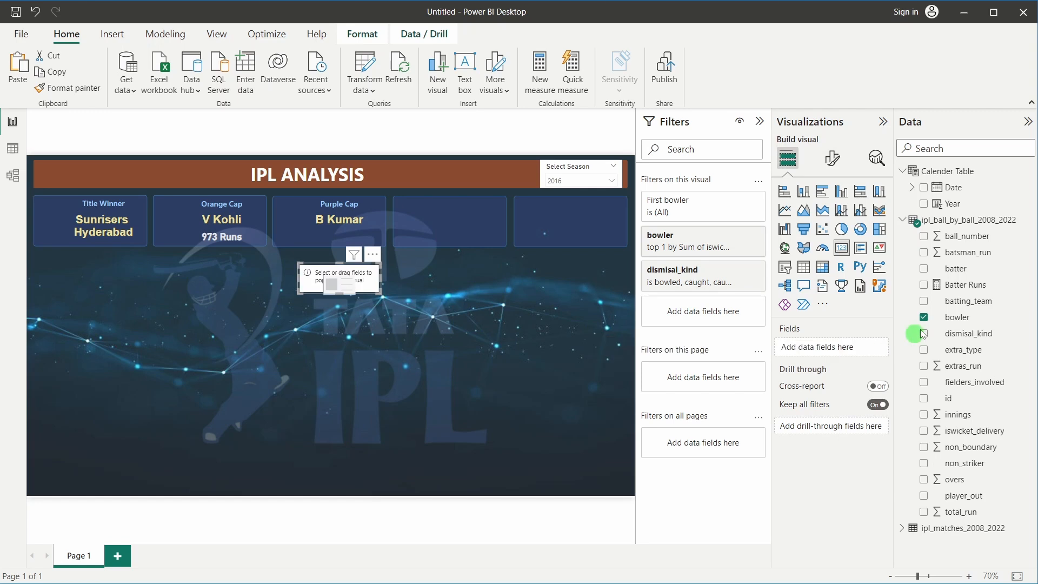
pyautogui.click(881, 348)
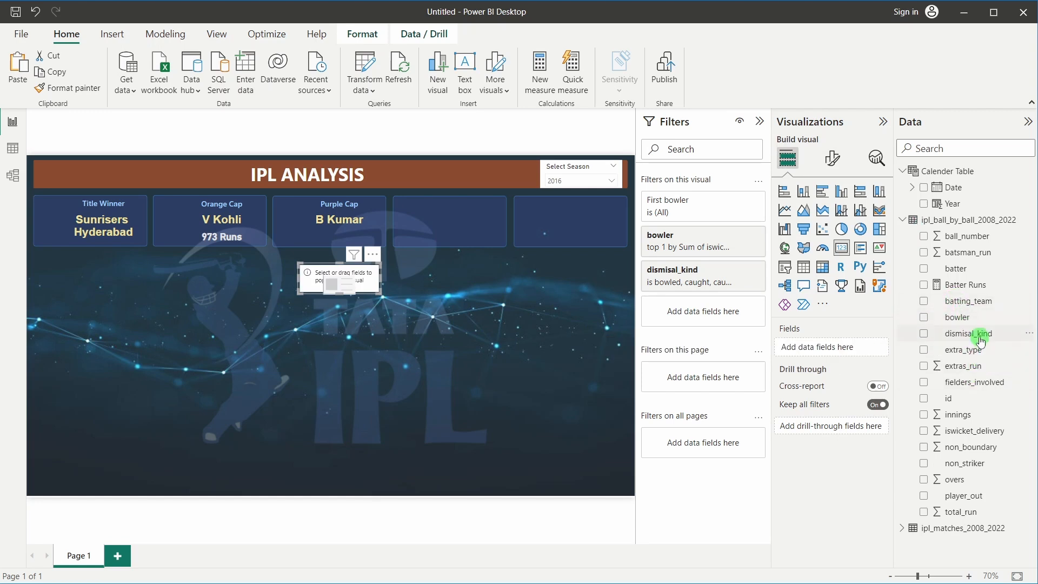
pyautogui.moveTo(964, 431); pyautogui.dragTo(832, 348)
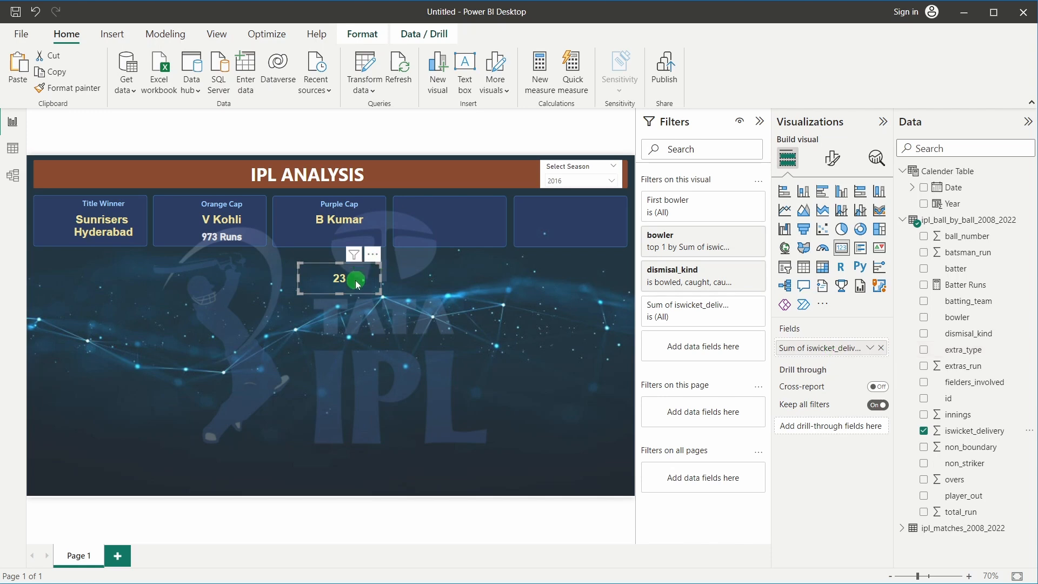
# Set the season slicer back to 2022 and shrink the 27 wickets card
pyautogui.click(572, 183)
pyautogui.click(572, 263)
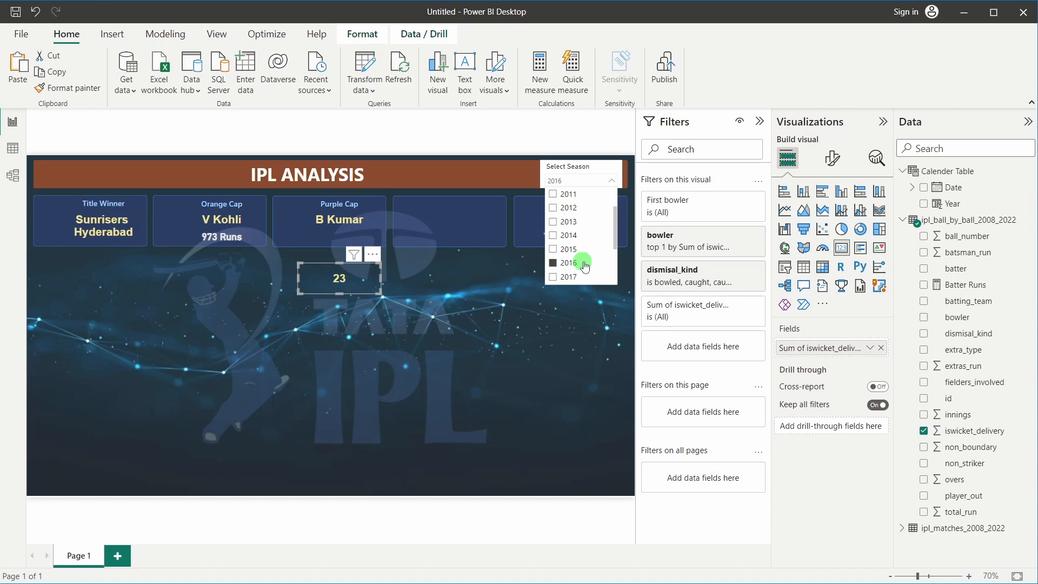
pyautogui.scroll(-3, 573, 254)
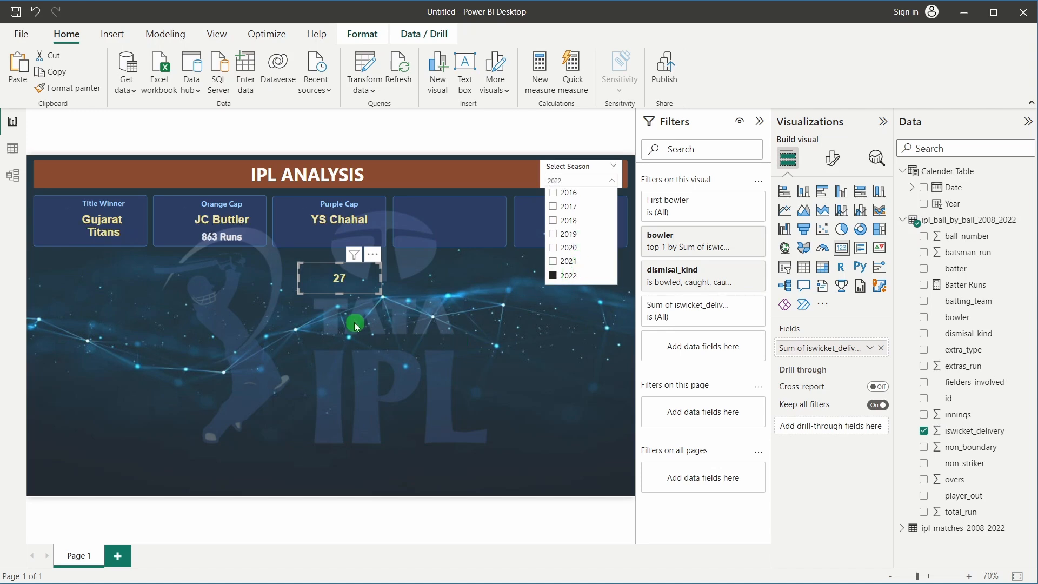
pyautogui.click(351, 326)
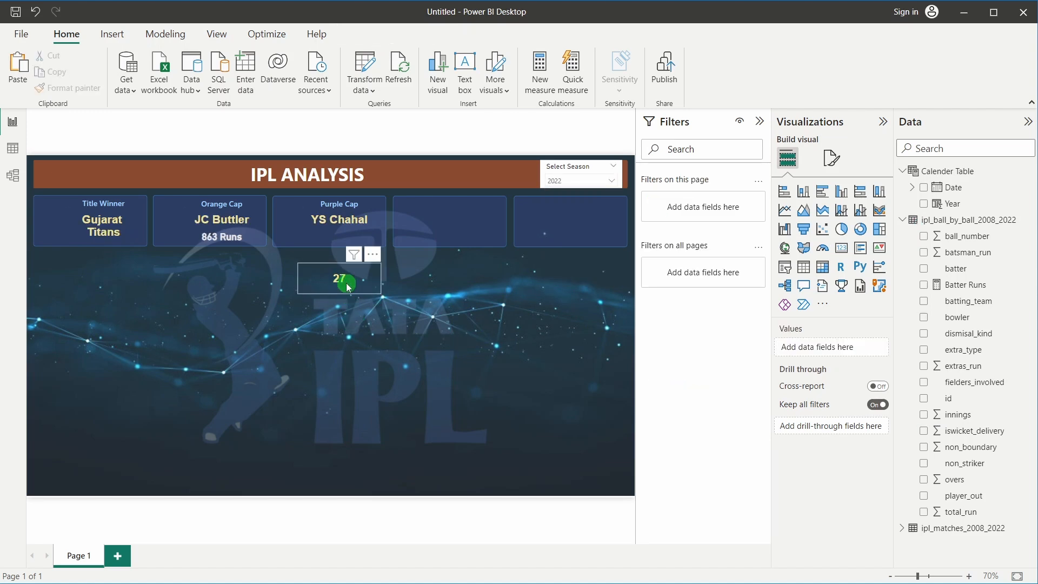
pyautogui.click(349, 287)
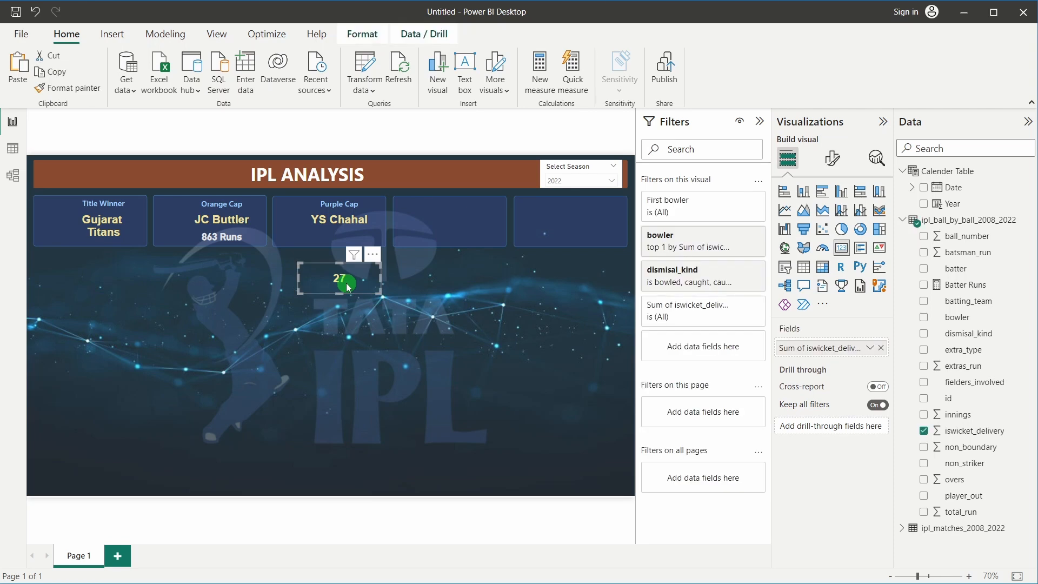
pyautogui.moveTo(339, 295); pyautogui.dragTo(340, 281)
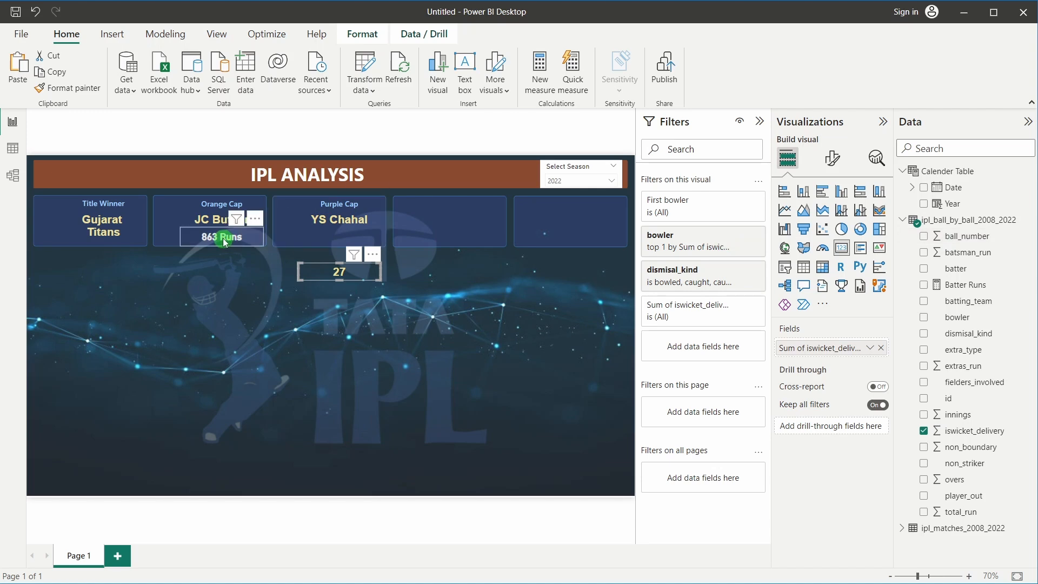
# Start a new measure named Bowler Wickets in the ipl_ball_by_ball_2008_2022 table
pyautogui.rightClick(960, 221)
pyautogui.click(911, 233)
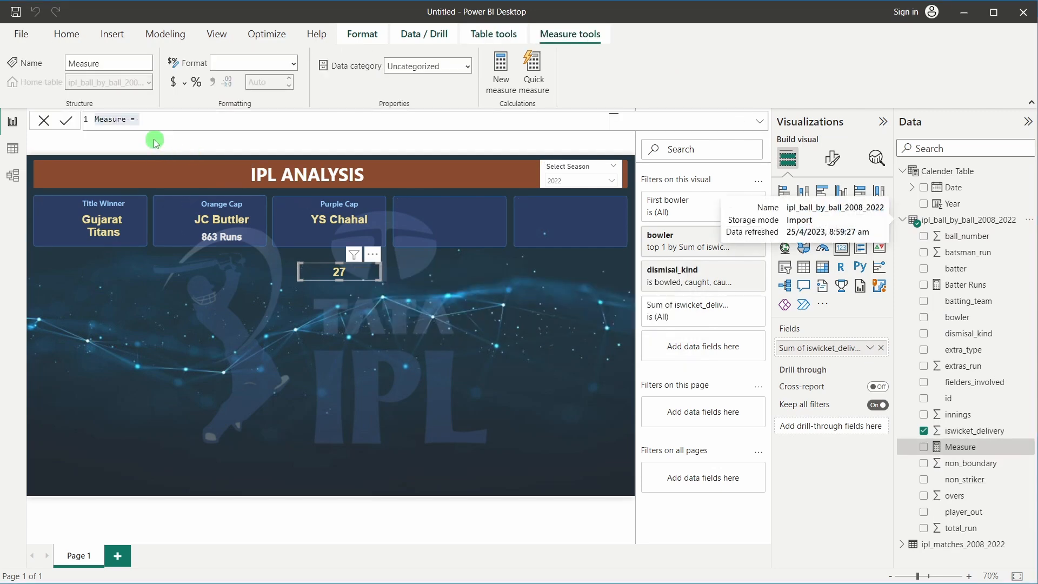
pyautogui.doubleClick(109, 118)
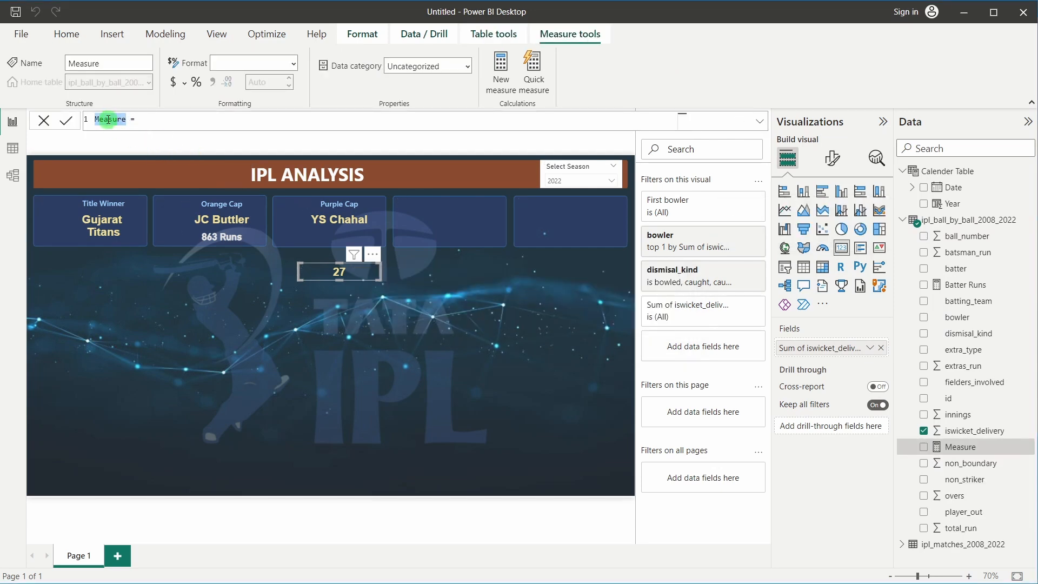
pyautogui.write('Bowler Wickets')
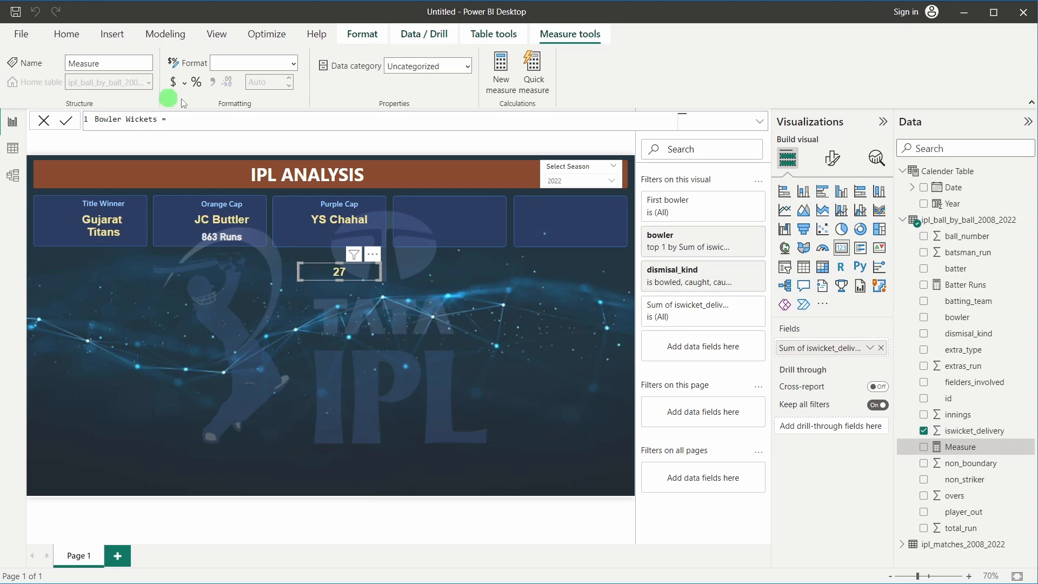
pyautogui.write('co')
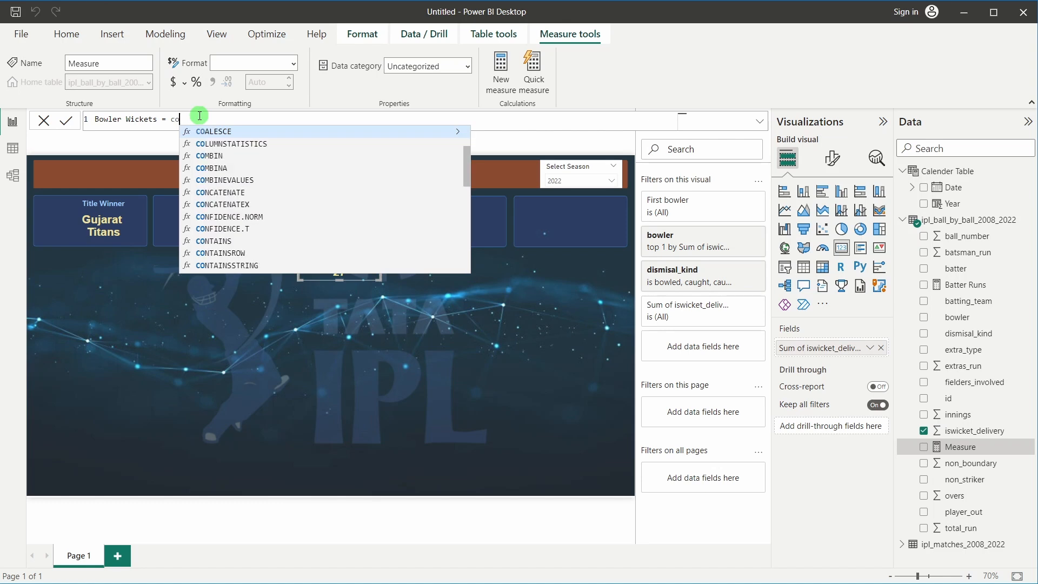
pyautogui.write('nca')
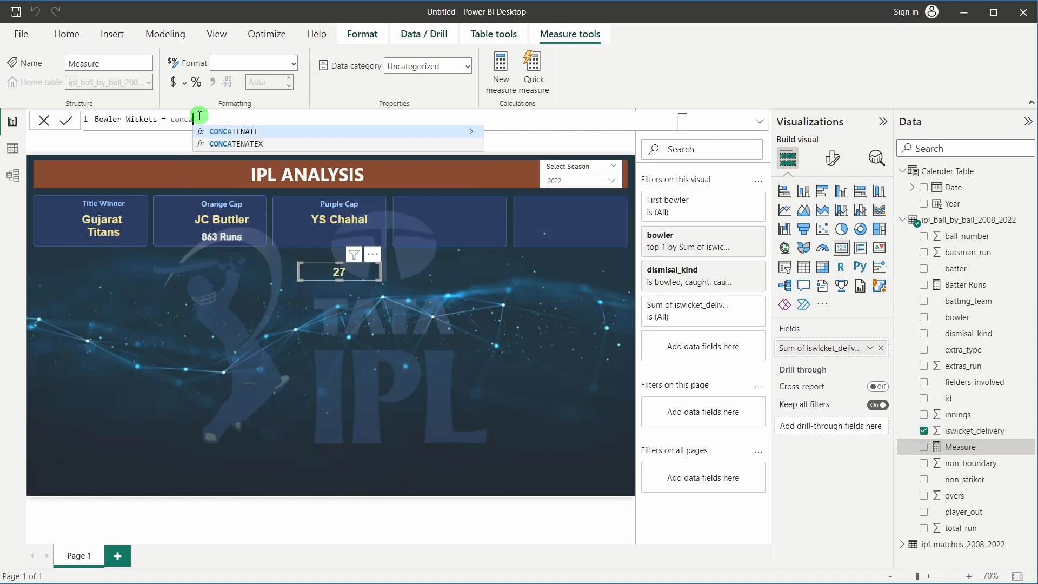
# Enter the formula CONCATENATE(SUM([iswicket_delivery]), " Wickets") and commit the measure
pyautogui.click(268, 130)
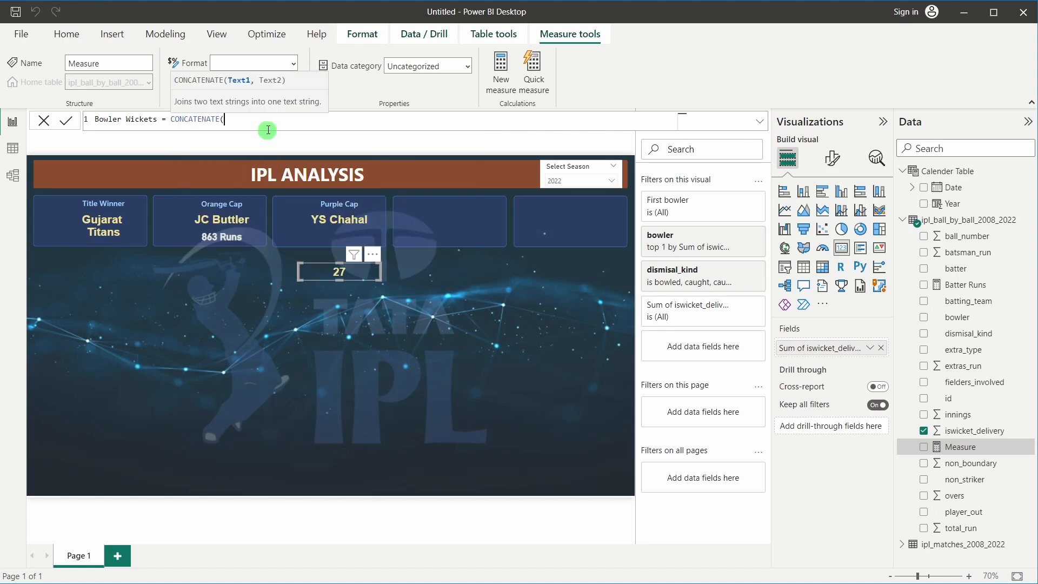
pyautogui.write('sum')
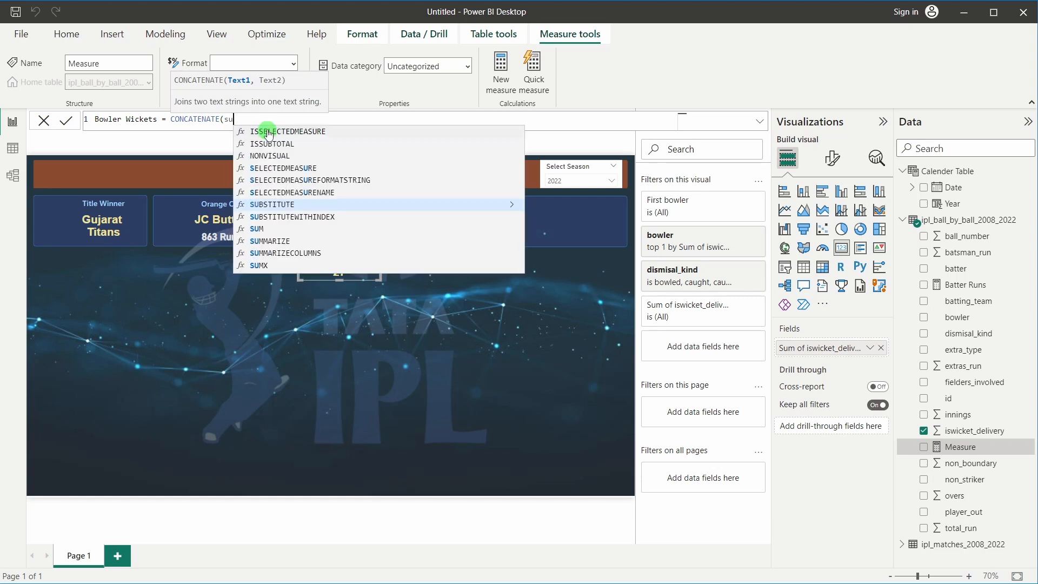
pyautogui.click(268, 130)
pyautogui.write('is')
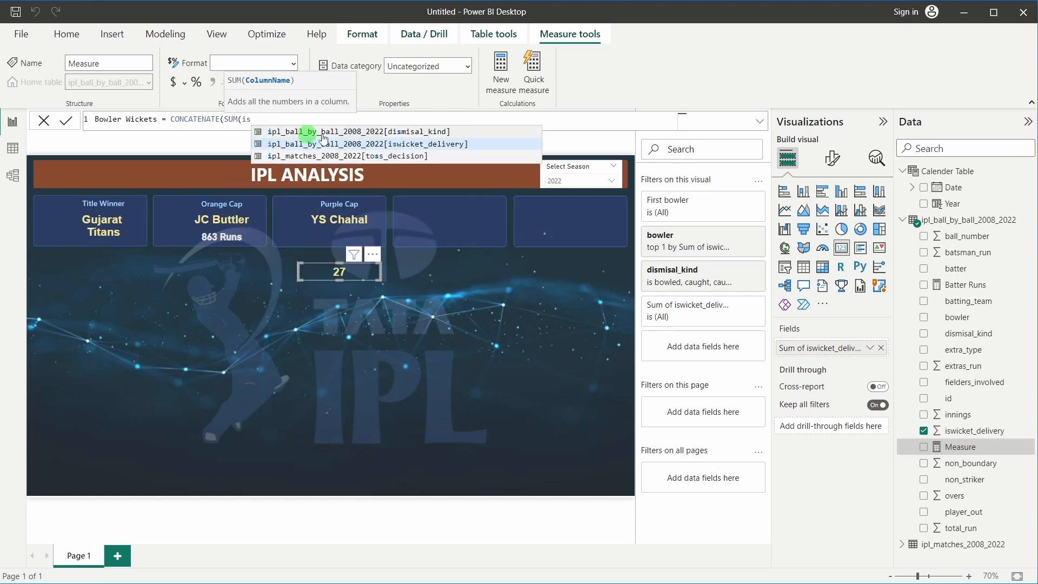
pyautogui.click(384, 142)
pyautogui.write(')')
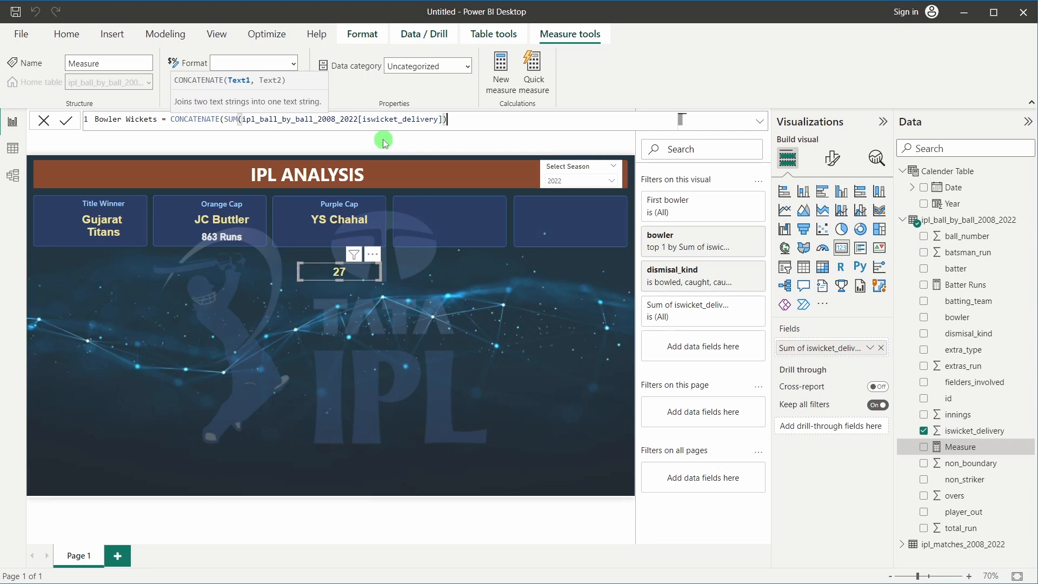
pyautogui.write(',')
pyautogui.write('" Wickets")')
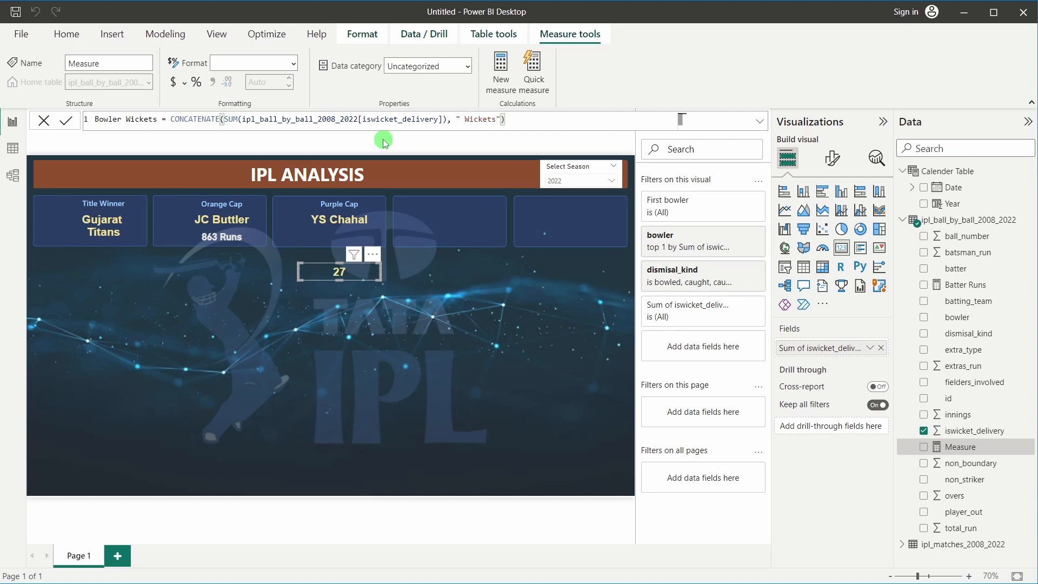
pyautogui.press('Return')
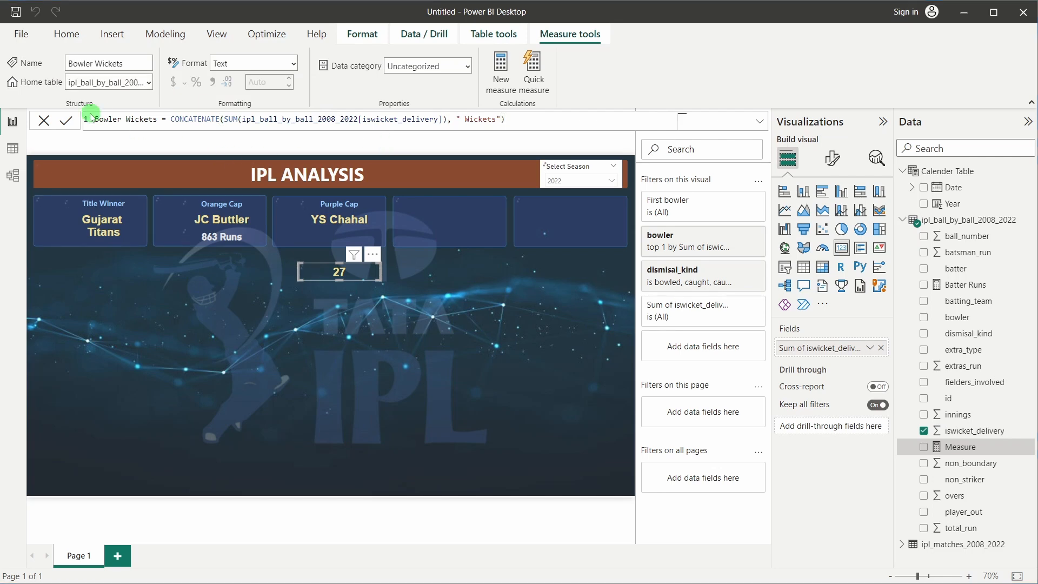
pyautogui.click(44, 121)
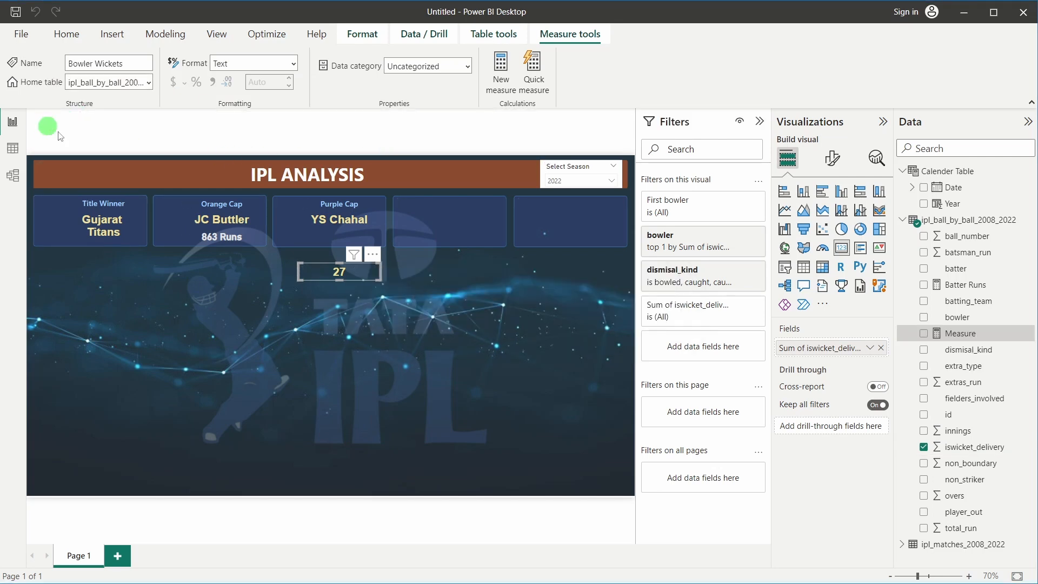
# Show Bowler Wickets on the card and move it into the Purple Cap tile
pyautogui.click(881, 348)
pyautogui.moveTo(940, 344); pyautogui.dragTo(832, 347)
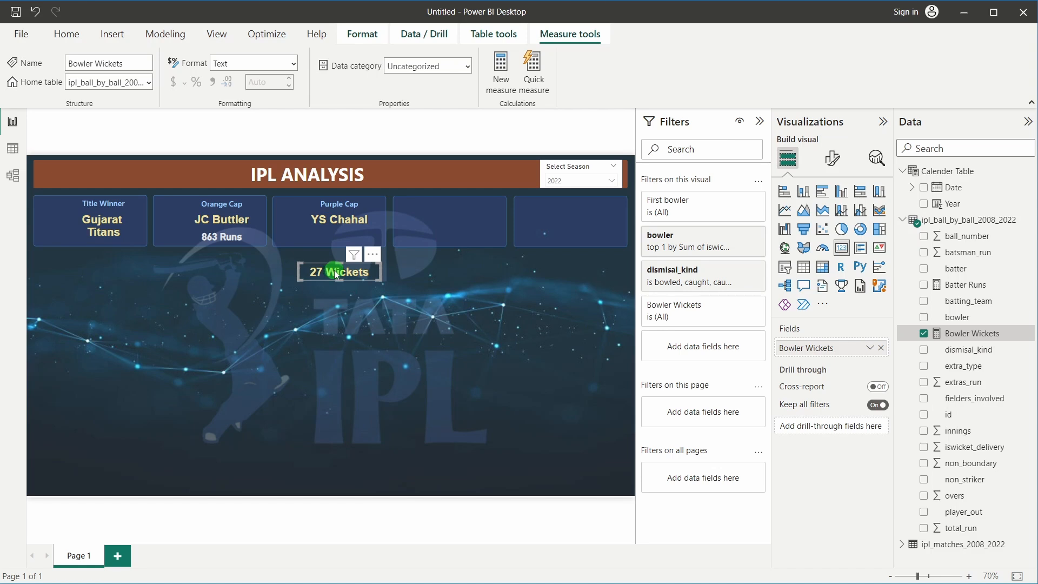
pyautogui.moveTo(334, 270); pyautogui.dragTo(332, 234)
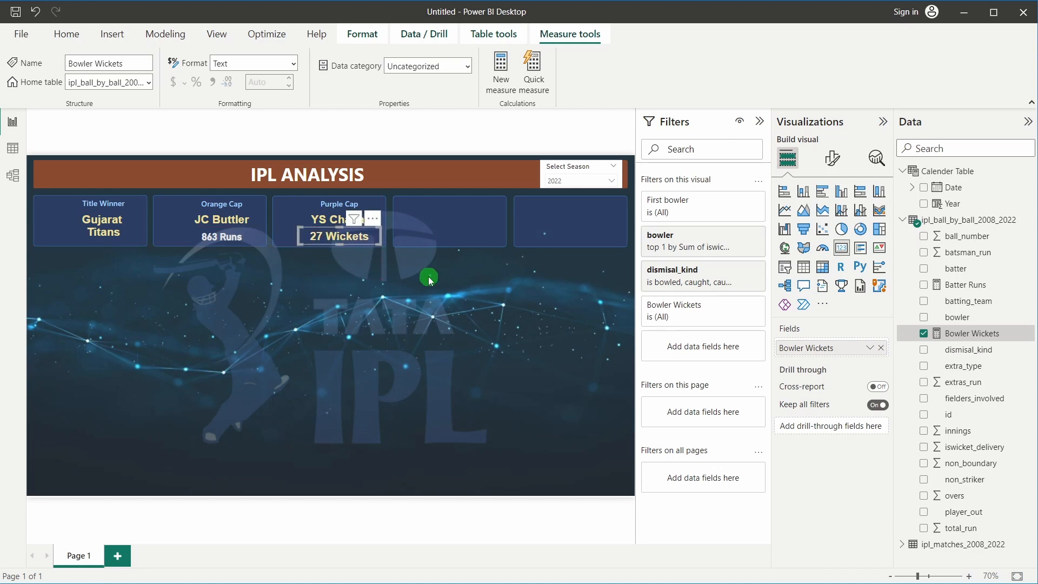
# Make the wickets callout value light grey in the DIN font
pyautogui.click(833, 160)
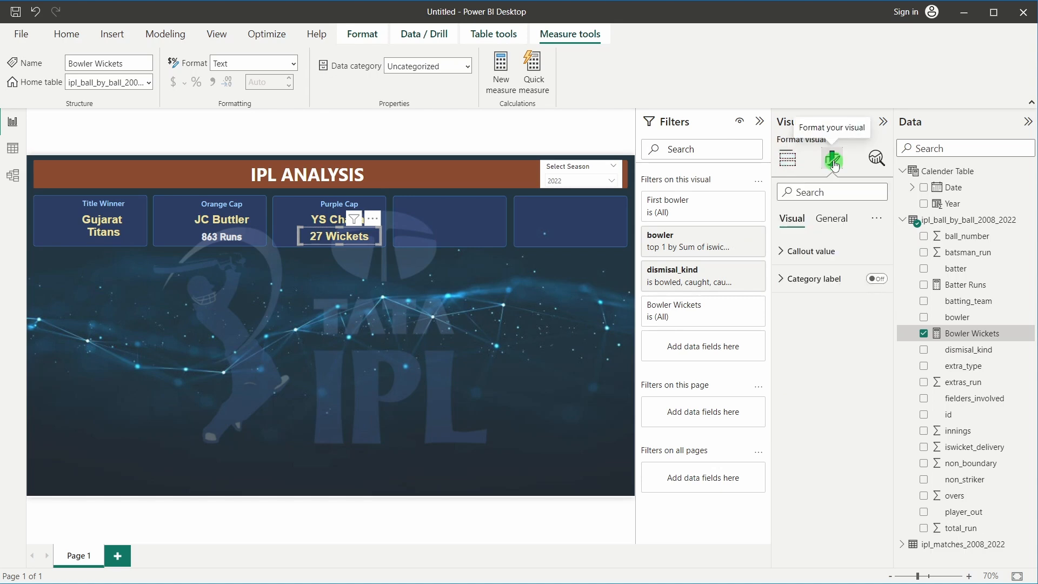
pyautogui.click(819, 249)
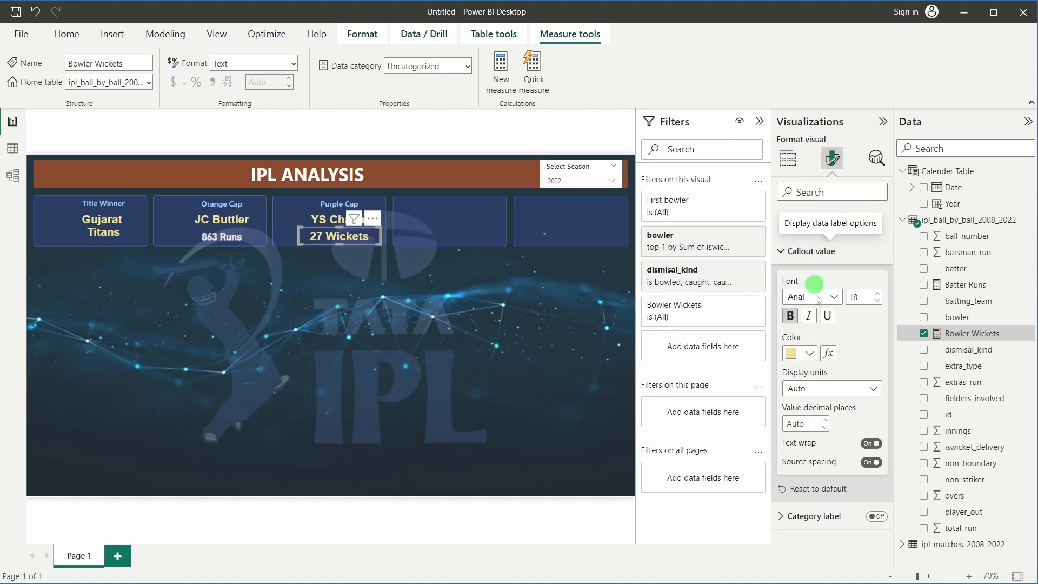
pyautogui.click(809, 353)
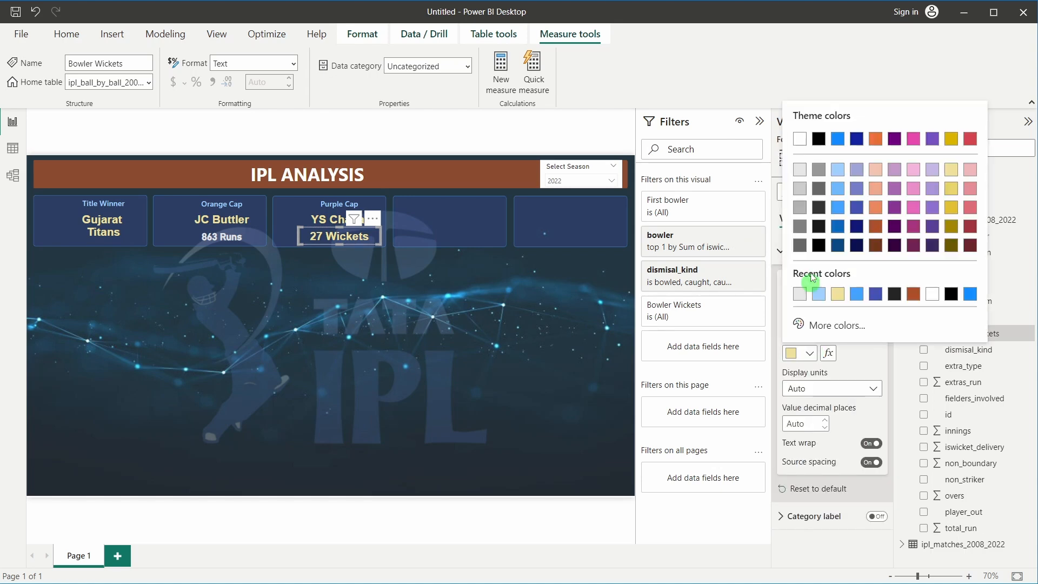
pyautogui.click(799, 171)
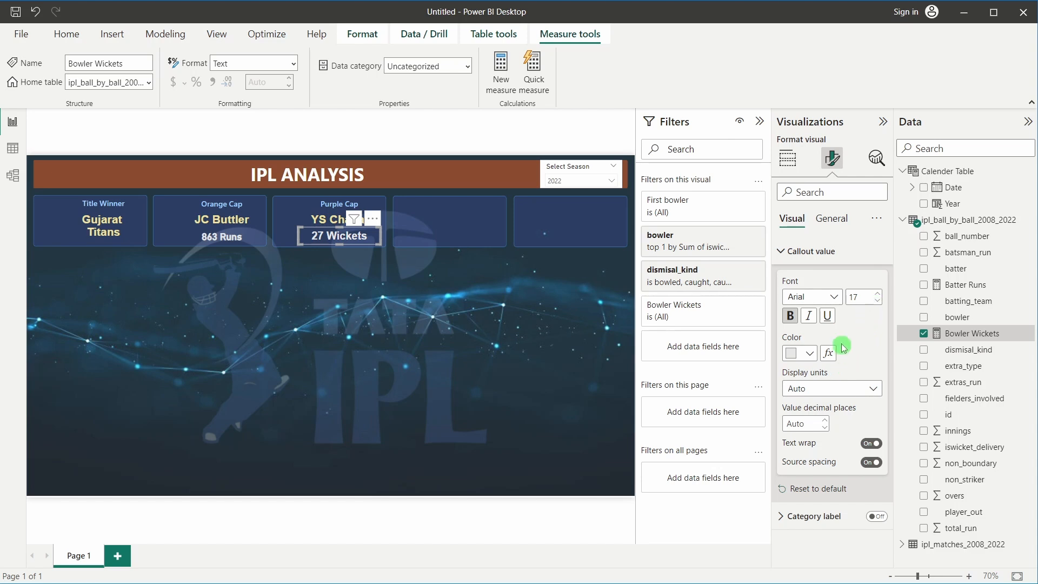
pyautogui.click(830, 297)
pyautogui.scroll(-3, 854, 405)
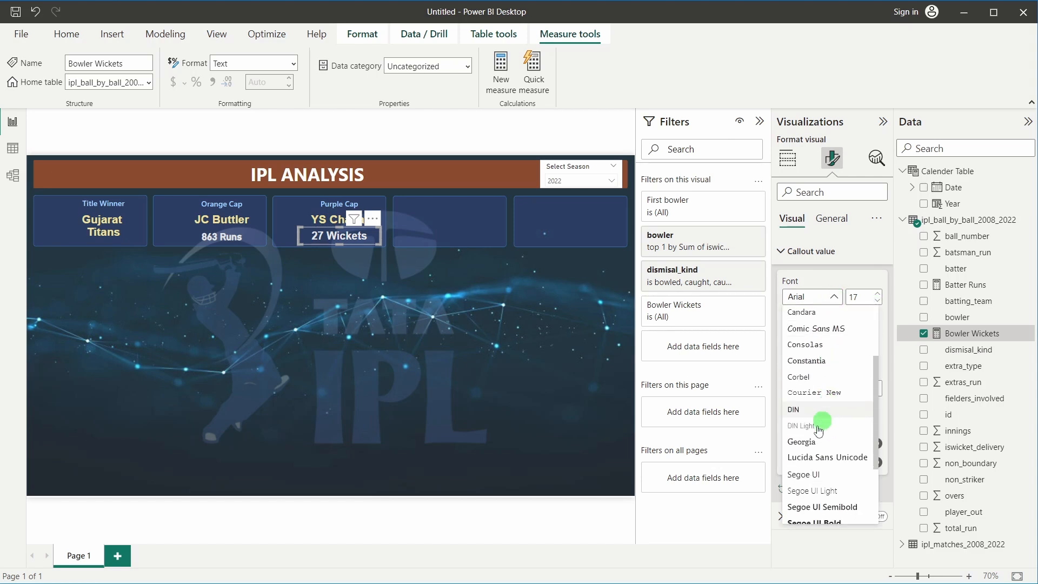
pyautogui.click(859, 408)
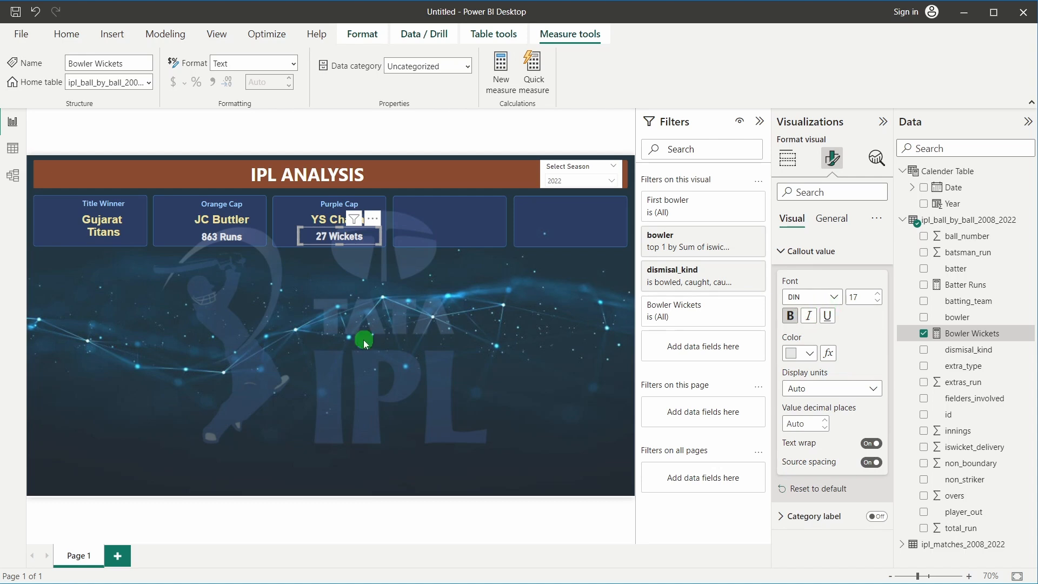
pyautogui.click(349, 331)
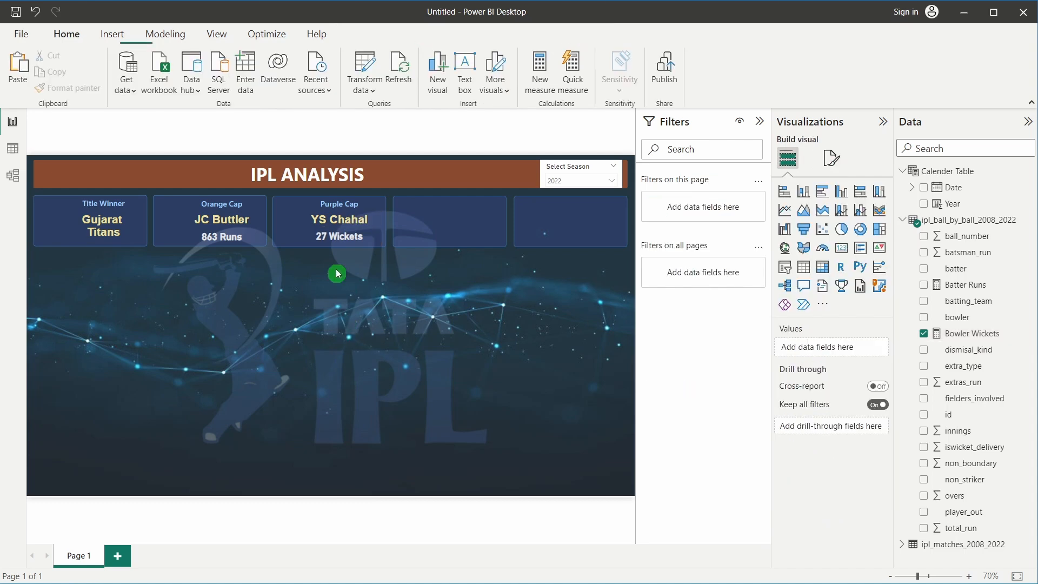
pyautogui.press('Down')
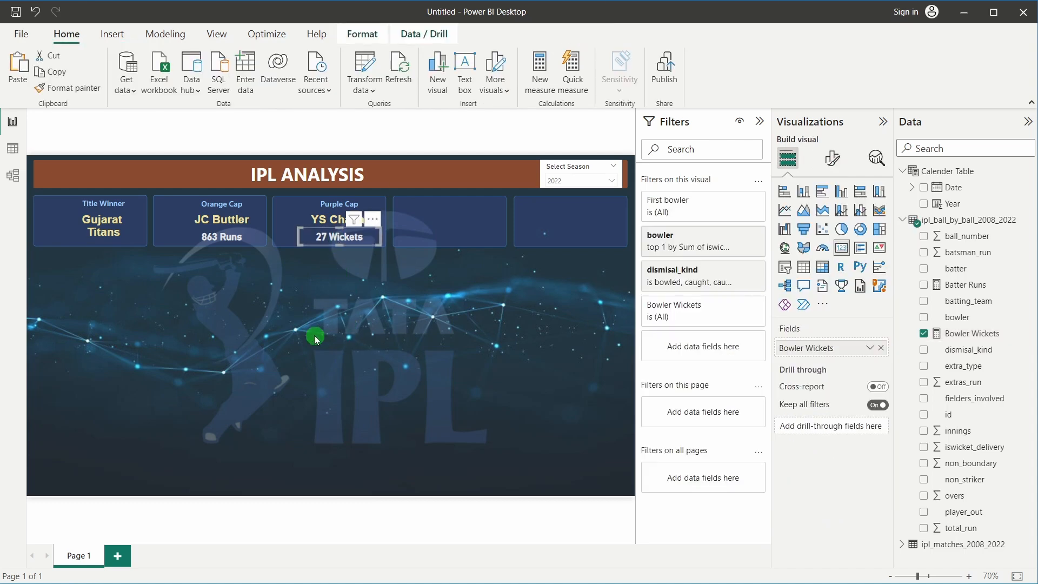
# Collapse the Filters pane and Ctrl-drag a copy of the Purple Cap card into the fourth slot
pyautogui.click(313, 335)
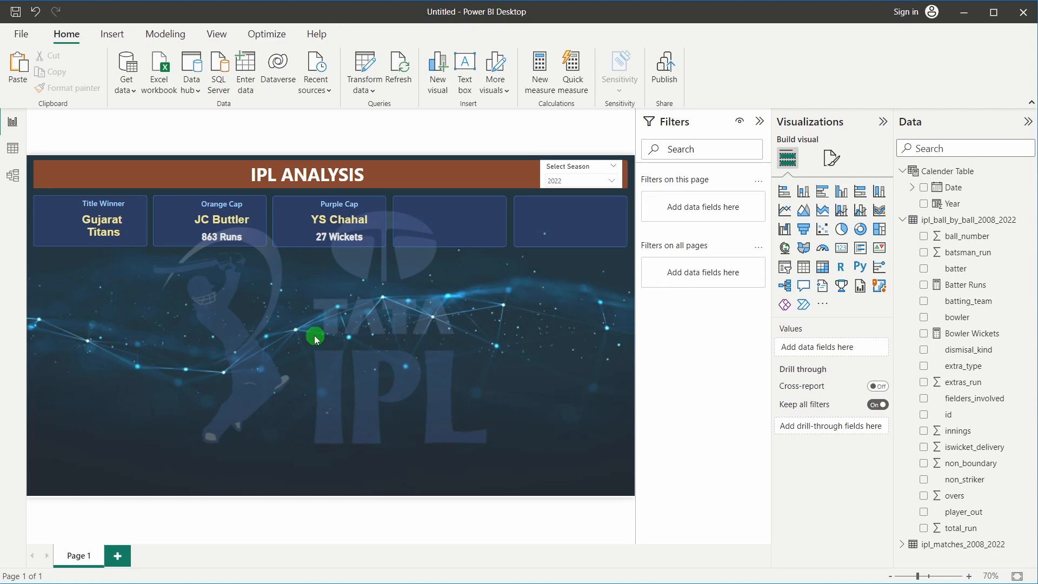
pyautogui.click(760, 121)
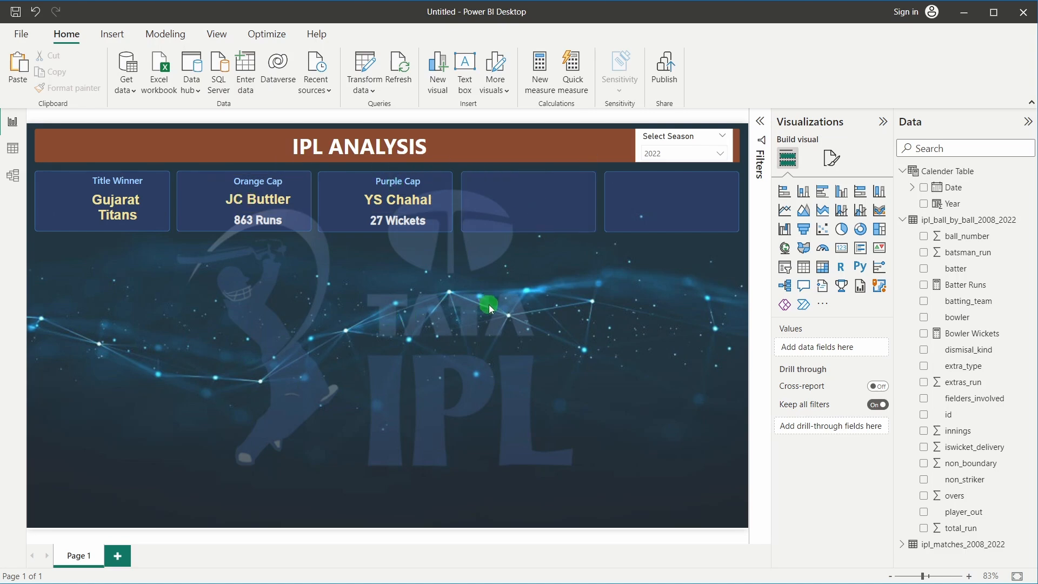
pyautogui.click(401, 183)
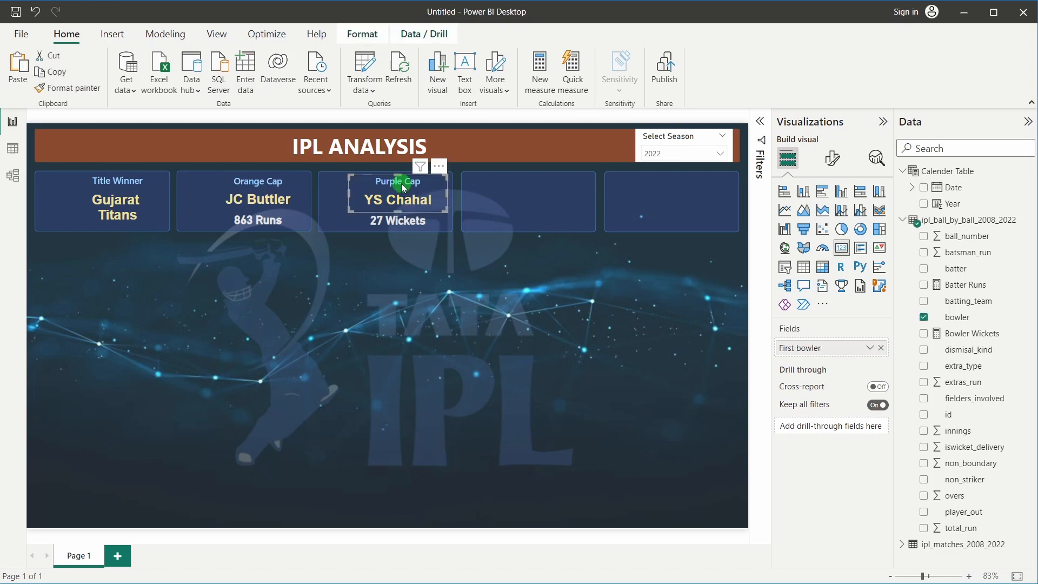
pyautogui.moveTo(401, 184); pyautogui.dragTo(540, 225)
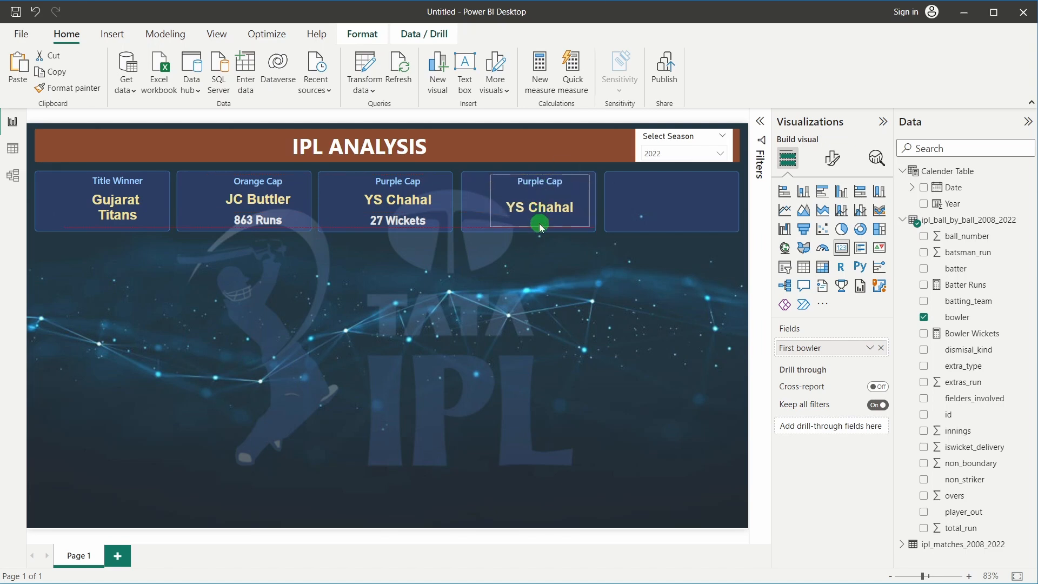
# Nudge the copied card into place and show its format settings and visual filters
pyautogui.click(538, 238)
pyautogui.click(548, 205)
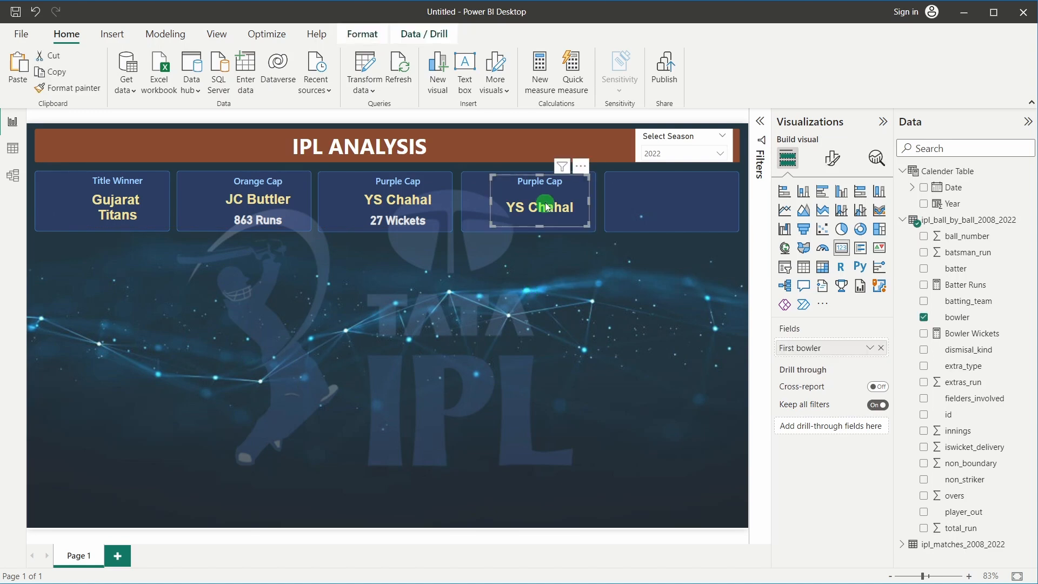
pyautogui.moveTo(547, 207); pyautogui.dragTo(549, 207)
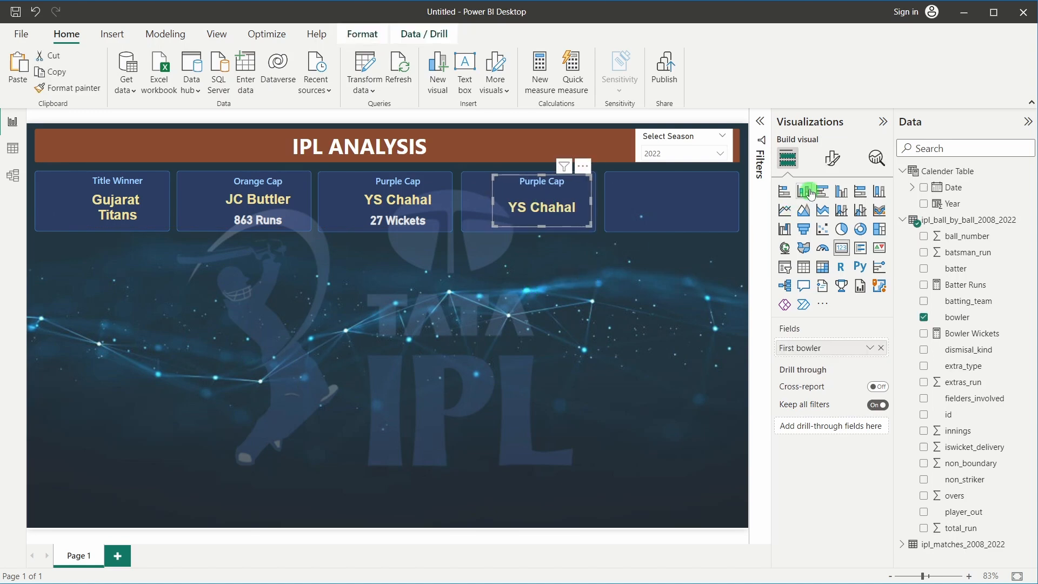
pyautogui.click(832, 157)
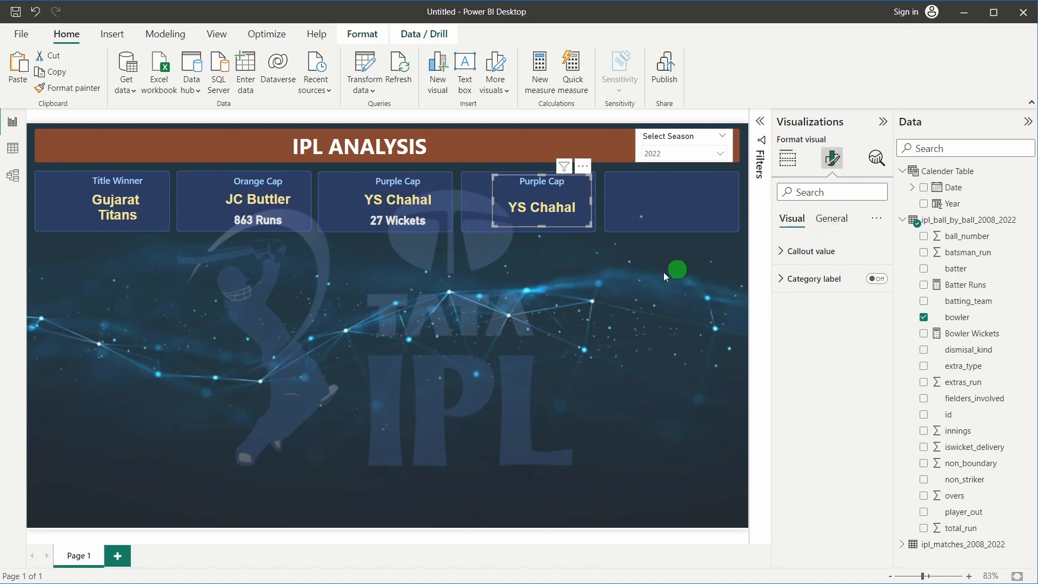
pyautogui.click(759, 124)
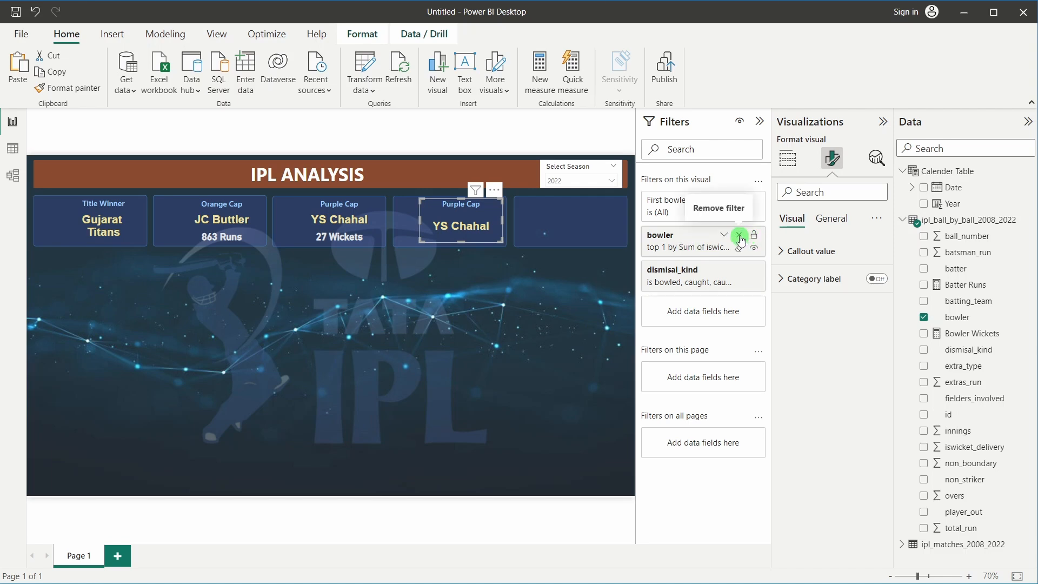
# Strip the copied card of its bowler and dismissal_kind filters and its bowler field
pyautogui.click(739, 234)
pyautogui.click(739, 236)
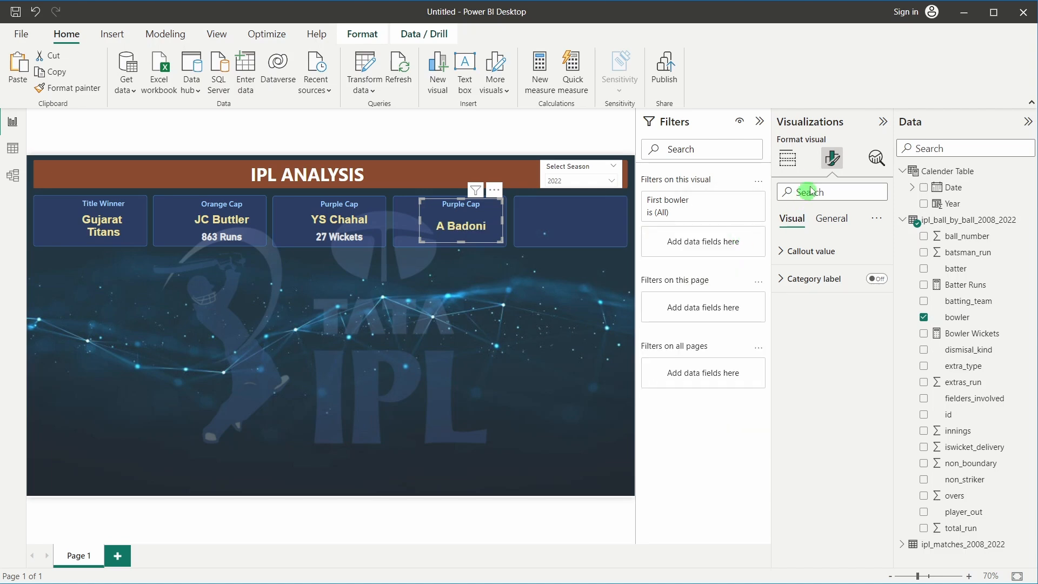
pyautogui.click(789, 167)
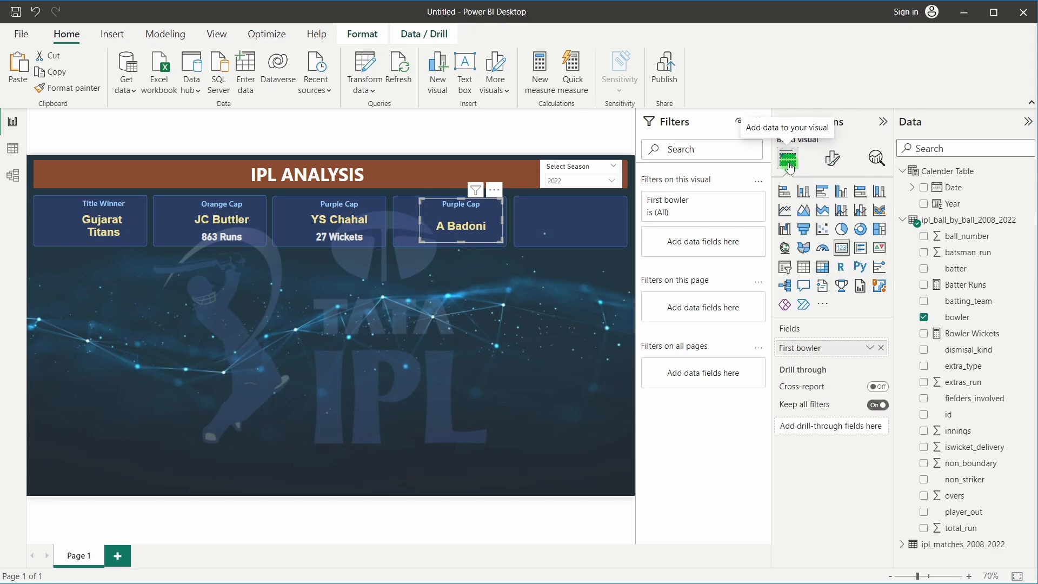
pyautogui.click(879, 353)
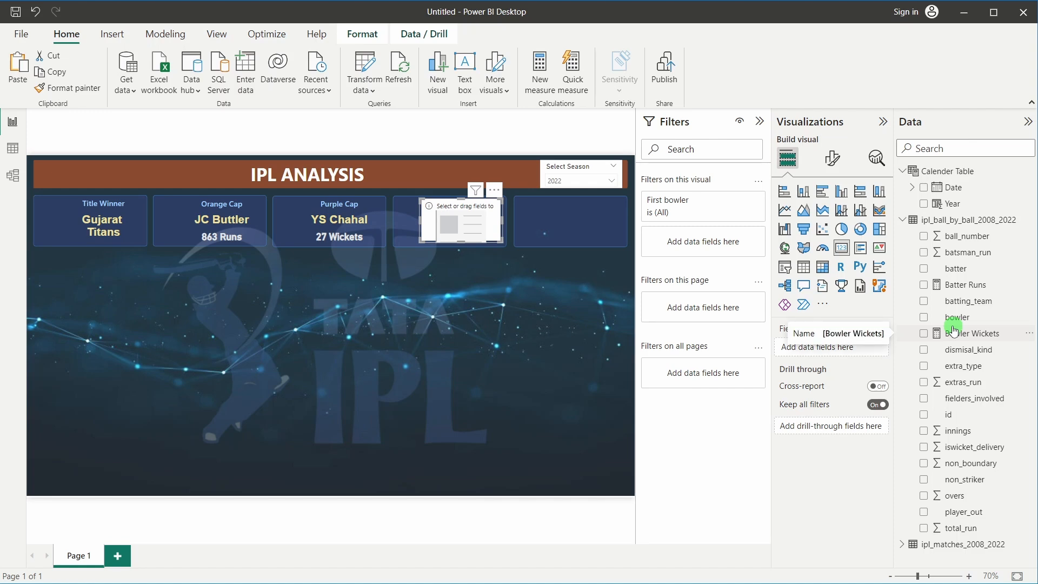
# In the Excel ball-by-ball sheet, widen the batsman_run column and review its filter values
pyautogui.moveTo(576, 562)
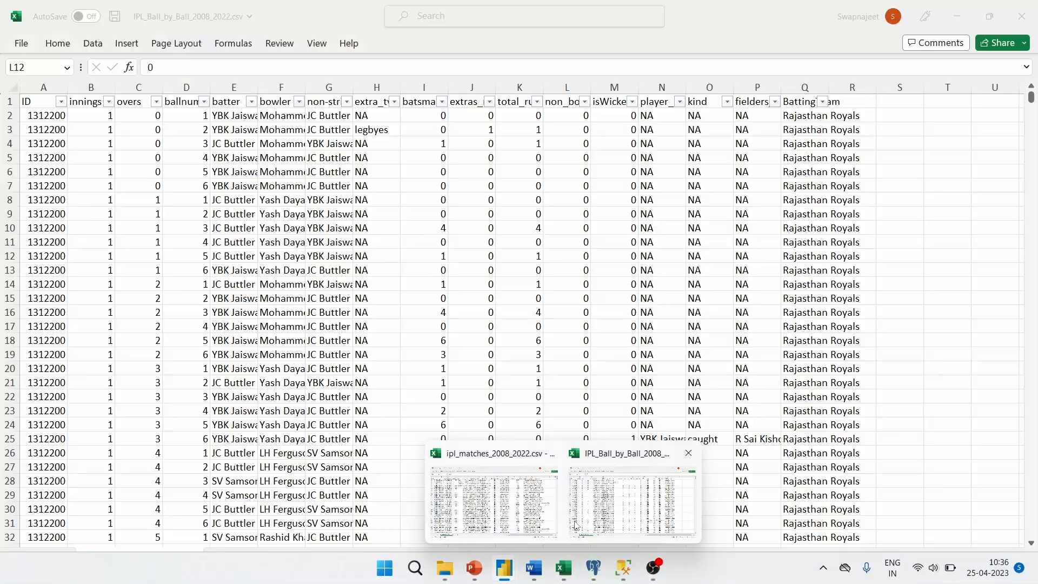
pyautogui.click(633, 500)
pyautogui.click(457, 244)
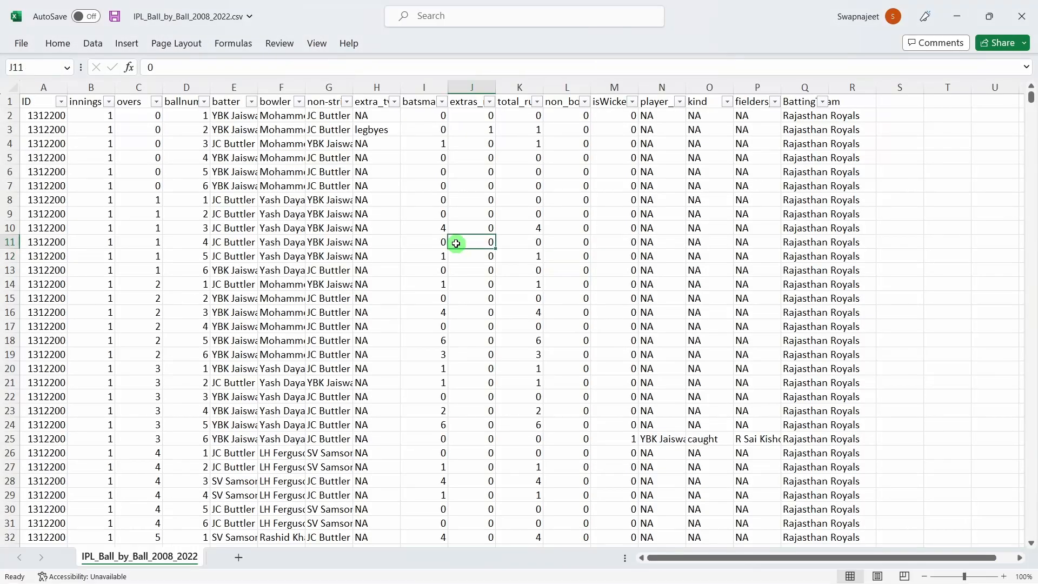
pyautogui.moveTo(447, 87); pyautogui.dragTo(513, 87)
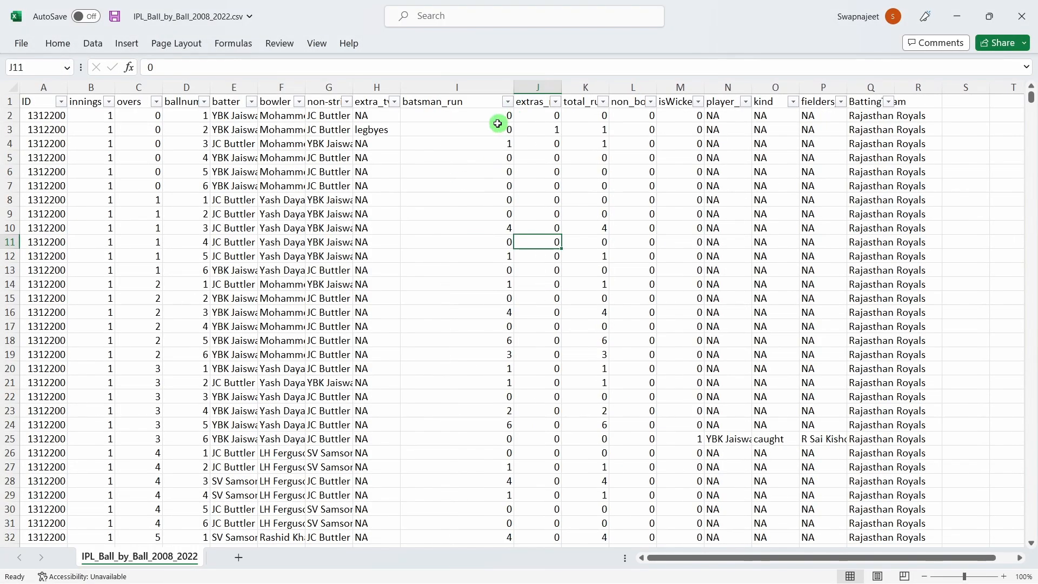
pyautogui.click(508, 104)
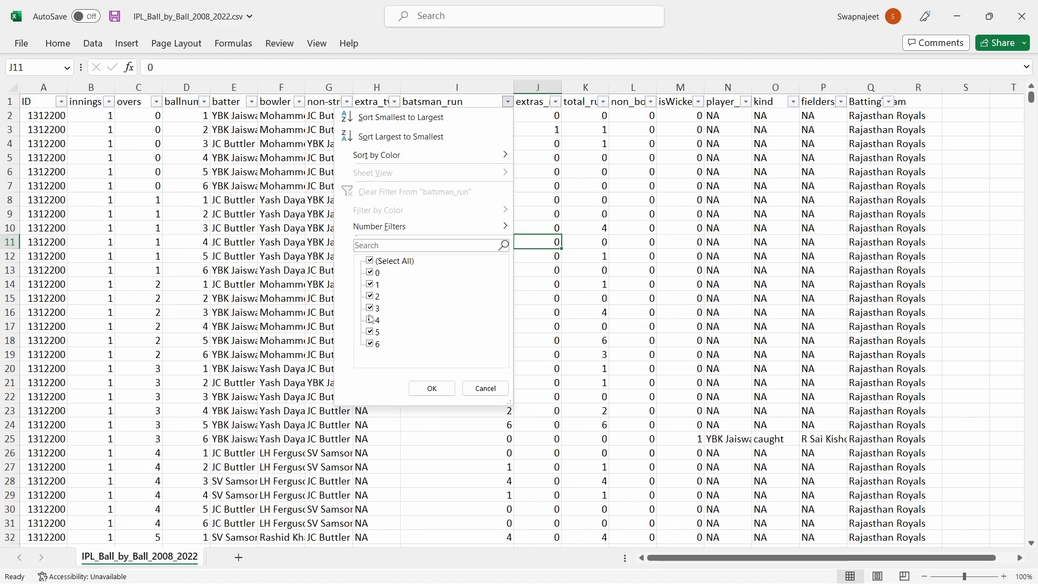
pyautogui.click(719, 292)
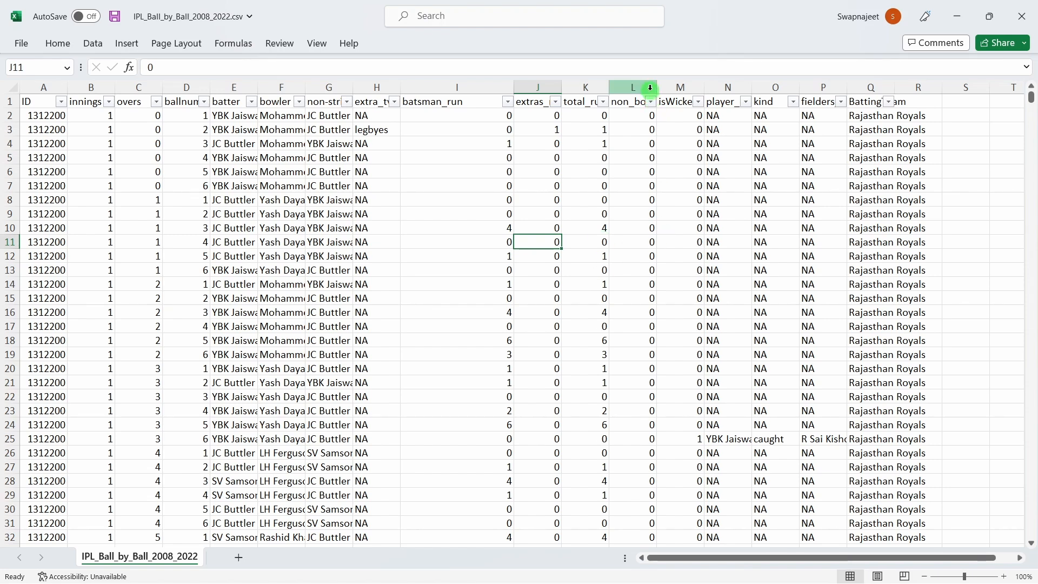
# Widen column L and filter non_boundary to show only value 1
pyautogui.moveTo(657, 87); pyautogui.dragTo(712, 81)
pyautogui.click(665, 106)
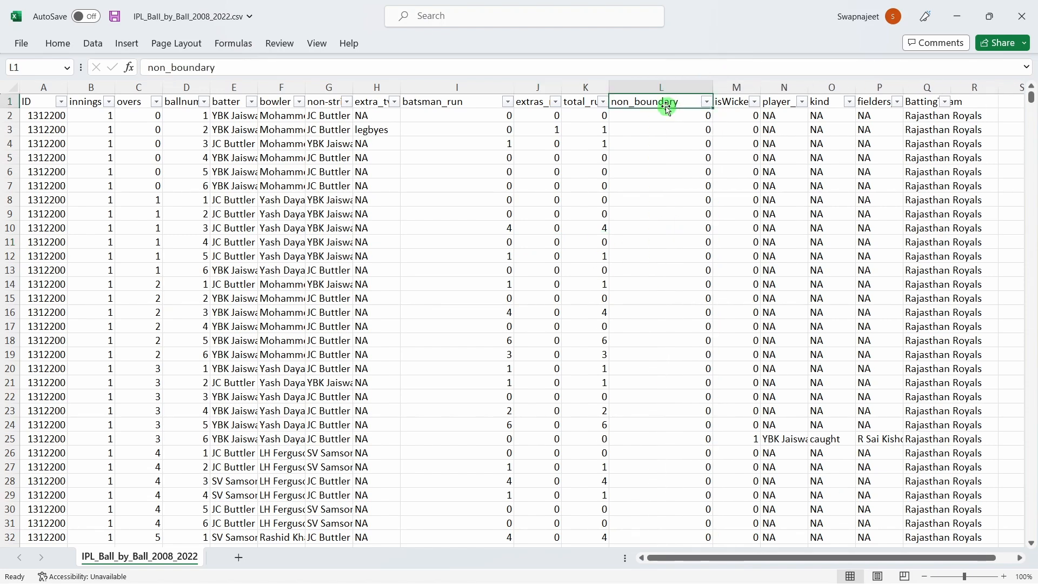
pyautogui.click(706, 101)
pyautogui.click(568, 261)
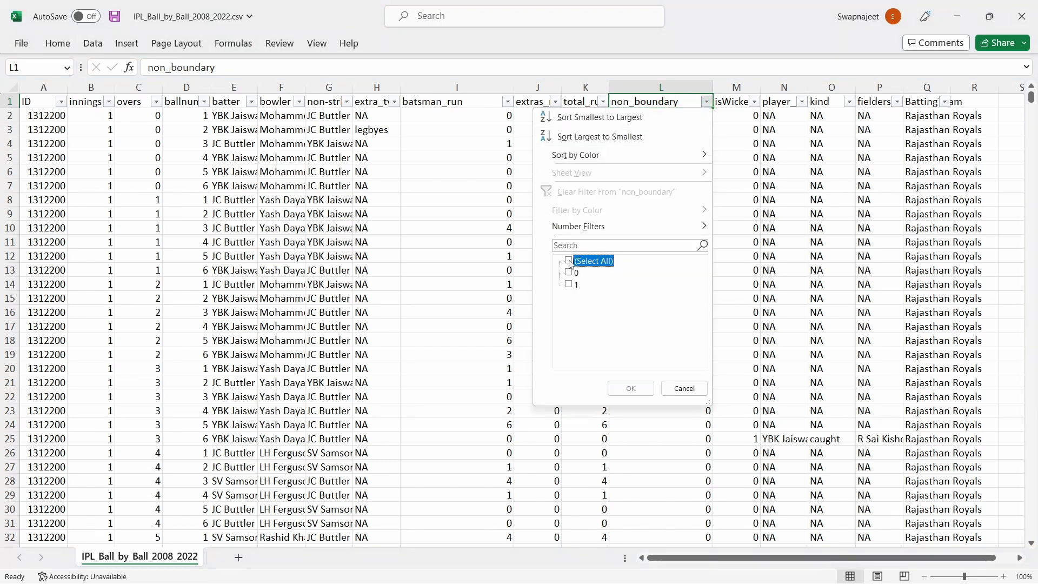
pyautogui.click(568, 284)
pyautogui.click(627, 390)
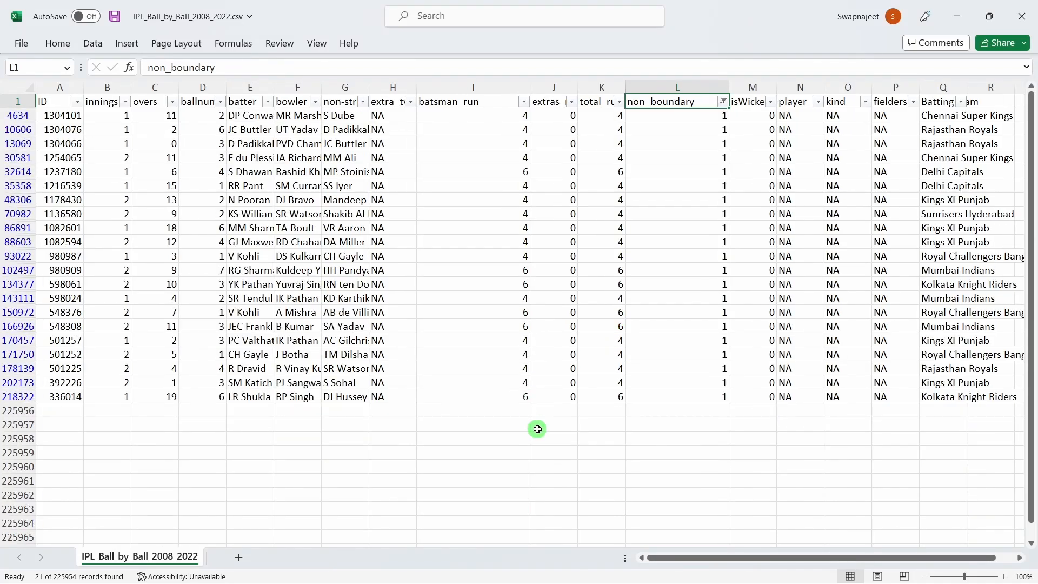
# Compare the filtered total_run and batsman_run values, including the sum of total_run
pyautogui.click(619, 188)
pyautogui.click(617, 143)
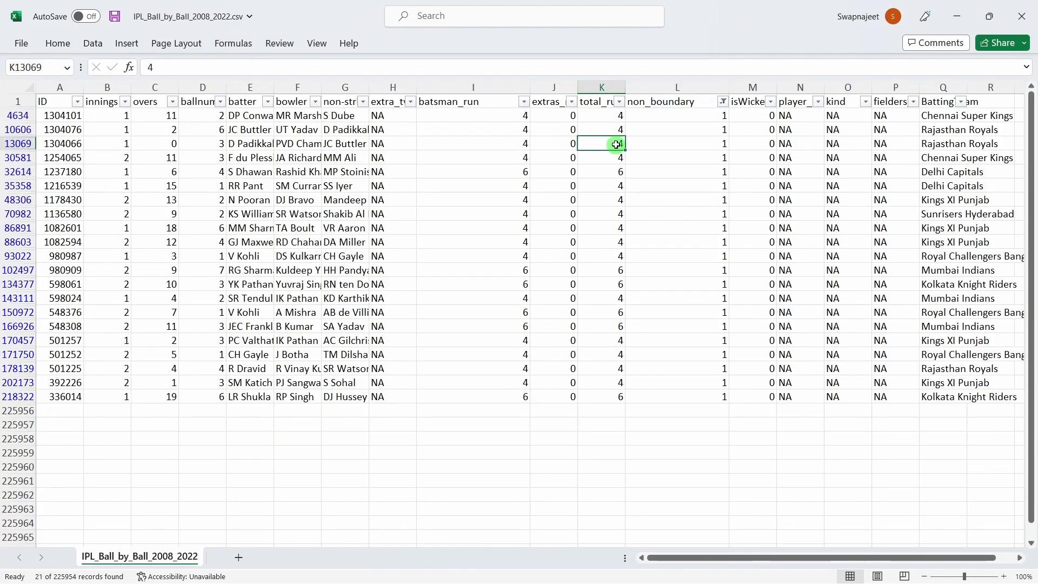
pyautogui.click(616, 128)
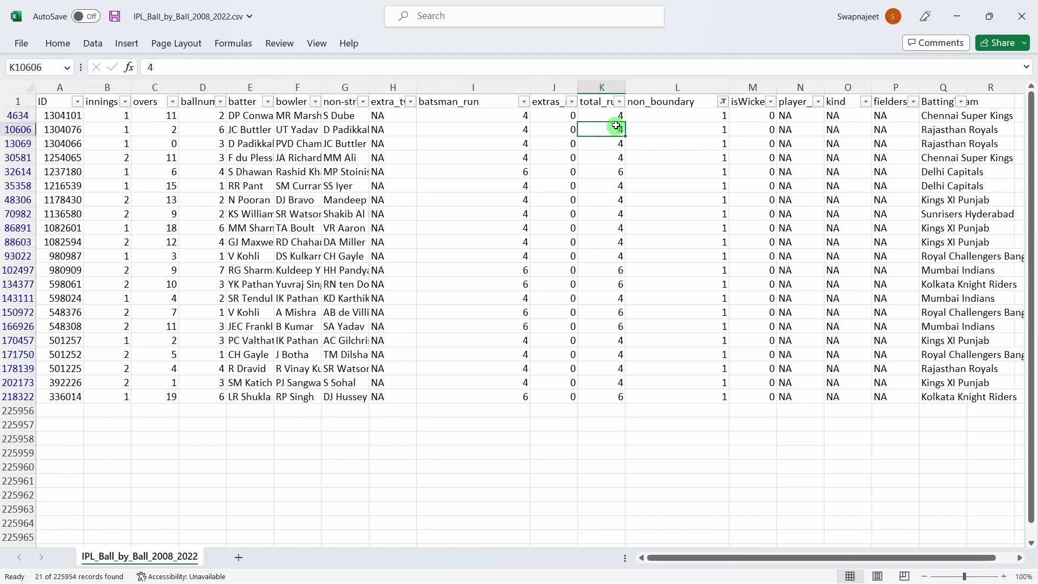
pyautogui.click(503, 130)
pyautogui.click(617, 129)
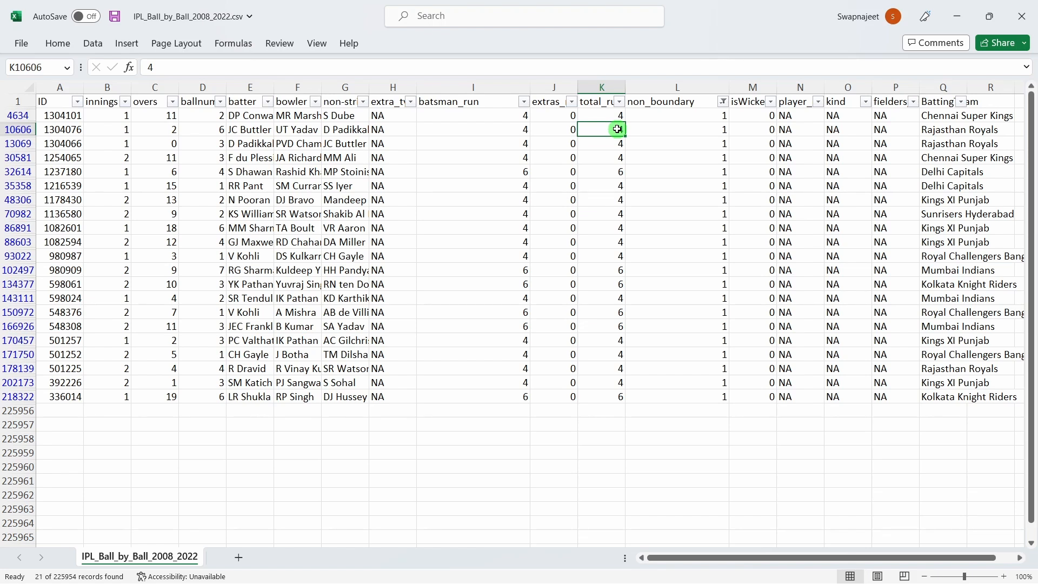
pyautogui.click(616, 281)
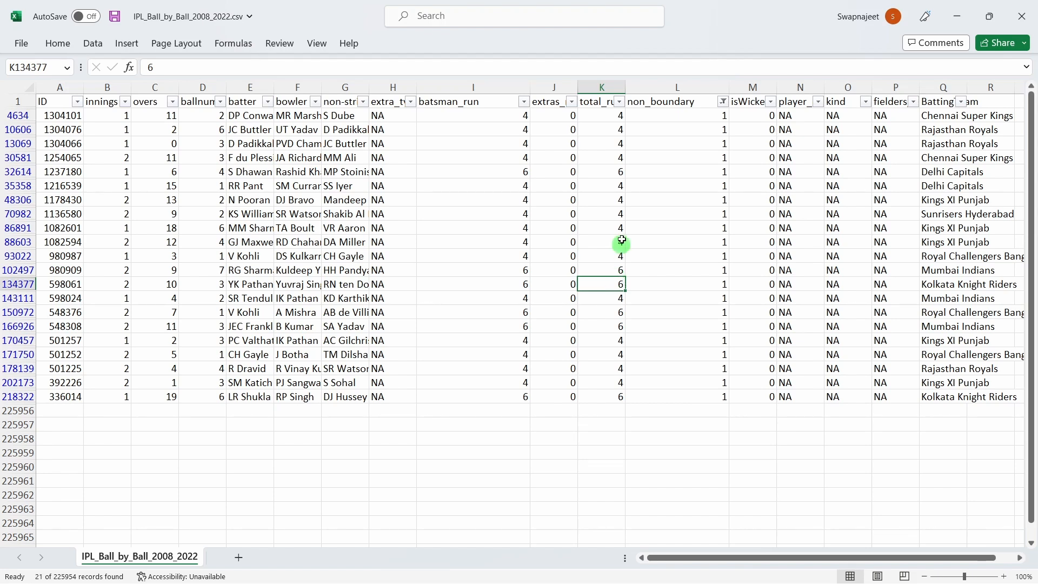
pyautogui.moveTo(610, 117); pyautogui.dragTo(601, 407)
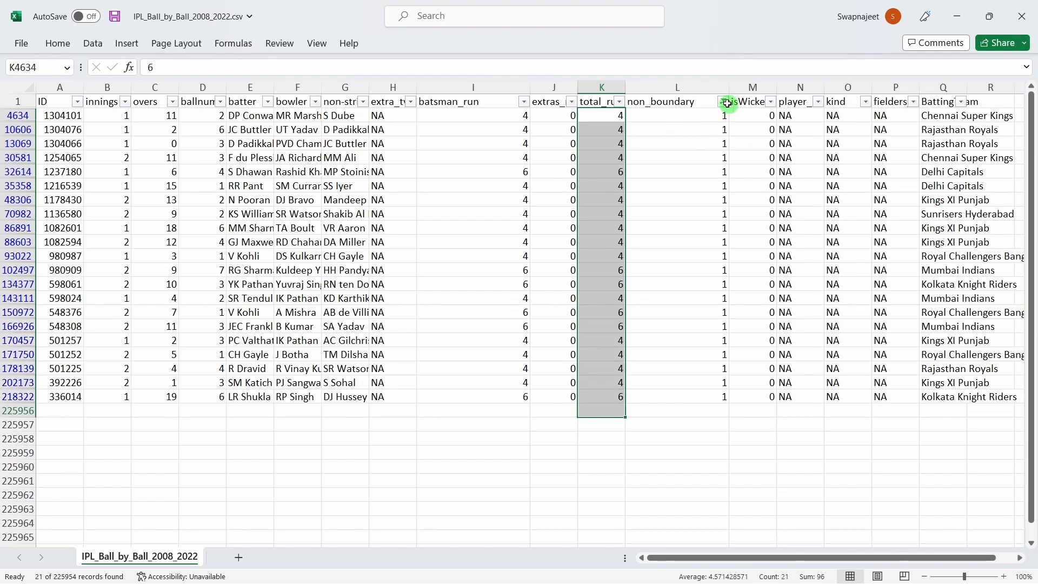
pyautogui.click(704, 157)
# Clear the non_boundary filter so all rows show, and return to Power BI
pyautogui.click(723, 102)
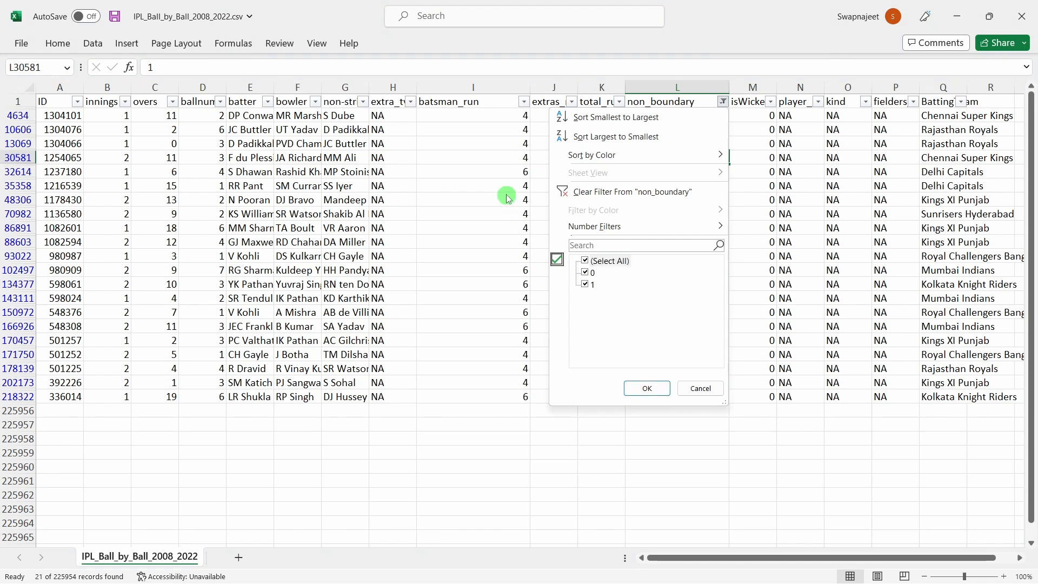
pyautogui.click(648, 387)
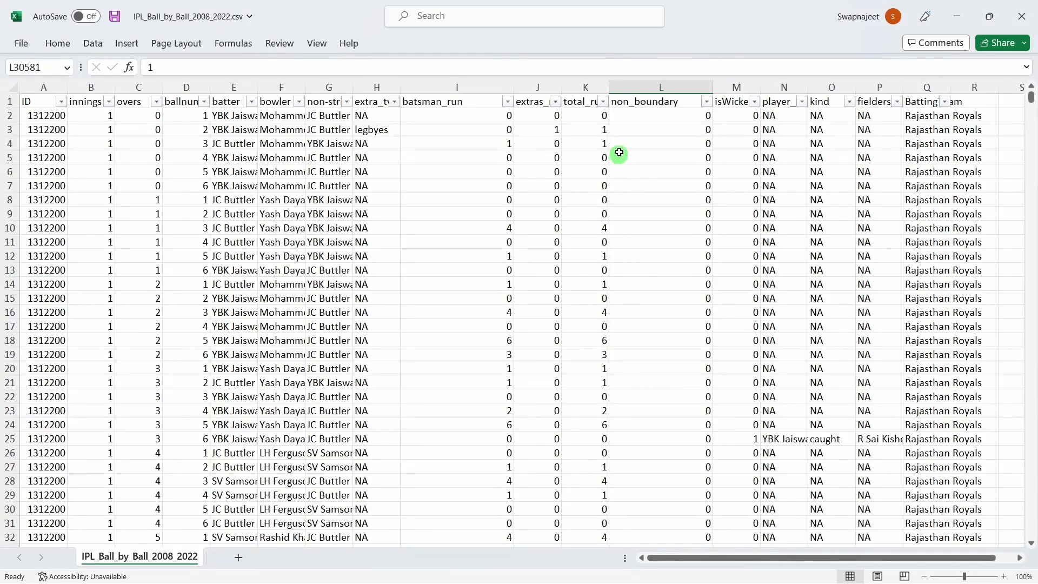
pyautogui.hotkey('alt', 'Tab')
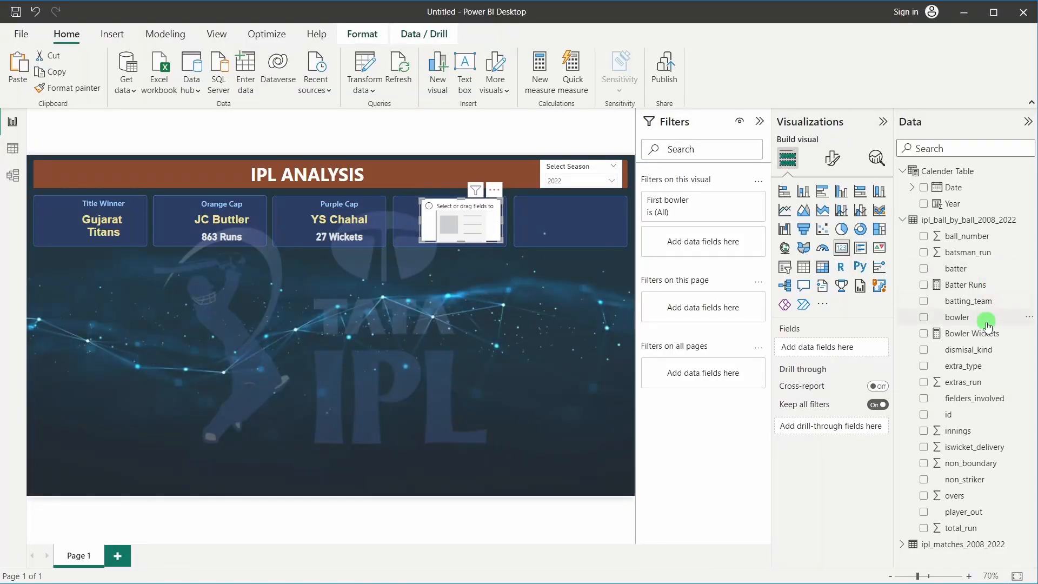
# Put batsman_run on the fourth card as a Count, showing 17.91K
pyautogui.moveTo(968, 252); pyautogui.dragTo(817, 348)
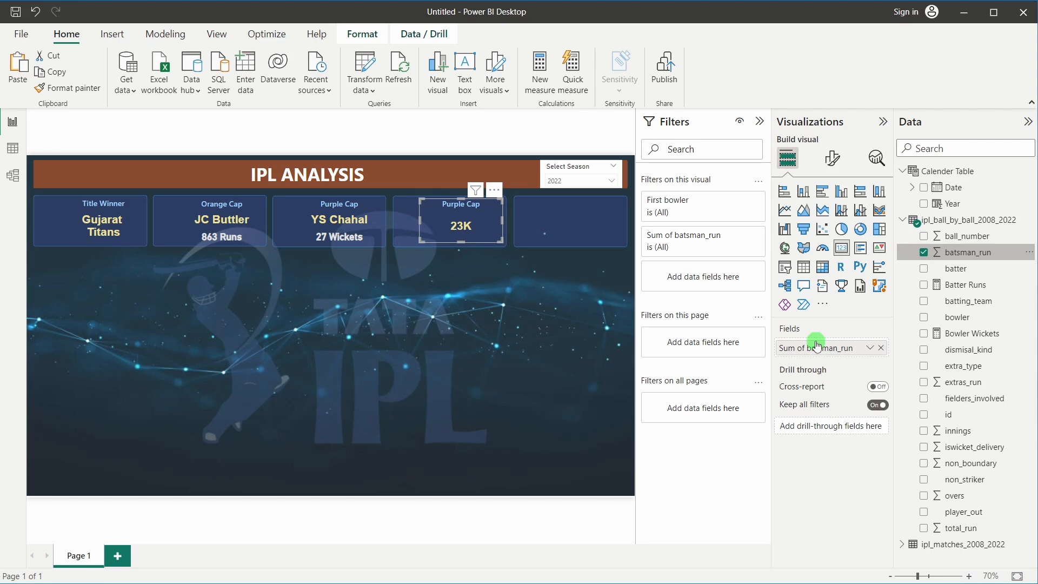
pyautogui.click(869, 348)
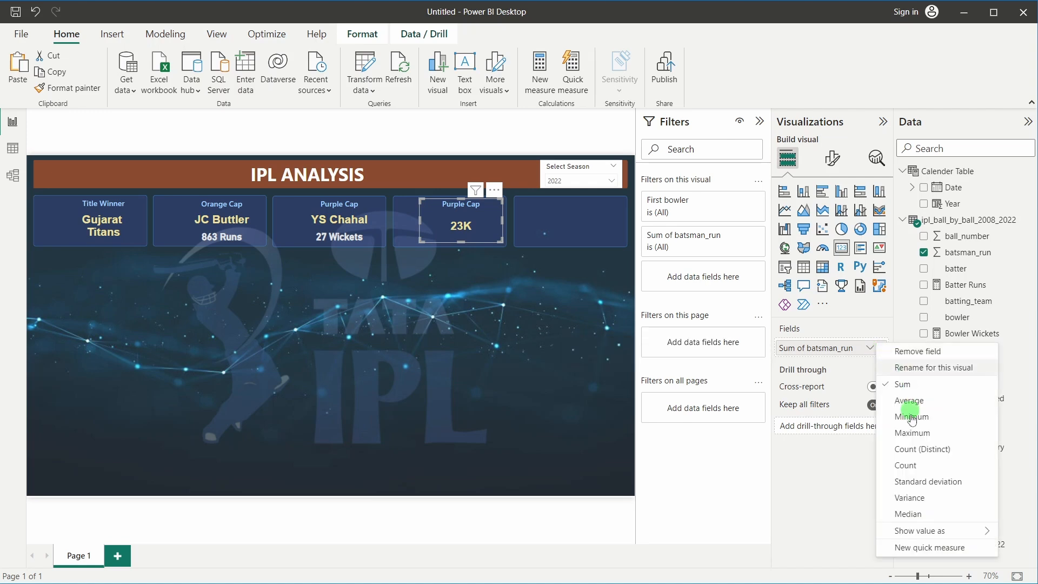
pyautogui.click(916, 466)
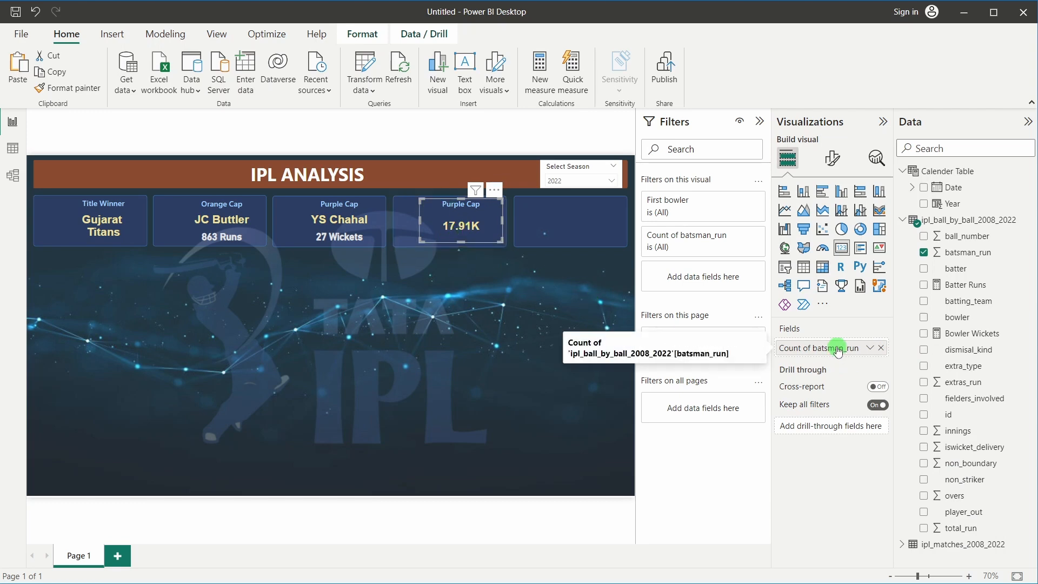
pyautogui.click(478, 322)
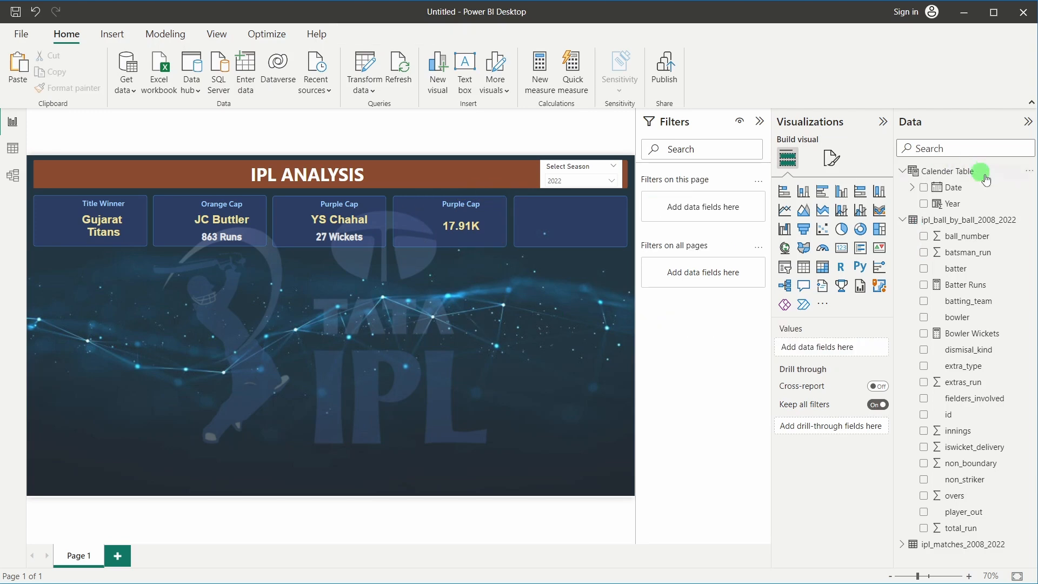
pyautogui.moveTo(989, 259); pyautogui.dragTo(704, 212)
pyautogui.moveTo(804, 178); pyautogui.dragTo(455, 215)
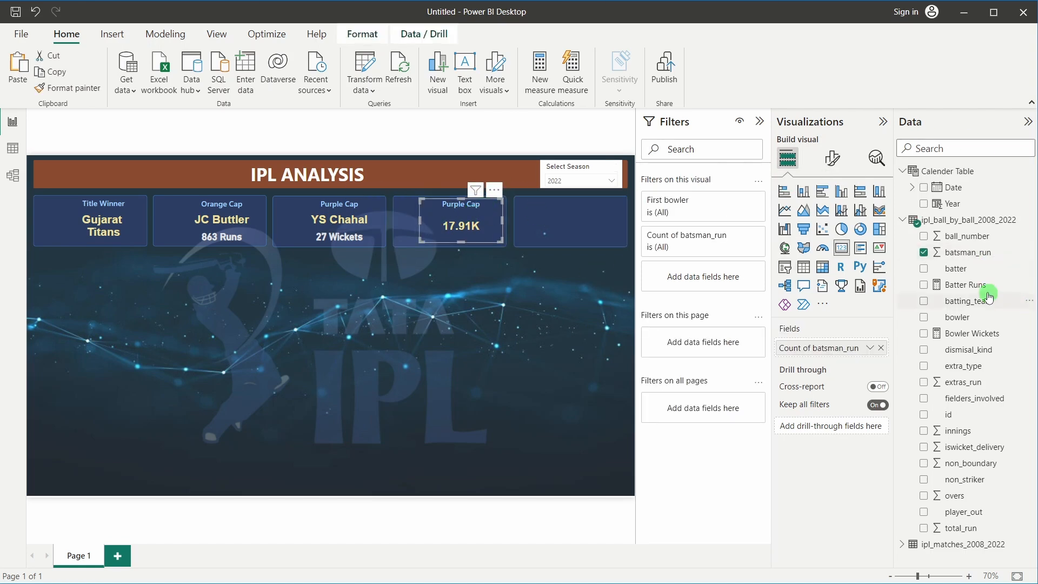
# Try Batter Runs as a filter on the card, then remove it
pyautogui.moveTo(972, 288); pyautogui.dragTo(703, 277)
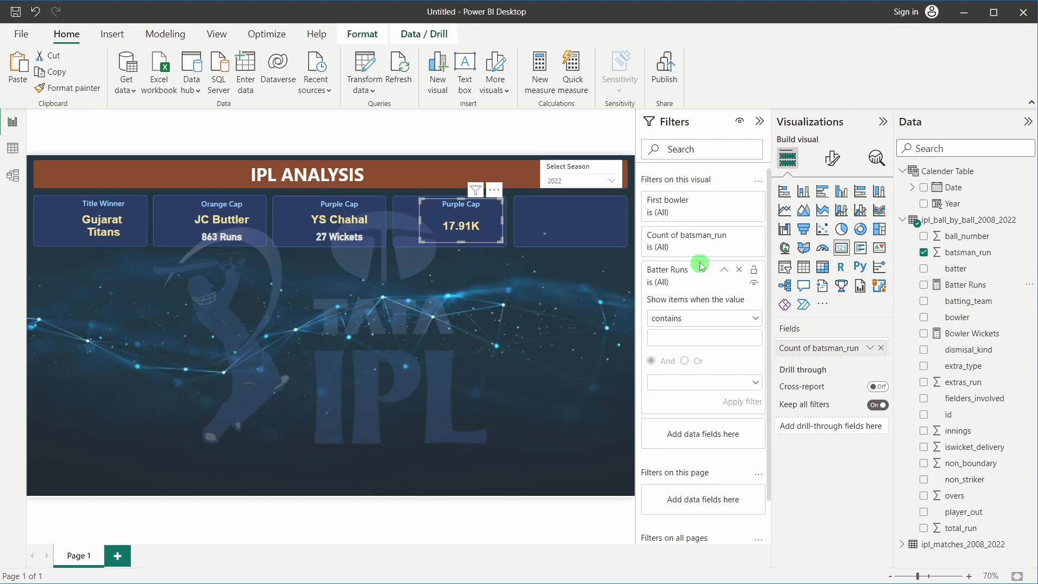
pyautogui.click(680, 322)
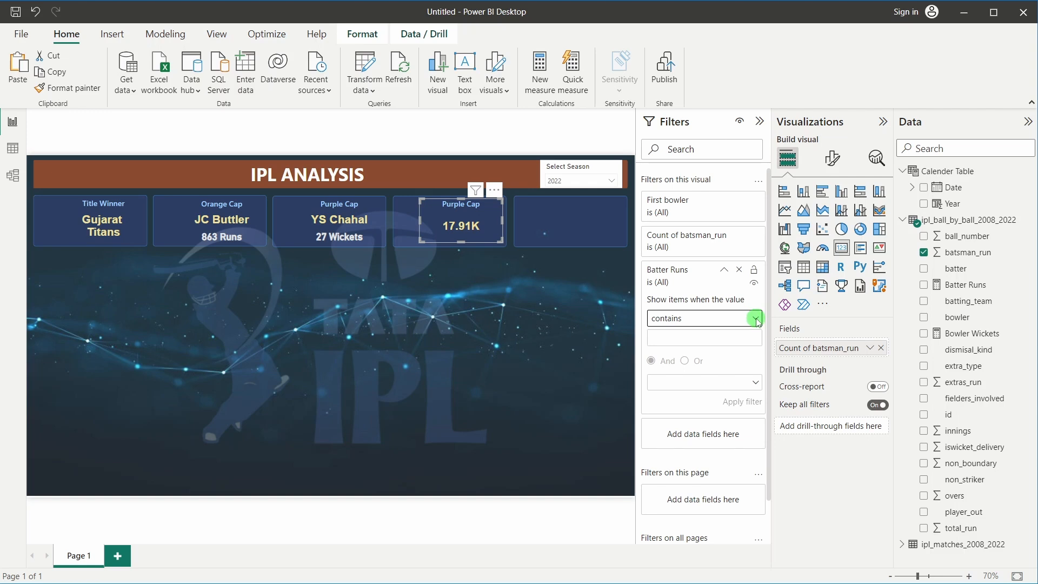
pyautogui.scroll(-2, 675, 335)
pyautogui.scroll(2, 675, 335)
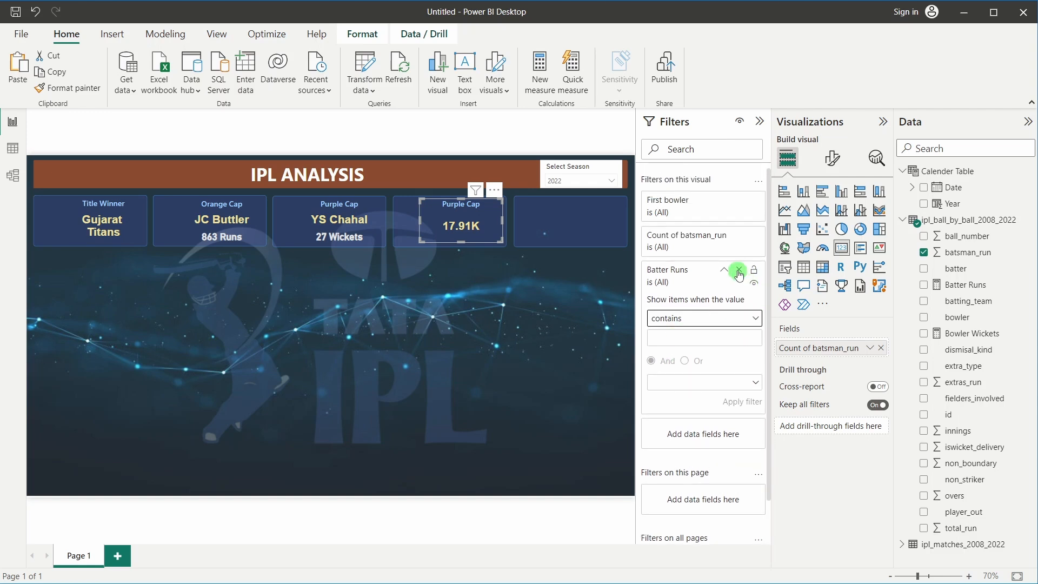
pyautogui.click(739, 271)
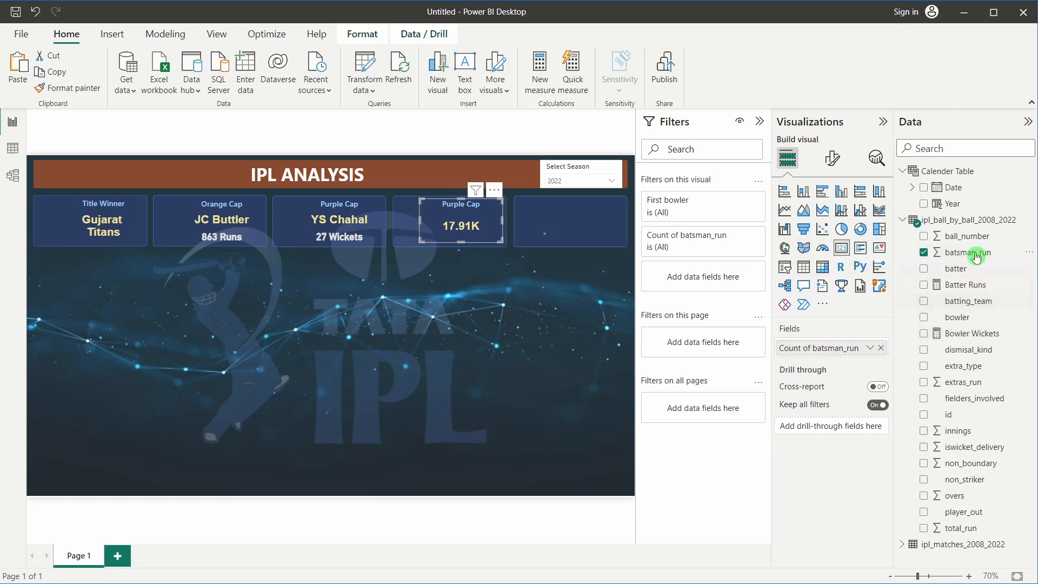
# Add a basic batsman_run filter set to 6, so the card shows 1062
pyautogui.moveTo(976, 255); pyautogui.dragTo(708, 271)
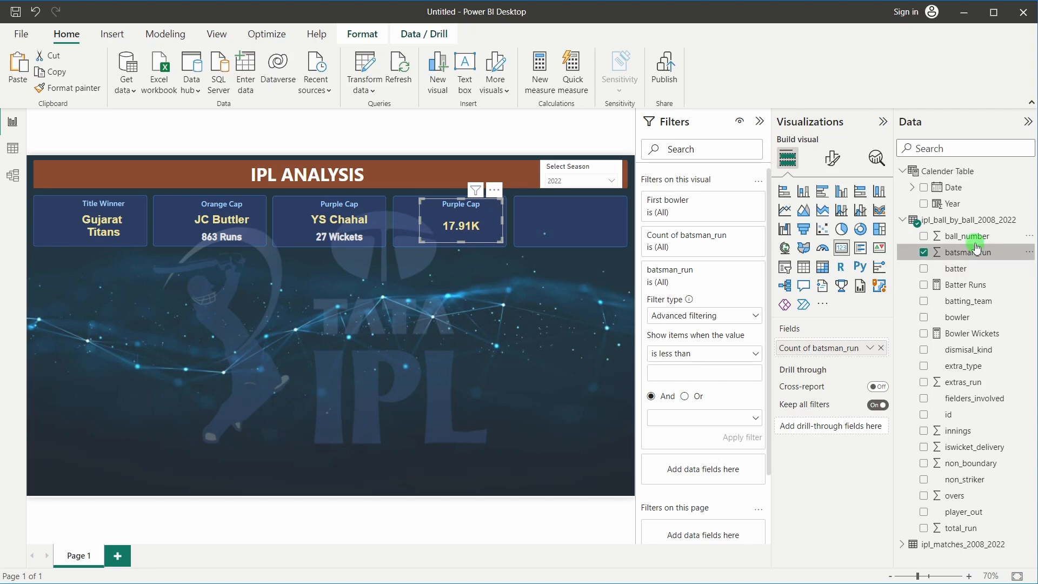
pyautogui.click(676, 318)
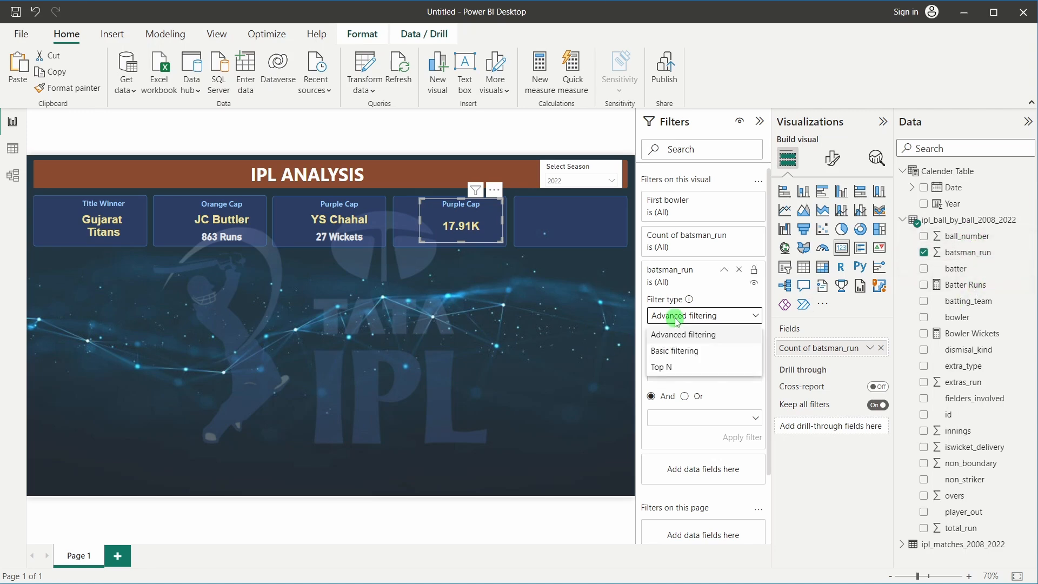
pyautogui.click(674, 350)
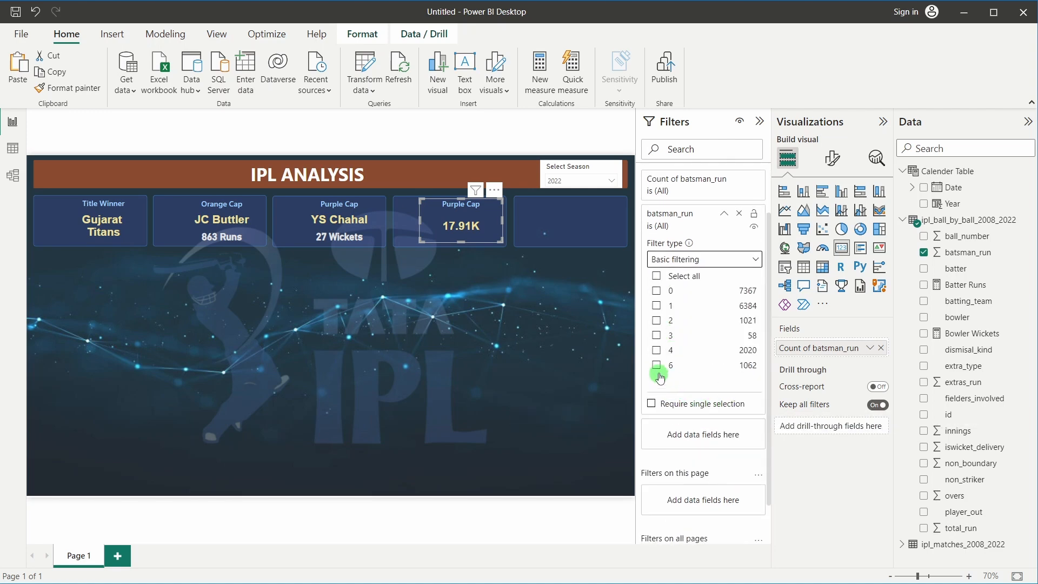
pyautogui.click(656, 366)
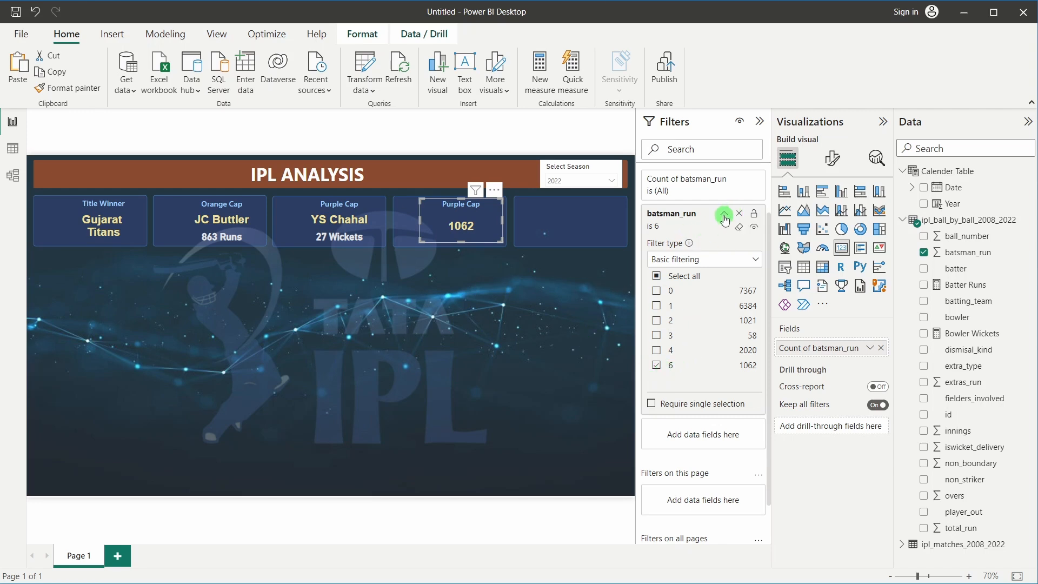
pyautogui.click(724, 217)
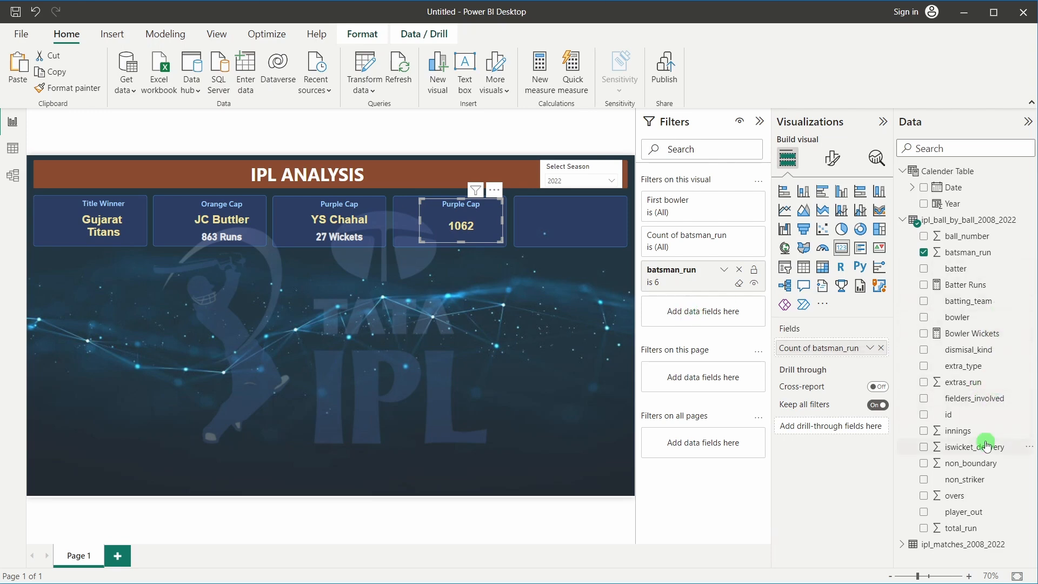
# Add a basic non_boundary filter set to 0 on the fourth card, still showing 1062
pyautogui.moveTo(984, 463); pyautogui.dragTo(711, 306)
pyautogui.click(692, 413)
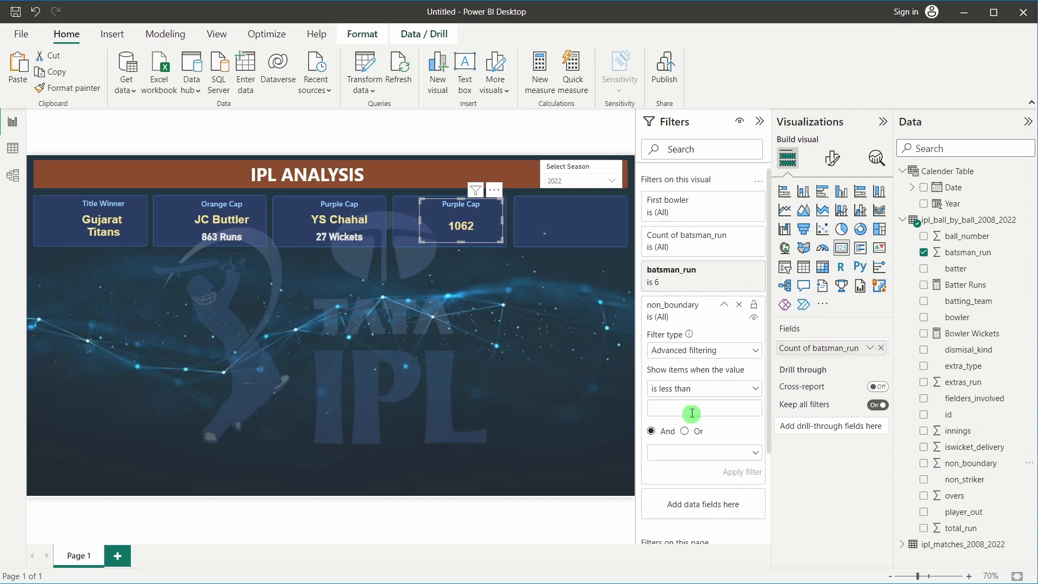
pyautogui.click(683, 351)
pyautogui.click(673, 387)
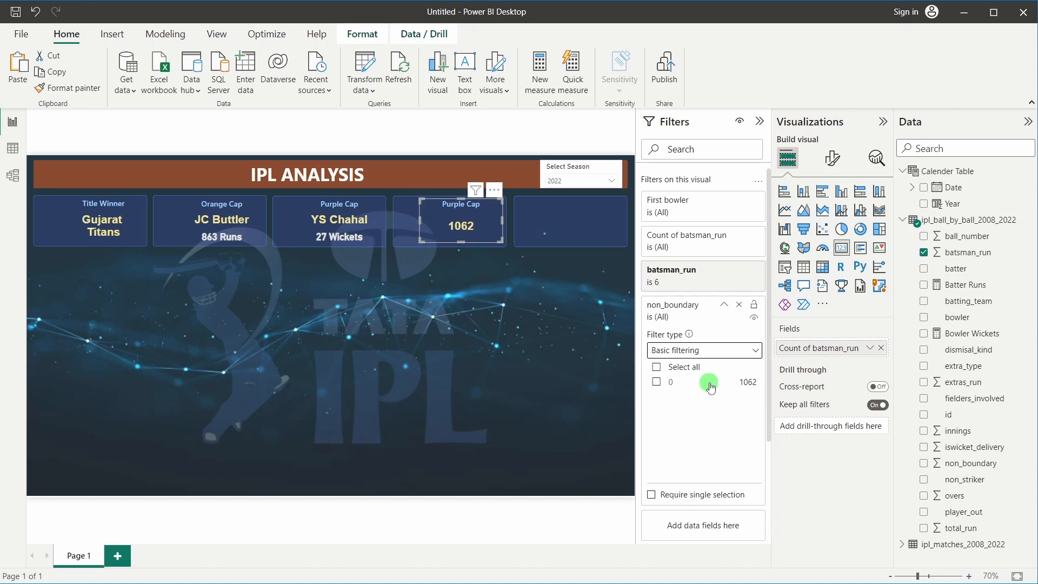
pyautogui.click(657, 383)
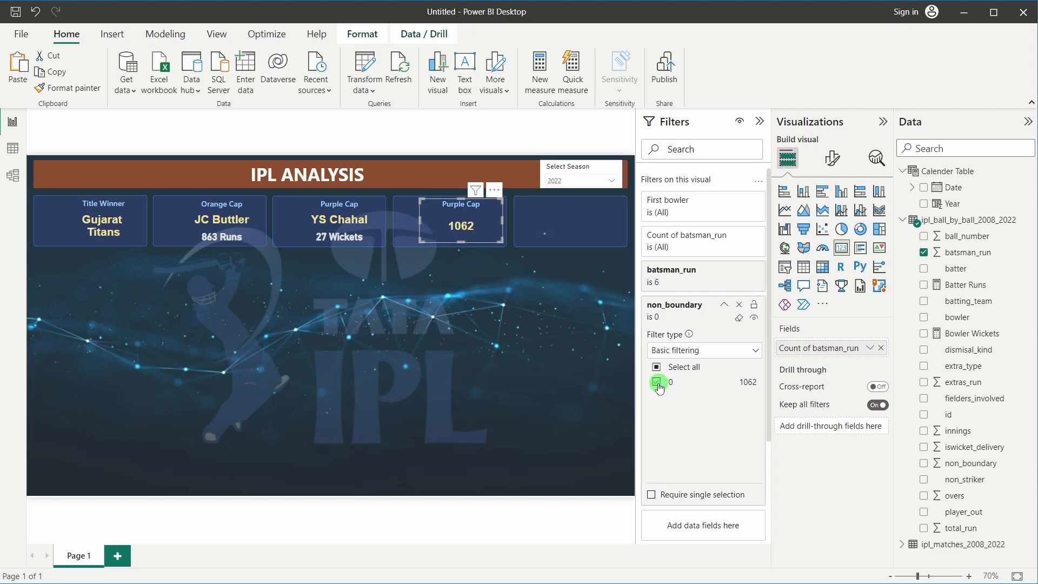
pyautogui.click(541, 344)
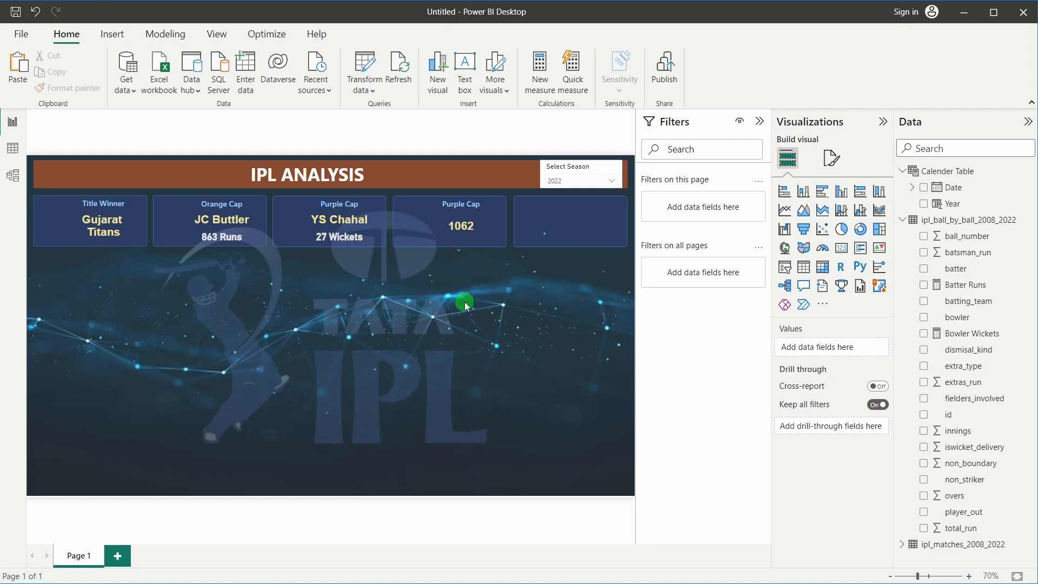
pyautogui.click(568, 182)
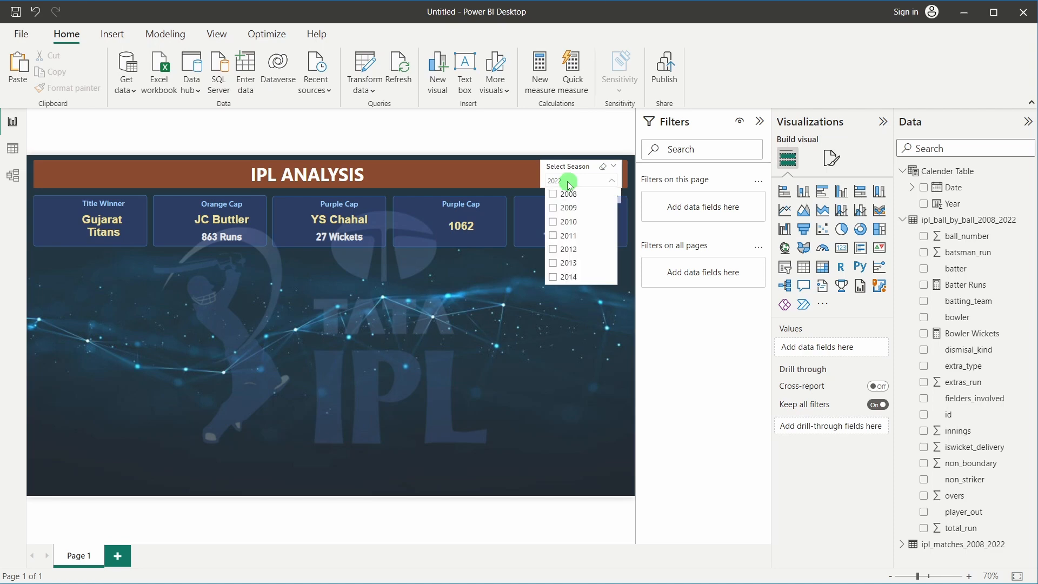
pyautogui.scroll(-1, 581, 266)
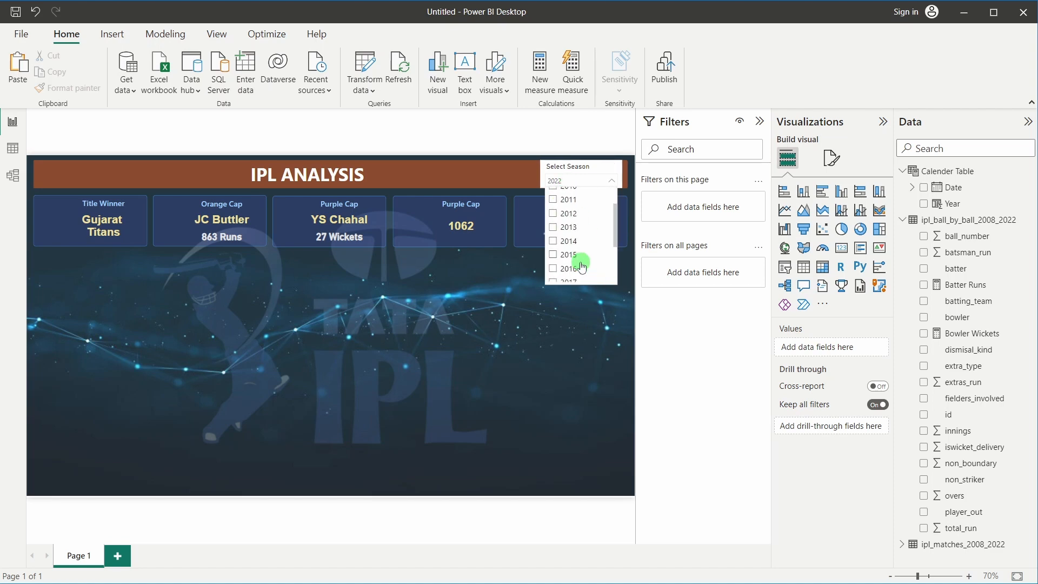
pyautogui.scroll(1, 581, 266)
pyautogui.scroll(-1, 576, 260)
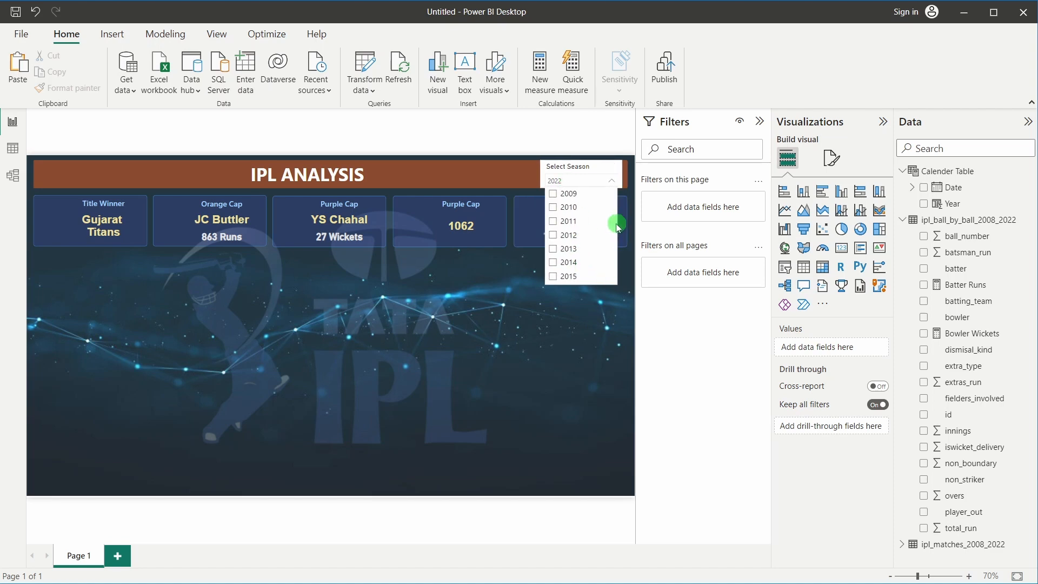
pyautogui.moveTo(614, 216); pyautogui.dragTo(615, 260)
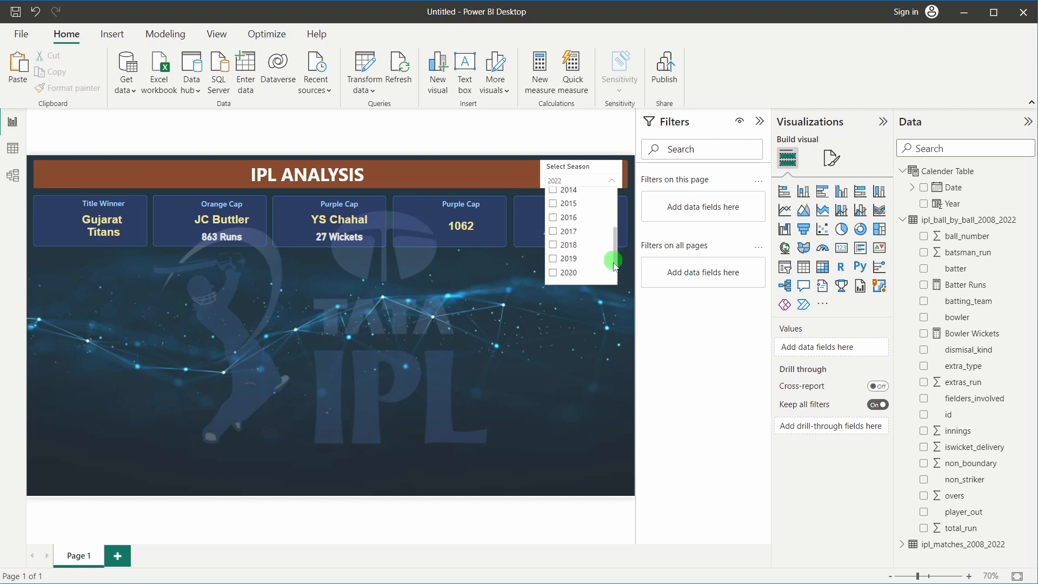
pyautogui.click(553, 275)
pyautogui.click(557, 273)
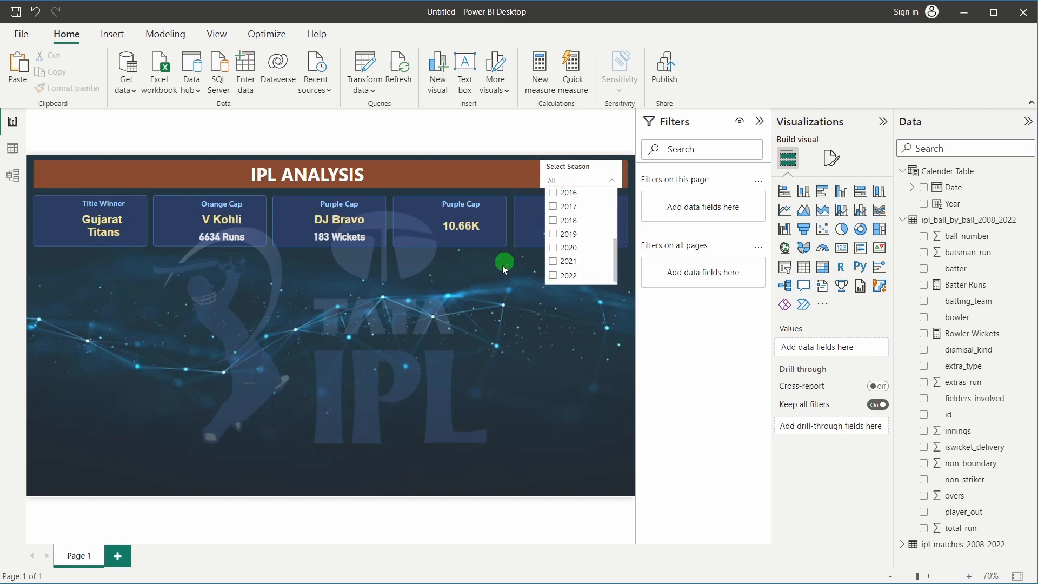
pyautogui.click(498, 260)
pyautogui.click(468, 215)
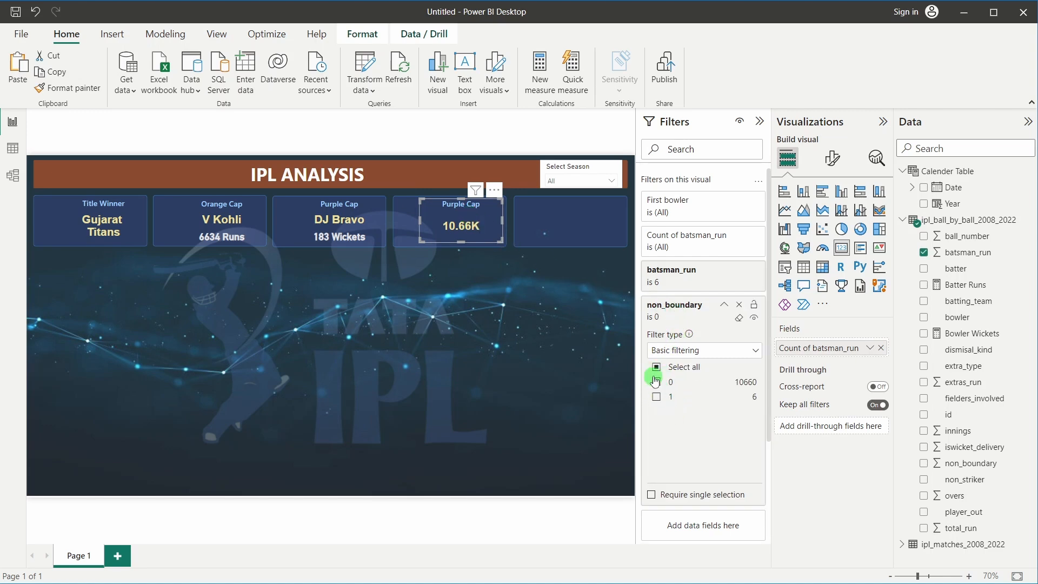
pyautogui.click(496, 277)
pyautogui.click(560, 179)
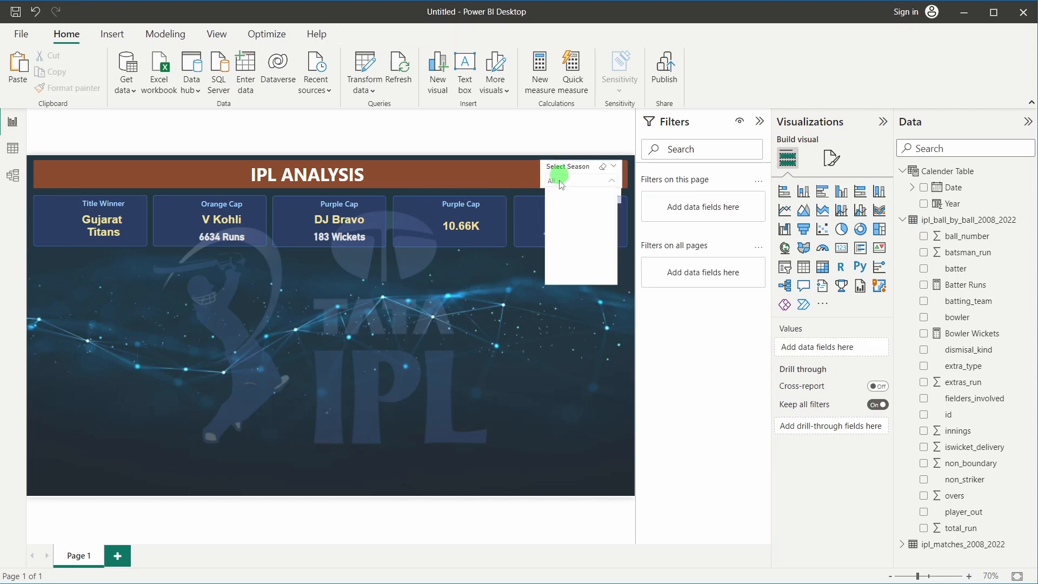
pyautogui.scroll(-3, 581, 260)
pyautogui.click(552, 276)
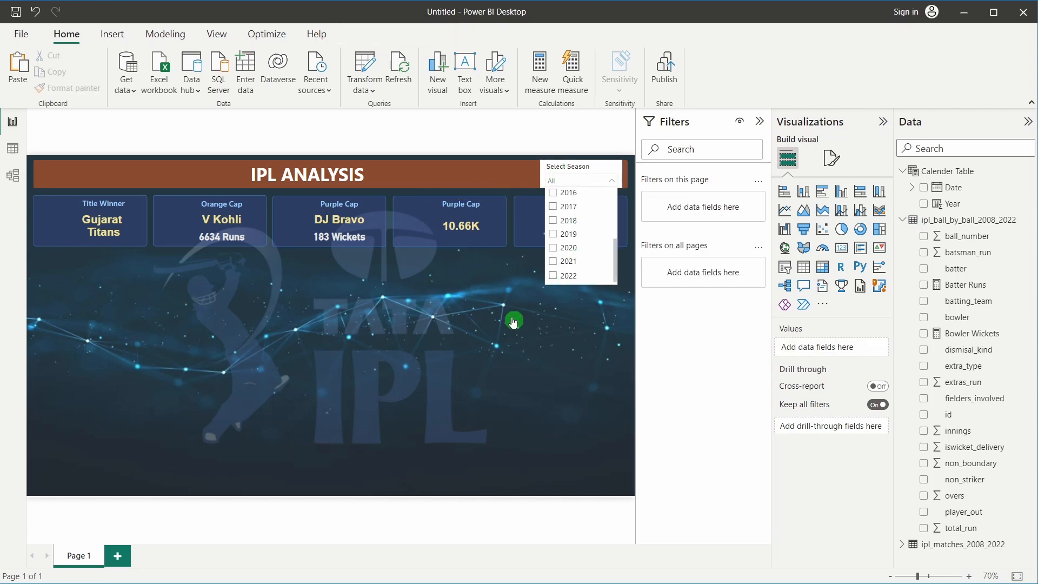
pyautogui.click(456, 295)
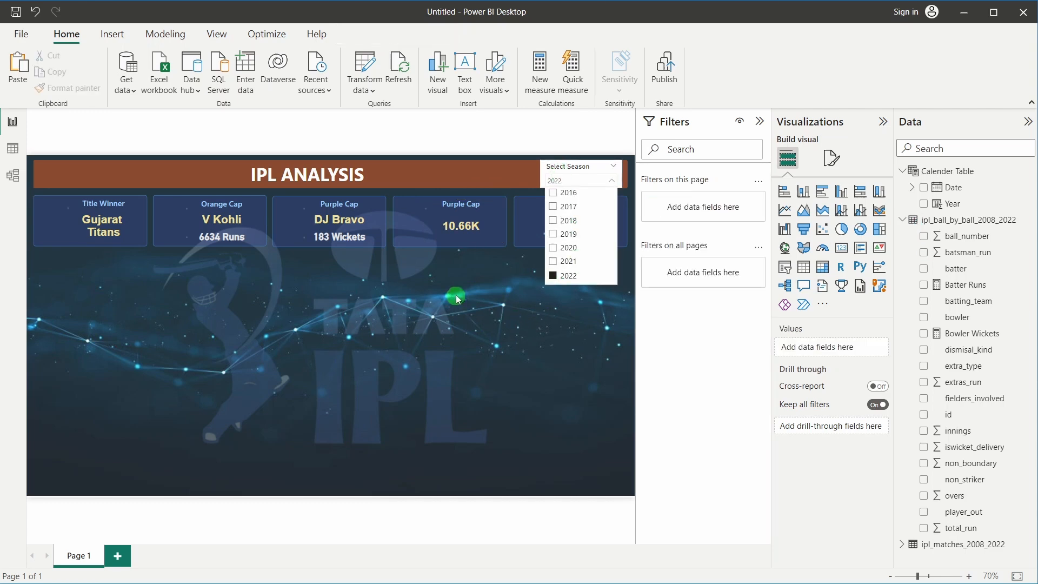
# Rename the fourth card's title from Purple Cap to Tournament 6's
pyautogui.click(470, 230)
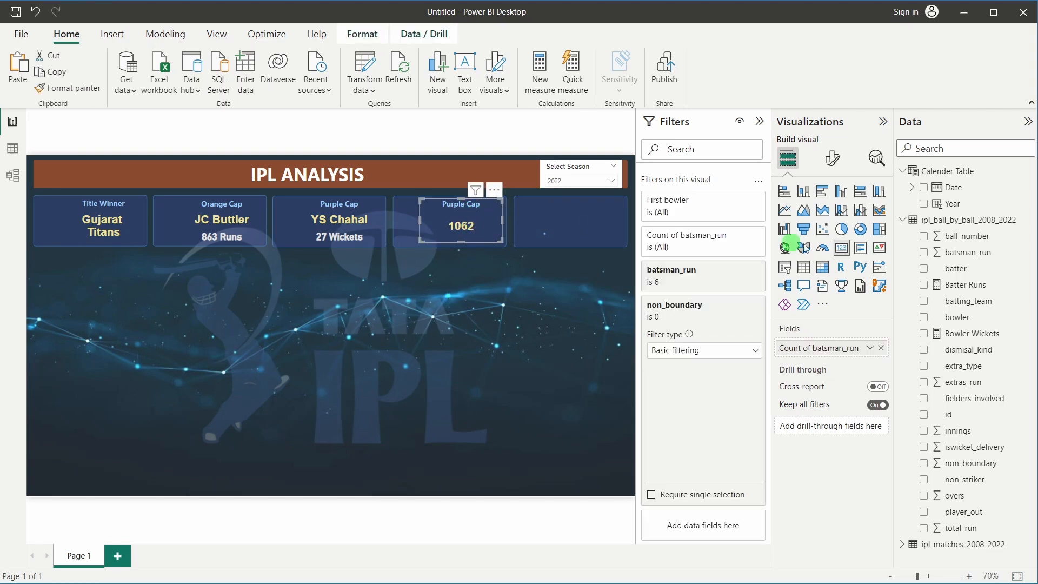
pyautogui.click(833, 158)
pyautogui.click(831, 217)
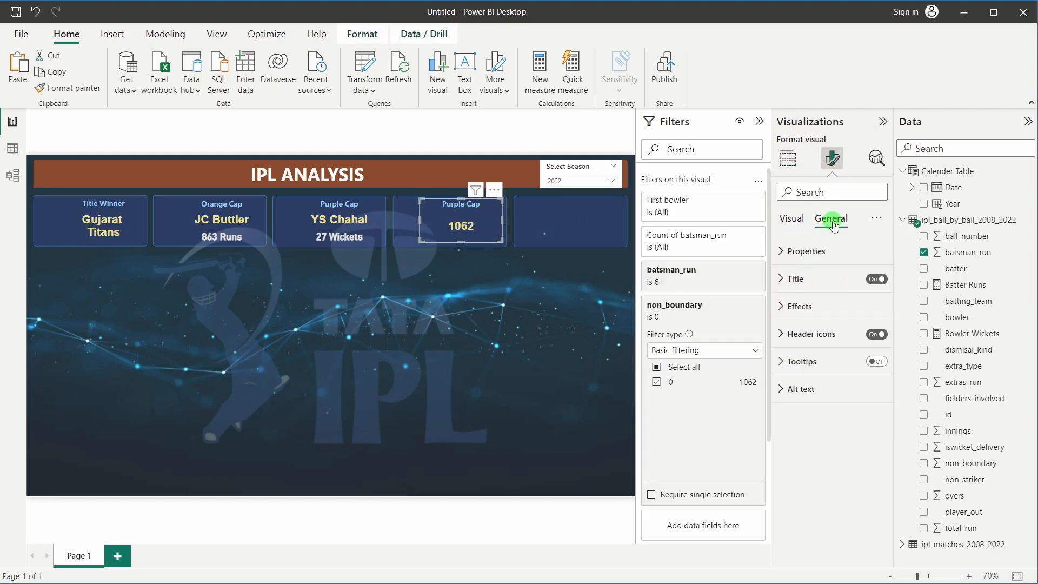
pyautogui.click(811, 277)
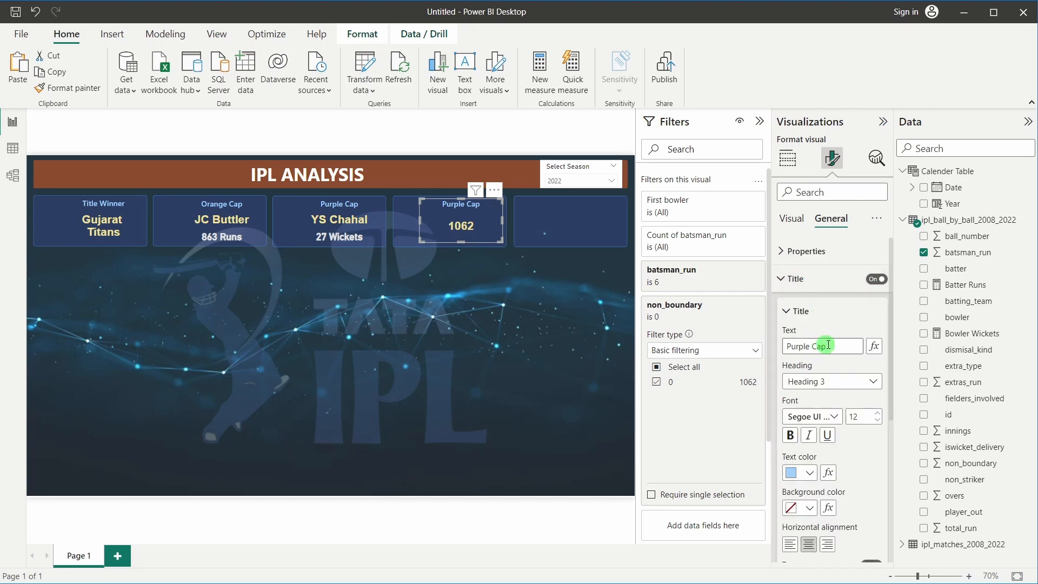
pyautogui.moveTo(839, 346); pyautogui.dragTo(765, 349)
pyautogui.write('To')
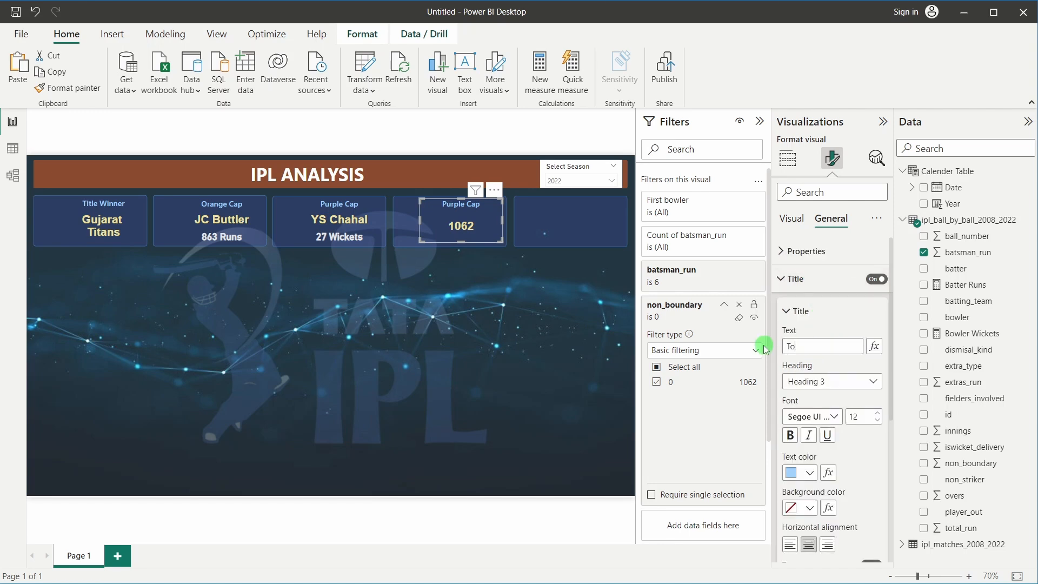
pyautogui.write("urnament 6's")
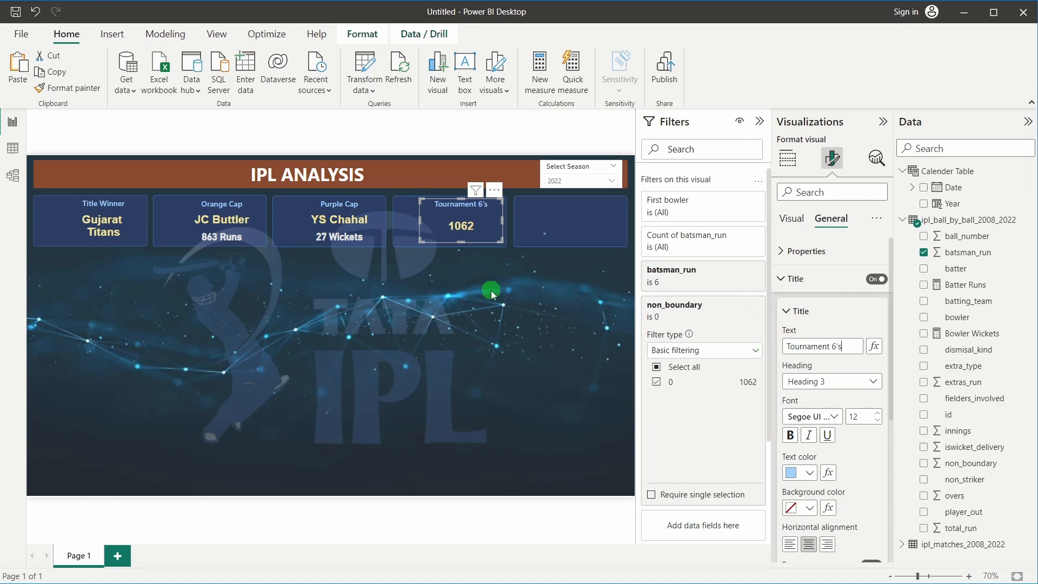
pyautogui.click(491, 290)
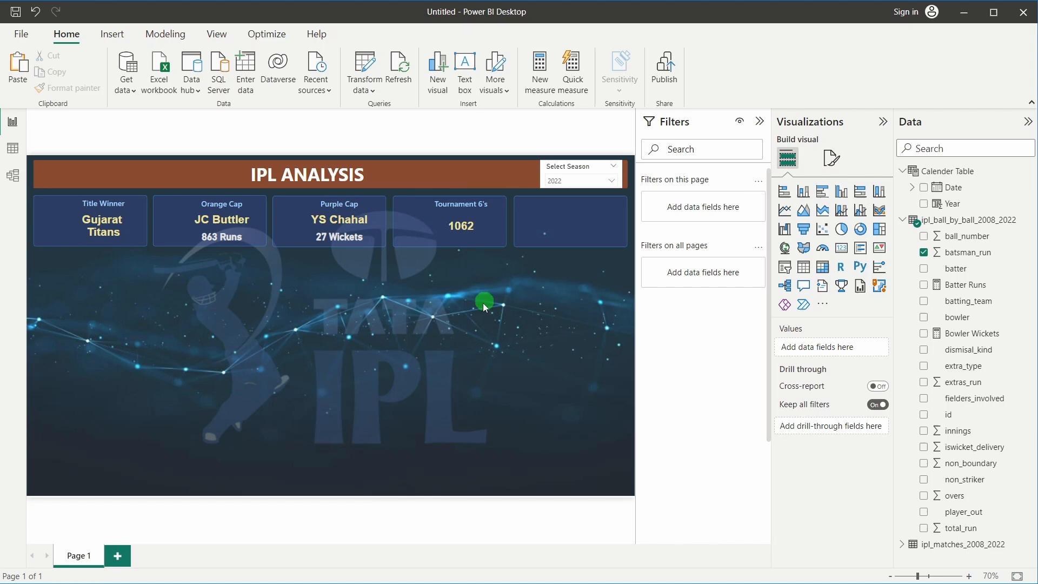
# Resize the card slightly and raise its callout value font size from 18 to 28
pyautogui.click(464, 237)
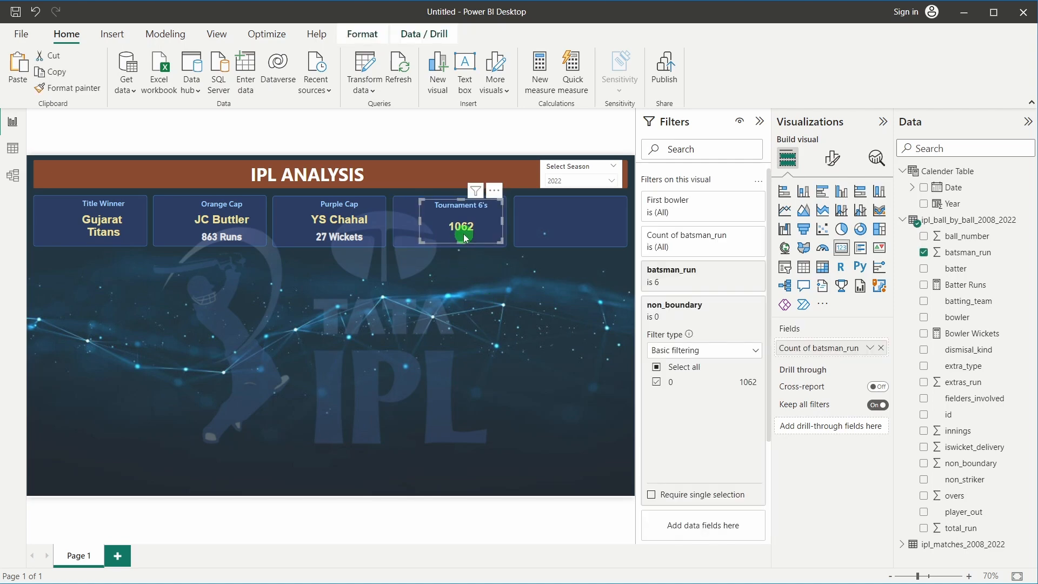
pyautogui.moveTo(465, 238); pyautogui.dragTo(464, 245)
pyautogui.click(480, 287)
pyautogui.click(475, 236)
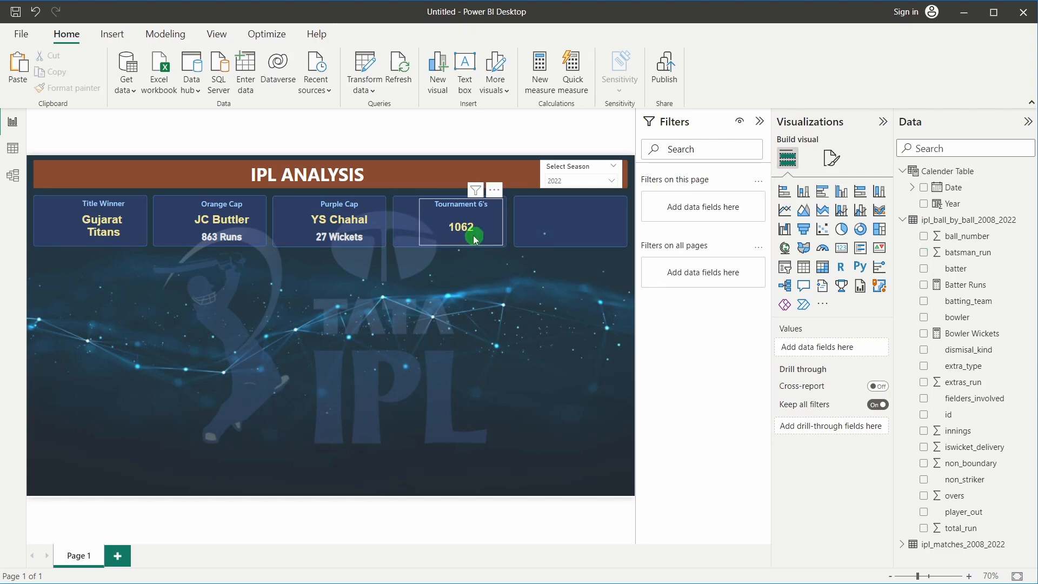
pyautogui.click(828, 156)
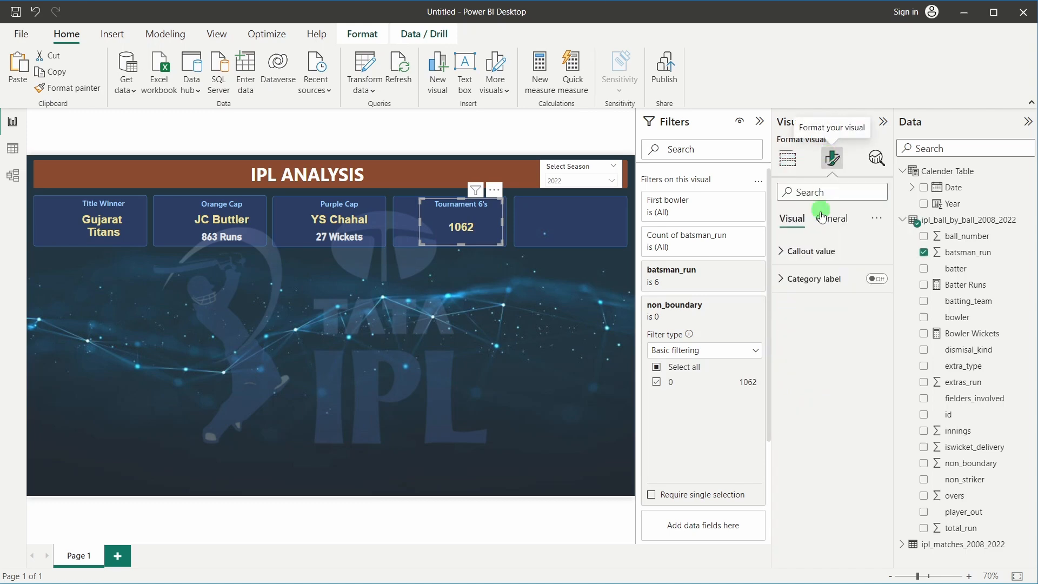
pyautogui.click(825, 250)
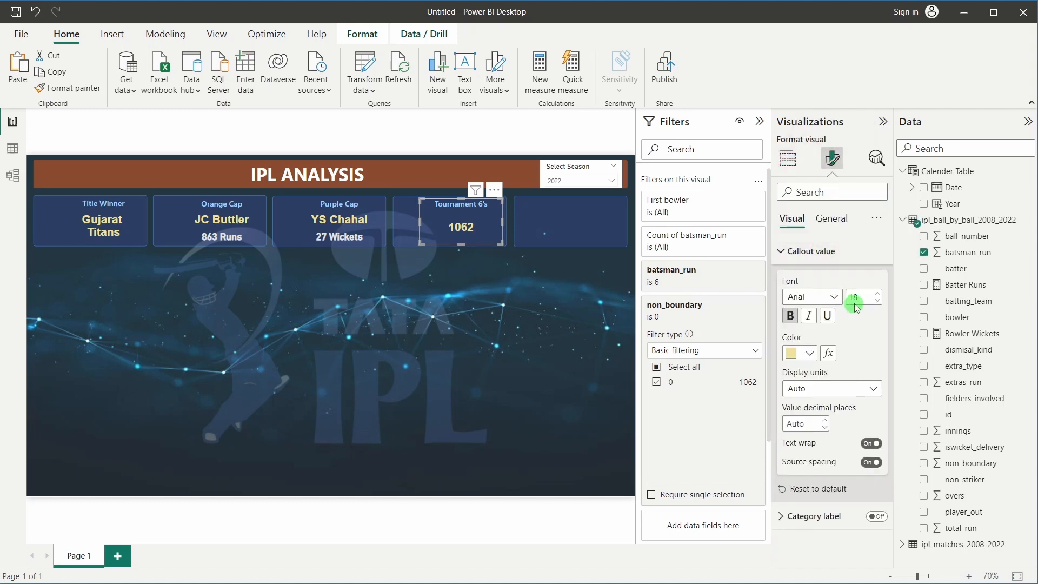
pyautogui.moveTo(861, 306); pyautogui.dragTo(849, 304)
pyautogui.write('2')
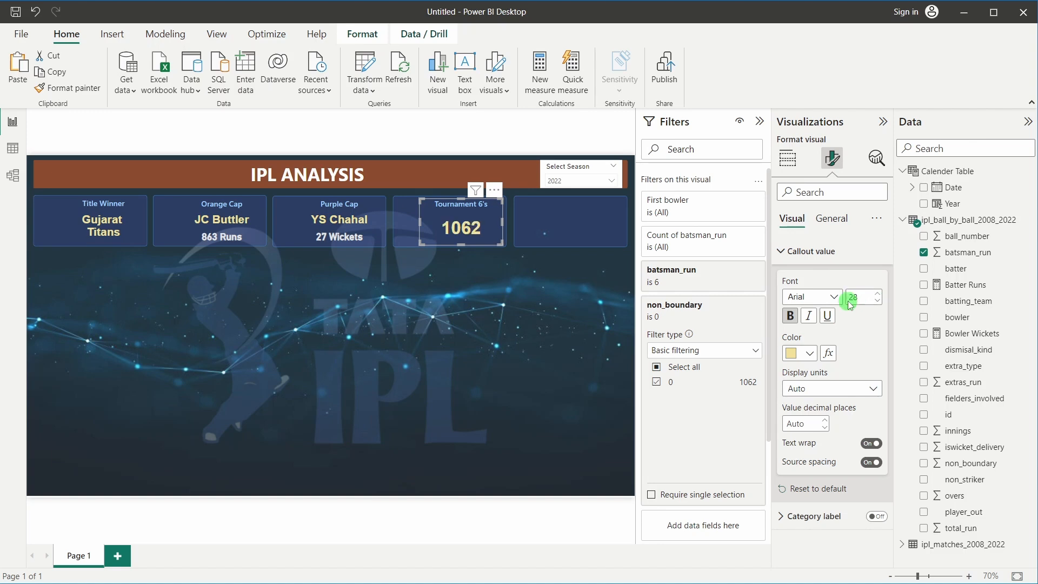
pyautogui.write('8')
pyautogui.click(381, 328)
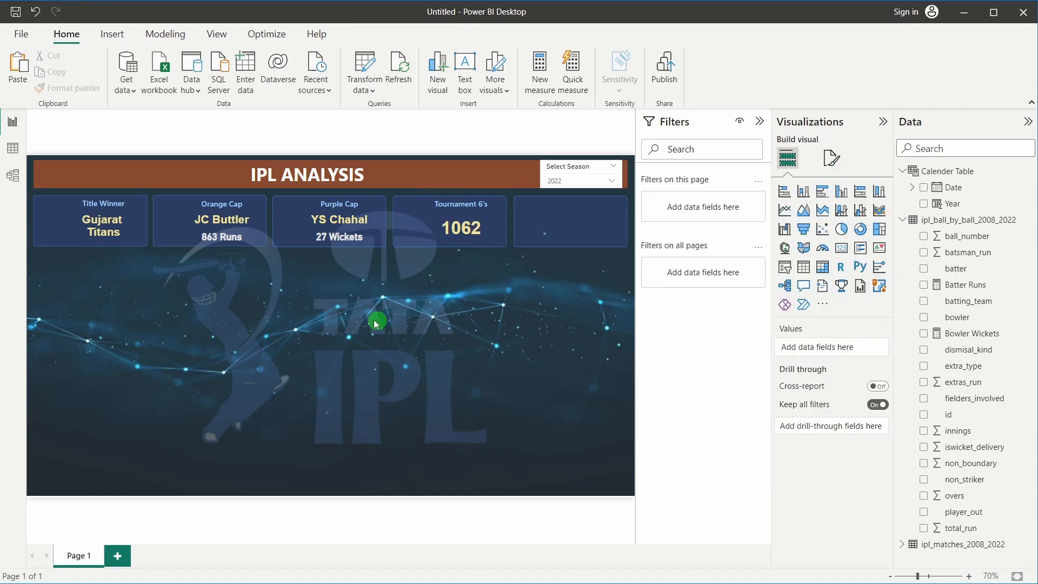
# Duplicate the Tournament 6's card into the fifth slot and change its batsman_run filter from 6 to 4
pyautogui.click(456, 232)
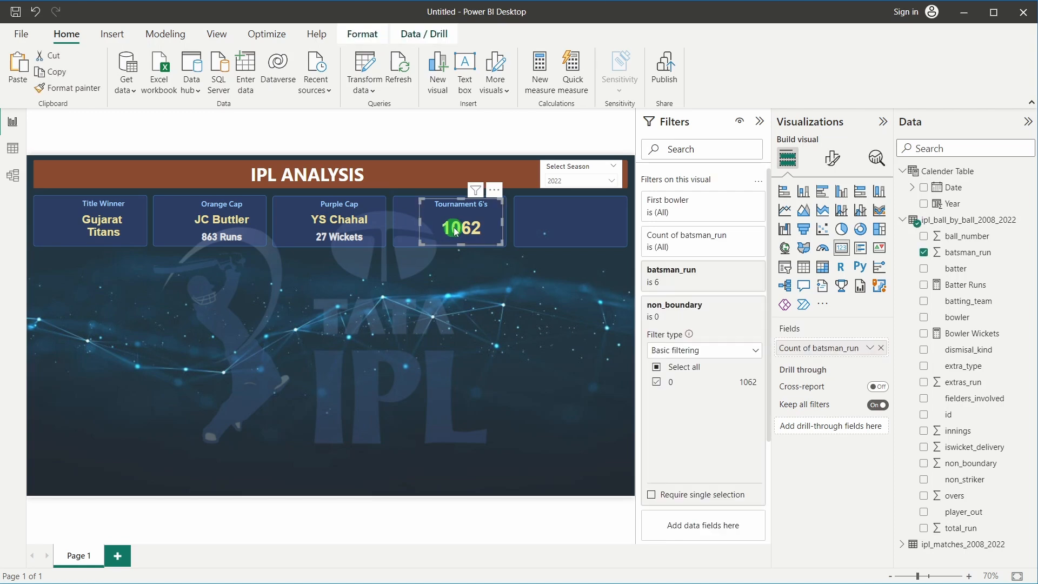
pyautogui.hotkey('ctrl', 'c')
pyautogui.hotkey('ctrl', 'v')
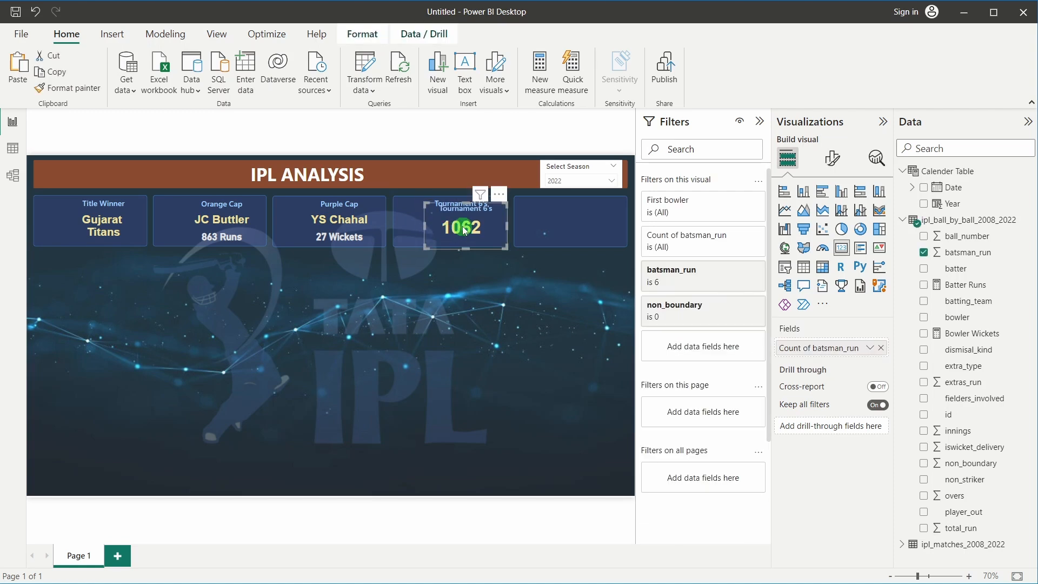
pyautogui.moveTo(456, 233); pyautogui.dragTo(578, 222)
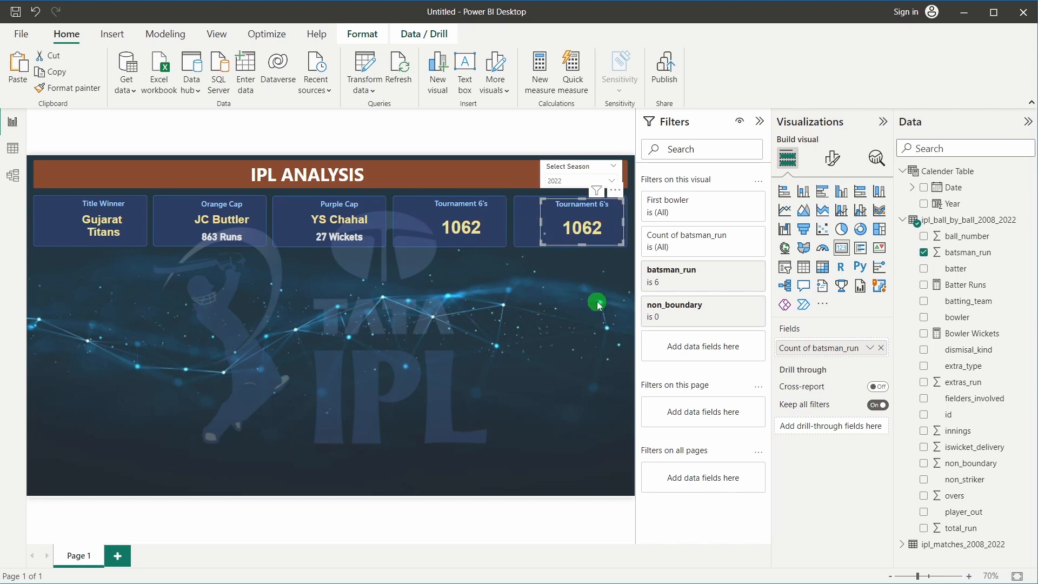
pyautogui.moveTo(678, 279)
pyautogui.click(725, 271)
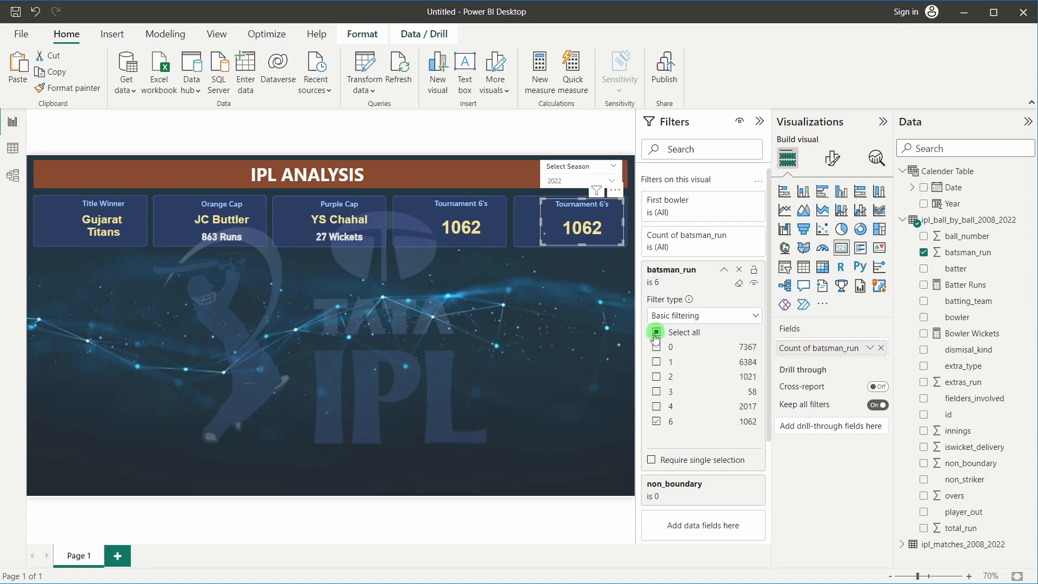
pyautogui.click(657, 421)
pyautogui.click(656, 406)
pyautogui.click(534, 313)
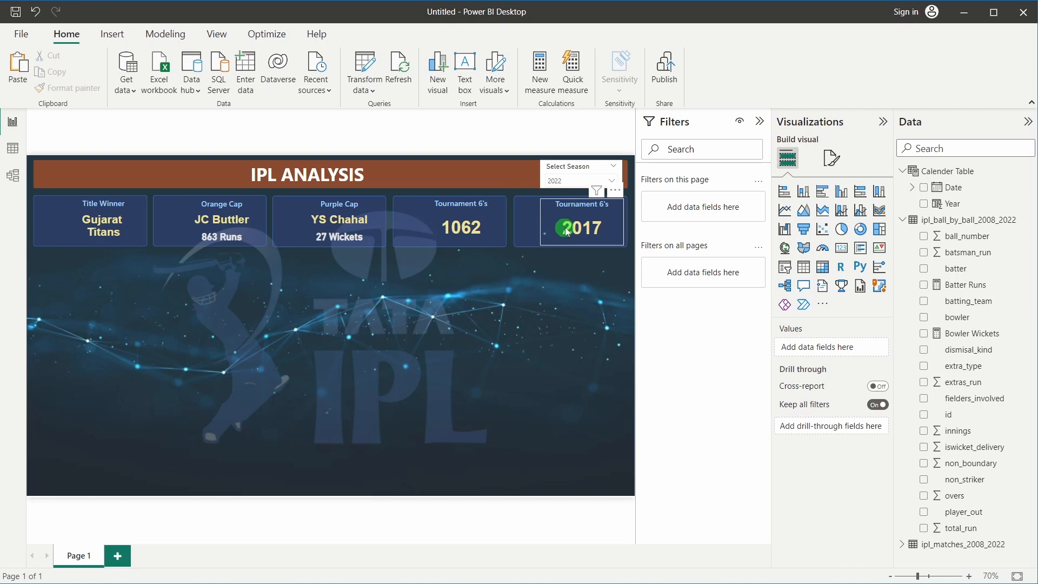
# Retitle the 2017 card Tournament 4's
pyautogui.click(614, 209)
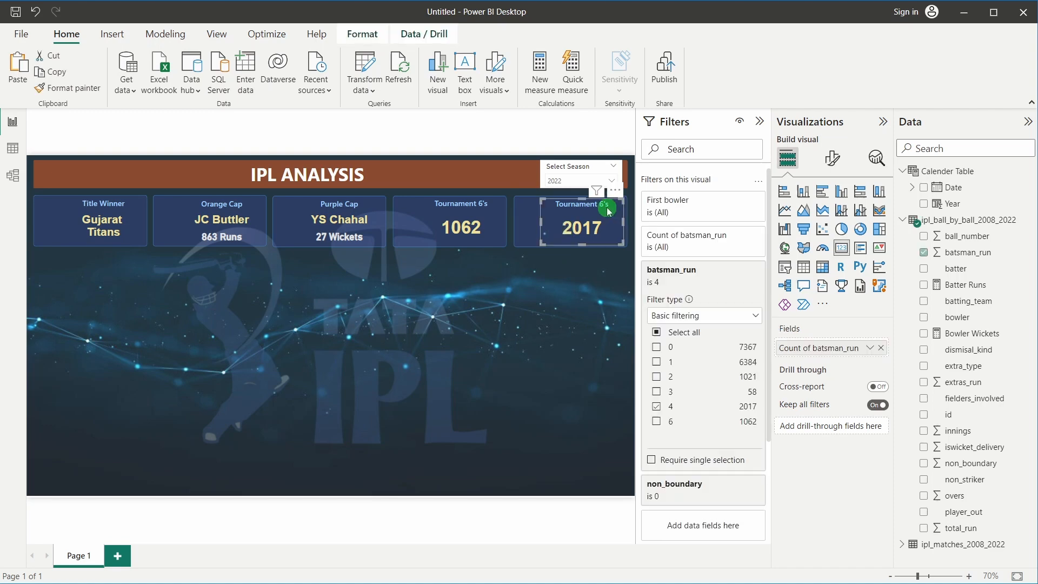
pyautogui.click(835, 159)
pyautogui.click(835, 217)
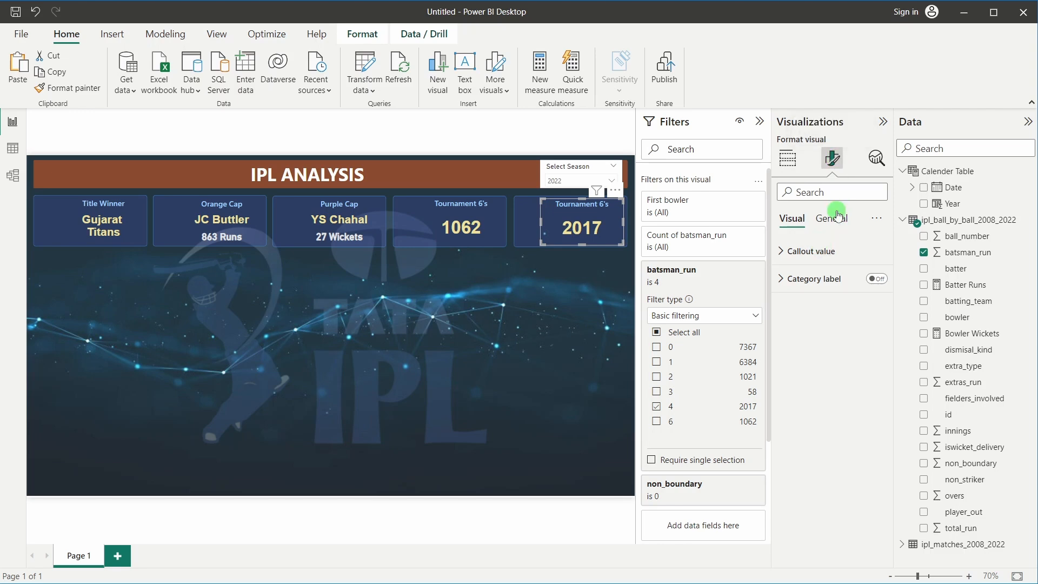
pyautogui.click(835, 278)
pyautogui.click(834, 346)
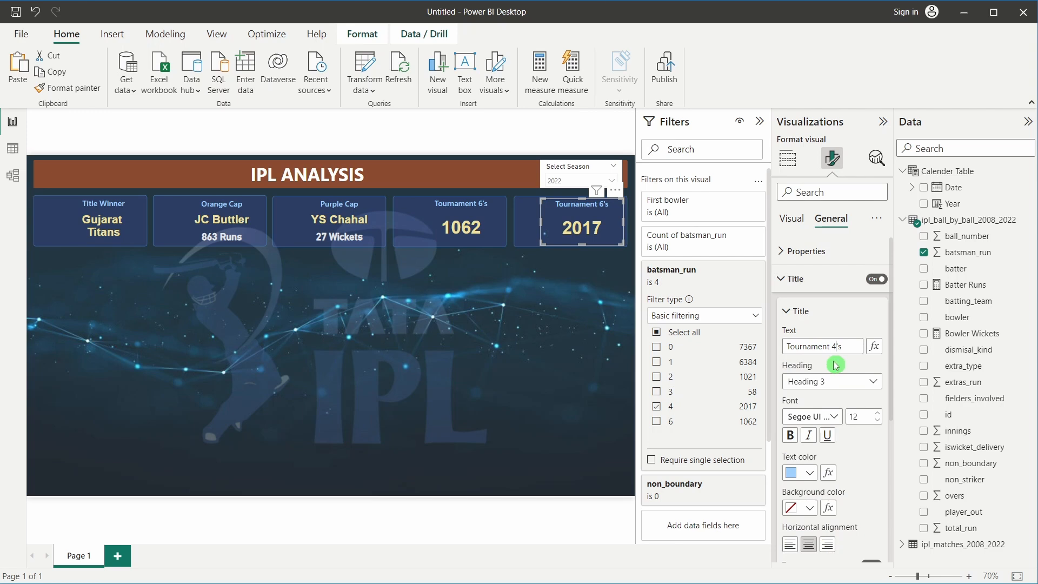
pyautogui.click(490, 365)
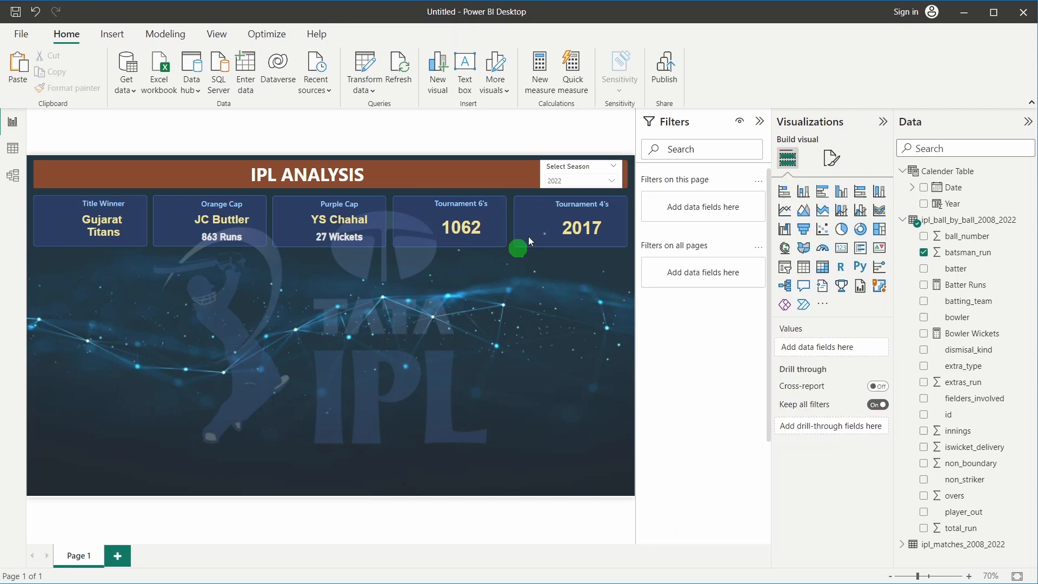
# Switch the Select Season slicer from 2022 to 2021 to test the cards
pyautogui.click(576, 180)
pyautogui.click(553, 277)
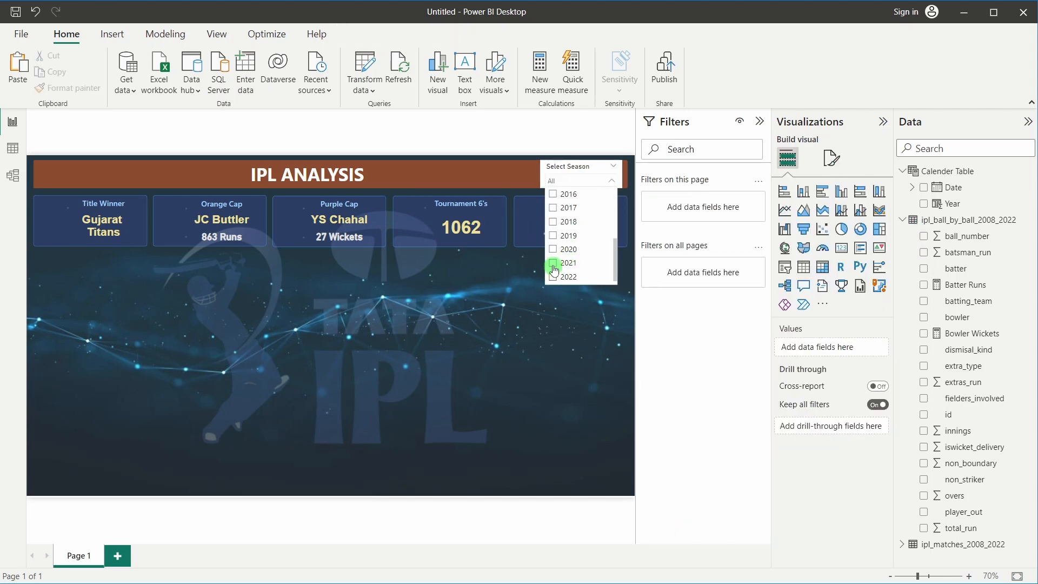
pyautogui.click(552, 263)
pyautogui.click(429, 280)
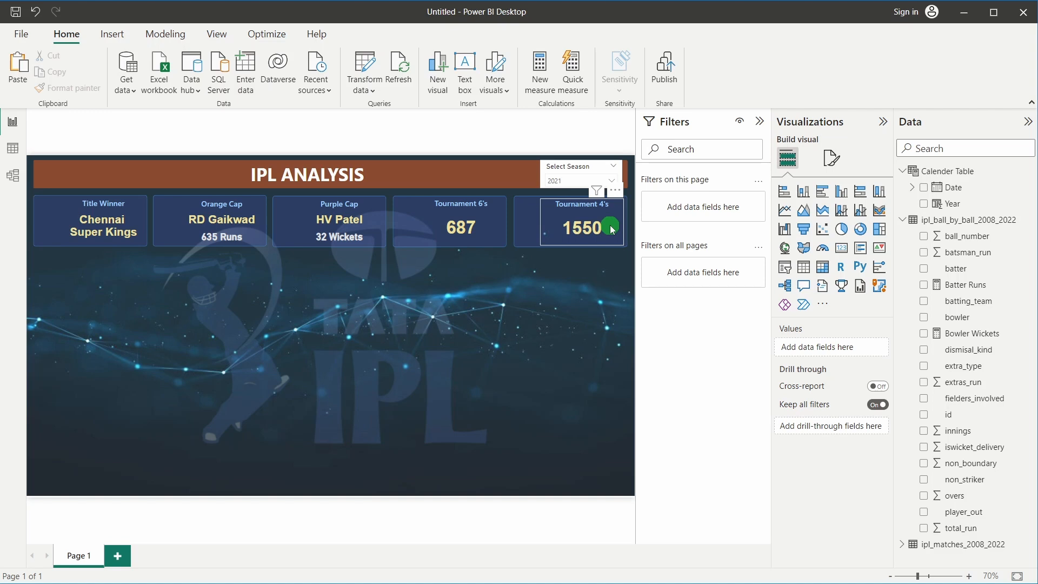
# Untick 2021 so the slicer reads All and cards show all-season totals
pyautogui.click(569, 180)
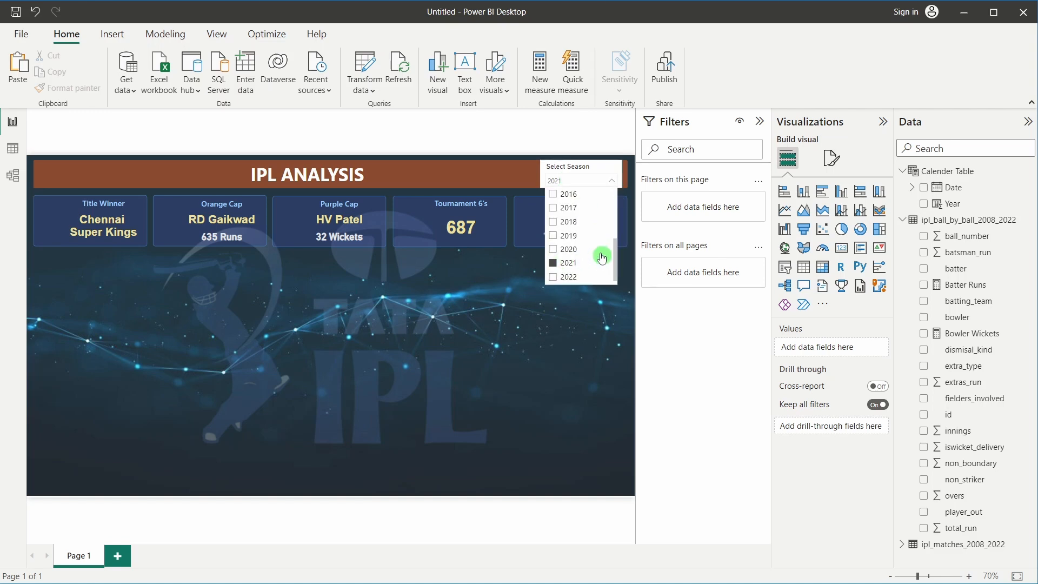
pyautogui.click(601, 260)
pyautogui.scroll(5, 568, 221)
pyautogui.click(551, 188)
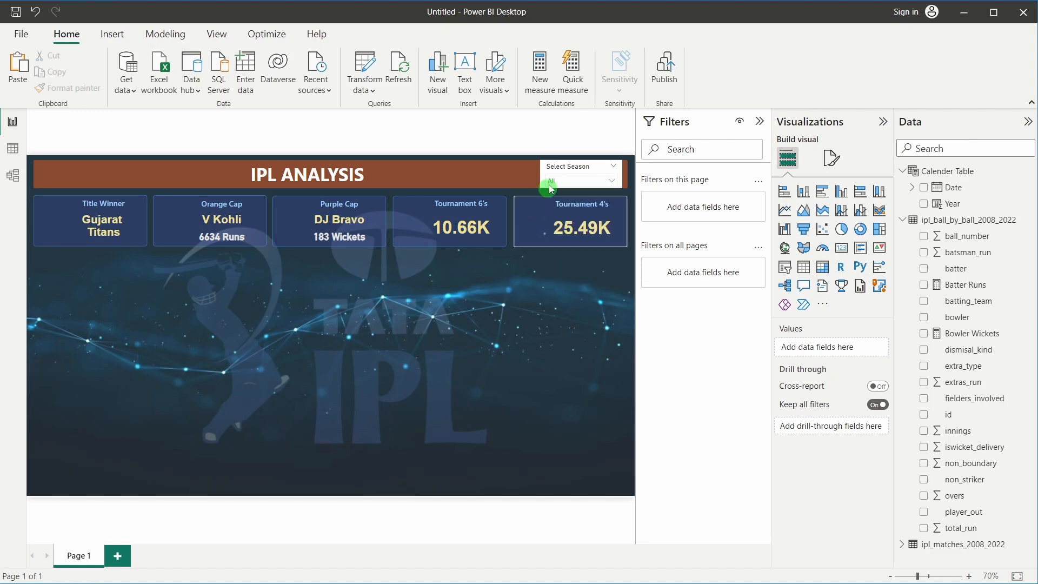
# Set the season slicer to 2022: JC Buttler, YS Chahal, 1062 sixes, 2017 fours
pyautogui.click(549, 285)
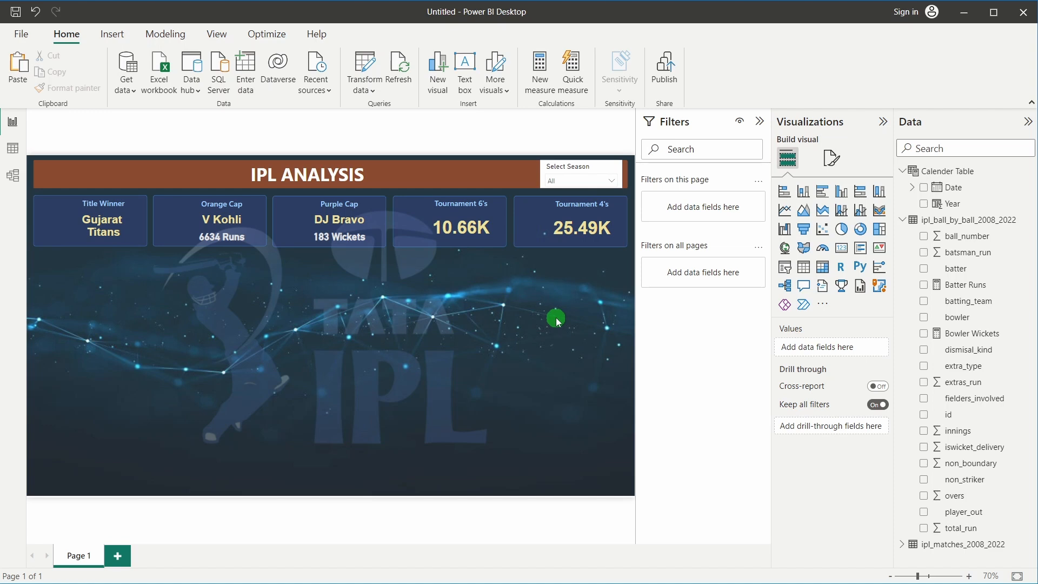
pyautogui.click(585, 181)
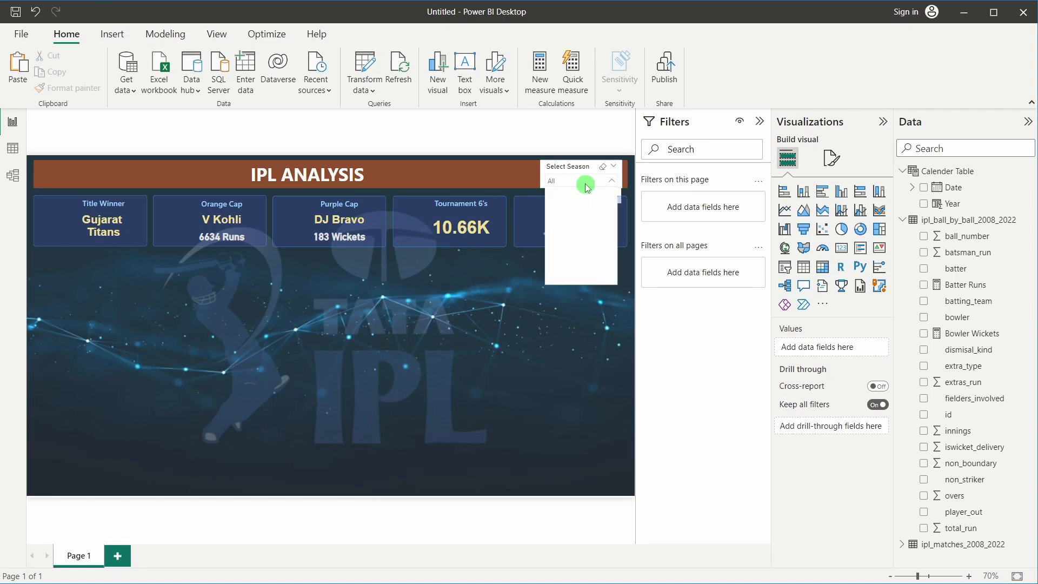
pyautogui.scroll(-5, 573, 243)
pyautogui.click(564, 272)
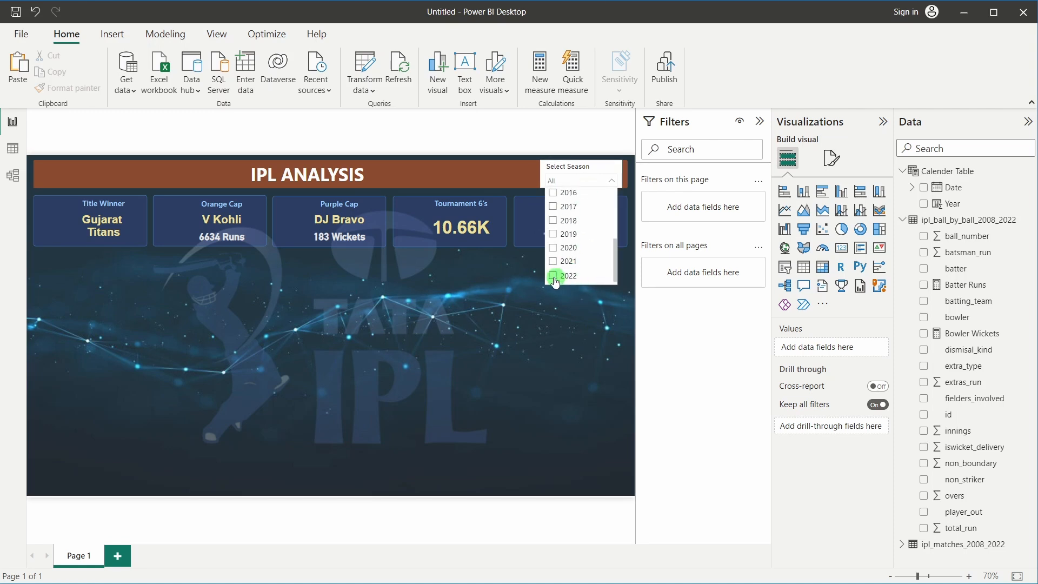
pyautogui.click(491, 327)
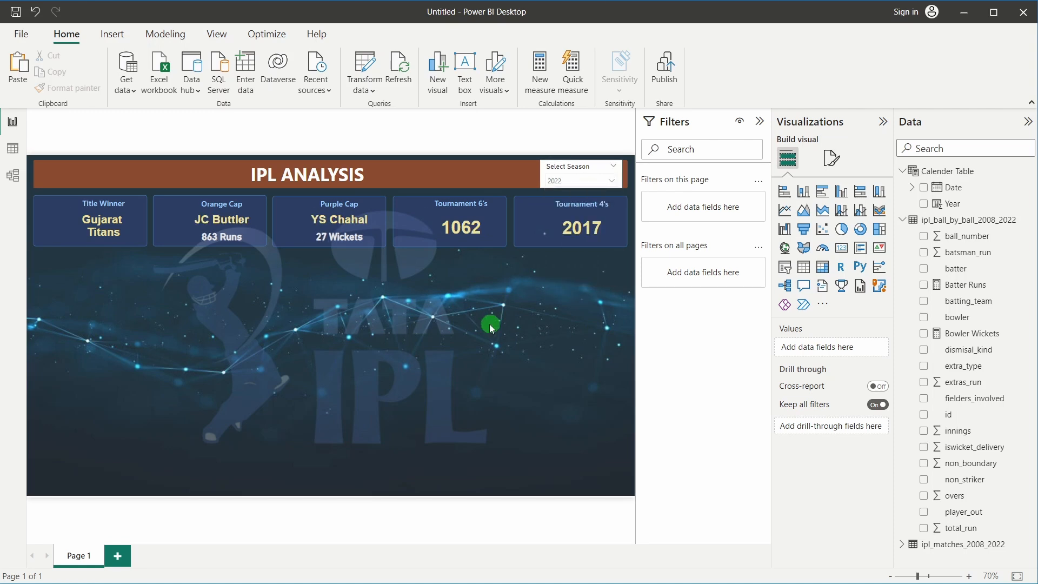